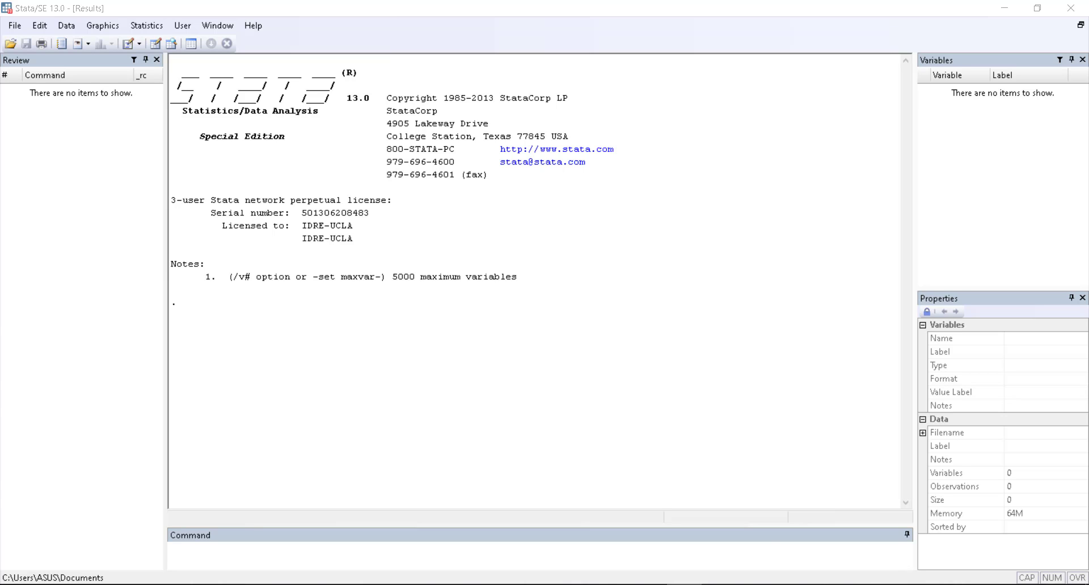
Review the assignment brief in Snip & Sketch and the commands in UJI3.do, minimizing both windows
{"action": "left_click", "coordinate": [574, 584]}
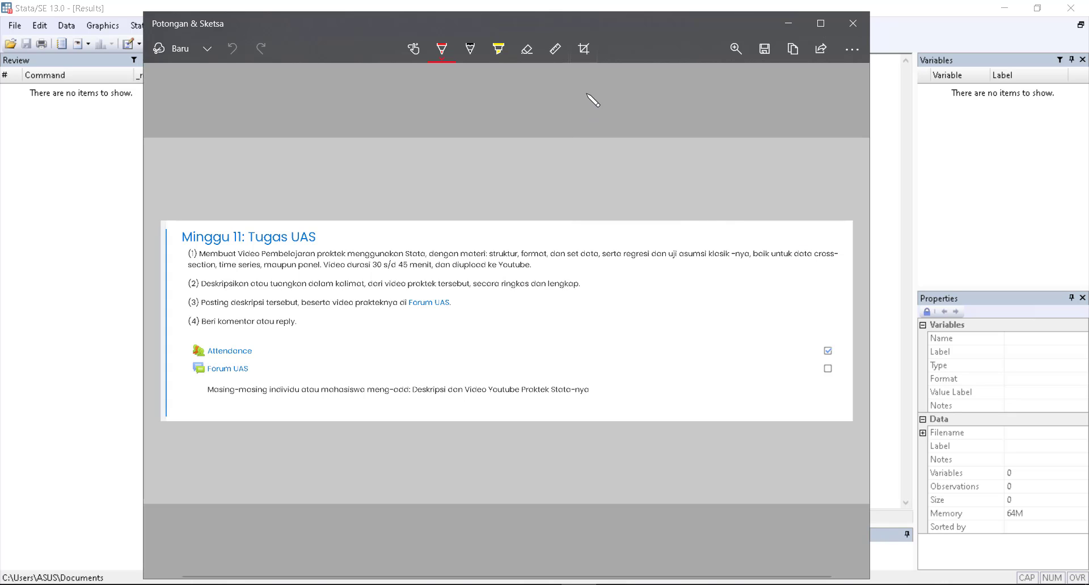
{"action": "left_click", "coordinate": [803, 24]}
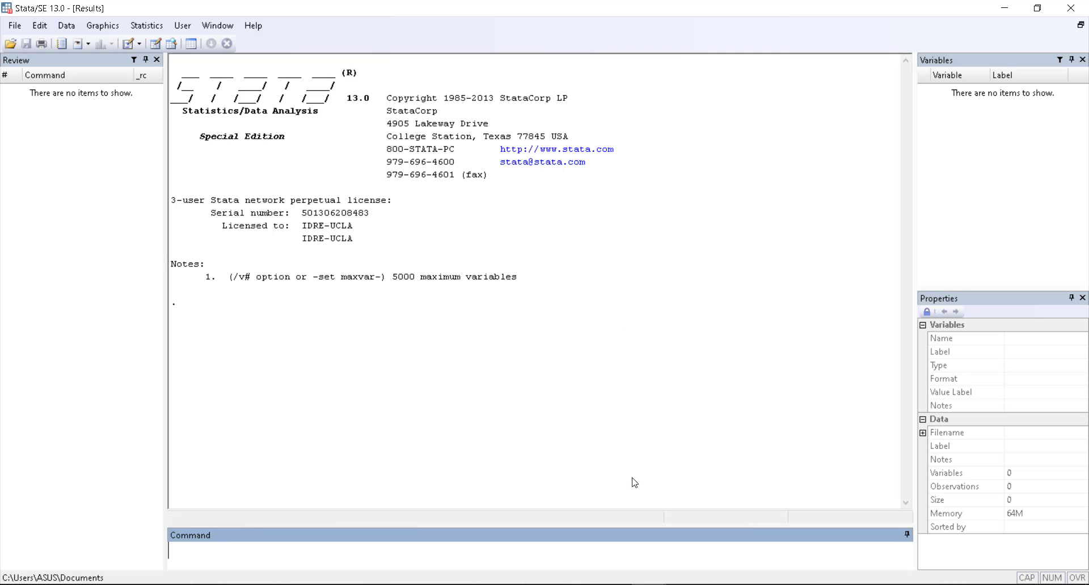
{"action": "left_click", "coordinate": [649, 584]}
{"action": "left_click", "coordinate": [702, 545]}
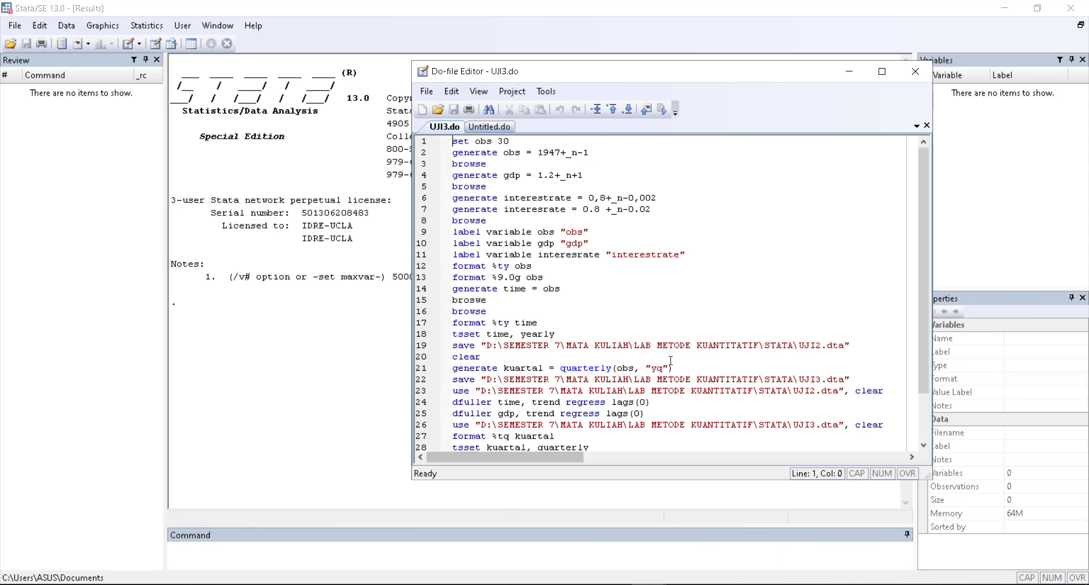
{"action": "left_click_drag", "start_coordinate": [792, 76], "coordinate": [826, 77]}
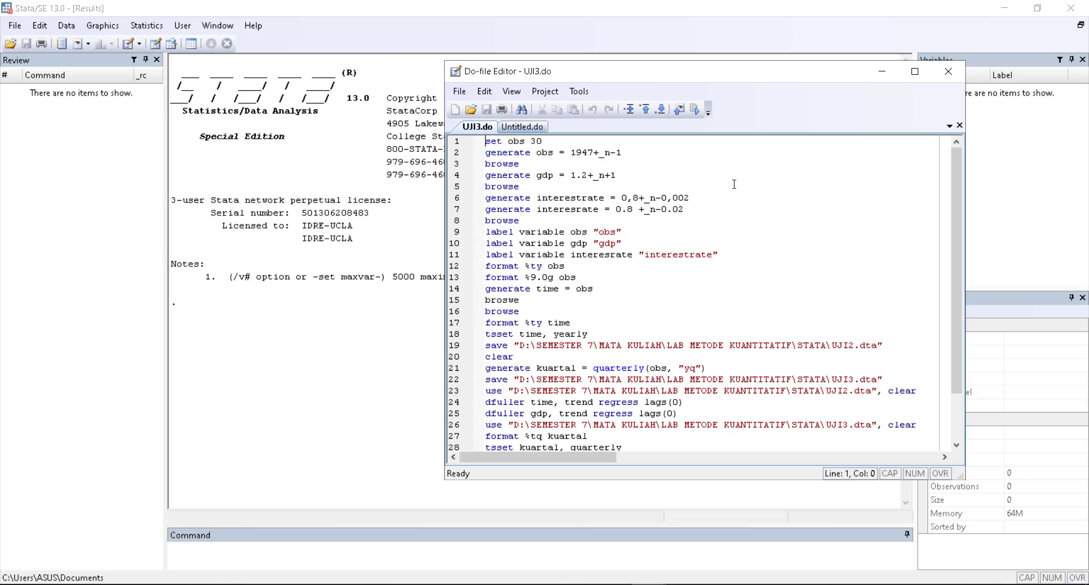
{"action": "left_click", "coordinate": [882, 72]}
Switch to Excel and copy the yearly obs, inflrate and unrate data in A1:C20 of Sheet1
{"action": "left_click", "coordinate": [612, 584]}
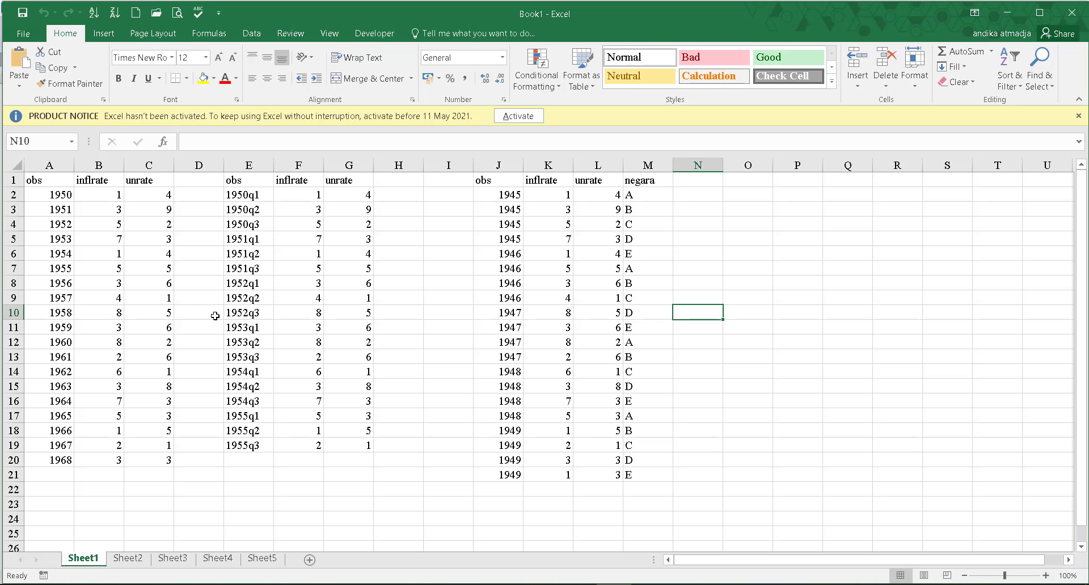
{"action": "left_click", "coordinate": [37, 181]}
{"action": "left_click_drag", "start_coordinate": [38, 181], "coordinate": [168, 458]}
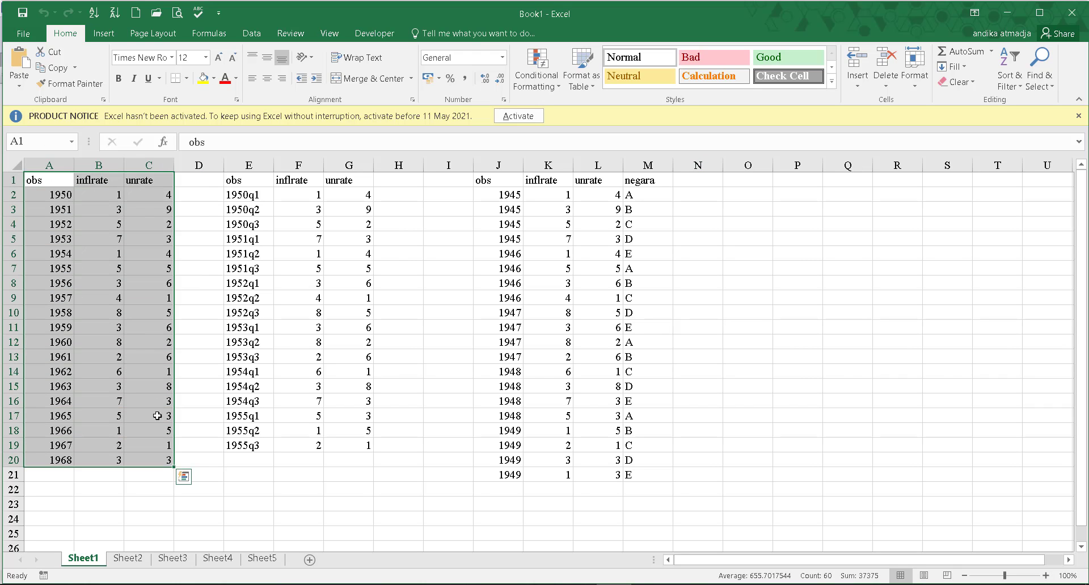
{"action": "right_click", "coordinate": [115, 228]}
{"action": "left_click", "coordinate": [133, 255]}
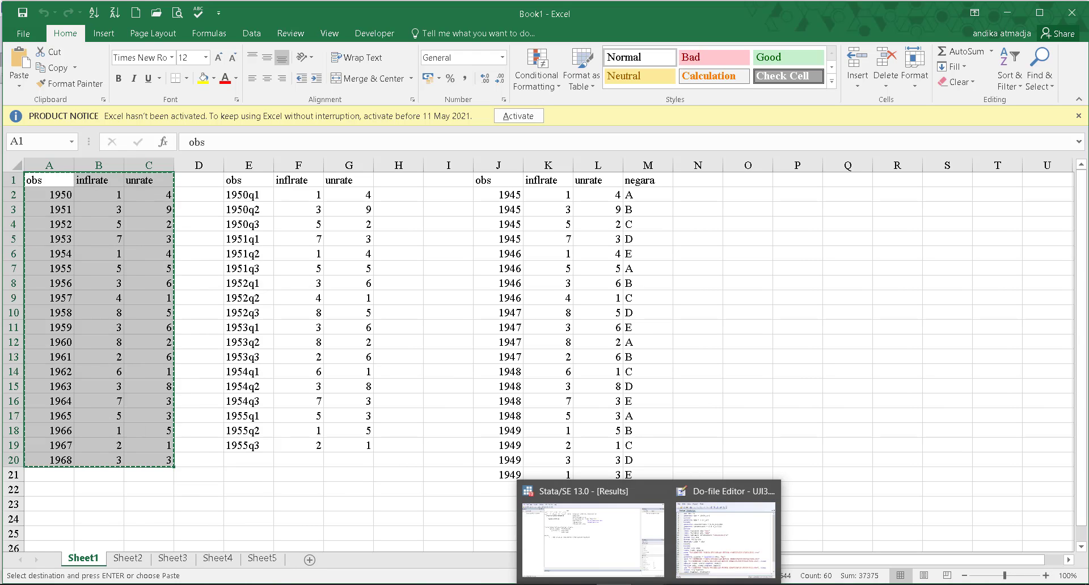
Switch to Stata and clear the data in memory with the clear command
{"action": "left_click", "coordinate": [615, 542]}
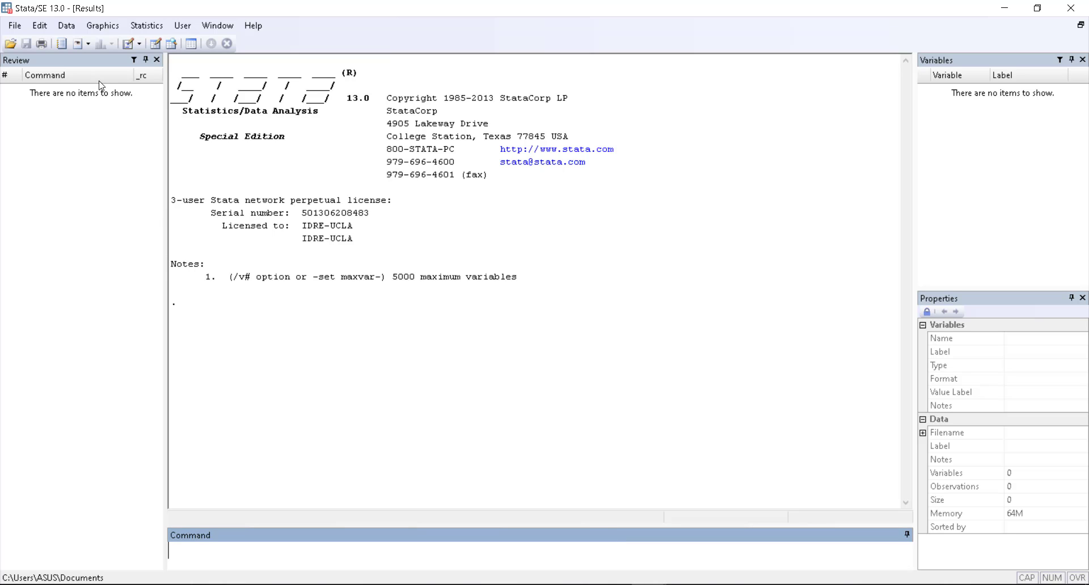
{"action": "left_click", "coordinate": [72, 31]}
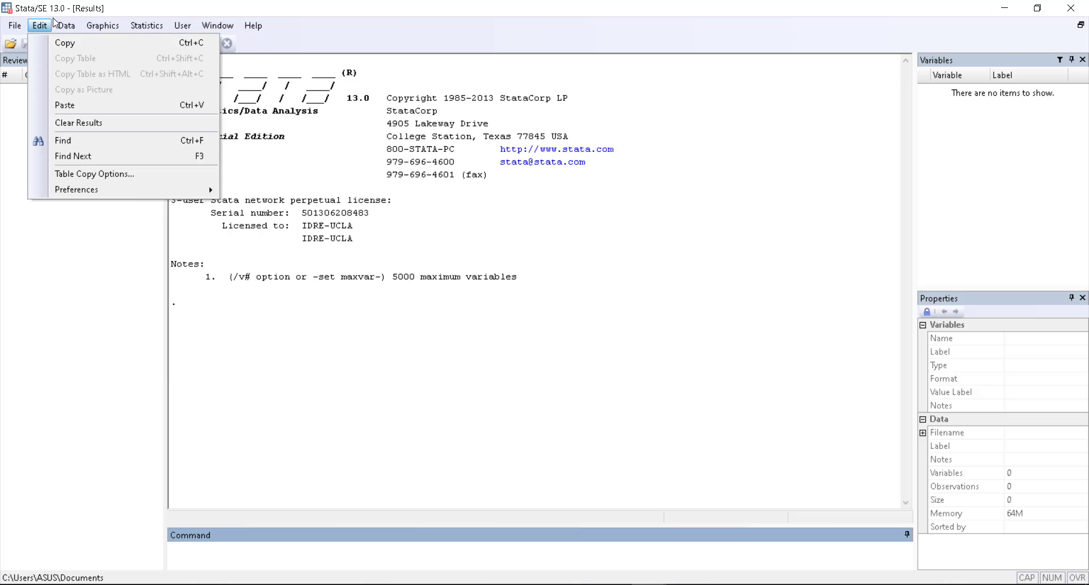
{"action": "left_click", "coordinate": [288, 558]}
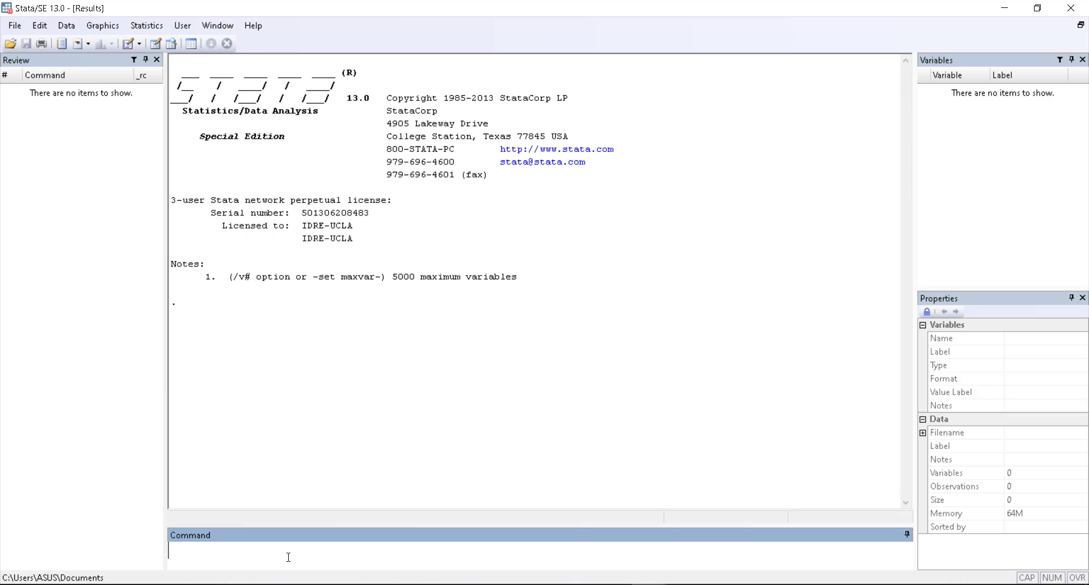
{"action": "type", "text": "clear"}
{"action": "key", "text": "Return"}
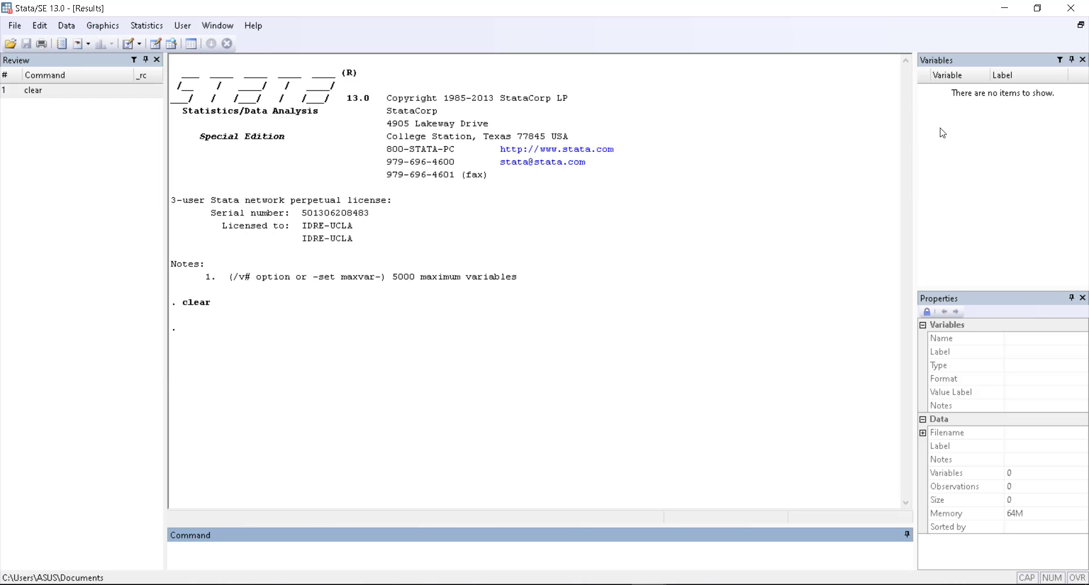
Paste the copied data into the Data Editor in edit mode, treating the first row as variable names
{"action": "left_click", "coordinate": [64, 27]}
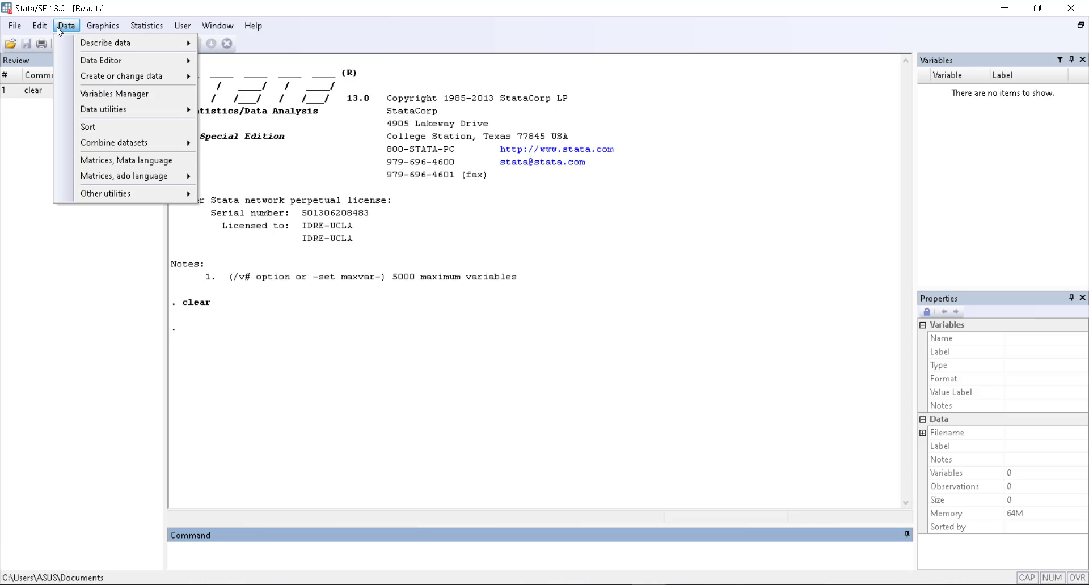
{"action": "left_click", "coordinate": [94, 27]}
{"action": "left_click", "coordinate": [42, 27]}
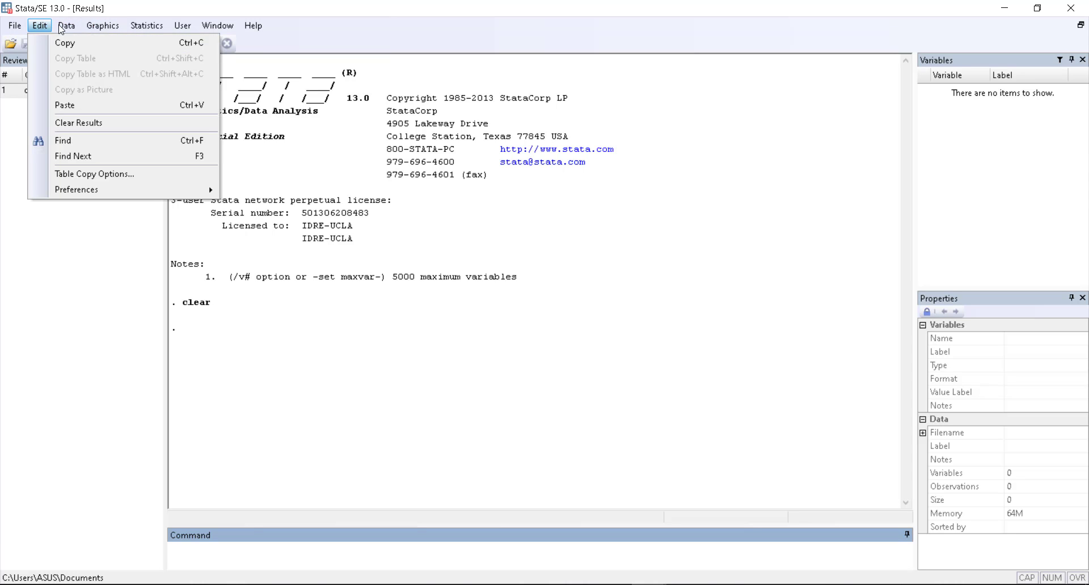
{"action": "mouse_move", "coordinate": [88, 50]}
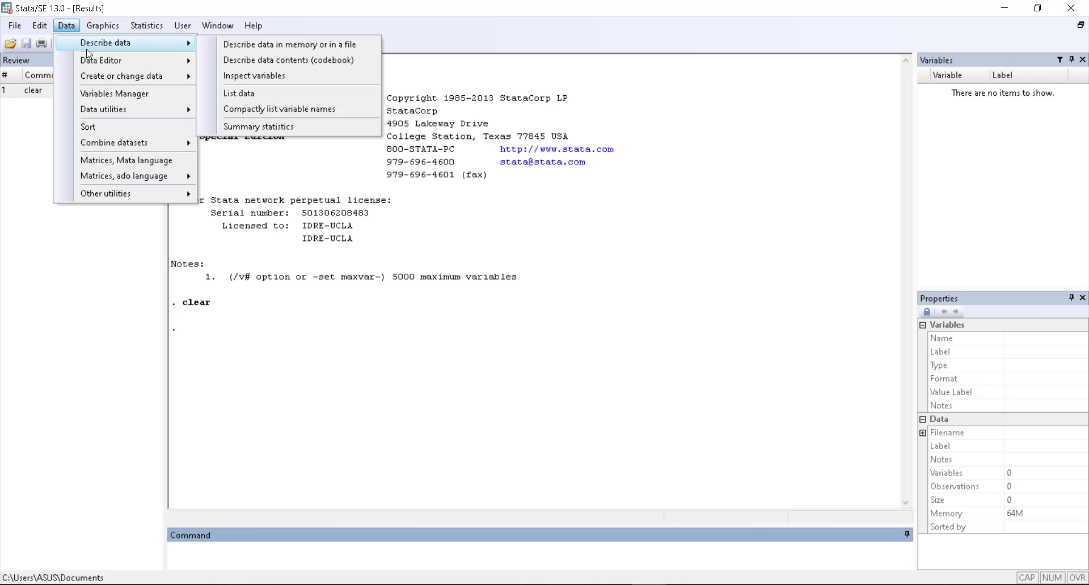
{"action": "mouse_move", "coordinate": [109, 64]}
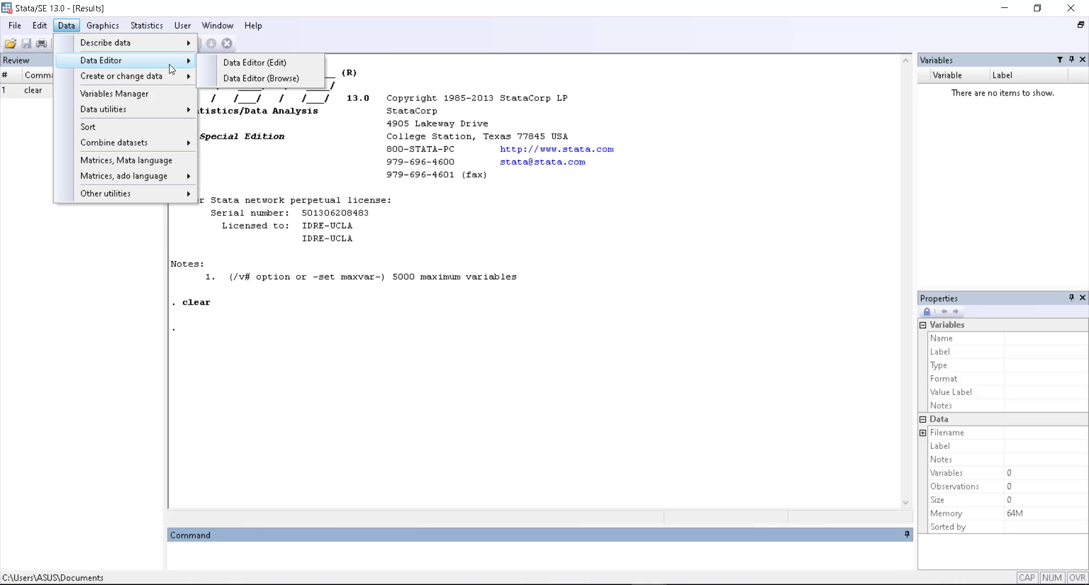
{"action": "left_click", "coordinate": [252, 62]}
{"action": "left_click_drag", "start_coordinate": [685, 88], "coordinate": [640, 87]}
{"action": "right_click", "coordinate": [519, 174]}
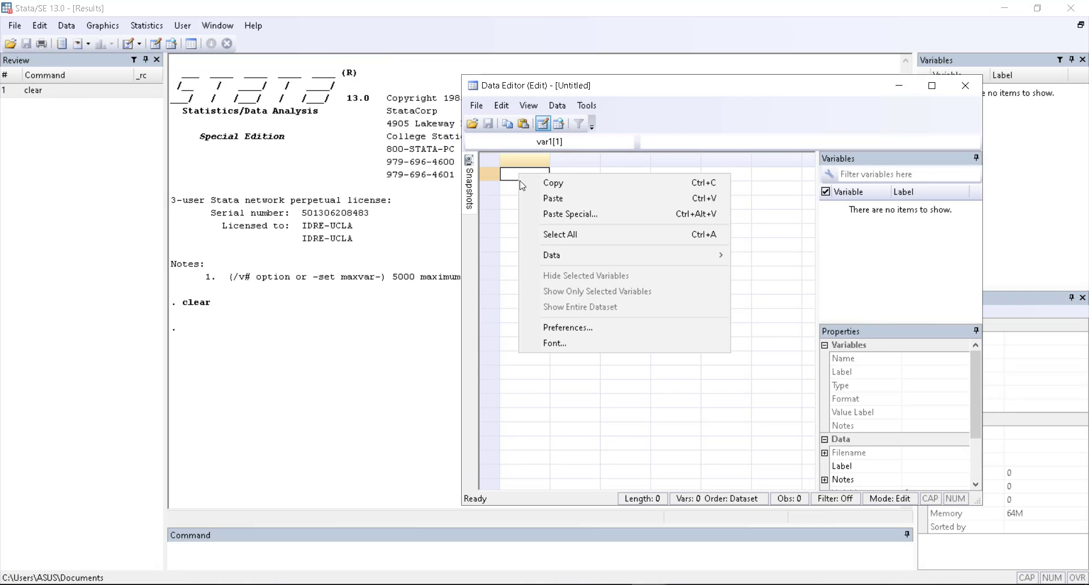
{"action": "left_click", "coordinate": [546, 200]}
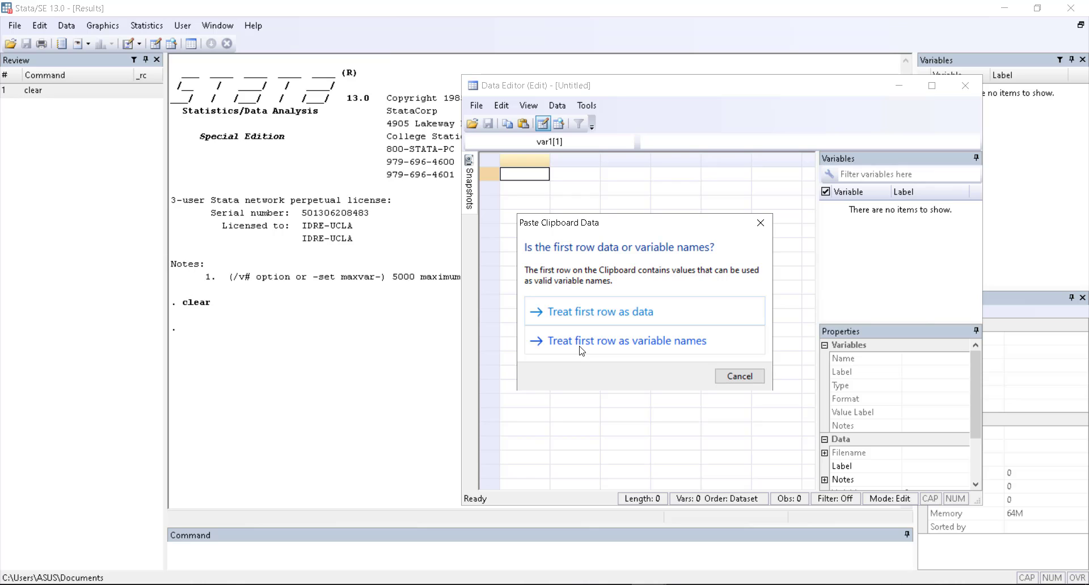
{"action": "left_click", "coordinate": [644, 348]}
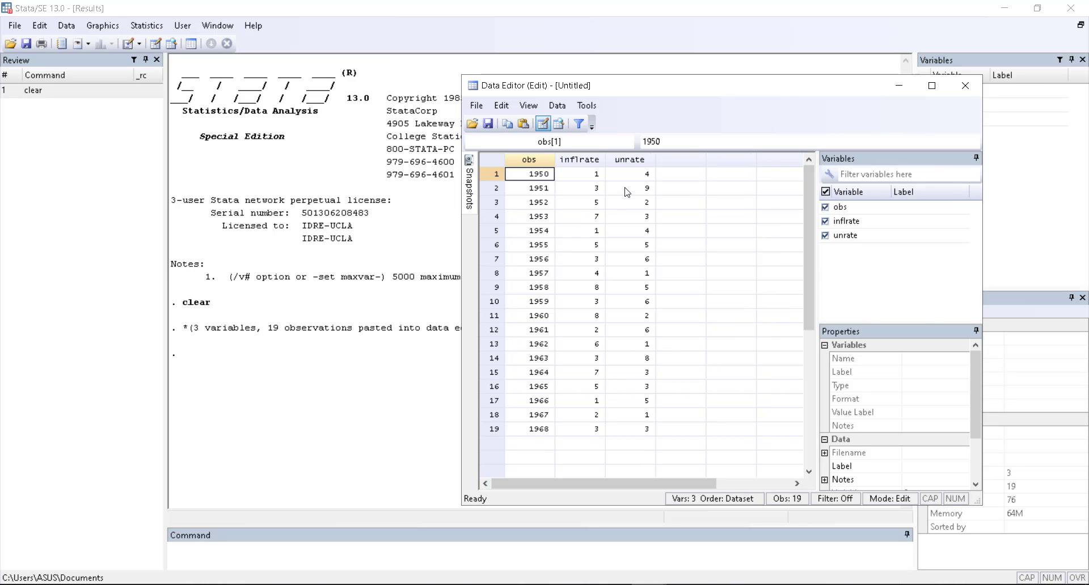
Examine the pasted obs, inflrate and unrate values in the Data Editor, then minimize it
{"action": "left_click", "coordinate": [682, 190]}
{"action": "left_click", "coordinate": [641, 220]}
{"action": "left_click", "coordinate": [580, 178]}
{"action": "left_click", "coordinate": [561, 246]}
{"action": "left_click", "coordinate": [715, 233]}
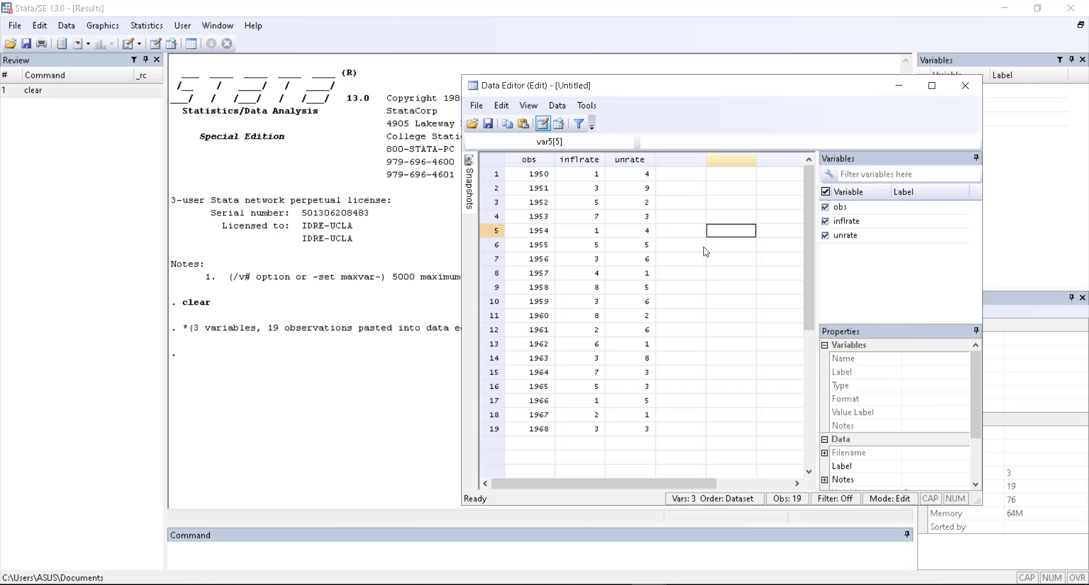
{"action": "left_click", "coordinate": [676, 290]}
{"action": "left_click", "coordinate": [568, 259]}
{"action": "left_click", "coordinate": [537, 234]}
{"action": "left_click", "coordinate": [539, 360]}
{"action": "left_click", "coordinate": [578, 430]}
{"action": "left_click", "coordinate": [630, 330]}
{"action": "left_click", "coordinate": [579, 245]}
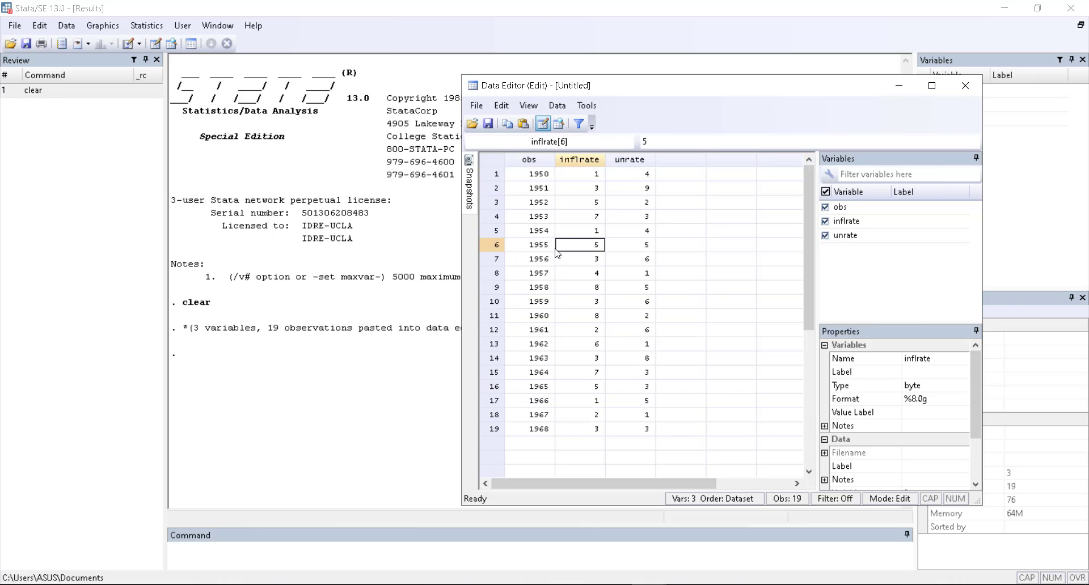
{"action": "left_click", "coordinate": [537, 245]}
{"action": "left_click", "coordinate": [573, 222]}
{"action": "left_click", "coordinate": [690, 219]}
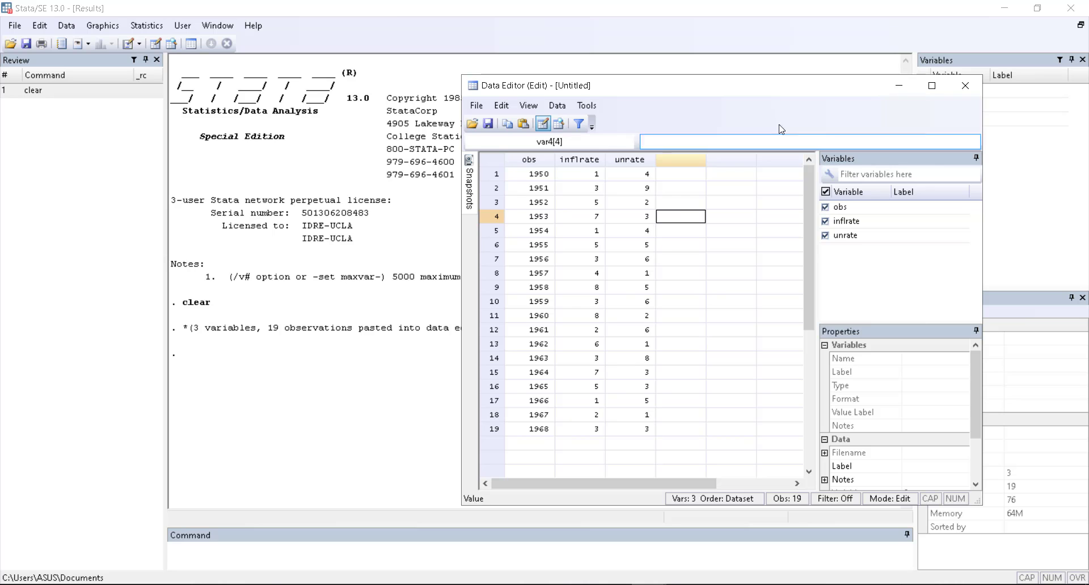
{"action": "left_click", "coordinate": [898, 86]}
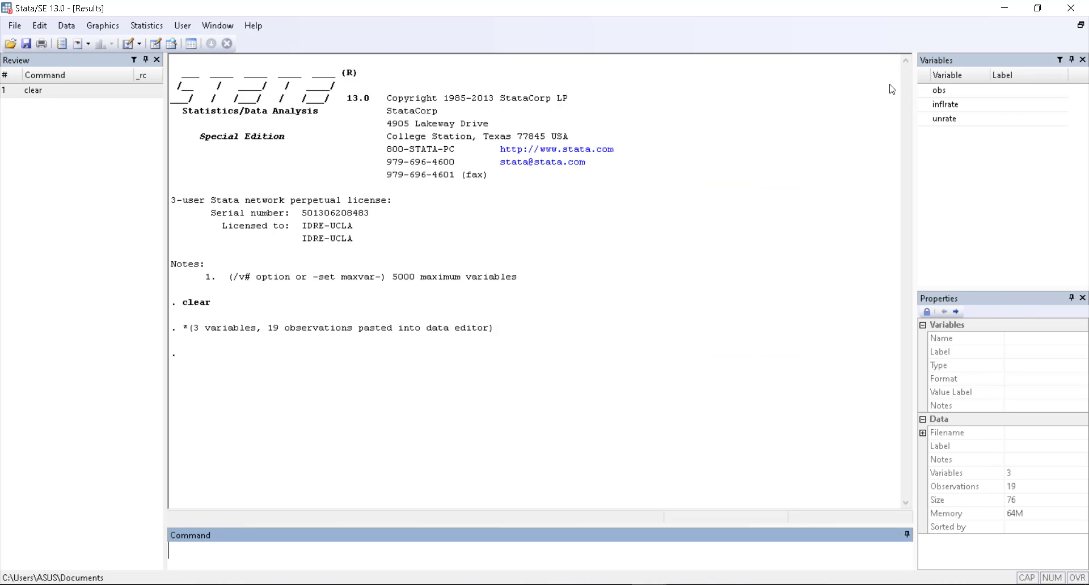
Run a linear regression with unrate as dependent variable and obs and inflrate as independent variables, then minimize its dialog
{"action": "left_click", "coordinate": [66, 28]}
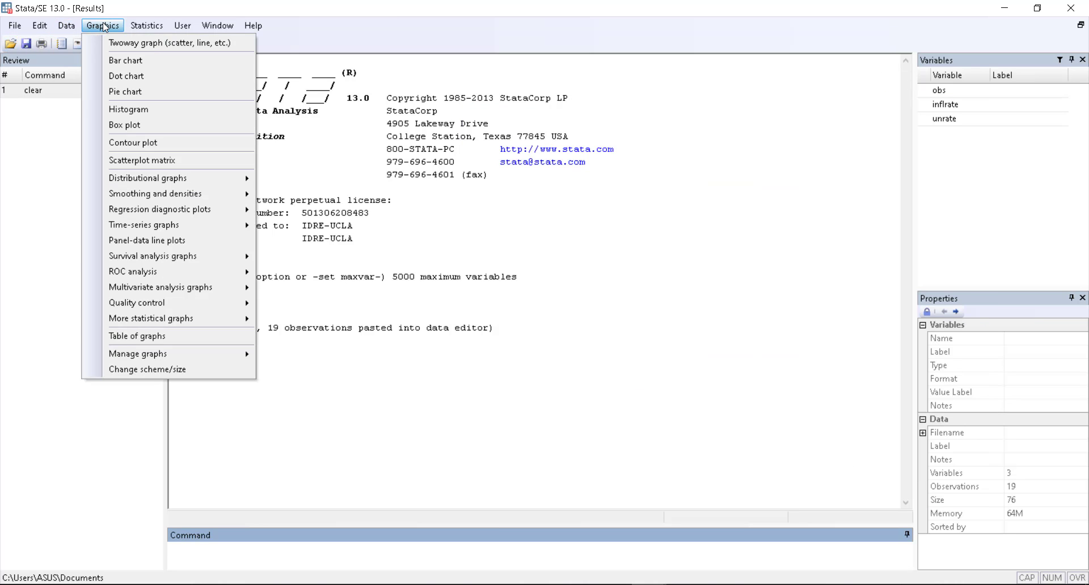
{"action": "mouse_move", "coordinate": [138, 23]}
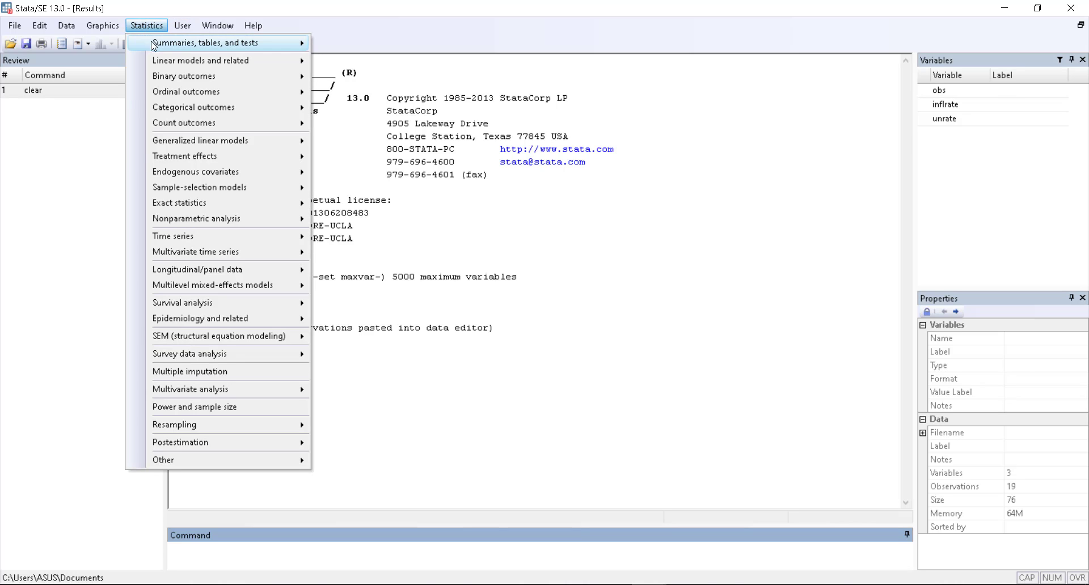
{"action": "mouse_move", "coordinate": [168, 63]}
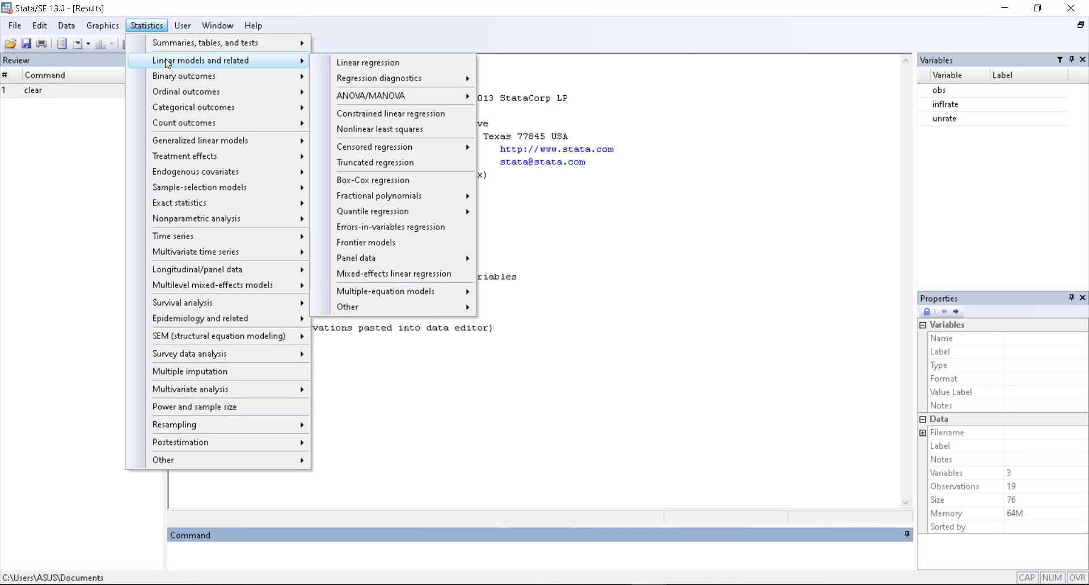
{"action": "left_click", "coordinate": [355, 63]}
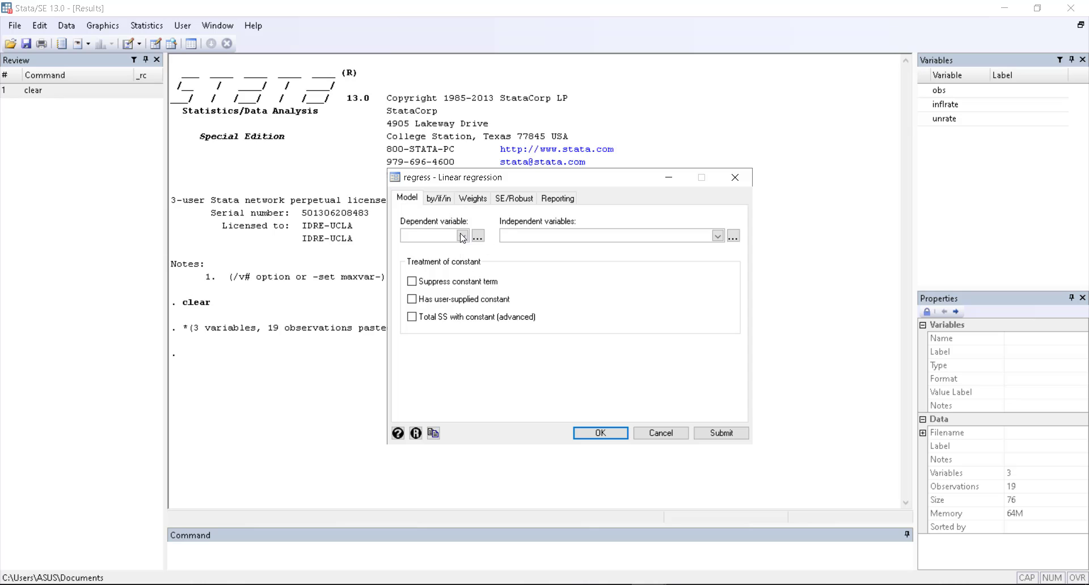
{"action": "left_click", "coordinate": [463, 236]}
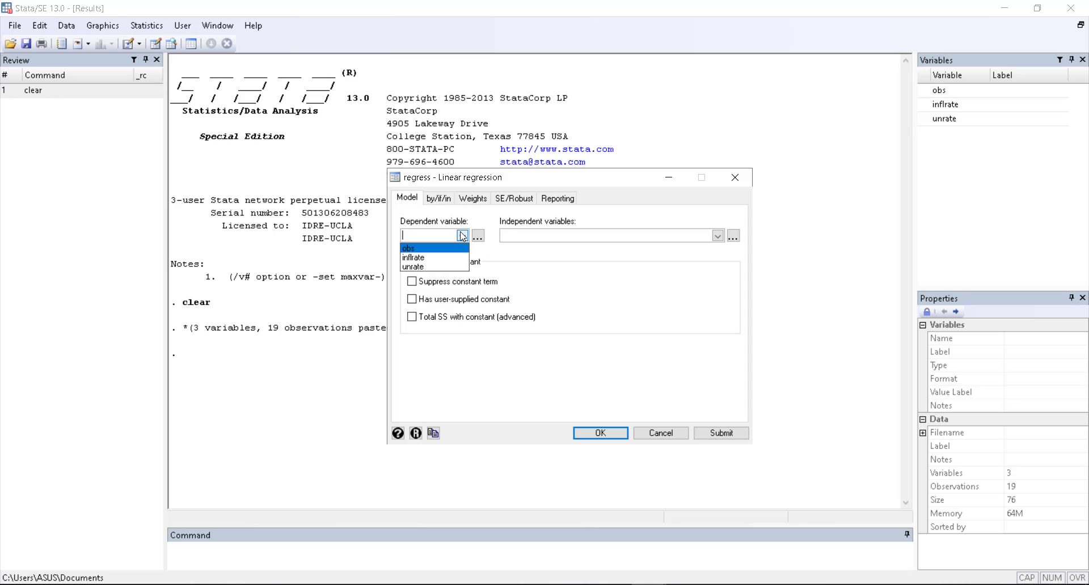
{"action": "left_click", "coordinate": [431, 266]}
{"action": "left_click", "coordinate": [718, 236]}
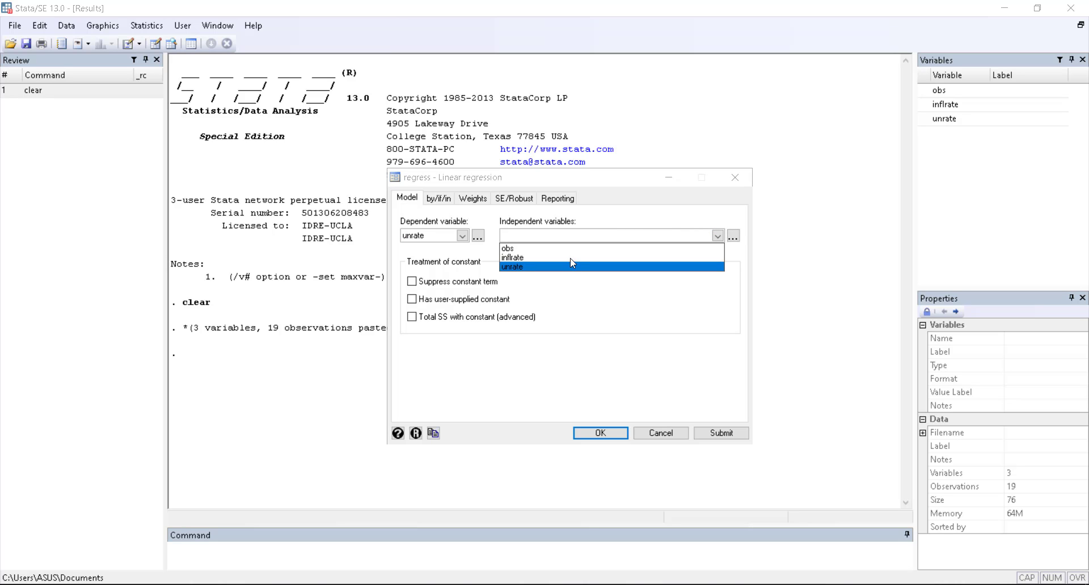
{"action": "left_click", "coordinate": [570, 252]}
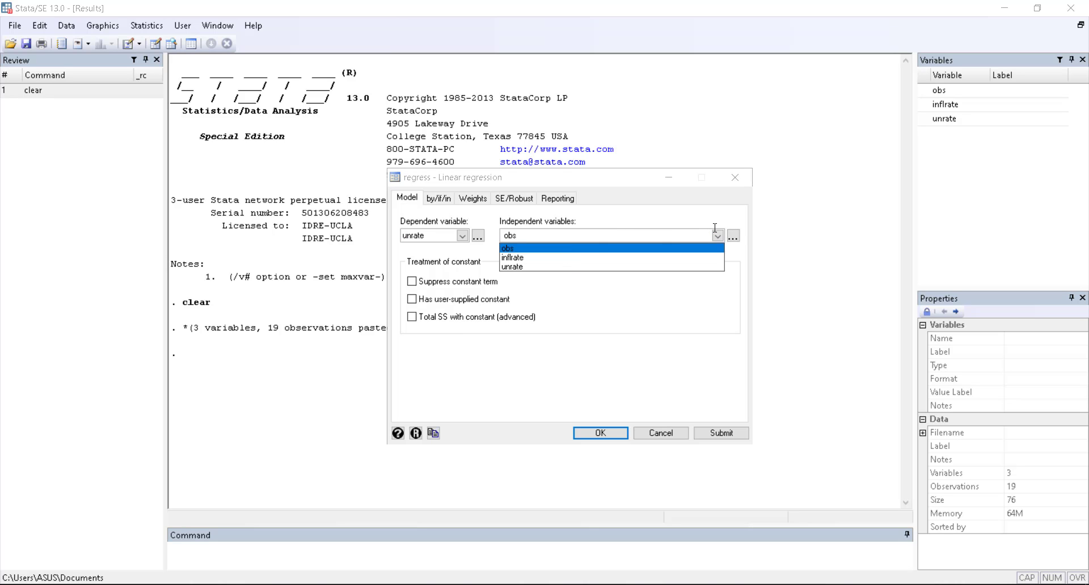
{"action": "left_click", "coordinate": [652, 257]}
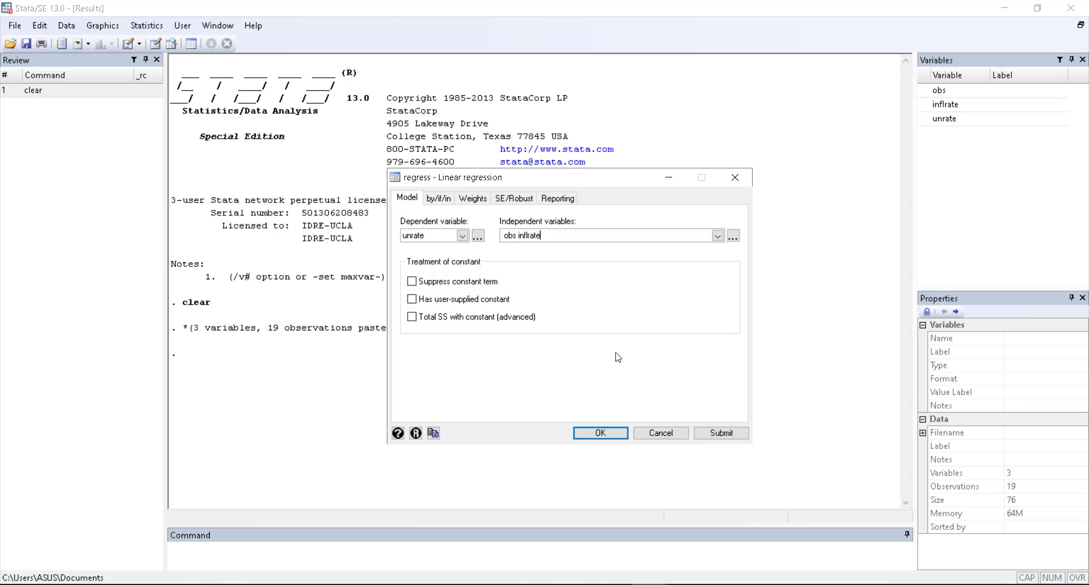
{"action": "left_click", "coordinate": [732, 437]}
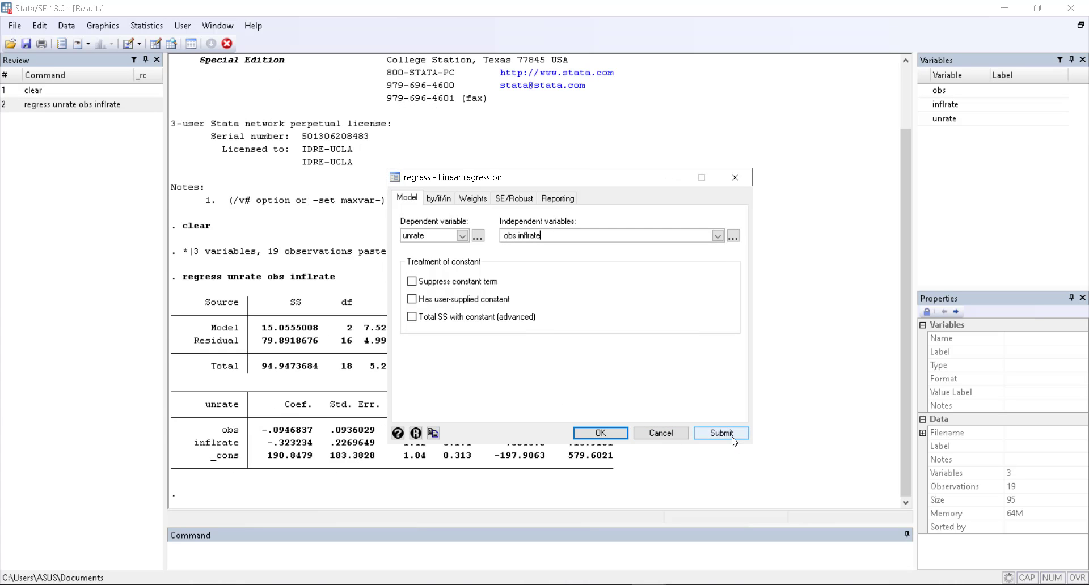
{"action": "left_click", "coordinate": [667, 177]}
Review the regression output's ANOVA and coefficient tables and recheck the assignment brief in Snip & Sketch
{"action": "scroll", "coordinate": [459, 290], "scroll_direction": "up", "scroll_amount": 2}
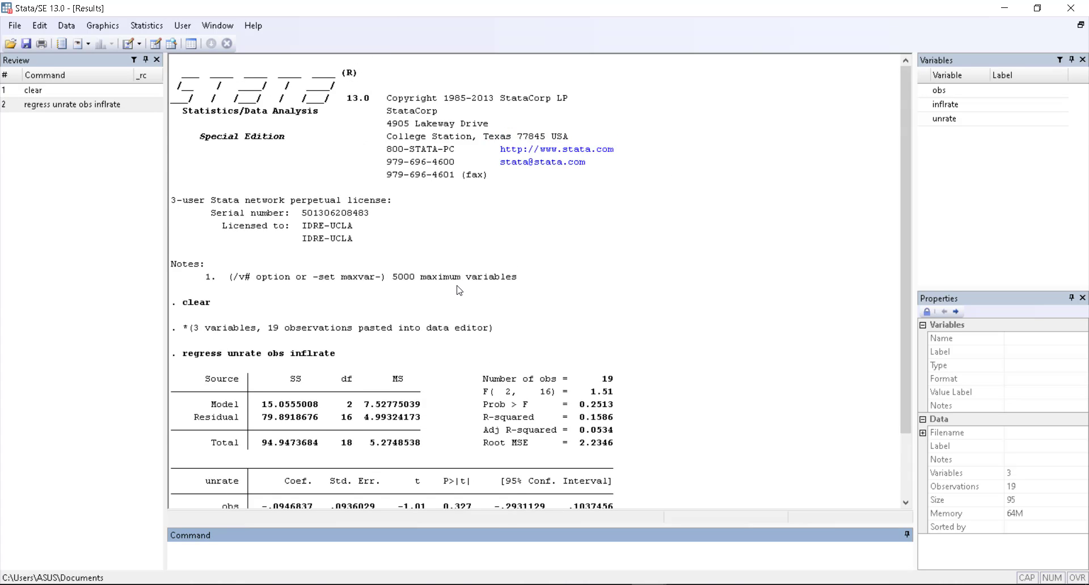
{"action": "scroll", "coordinate": [459, 290], "scroll_direction": "down", "scroll_amount": 2}
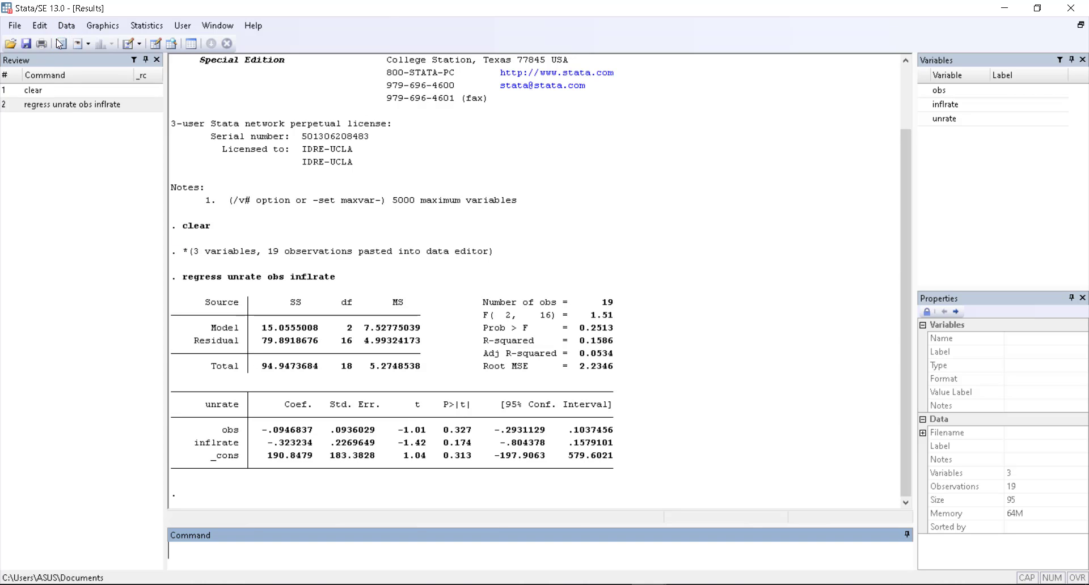
{"action": "scroll", "coordinate": [476, 170], "scroll_direction": "up", "scroll_amount": 1}
{"action": "scroll", "coordinate": [476, 170], "scroll_direction": "down", "scroll_amount": 1}
{"action": "left_click", "coordinate": [578, 584]}
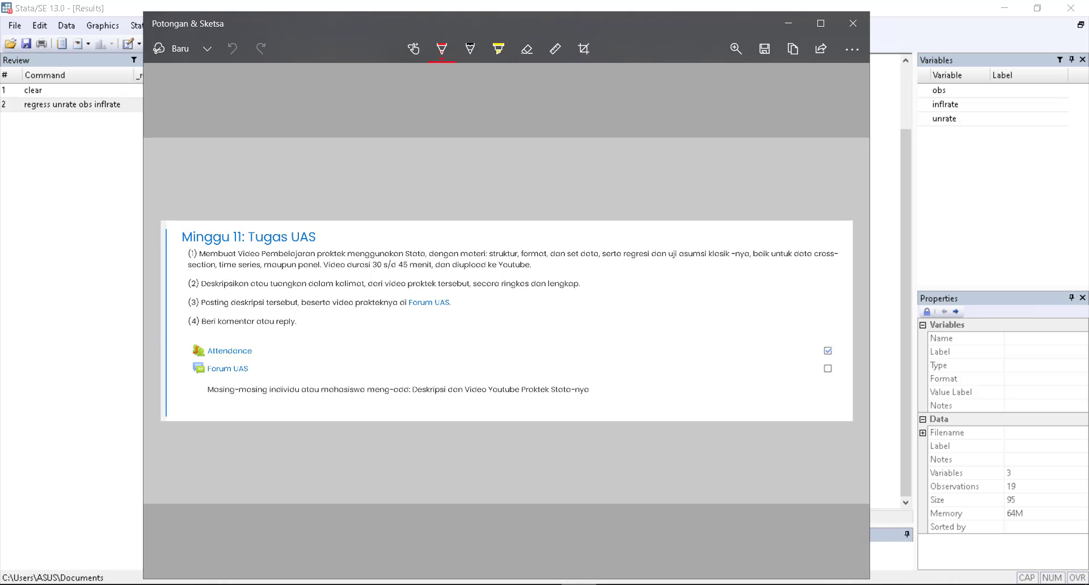
{"action": "left_click", "coordinate": [578, 584]}
{"action": "scroll", "coordinate": [503, 186], "scroll_direction": "up", "scroll_amount": 2}
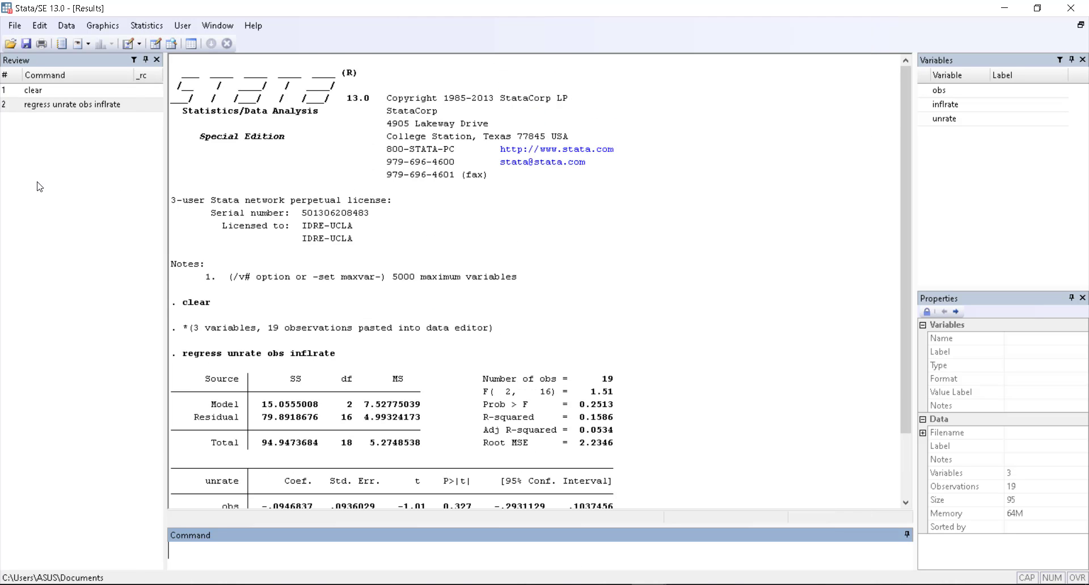
Run the Breusch-Pagan/Cook-Weisberg heteroskedasticity test on the regression, using its fitted values
{"action": "left_click", "coordinate": [66, 25]}
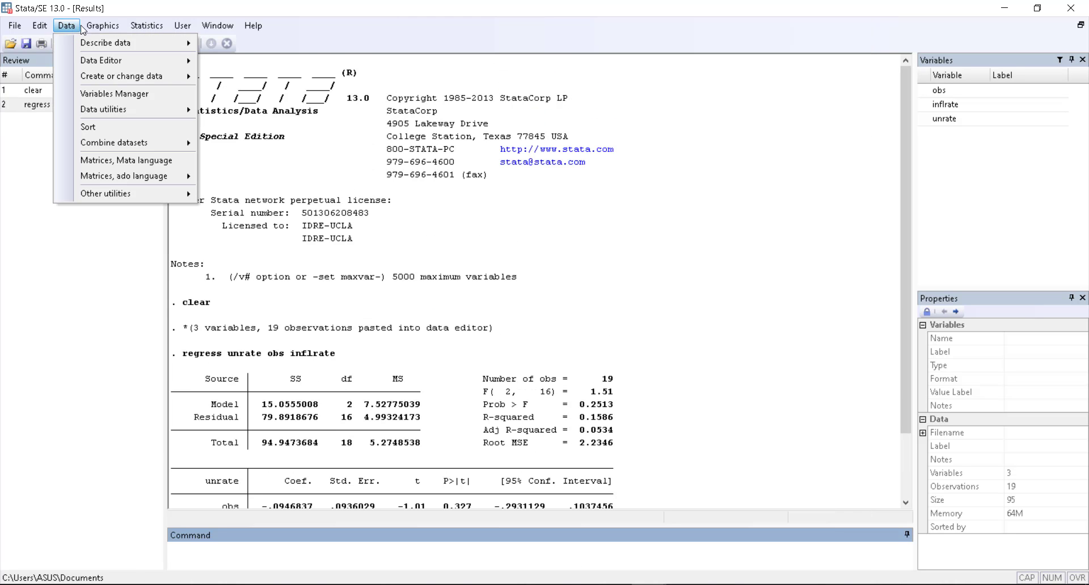
{"action": "mouse_move", "coordinate": [139, 27]}
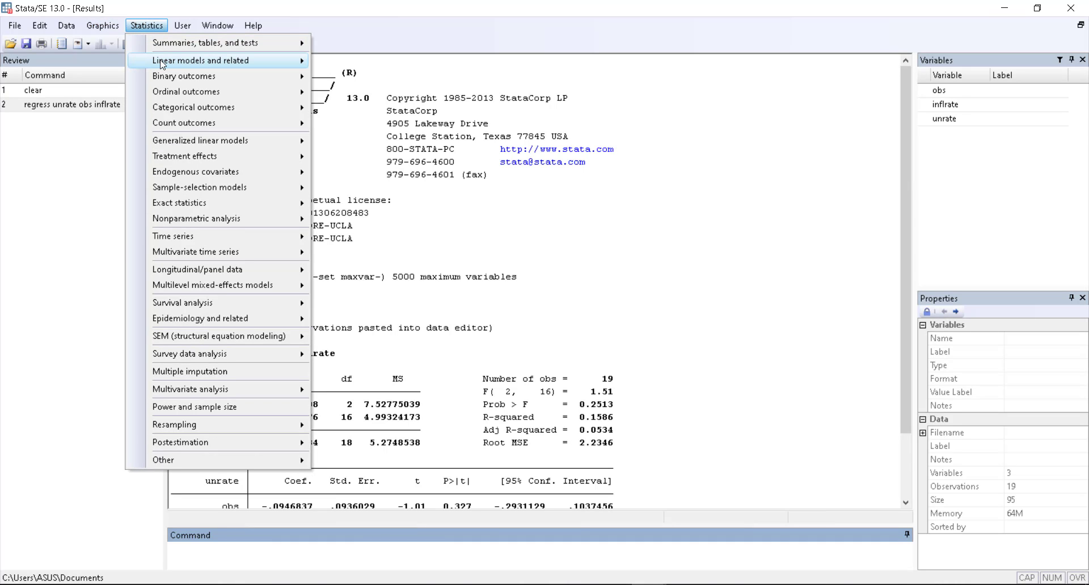
{"action": "mouse_move", "coordinate": [218, 44]}
{"action": "mouse_move", "coordinate": [230, 62]}
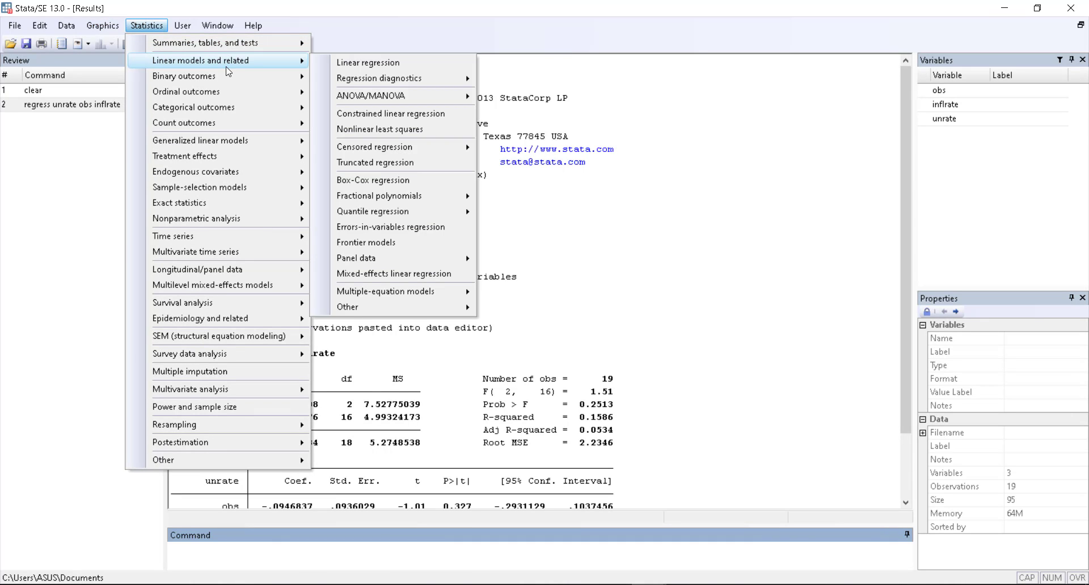
{"action": "mouse_move", "coordinate": [380, 79]}
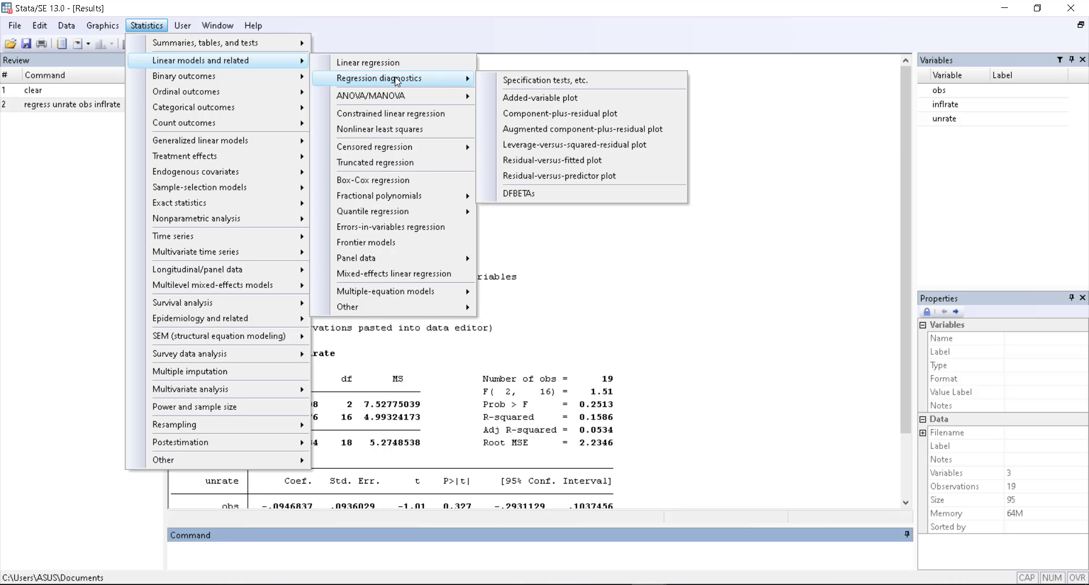
{"action": "left_click", "coordinate": [522, 81]}
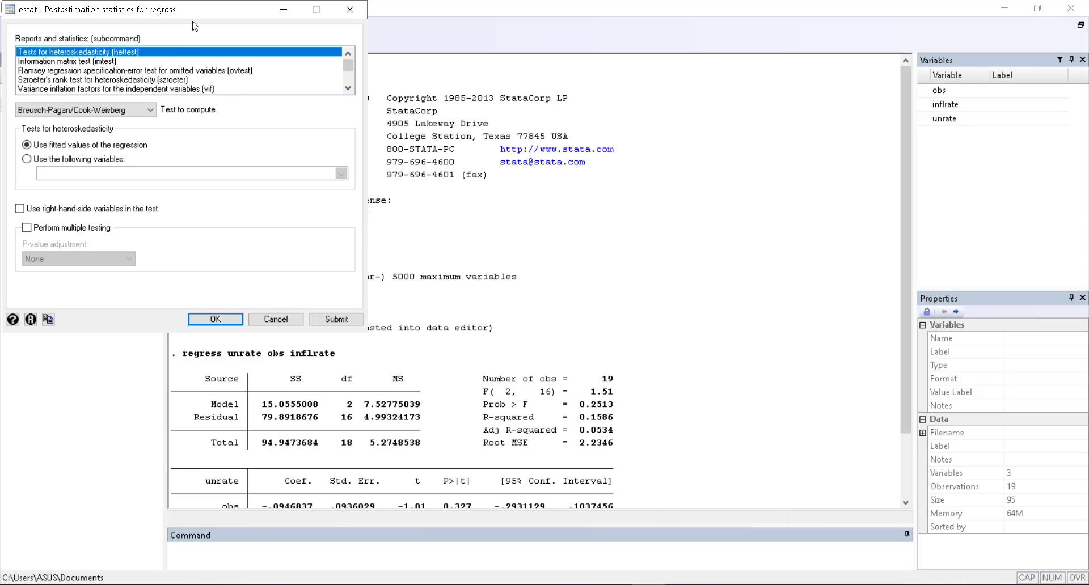
{"action": "left_click_drag", "start_coordinate": [230, 12], "coordinate": [600, 90]}
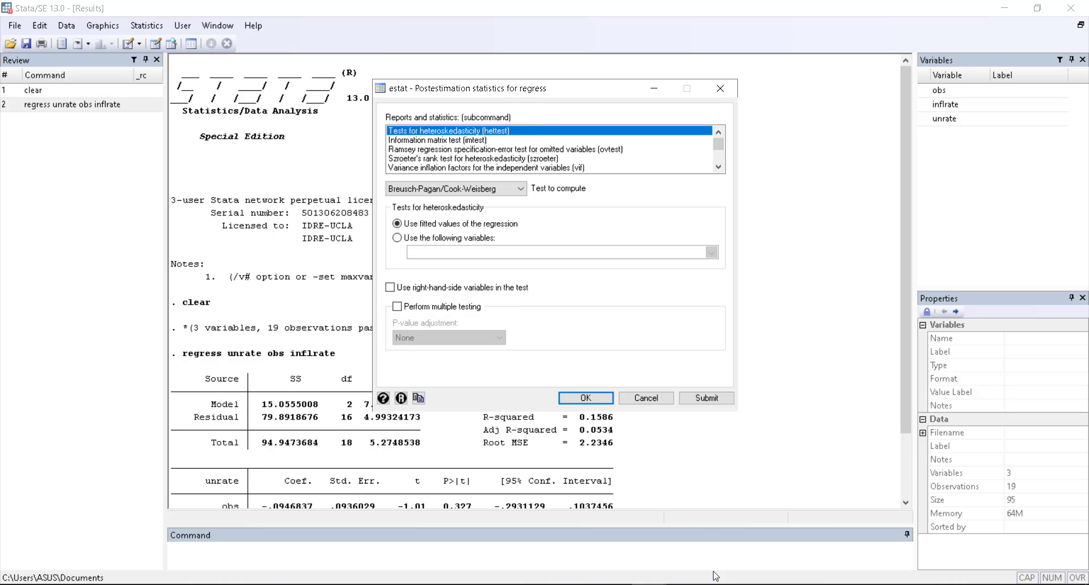
{"action": "left_click", "coordinate": [684, 584]}
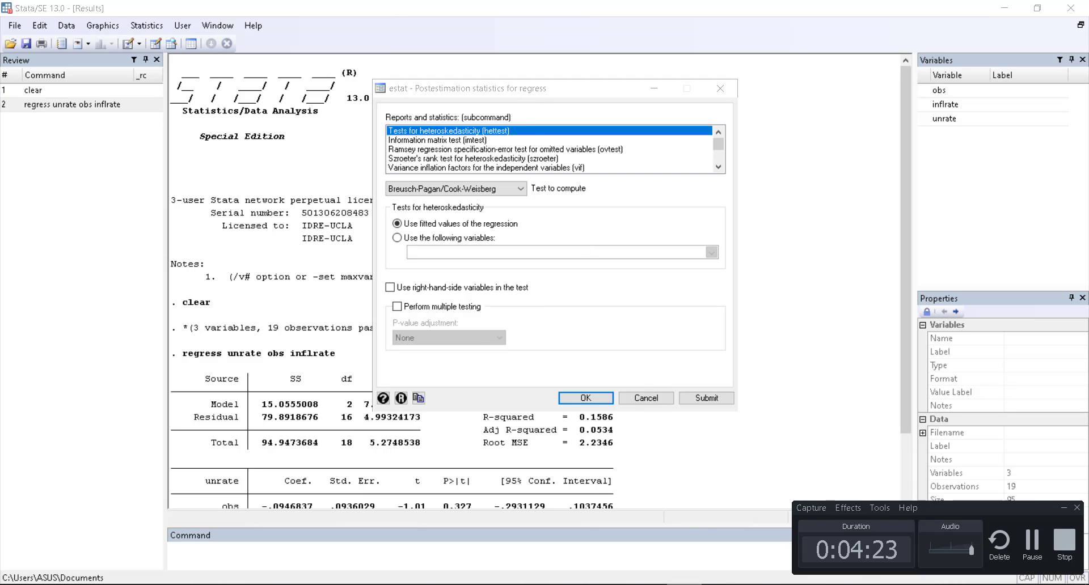
{"action": "left_click", "coordinate": [1028, 533]}
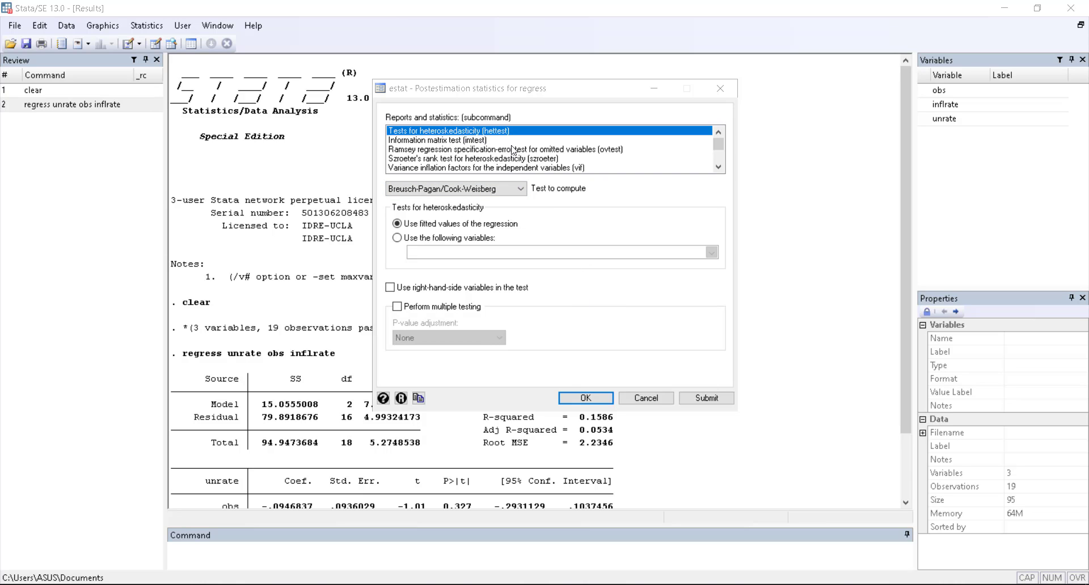
{"action": "left_click", "coordinate": [587, 398]}
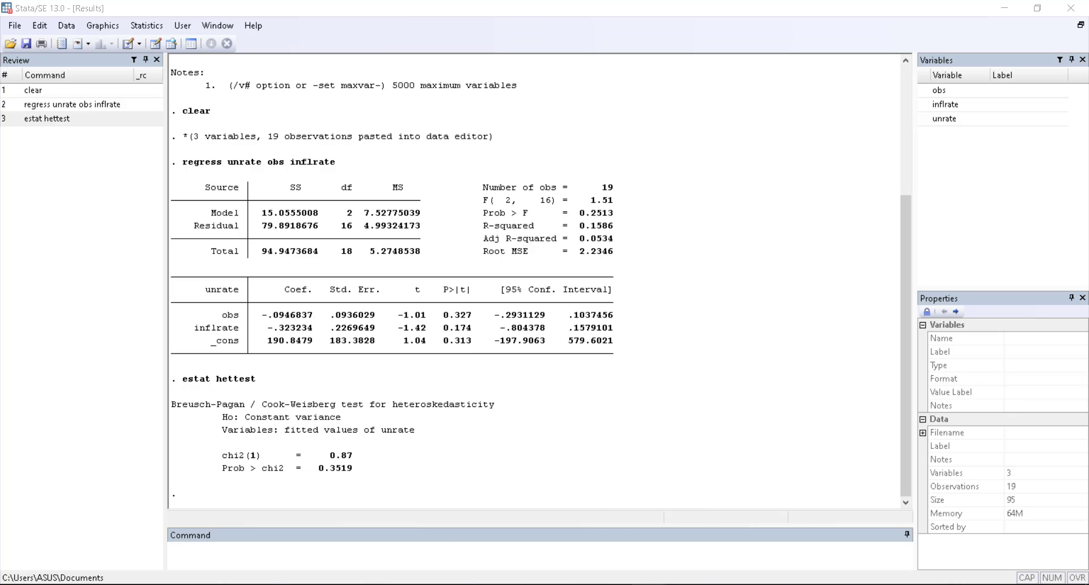
Rerun the linear regression of unrate on obs and inflrate from the minimized regression dialog
{"action": "mouse_move", "coordinate": [649, 584]}
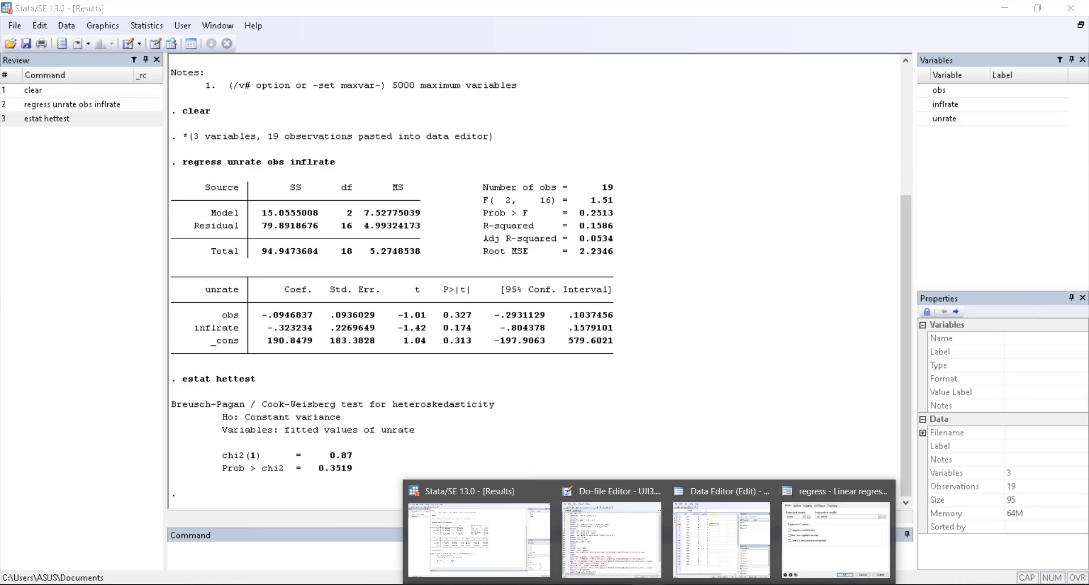
{"action": "left_click", "coordinate": [835, 539]}
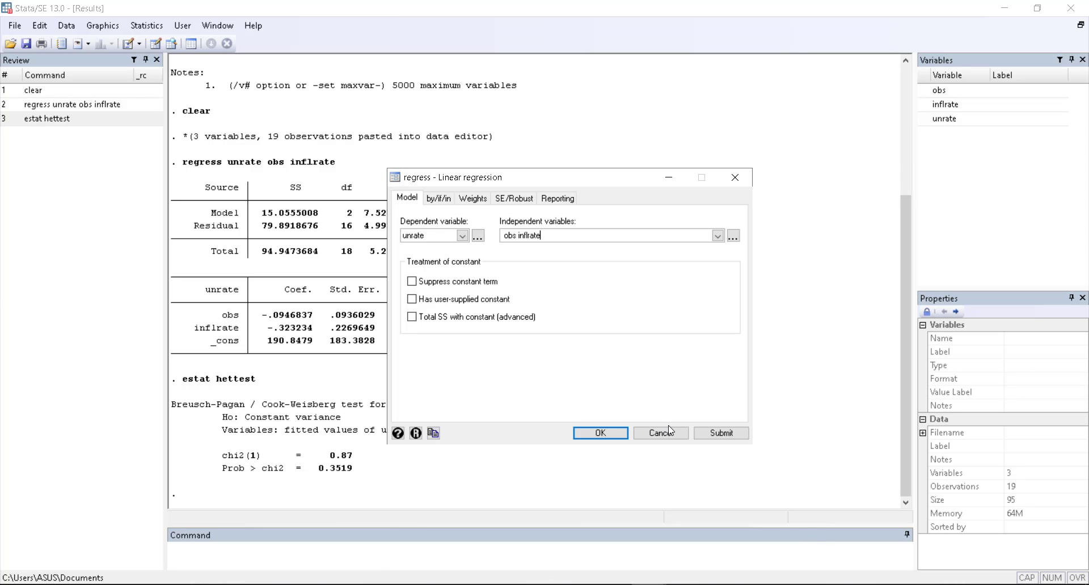
{"action": "left_click", "coordinate": [605, 434]}
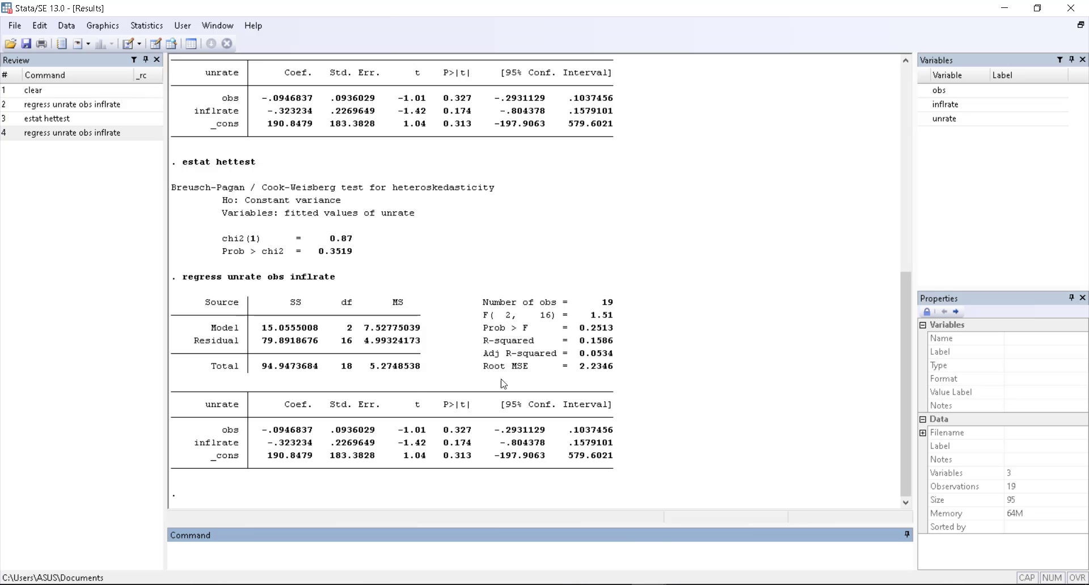
Look over the UJI3.do do-file and the obs, inflrate and unrate data, minimizing each window after viewing
{"action": "mouse_move", "coordinate": [648, 584]}
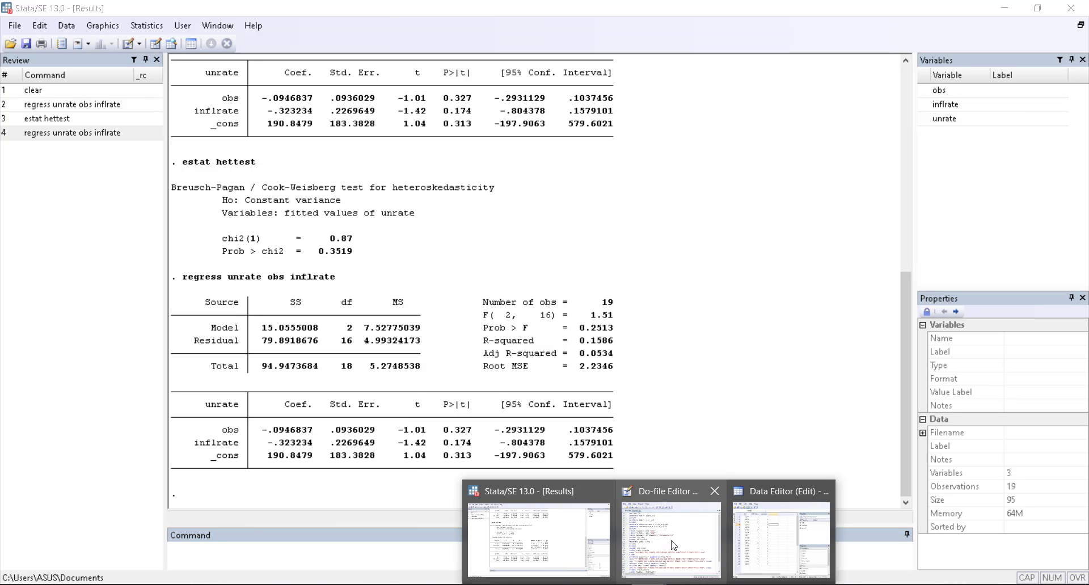
{"action": "left_click", "coordinate": [653, 543]}
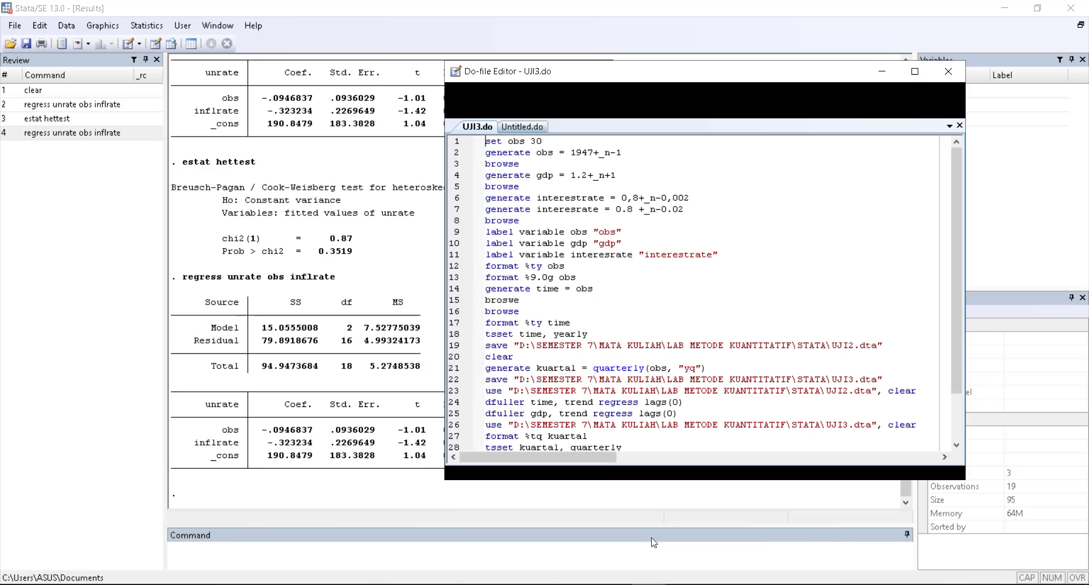
{"action": "left_click", "coordinate": [882, 71]}
{"action": "mouse_move", "coordinate": [653, 584]}
{"action": "left_click", "coordinate": [743, 540]}
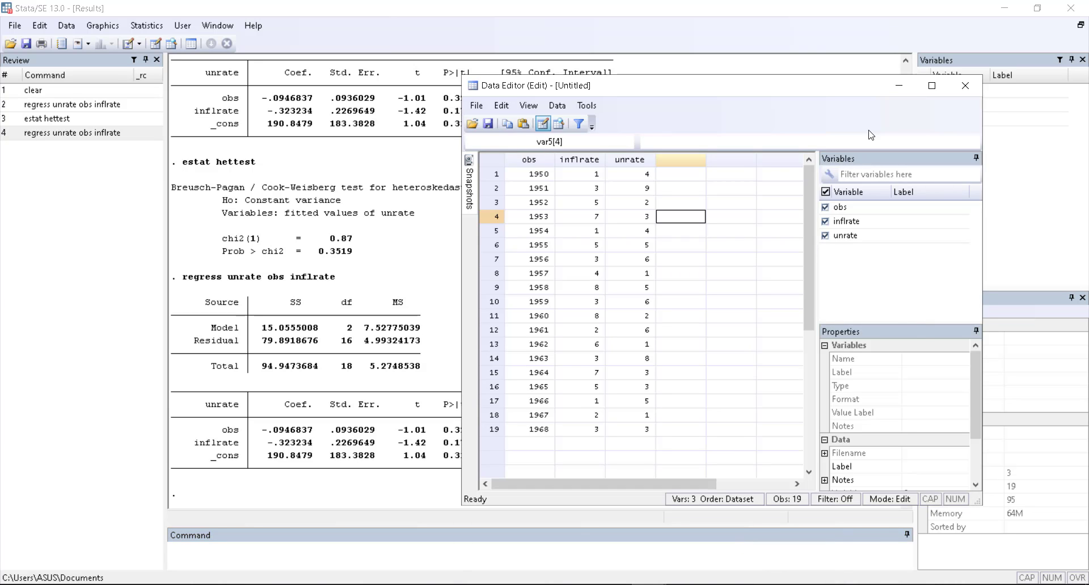
{"action": "left_click", "coordinate": [898, 85]}
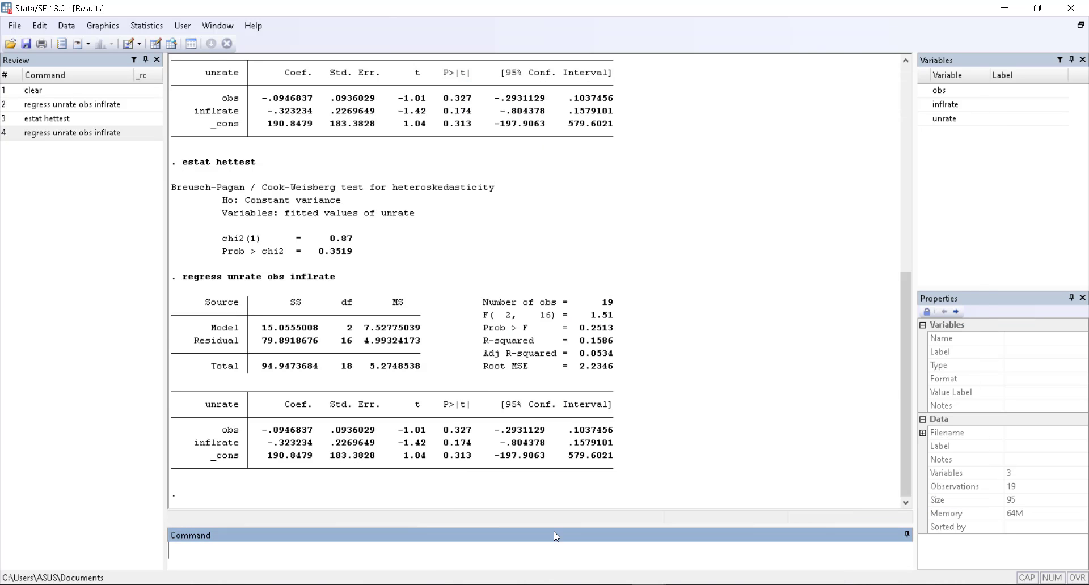
Run the Ramsey regression specification-error test for omitted variables (ovtest), keeping the postestimation dialog open
{"action": "left_click", "coordinate": [135, 25]}
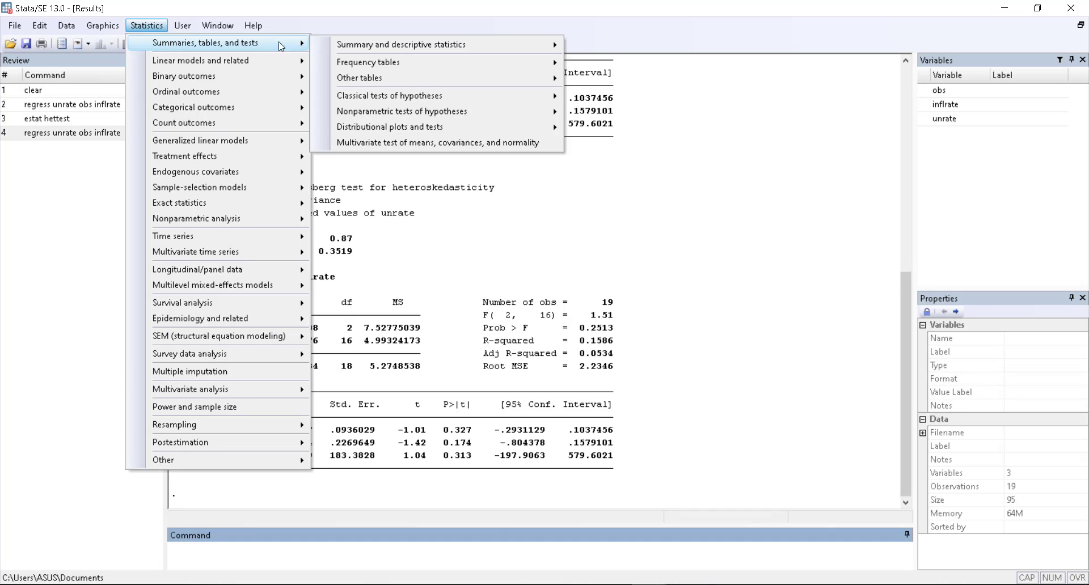
{"action": "mouse_move", "coordinate": [272, 60]}
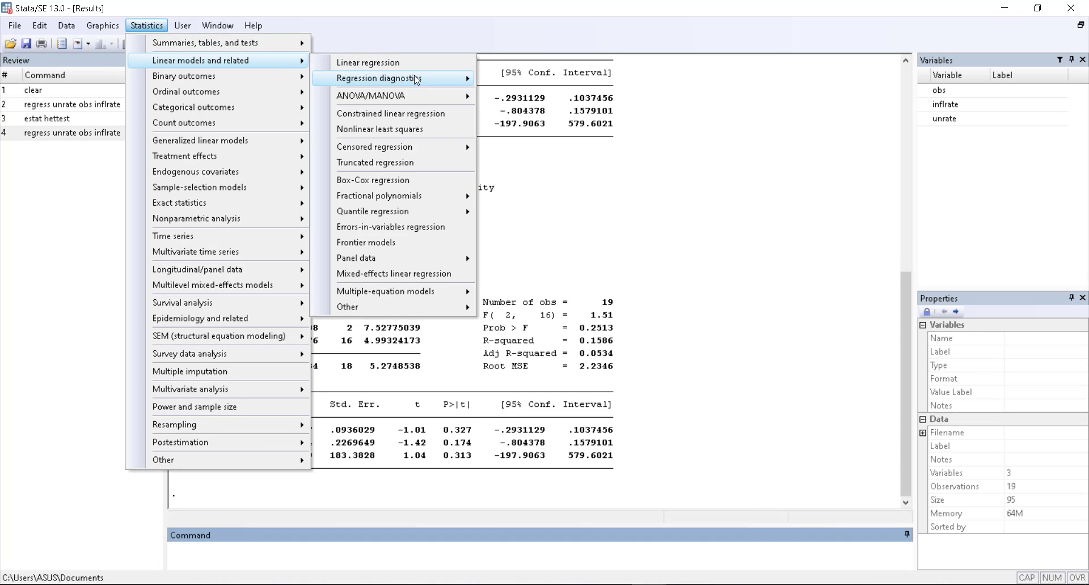
{"action": "mouse_move", "coordinate": [416, 78]}
{"action": "left_click", "coordinate": [509, 83]}
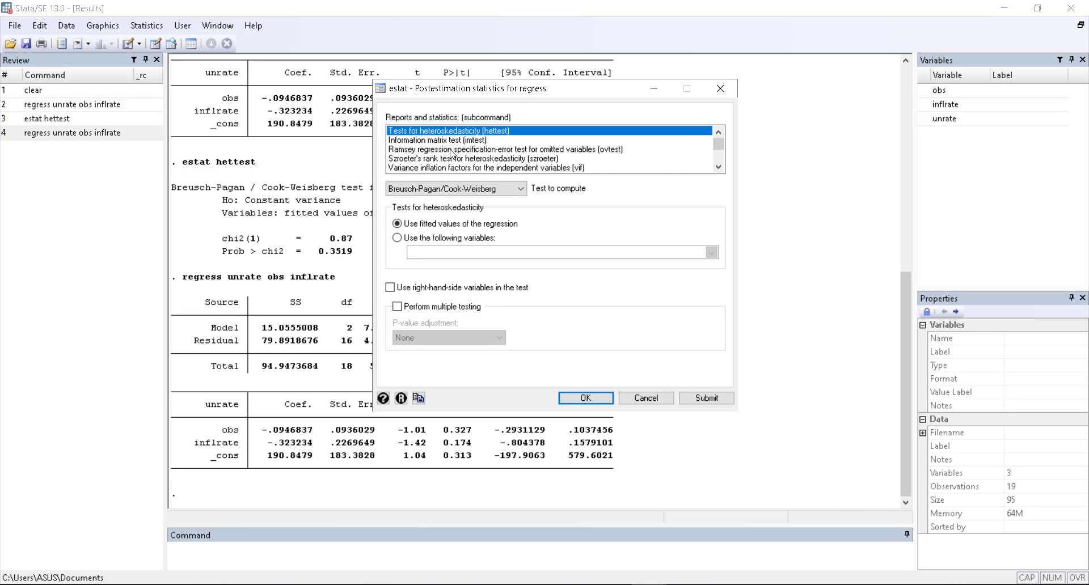
{"action": "scroll", "coordinate": [451, 153], "scroll_direction": "down", "scroll_amount": 1}
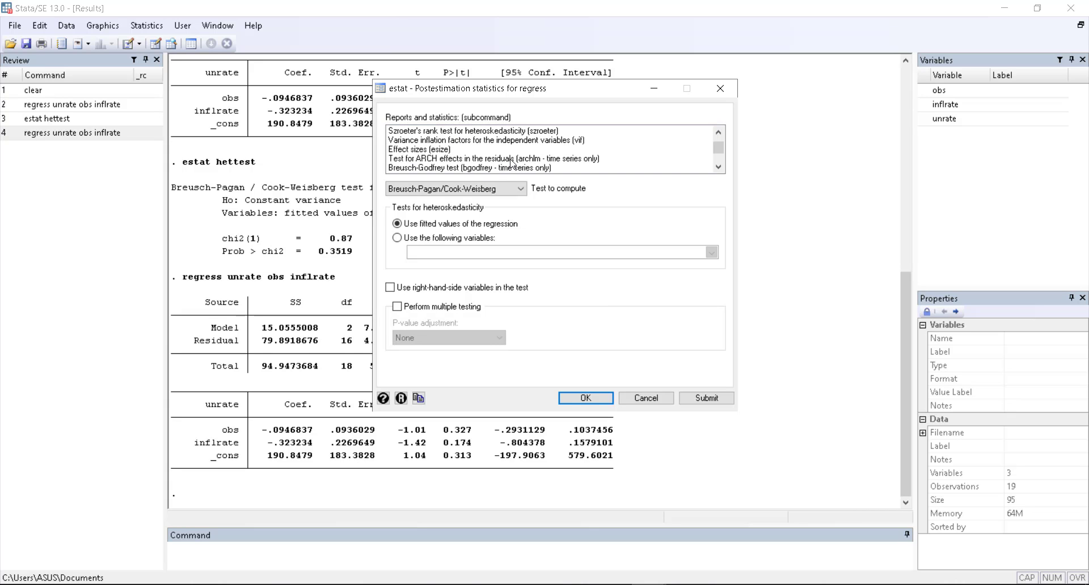
{"action": "scroll", "coordinate": [513, 161], "scroll_direction": "up", "scroll_amount": 1}
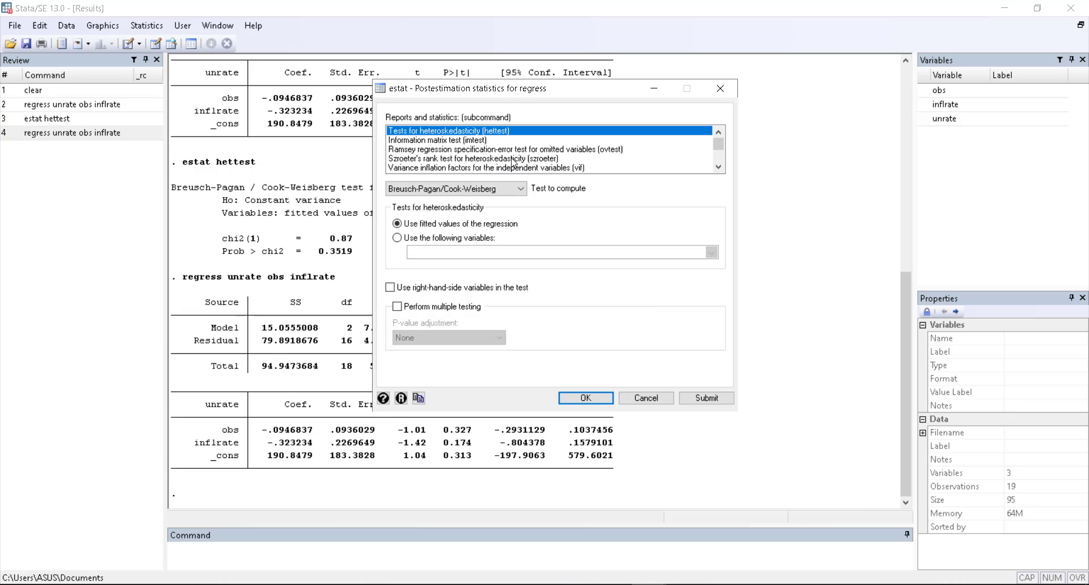
{"action": "left_click", "coordinate": [447, 149]}
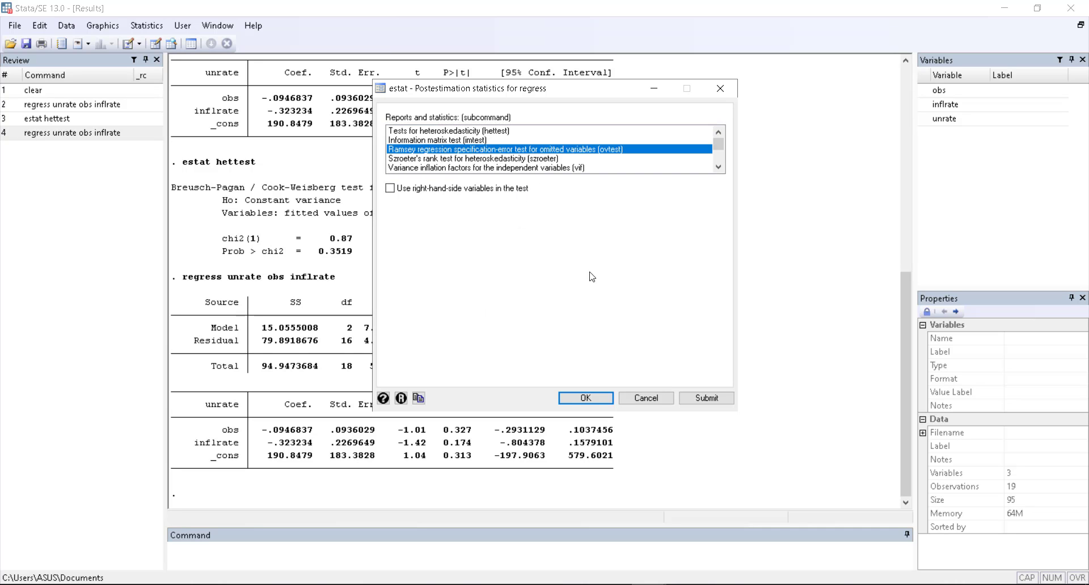
{"action": "left_click", "coordinate": [706, 399]}
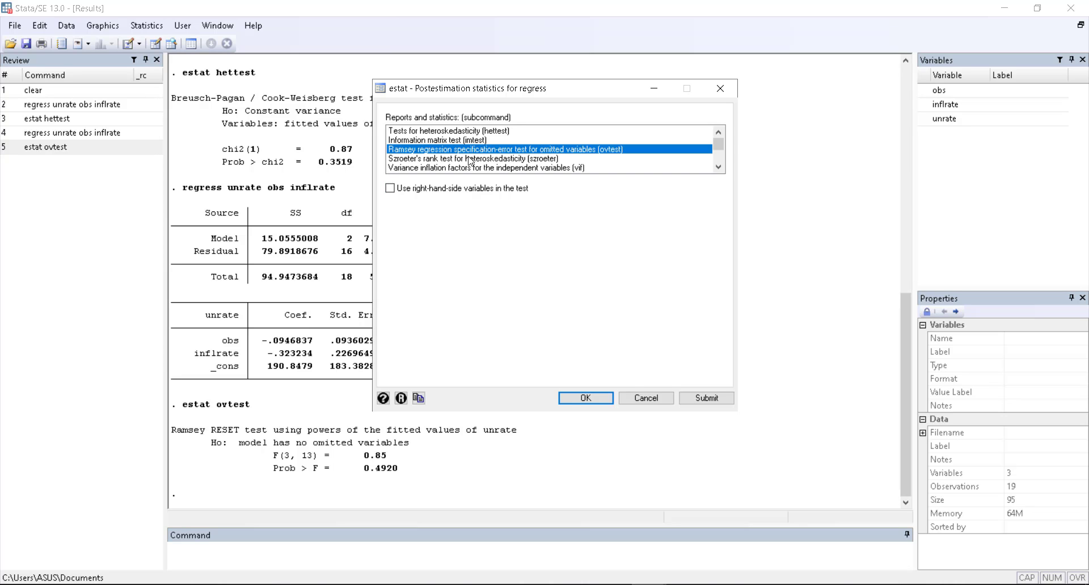
Run the information matrix test (imtest) on the regression with its optional settings left off
{"action": "left_click", "coordinate": [467, 131]}
{"action": "left_click", "coordinate": [468, 140]}
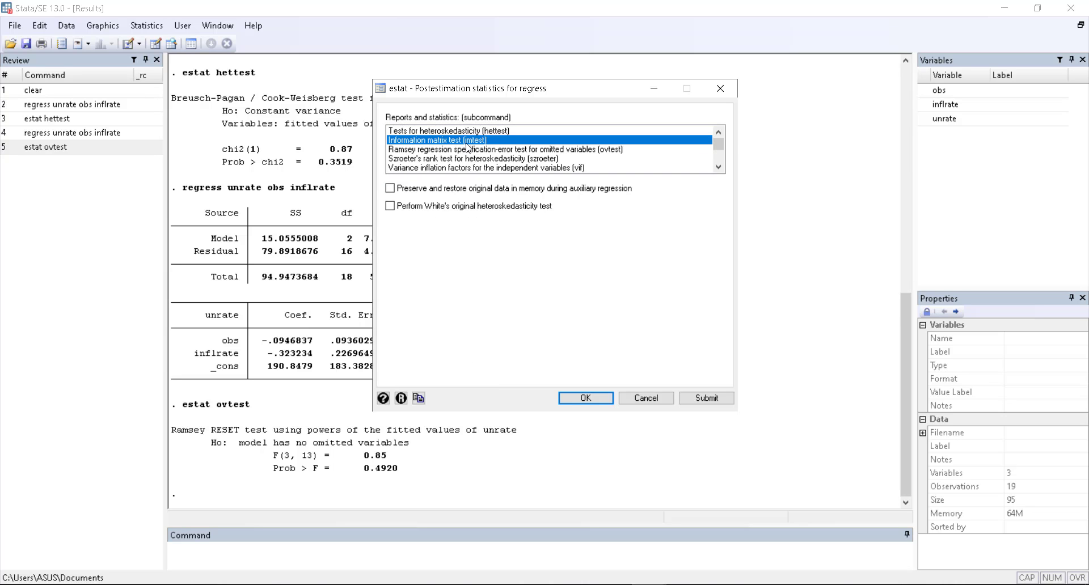
{"action": "left_click", "coordinate": [685, 399]}
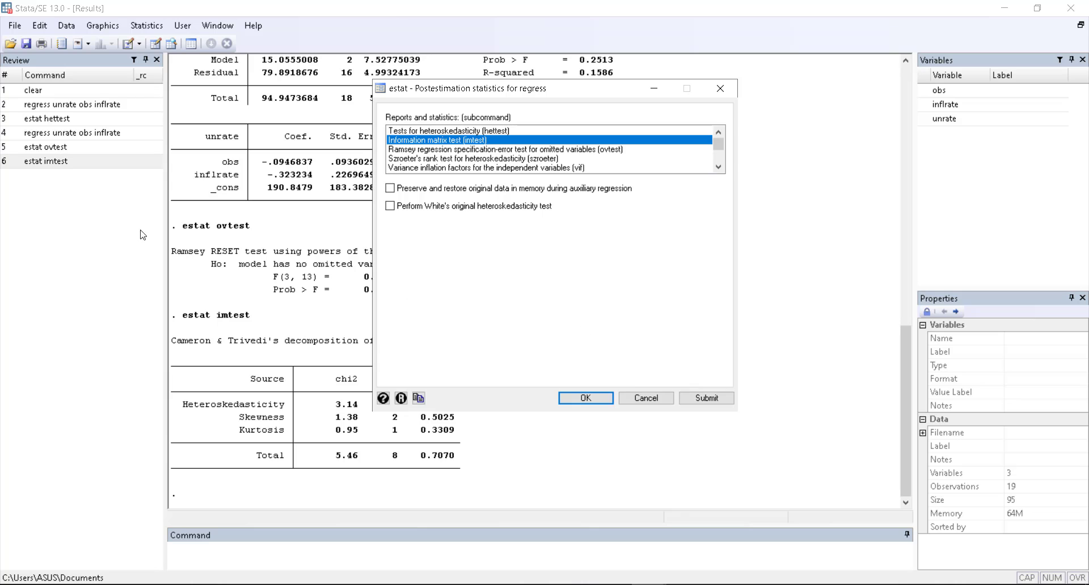
Submit Szroeter's rank test for heteroskedasticity (szroeter) using the fitted values, with no p-value adjustment
{"action": "scroll", "coordinate": [576, 151], "scroll_direction": "down", "scroll_amount": 2}
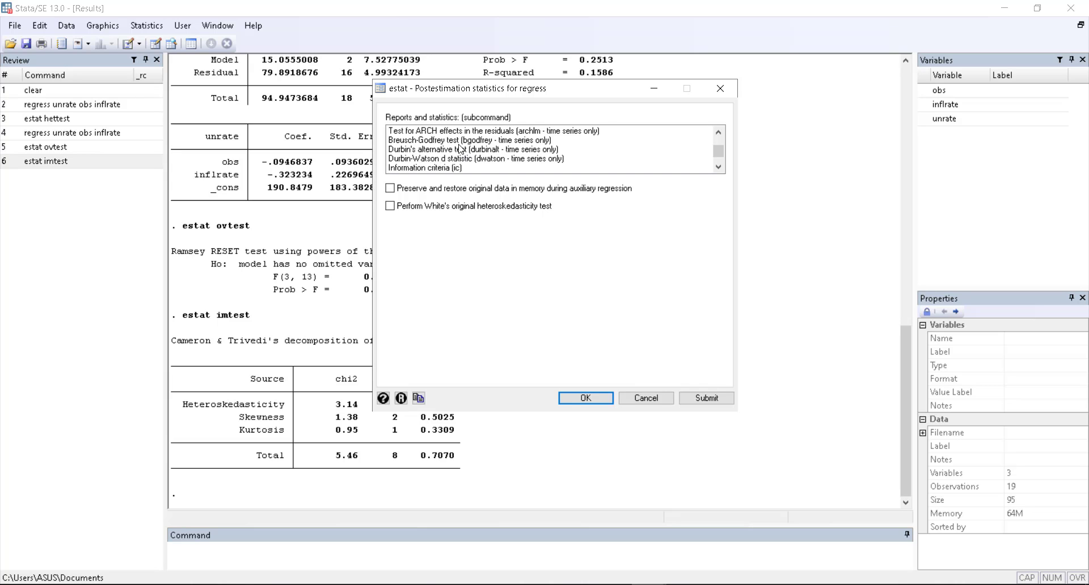
{"action": "scroll", "coordinate": [461, 148], "scroll_direction": "up", "scroll_amount": 1}
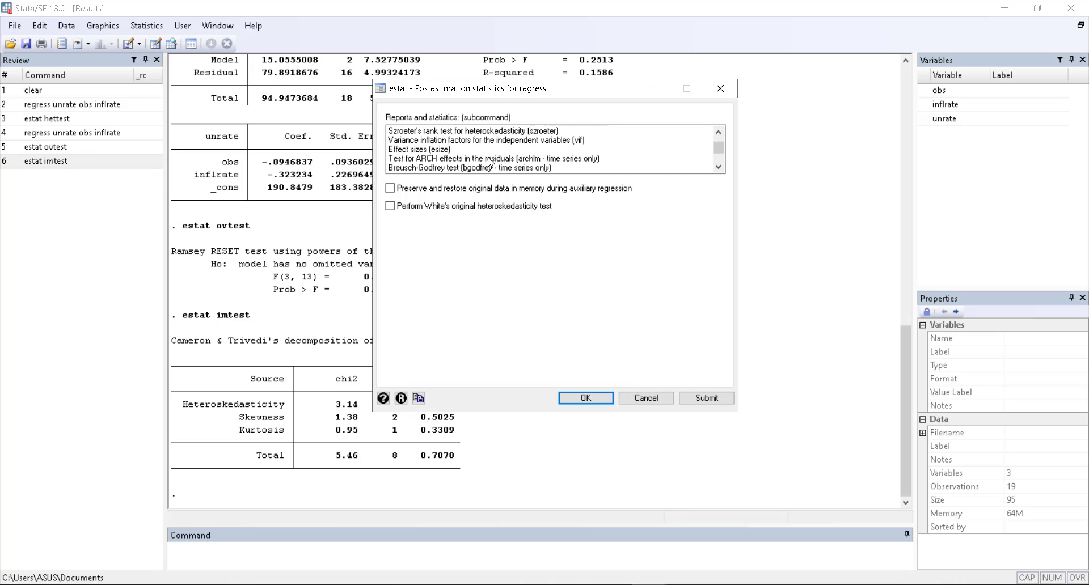
{"action": "scroll", "coordinate": [533, 151], "scroll_direction": "up", "scroll_amount": 1}
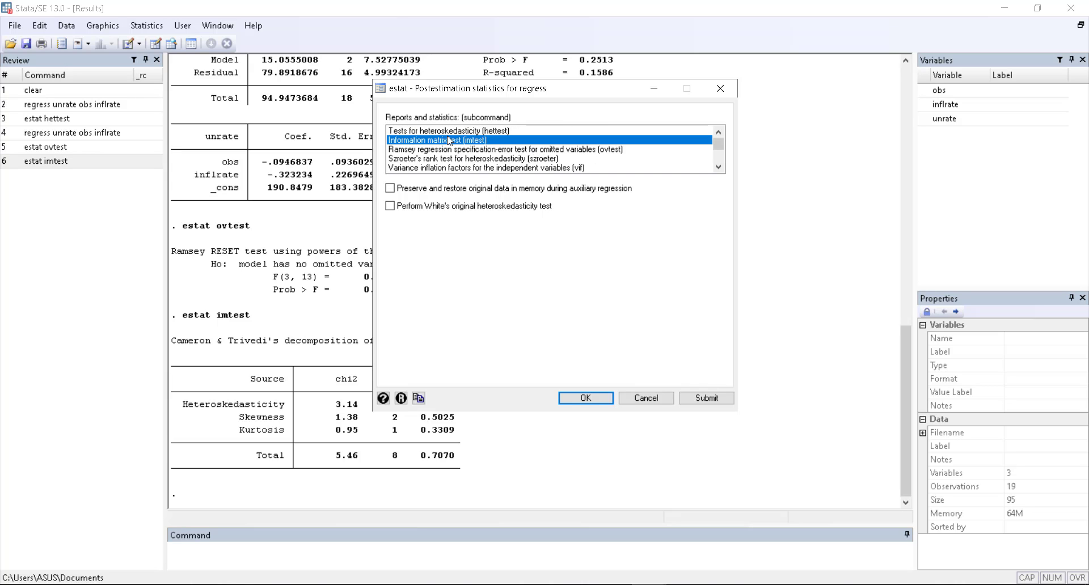
{"action": "left_click", "coordinate": [470, 160]}
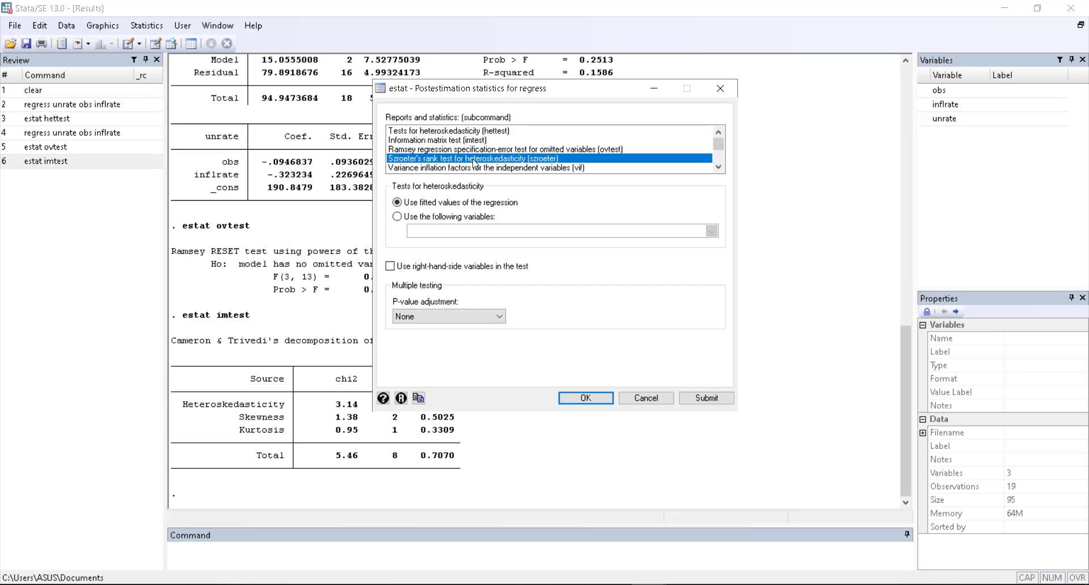
{"action": "left_click", "coordinate": [705, 398]}
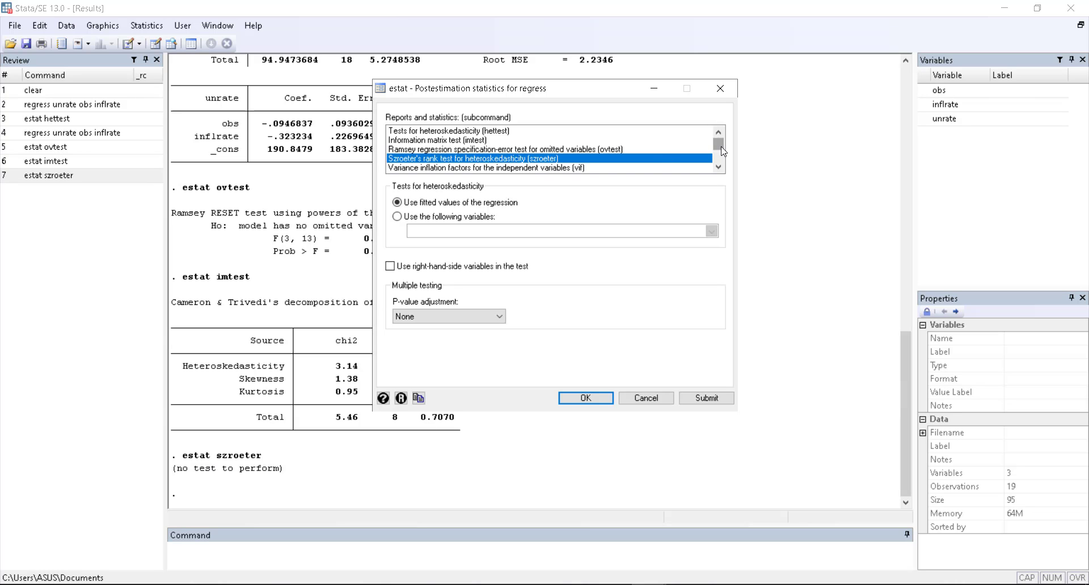
Try to compute the Durbin-Watson d statistic (dwatson) for the regression, then close the postestimation dialog
{"action": "left_click_drag", "start_coordinate": [722, 151], "coordinate": [725, 161]}
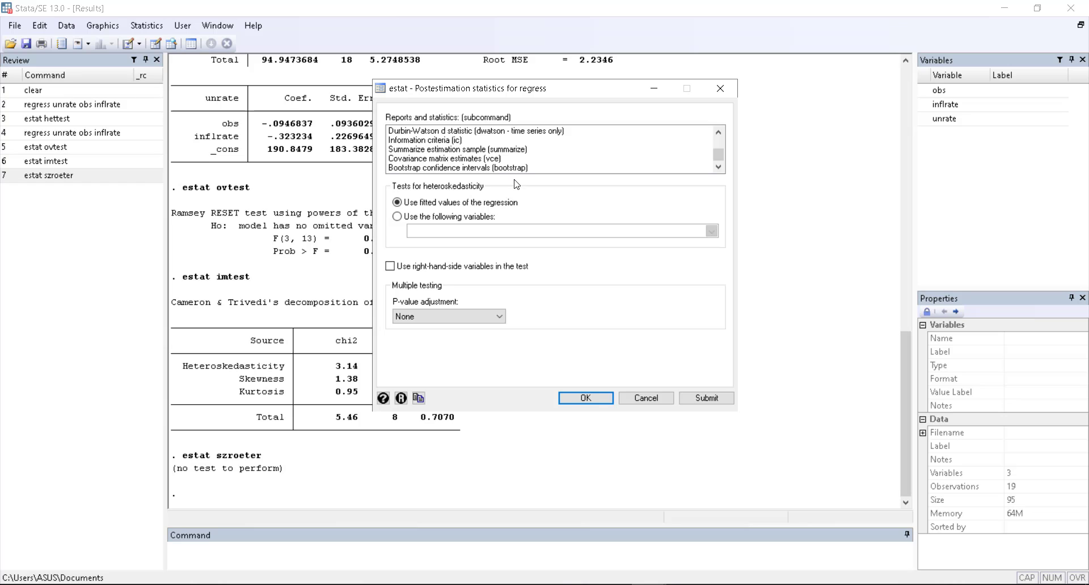
{"action": "left_click", "coordinate": [503, 134]}
{"action": "left_click", "coordinate": [703, 398]}
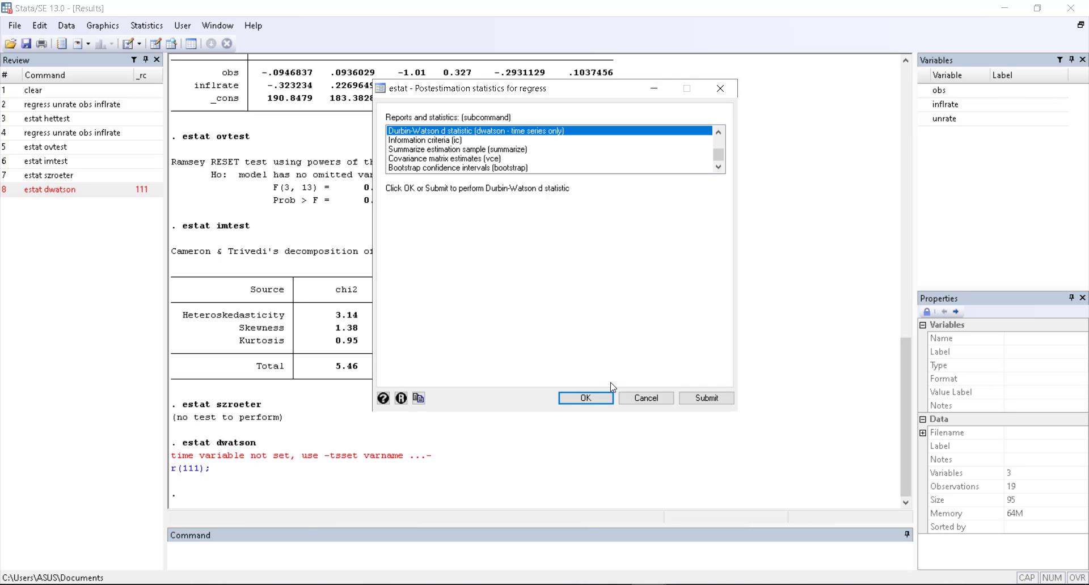
{"action": "left_click", "coordinate": [638, 397]}
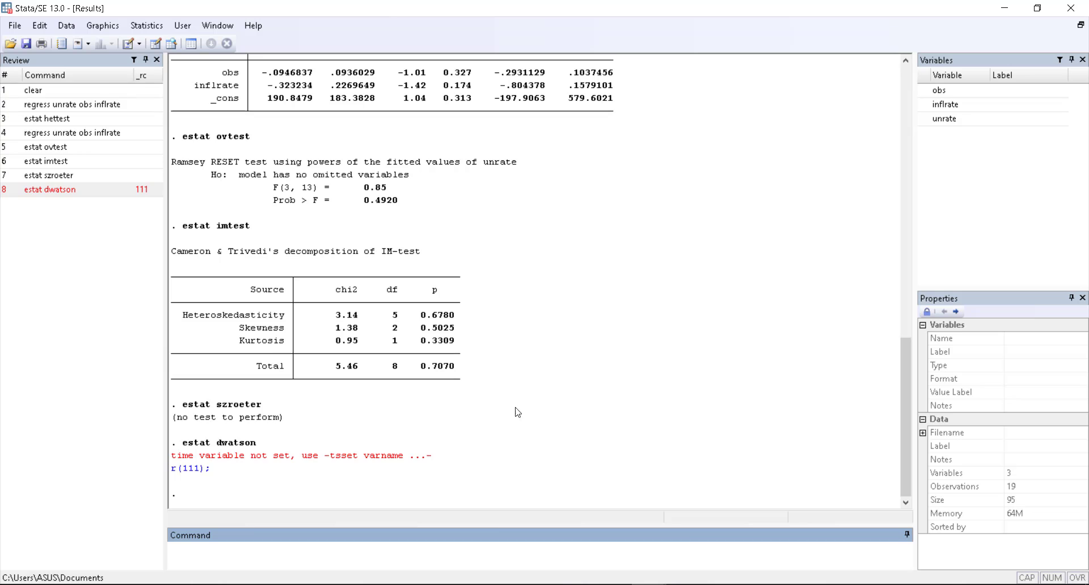
Check the obs column's yearly values in the Data Editor, then close the editor
{"action": "mouse_move", "coordinate": [656, 578]}
{"action": "left_click", "coordinate": [773, 526]}
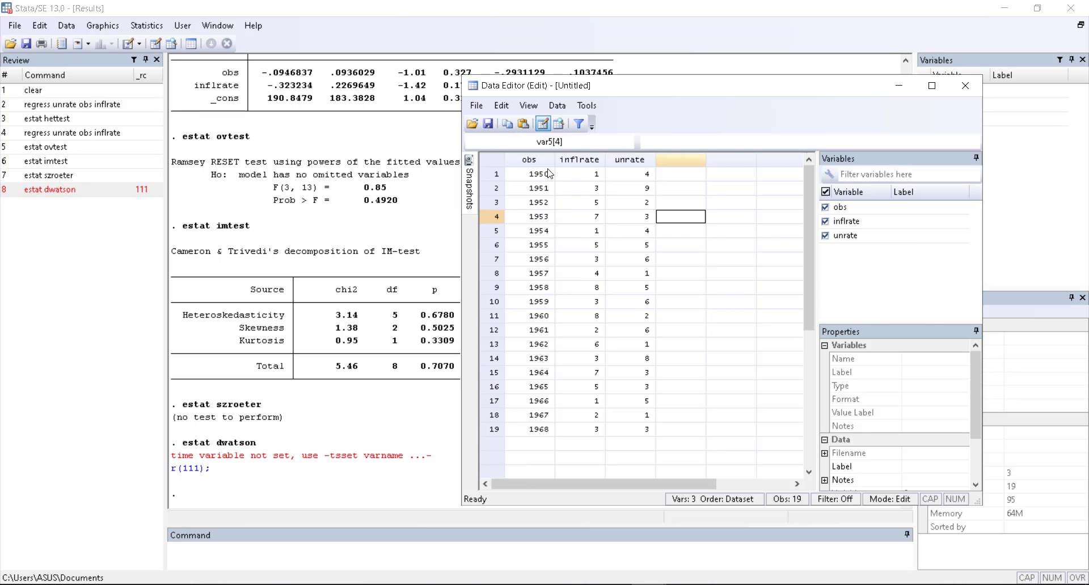
{"action": "left_click", "coordinate": [965, 86]}
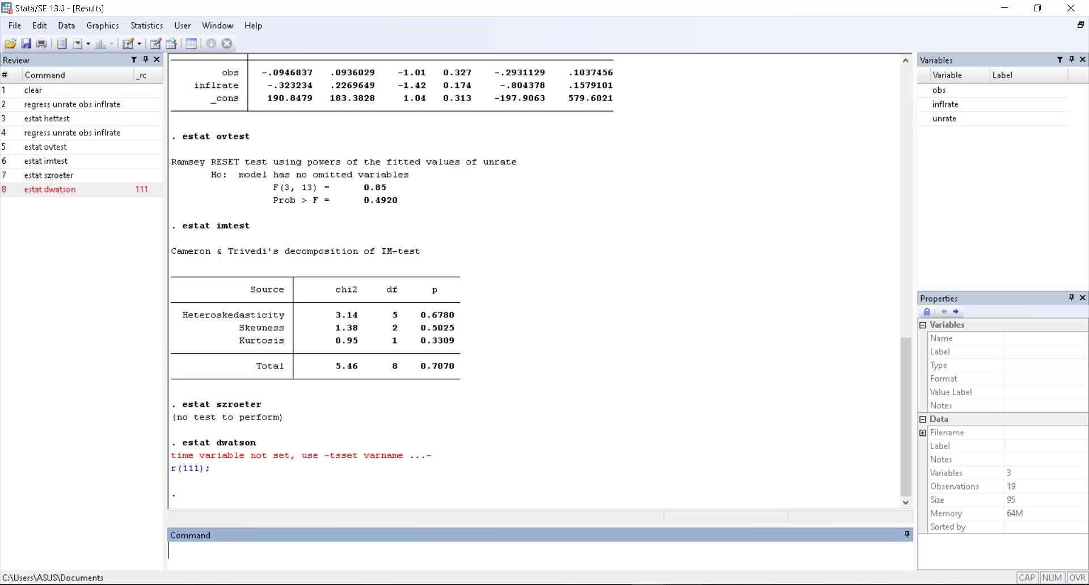
Check the assignment instructions in the Potongan & Sketsa window, then return to Stata
{"action": "left_click", "coordinate": [686, 584]}
{"action": "left_click", "coordinate": [1022, 535]}
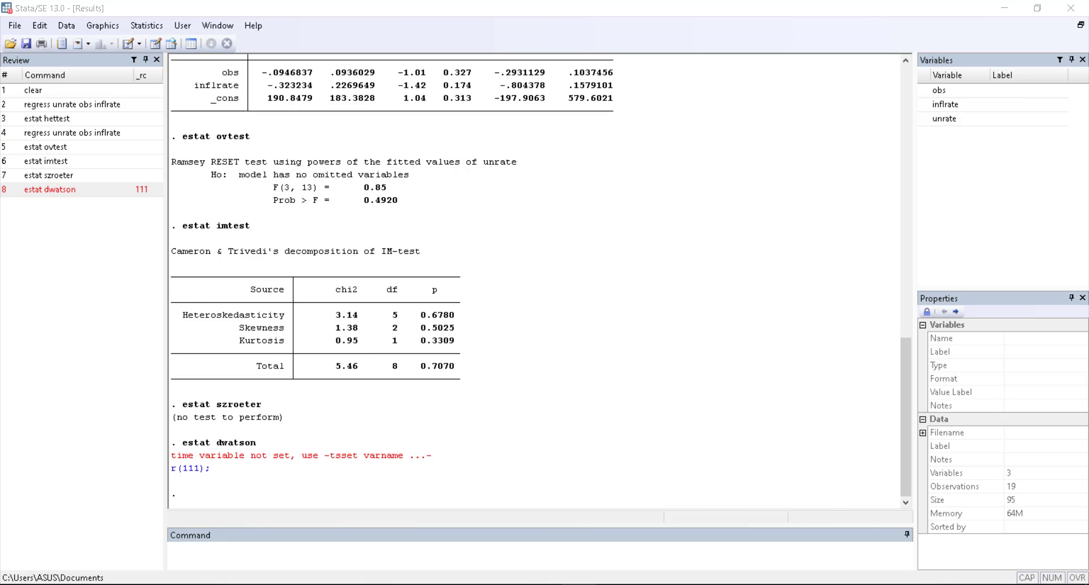
{"action": "left_click", "coordinate": [579, 584]}
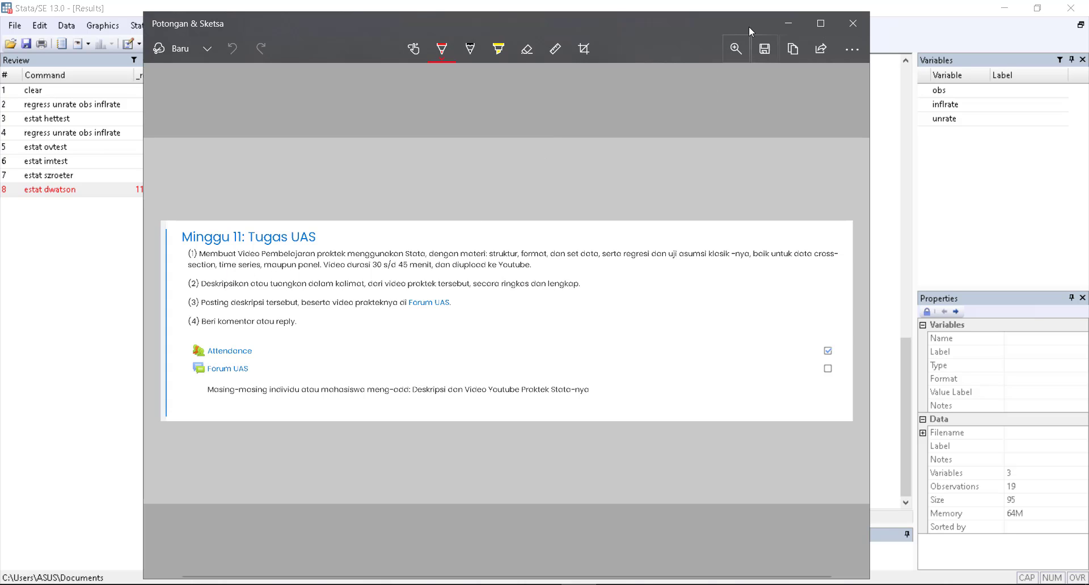
{"action": "left_click", "coordinate": [783, 23]}
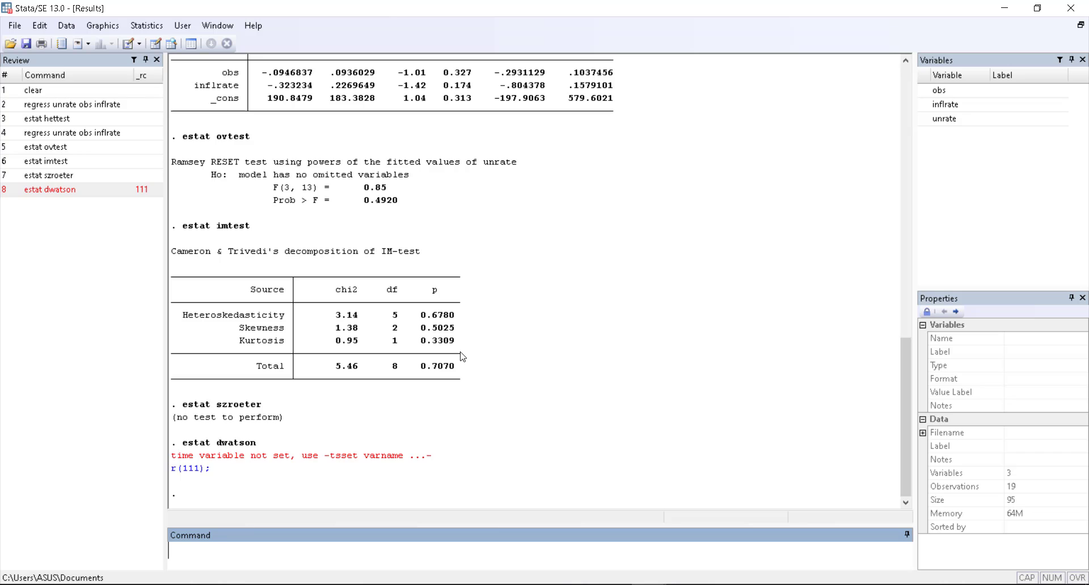
Clear the data in memory and create 30 observations by running the set obs 30 line copied from UJI3.do
{"action": "type", "text": "clear"}
{"action": "key", "text": "Return"}
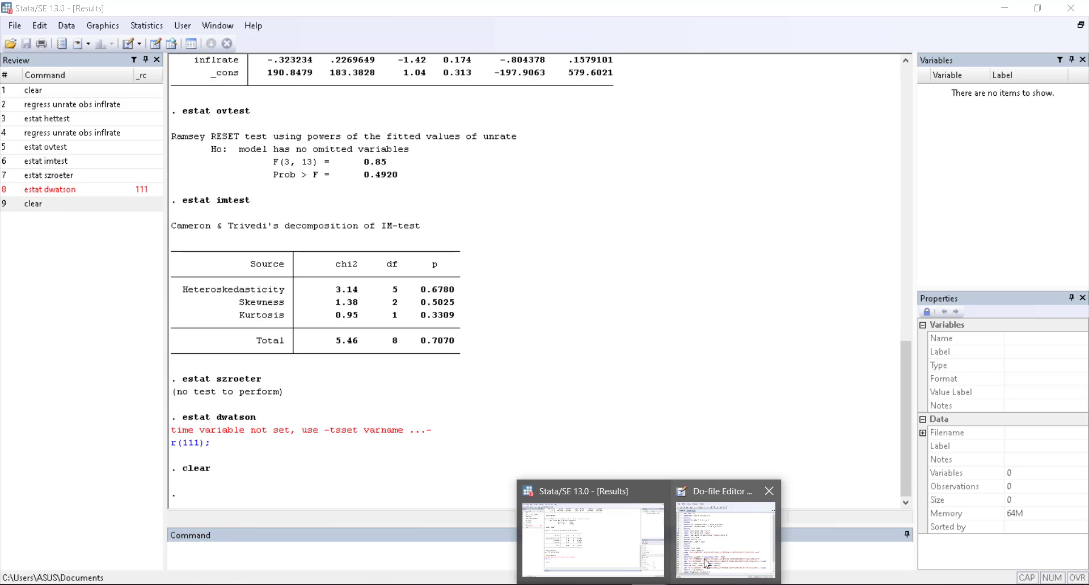
{"action": "left_click", "coordinate": [707, 564]}
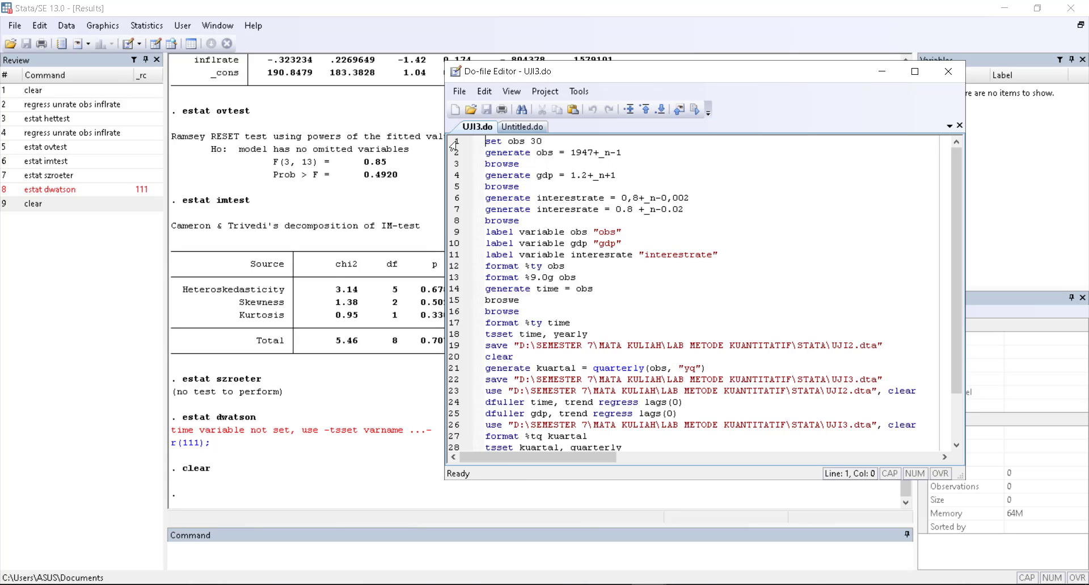
{"action": "triple_click", "coordinate": [530, 140]}
{"action": "left_click", "coordinate": [504, 142]}
{"action": "left_click_drag", "start_coordinate": [488, 143], "coordinate": [531, 146]}
{"action": "key", "text": "ctrl+c"}
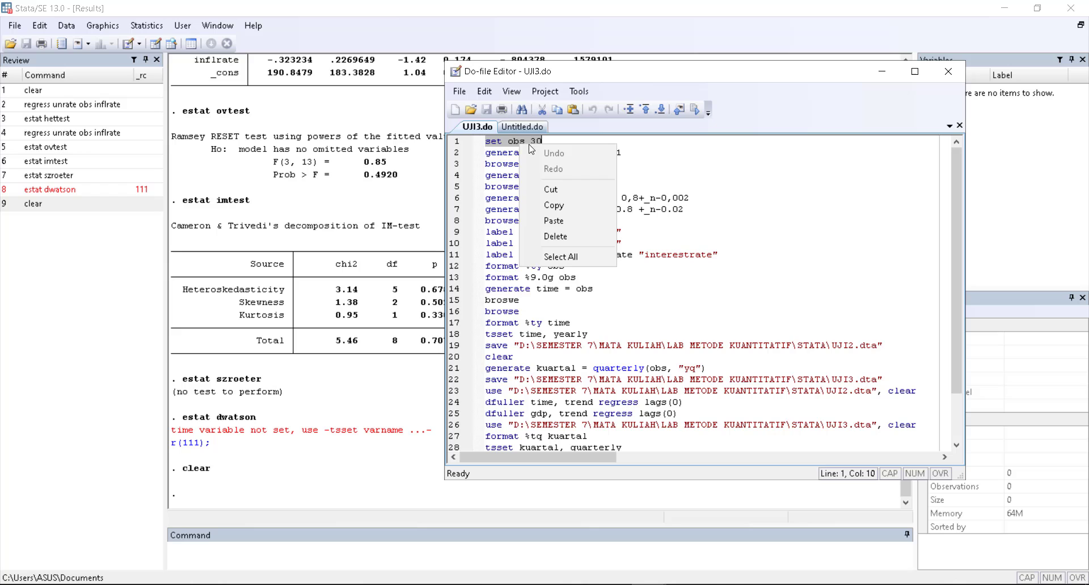
{"action": "left_click", "coordinate": [552, 205]}
{"action": "left_click", "coordinate": [392, 546]}
{"action": "key", "text": "ctrl+v"}
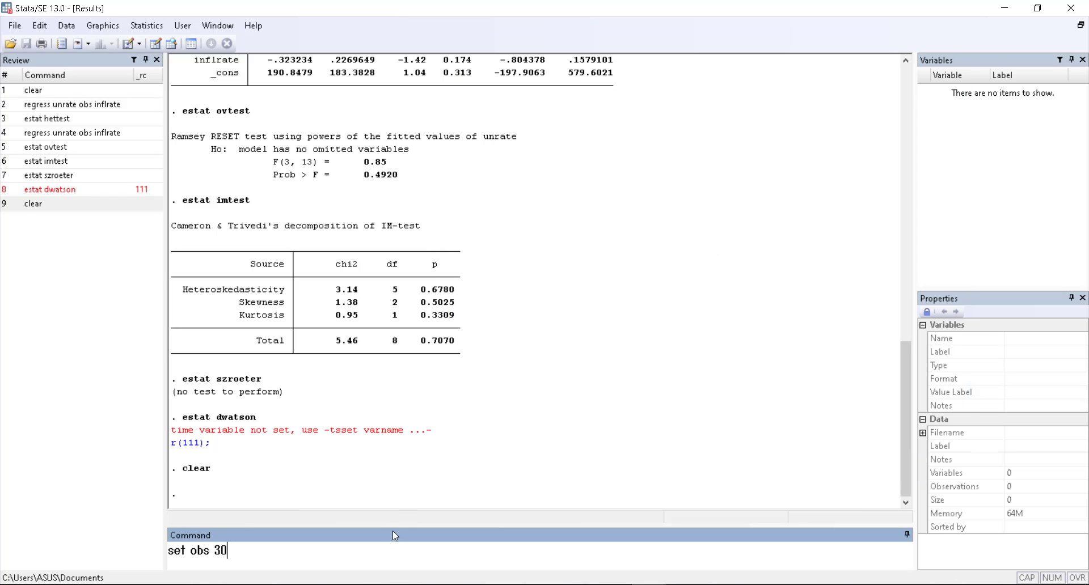
{"action": "key", "text": "Return"}
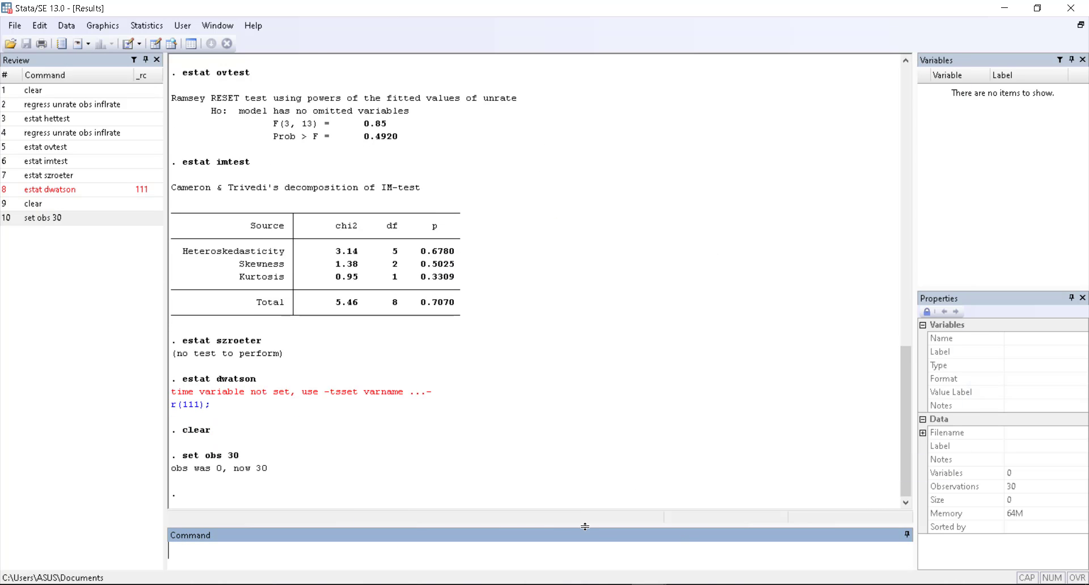
Create the year variable by running generate obs = 1947+_n-1 copied from UJI3.do
{"action": "left_click", "coordinate": [711, 533]}
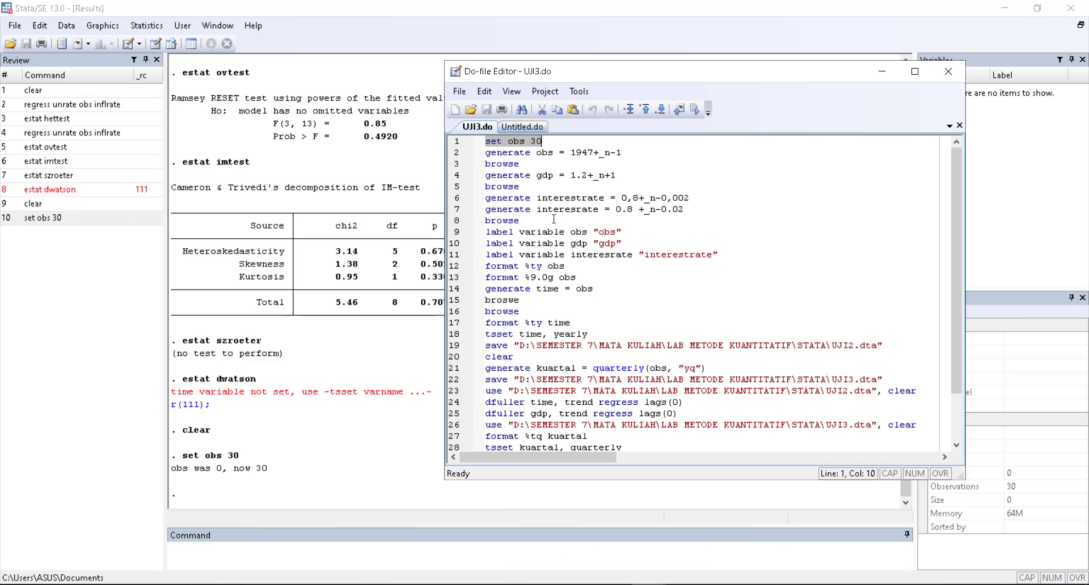
{"action": "left_click_drag", "start_coordinate": [486, 152], "coordinate": [632, 151]}
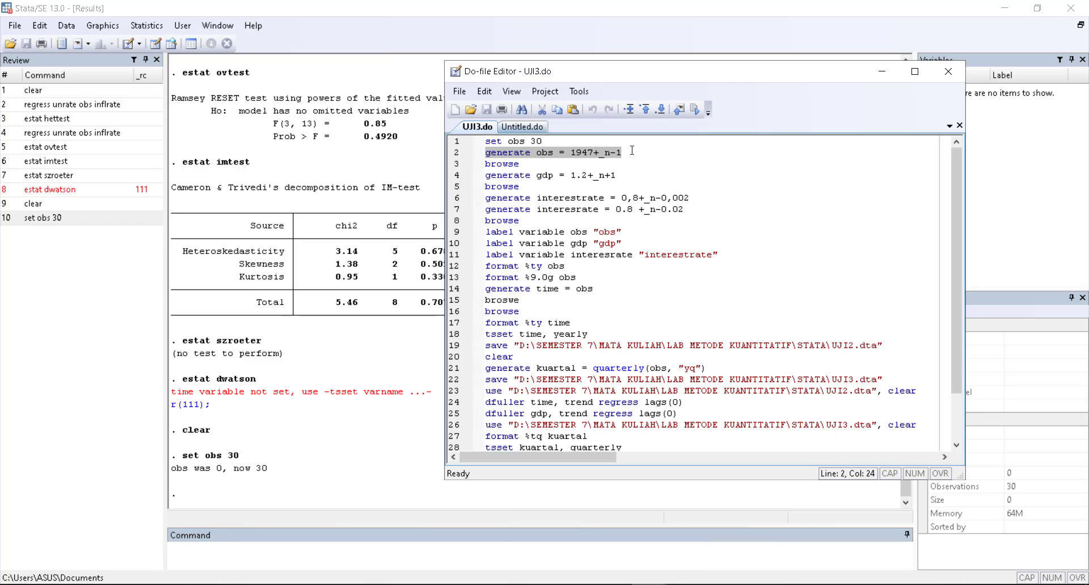
{"action": "right_click", "coordinate": [594, 159]}
{"action": "left_click", "coordinate": [612, 218]}
{"action": "left_click", "coordinate": [284, 554]}
{"action": "key", "text": "ctrl+v"}
{"action": "key", "text": "Return"}
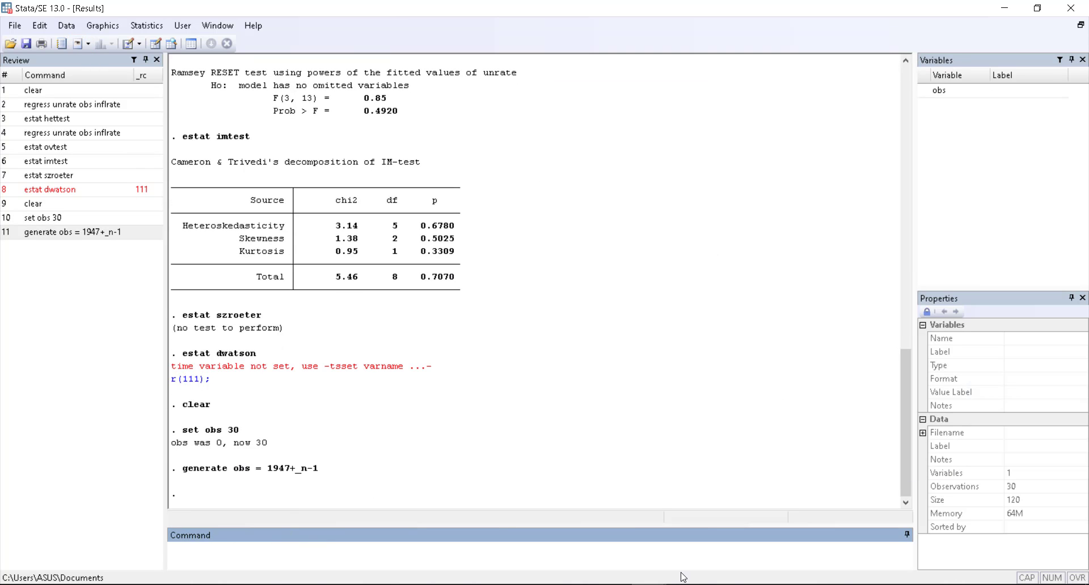
Create the gdp variable by running generate gdp = 1.2+_n+1 copied from UJI3.do
{"action": "left_click", "coordinate": [713, 548]}
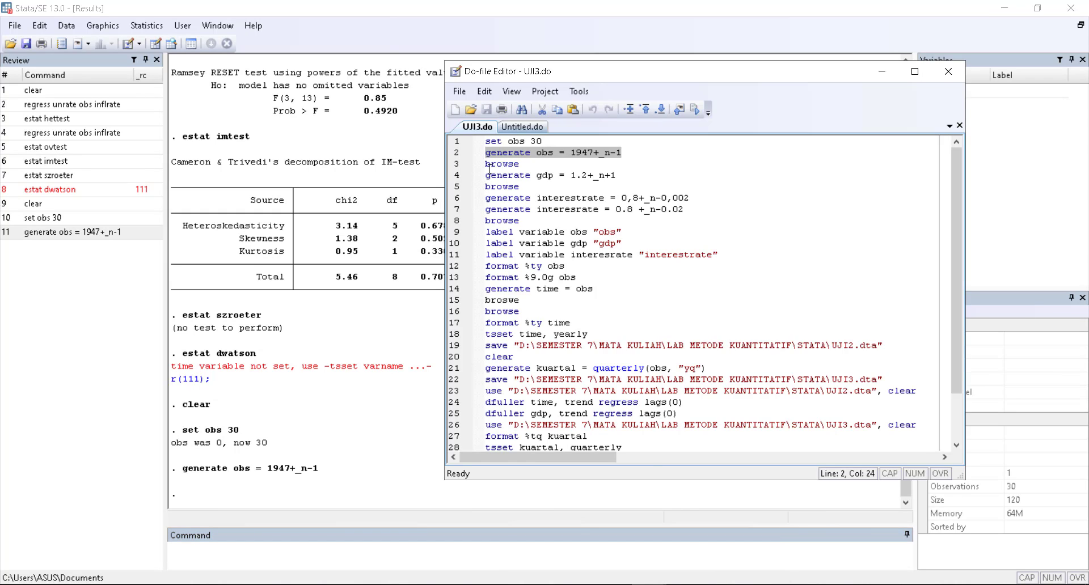
{"action": "left_click", "coordinate": [487, 175]}
{"action": "left_click_drag", "start_coordinate": [487, 175], "coordinate": [616, 176]}
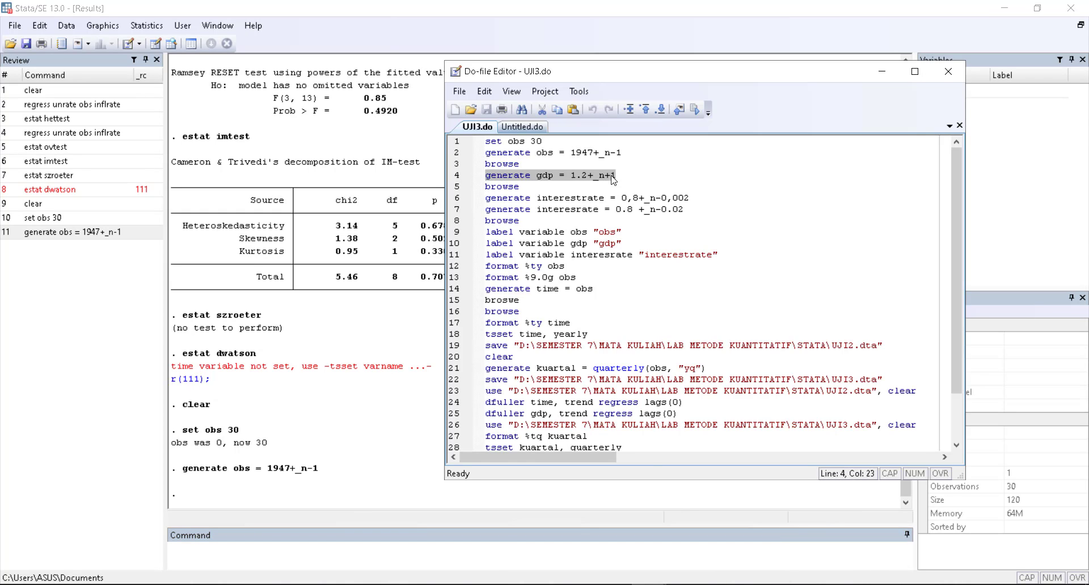
{"action": "right_click", "coordinate": [603, 176]}
{"action": "left_click", "coordinate": [636, 238]}
{"action": "left_click", "coordinate": [341, 551]}
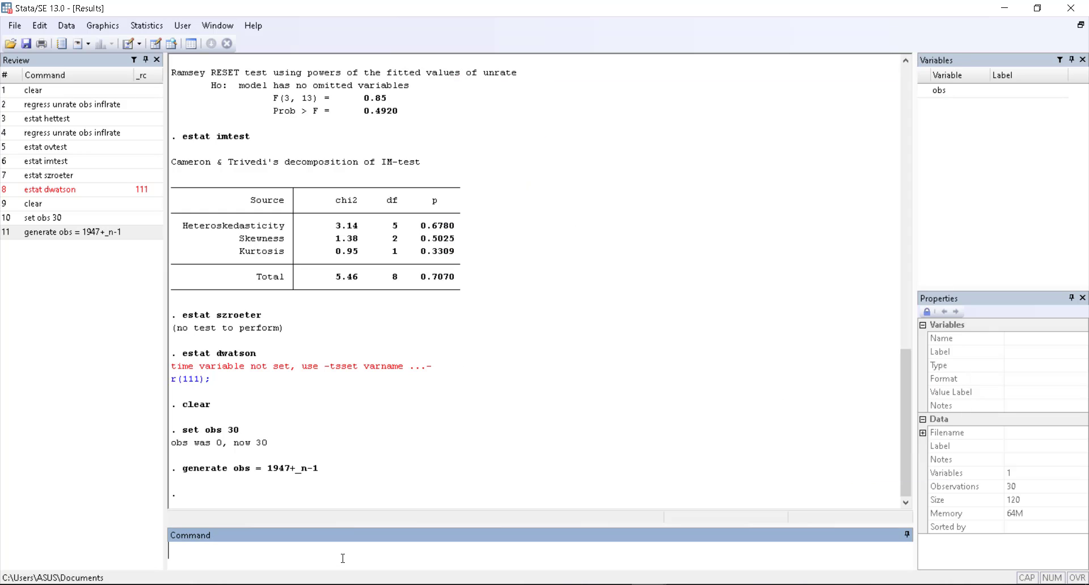
{"action": "key", "text": "ctrl+v"}
{"action": "key", "text": "Return"}
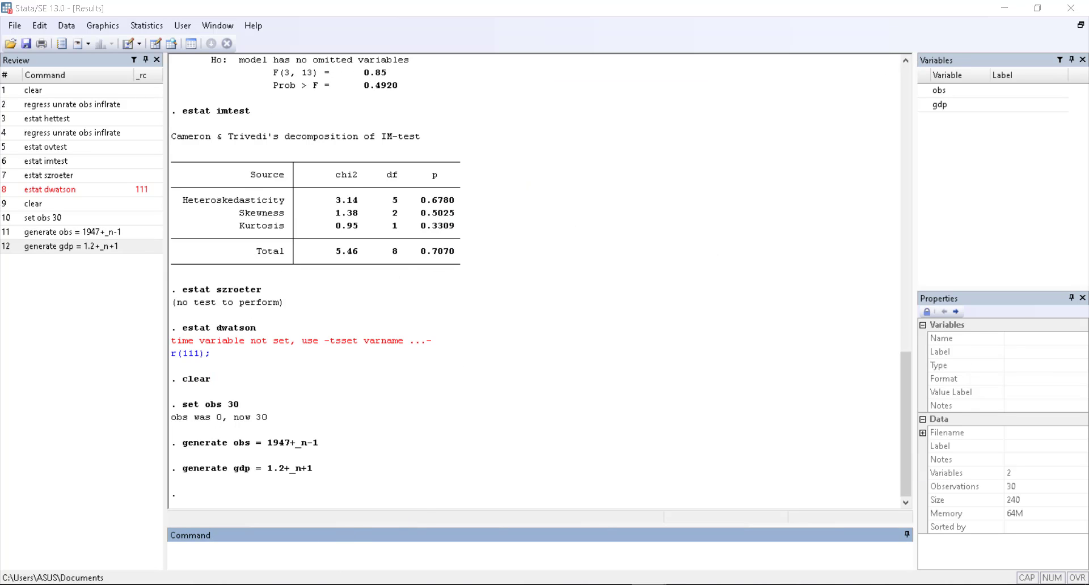
Try to create the interest rate variable by running generate interestrate = 0,8+_n-0,002 copied from UJI3.do
{"action": "left_click", "coordinate": [697, 515]}
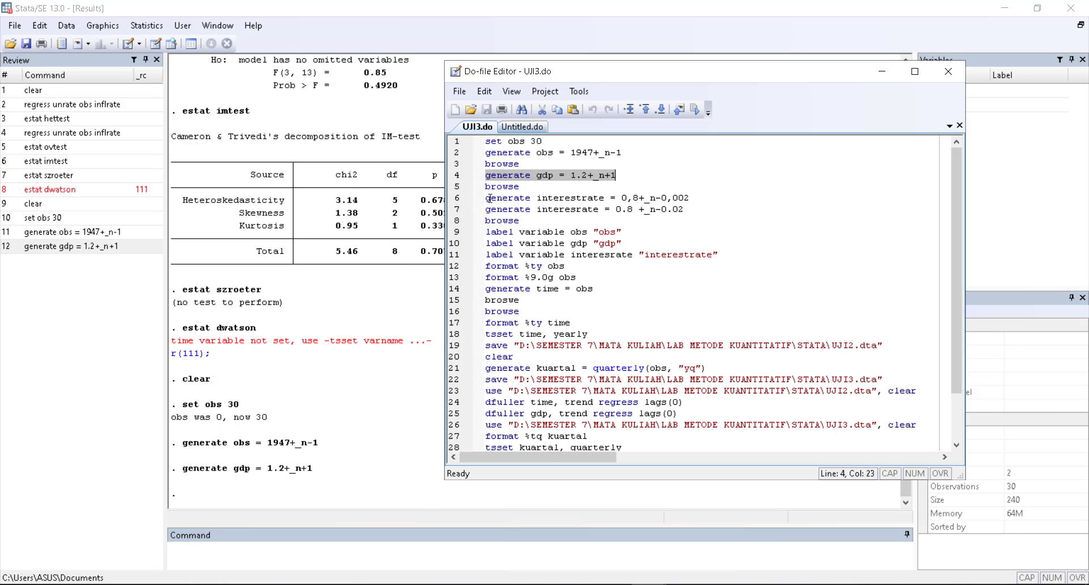
{"action": "left_click_drag", "start_coordinate": [489, 198], "coordinate": [689, 199]}
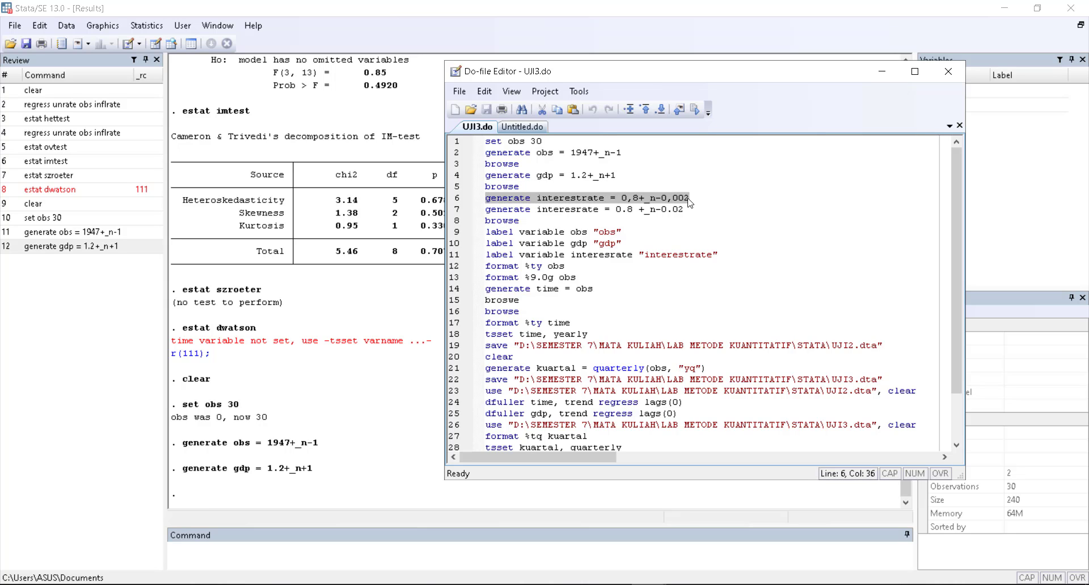
{"action": "right_click", "coordinate": [680, 199]}
{"action": "left_click", "coordinate": [713, 259]}
{"action": "left_click", "coordinate": [342, 557]}
{"action": "key", "text": "ctrl+v"}
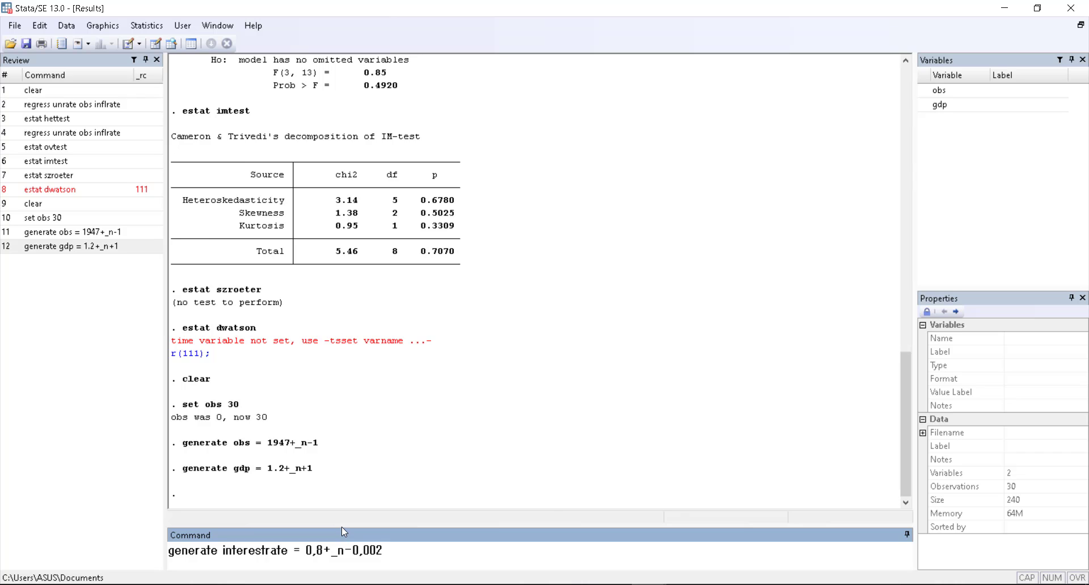
{"action": "key", "text": "Return"}
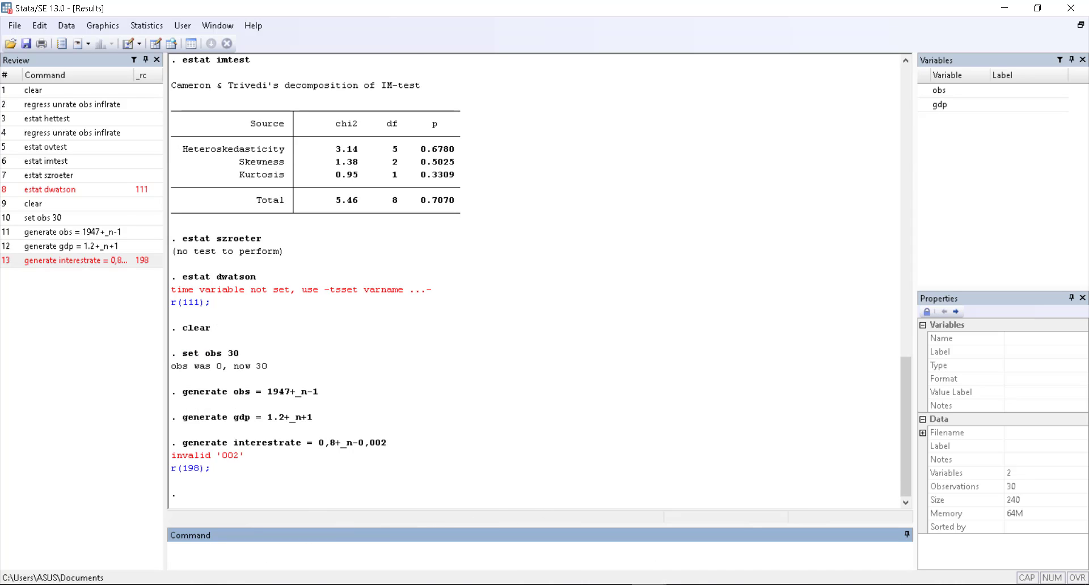
Try to create interesrate by copying line 7 of UJI3.do and running it as enerate interesrate = 0.8 +_n-0.02
{"action": "left_click", "coordinate": [659, 584]}
{"action": "left_click", "coordinate": [708, 547]}
{"action": "left_click", "coordinate": [528, 220]}
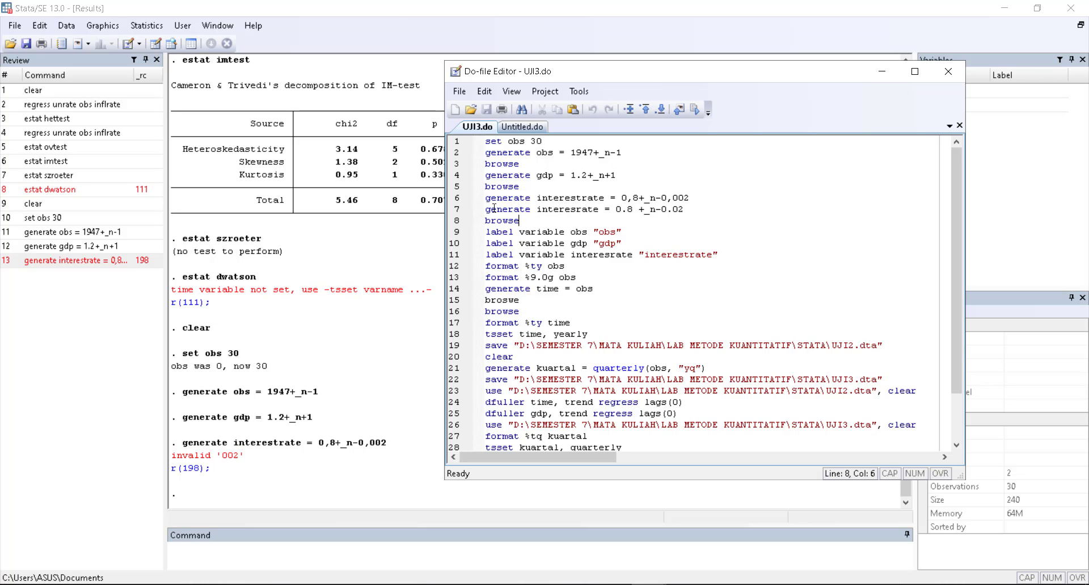
{"action": "left_click_drag", "start_coordinate": [487, 208], "coordinate": [688, 208]}
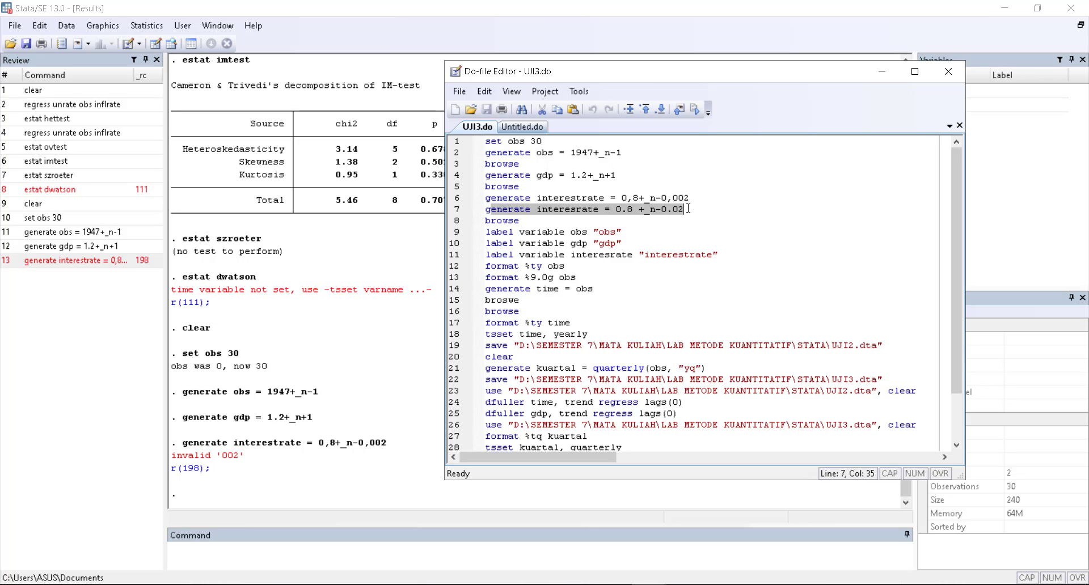
{"action": "right_click", "coordinate": [688, 209]}
{"action": "left_click", "coordinate": [705, 264]}
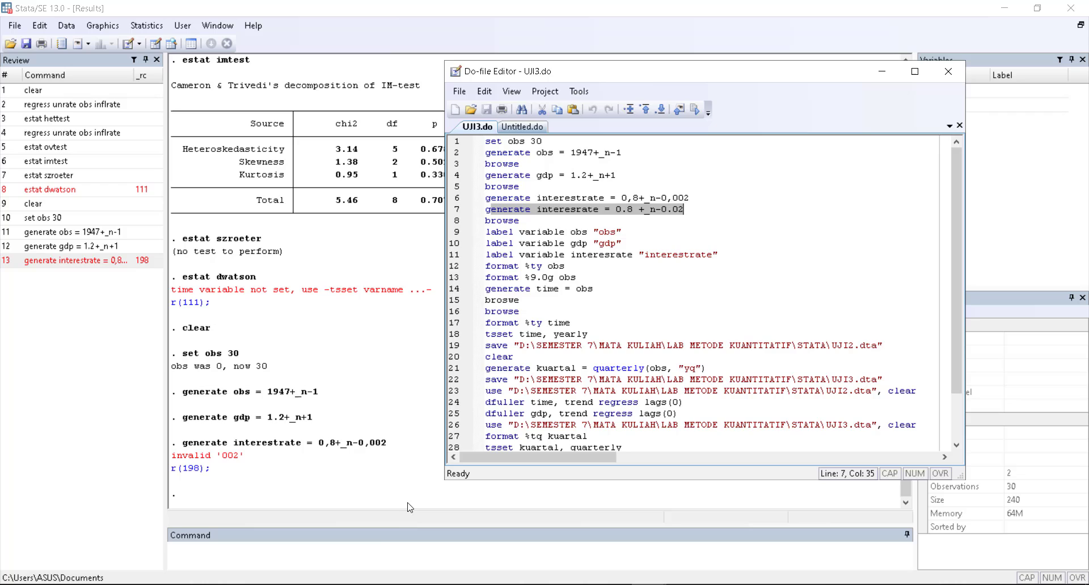
{"action": "left_click", "coordinate": [358, 568]}
{"action": "key", "text": "ctrl+v"}
{"action": "key", "text": "Return"}
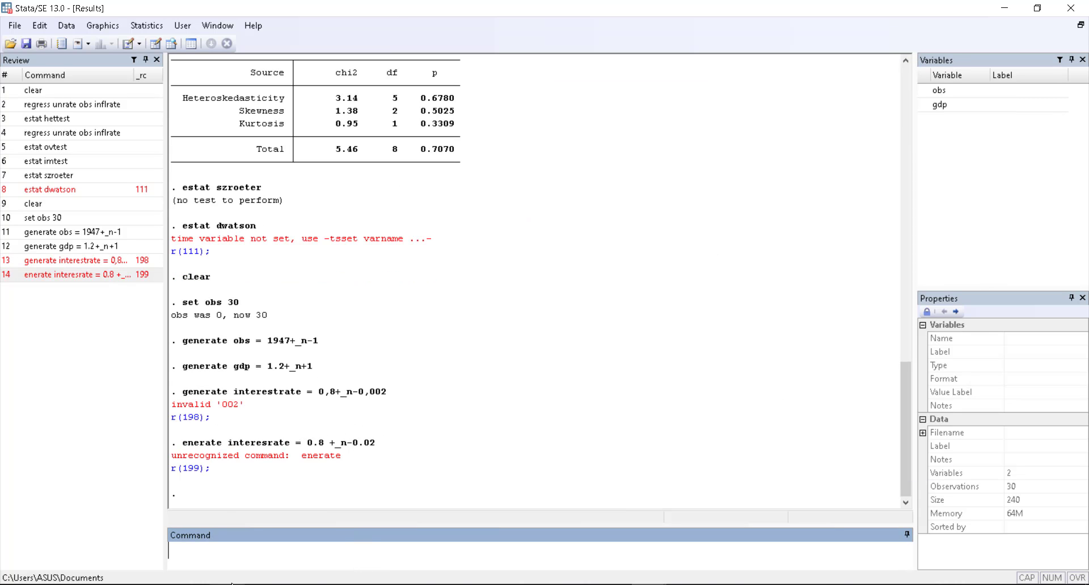
Paste the interesrate command again, prefix it with a capital G and try running Generate interesrate = 0.8 +_n-0.02
{"action": "key", "text": "ctrl+v"}
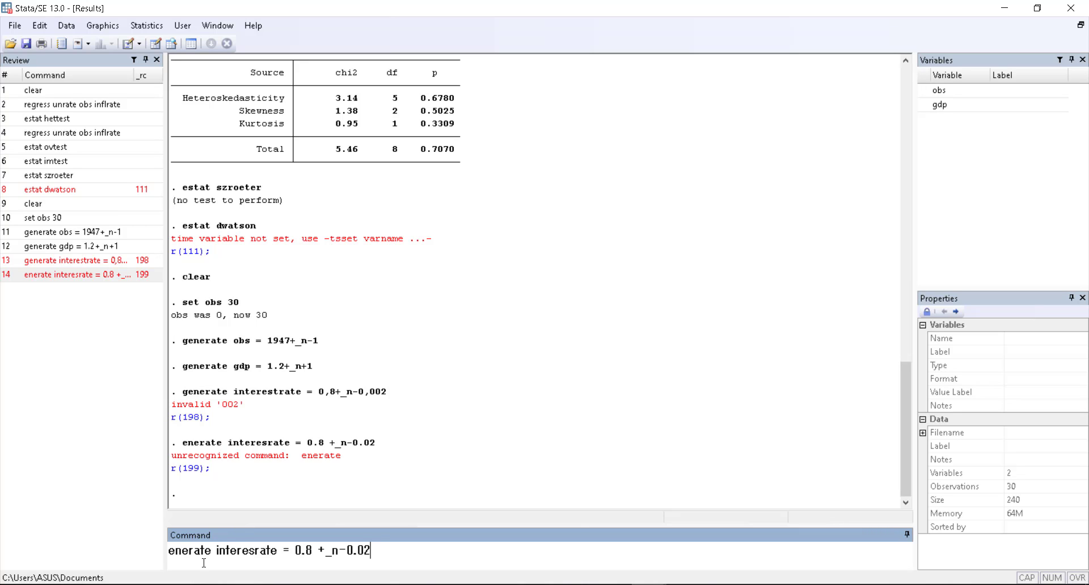
{"action": "left_click", "coordinate": [172, 553]}
{"action": "type", "text": "g"}
{"action": "key", "text": "BackSpace"}
{"action": "key", "text": "Caps_Lock"}
{"action": "type", "text": "G"}
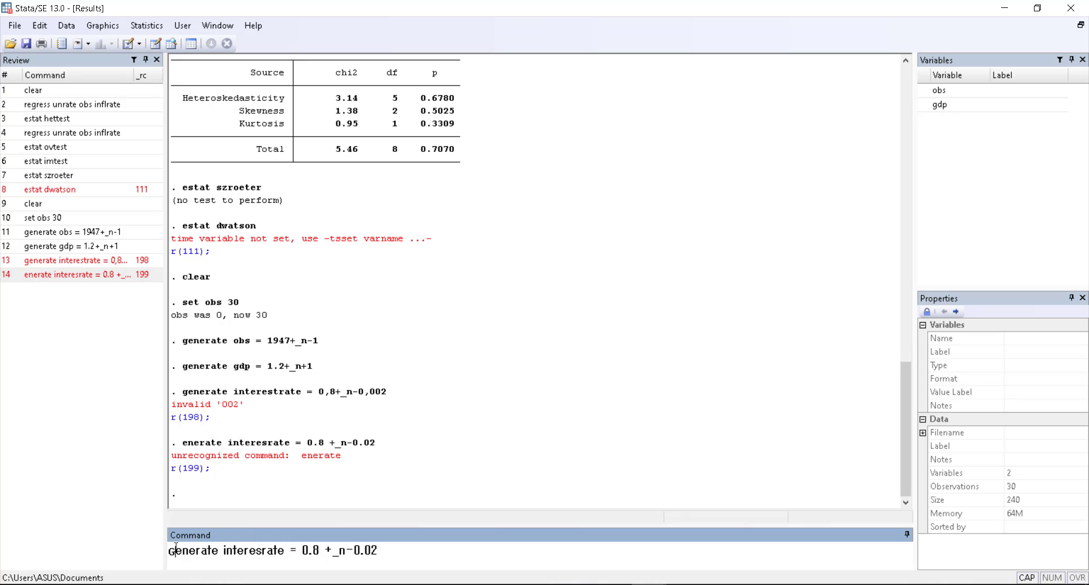
{"action": "key", "text": "Caps_Lock"}
{"action": "key", "text": "Return"}
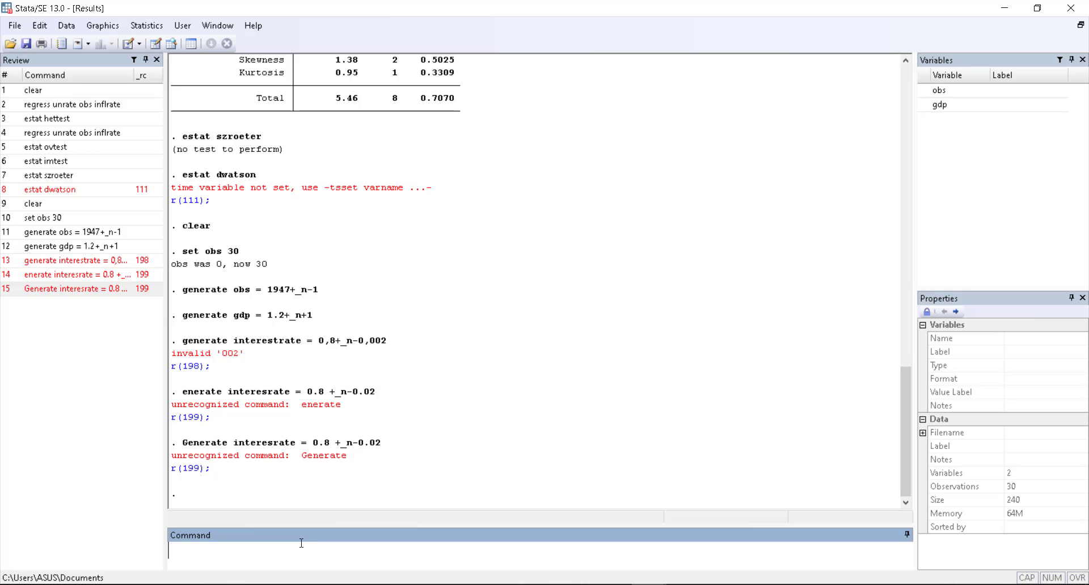
Create the interest rate variable by running generate interesrate = 0.8+_n-0.02 in lowercase
{"action": "type", "text": "generate interesrate = 0."}
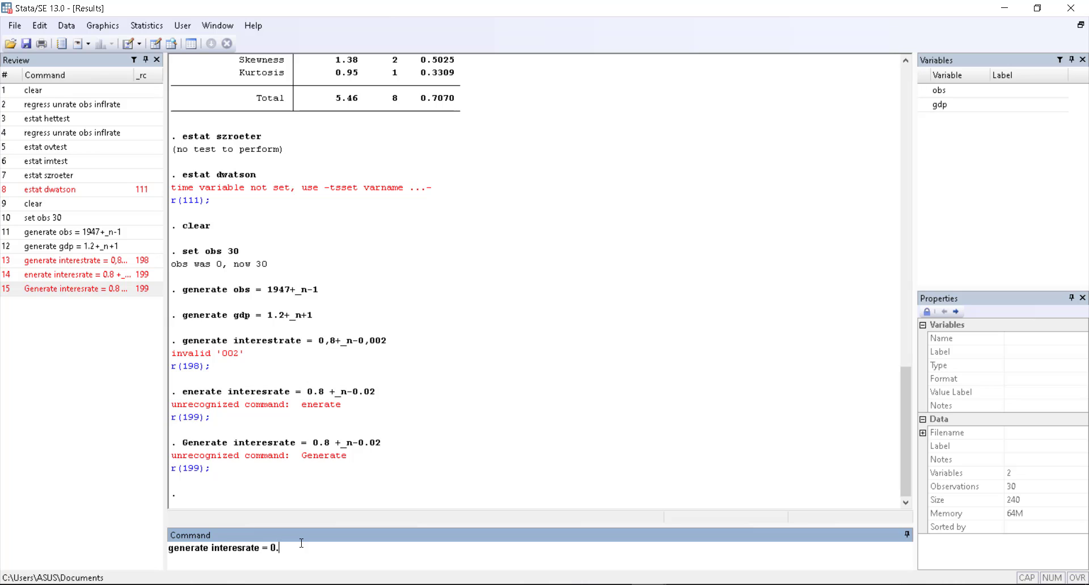
{"action": "type", "text": "8+_n-0.02"}
{"action": "key", "text": "Return"}
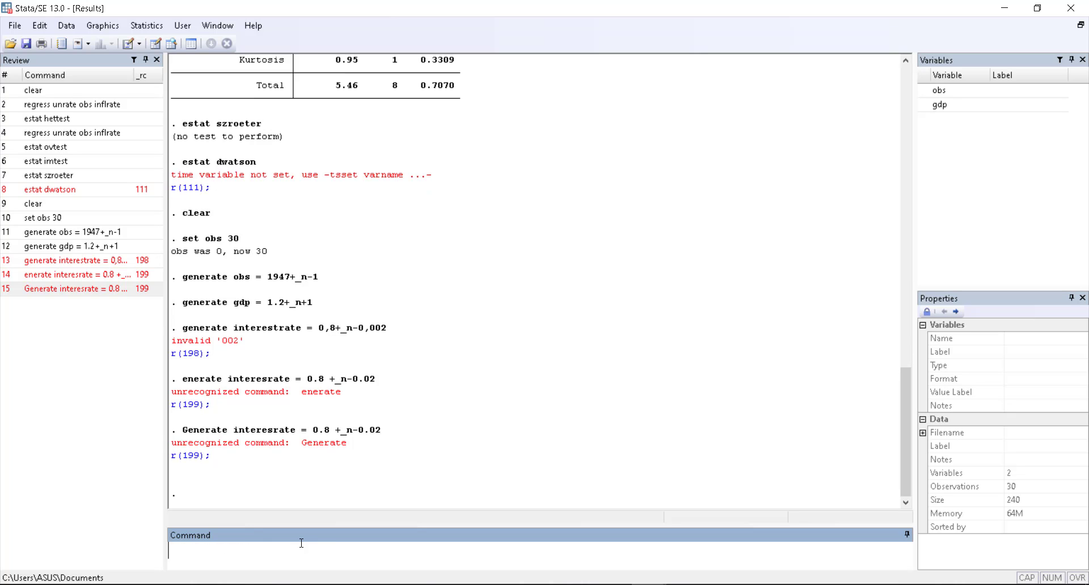
{"action": "scroll", "coordinate": [304, 380], "scroll_direction": "up", "scroll_amount": 2}
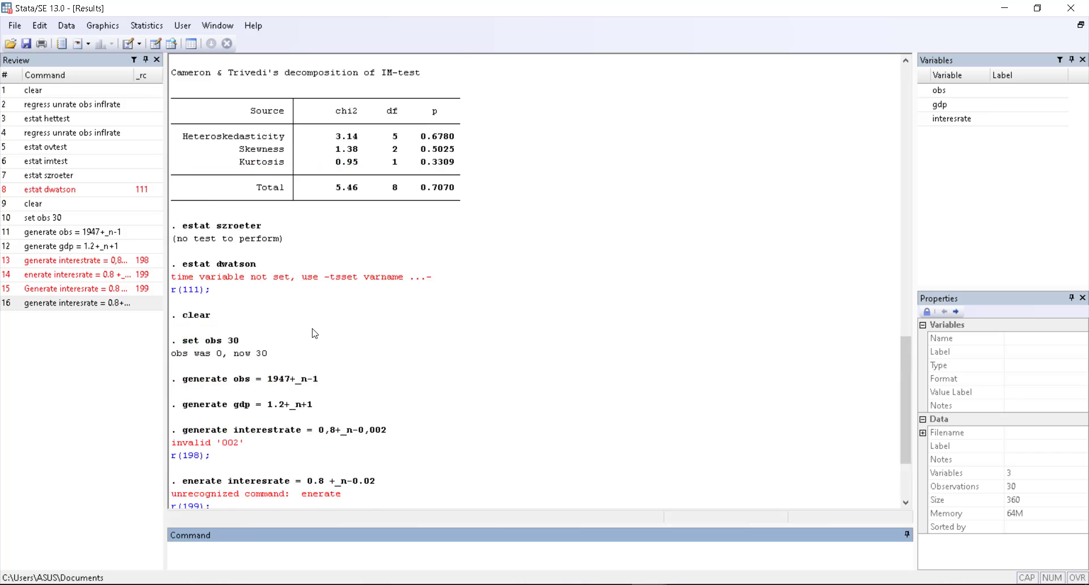
{"action": "scroll", "coordinate": [318, 334], "scroll_direction": "down", "scroll_amount": 2}
Inspect the properties of the obs and interesrate variables, leaving the command line empty
{"action": "left_click", "coordinate": [952, 92]}
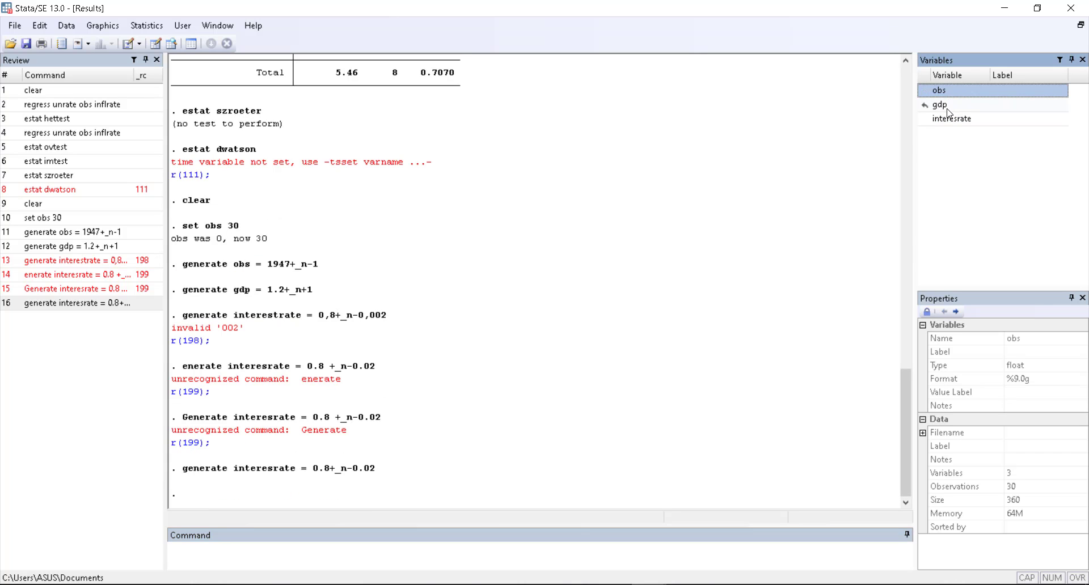
{"action": "left_click", "coordinate": [950, 119]}
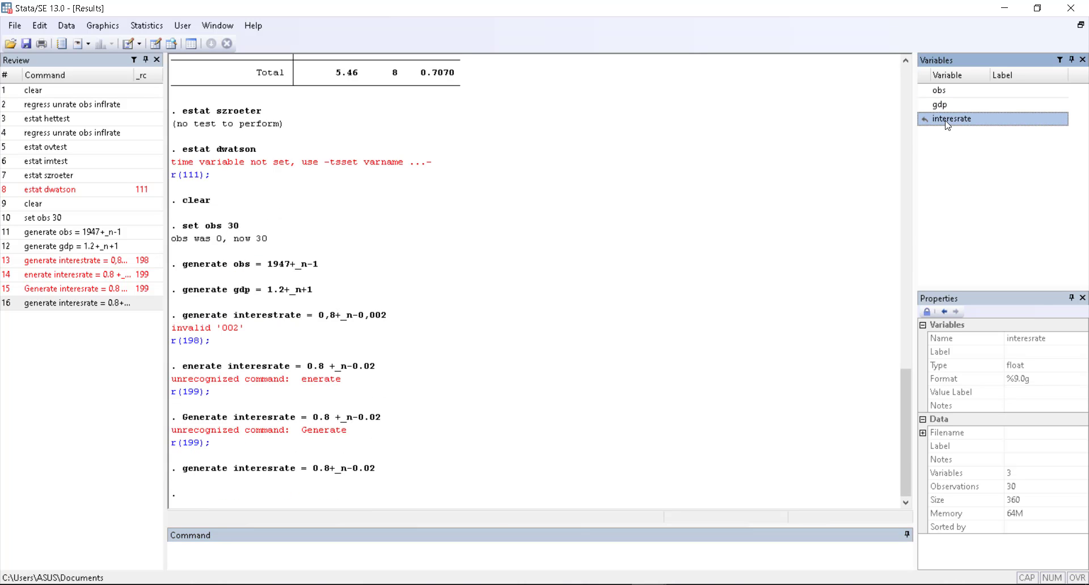
{"action": "double_click", "coordinate": [1001, 118]}
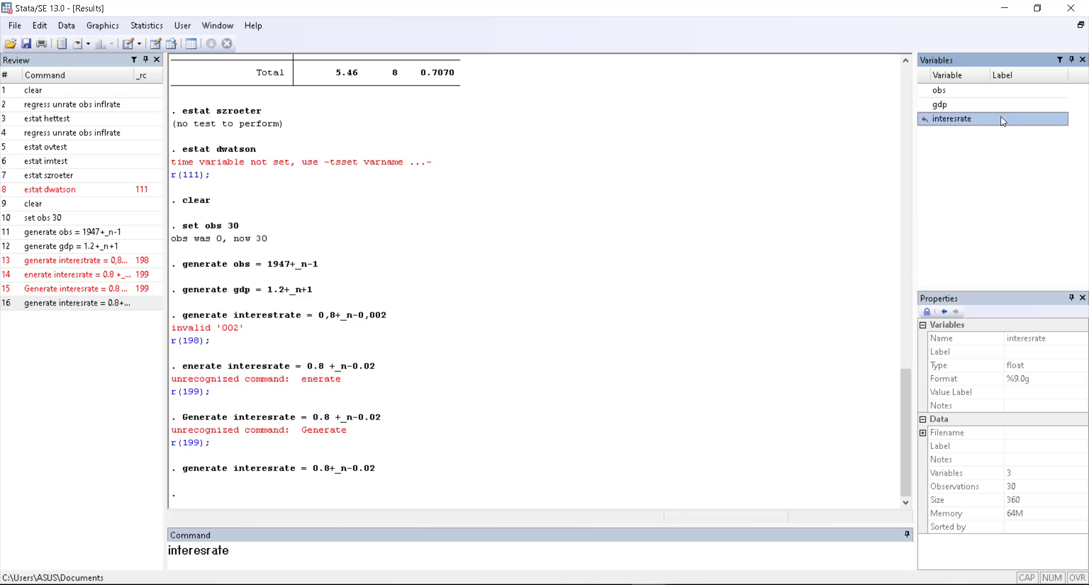
{"action": "triple_click", "coordinate": [303, 563]}
{"action": "key", "text": "BackSpace"}
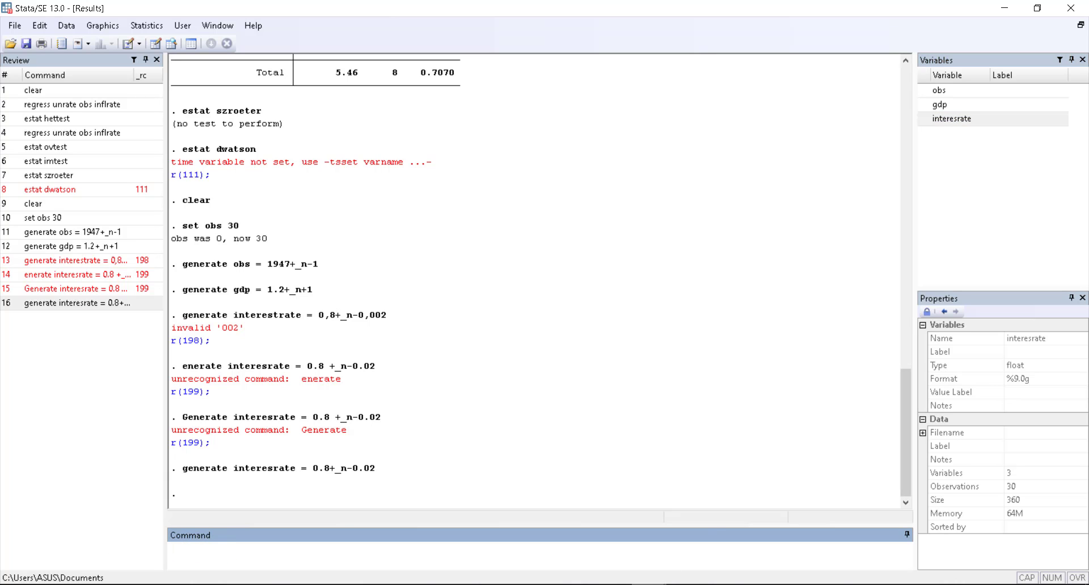
Label the obs variable by copying line 9 of UJI3.do and running label variable obs "obs"
{"action": "mouse_move", "coordinate": [638, 579]}
{"action": "left_click", "coordinate": [709, 530]}
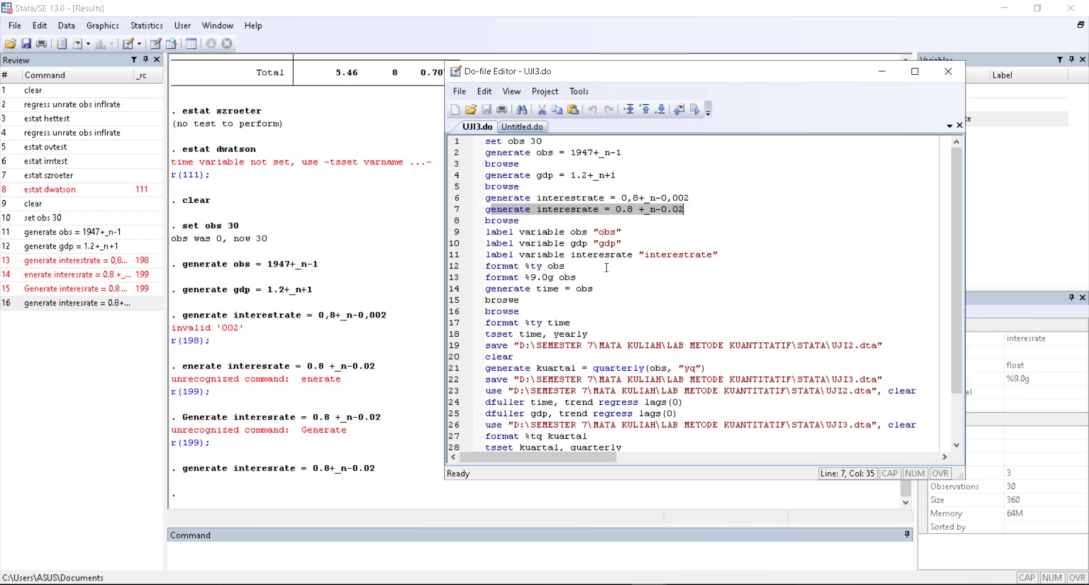
{"action": "left_click_drag", "start_coordinate": [487, 233], "coordinate": [621, 232]}
{"action": "right_click", "coordinate": [587, 240]}
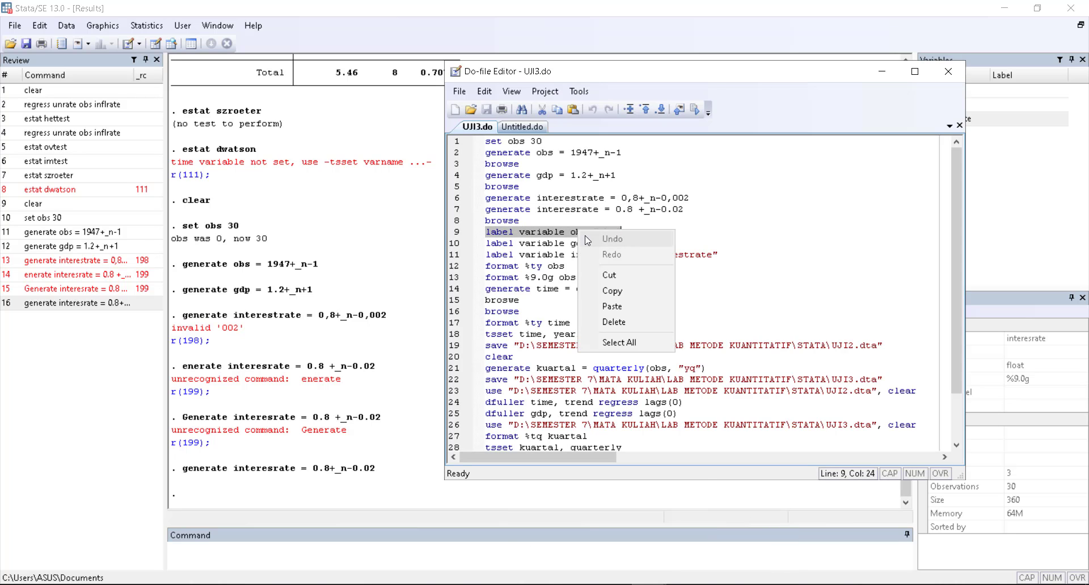
{"action": "left_click", "coordinate": [612, 291]}
{"action": "left_click", "coordinate": [252, 546]}
{"action": "key", "text": "ctrl+v"}
{"action": "key", "text": "Return"}
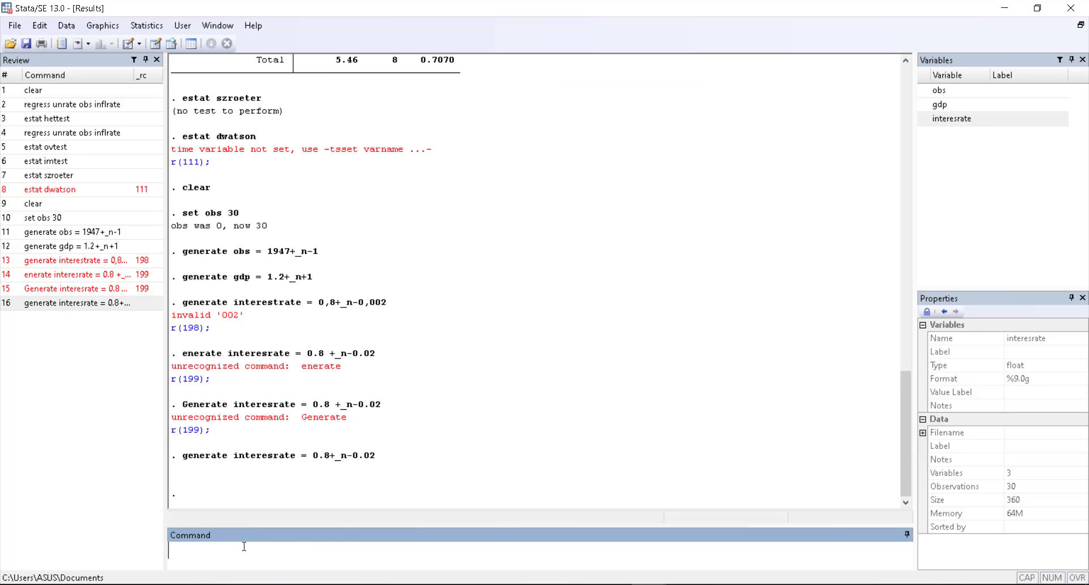
Label the gdp variable by copying line 10 of UJI3.do and running label variable gdp "gdp"
{"action": "mouse_move", "coordinate": [646, 579]}
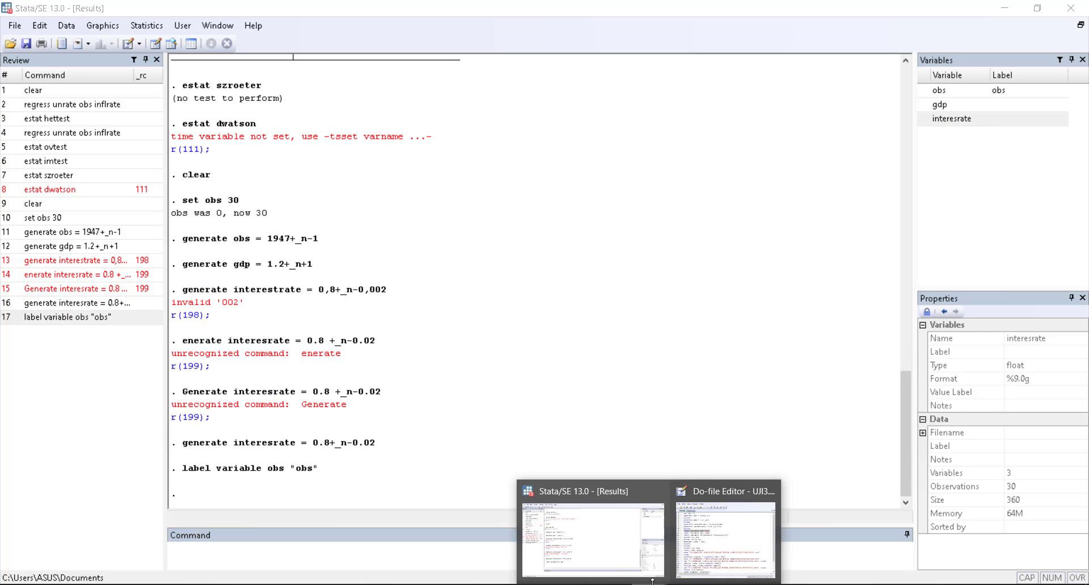
{"action": "left_click", "coordinate": [710, 533]}
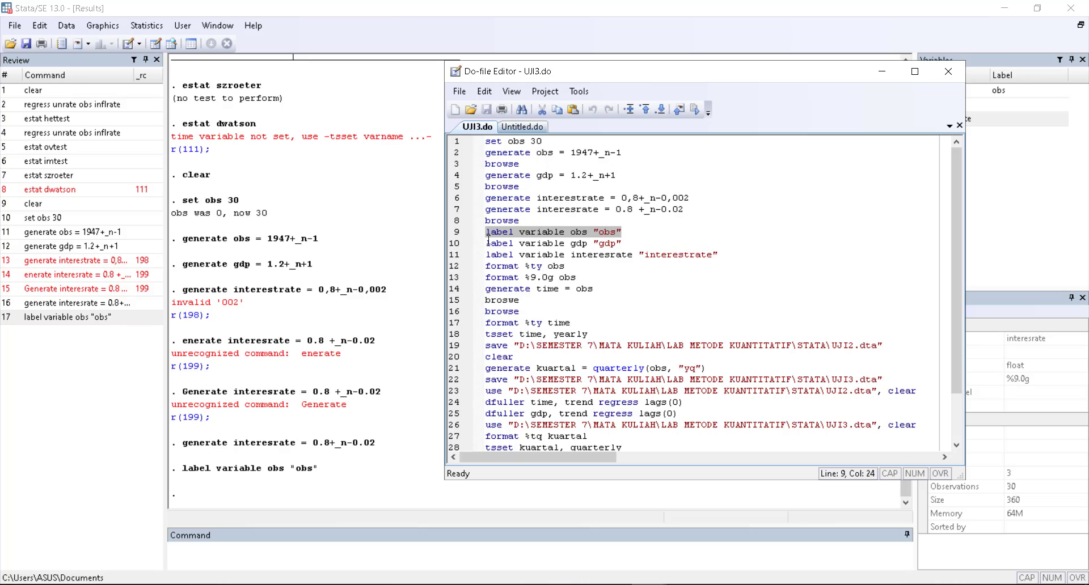
{"action": "left_click", "coordinate": [660, 234]}
{"action": "triple_click", "coordinate": [652, 239]}
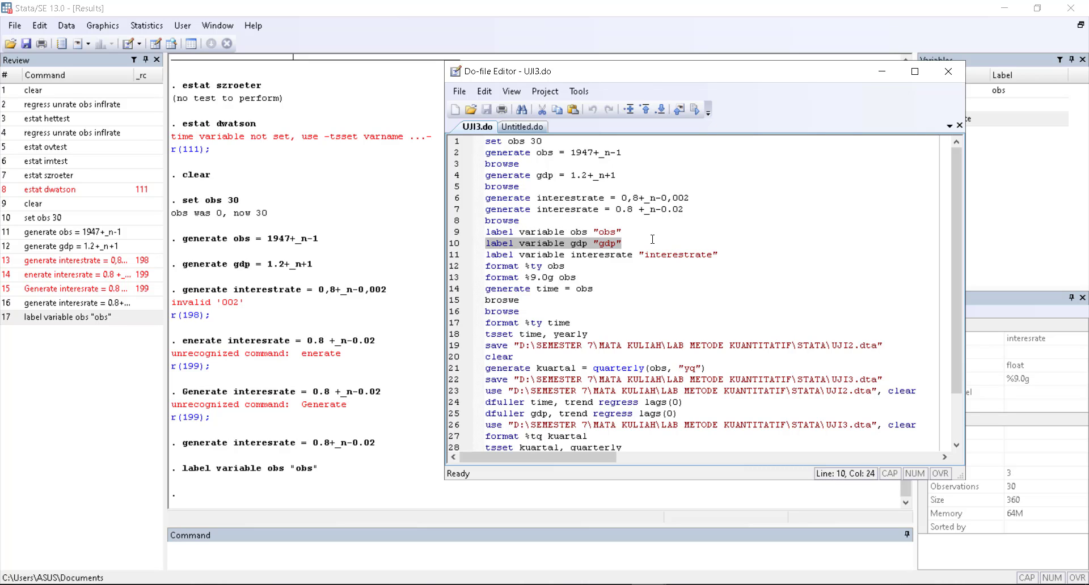
{"action": "right_click", "coordinate": [577, 247]}
{"action": "left_click", "coordinate": [658, 286]}
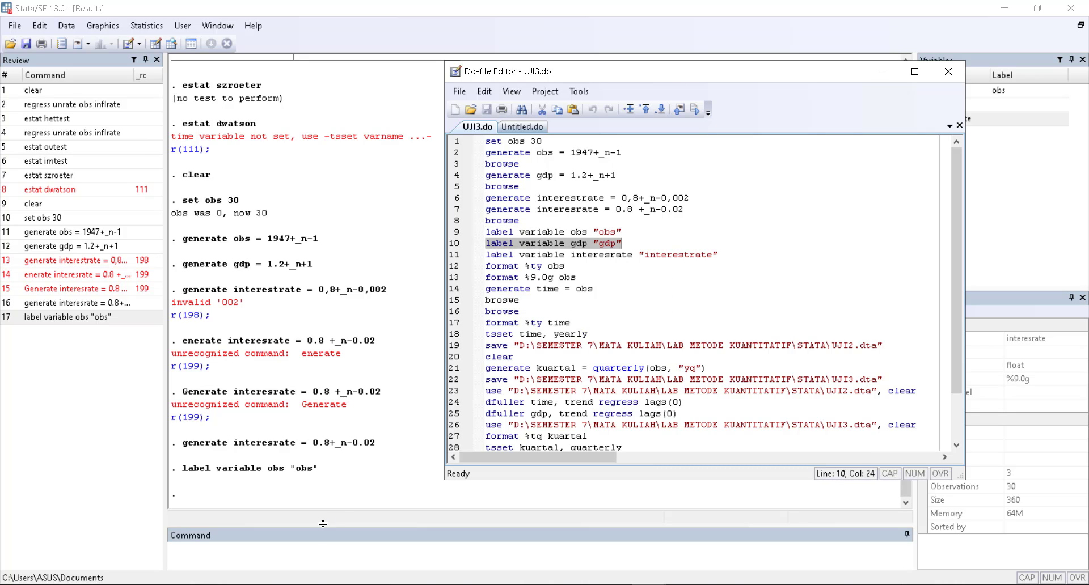
{"action": "left_click", "coordinate": [299, 546]}
{"action": "key", "text": "ctrl+v"}
{"action": "key", "text": "Return"}
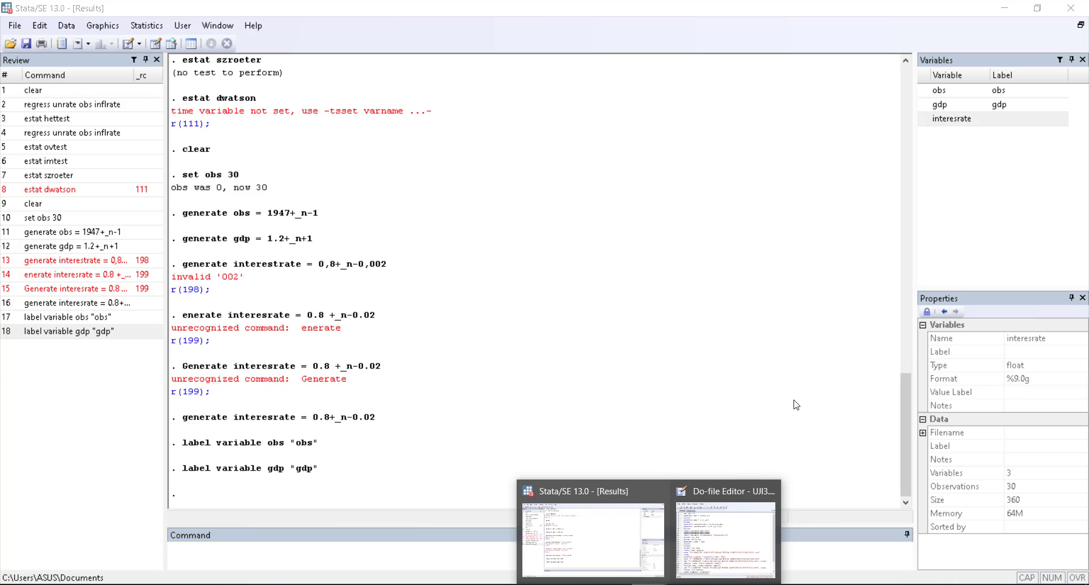
Label the interest rate variable by copying line 11 of UJI3.do and running label variable interesrate "interestrate"
{"action": "left_click", "coordinate": [716, 545]}
{"action": "left_click_drag", "start_coordinate": [487, 255], "coordinate": [638, 255]}
{"action": "right_click", "coordinate": [687, 248]}
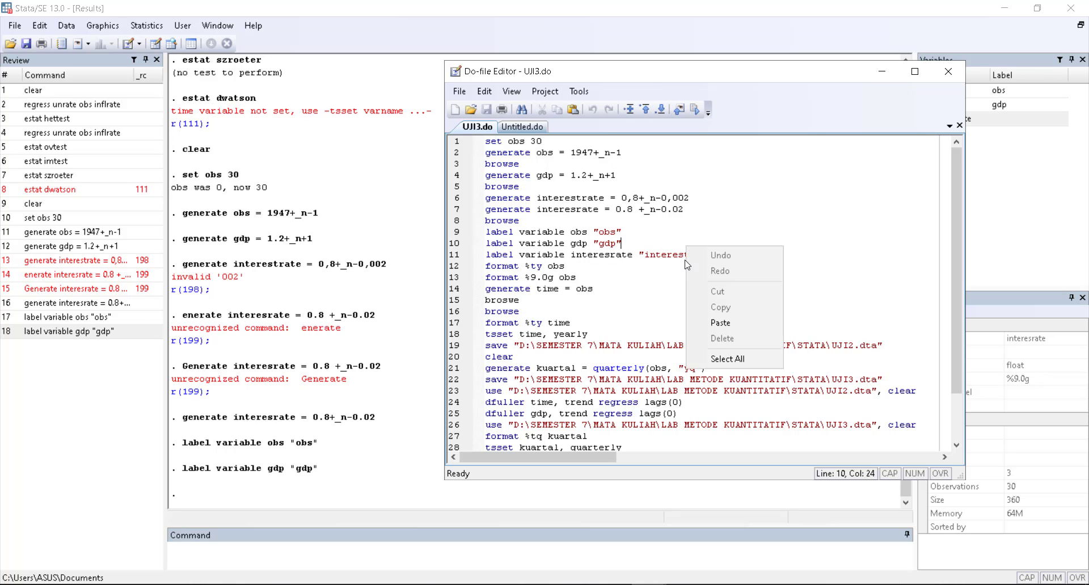
{"action": "left_click", "coordinate": [488, 262]}
{"action": "left_click_drag", "start_coordinate": [487, 255], "coordinate": [733, 256]}
{"action": "right_click", "coordinate": [702, 250]}
{"action": "left_click", "coordinate": [726, 310]}
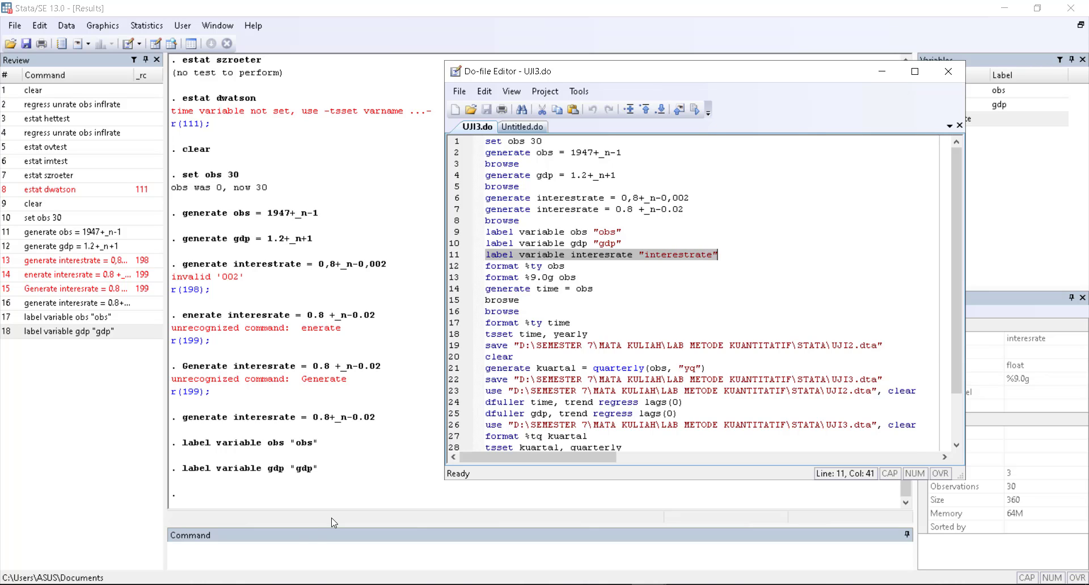
{"action": "left_click", "coordinate": [307, 544]}
{"action": "key", "text": "ctrl+v"}
{"action": "key", "text": "Return"}
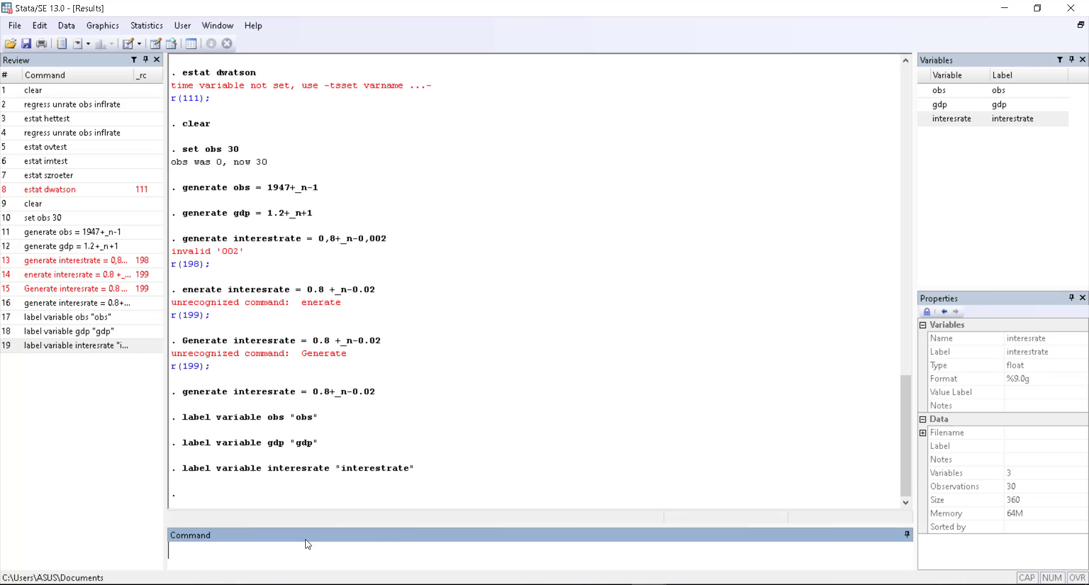
Run format %ty obs from line 12 of UJI3.do and compare the properties of obs and gdp
{"action": "left_click", "coordinate": [641, 584]}
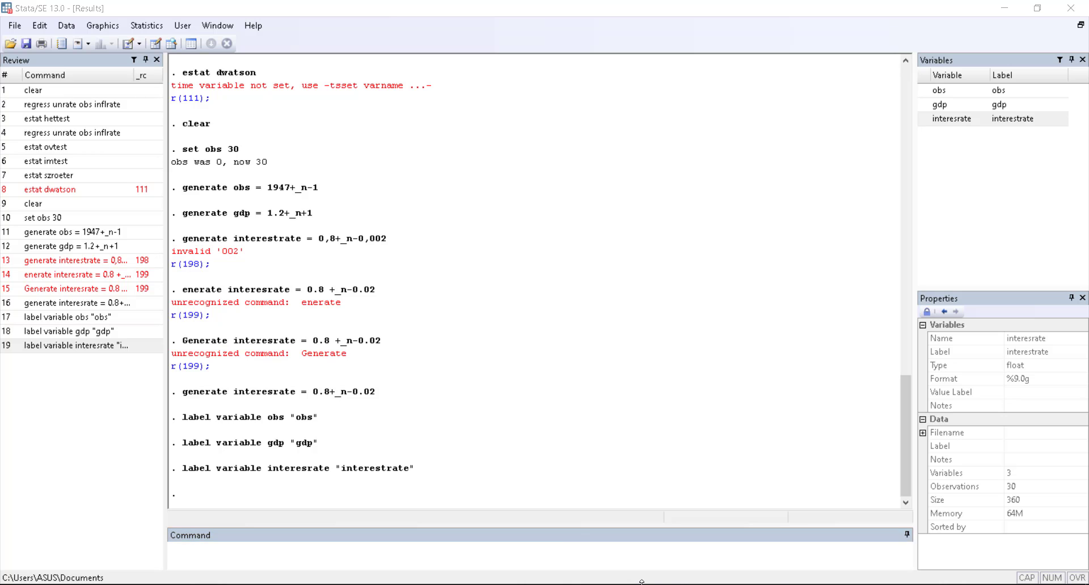
{"action": "left_click", "coordinate": [678, 470]}
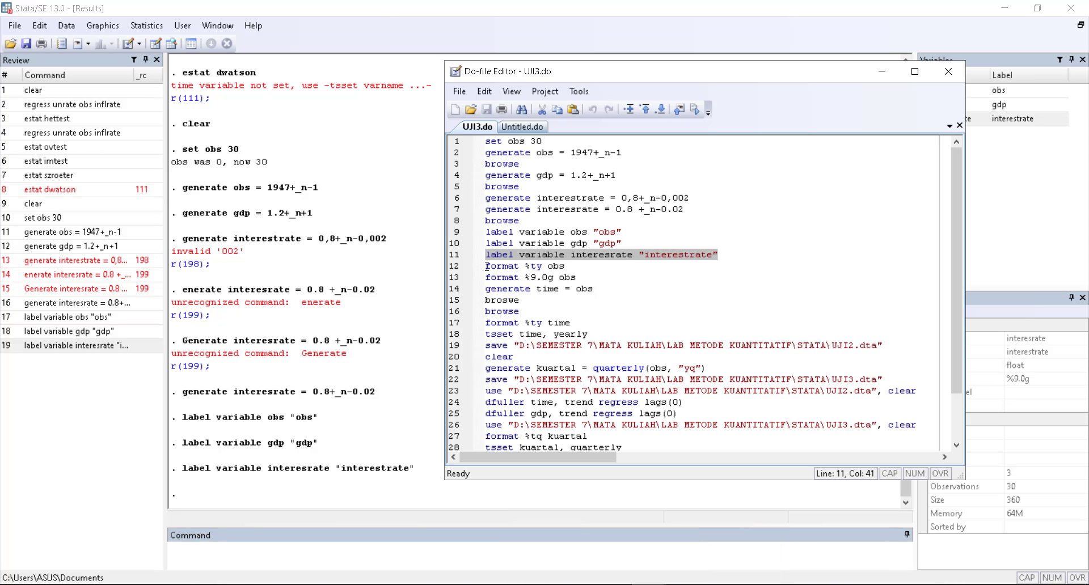
{"action": "left_click_drag", "start_coordinate": [487, 267], "coordinate": [565, 267]}
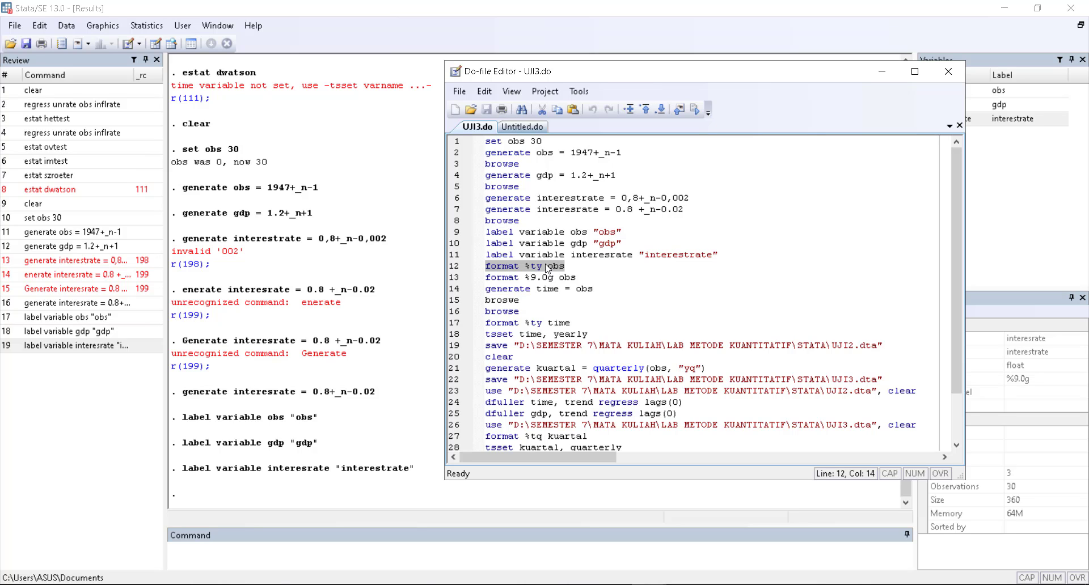
{"action": "right_click", "coordinate": [546, 269]}
{"action": "left_click", "coordinate": [592, 329]}
{"action": "left_click", "coordinate": [332, 561]}
{"action": "key", "text": "ctrl+v"}
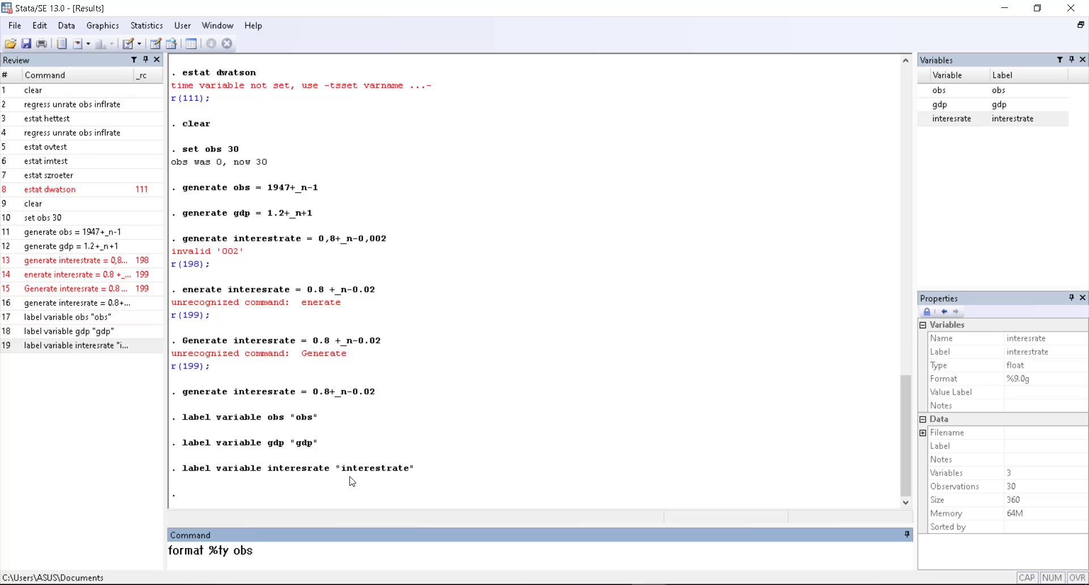
{"action": "key", "text": "Return"}
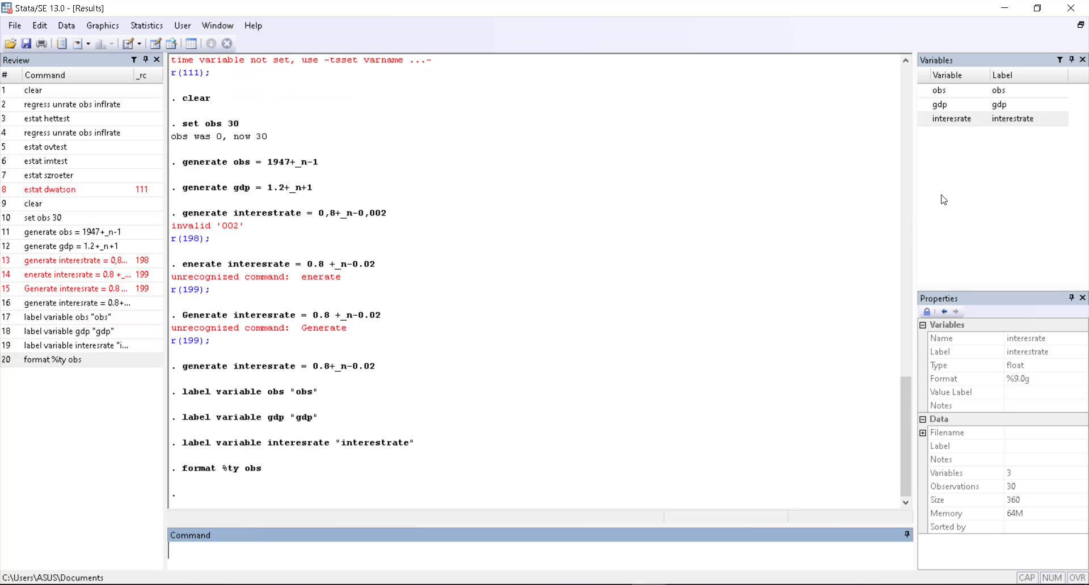
{"action": "left_click", "coordinate": [998, 91]}
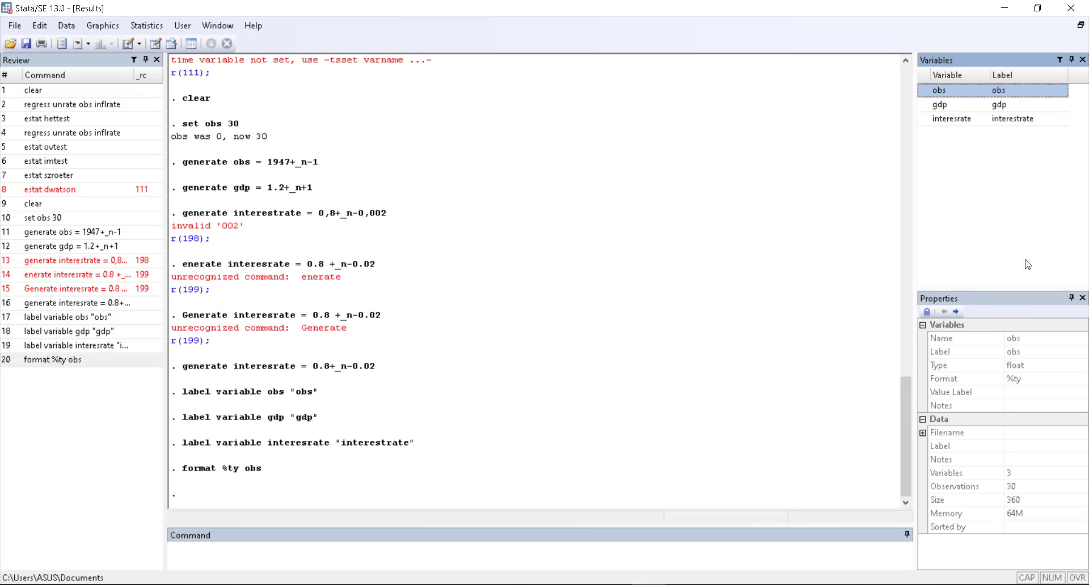
{"action": "left_click", "coordinate": [995, 106]}
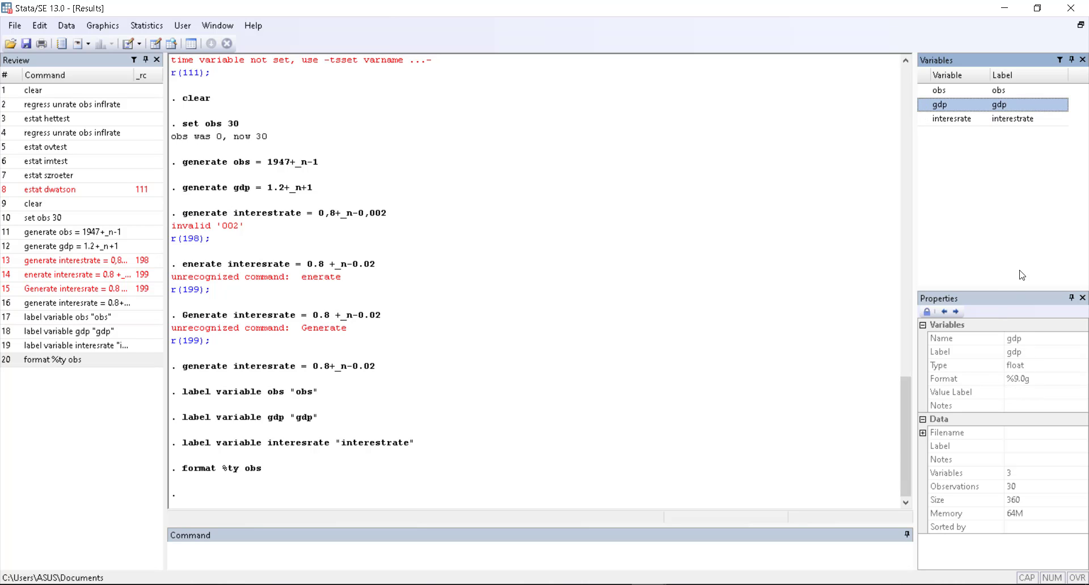
{"action": "left_click", "coordinate": [1001, 91]}
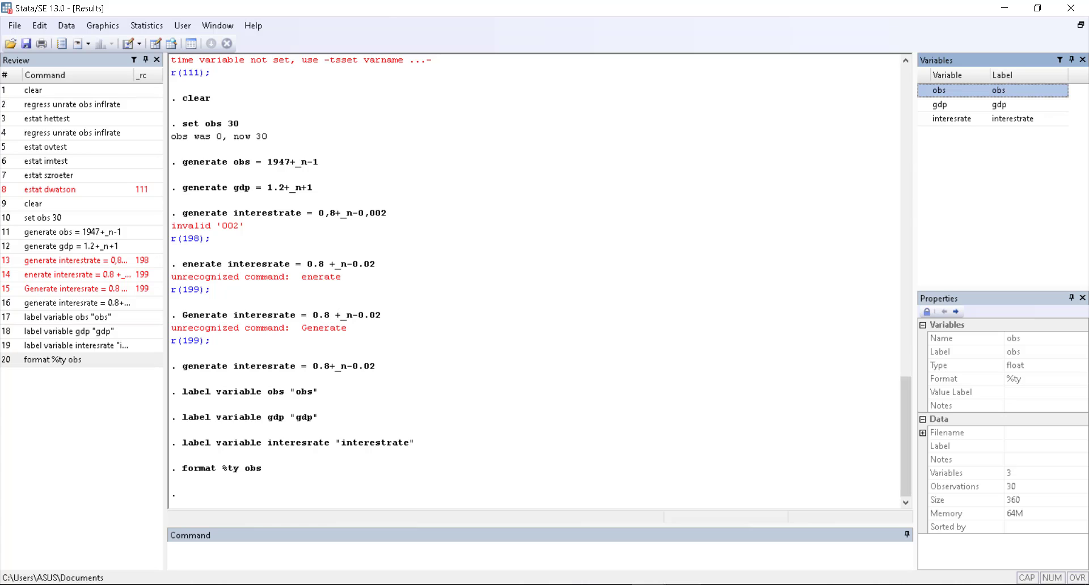
Set the obs display format to %9.0g by copying line 13 of UJI3.do and running format %9.0g obs
{"action": "left_click", "coordinate": [649, 584]}
{"action": "left_click", "coordinate": [693, 495]}
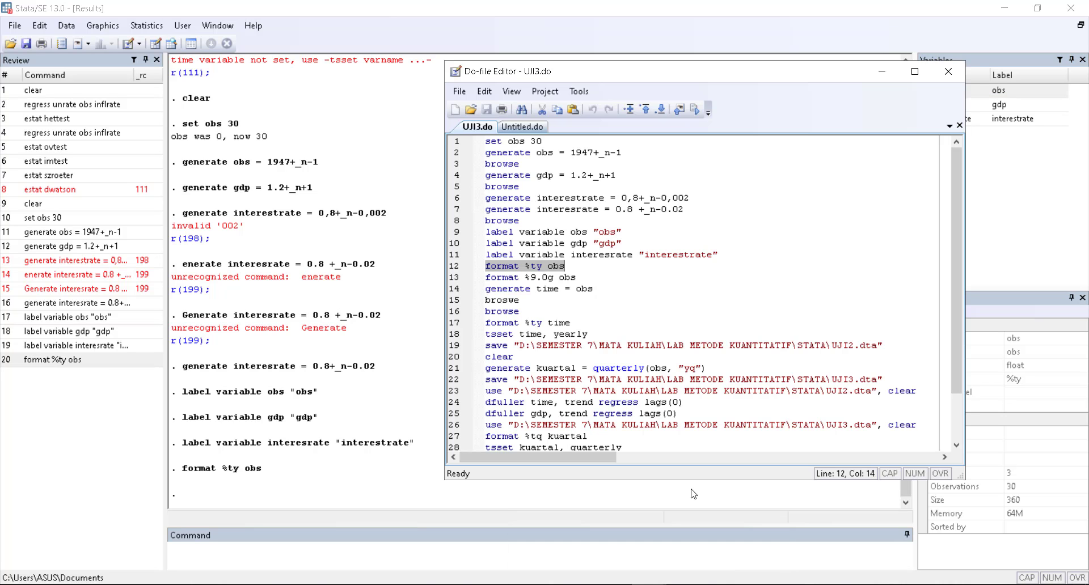
{"action": "left_click", "coordinate": [481, 281]}
{"action": "left_click", "coordinate": [508, 280]}
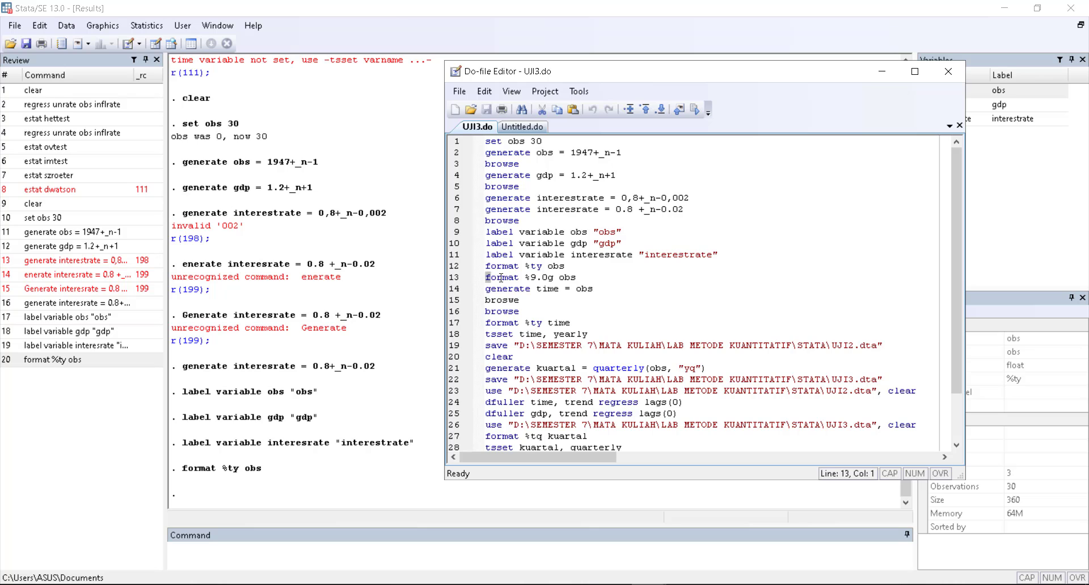
{"action": "left_click_drag", "start_coordinate": [487, 276], "coordinate": [593, 276]}
{"action": "right_click", "coordinate": [549, 283]}
{"action": "left_click", "coordinate": [581, 339]}
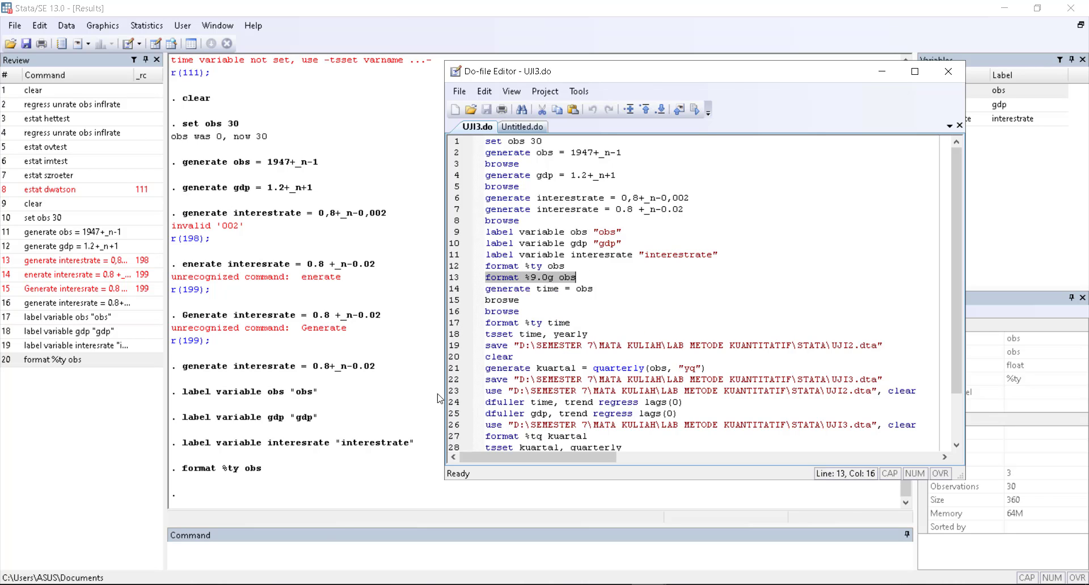
{"action": "left_click", "coordinate": [313, 552]}
{"action": "key", "text": "ctrl+v"}
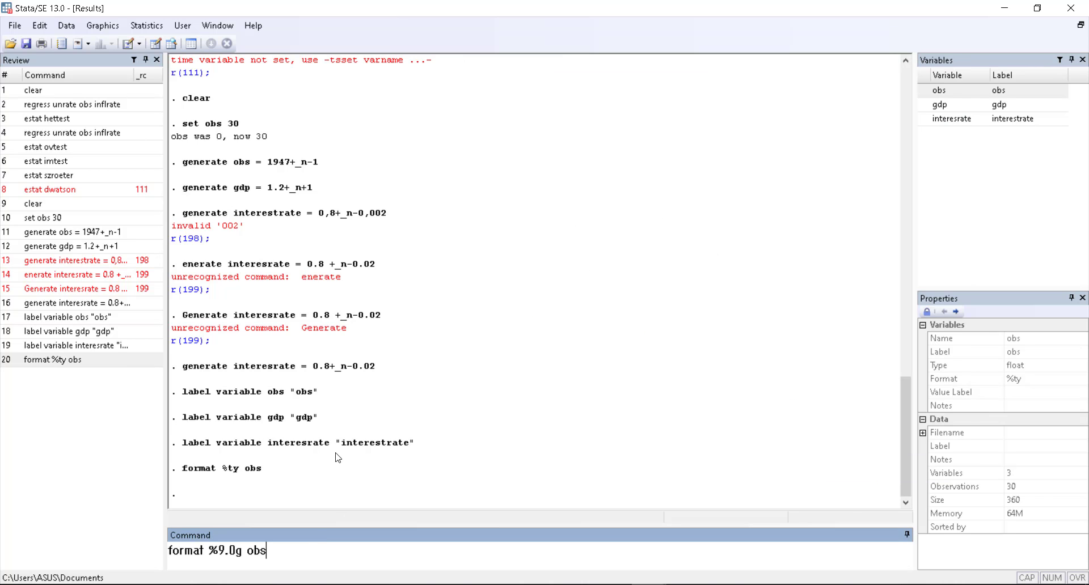
{"action": "key", "text": "Return"}
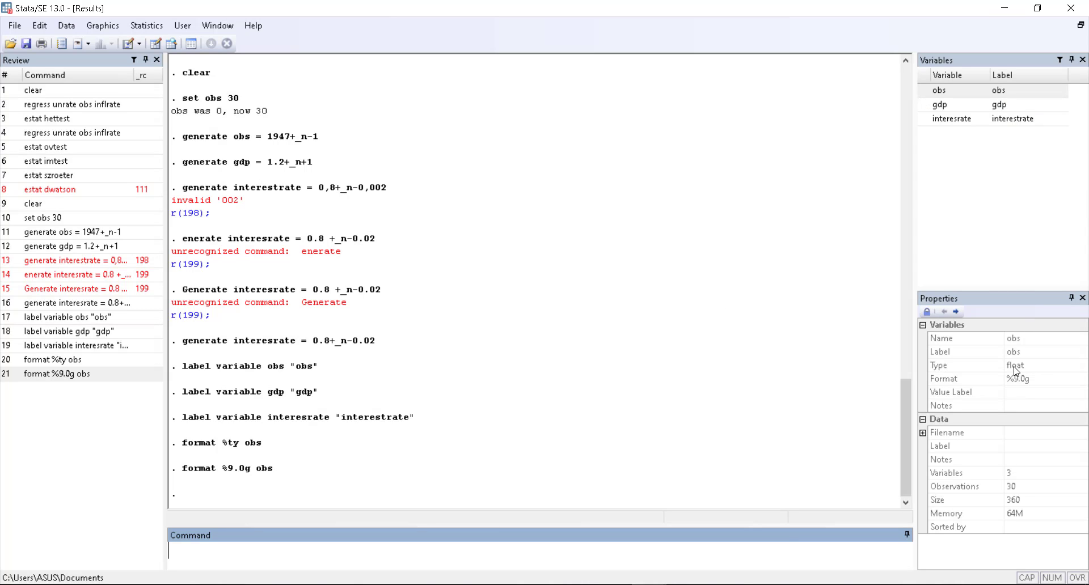
Create a time variable from obs by copying line 14 of UJI3.do and running generate time = obs
{"action": "left_click", "coordinate": [723, 533]}
{"action": "scroll", "coordinate": [577, 306], "scroll_direction": "down", "scroll_amount": 1}
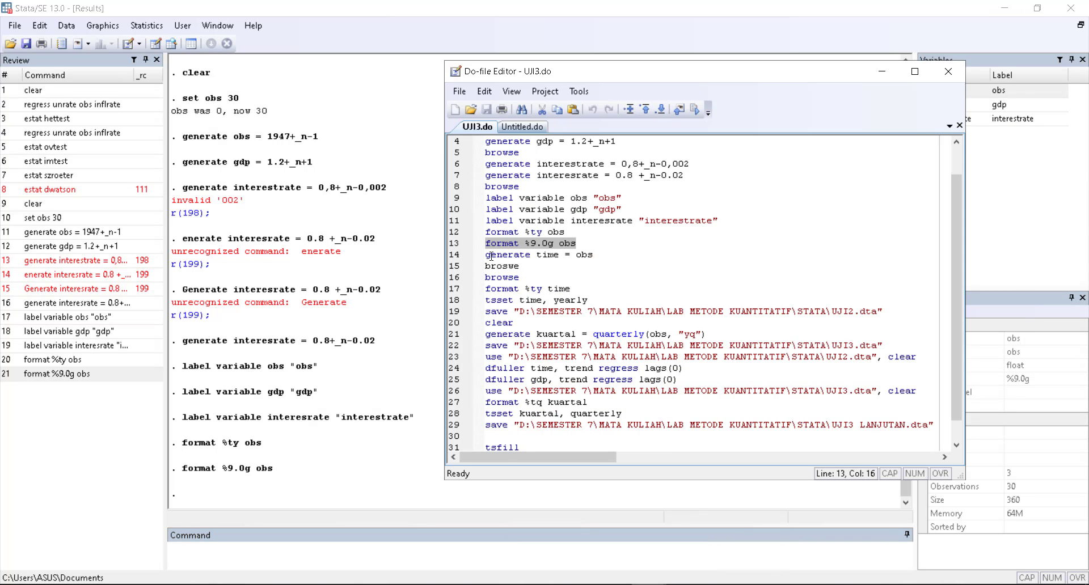
{"action": "left_click_drag", "start_coordinate": [484, 255], "coordinate": [594, 256]}
{"action": "right_click", "coordinate": [550, 256]}
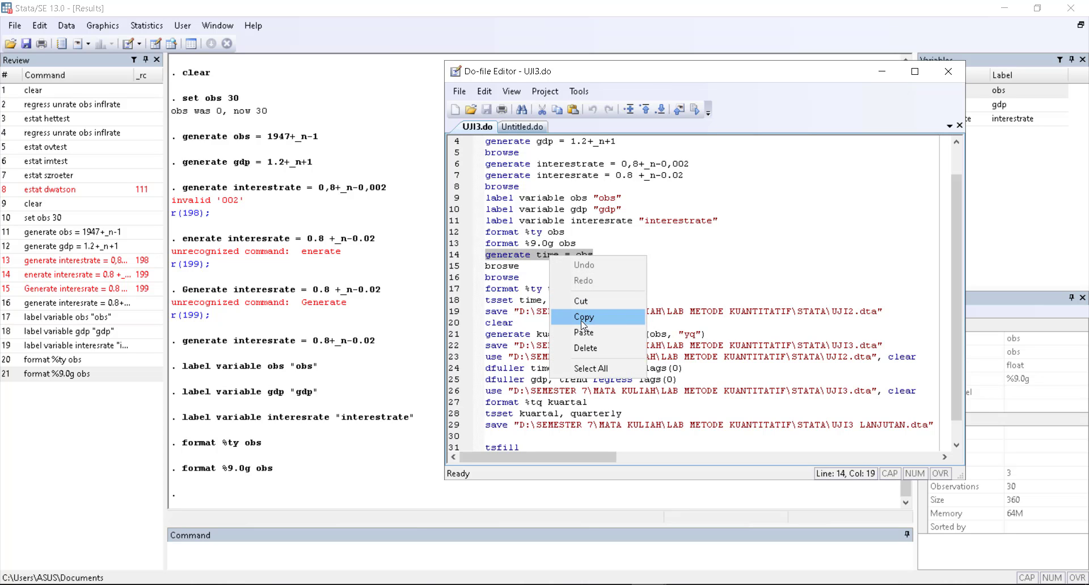
{"action": "left_click", "coordinate": [581, 317]}
{"action": "left_click", "coordinate": [309, 521]}
{"action": "key", "text": "ctrl+v"}
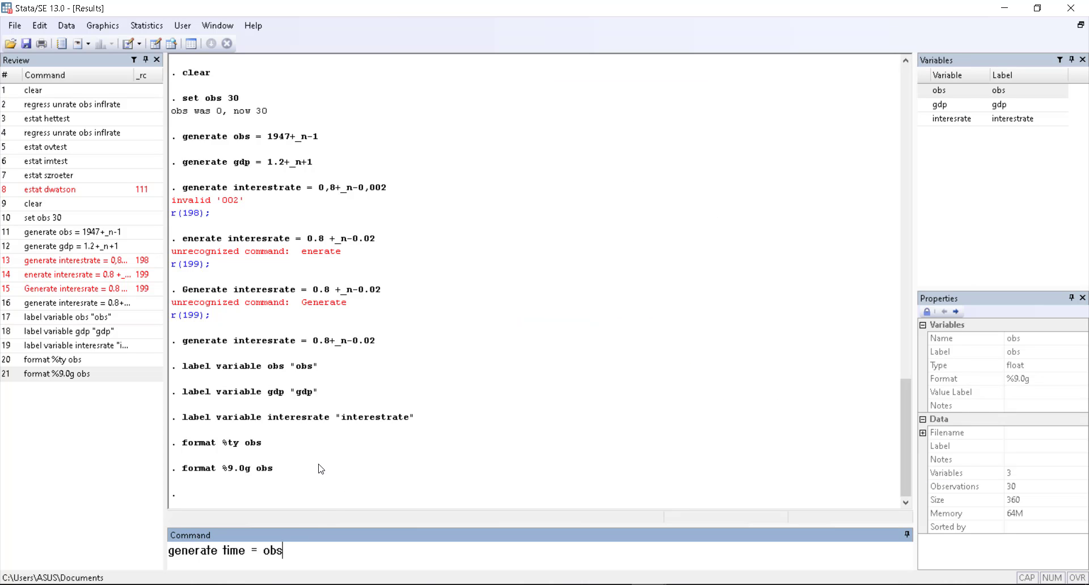
{"action": "key", "text": "Return"}
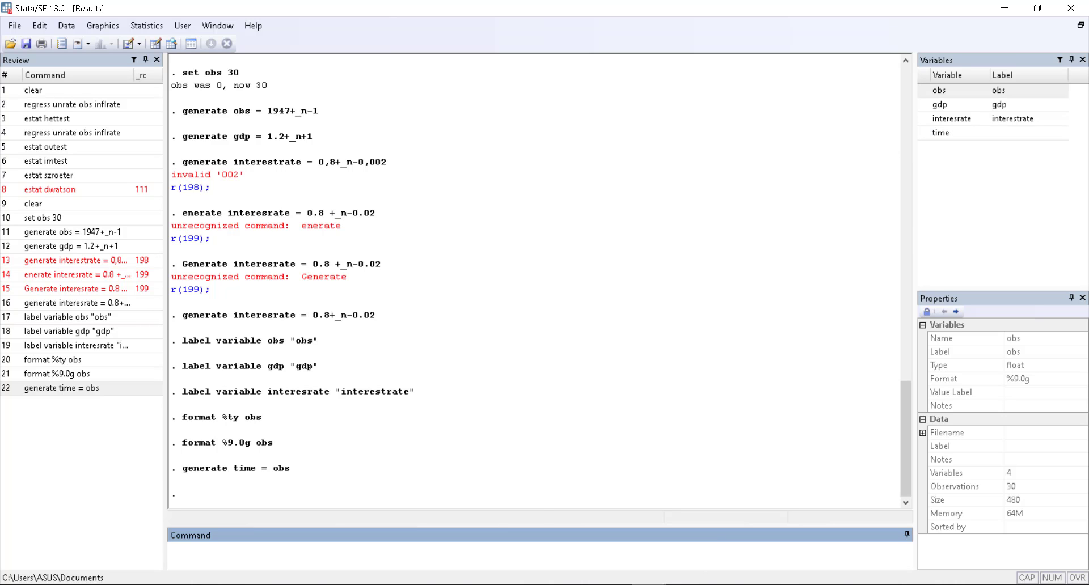
Give the time variable a yearly format by running format %ty time from line 17 of UJI3.do, and check its properties
{"action": "mouse_move", "coordinate": [687, 563]}
{"action": "left_click", "coordinate": [737, 534]}
{"action": "scroll", "coordinate": [522, 268], "scroll_direction": "down", "scroll_amount": 1}
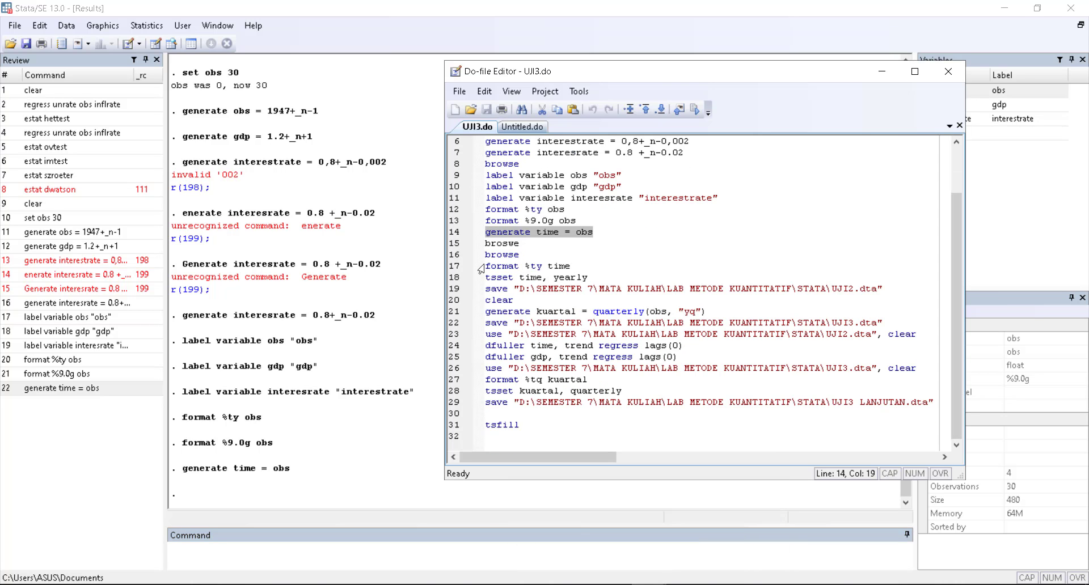
{"action": "left_click_drag", "start_coordinate": [486, 266], "coordinate": [578, 263]}
{"action": "right_click", "coordinate": [543, 274]}
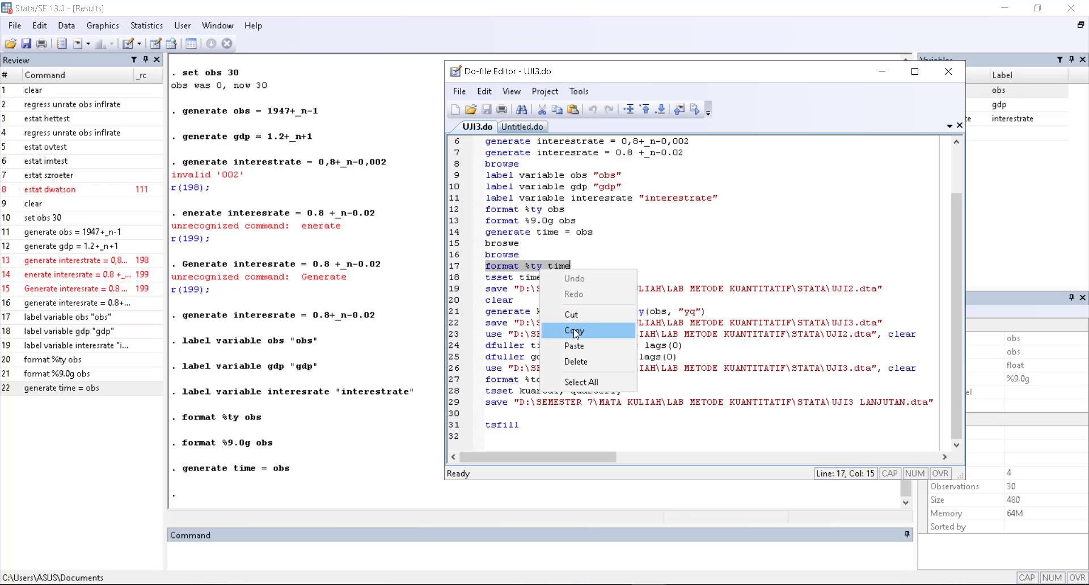
{"action": "left_click", "coordinate": [575, 331]}
{"action": "left_click", "coordinate": [406, 404]}
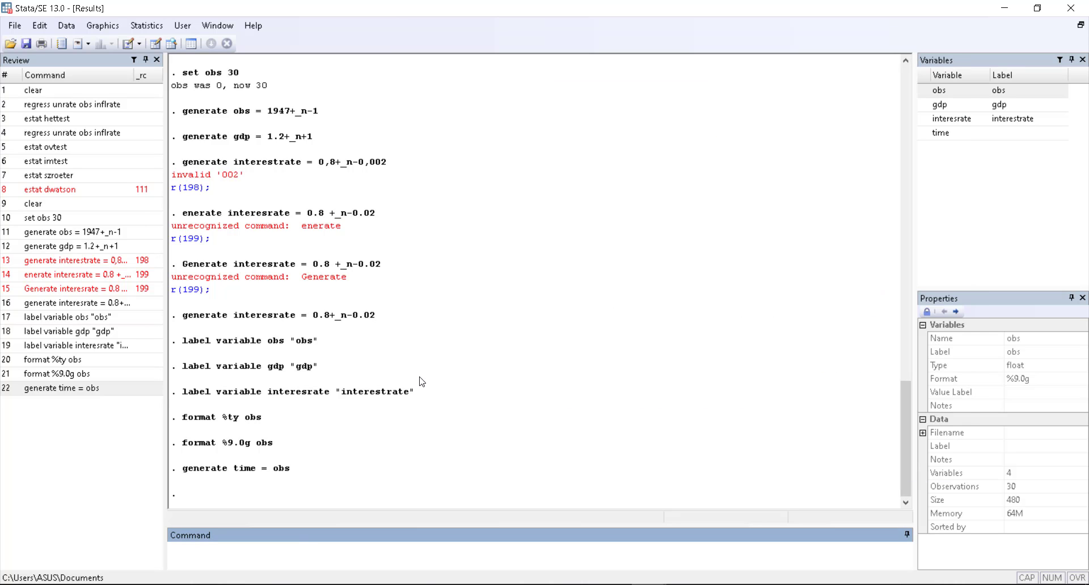
{"action": "key", "text": "ctrl+v"}
{"action": "key", "text": "Return"}
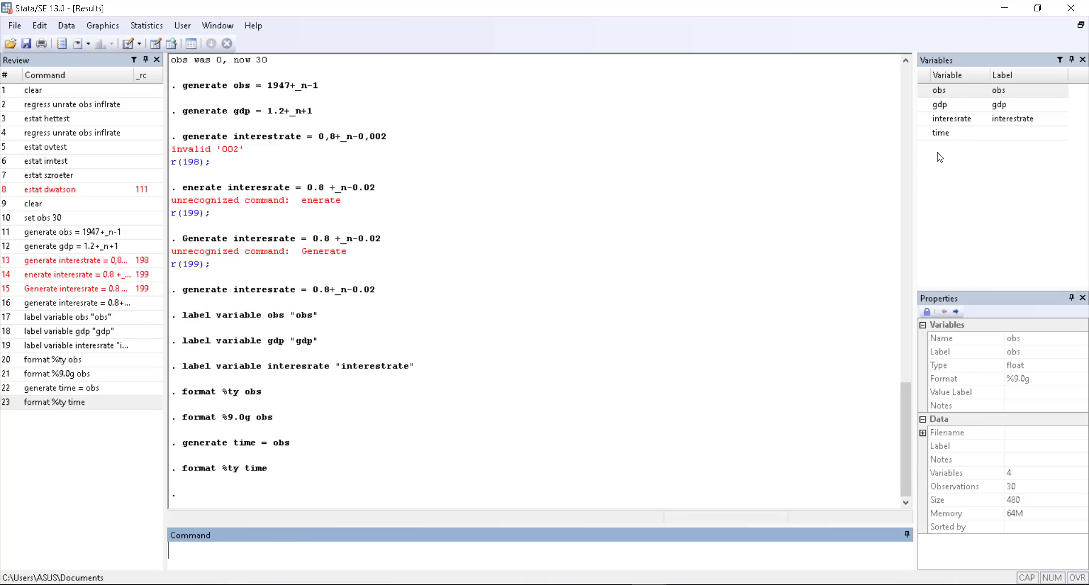
{"action": "left_click", "coordinate": [953, 136]}
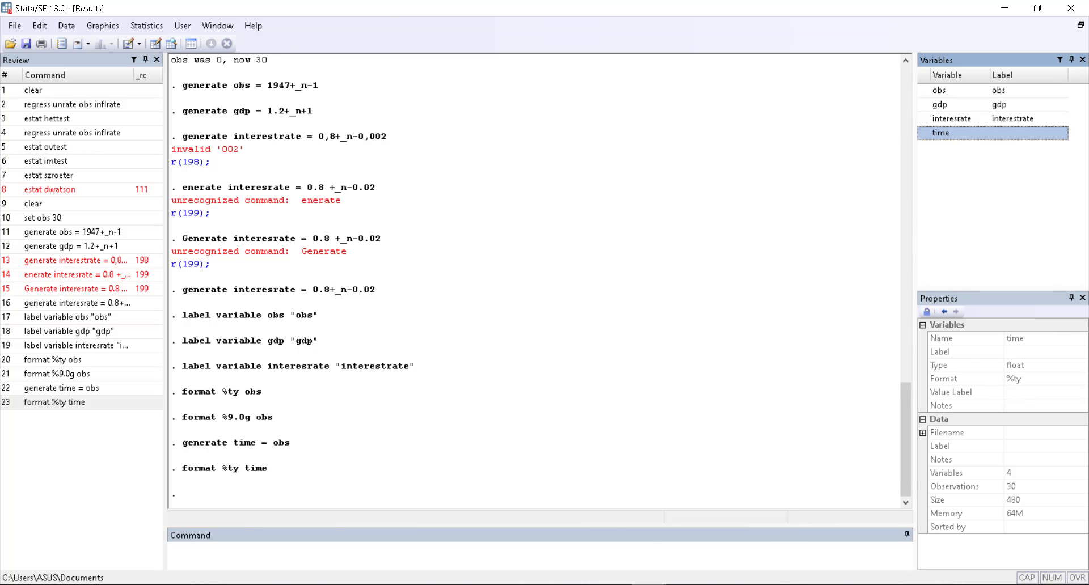
Declare time as the yearly time variable by copying line 18 of UJI3.do and running tsset time, yearly
{"action": "left_click", "coordinate": [716, 526]}
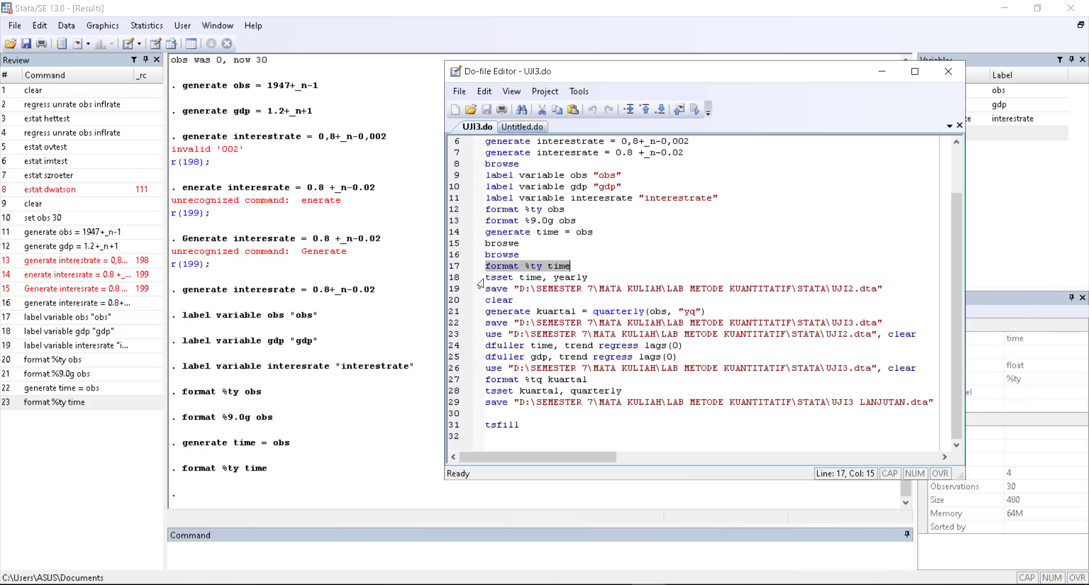
{"action": "left_click", "coordinate": [488, 278]}
{"action": "left_click_drag", "start_coordinate": [486, 278], "coordinate": [612, 277]}
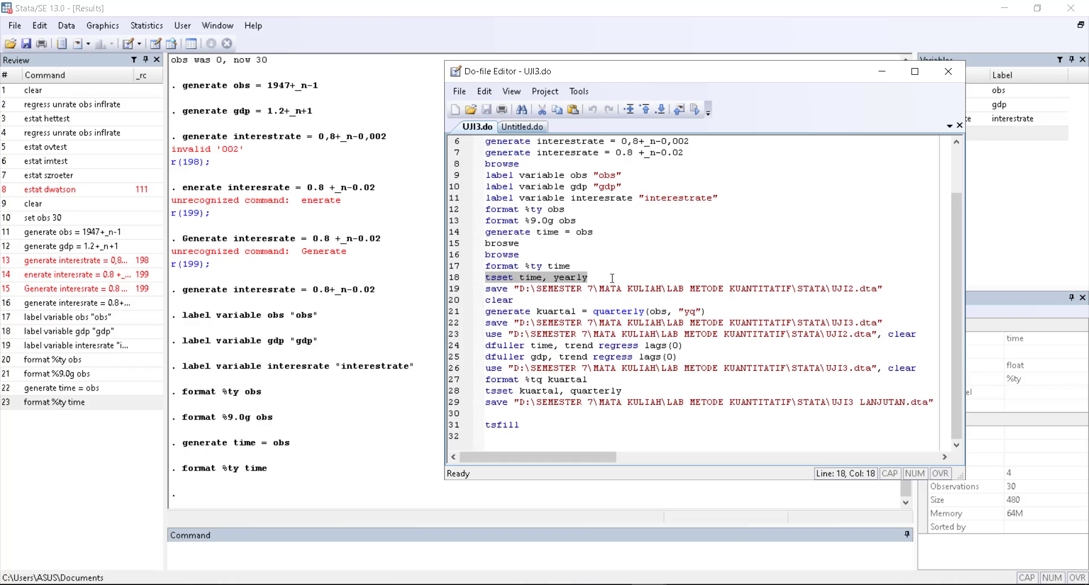
{"action": "right_click", "coordinate": [537, 280]}
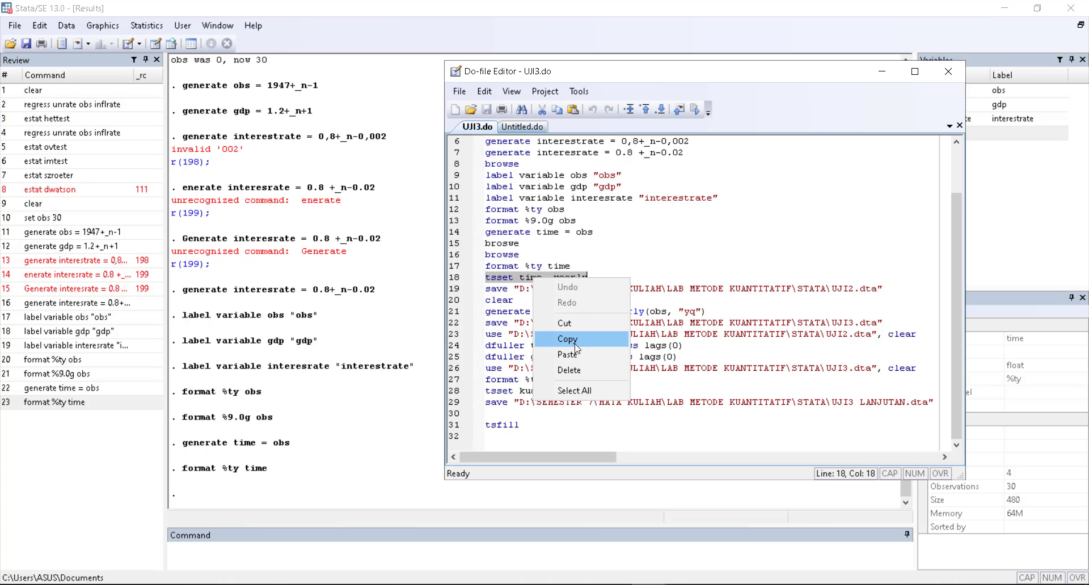
{"action": "left_click", "coordinate": [578, 344]}
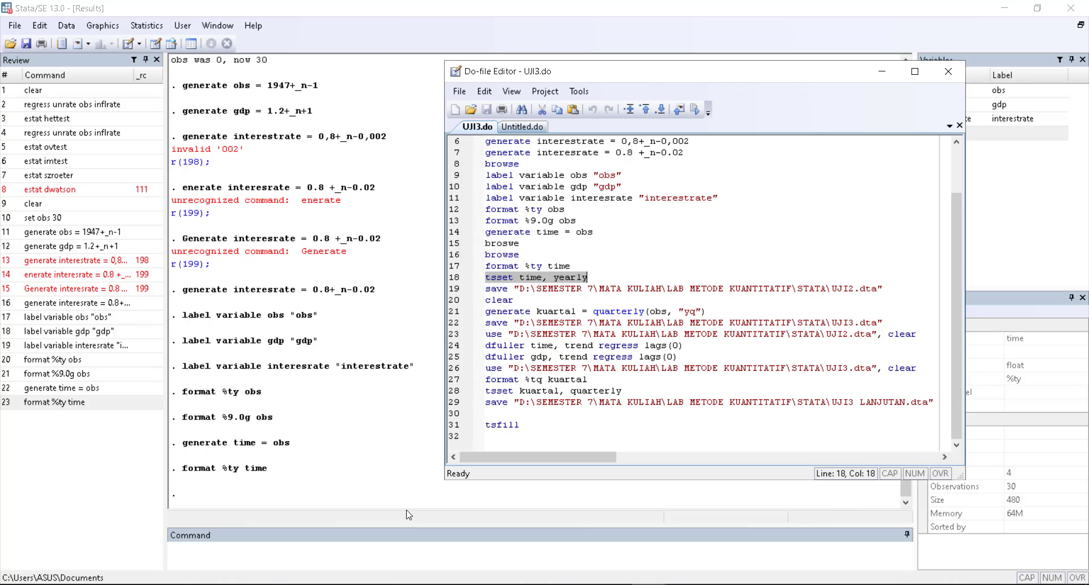
{"action": "left_click", "coordinate": [375, 553]}
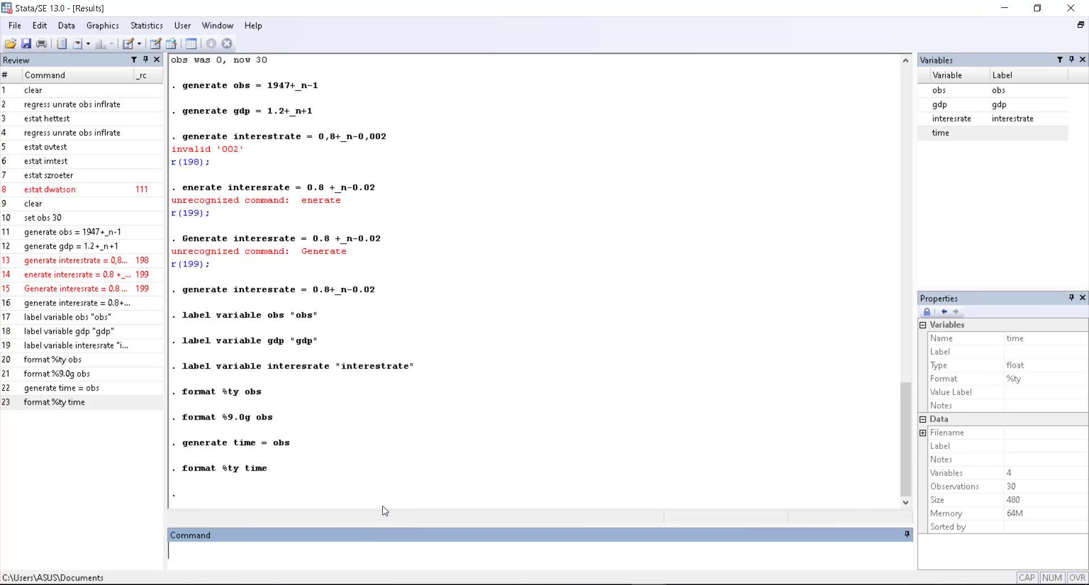
{"action": "key", "text": "ctrl+v"}
{"action": "key", "text": "Return"}
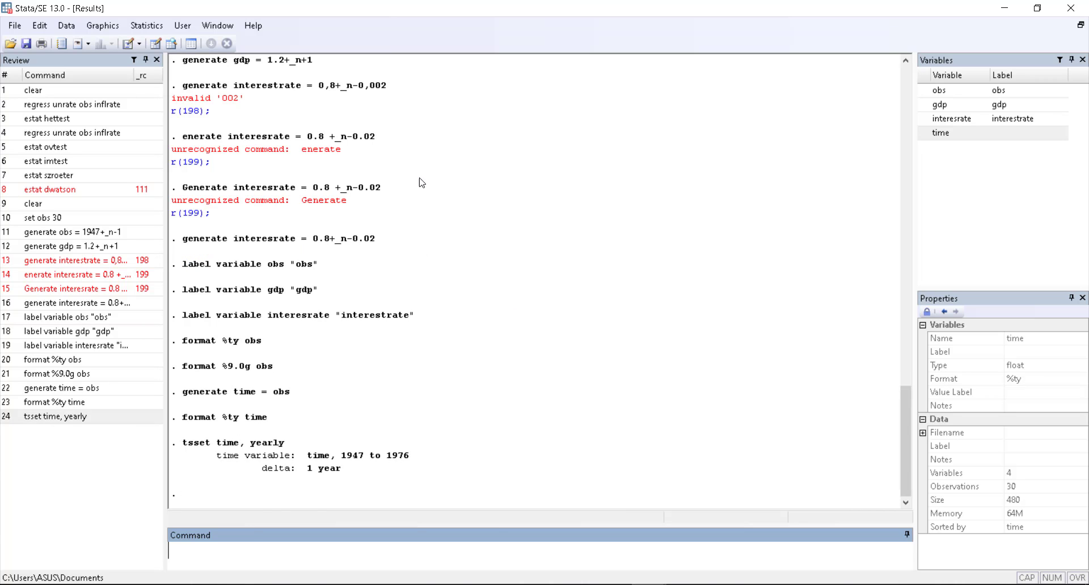
Declare the dataset as time-series data through the tsset dialog, with time as the time variable and Yearly as the unit
{"action": "scroll", "coordinate": [421, 176], "scroll_direction": "up", "scroll_amount": 4}
{"action": "scroll", "coordinate": [422, 177], "scroll_direction": "down", "scroll_amount": 4}
{"action": "scroll", "coordinate": [421, 176], "scroll_direction": "up", "scroll_amount": 5}
{"action": "scroll", "coordinate": [421, 176], "scroll_direction": "down", "scroll_amount": 5}
{"action": "left_click", "coordinate": [113, 25]}
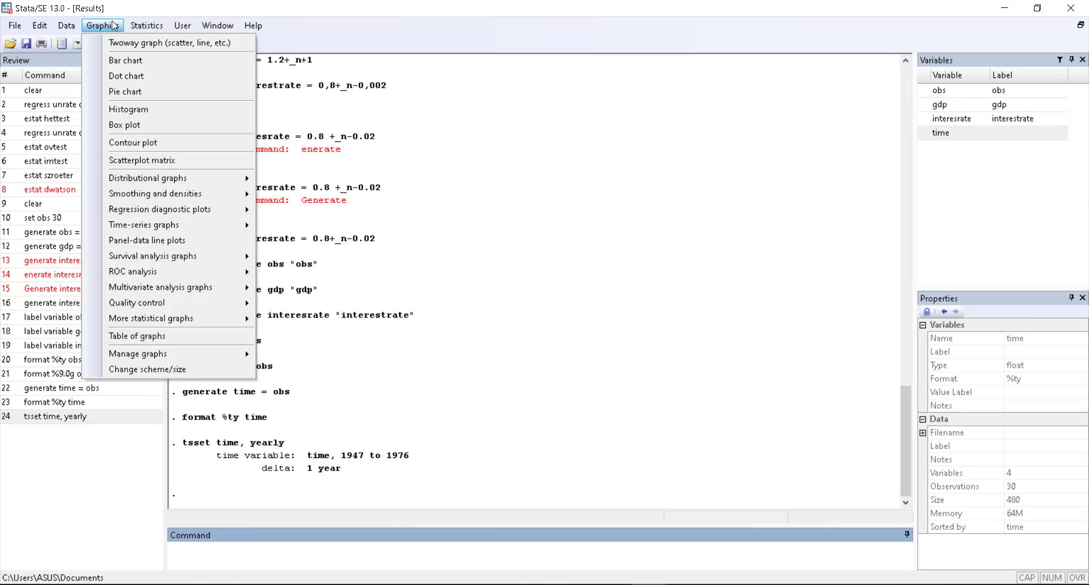
{"action": "left_click", "coordinate": [113, 25]}
{"action": "left_click", "coordinate": [148, 26]}
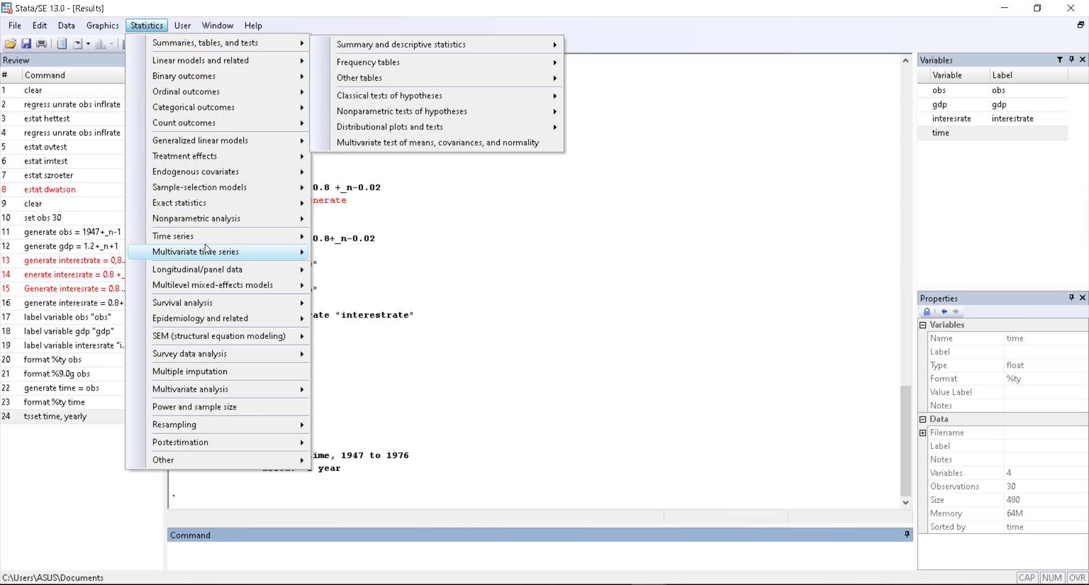
{"action": "mouse_move", "coordinate": [208, 239]}
{"action": "mouse_move", "coordinate": [405, 241]}
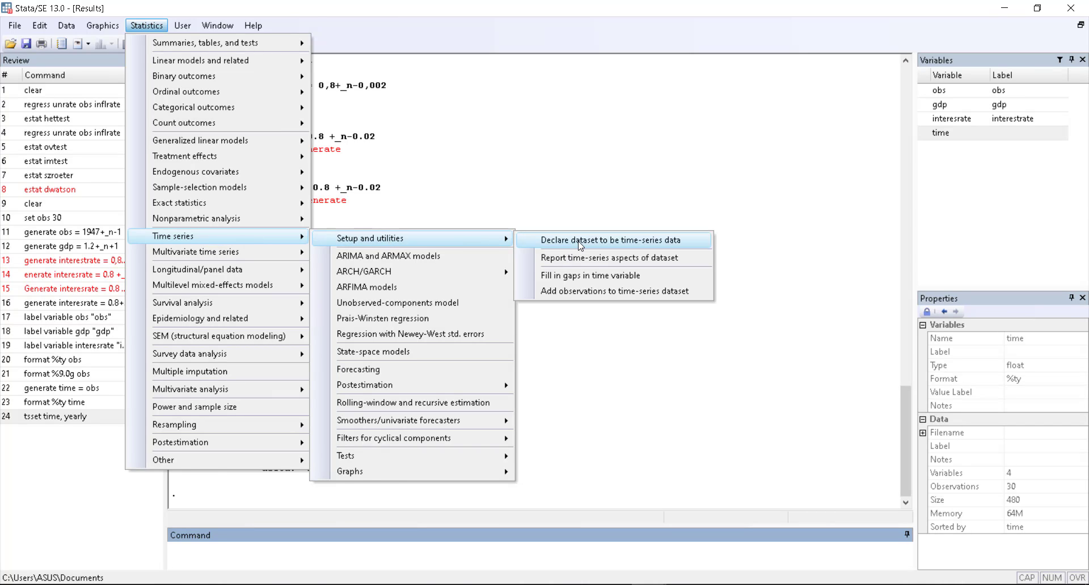
{"action": "left_click", "coordinate": [562, 248]}
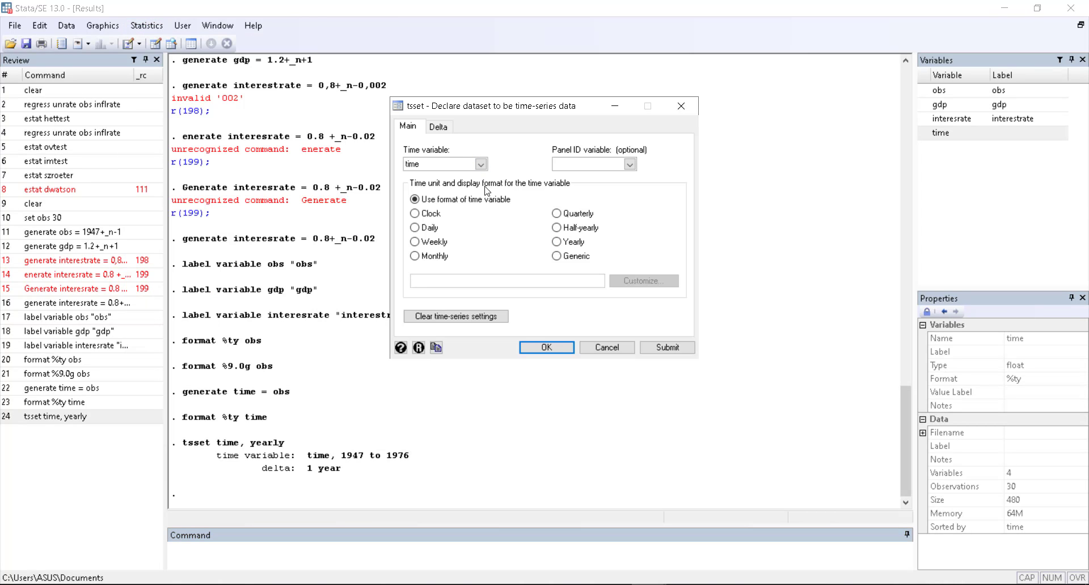
{"action": "left_click", "coordinate": [564, 243]}
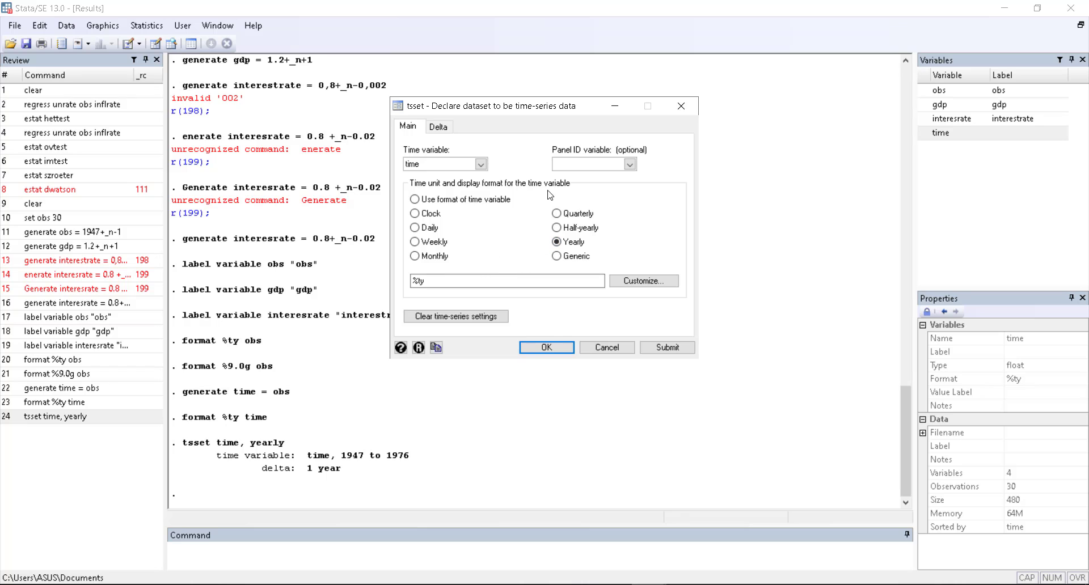
{"action": "left_click", "coordinate": [667, 347]}
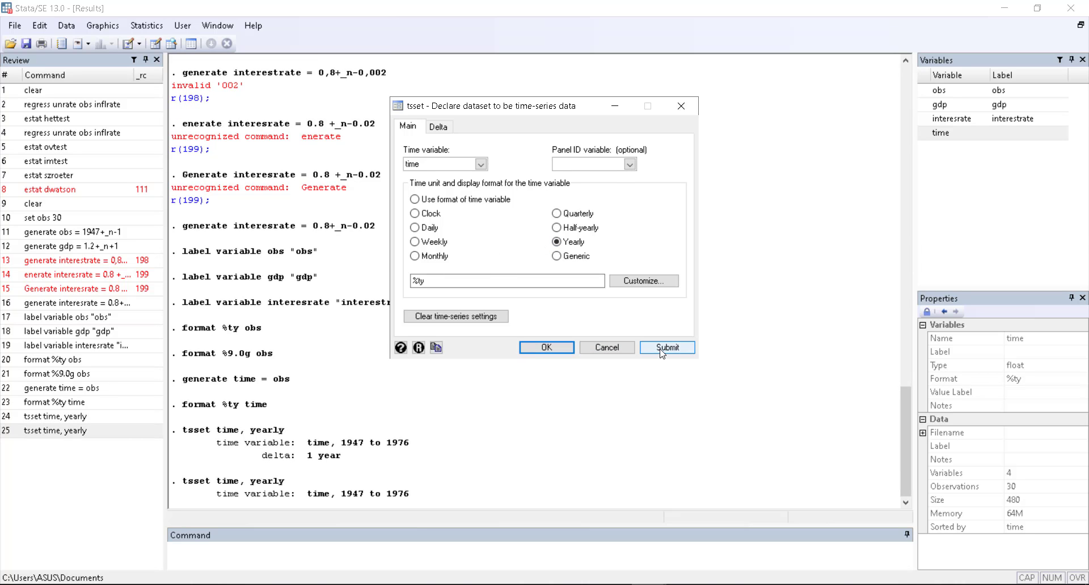
{"action": "left_click", "coordinate": [553, 346]}
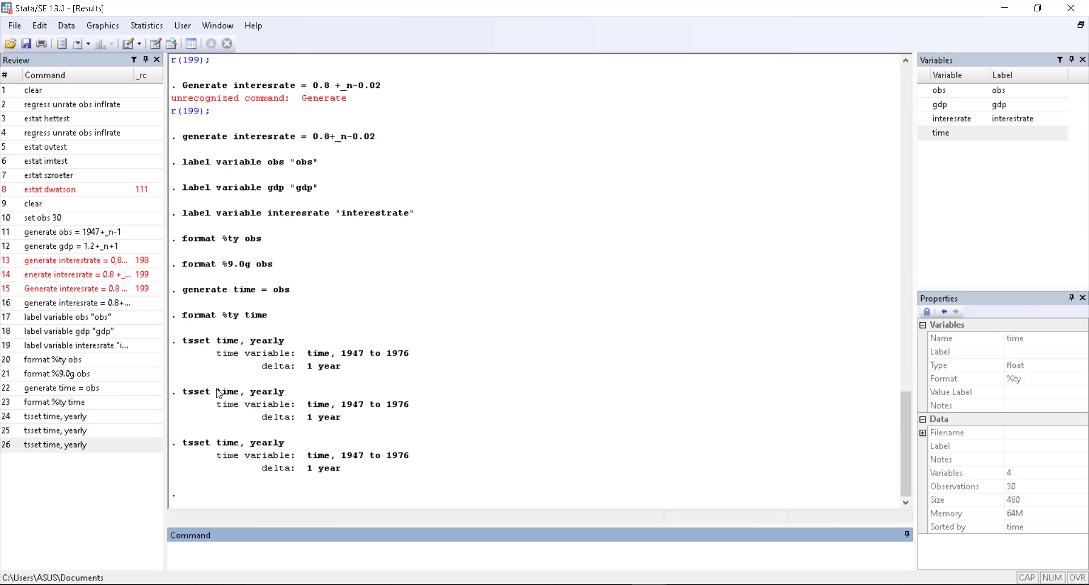
Try to run a linear regression of unrate on obs and inflrate
{"action": "left_click", "coordinate": [102, 25]}
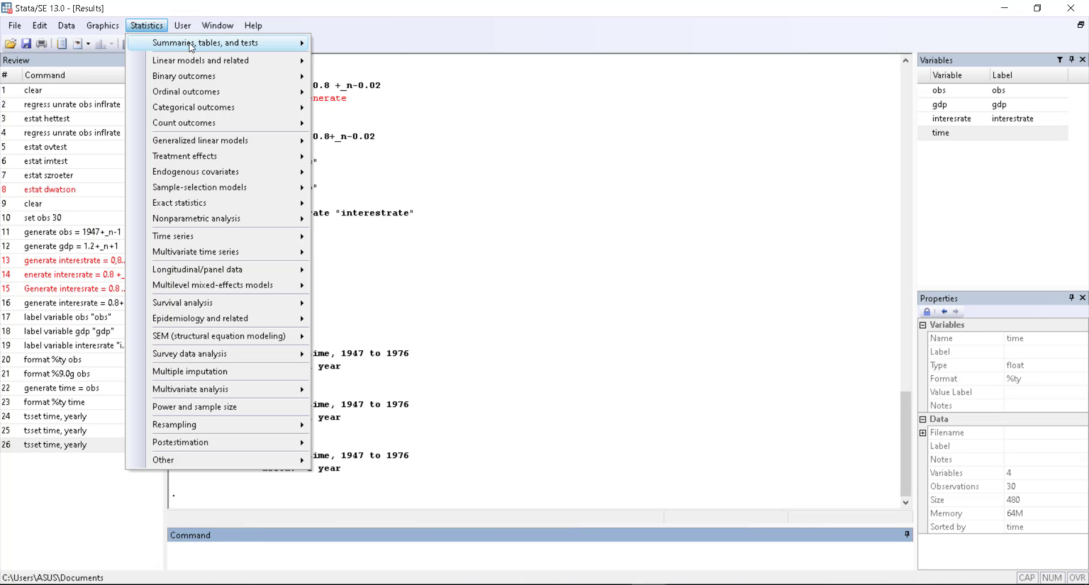
{"action": "mouse_move", "coordinate": [255, 43]}
{"action": "mouse_move", "coordinate": [210, 67]}
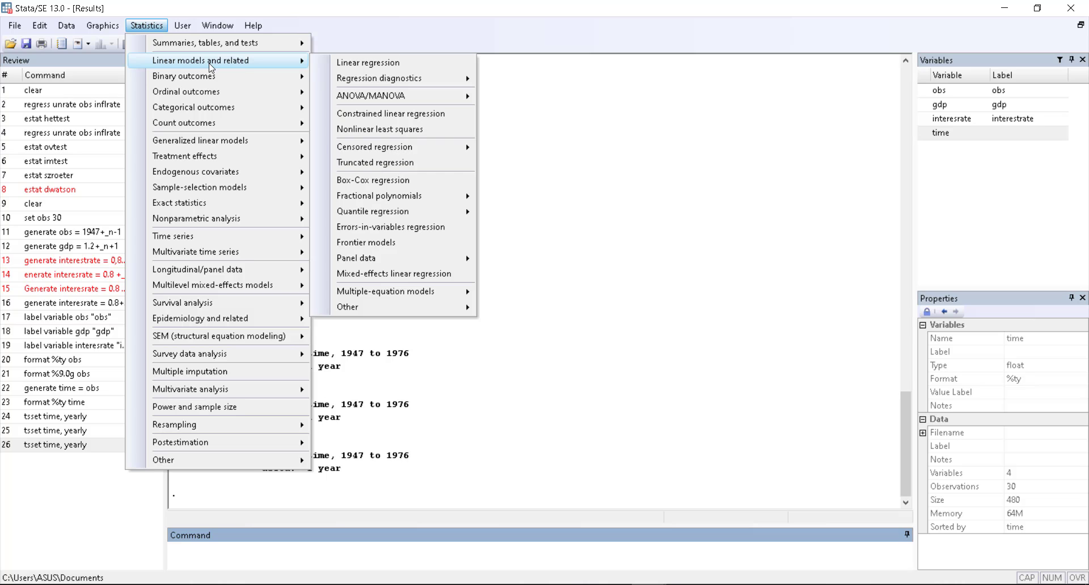
{"action": "mouse_move", "coordinate": [270, 237]}
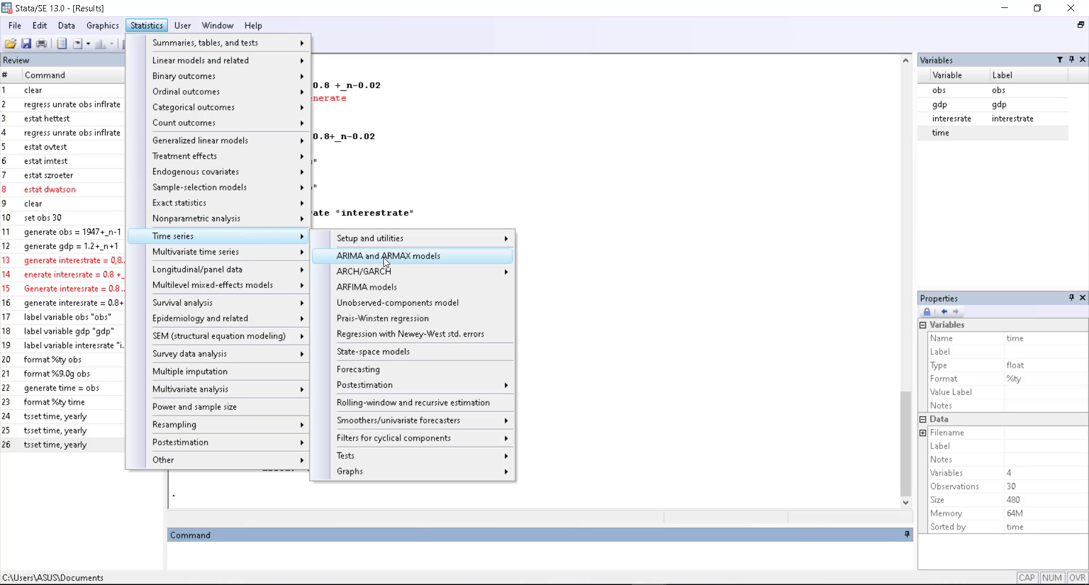
{"action": "mouse_move", "coordinate": [369, 237]}
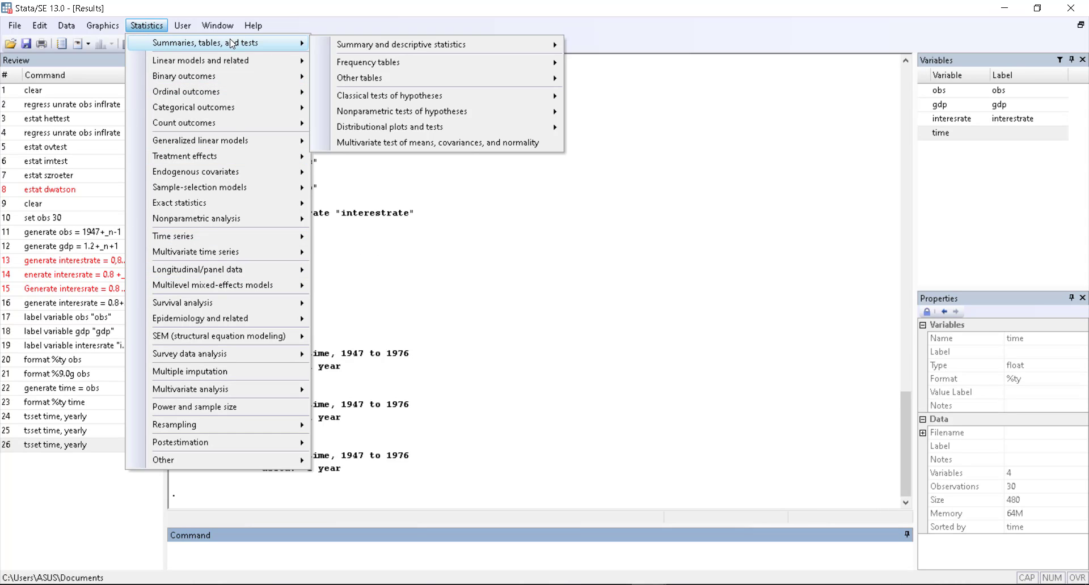
{"action": "mouse_move", "coordinate": [379, 45]}
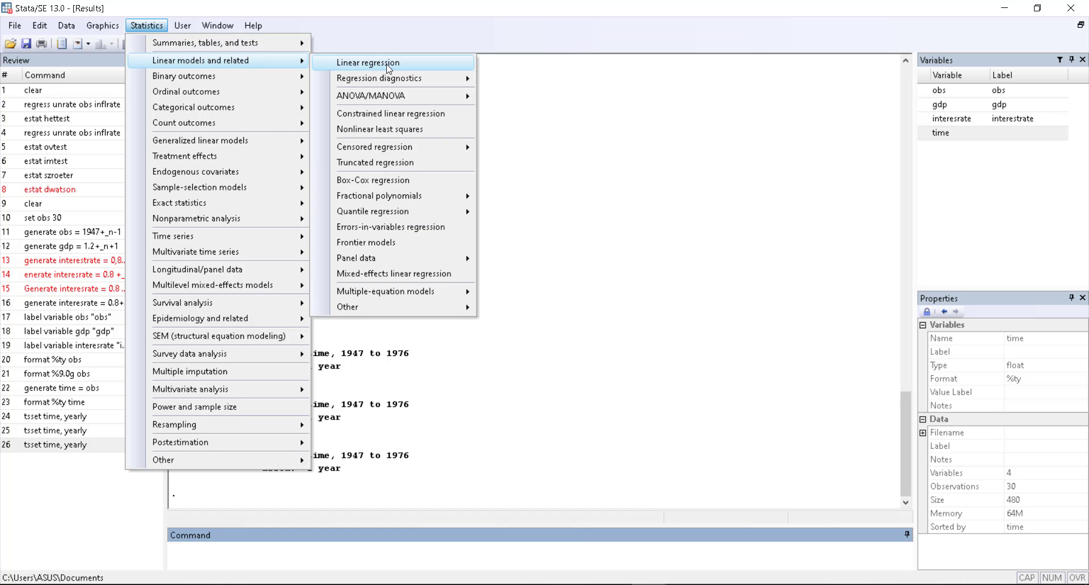
{"action": "left_click", "coordinate": [389, 68]}
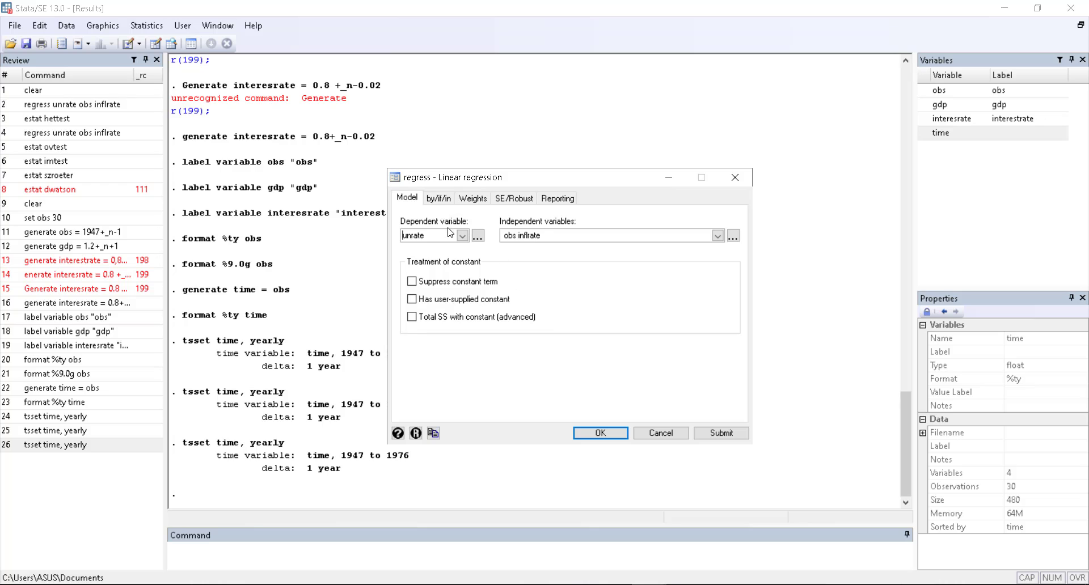
{"action": "left_click", "coordinate": [709, 433]}
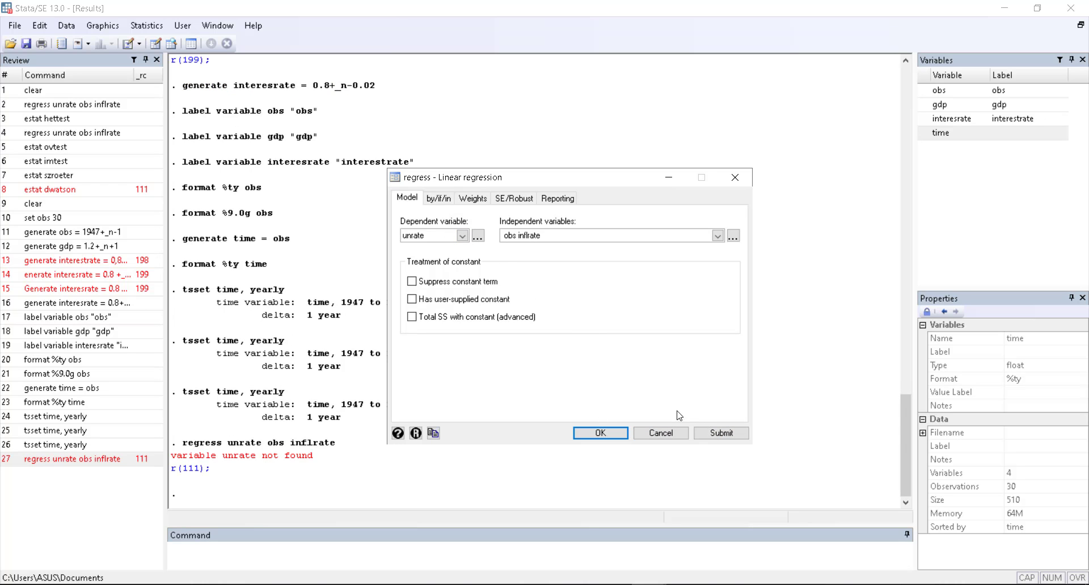
Try the linear regression with time as the dependent variable and obs and inflrate as independent variables
{"action": "left_click", "coordinate": [462, 235]}
{"action": "left_click", "coordinate": [422, 278]}
{"action": "left_click", "coordinate": [599, 433]}
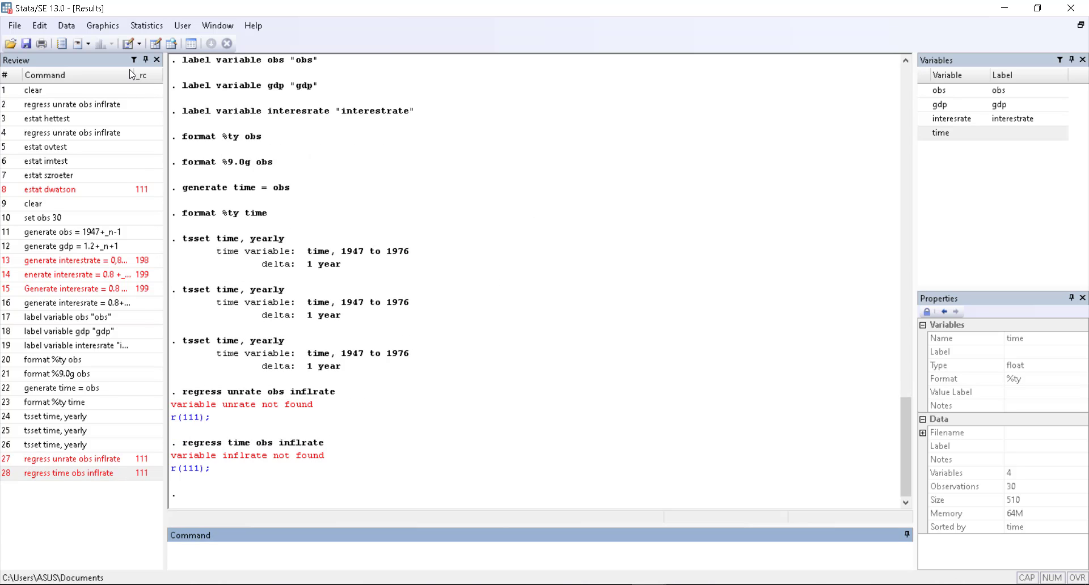
Reopen the linear regression dialog and choose gdp as the dependent variable
{"action": "left_click", "coordinate": [103, 25]}
{"action": "mouse_move", "coordinate": [147, 25]}
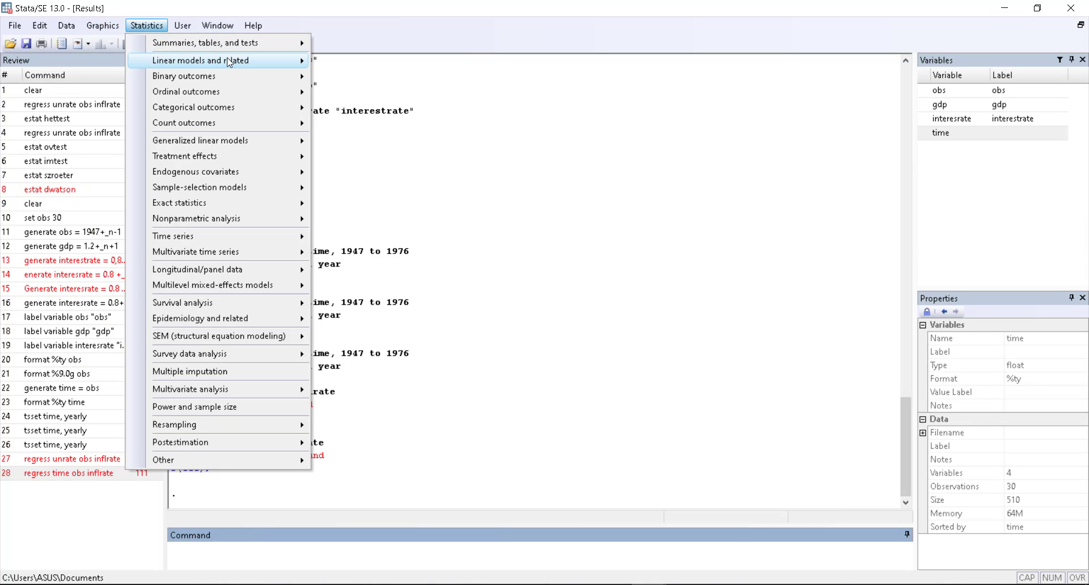
{"action": "left_click", "coordinate": [355, 60]}
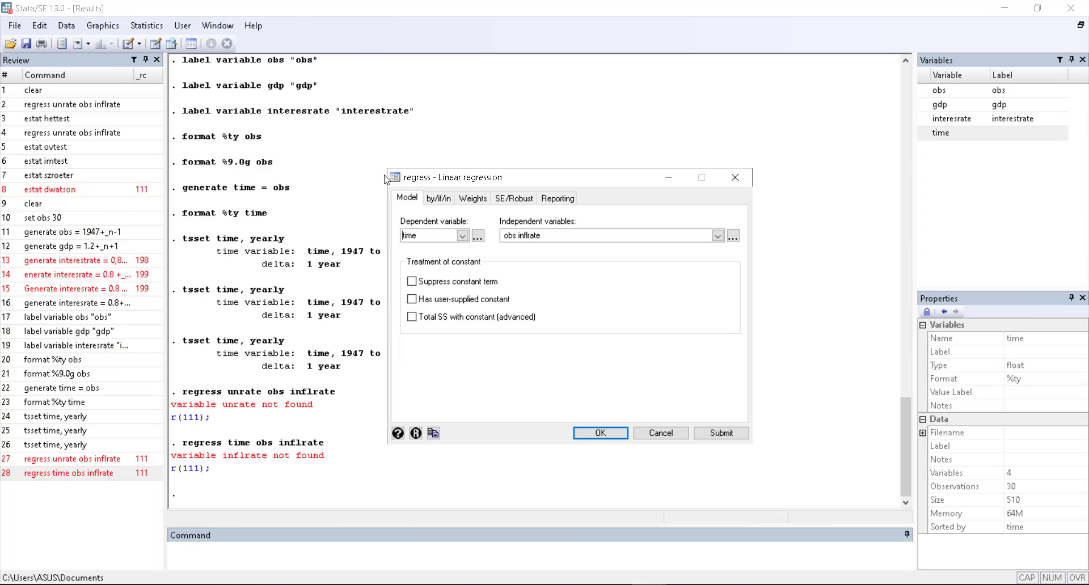
{"action": "left_click", "coordinate": [462, 236]}
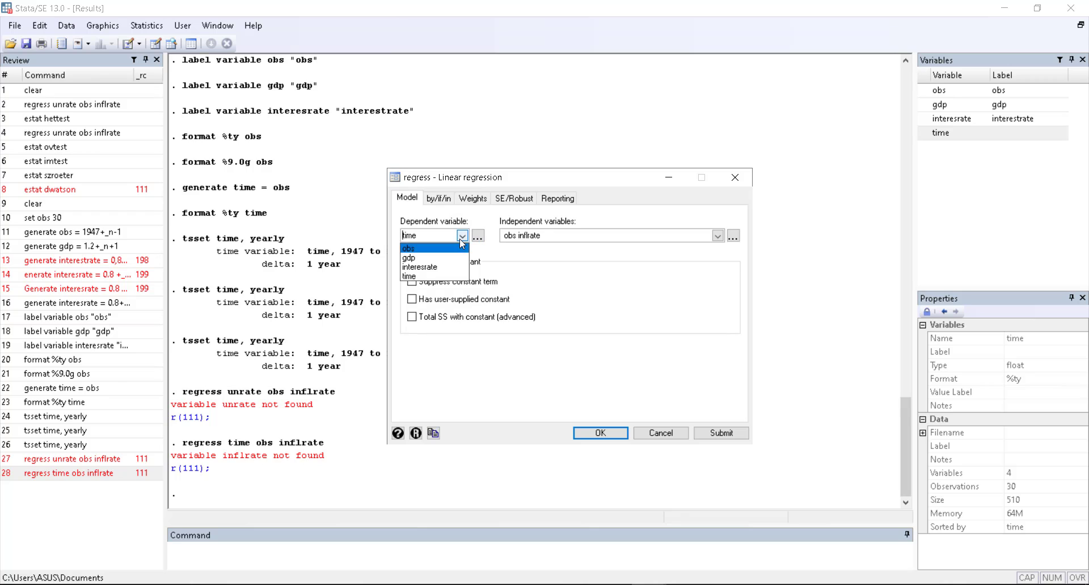
{"action": "left_click", "coordinate": [429, 259]}
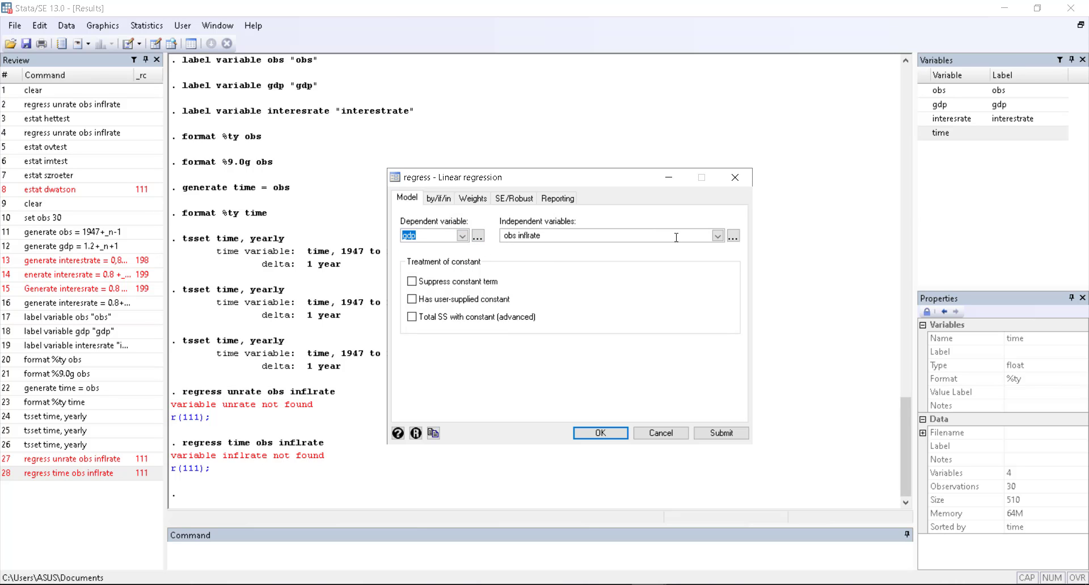
Clear all entries from the independent variables of the gdp regression
{"action": "left_click", "coordinate": [717, 235]}
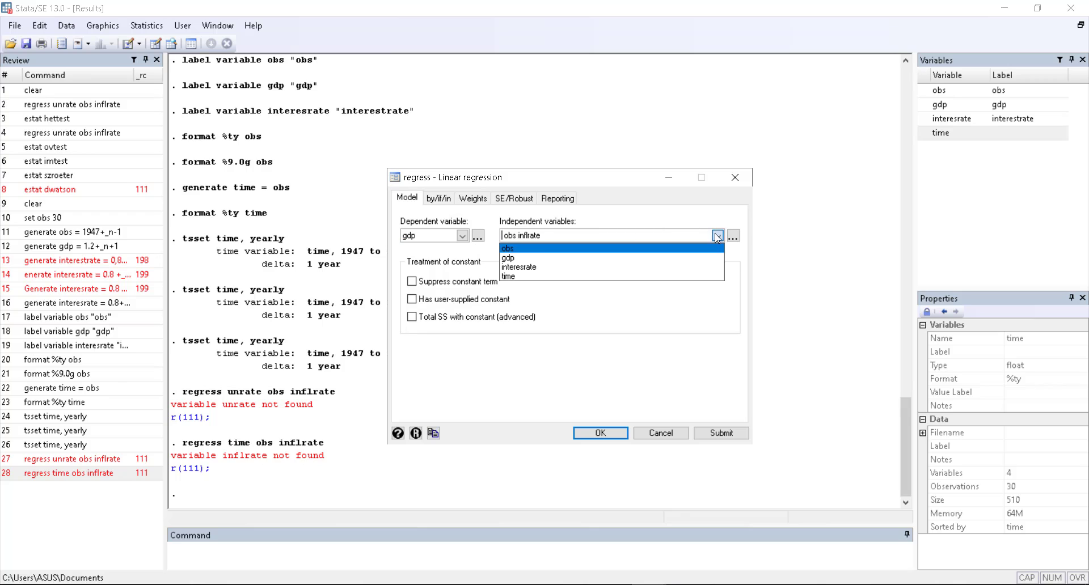
{"action": "left_click", "coordinate": [543, 249]}
{"action": "left_click", "coordinate": [565, 234]}
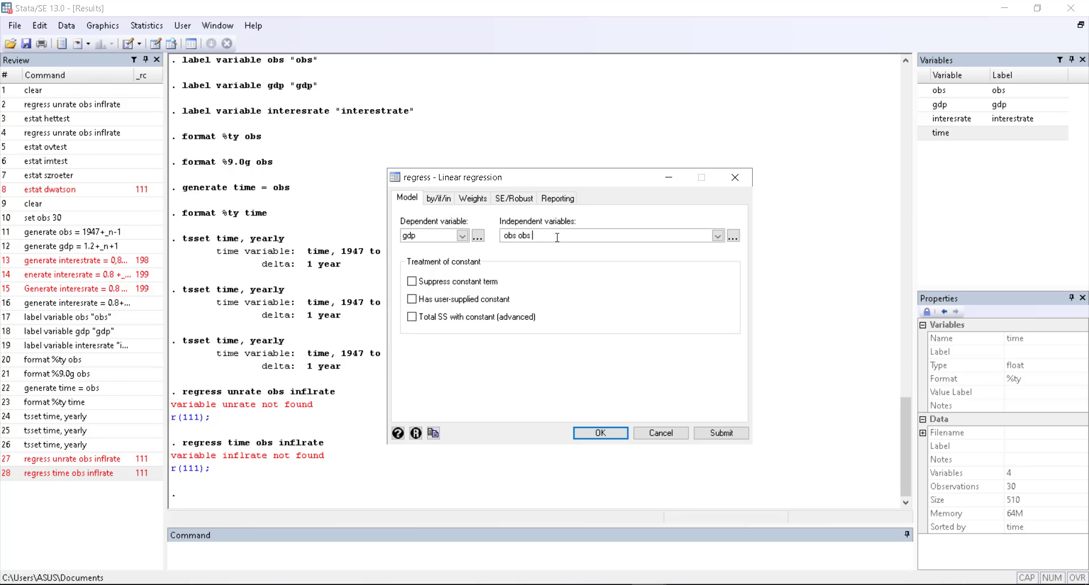
{"action": "key", "text": "BackSpace"}
{"action": "key", "text": "BackSpace"}
{"action": "key", "text": "BackSpace"}
{"action": "key", "text": "BackSpace"}
{"action": "key", "text": "BackSpace"}
{"action": "key", "text": "BackSpace"}
{"action": "key", "text": "BackSpace"}
{"action": "key", "text": "BackSpace"}
Choose obs, gdp and interesrate as independent variables and run the linear regression on gdp
{"action": "left_click", "coordinate": [717, 235]}
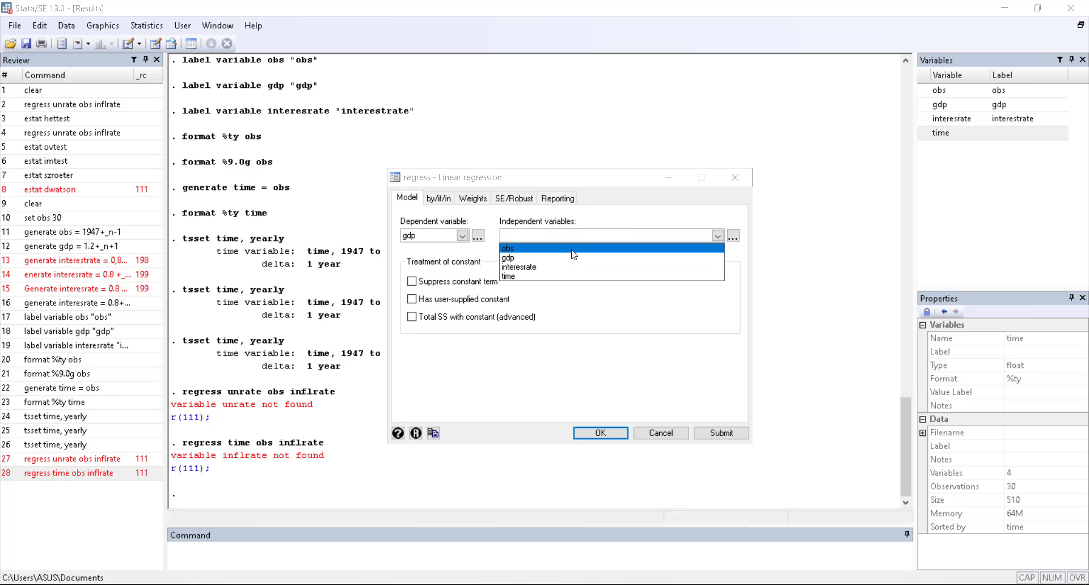
{"action": "left_click", "coordinate": [557, 249]}
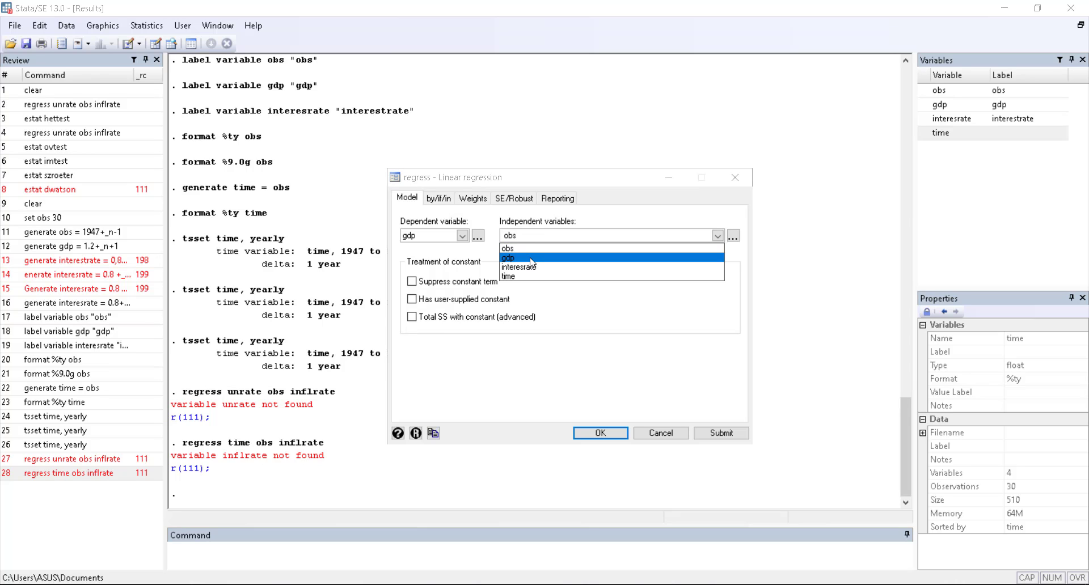
{"action": "left_click", "coordinate": [533, 258]}
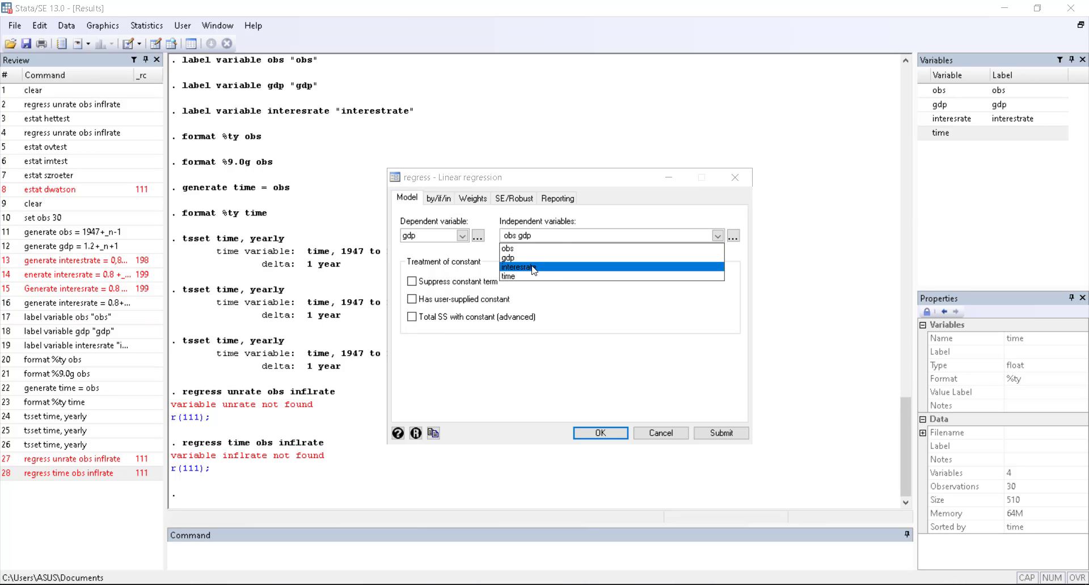
{"action": "left_click", "coordinate": [538, 267]}
{"action": "left_click", "coordinate": [713, 434]}
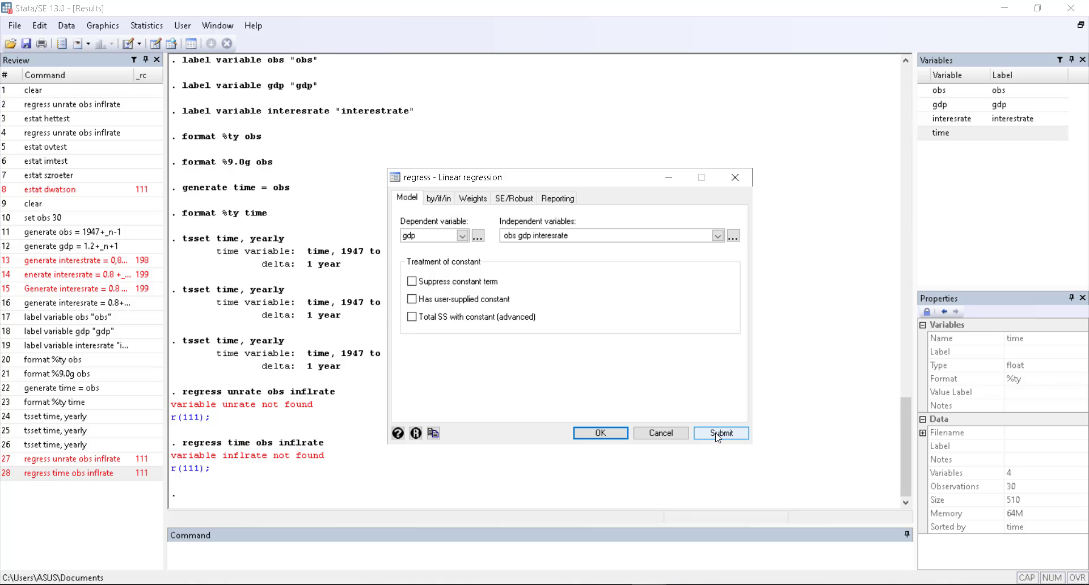
{"action": "left_click", "coordinate": [716, 434]}
{"action": "left_click", "coordinate": [574, 432]}
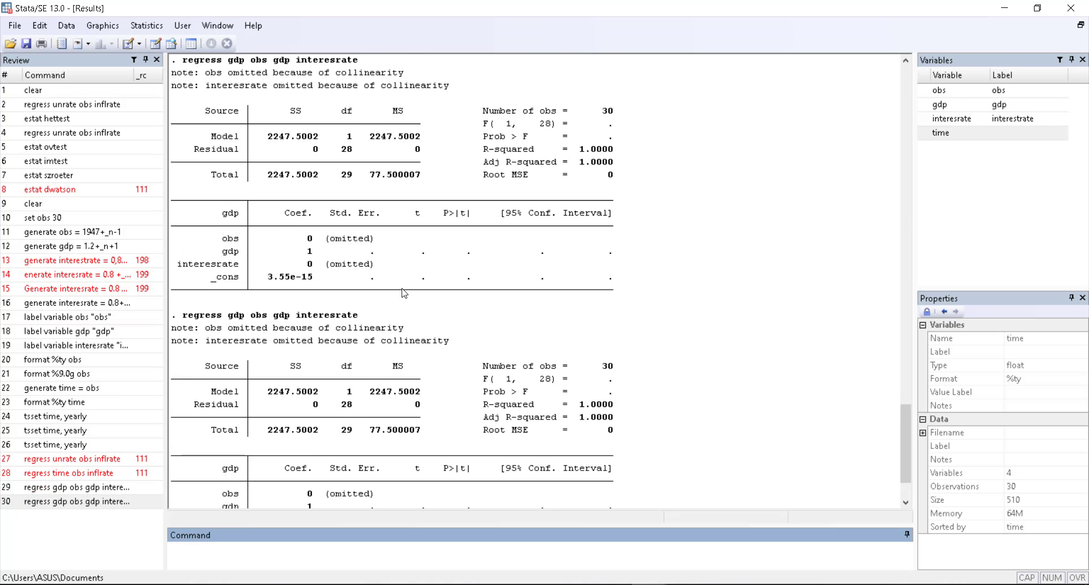
Examine the notes, ANOVA table and coefficients in the output of the gdp regressions
{"action": "scroll", "coordinate": [394, 249], "scroll_direction": "down", "scroll_amount": 3}
{"action": "scroll", "coordinate": [403, 247], "scroll_direction": "up", "scroll_amount": 3}
{"action": "scroll", "coordinate": [418, 198], "scroll_direction": "up", "scroll_amount": 4}
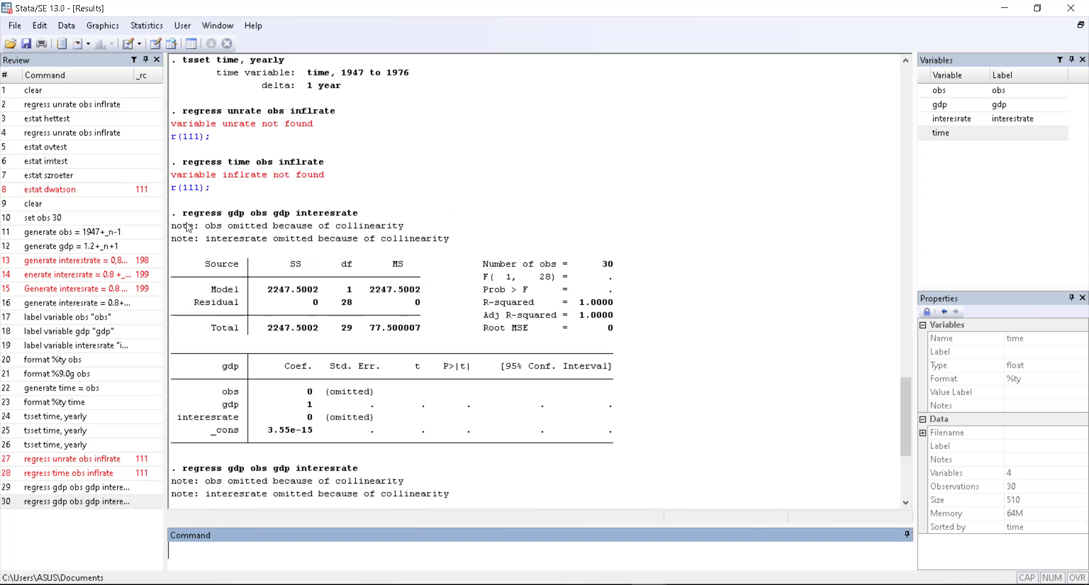
{"action": "scroll", "coordinate": [425, 187], "scroll_direction": "down", "scroll_amount": 2}
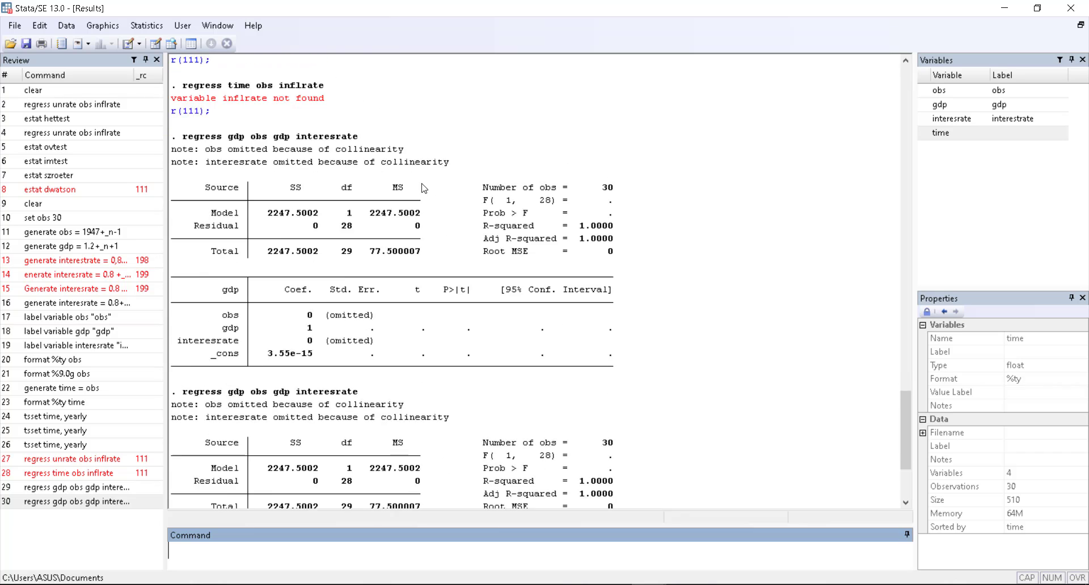
{"action": "scroll", "coordinate": [424, 187], "scroll_direction": "up", "scroll_amount": 3}
{"action": "scroll", "coordinate": [424, 188], "scroll_direction": "down", "scroll_amount": 5}
{"action": "scroll", "coordinate": [425, 186], "scroll_direction": "down", "scroll_amount": 2}
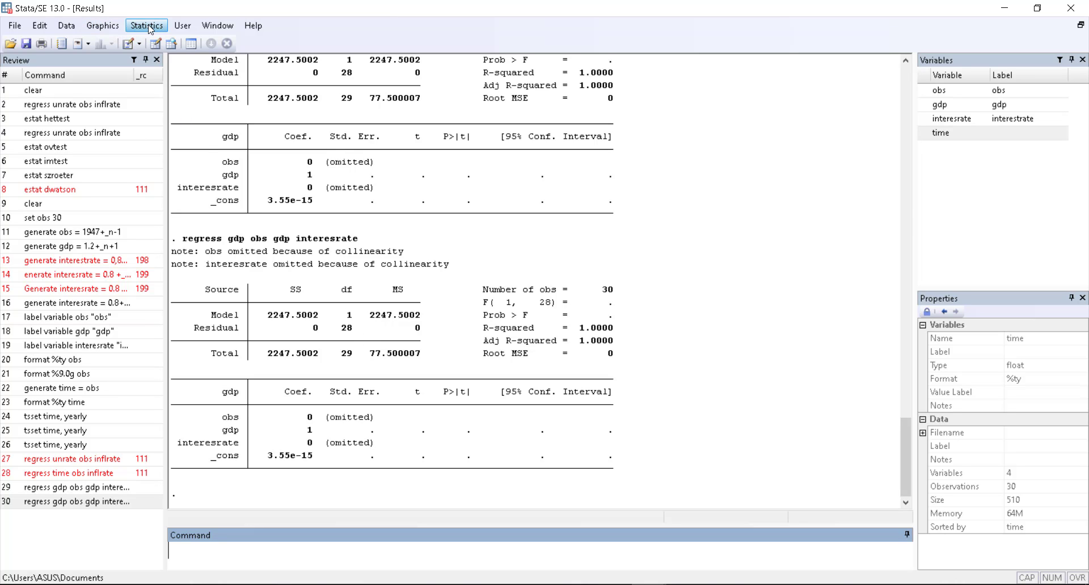
{"action": "left_click", "coordinate": [684, 584]}
{"action": "left_click", "coordinate": [684, 584]}
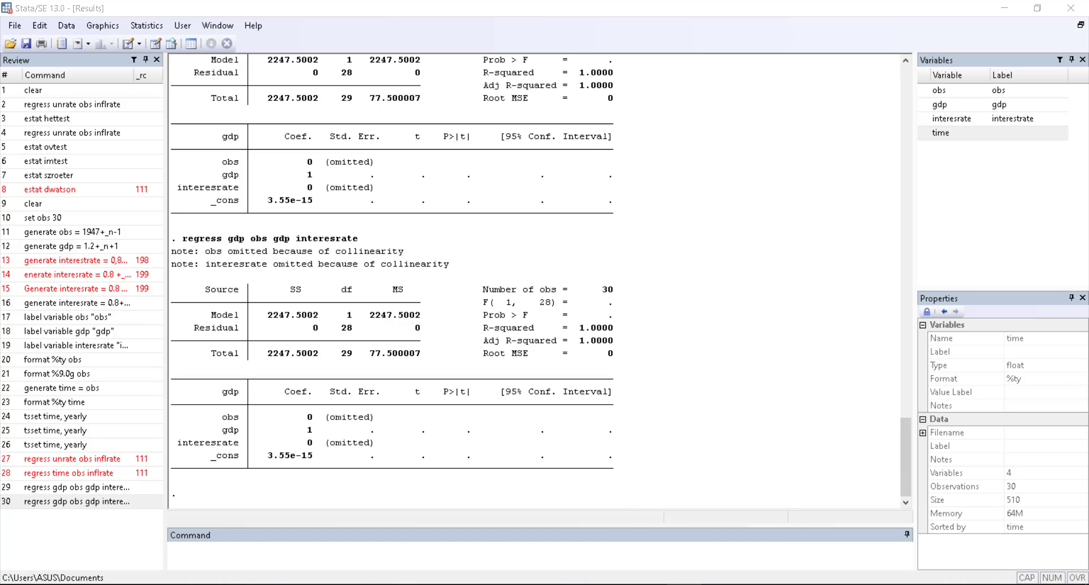
Open the postestimation specification tests for the gdp regression and submit the Breusch-Pagan/Cook-Weisberg heteroskedasticity test (hettest) using fitted values
{"action": "left_click", "coordinate": [144, 25]}
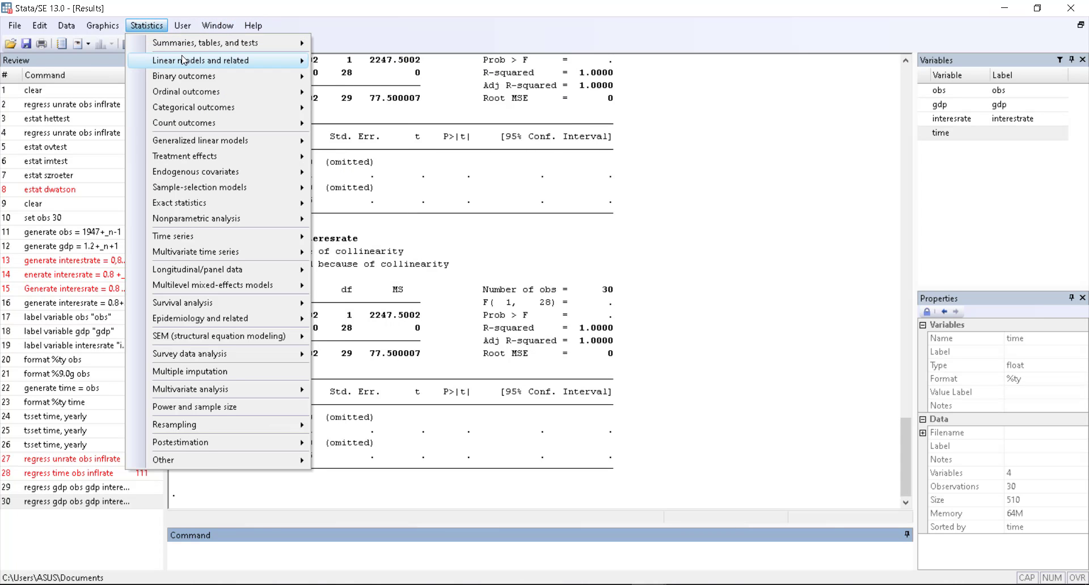
{"action": "mouse_move", "coordinate": [282, 43]}
{"action": "mouse_move", "coordinate": [341, 55]}
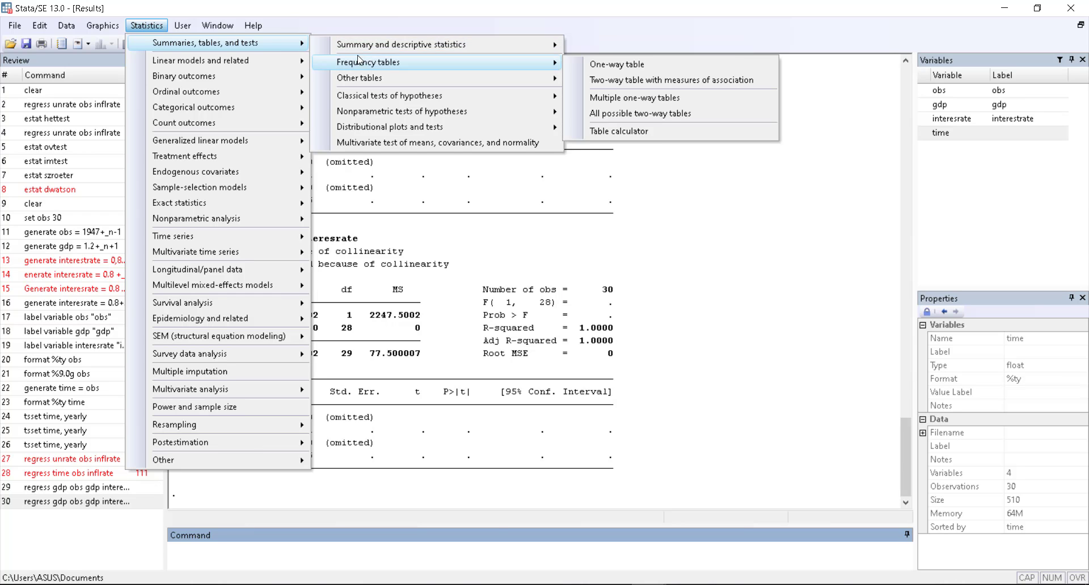
{"action": "mouse_move", "coordinate": [277, 63]}
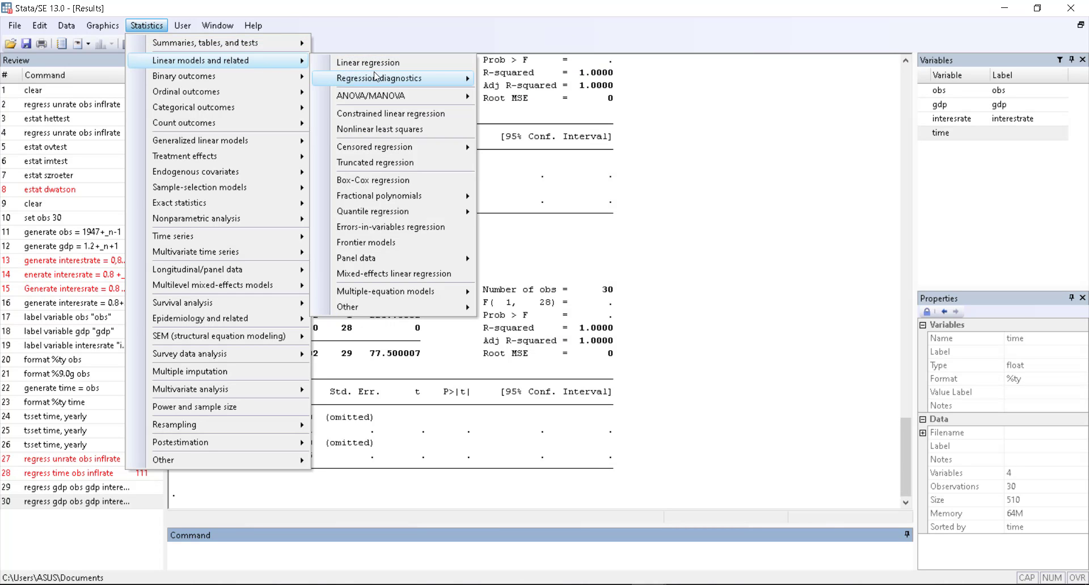
{"action": "mouse_move", "coordinate": [443, 81]}
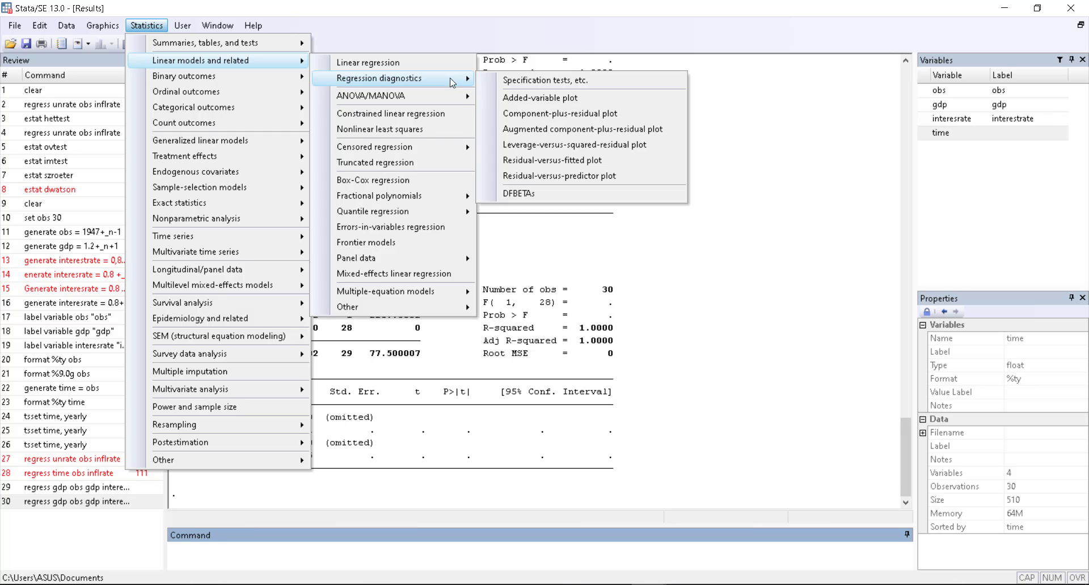
{"action": "left_click", "coordinate": [535, 84]}
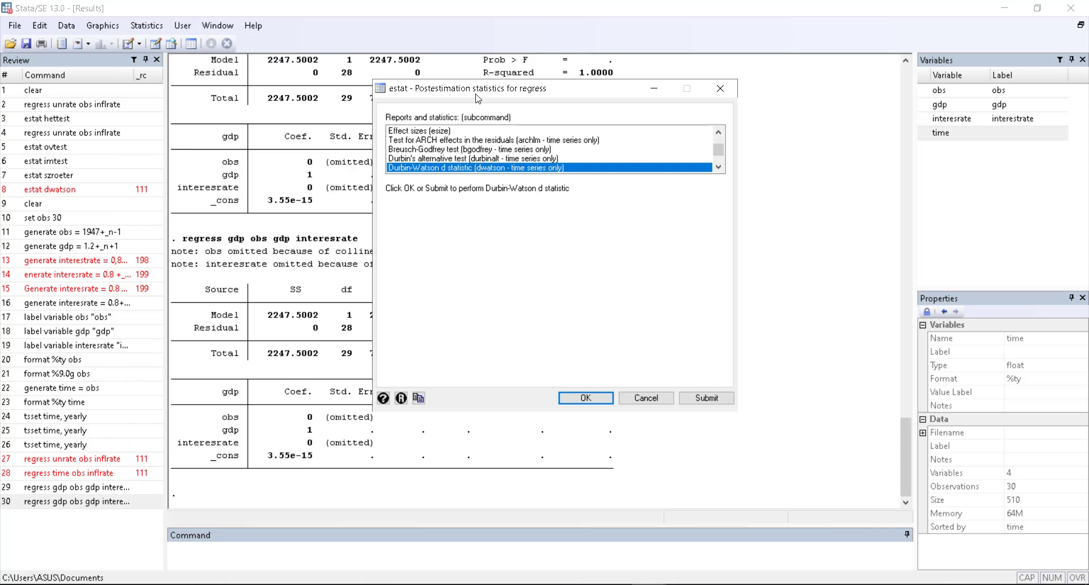
{"action": "scroll", "coordinate": [535, 150], "scroll_direction": "up", "scroll_amount": 1}
{"action": "scroll", "coordinate": [483, 138], "scroll_direction": "up", "scroll_amount": 1}
{"action": "left_click", "coordinate": [485, 131]}
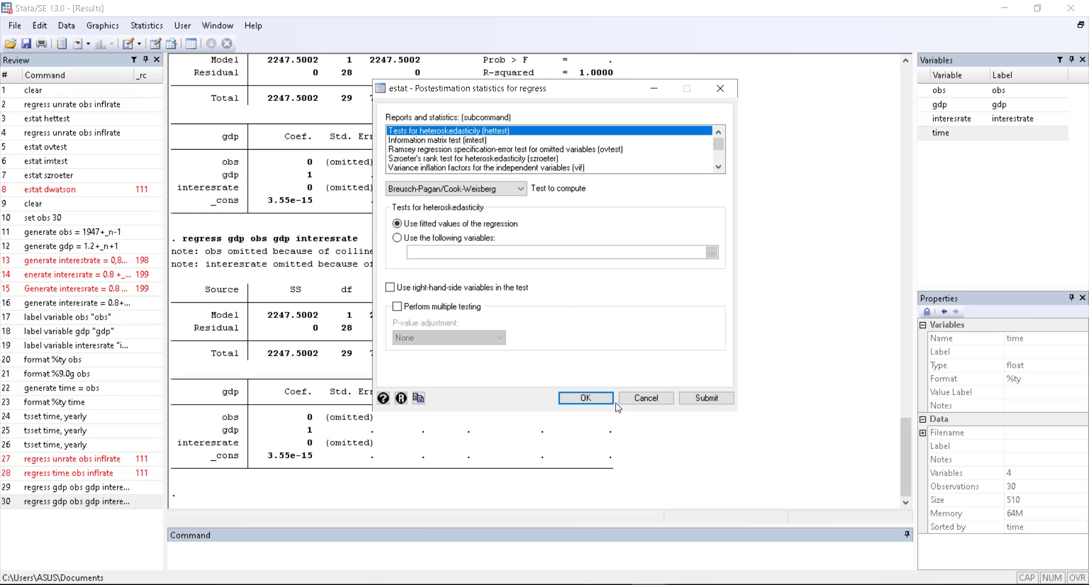
{"action": "left_click", "coordinate": [682, 398]}
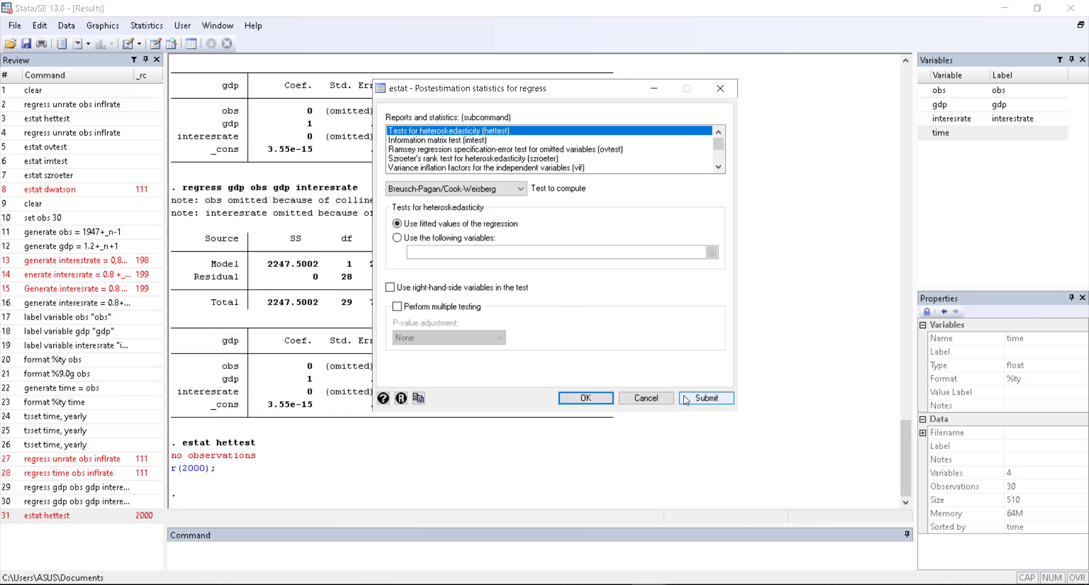
Run the information matrix test (imtest) and the test for ARCH effects in the residuals (archlm) on the gdp regression
{"action": "left_click", "coordinate": [452, 140]}
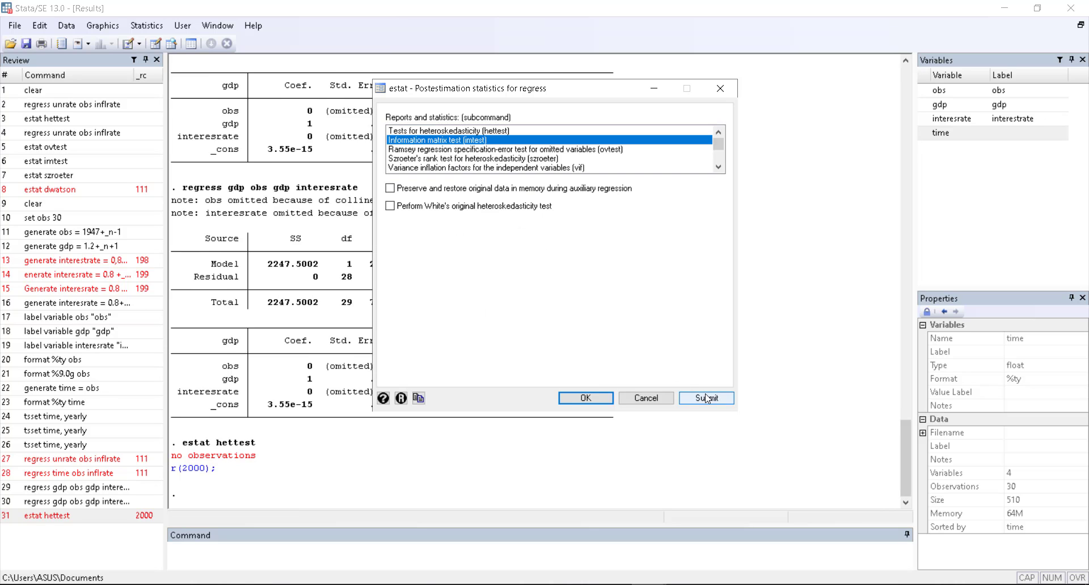
{"action": "left_click", "coordinate": [689, 398]}
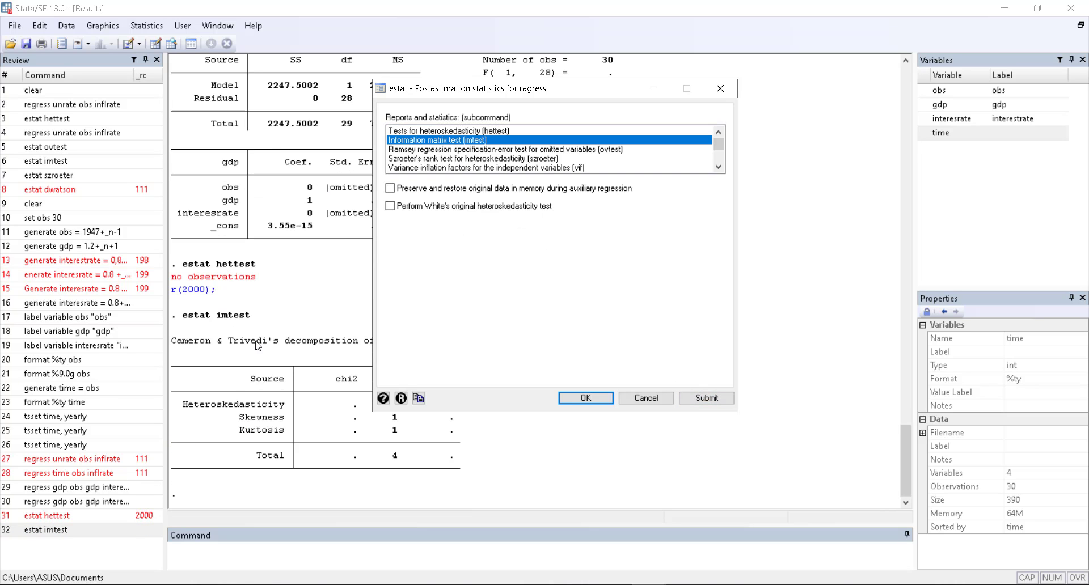
{"action": "scroll", "coordinate": [492, 163], "scroll_direction": "down", "scroll_amount": 2}
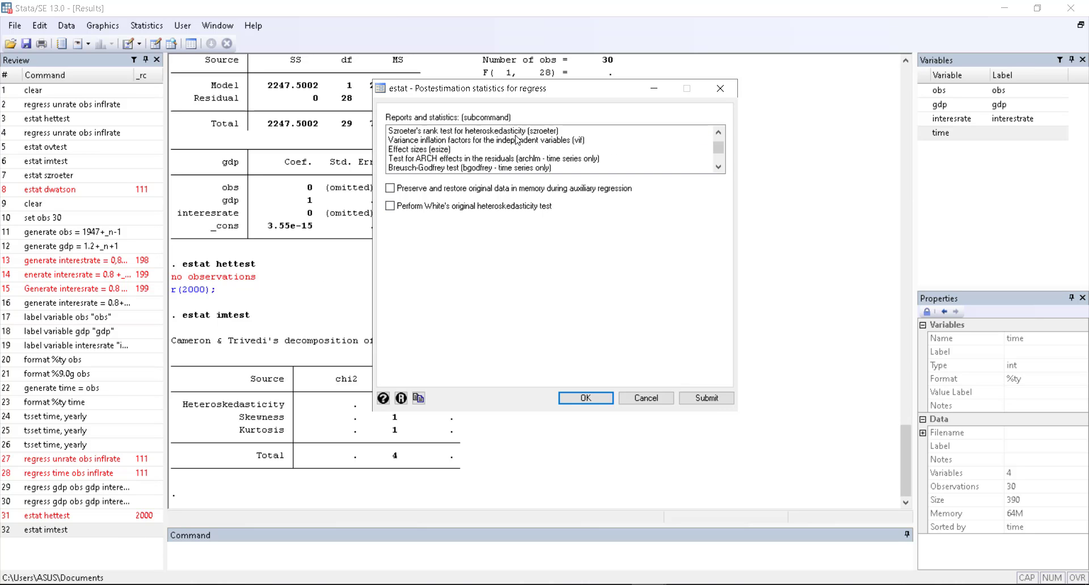
{"action": "scroll", "coordinate": [488, 165], "scroll_direction": "up", "scroll_amount": 1}
{"action": "left_click", "coordinate": [483, 161]}
{"action": "left_click", "coordinate": [707, 398]}
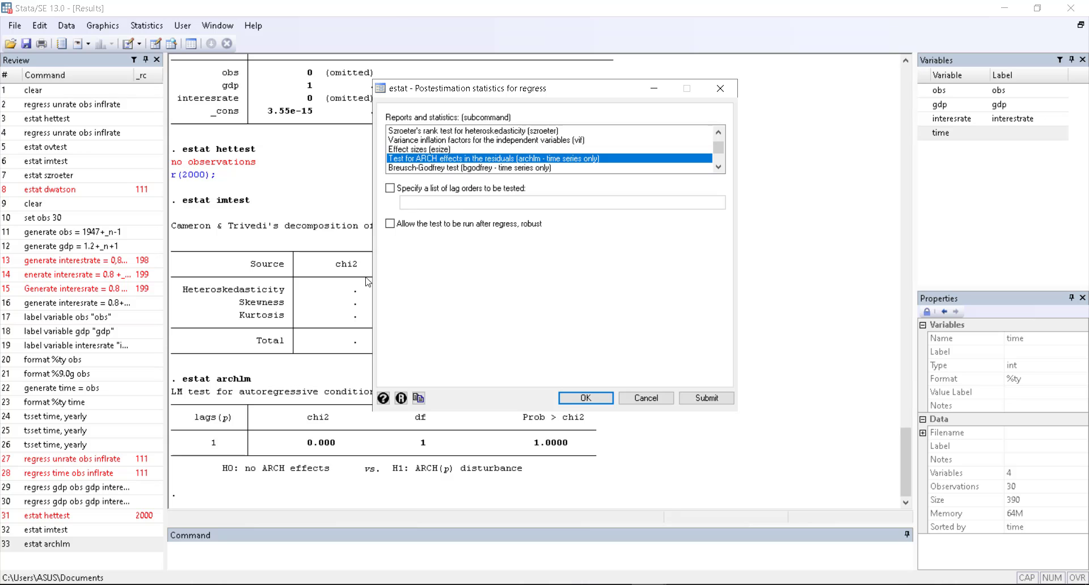
Run the Breusch-Godfrey autocorrelation test (bgodfrey) with the default p-value distribution on the gdp regression
{"action": "scroll", "coordinate": [484, 154], "scroll_direction": "down", "scroll_amount": 1}
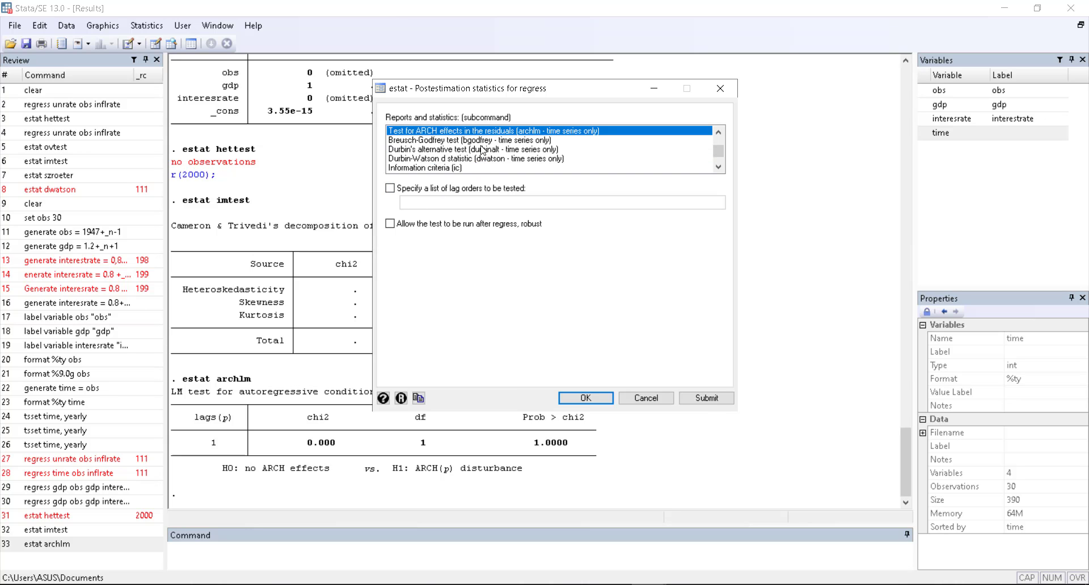
{"action": "left_click", "coordinate": [481, 143]}
{"action": "left_click", "coordinate": [707, 397]}
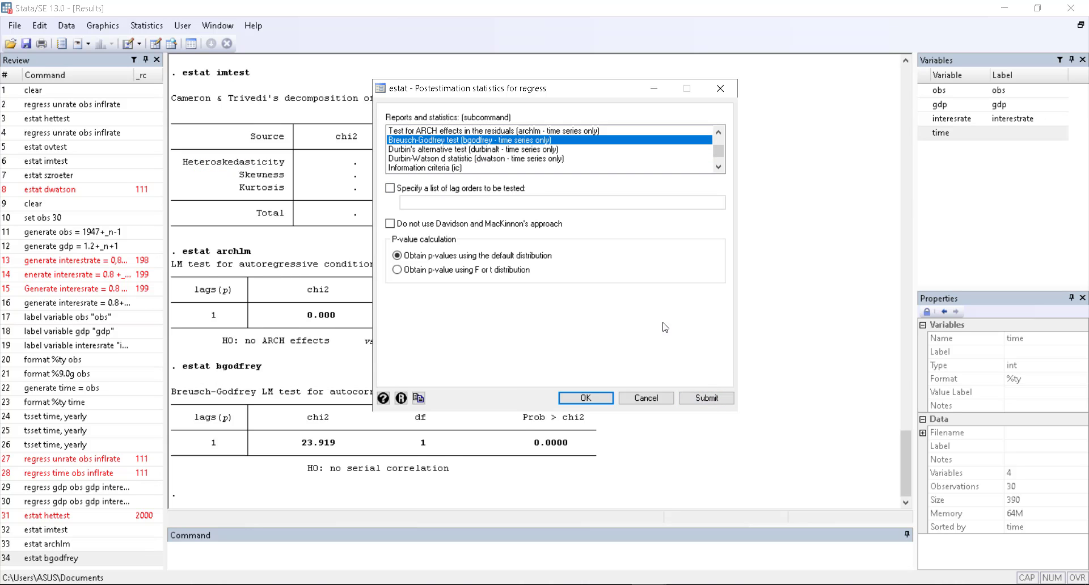
Move the postestimation dialog aside, compute the Durbin-Watson d statistic (dwatson) twice for the gdp regression and close the dialog
{"action": "left_click", "coordinate": [491, 150]}
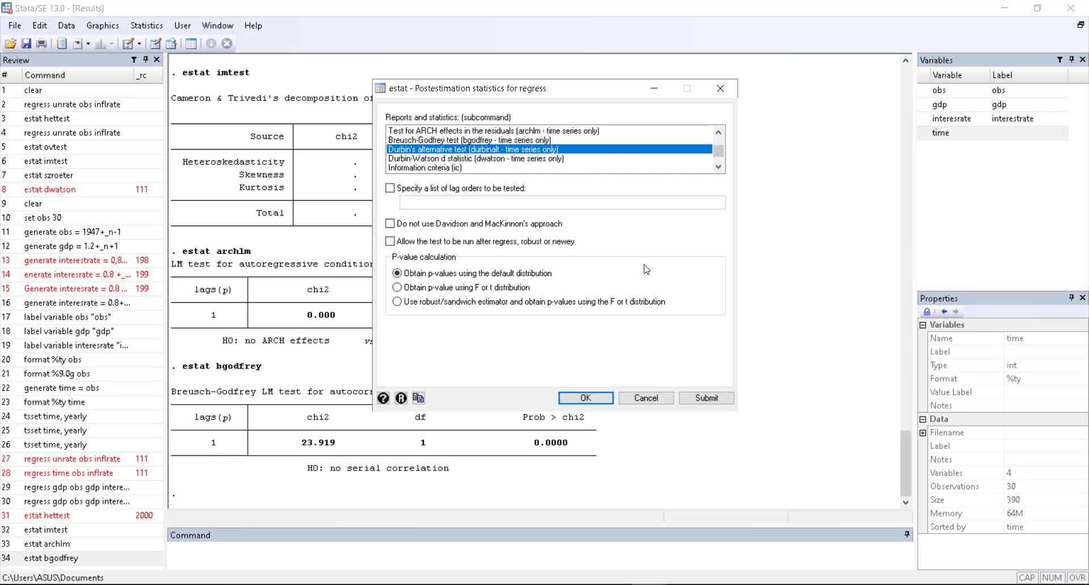
{"action": "left_click_drag", "start_coordinate": [599, 94], "coordinate": [794, 103]}
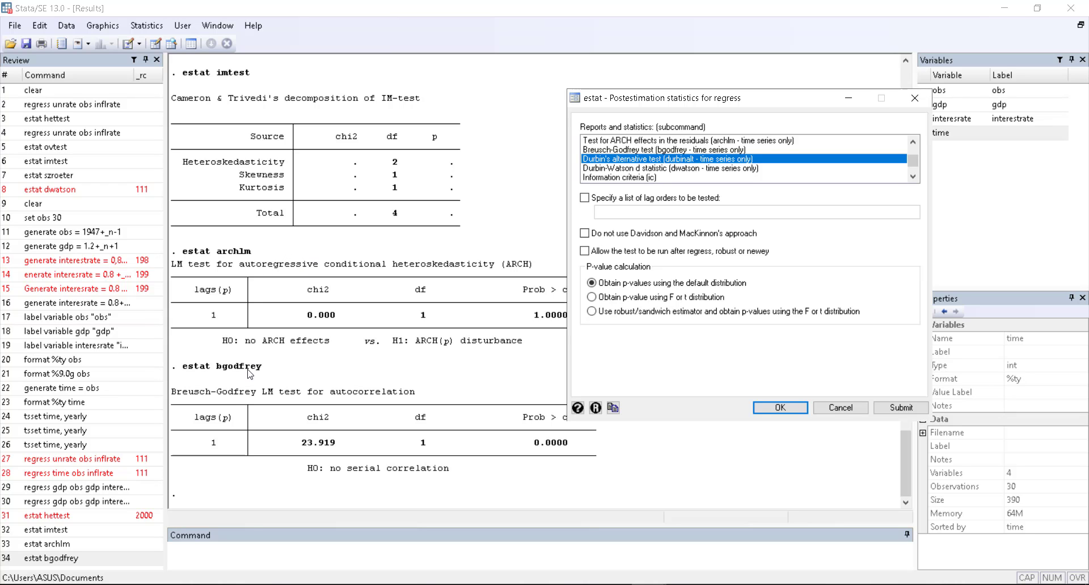
{"action": "left_click", "coordinate": [611, 168]}
{"action": "left_click", "coordinate": [892, 407]}
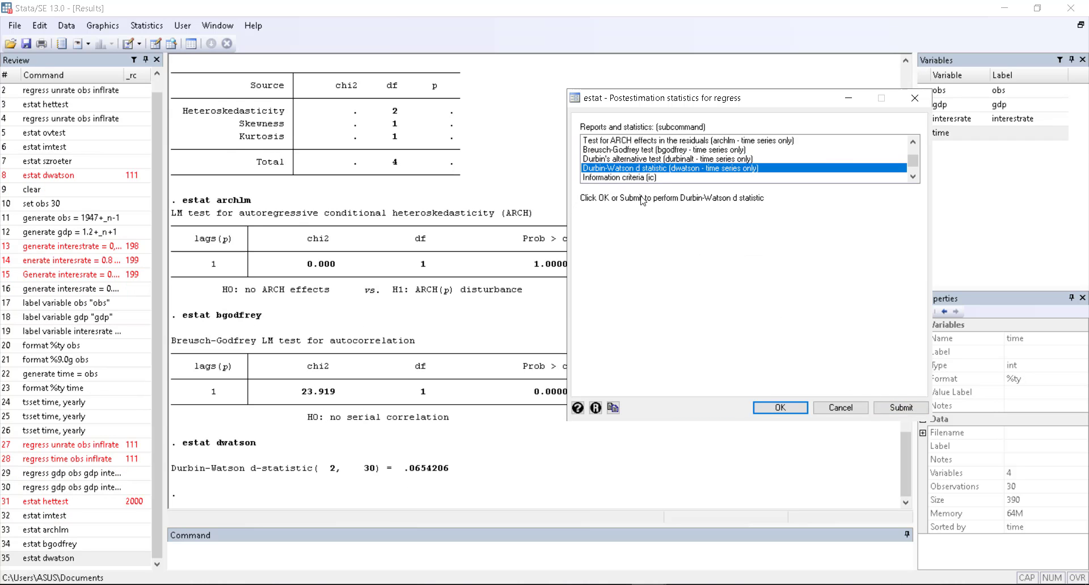
{"action": "scroll", "coordinate": [655, 179], "scroll_direction": "down", "scroll_amount": 1}
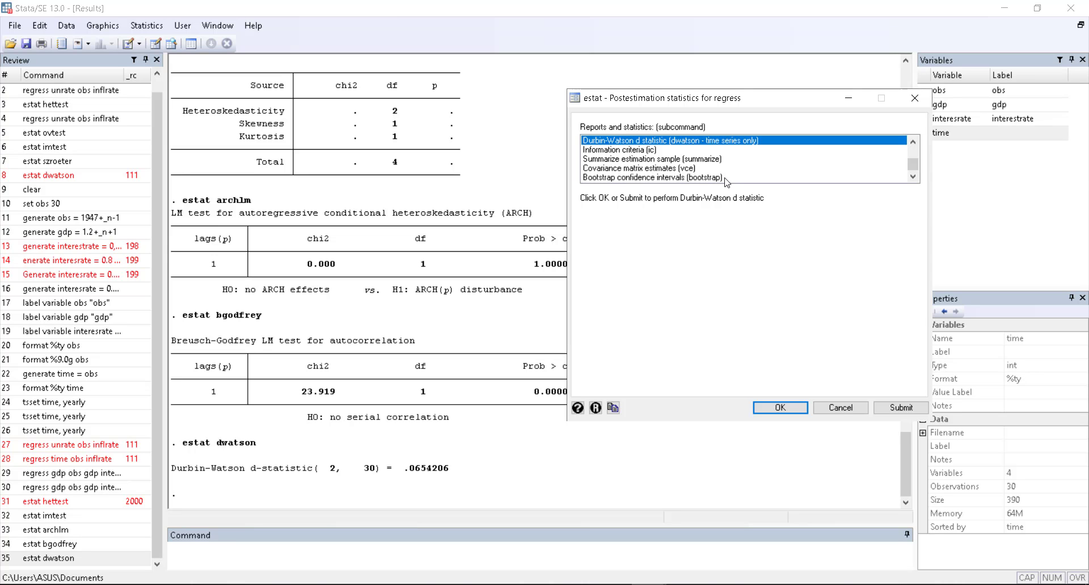
{"action": "left_click", "coordinate": [782, 408]}
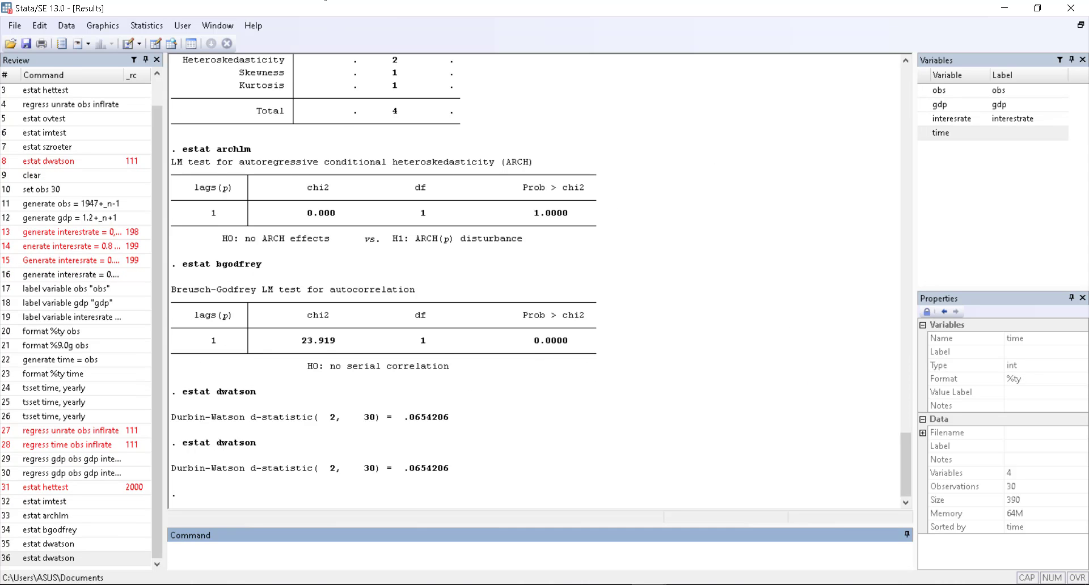
{"action": "scroll", "coordinate": [67, 268], "scroll_direction": "up", "scroll_amount": 1}
{"action": "scroll", "coordinate": [426, 228], "scroll_direction": "up", "scroll_amount": 20}
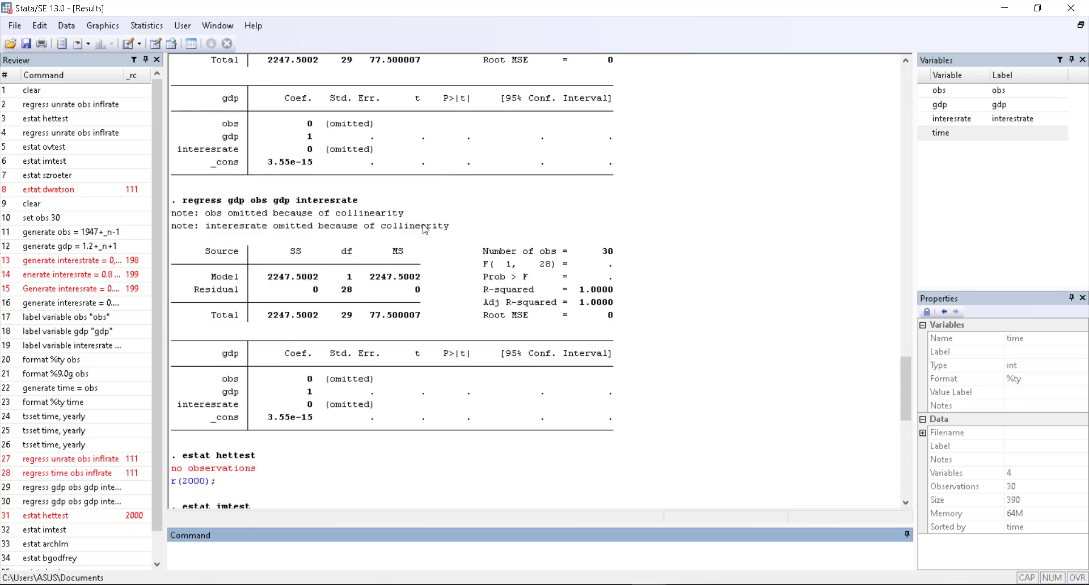
{"action": "scroll", "coordinate": [426, 228], "scroll_direction": "down", "scroll_amount": 20}
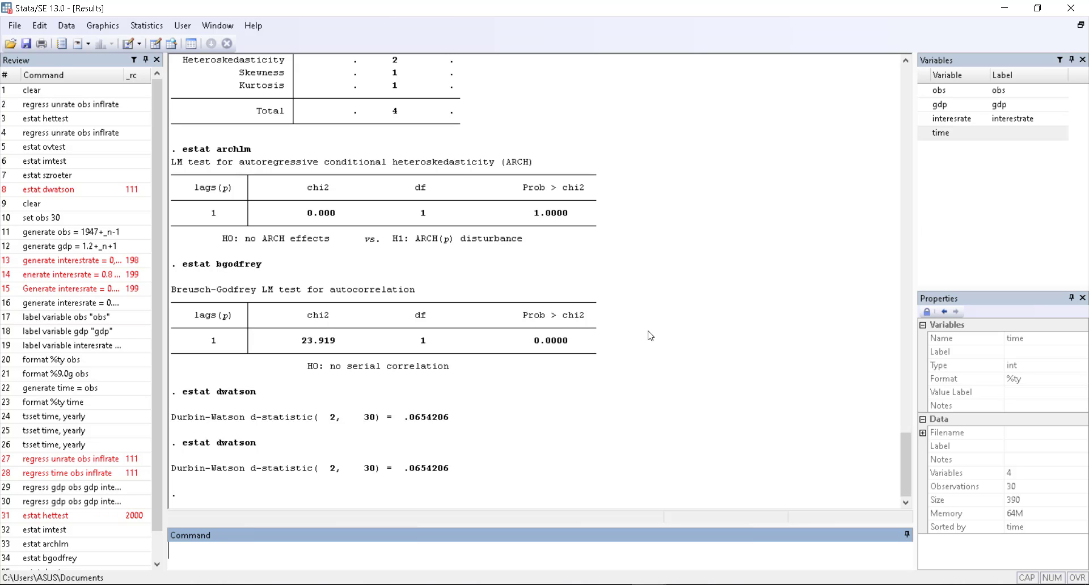
{"action": "left_click", "coordinate": [685, 584]}
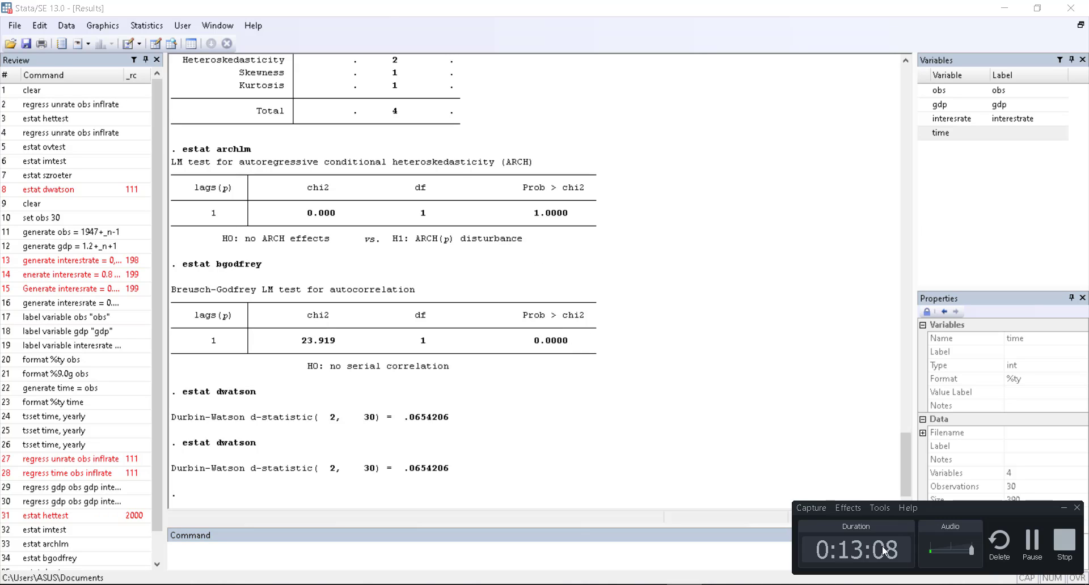
{"action": "left_click", "coordinate": [1032, 541]}
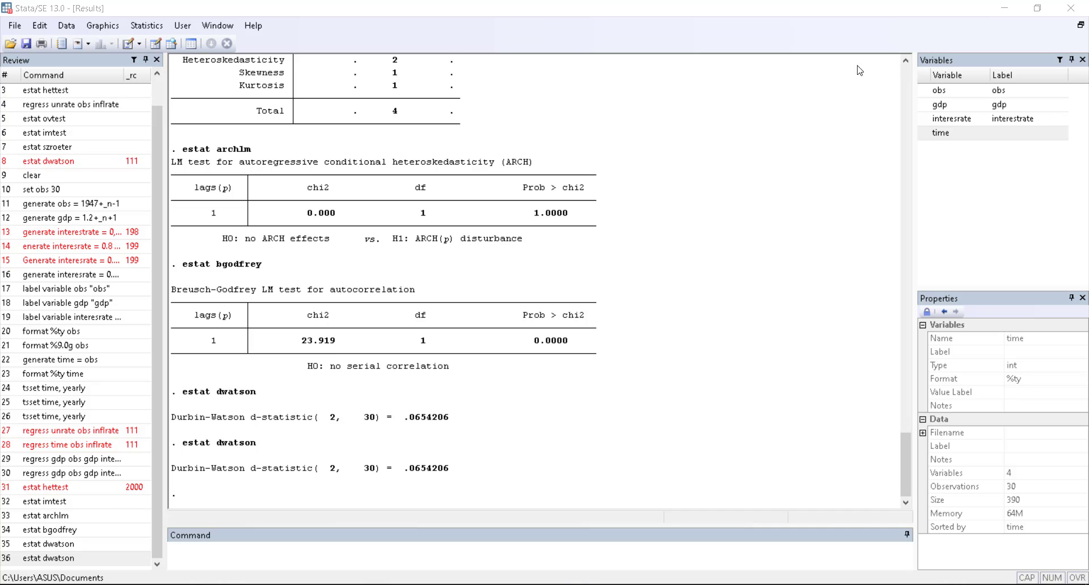
{"action": "left_click", "coordinate": [973, 91]}
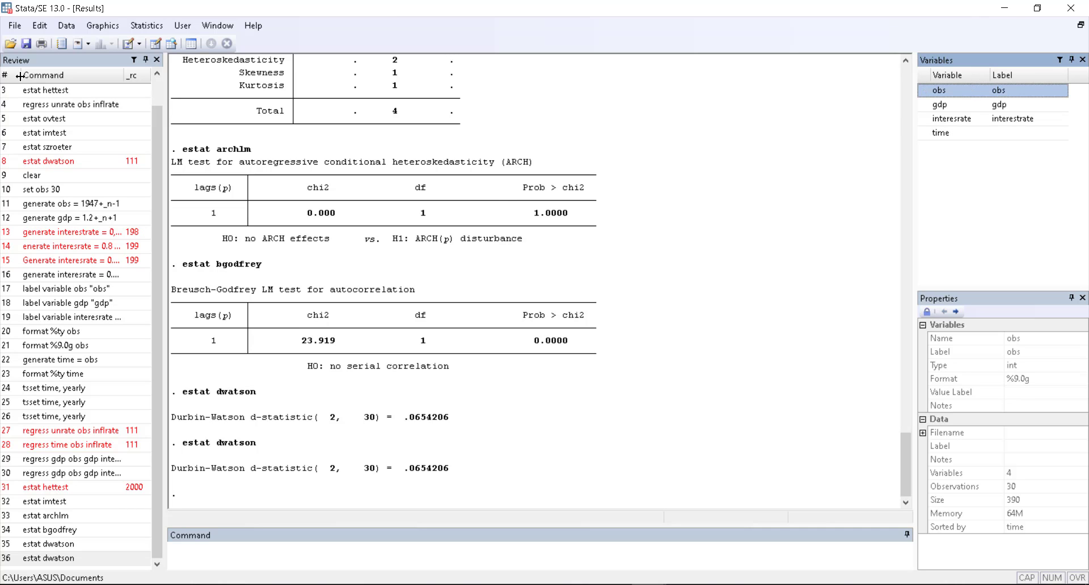
Reopen the linear regression dialog and remove obs and gdp from the independent variables, keeping only interesrate
{"action": "left_click", "coordinate": [147, 25]}
{"action": "mouse_move", "coordinate": [211, 38]}
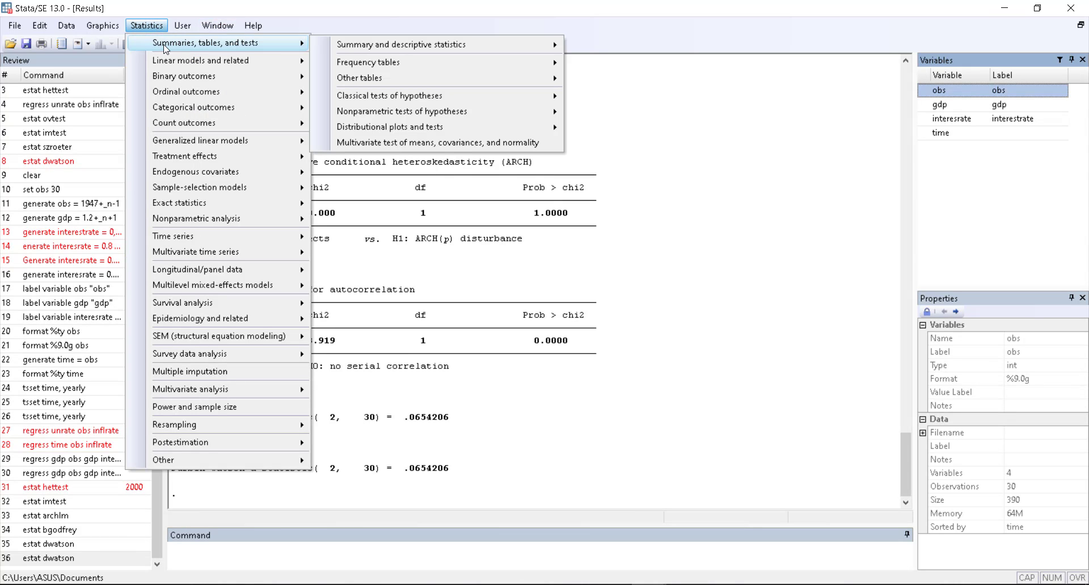
{"action": "mouse_move", "coordinate": [301, 60]}
{"action": "left_click", "coordinate": [352, 60]}
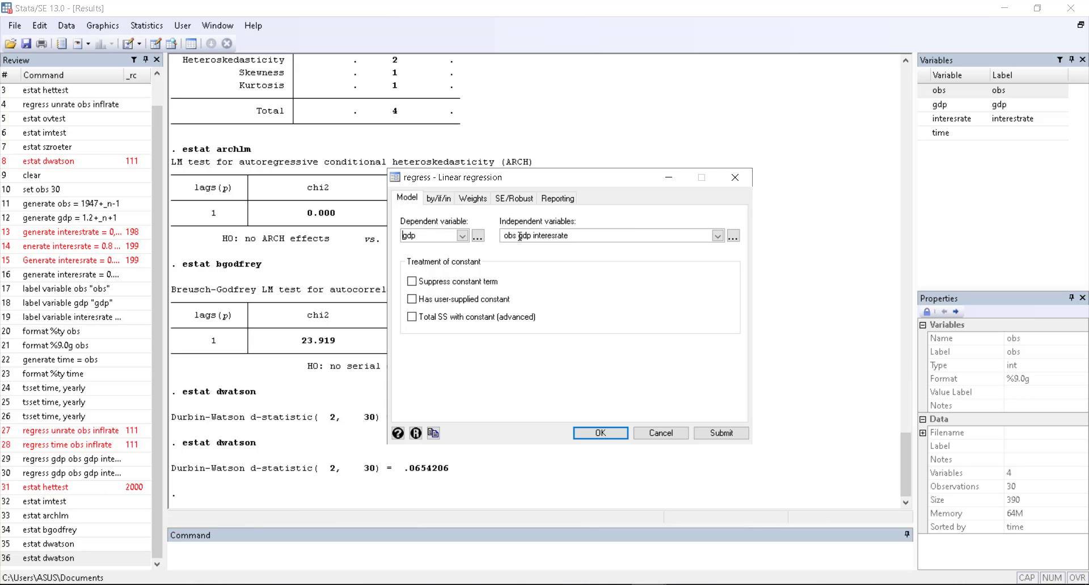
{"action": "left_click", "coordinate": [718, 235]}
{"action": "left_click", "coordinate": [517, 236]}
{"action": "key", "text": "BackSpace"}
{"action": "key", "text": "BackSpace"}
{"action": "key", "text": "BackSpace"}
{"action": "key", "text": "BackSpace"}
{"action": "left_click", "coordinate": [718, 236]}
{"action": "left_click", "coordinate": [518, 236]}
{"action": "key", "text": "BackSpace"}
{"action": "key", "text": "BackSpace"}
{"action": "key", "text": "BackSpace"}
{"action": "key", "text": "BackSpace"}
Add time to the independent variables and run the linear regression of gdp on interesrate and time
{"action": "left_click", "coordinate": [717, 237]}
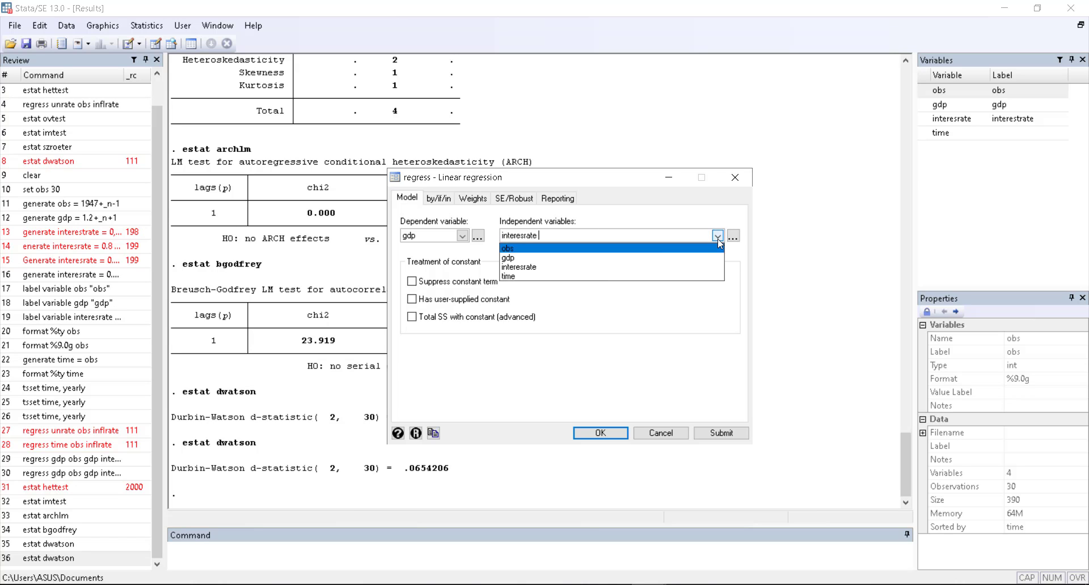
{"action": "left_click", "coordinate": [593, 277]}
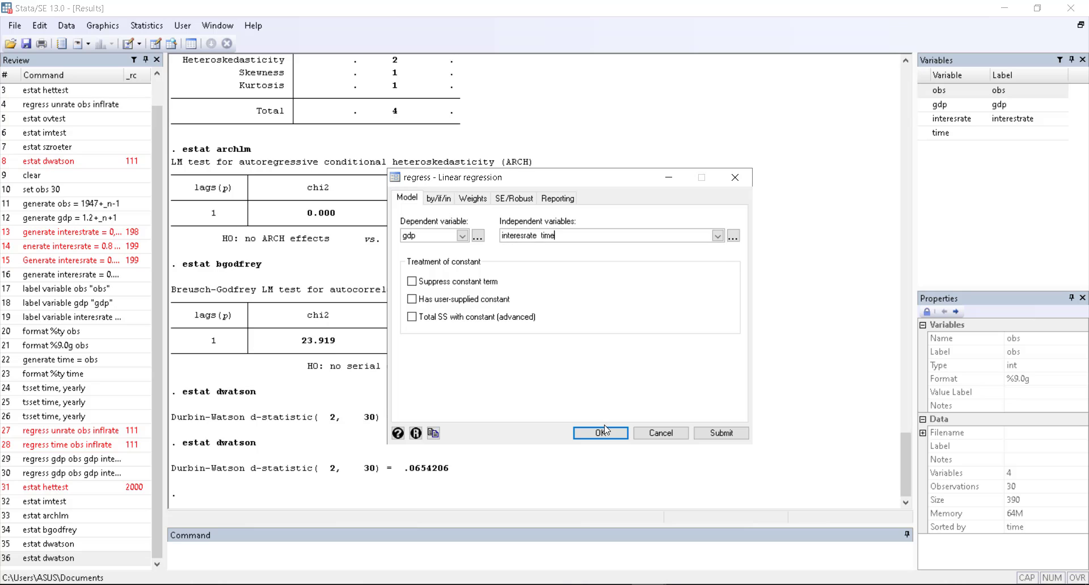
{"action": "left_click", "coordinate": [600, 432]}
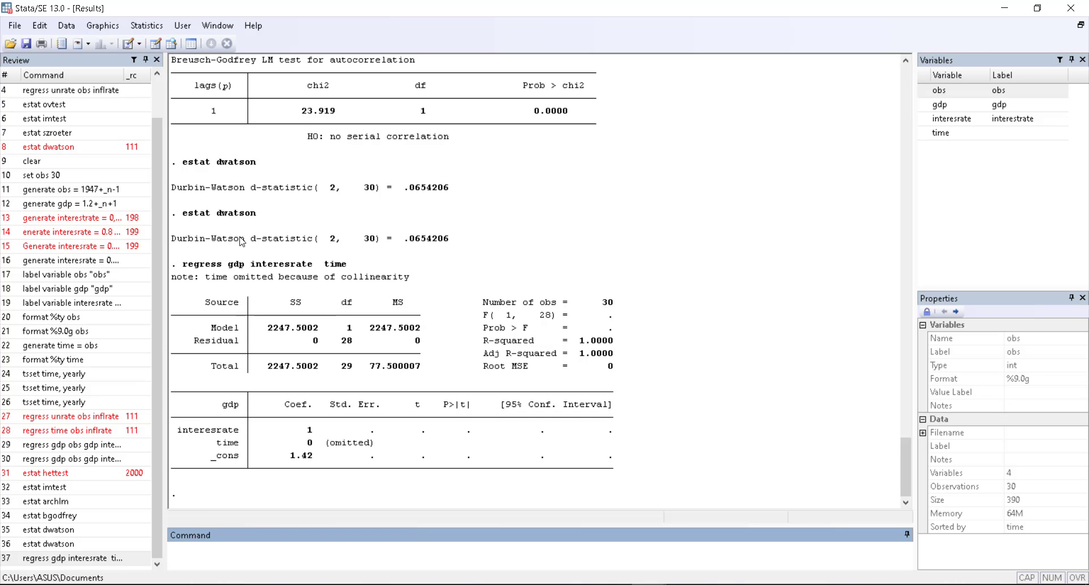
Open the postestimation specification tests and submit the Durbin-Watson d statistic for the regression of gdp on interesrate and time
{"action": "left_click", "coordinate": [103, 27]}
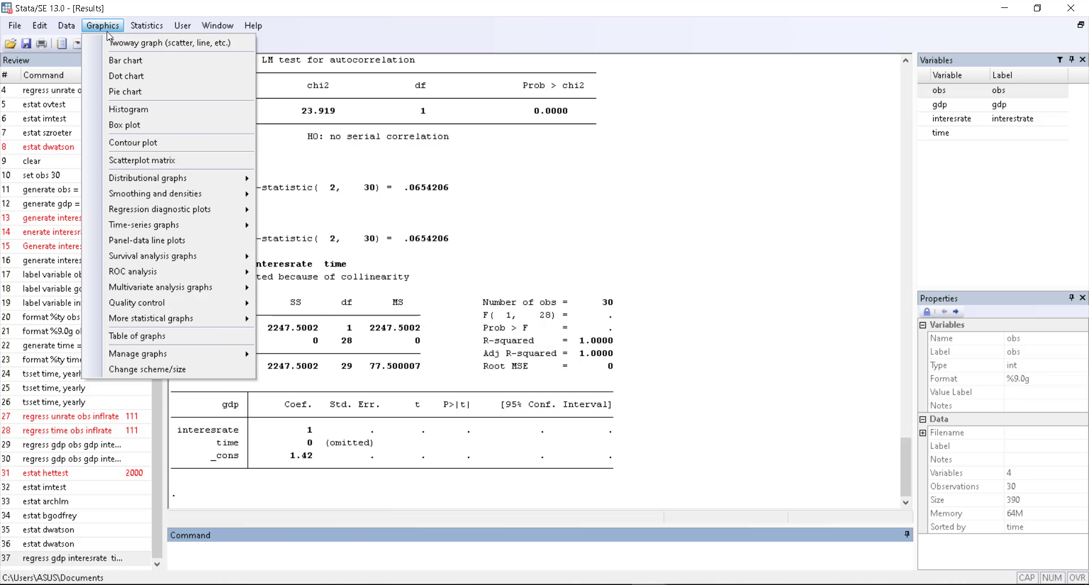
{"action": "mouse_move", "coordinate": [143, 26]}
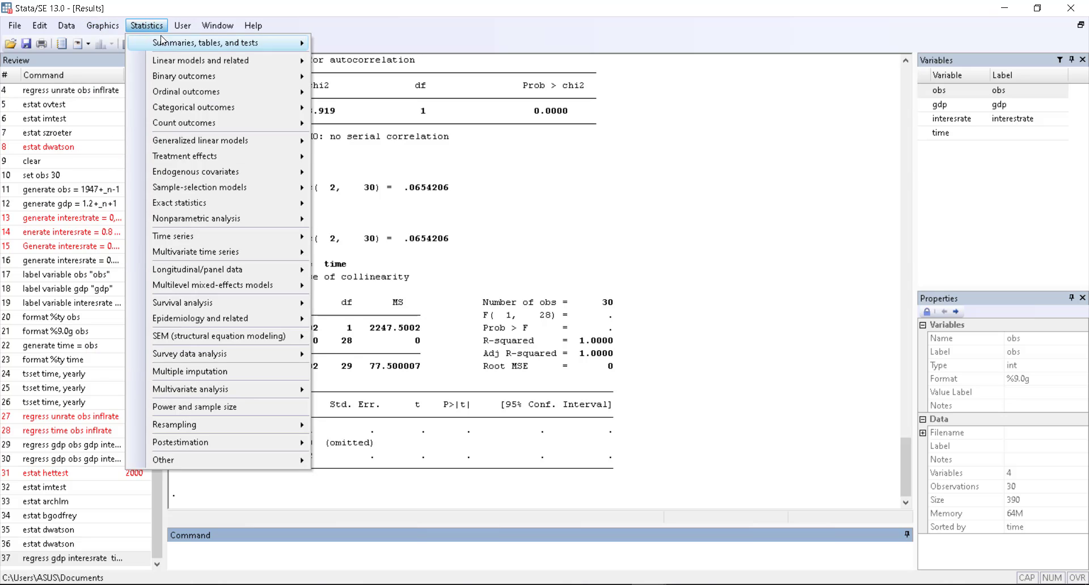
{"action": "mouse_move", "coordinate": [207, 44]}
{"action": "mouse_move", "coordinate": [375, 82]}
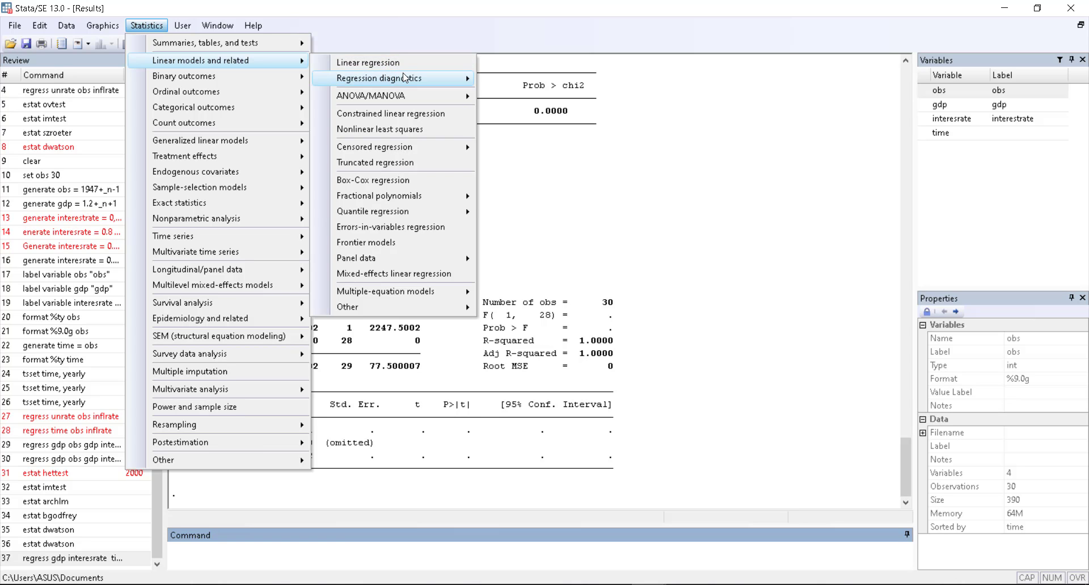
{"action": "mouse_move", "coordinate": [422, 90]}
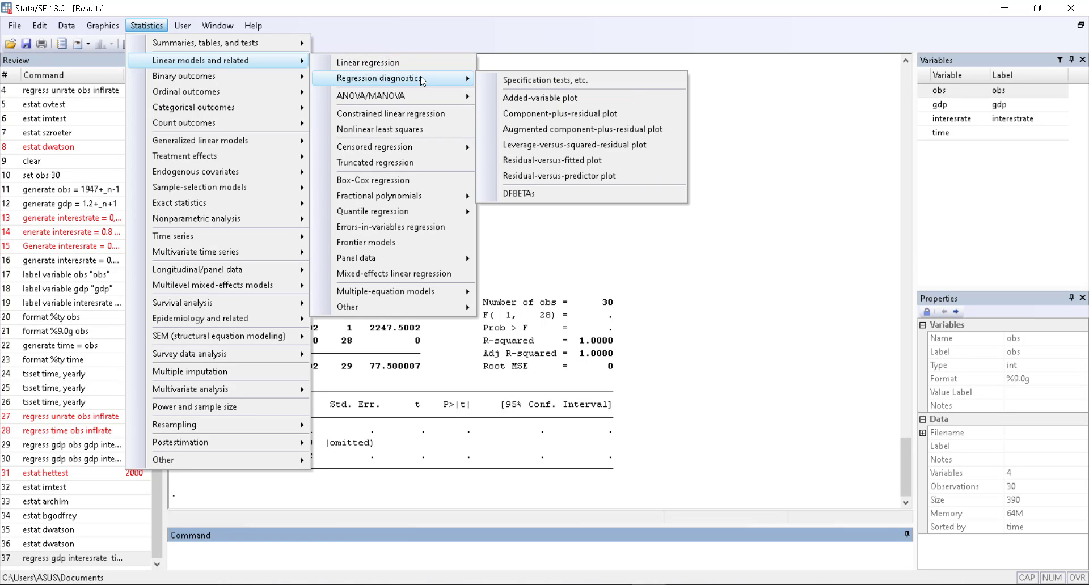
{"action": "left_click", "coordinate": [523, 85]}
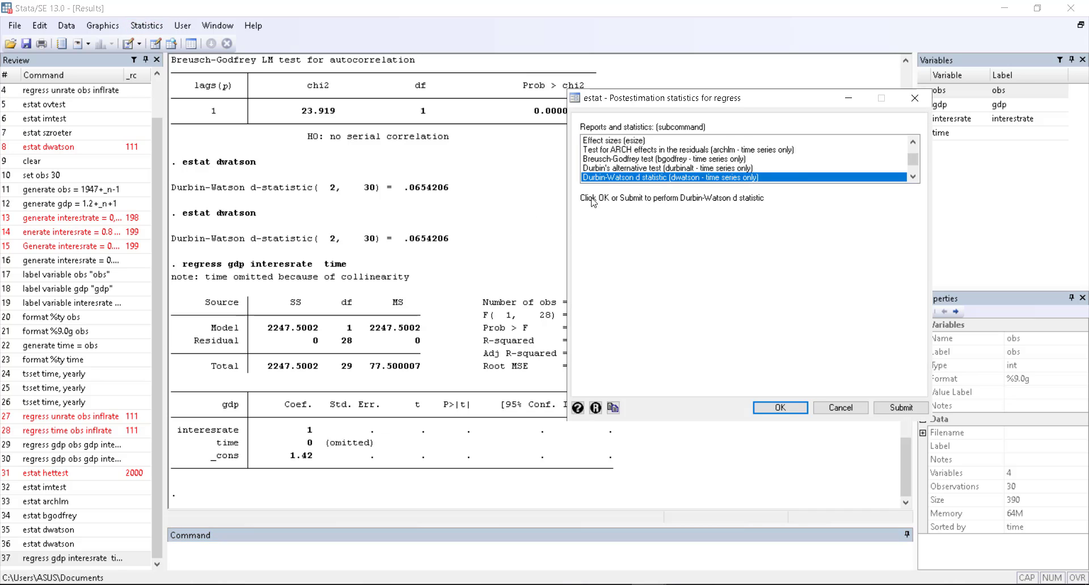
{"action": "left_click", "coordinate": [890, 408]}
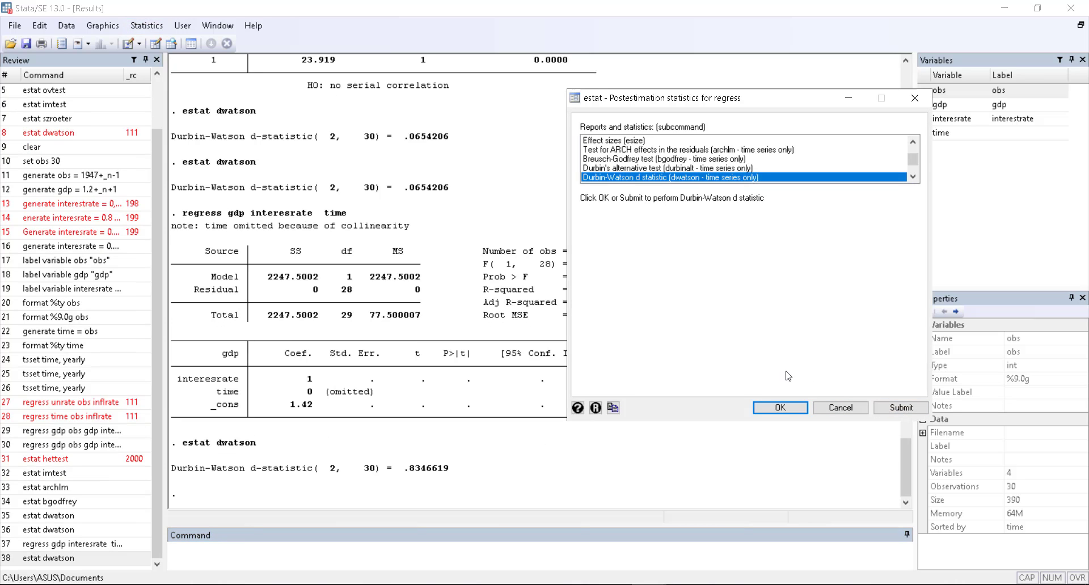
Run Durbin's alternative test, the Breusch-Godfrey test and the ARCH effects test on the gdp regression with default settings
{"action": "left_click", "coordinate": [696, 169]}
{"action": "left_click", "coordinate": [893, 410]}
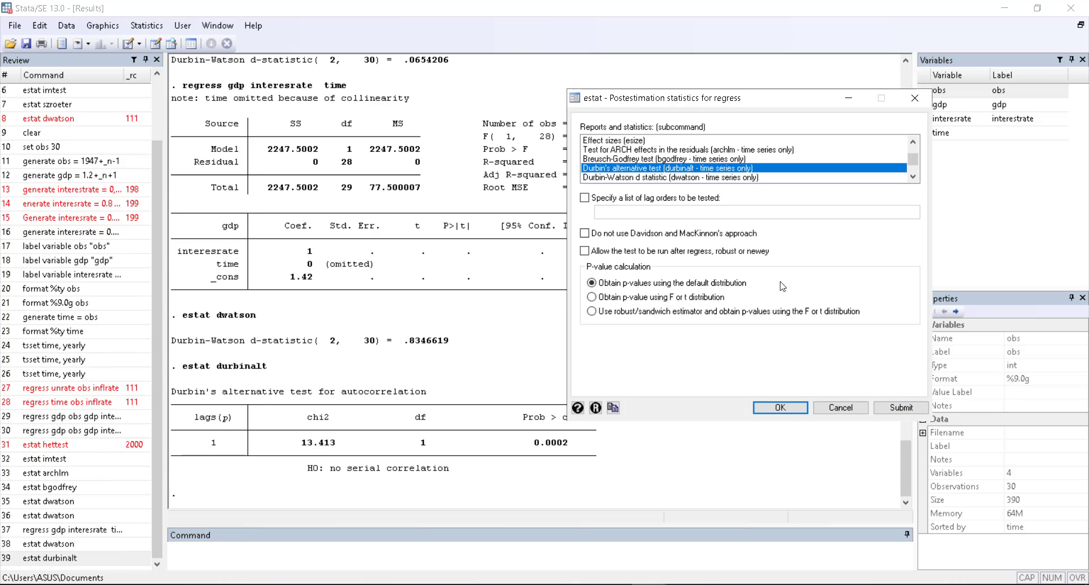
{"action": "left_click", "coordinate": [706, 160]}
{"action": "left_click", "coordinate": [894, 408]}
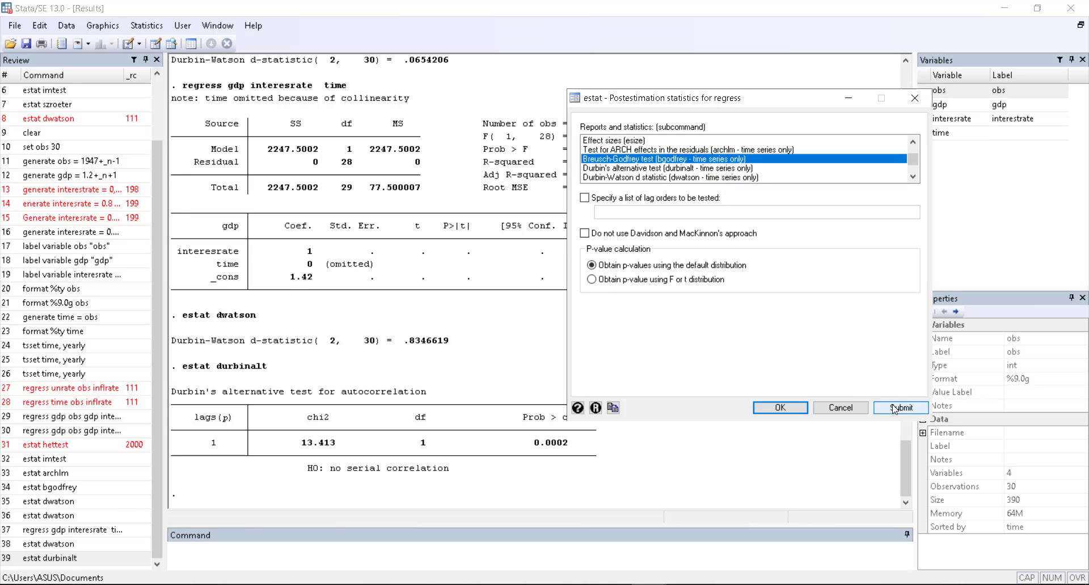
{"action": "left_click", "coordinate": [666, 150]}
{"action": "left_click", "coordinate": [898, 410]}
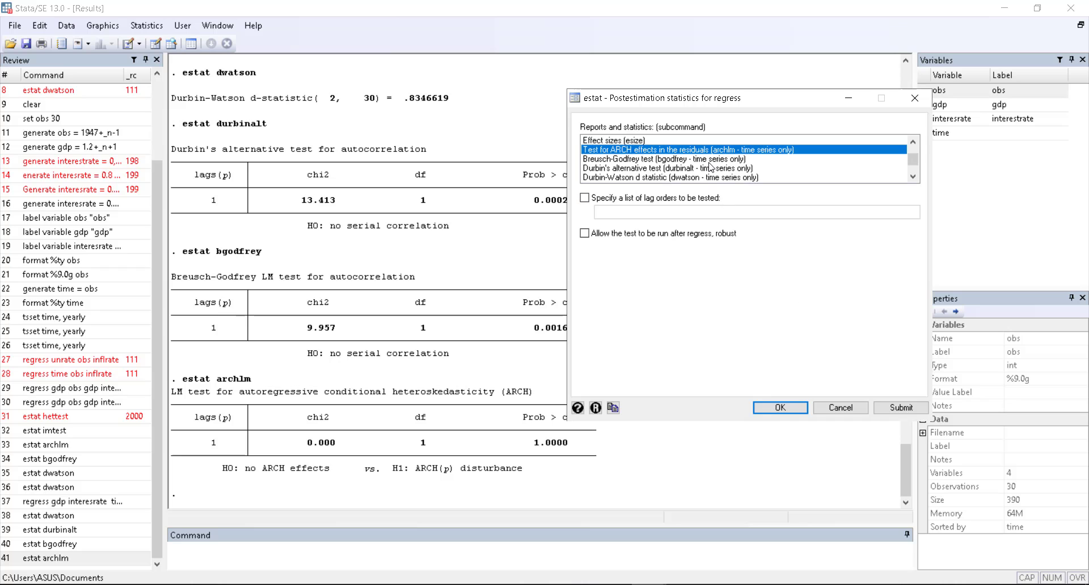
Submit the hettest, imtest and ovtest specification tests for the gdp regression, and dismiss the postestimation dialog
{"action": "scroll", "coordinate": [703, 162], "scroll_direction": "down", "scroll_amount": 2}
{"action": "left_click", "coordinate": [638, 140]}
{"action": "left_click", "coordinate": [897, 408]}
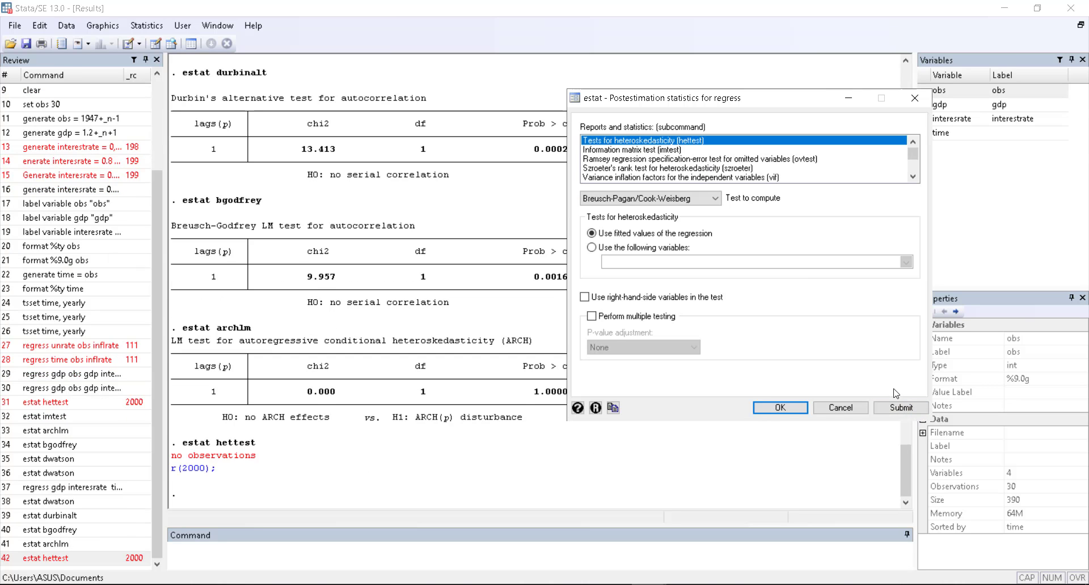
{"action": "left_click", "coordinate": [639, 159]}
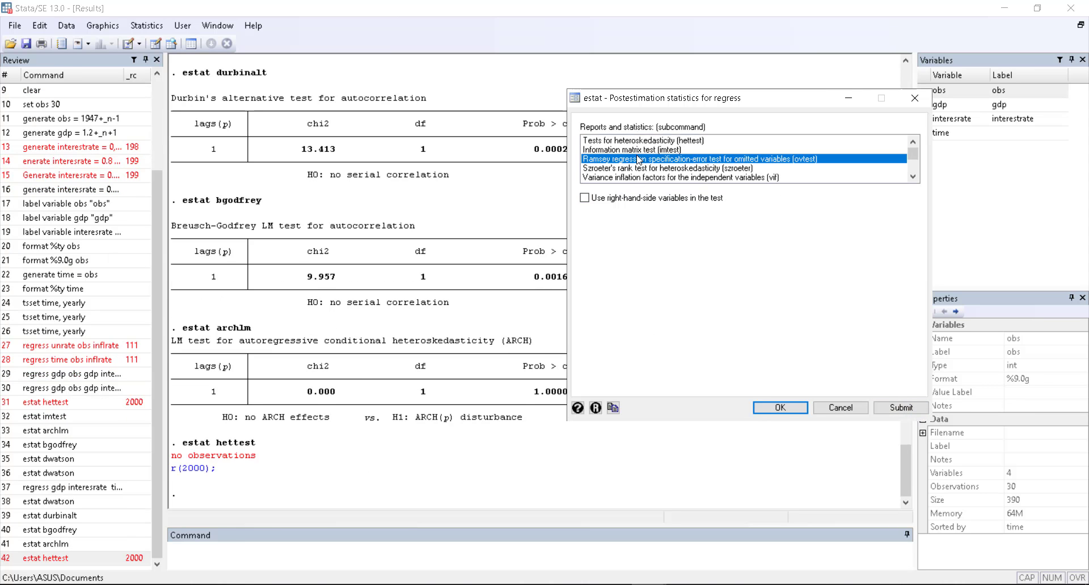
{"action": "left_click", "coordinate": [639, 151]}
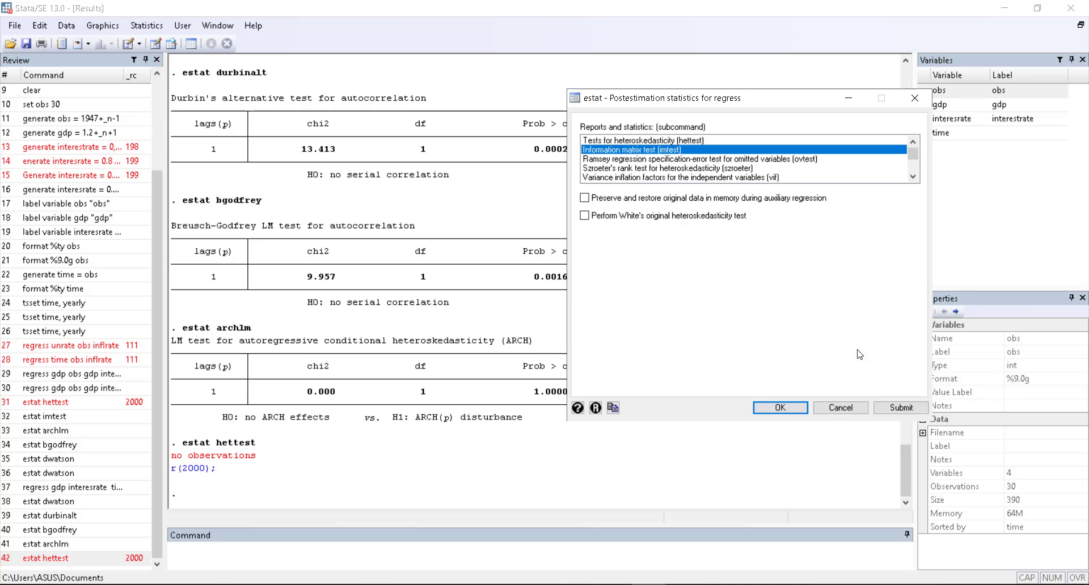
{"action": "left_click", "coordinate": [888, 409]}
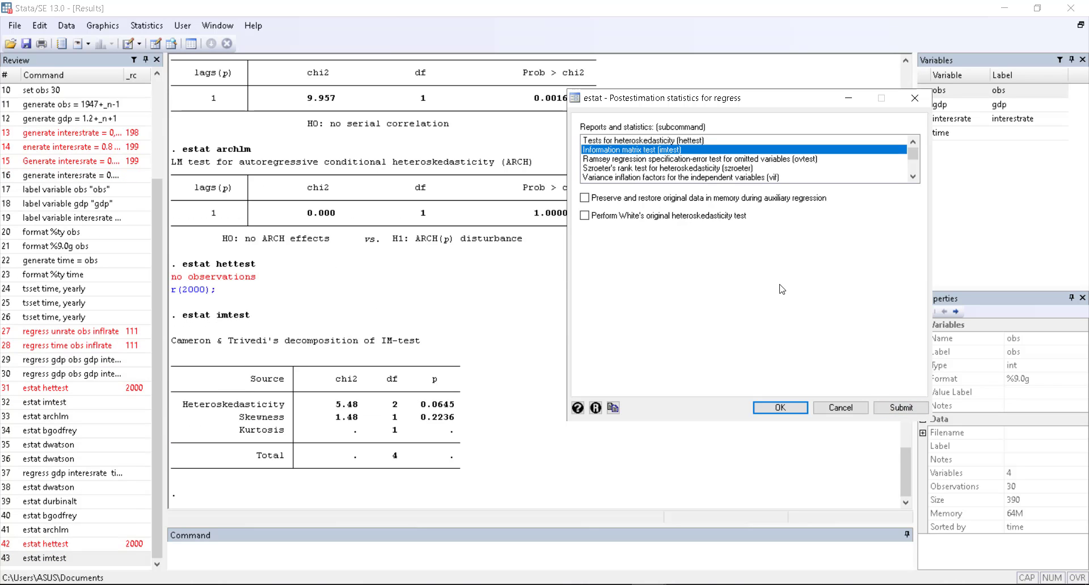
{"action": "left_click", "coordinate": [690, 159]}
{"action": "left_click", "coordinate": [895, 411]}
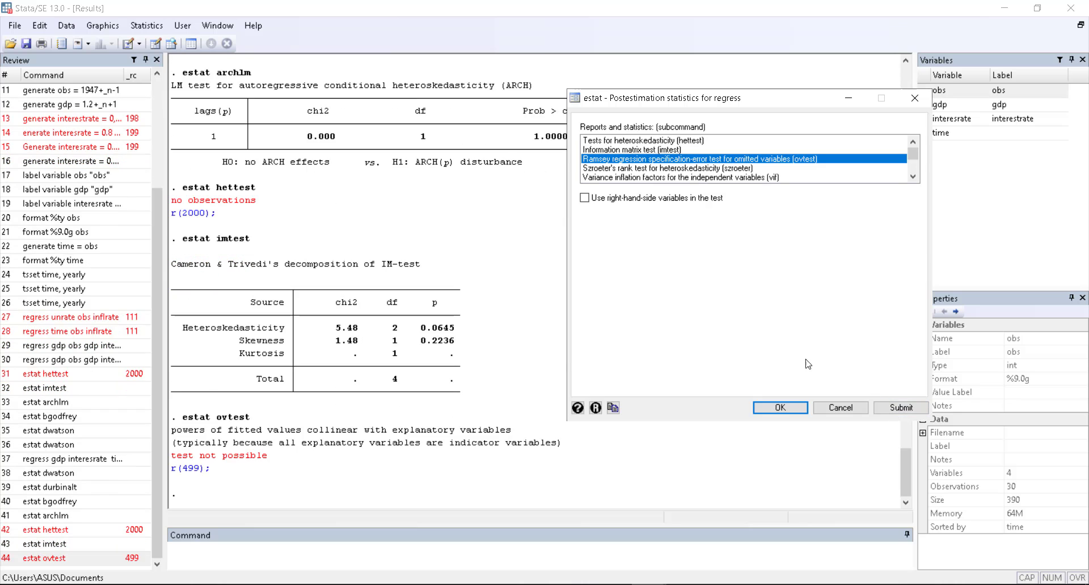
{"action": "left_click", "coordinate": [239, 463]}
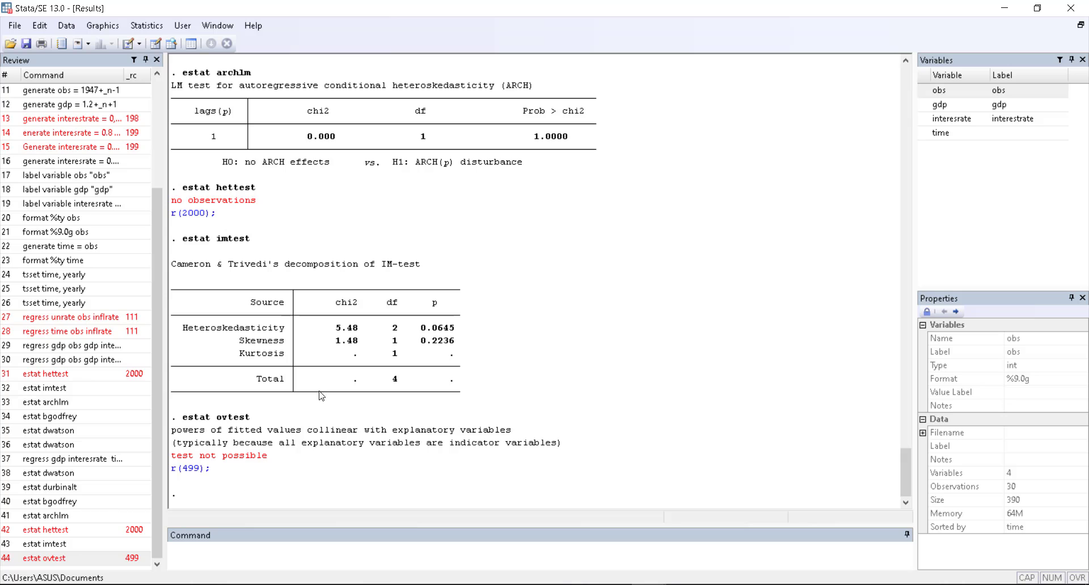
{"action": "scroll", "coordinate": [436, 353], "scroll_direction": "up", "scroll_amount": 2}
{"action": "scroll", "coordinate": [437, 353], "scroll_direction": "down", "scroll_amount": 2}
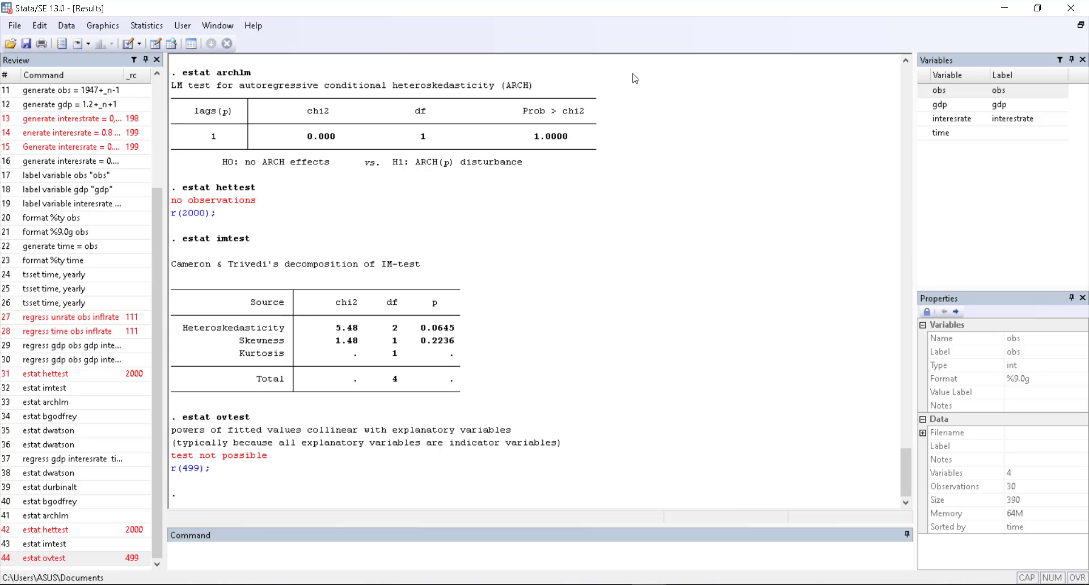
{"action": "left_click", "coordinate": [684, 584]}
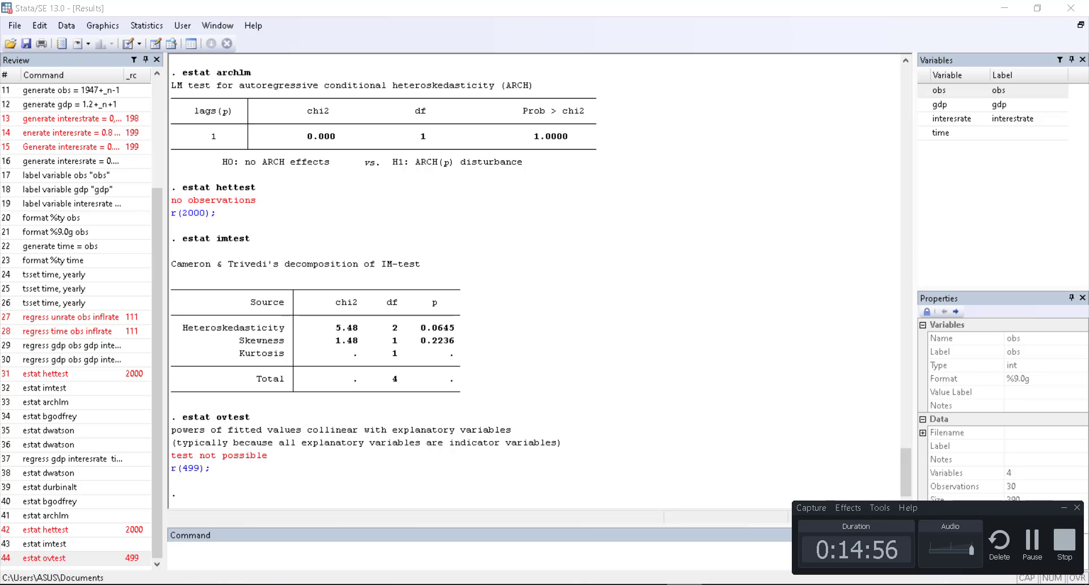
{"action": "left_click", "coordinate": [1040, 544]}
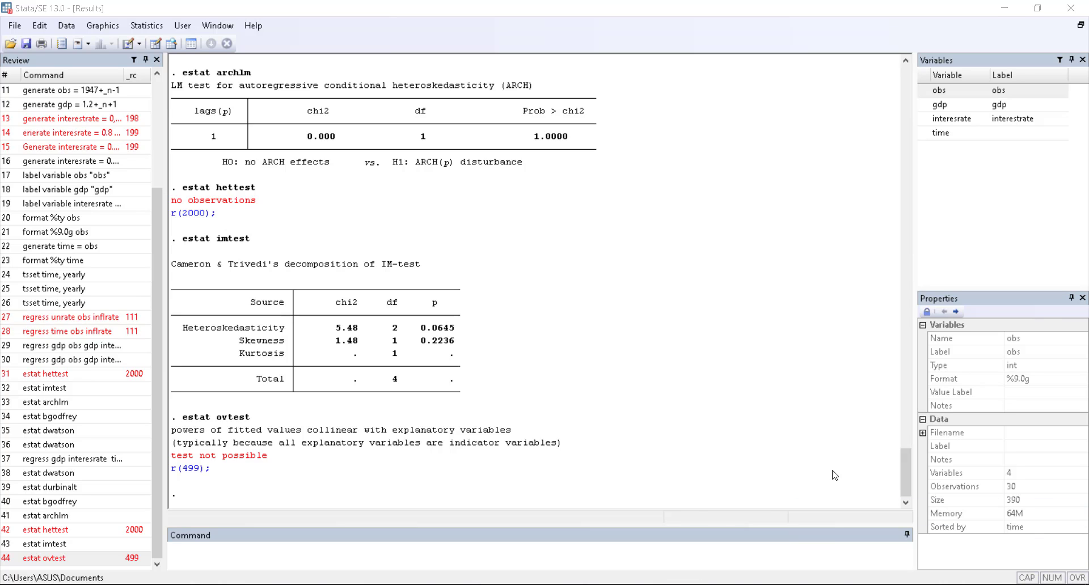
Review the UJI3.do do-file alongside the command history and test results, and close the Do-file Editor
{"action": "mouse_move", "coordinate": [684, 584]}
{"action": "left_click", "coordinate": [692, 547]}
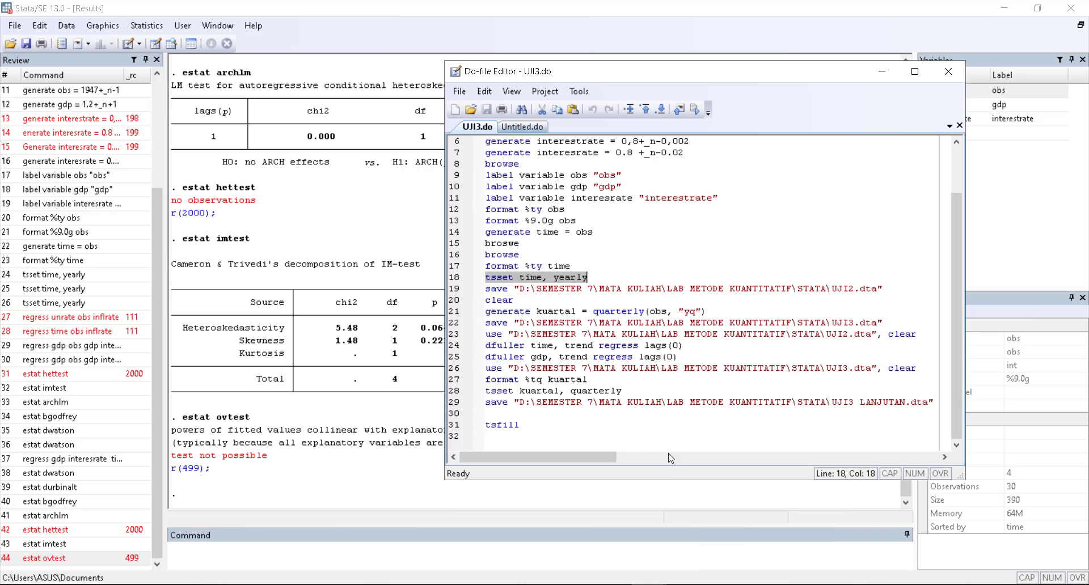
{"action": "scroll", "coordinate": [661, 341], "scroll_direction": "up", "scroll_amount": 2}
{"action": "scroll", "coordinate": [661, 341], "scroll_direction": "down", "scroll_amount": 2}
{"action": "scroll", "coordinate": [59, 269], "scroll_direction": "up", "scroll_amount": 4}
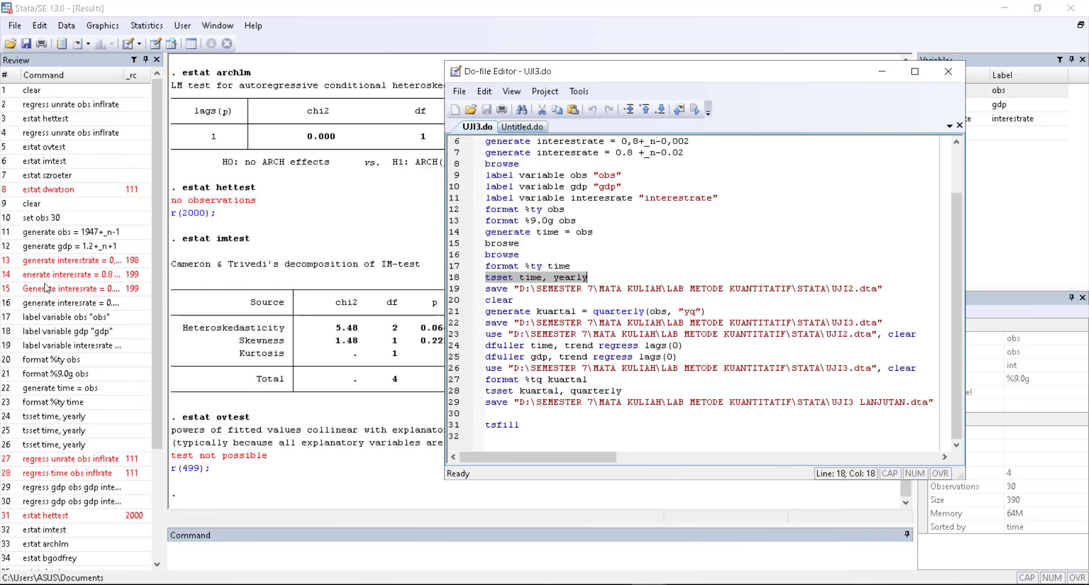
{"action": "scroll", "coordinate": [46, 285], "scroll_direction": "down", "scroll_amount": 4}
{"action": "scroll", "coordinate": [266, 330], "scroll_direction": "up", "scroll_amount": 3}
{"action": "scroll", "coordinate": [55, 272], "scroll_direction": "up", "scroll_amount": 4}
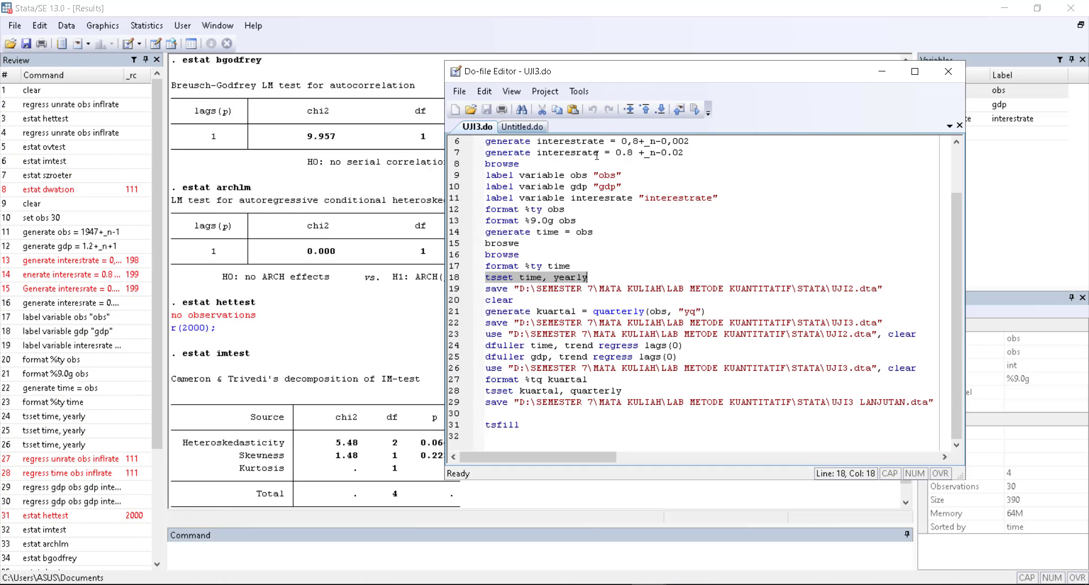
{"action": "left_click", "coordinate": [948, 70]}
{"action": "scroll", "coordinate": [470, 251], "scroll_direction": "down", "scroll_amount": 3}
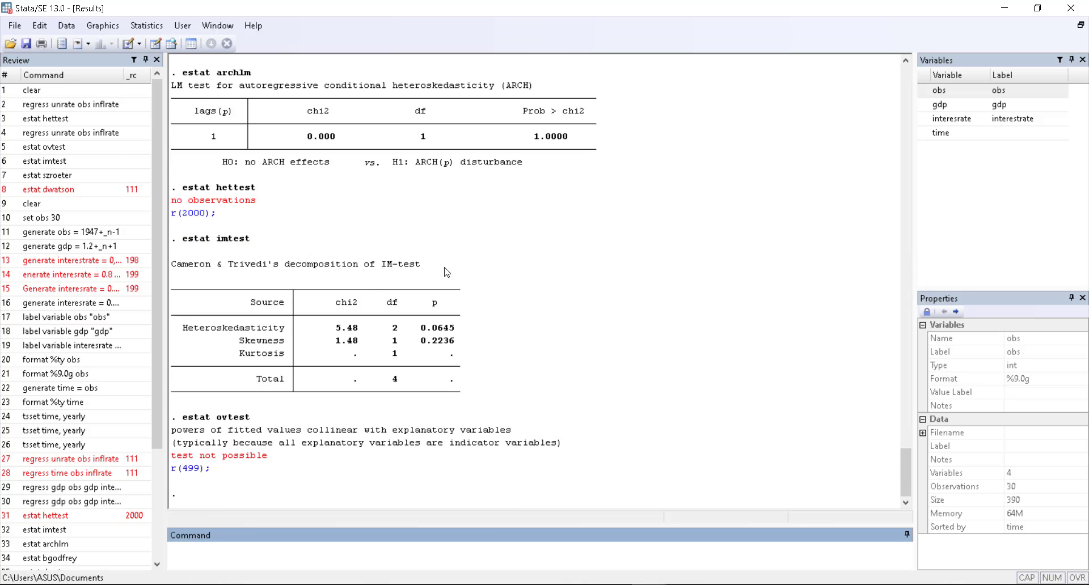
{"action": "scroll", "coordinate": [67, 339], "scroll_direction": "down", "scroll_amount": 4}
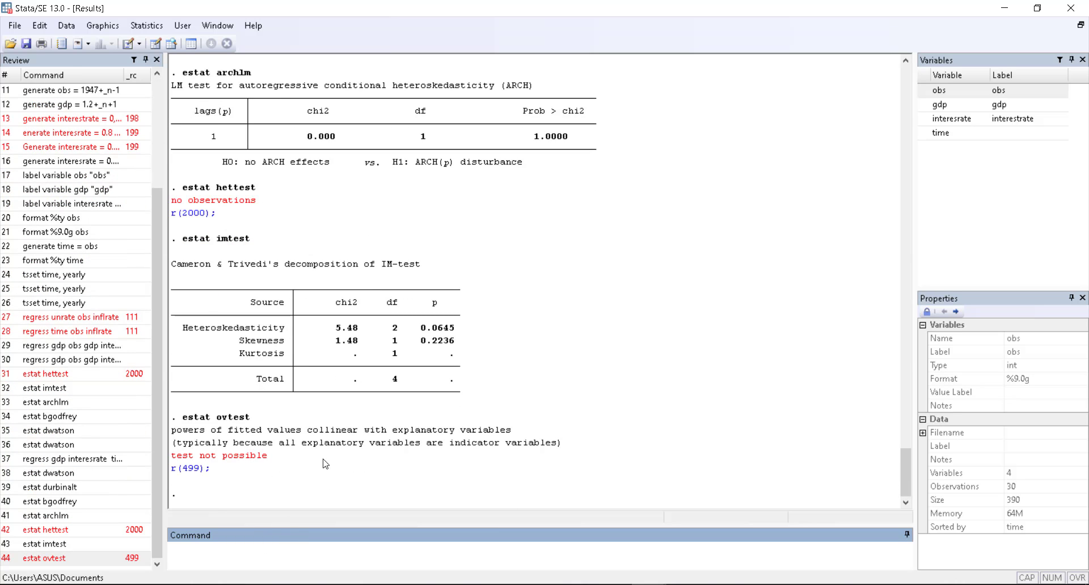
Clear the data from memory and open the dataset CROSSESCTION.dta from the STATA folder
{"action": "key", "text": "Return"}
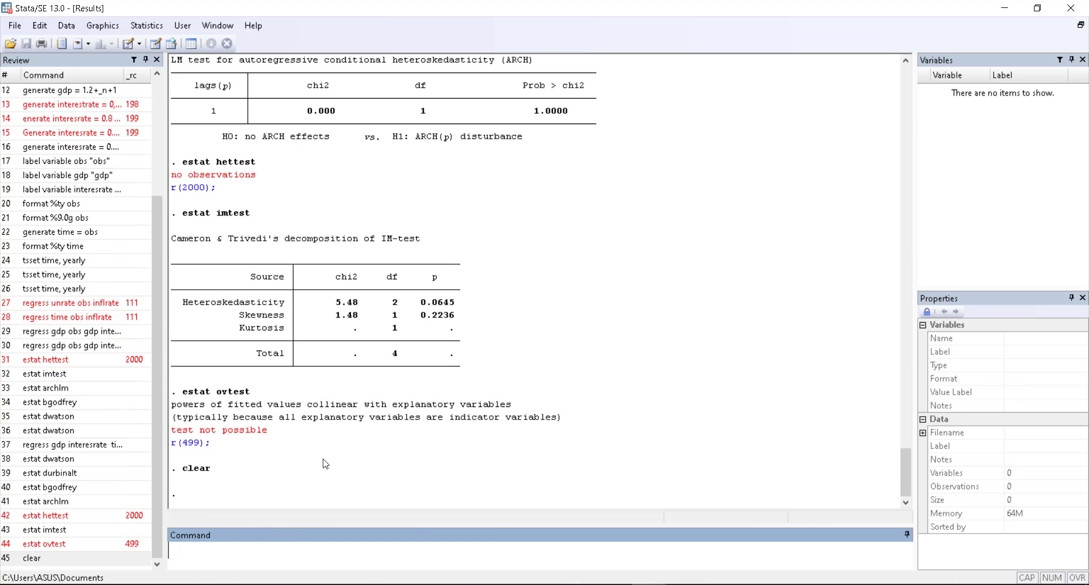
{"action": "left_click", "coordinate": [10, 43]}
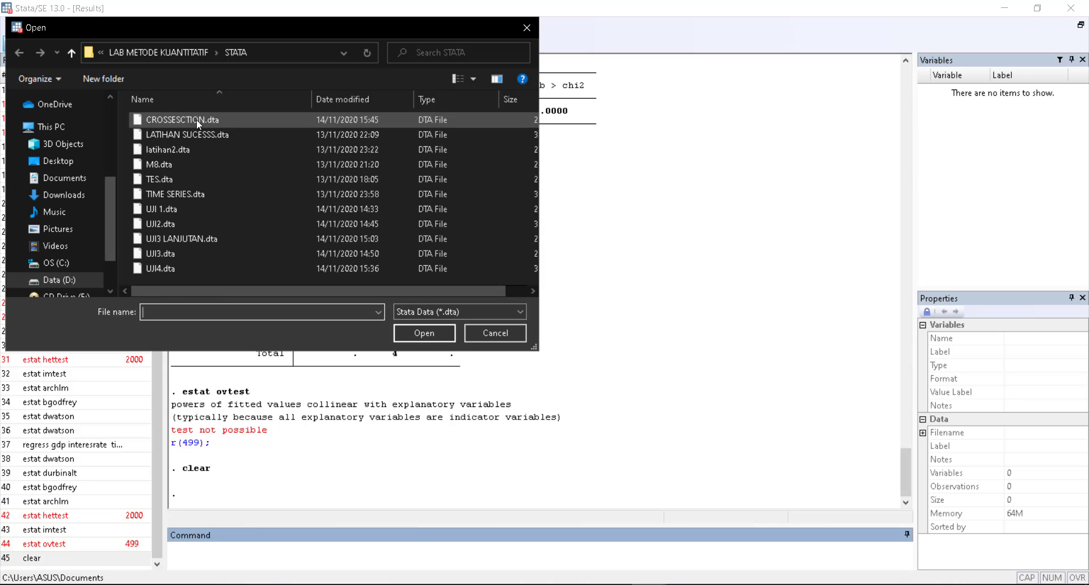
{"action": "left_click", "coordinate": [178, 121]}
{"action": "left_click", "coordinate": [425, 338]}
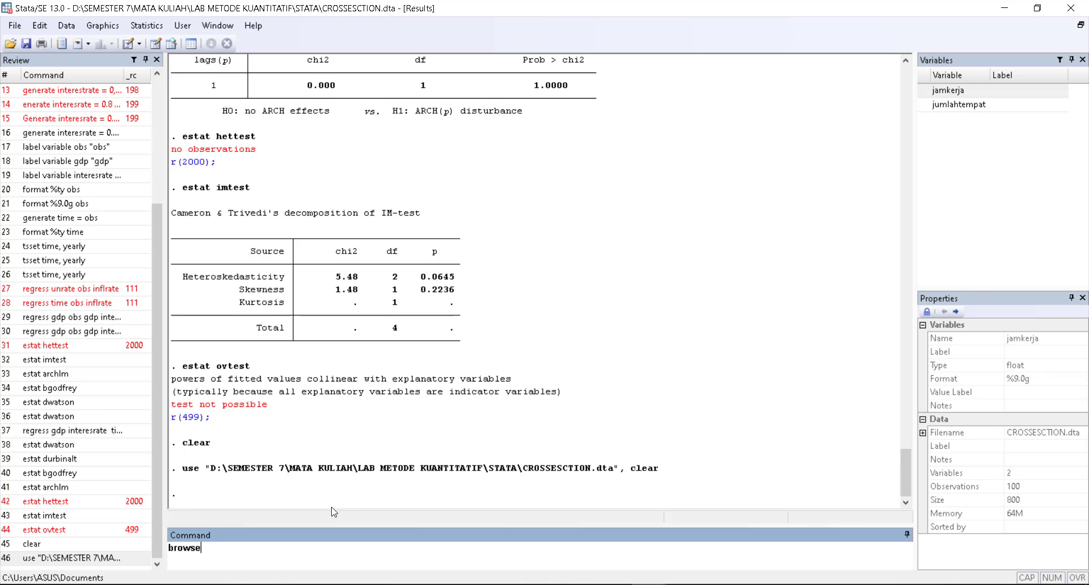
Browse the CROSSESCTION.dta data, inspect the type and format of jamkerja and jumlahtempat, and close the Data Editor
{"action": "key", "text": "Return"}
{"action": "scroll", "coordinate": [612, 220], "scroll_direction": "down", "scroll_amount": 3}
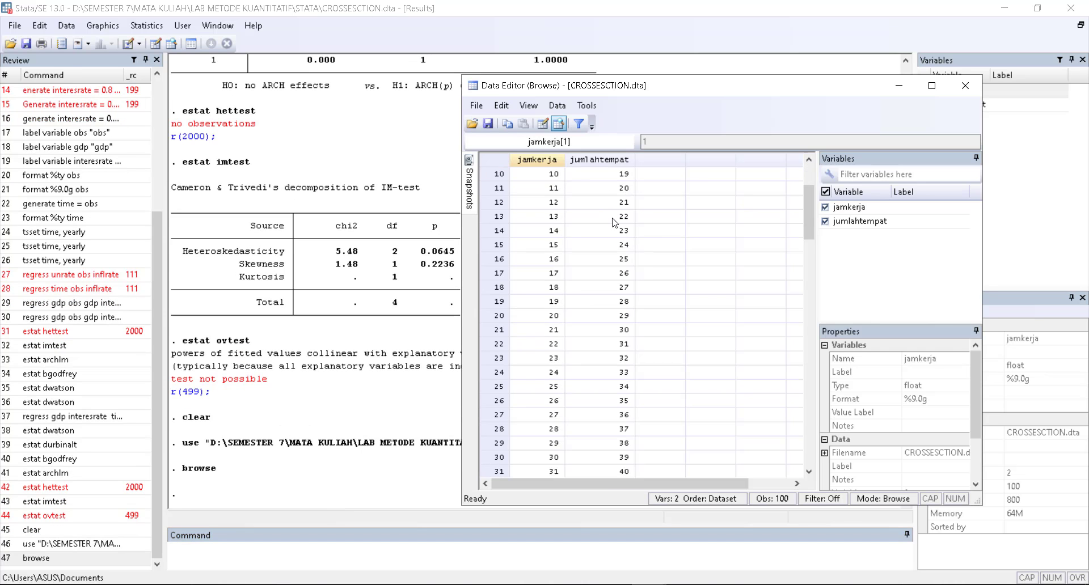
{"action": "scroll", "coordinate": [629, 241], "scroll_direction": "up", "scroll_amount": 3}
{"action": "left_click", "coordinate": [872, 210]}
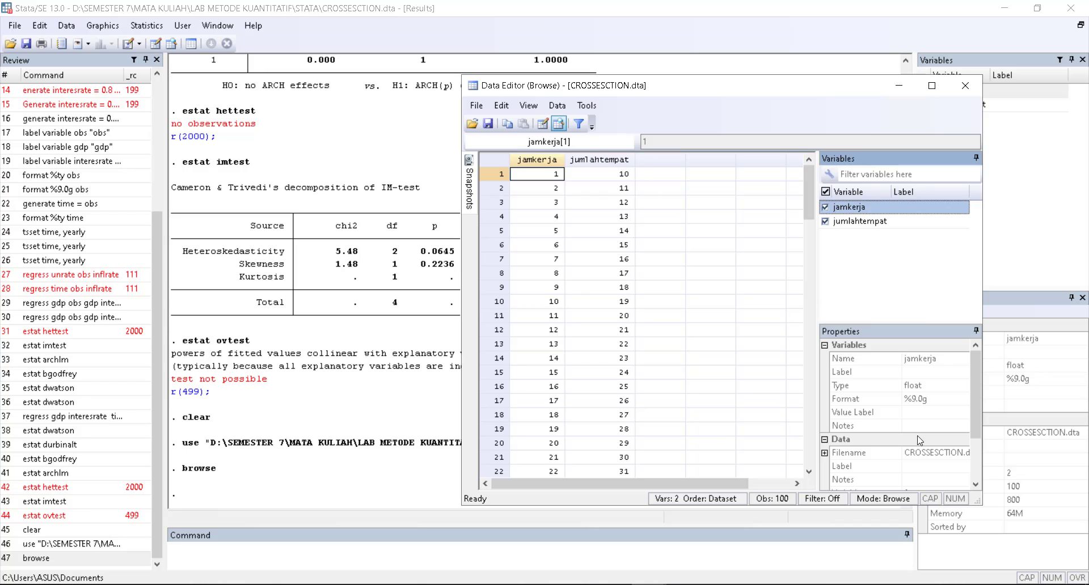
{"action": "left_click", "coordinate": [911, 386]}
{"action": "left_click", "coordinate": [928, 404]}
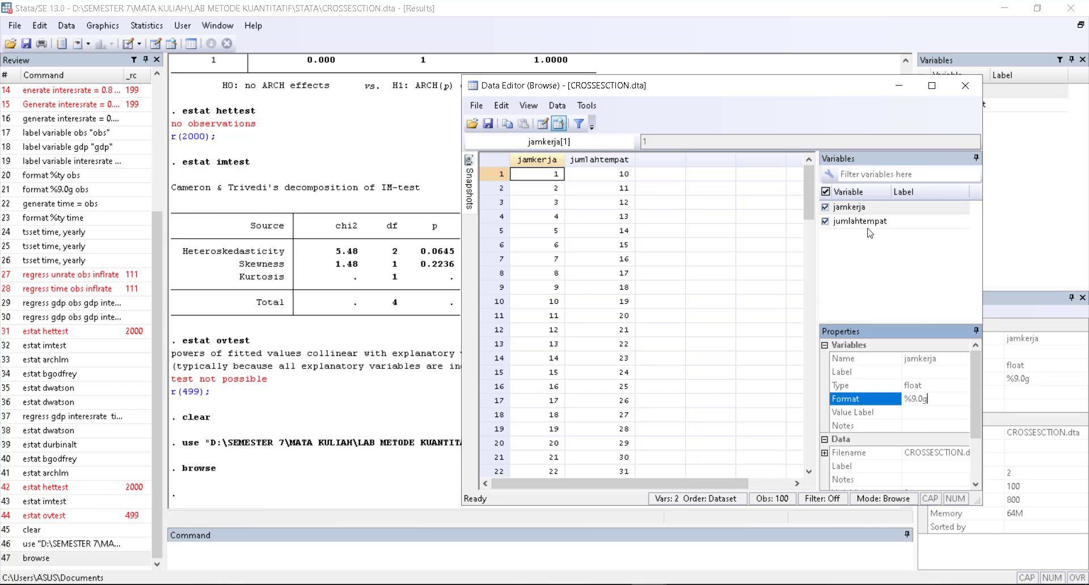
{"action": "left_click", "coordinate": [862, 221]}
{"action": "left_click", "coordinate": [923, 403]}
{"action": "left_click", "coordinate": [912, 360]}
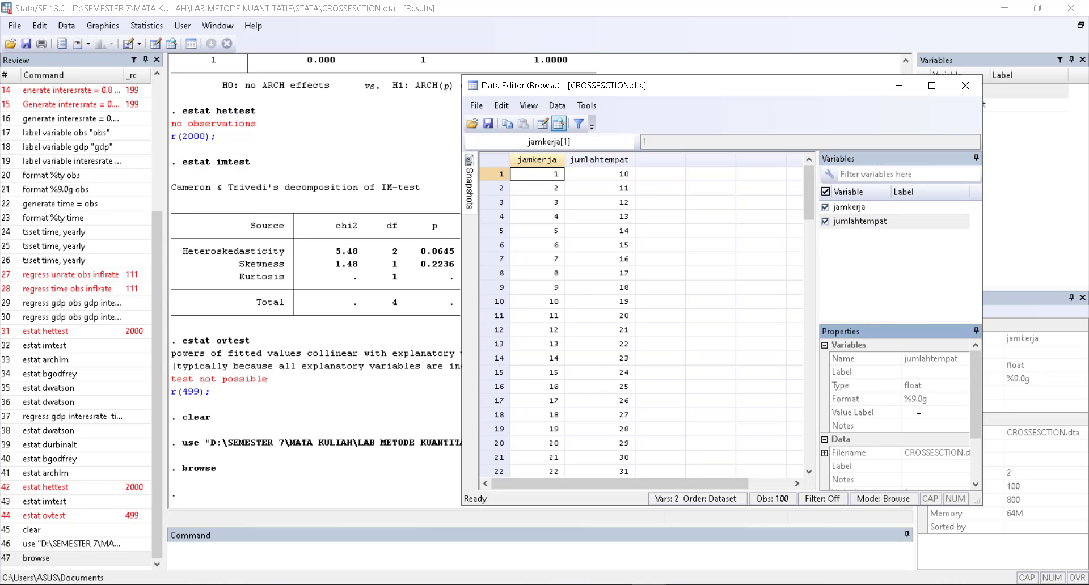
{"action": "left_click", "coordinate": [866, 208]}
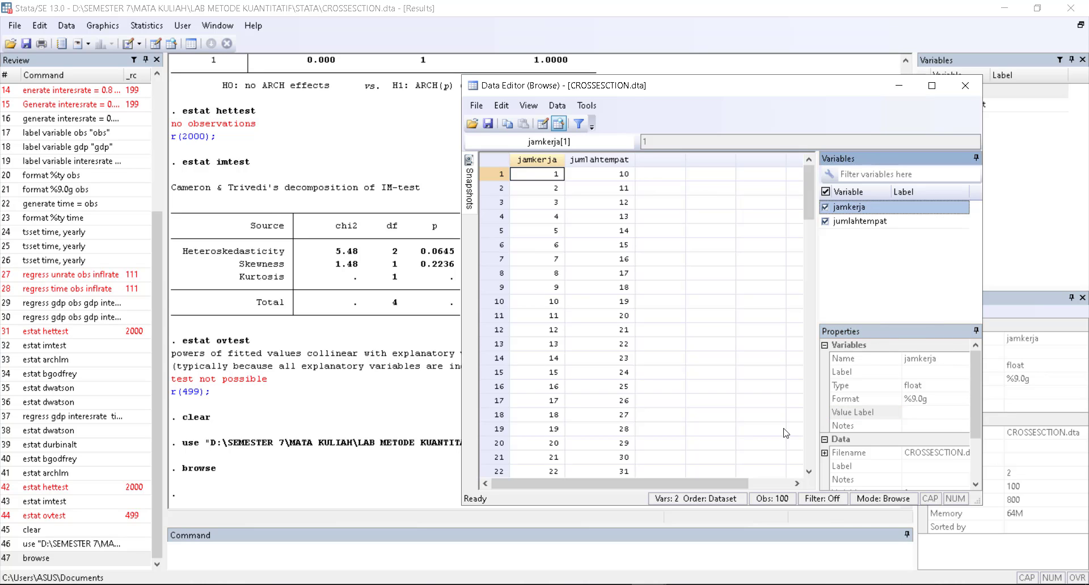
{"action": "left_click_drag", "start_coordinate": [728, 483], "coordinate": [770, 484]}
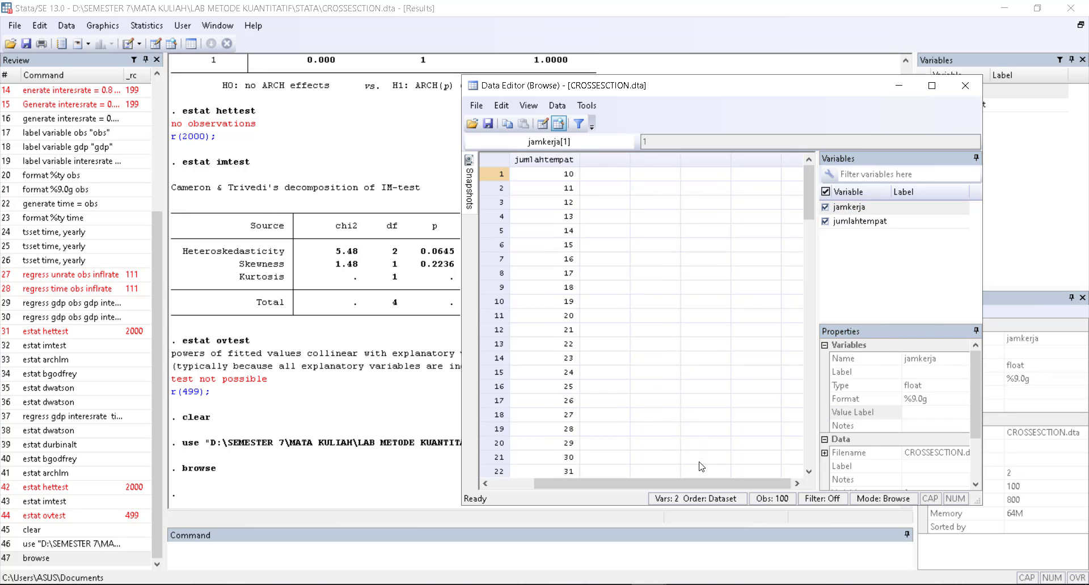
{"action": "left_click_drag", "start_coordinate": [702, 483], "coordinate": [659, 483]}
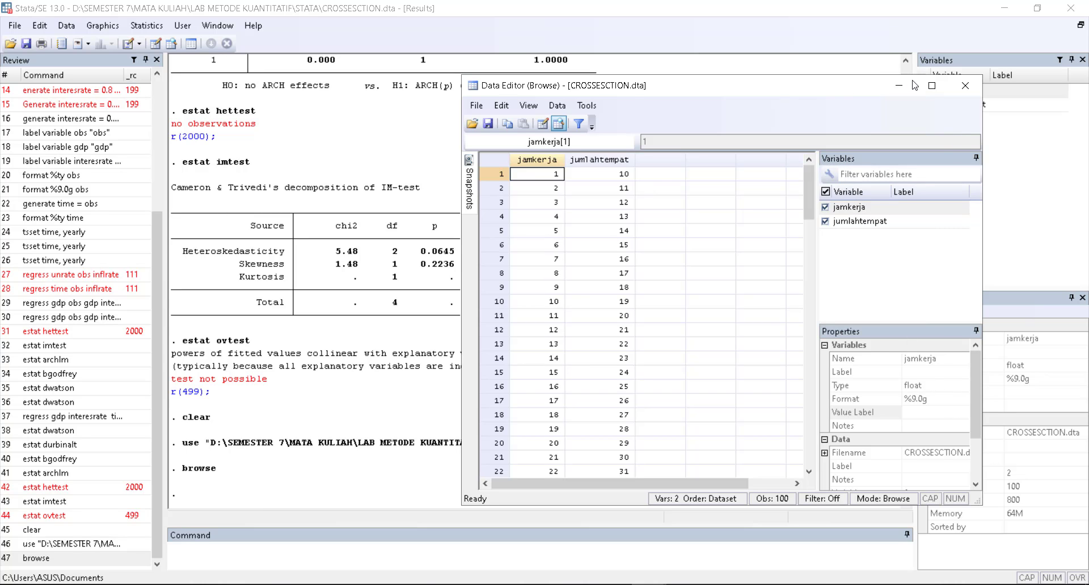
{"action": "left_click", "coordinate": [965, 85]}
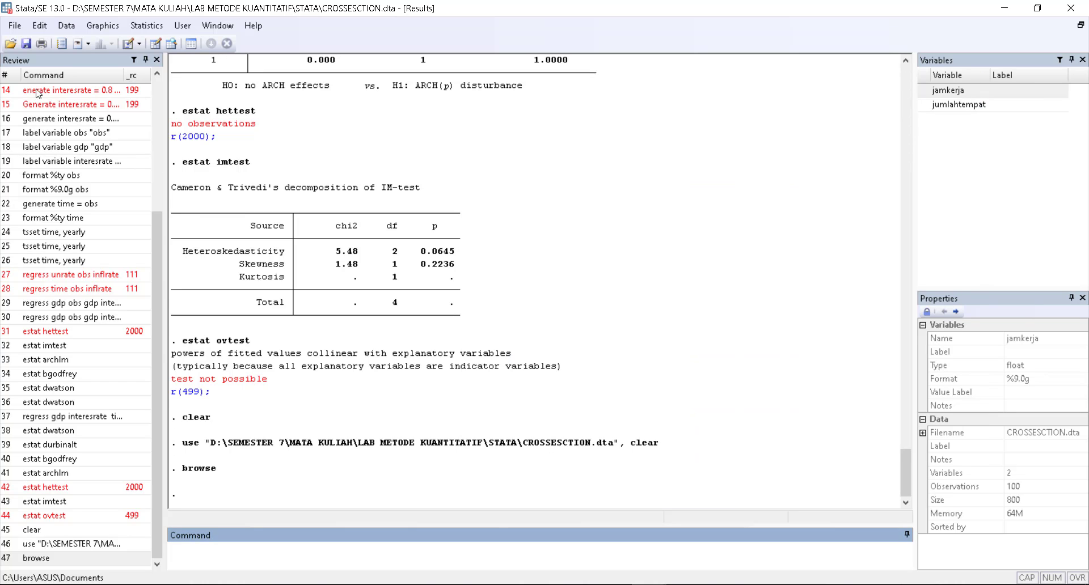
Open the linear regression dialog, choose jamkerja as the dependent variable and clear the independent variables
{"action": "left_click", "coordinate": [141, 26]}
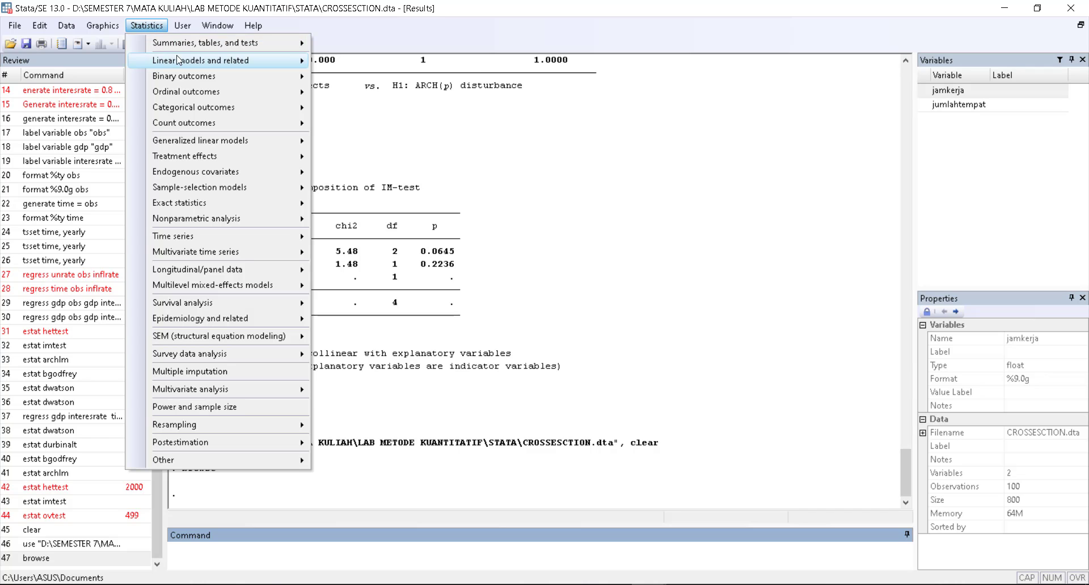
{"action": "mouse_move", "coordinate": [199, 60]}
{"action": "left_click", "coordinate": [363, 60]}
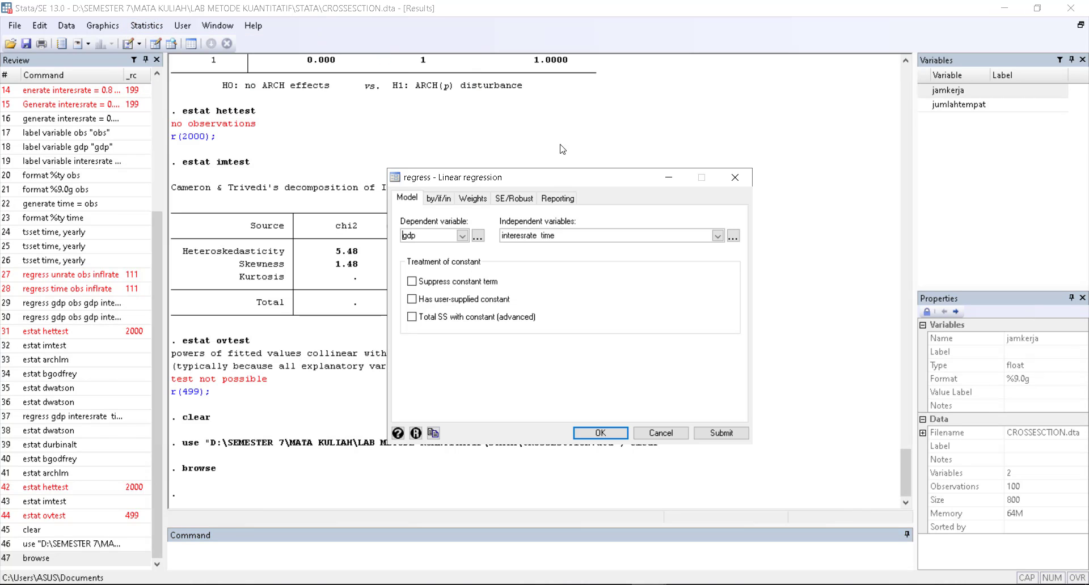
{"action": "left_click", "coordinate": [462, 236]}
{"action": "left_click", "coordinate": [451, 249]}
{"action": "left_click_drag", "start_coordinate": [559, 236], "coordinate": [463, 236]}
{"action": "key", "text": "BackSpace"}
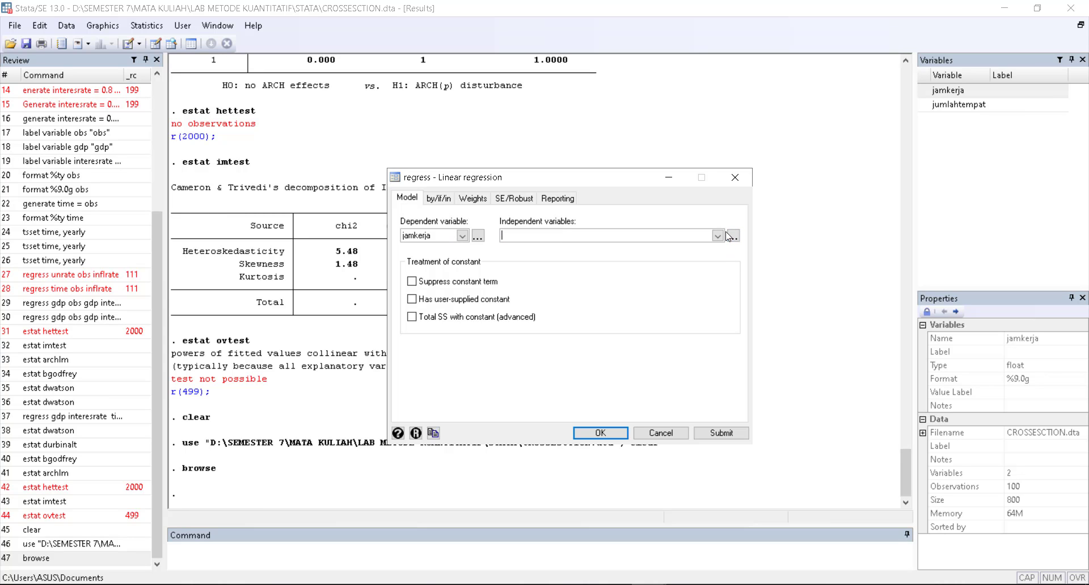
Change the dependent variable to jumlahtempat, set jamkerja as the independent variable and run the regression twice, closing the dialog
{"action": "left_click", "coordinate": [718, 236]}
{"action": "left_click", "coordinate": [442, 234]}
{"action": "left_click", "coordinate": [463, 236]}
{"action": "left_click", "coordinate": [441, 262]}
{"action": "left_click", "coordinate": [629, 238]}
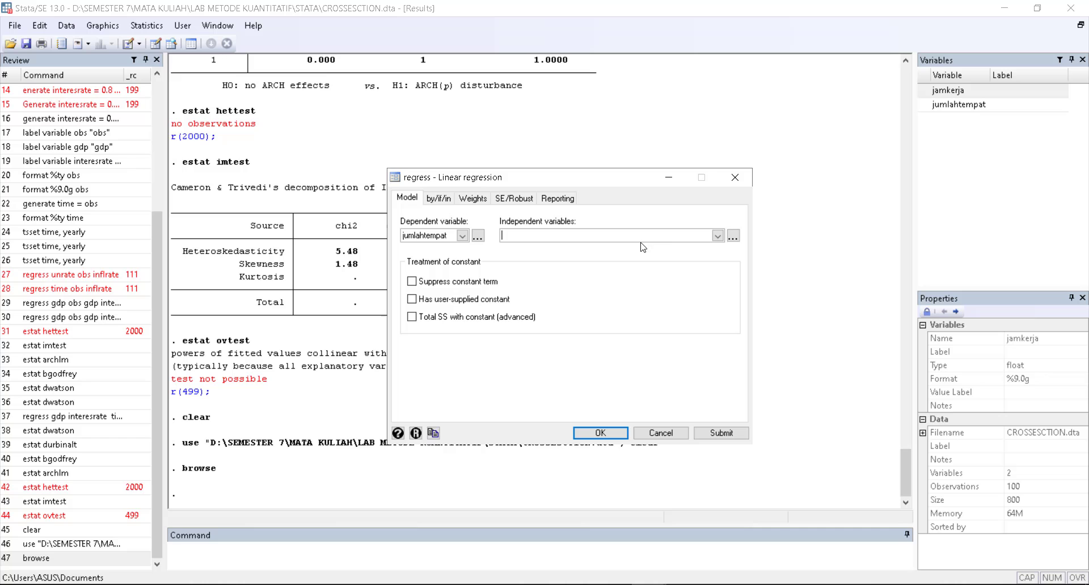
{"action": "left_click", "coordinate": [718, 235]}
{"action": "left_click", "coordinate": [543, 249]}
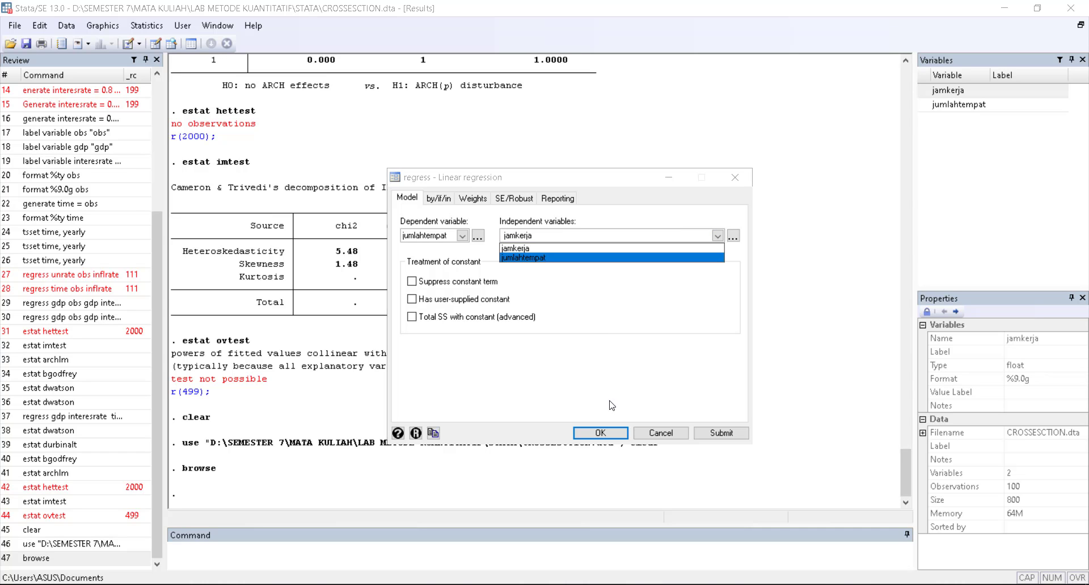
{"action": "left_click", "coordinate": [709, 442]}
{"action": "left_click", "coordinate": [713, 434]}
{"action": "left_click", "coordinate": [582, 437]}
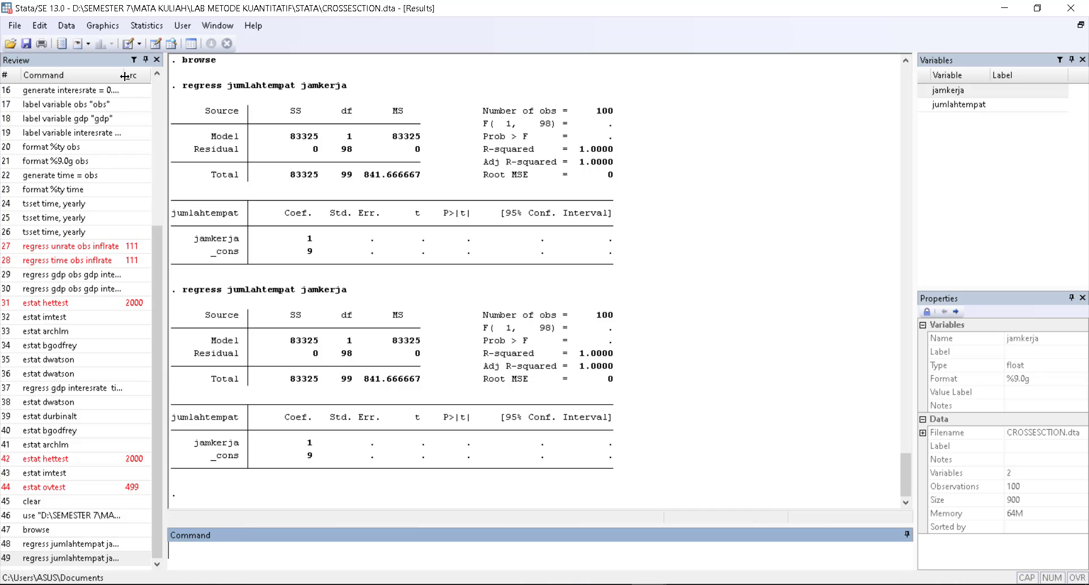
{"action": "left_click", "coordinate": [103, 25]}
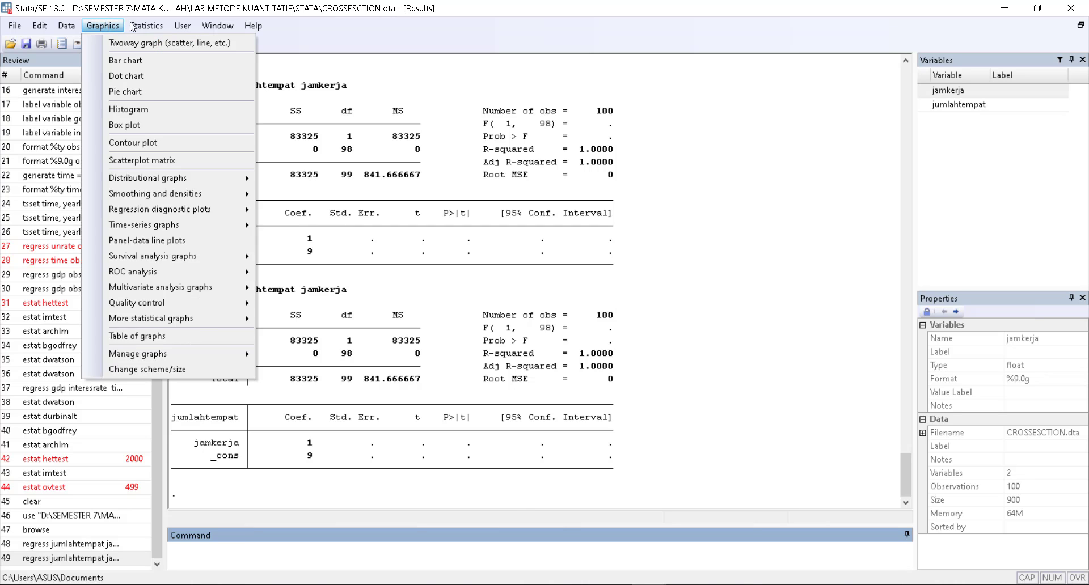
{"action": "left_click", "coordinate": [103, 26]}
{"action": "left_click", "coordinate": [94, 26]}
{"action": "mouse_move", "coordinate": [140, 29]}
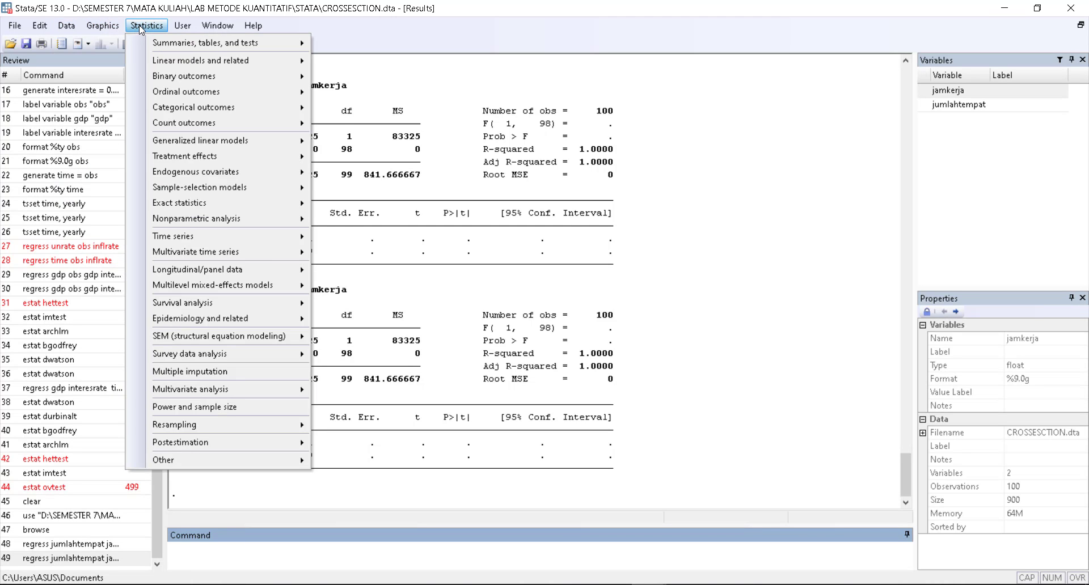
{"action": "left_click", "coordinate": [112, 28]}
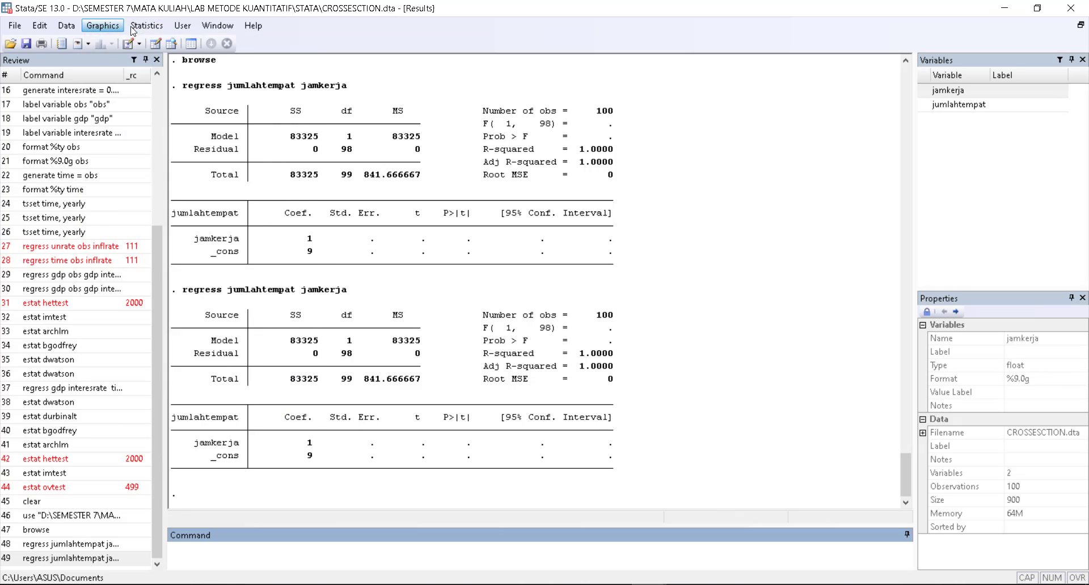
{"action": "left_click", "coordinate": [133, 30]}
{"action": "mouse_move", "coordinate": [146, 25]}
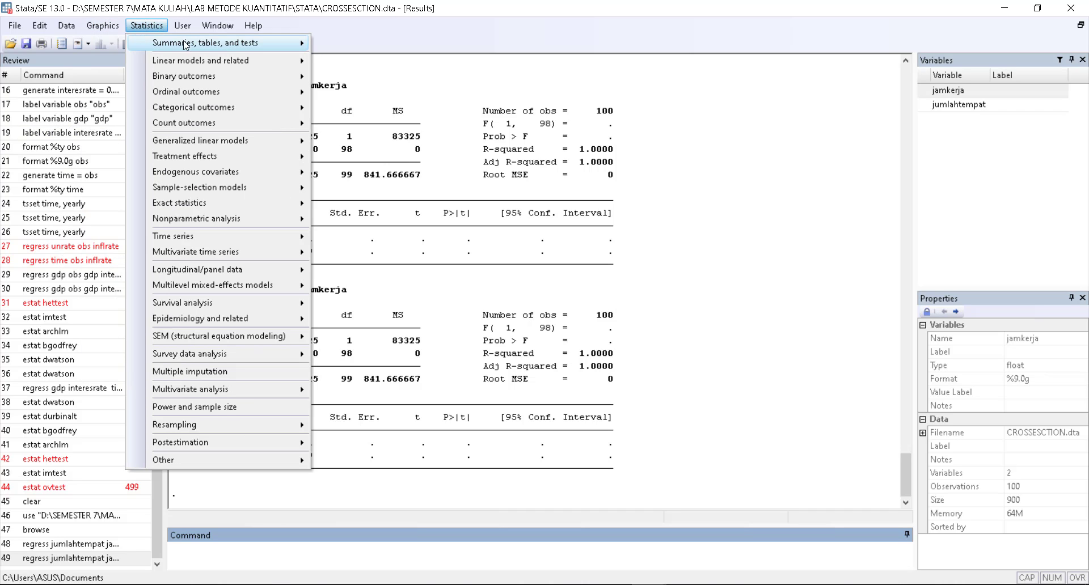
Open the CROSSESCTION.dta dataset in the Data Editor and switch from browse mode to edit mode
{"action": "mouse_move", "coordinate": [66, 25]}
{"action": "mouse_move", "coordinate": [99, 62]}
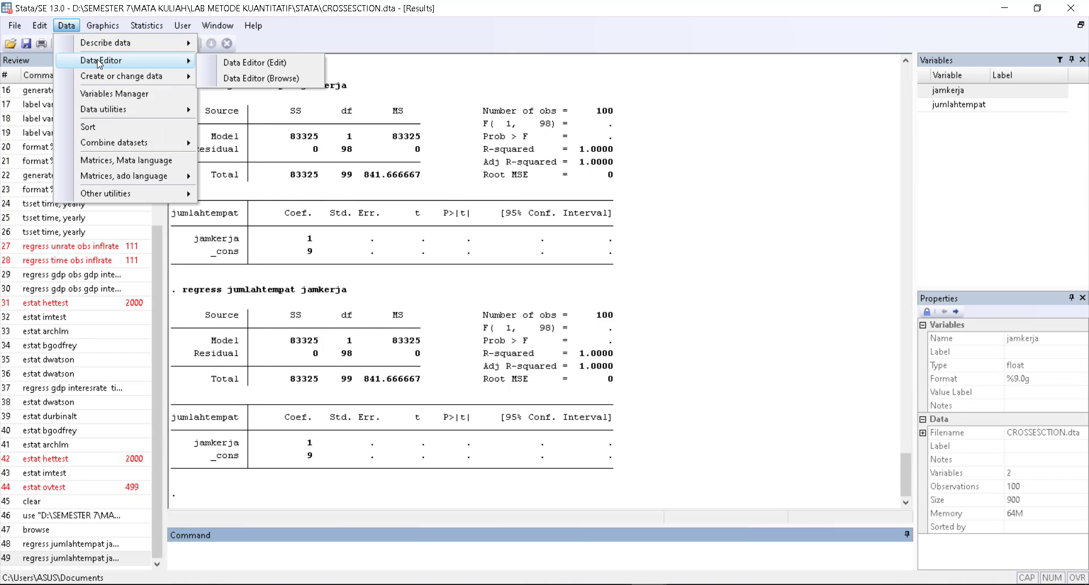
{"action": "left_click", "coordinate": [255, 62]}
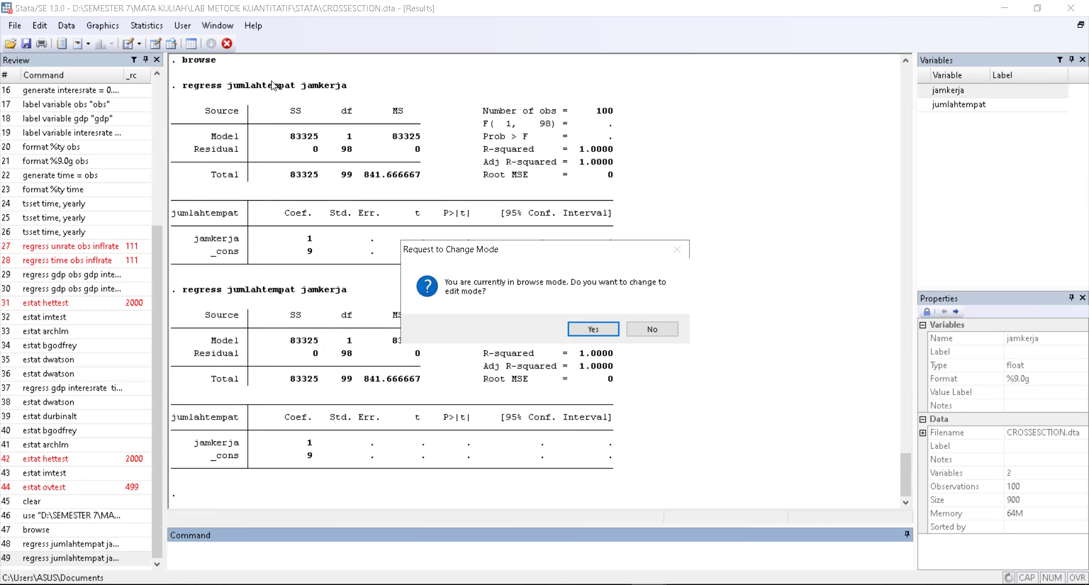
{"action": "left_click", "coordinate": [592, 330]}
Set the display format of jamkerja to Clock (%tc), look through the records and close the Data Editor
{"action": "left_click", "coordinate": [921, 403]}
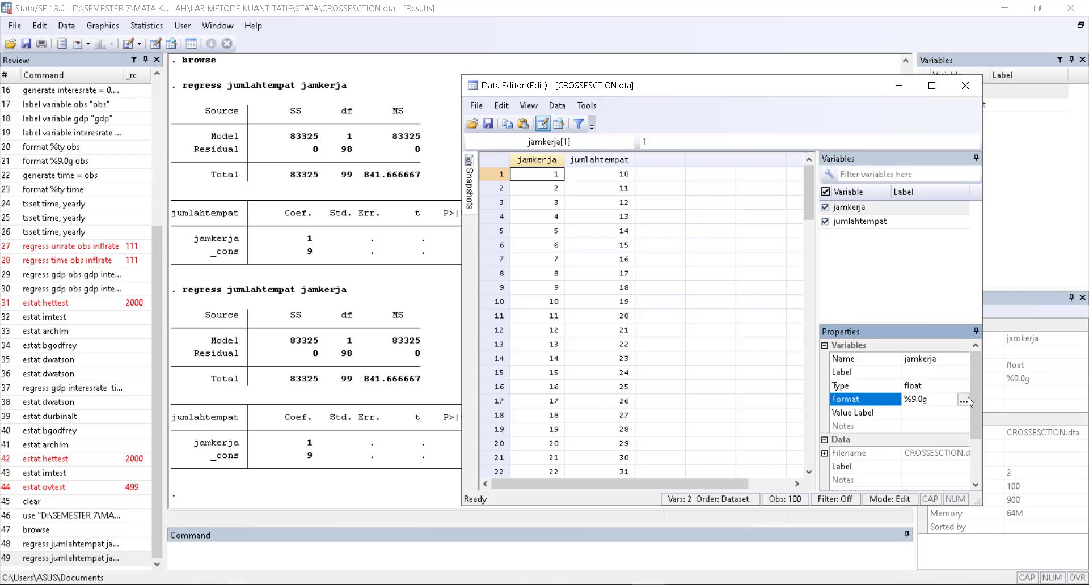
{"action": "left_click", "coordinate": [963, 400]}
{"action": "scroll", "coordinate": [637, 202], "scroll_direction": "down", "scroll_amount": 1}
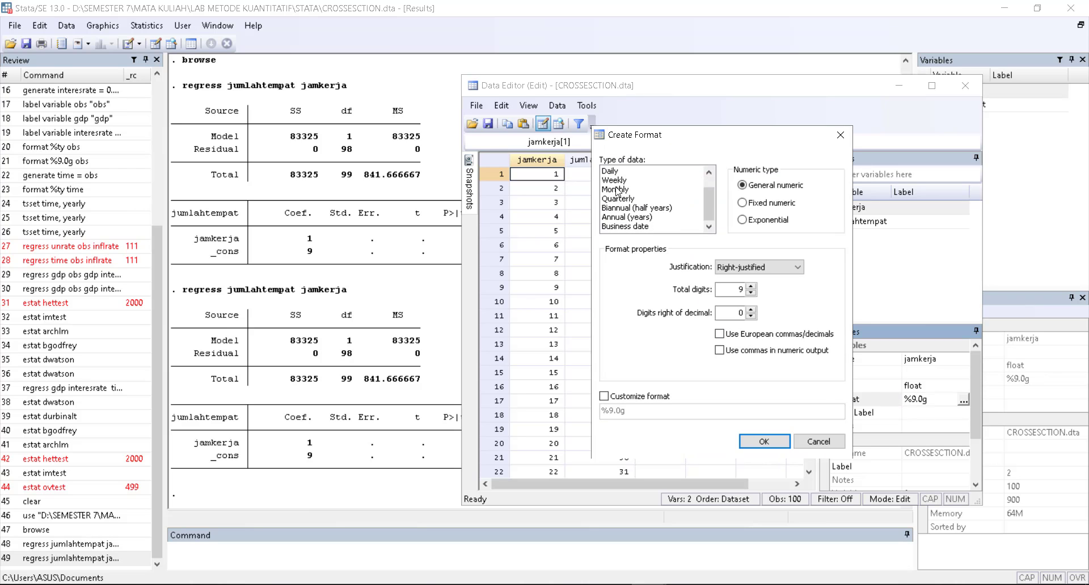
{"action": "scroll", "coordinate": [630, 199], "scroll_direction": "up", "scroll_amount": 1}
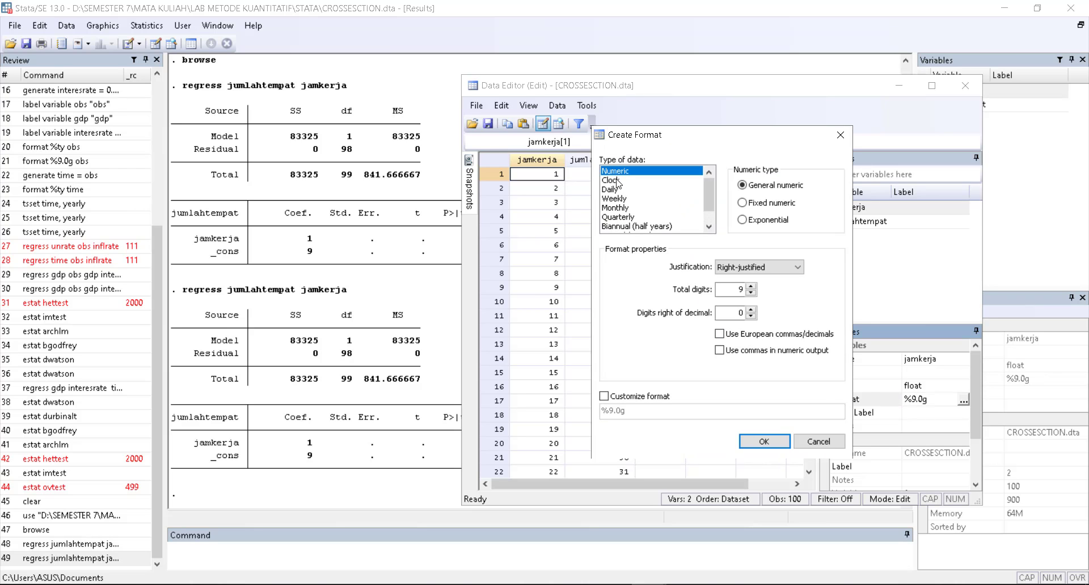
{"action": "left_click", "coordinate": [618, 181]}
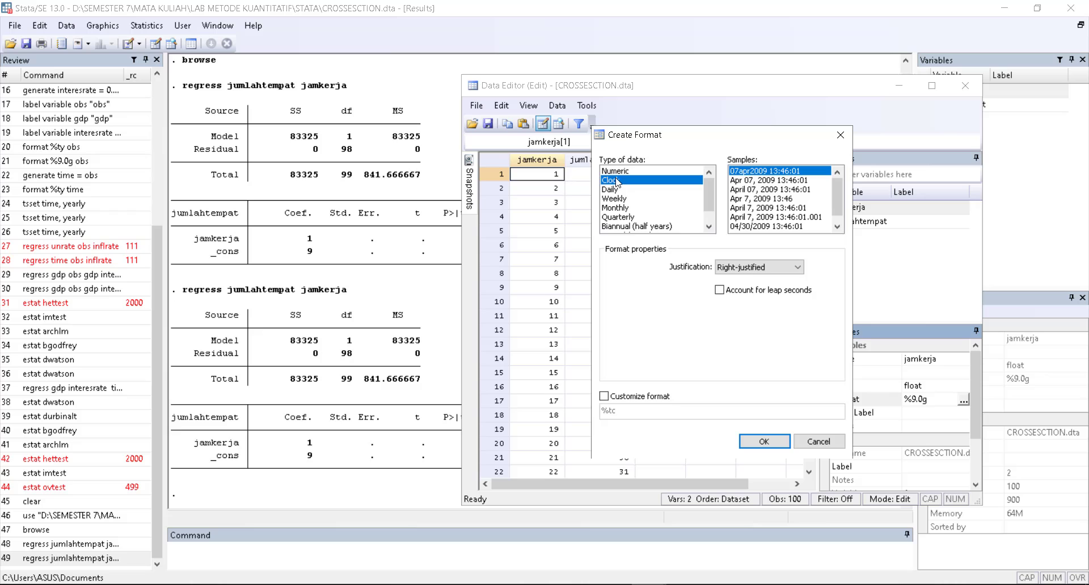
{"action": "left_click", "coordinate": [775, 443]}
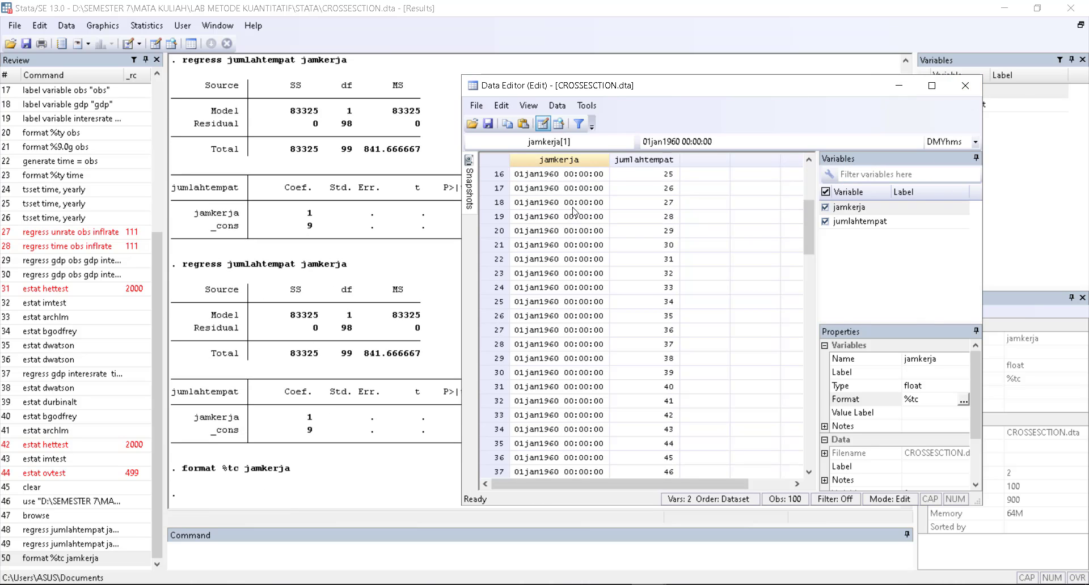
{"action": "scroll", "coordinate": [574, 211], "scroll_direction": "down", "scroll_amount": 13}
{"action": "scroll", "coordinate": [574, 202], "scroll_direction": "up", "scroll_amount": 17}
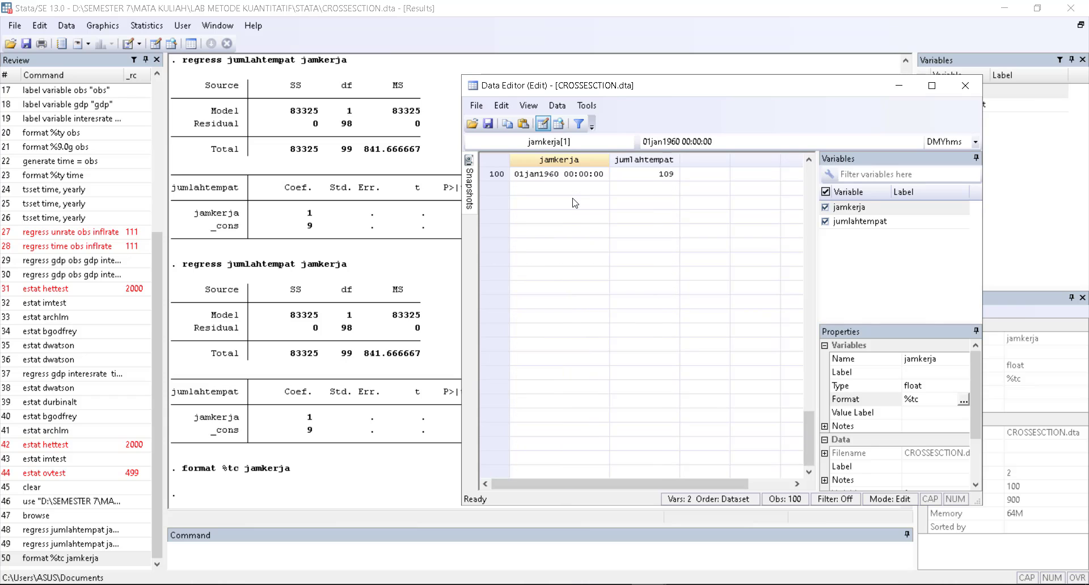
{"action": "scroll", "coordinate": [574, 203], "scroll_direction": "up", "scroll_amount": 8}
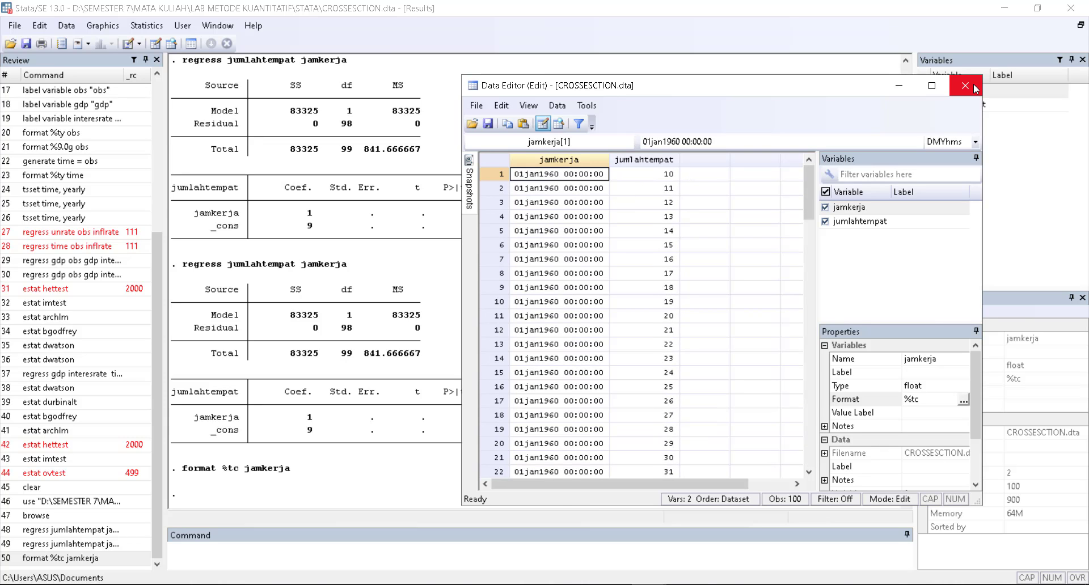
{"action": "left_click", "coordinate": [909, 210]}
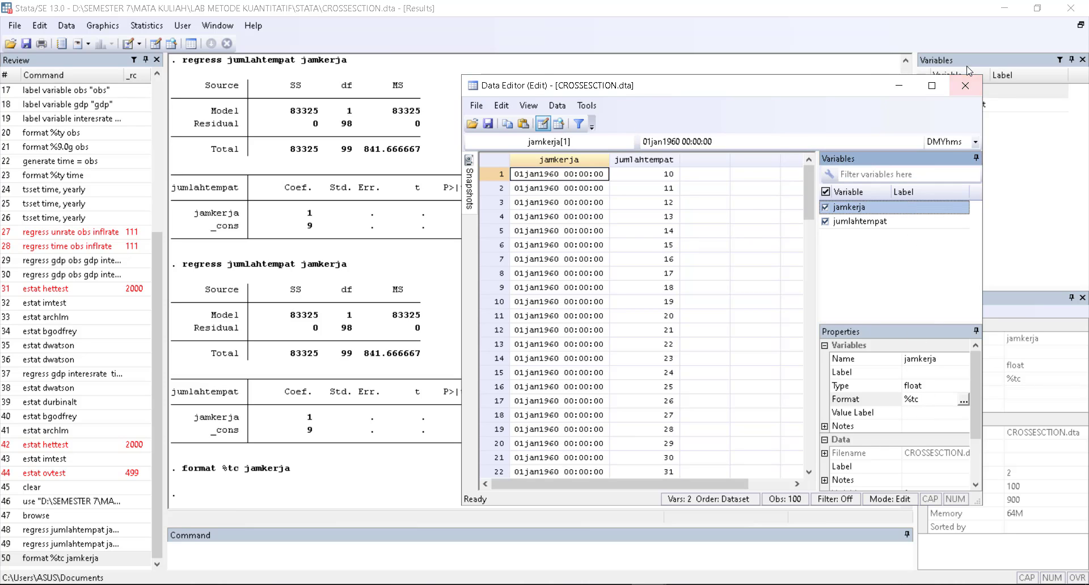
{"action": "left_click", "coordinate": [965, 85]}
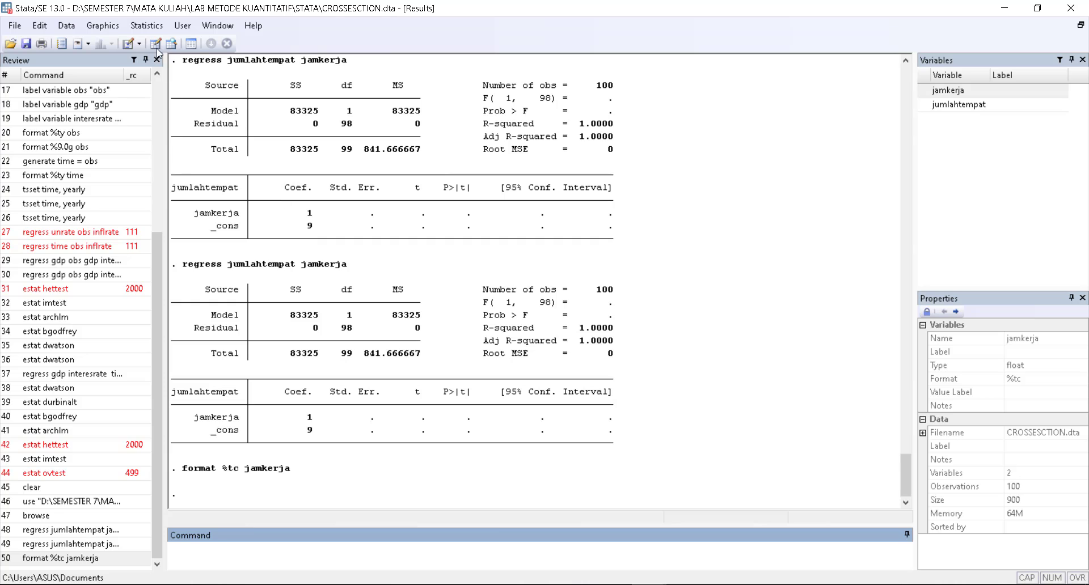
Declare the dataset as time-series data with jamkerja as the time variable and Clock as the time unit, running it twice
{"action": "left_click", "coordinate": [146, 25]}
{"action": "mouse_move", "coordinate": [300, 234]}
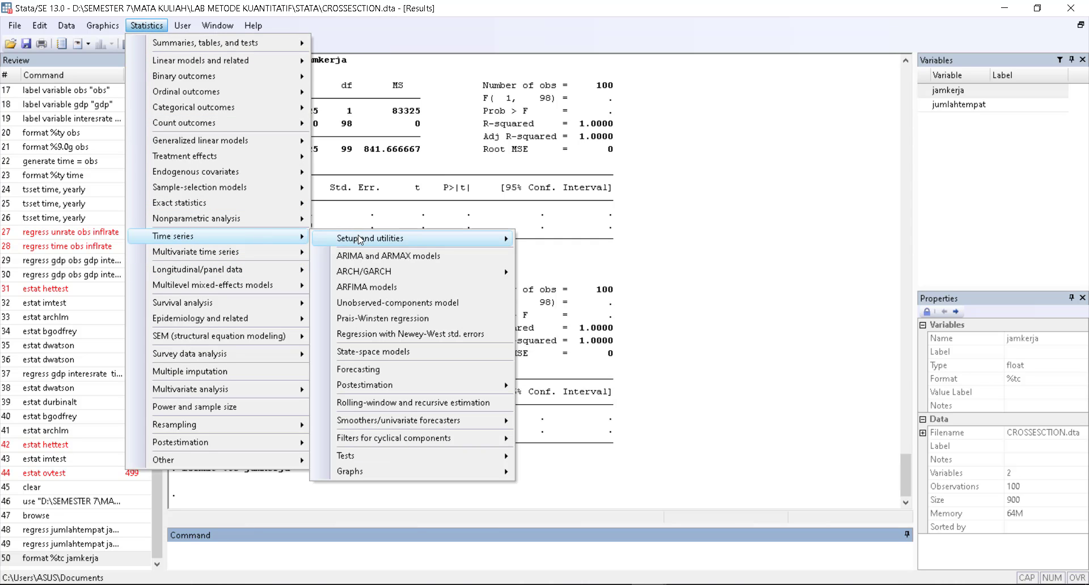
{"action": "mouse_move", "coordinate": [361, 238]}
{"action": "left_click", "coordinate": [553, 238]}
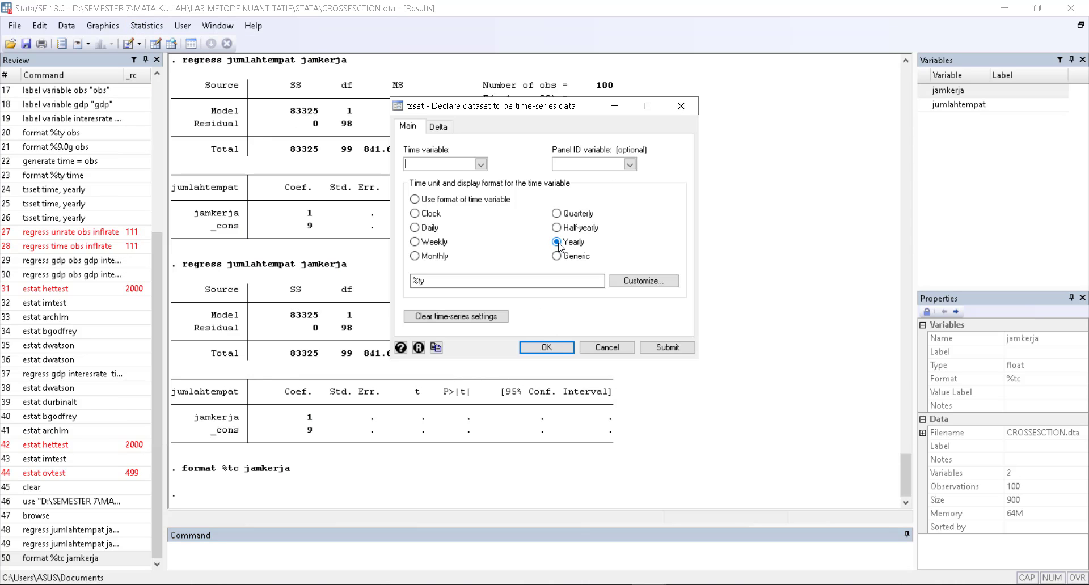
{"action": "left_click", "coordinate": [481, 164]}
{"action": "left_click", "coordinate": [431, 176]}
{"action": "left_click", "coordinate": [414, 214]}
{"action": "left_click", "coordinate": [647, 349]}
{"action": "left_click", "coordinate": [545, 349]}
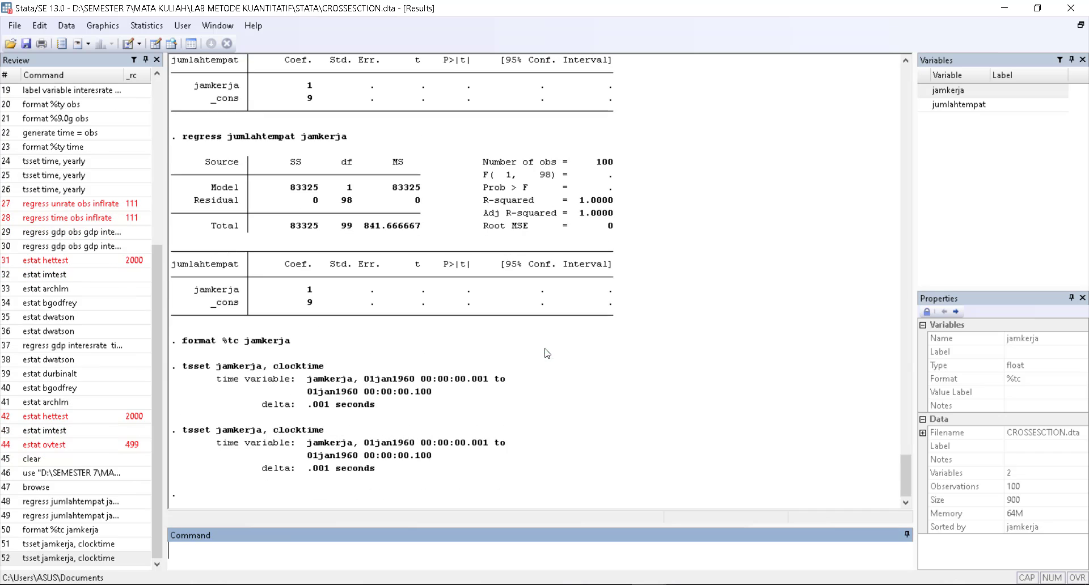
Rerun the linear regression with jumlahtempat as the dependent variable and jamkerja as the independent variable
{"action": "left_click", "coordinate": [138, 26]}
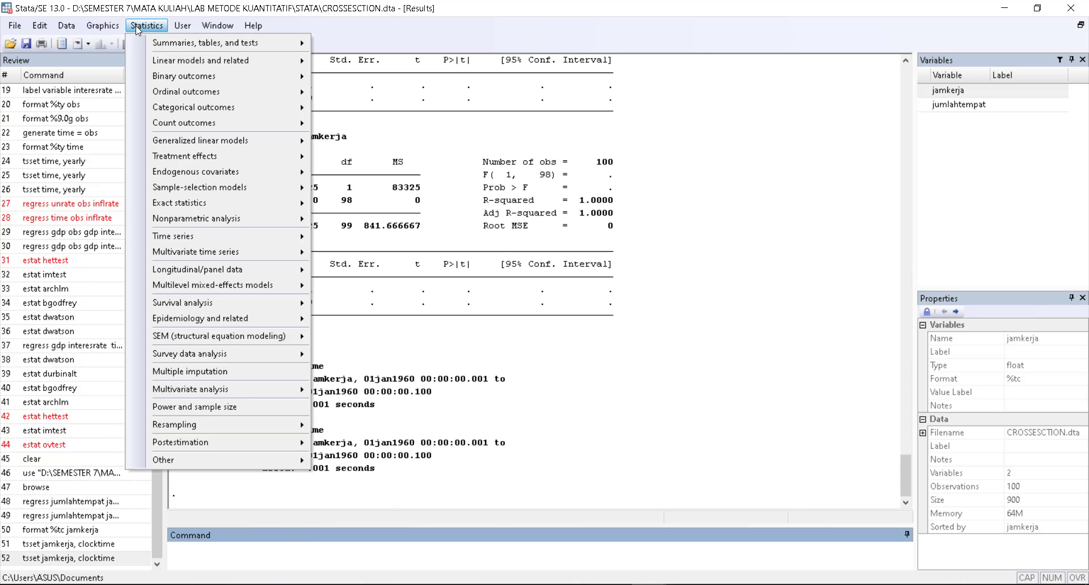
{"action": "mouse_move", "coordinate": [247, 60]}
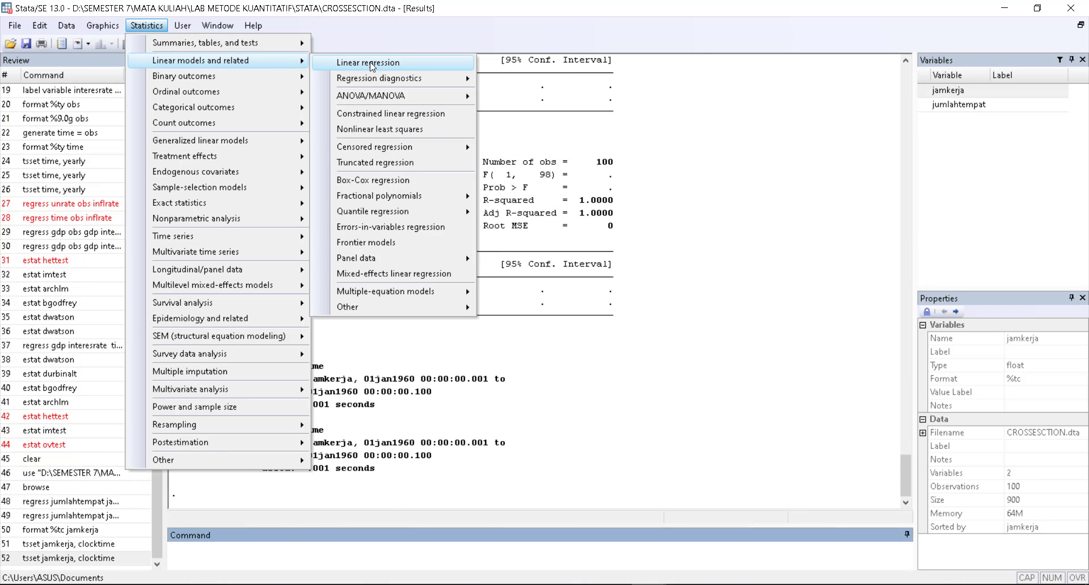
{"action": "left_click", "coordinate": [370, 63]}
{"action": "left_click", "coordinate": [593, 434]}
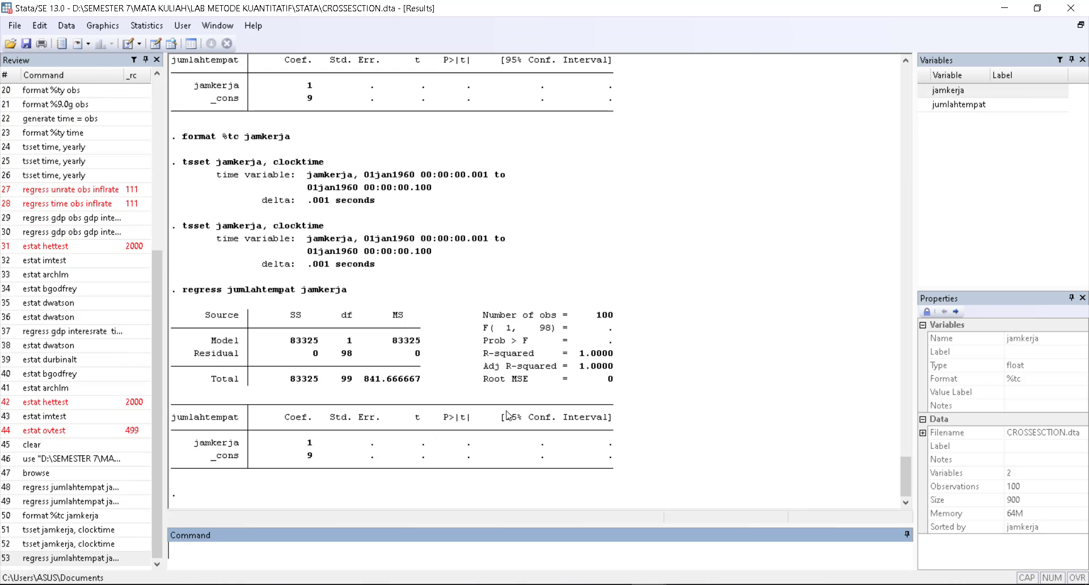
{"action": "left_click", "coordinate": [146, 25]}
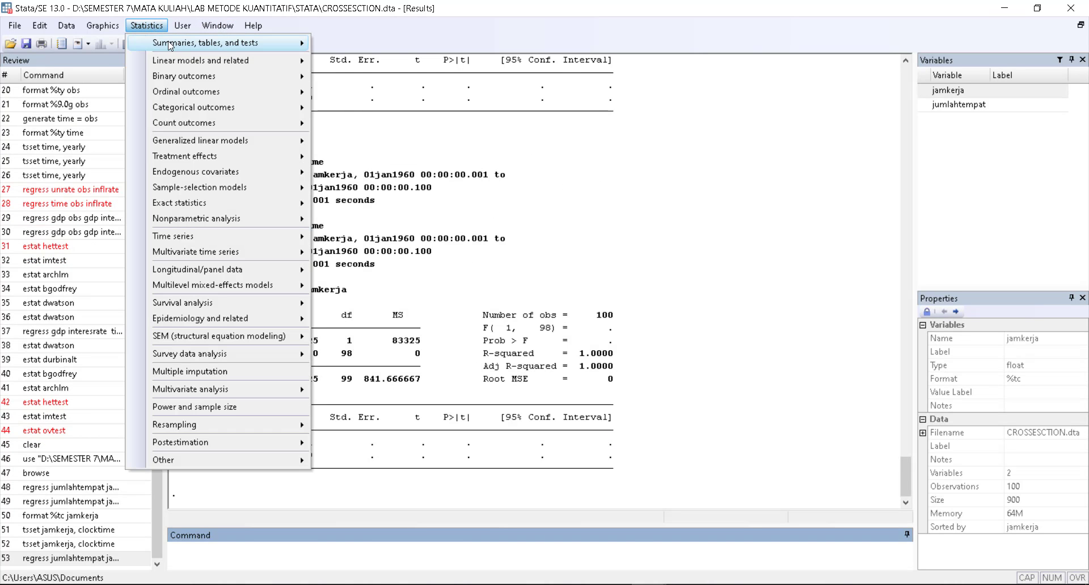
{"action": "mouse_move", "coordinate": [247, 60]}
{"action": "left_click", "coordinate": [366, 63]}
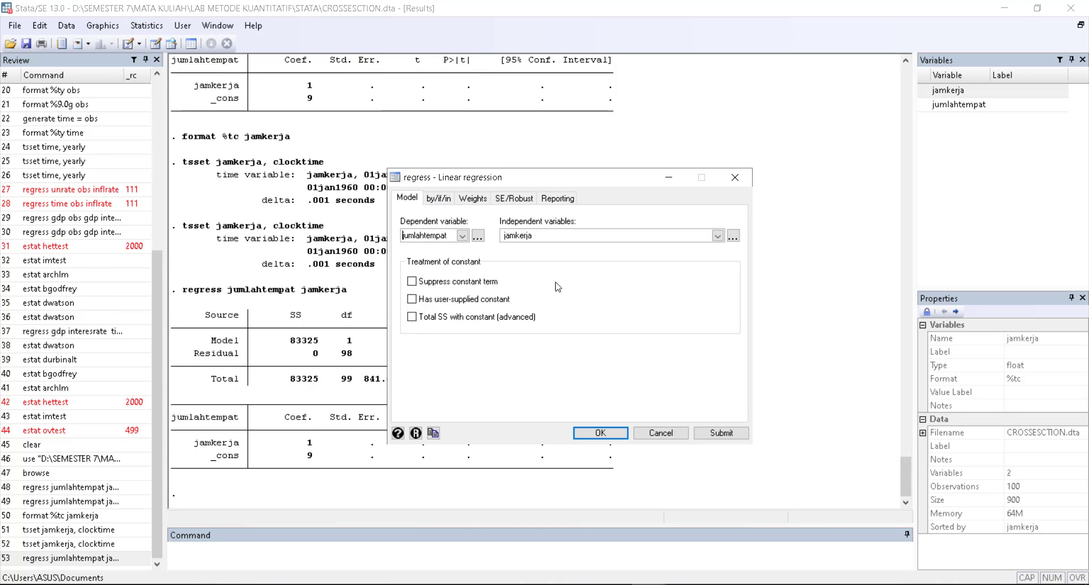
{"action": "left_click", "coordinate": [661, 433]}
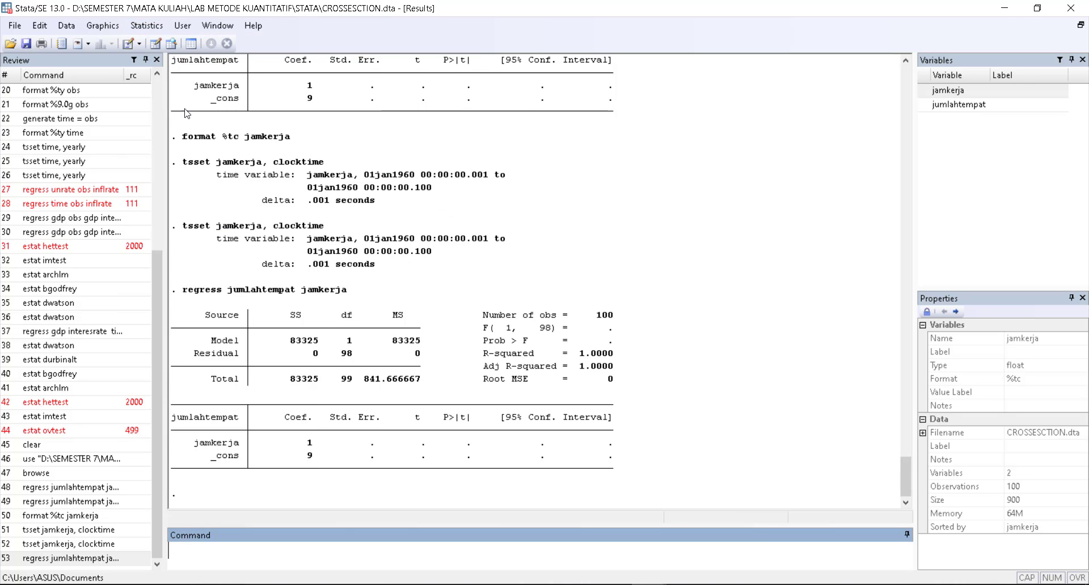
Open the postestimation statistics for the regression and run the Breusch-Pagan/Cook-Weisberg heteroskedasticity test (hettest)
{"action": "left_click", "coordinate": [154, 27]}
{"action": "mouse_move", "coordinate": [239, 60]}
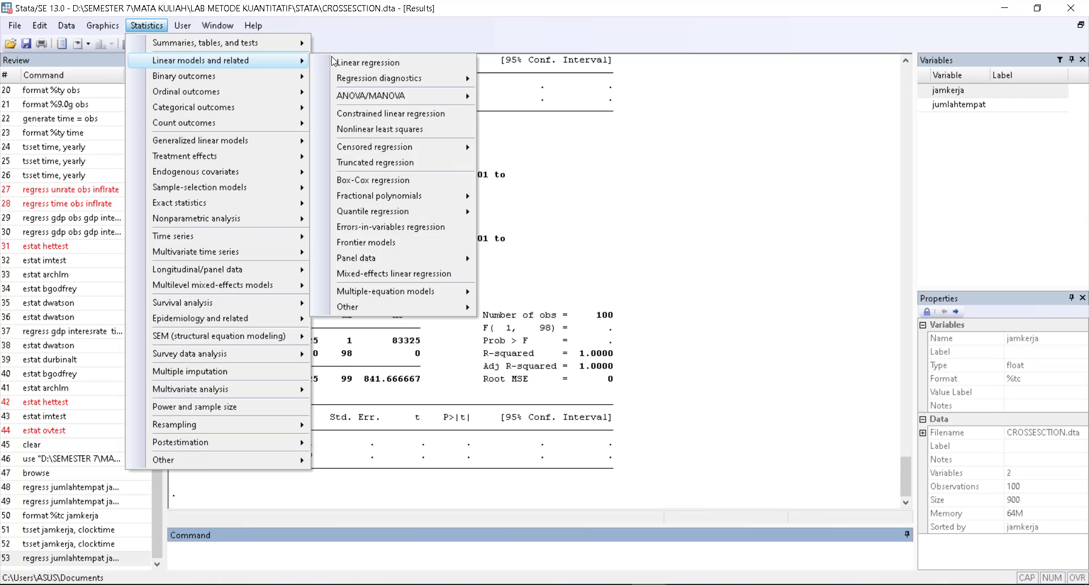
{"action": "mouse_move", "coordinate": [397, 78]}
{"action": "left_click", "coordinate": [517, 81]}
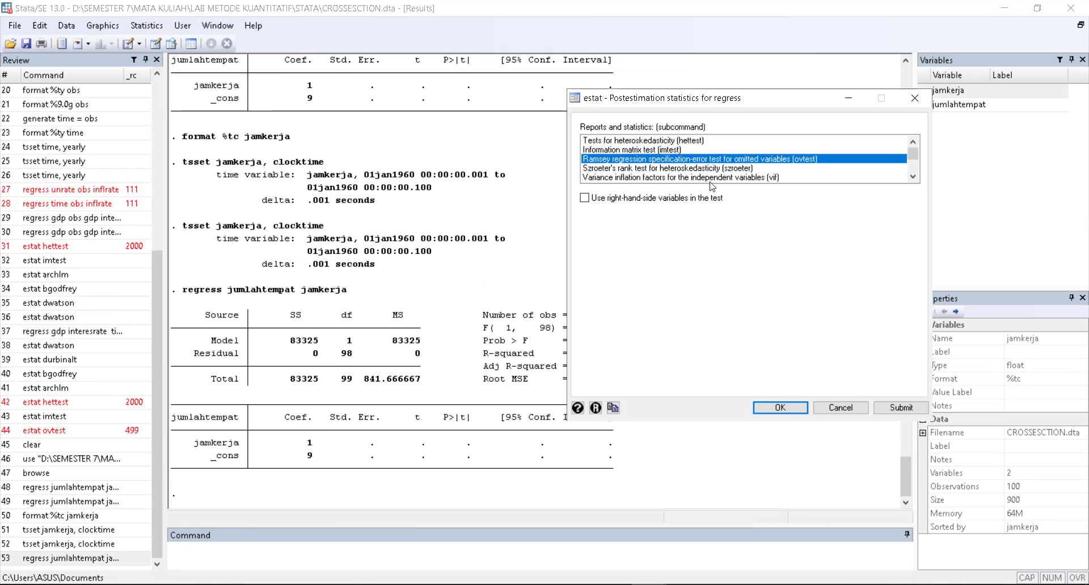
{"action": "left_click", "coordinate": [698, 142]}
{"action": "left_click", "coordinate": [901, 408]}
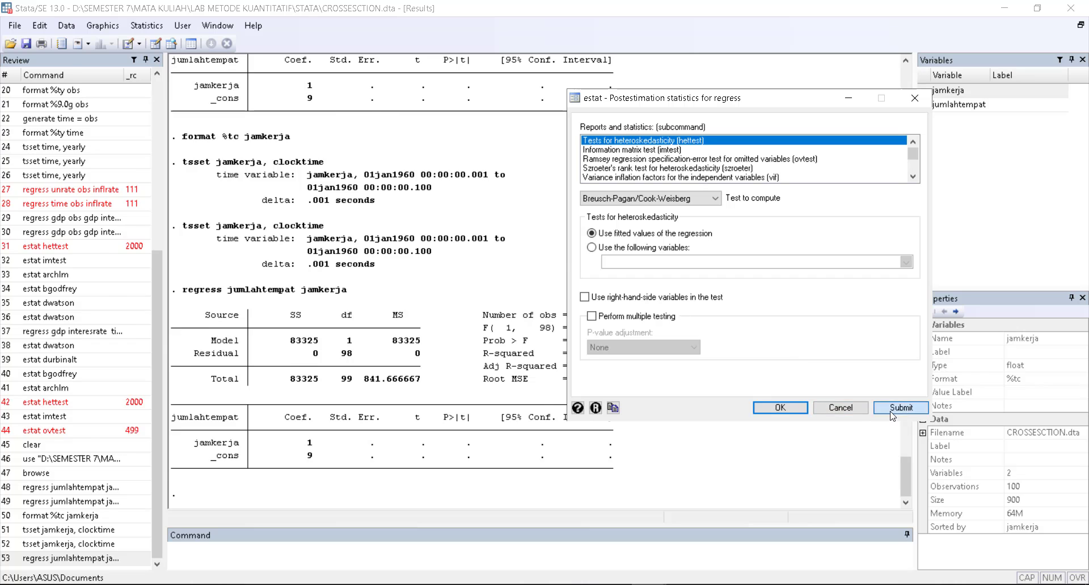
Run the test for ARCH effects in the residuals (archlm) on the regression
{"action": "left_click", "coordinate": [647, 150]}
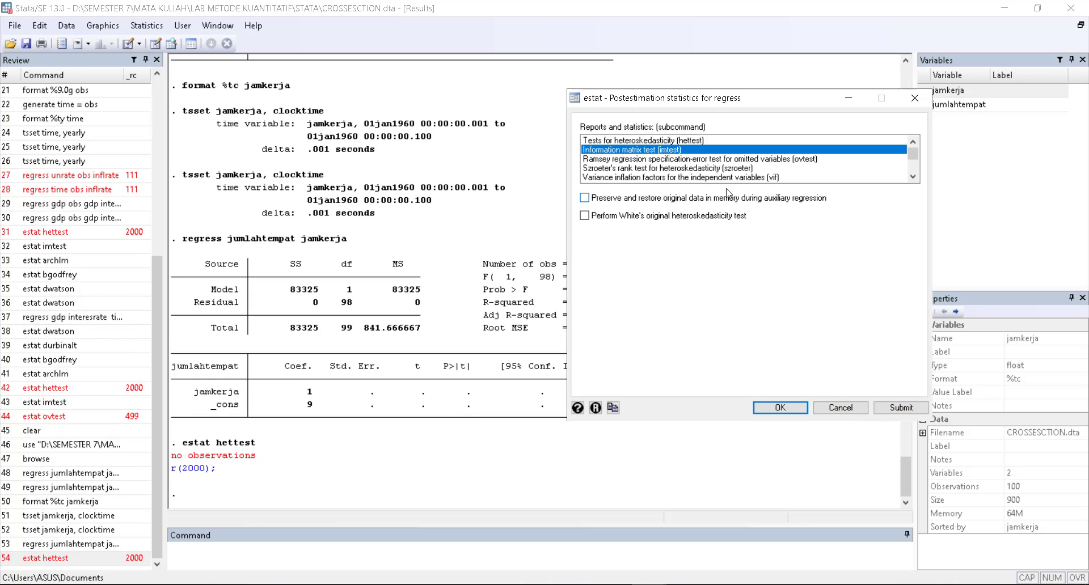
{"action": "scroll", "coordinate": [725, 178], "scroll_direction": "down", "scroll_amount": 3}
{"action": "scroll", "coordinate": [675, 165], "scroll_direction": "up", "scroll_amount": 2}
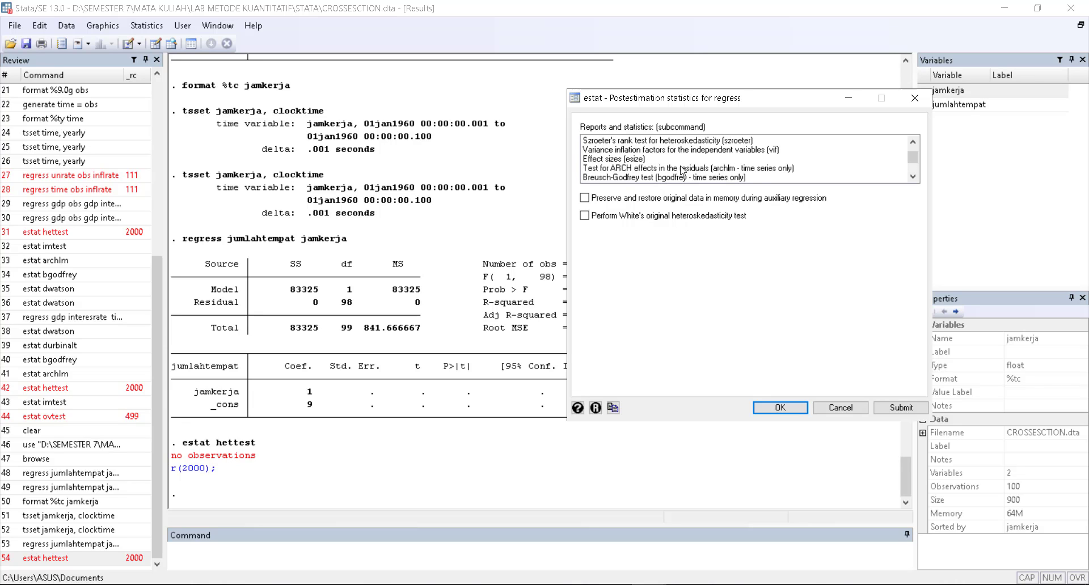
{"action": "left_click", "coordinate": [645, 169]}
{"action": "scroll", "coordinate": [648, 164], "scroll_direction": "down", "scroll_amount": 2}
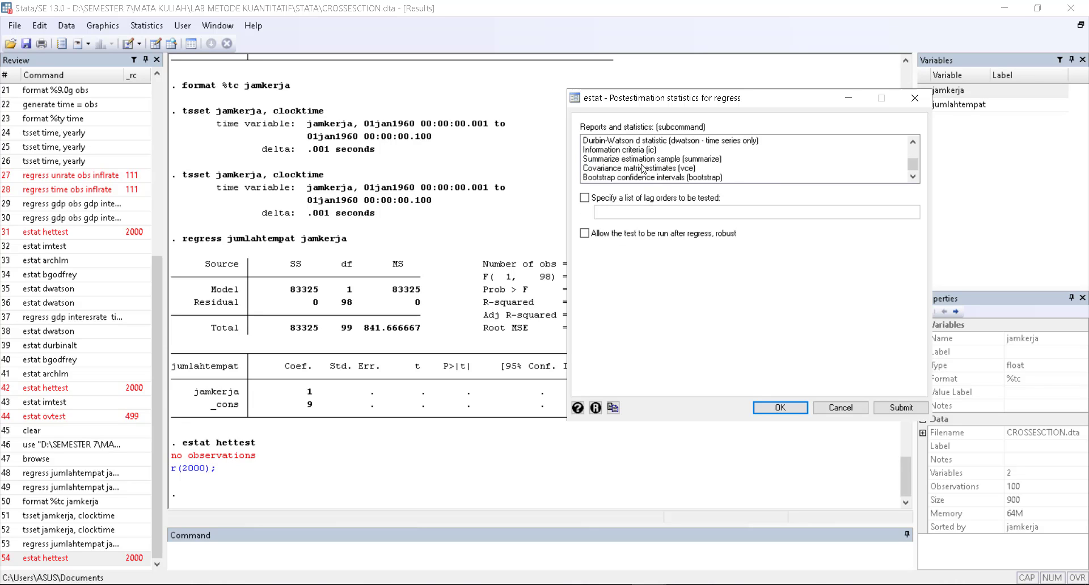
{"action": "scroll", "coordinate": [638, 169], "scroll_direction": "up", "scroll_amount": 1}
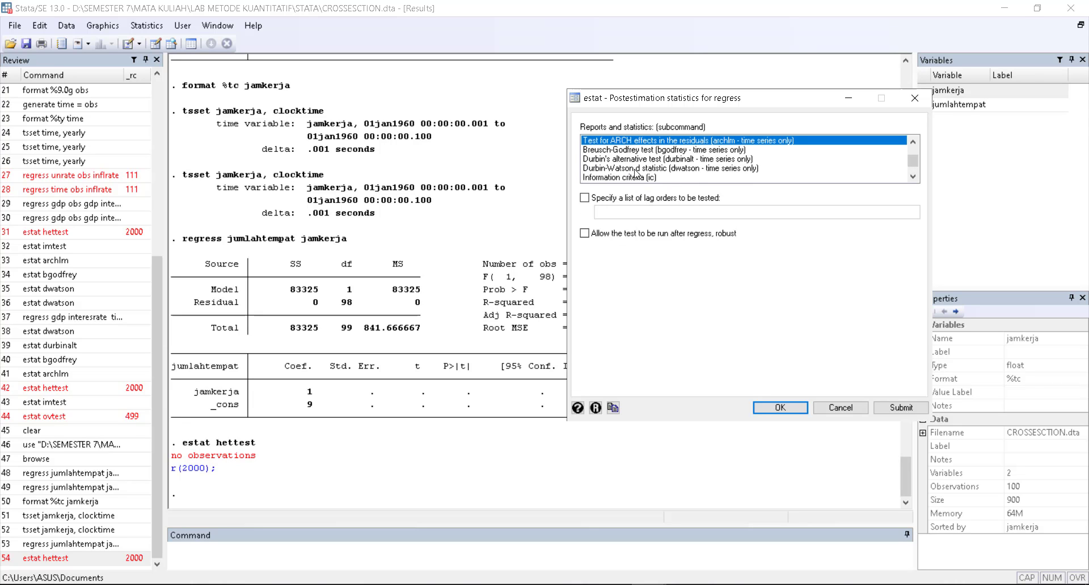
{"action": "left_click", "coordinate": [901, 407]}
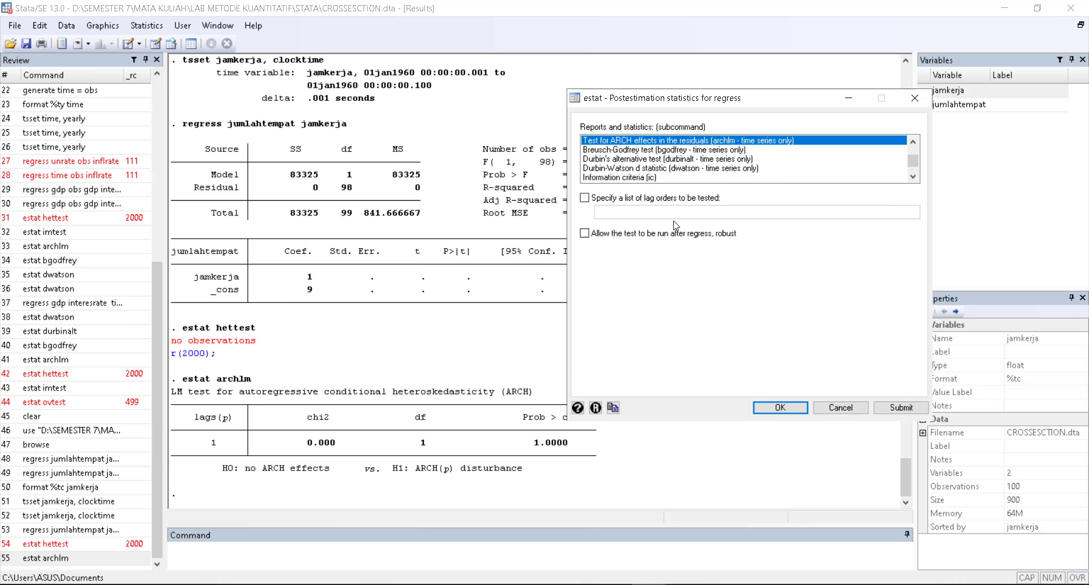
Run the Breusch-Godfrey test (bgodfrey) and Durbin's alternative test (durbinalt) with default p-values
{"action": "left_click", "coordinate": [650, 150]}
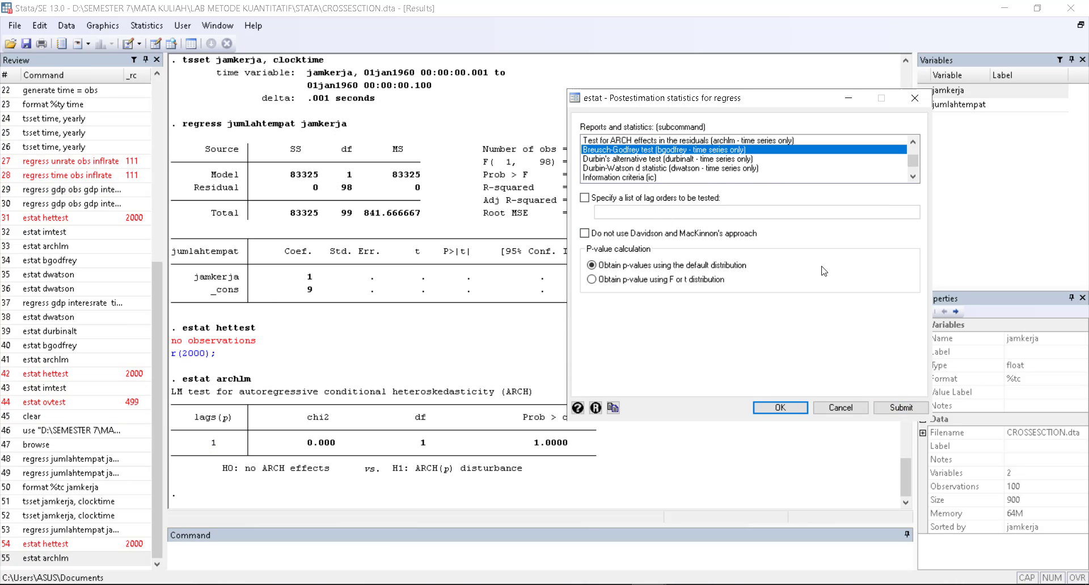
{"action": "left_click", "coordinate": [888, 408]}
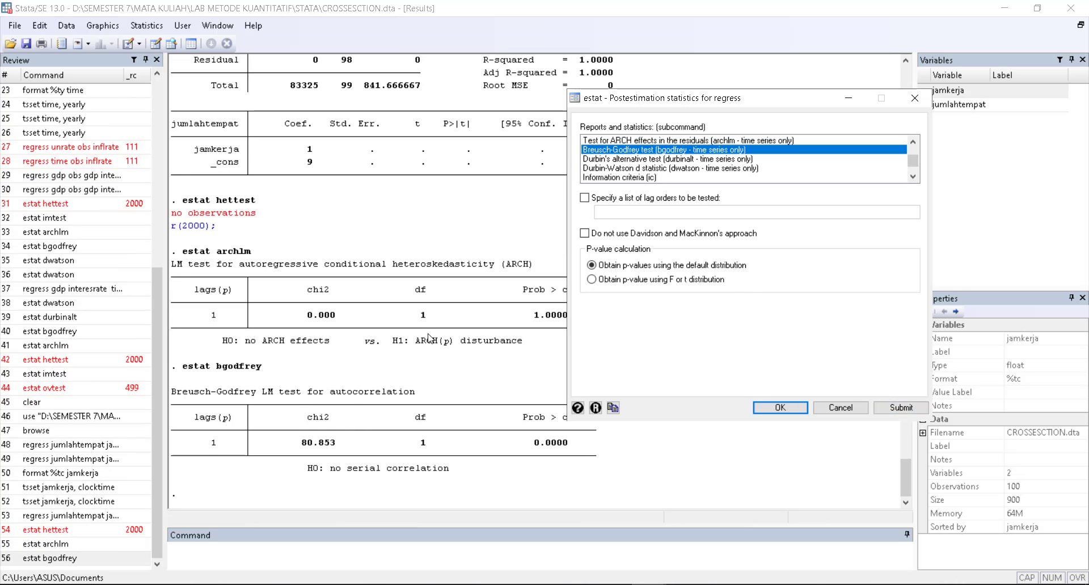
{"action": "left_click", "coordinate": [658, 159]}
{"action": "left_click", "coordinate": [907, 407]}
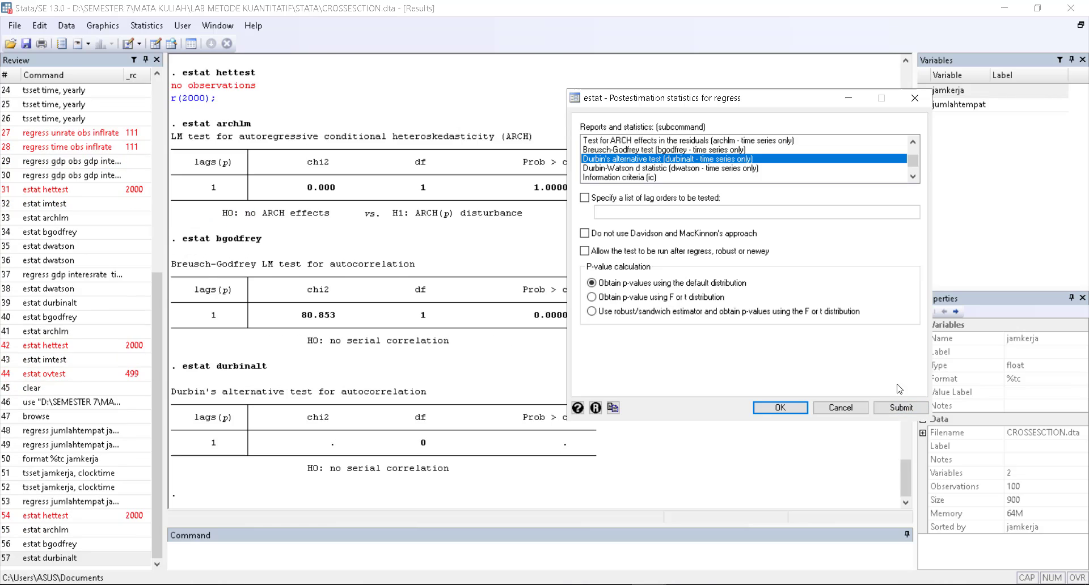
Run the Durbin-Watson d statistic (dwatson) on the regression twice and close the postestimation statistics
{"action": "left_click", "coordinate": [656, 168]}
{"action": "left_click", "coordinate": [878, 413]}
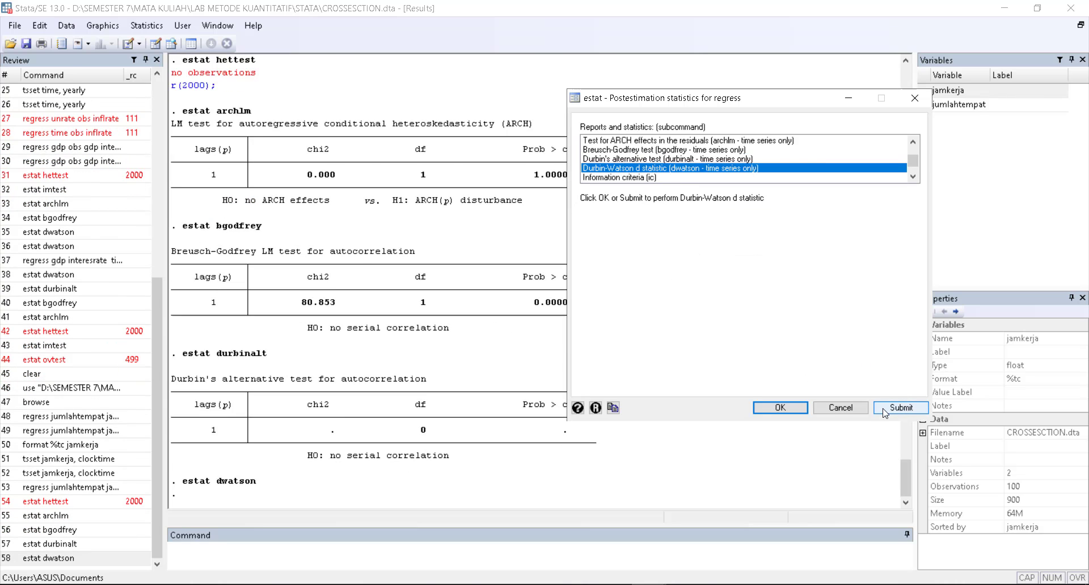
{"action": "key", "text": "Escape"}
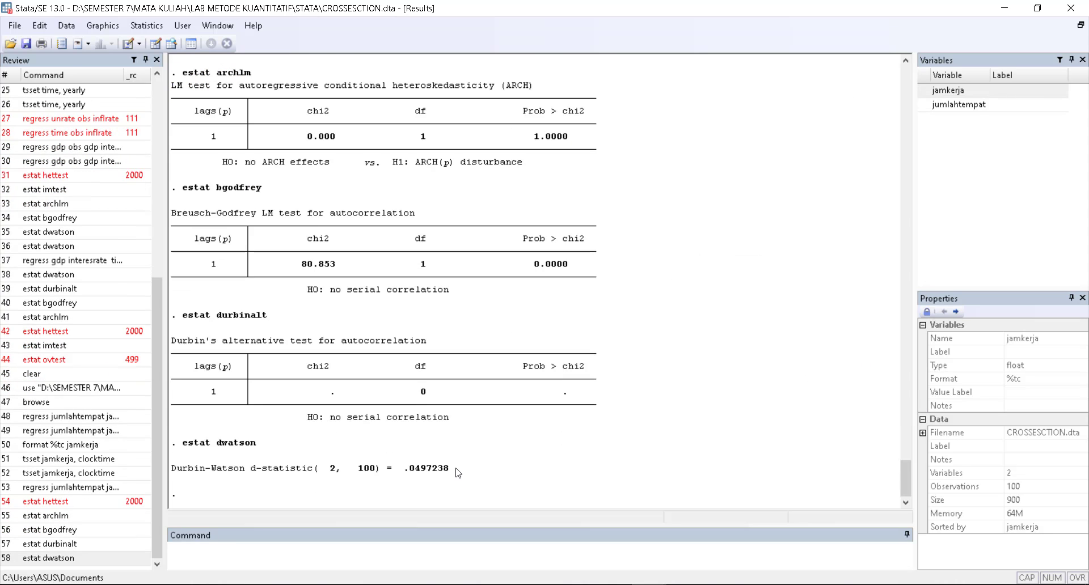
{"action": "left_click", "coordinate": [703, 559]}
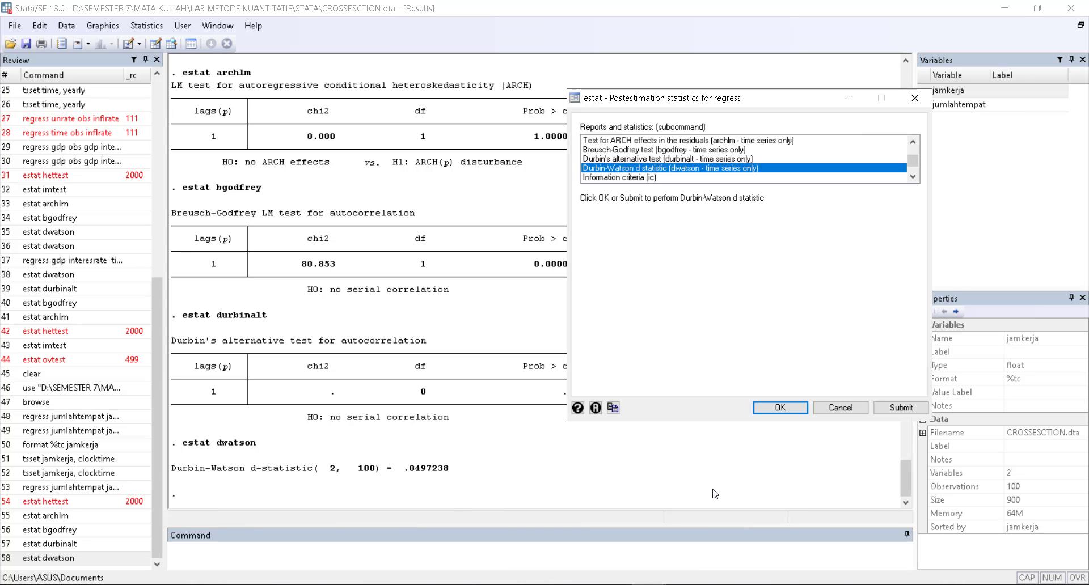
{"action": "left_click", "coordinate": [783, 410]}
Review the regression table and the outputs of the heteroskedasticity, ARCH and autocorrelation tests
{"action": "scroll", "coordinate": [288, 231], "scroll_direction": "up", "scroll_amount": 3}
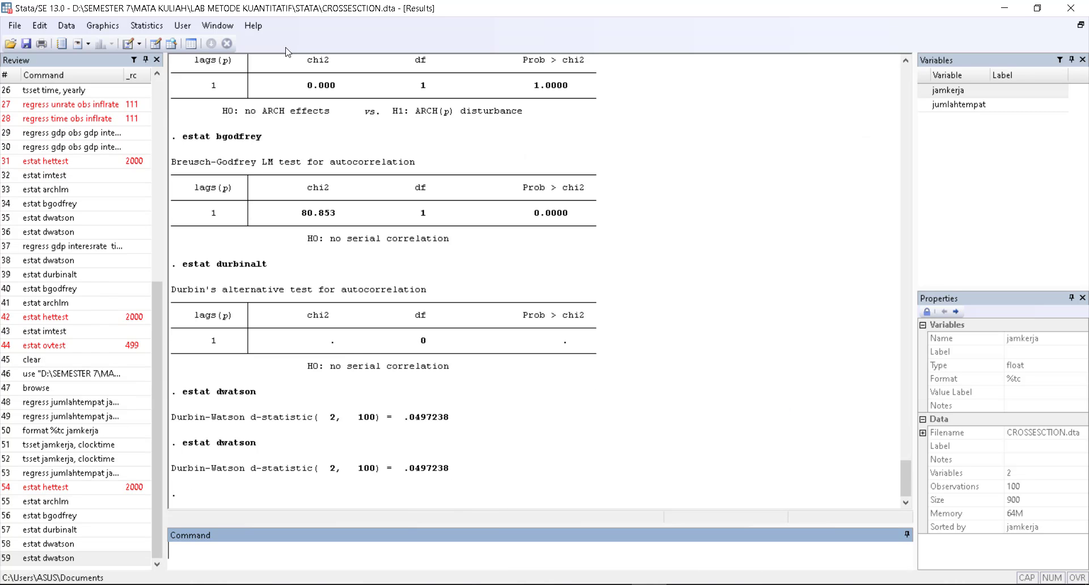
{"action": "scroll", "coordinate": [289, 232], "scroll_direction": "up", "scroll_amount": 3}
{"action": "scroll", "coordinate": [73, 273], "scroll_direction": "down", "scroll_amount": 3}
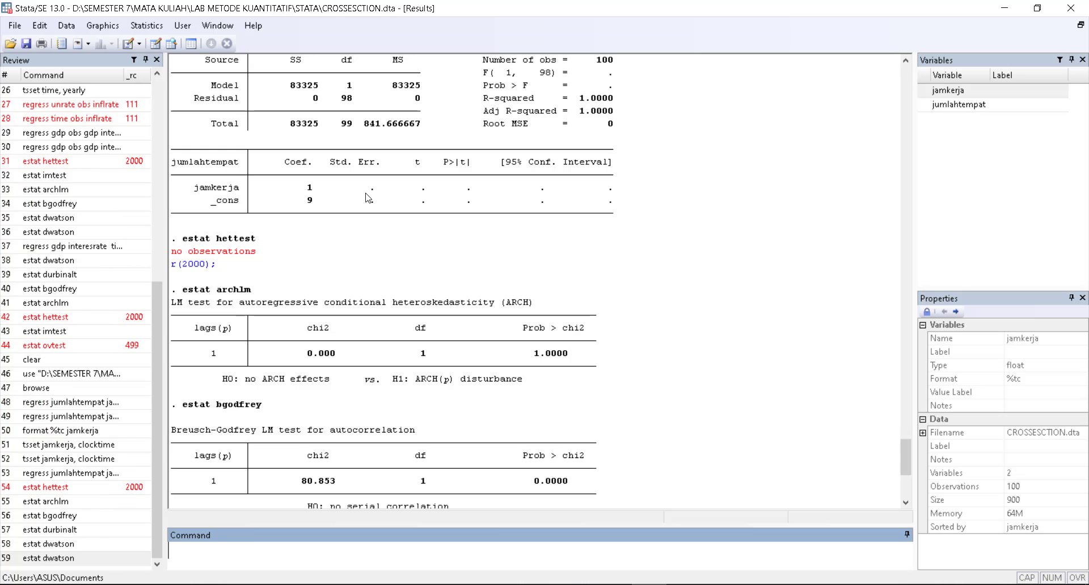
{"action": "scroll", "coordinate": [397, 184], "scroll_direction": "down", "scroll_amount": 8}
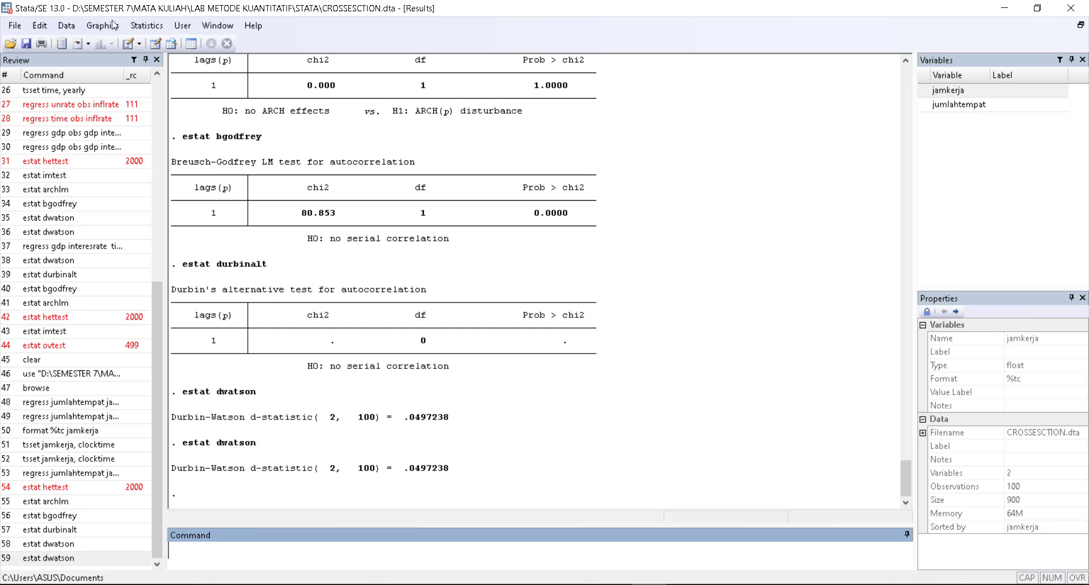
{"action": "left_click", "coordinate": [683, 584]}
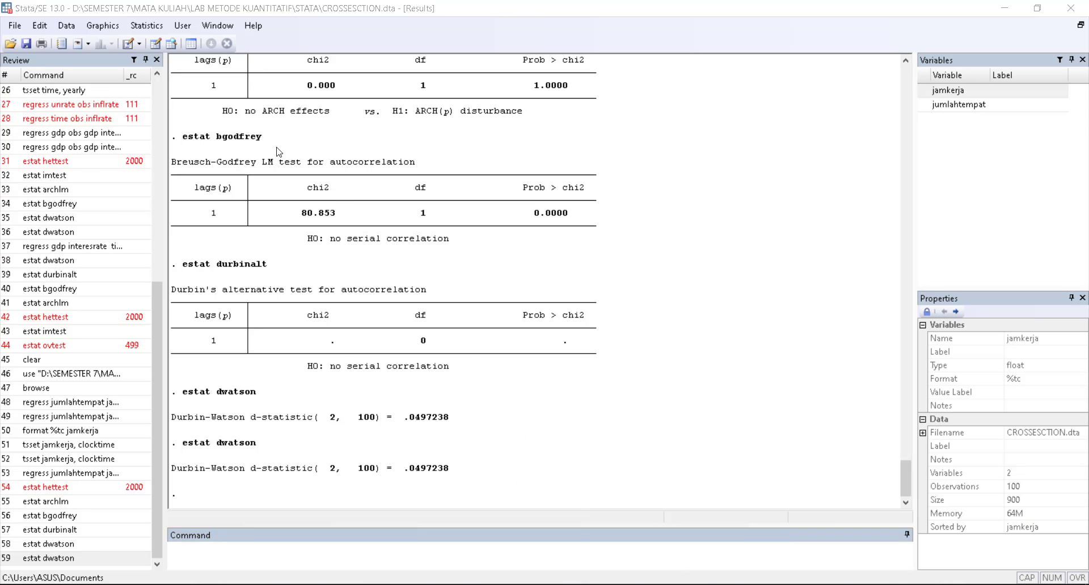
{"action": "scroll", "coordinate": [527, 197], "scroll_direction": "up", "scroll_amount": 1}
{"action": "scroll", "coordinate": [528, 197], "scroll_direction": "down", "scroll_amount": 1}
Open the TIME SERIES.dta dataset from the STATA folder
{"action": "left_click", "coordinate": [66, 25]}
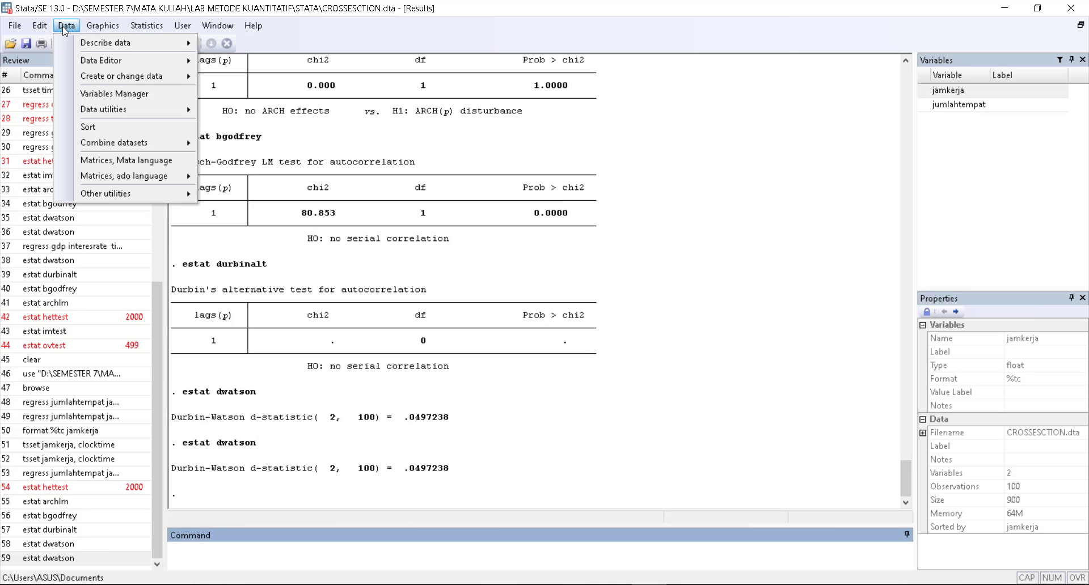
{"action": "mouse_move", "coordinate": [89, 44]}
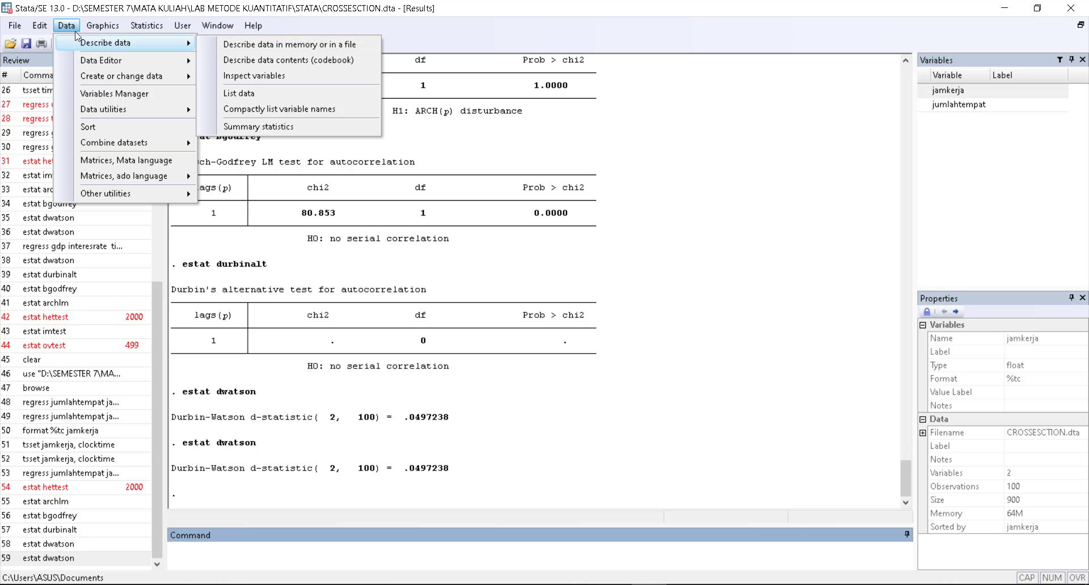
{"action": "left_click", "coordinate": [10, 44]}
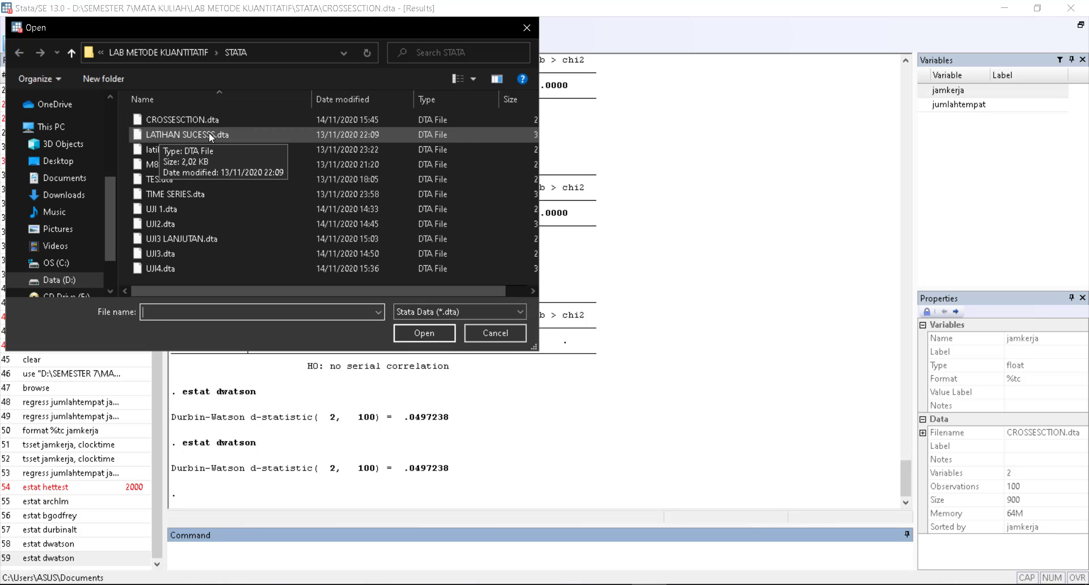
{"action": "left_click", "coordinate": [193, 134]}
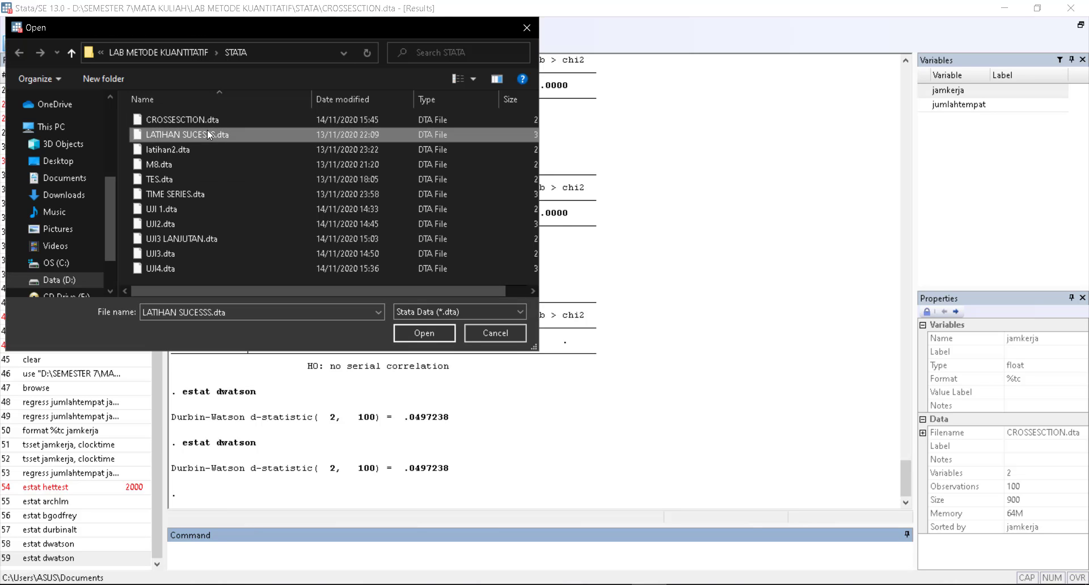
{"action": "left_click", "coordinate": [191, 194]}
{"action": "left_click", "coordinate": [425, 333]}
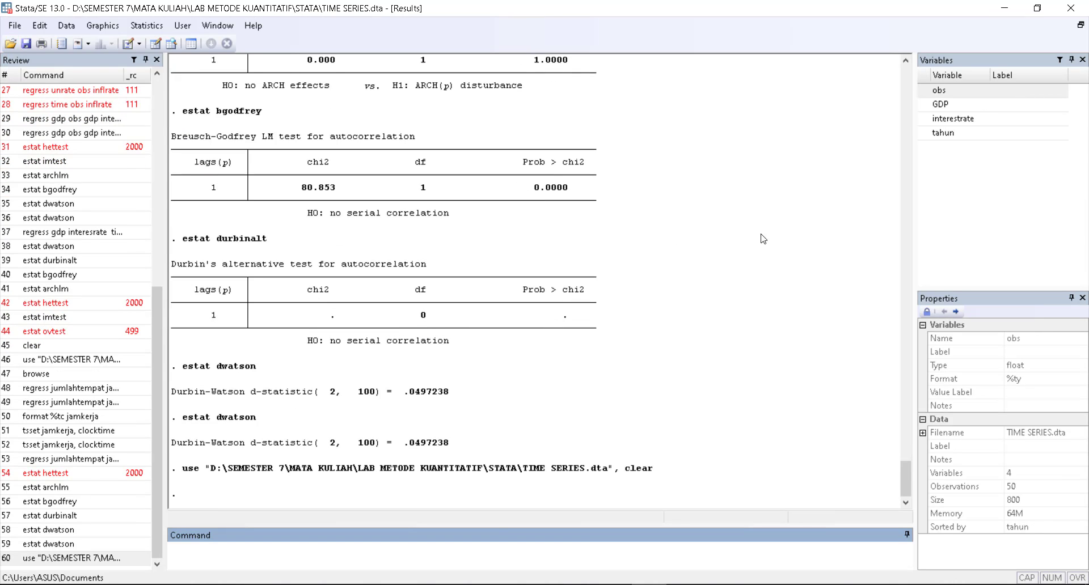
Examine the properties of the obs, GDP, interestrate and tahun variables
{"action": "left_click", "coordinate": [975, 90]}
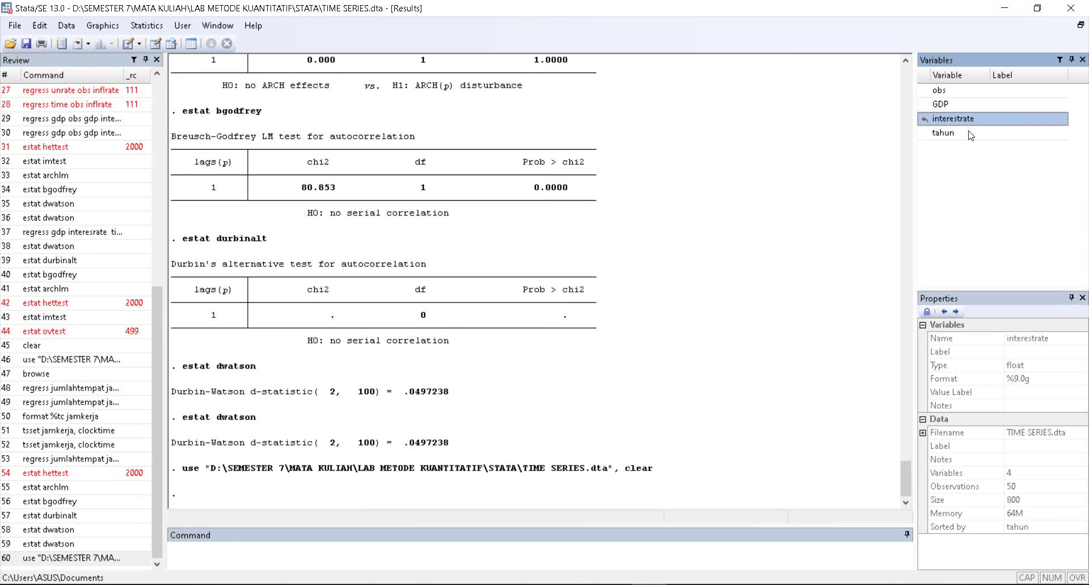
{"action": "left_click", "coordinate": [951, 120]}
{"action": "left_click", "coordinate": [951, 134]}
{"action": "left_click", "coordinate": [951, 122]}
{"action": "left_click", "coordinate": [951, 136]}
{"action": "left_click", "coordinate": [949, 105]}
{"action": "left_click", "coordinate": [947, 92]}
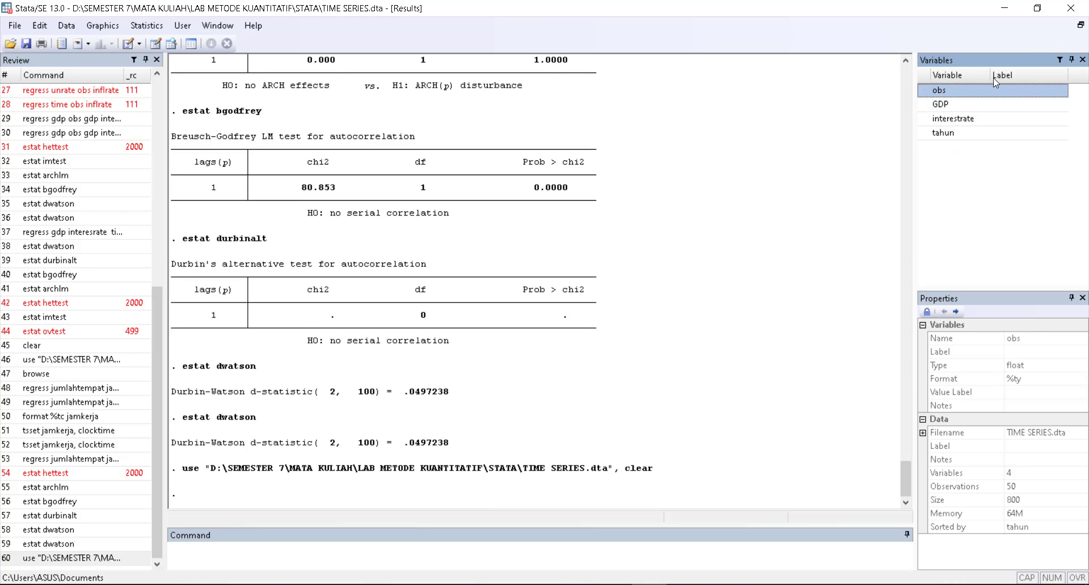
{"action": "left_click", "coordinate": [40, 26]}
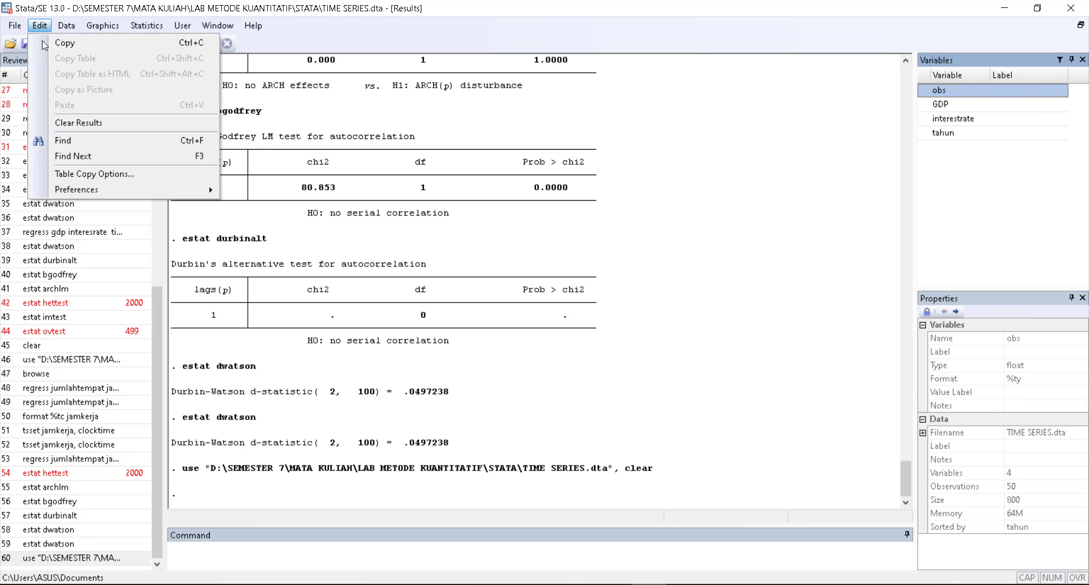
{"action": "left_click", "coordinate": [44, 27]}
{"action": "left_click", "coordinate": [103, 25]}
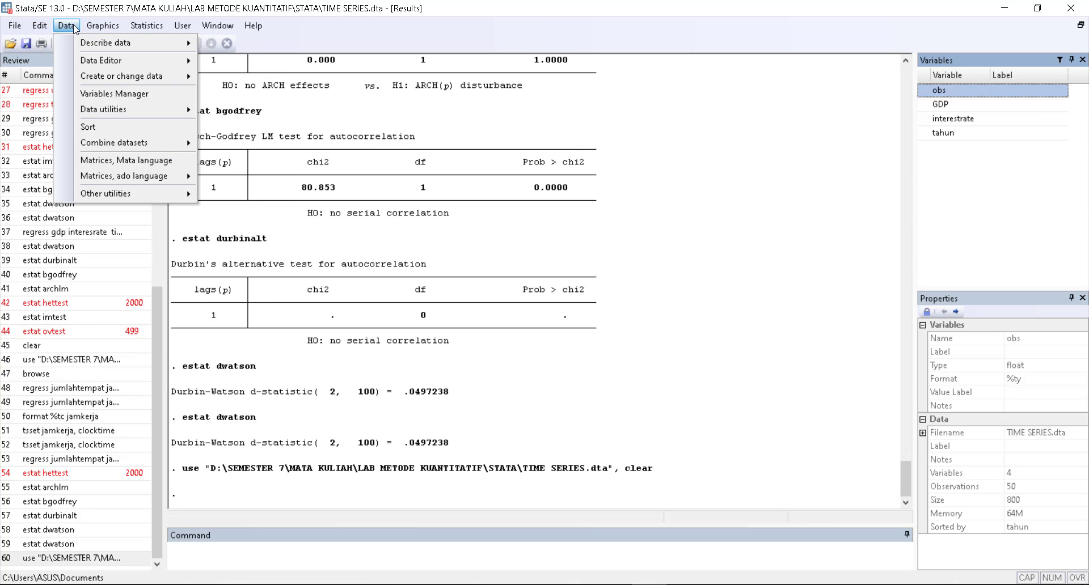
{"action": "mouse_move", "coordinate": [132, 27]}
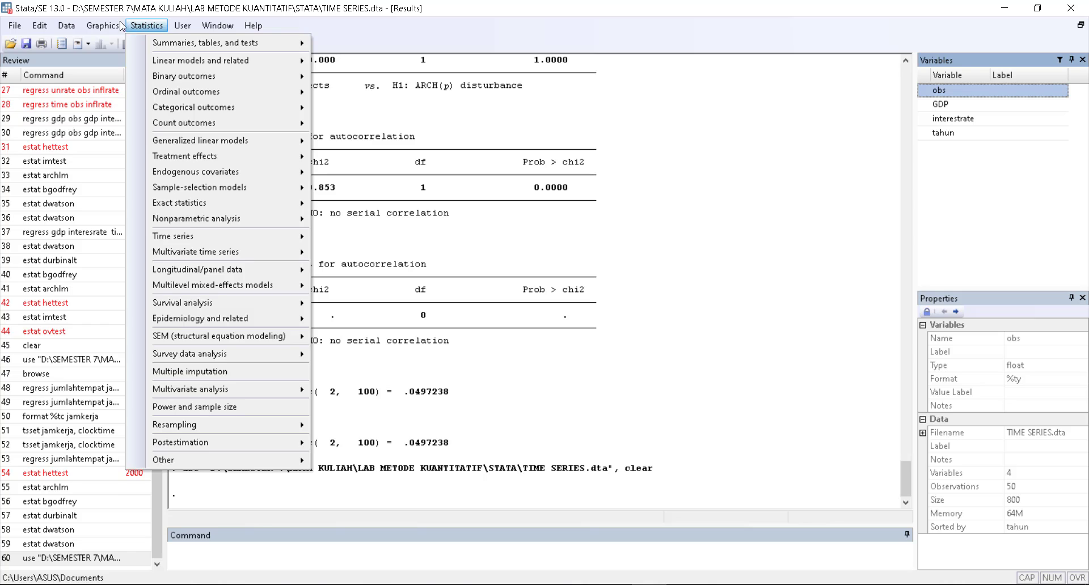
{"action": "left_click", "coordinate": [493, 189]}
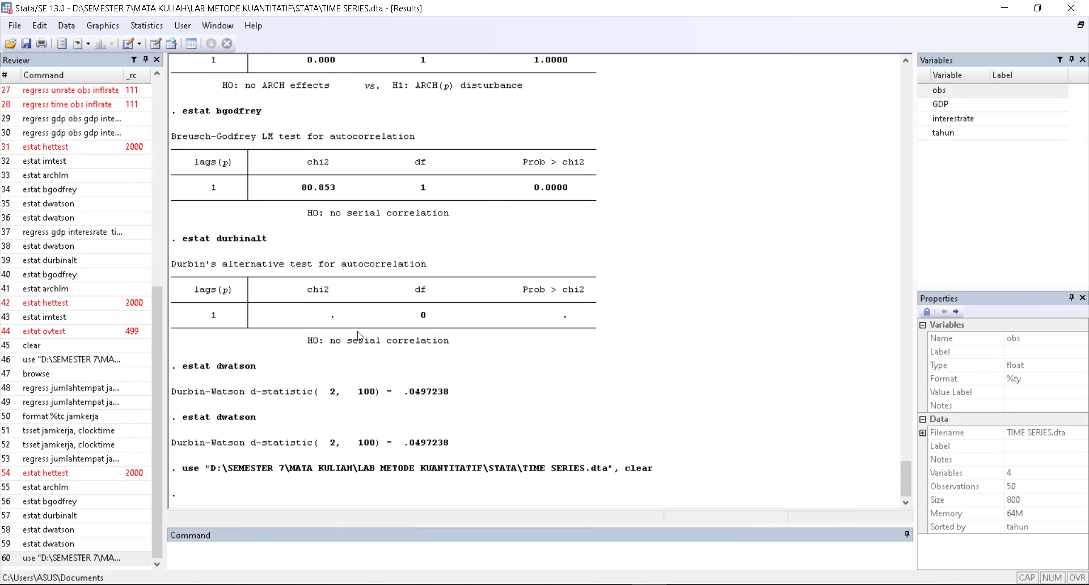
{"action": "scroll", "coordinate": [267, 234], "scroll_direction": "up", "scroll_amount": 3}
{"action": "left_click", "coordinate": [39, 26]}
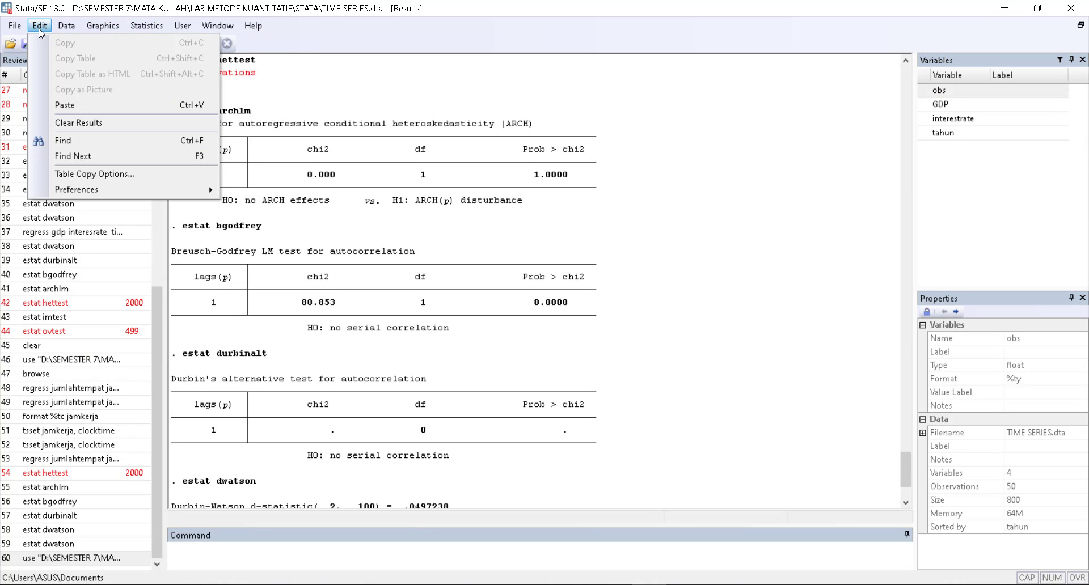
{"action": "mouse_move", "coordinate": [141, 28]}
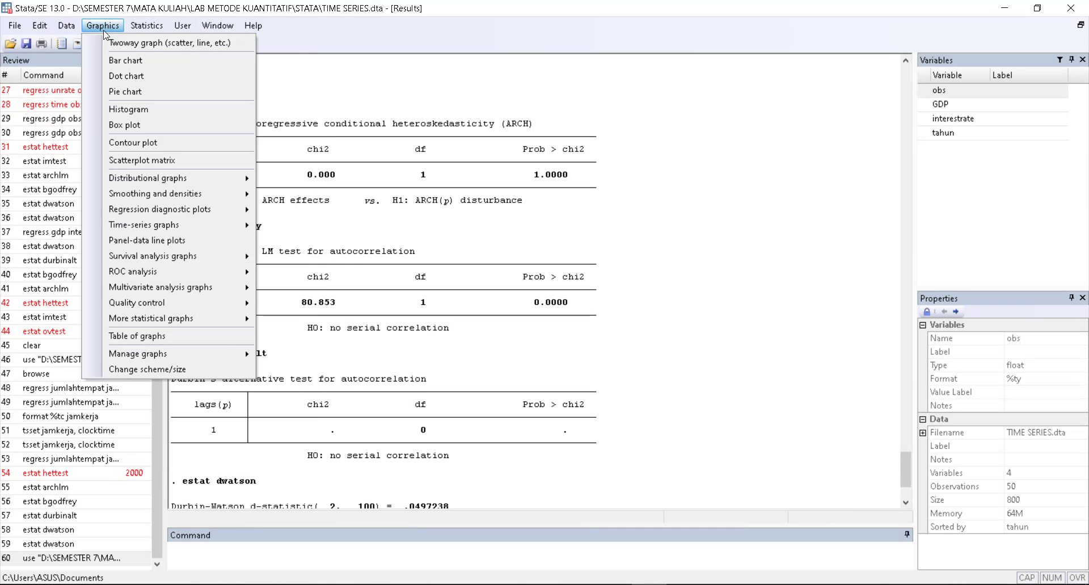
Open the LATIHAN SUCESSS.dta dataset from the STATA folder
{"action": "mouse_move", "coordinate": [65, 26]}
{"action": "left_click", "coordinate": [11, 44]}
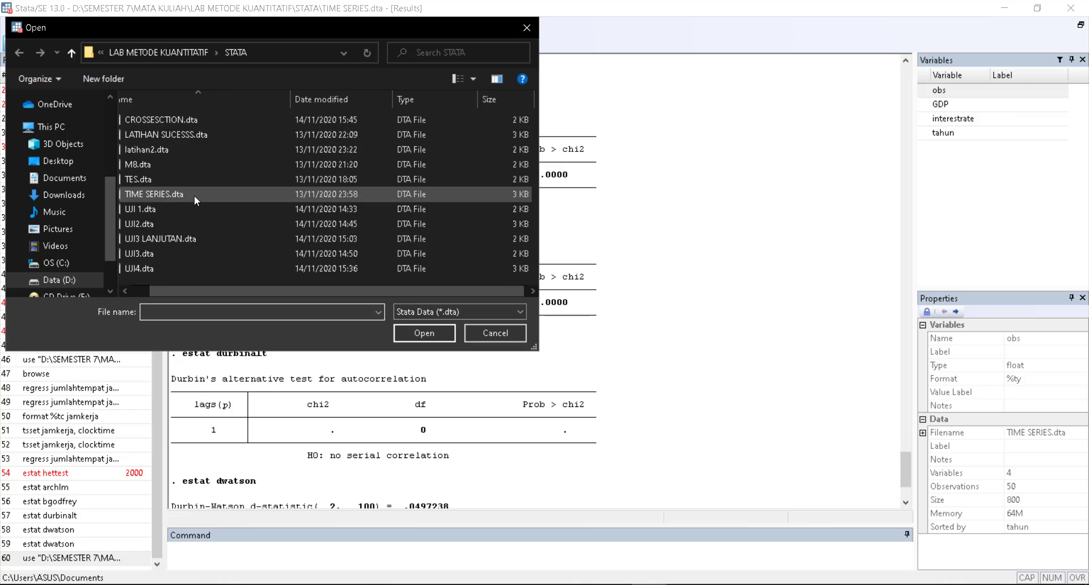
{"action": "left_click", "coordinate": [197, 135]}
{"action": "left_click", "coordinate": [421, 333]}
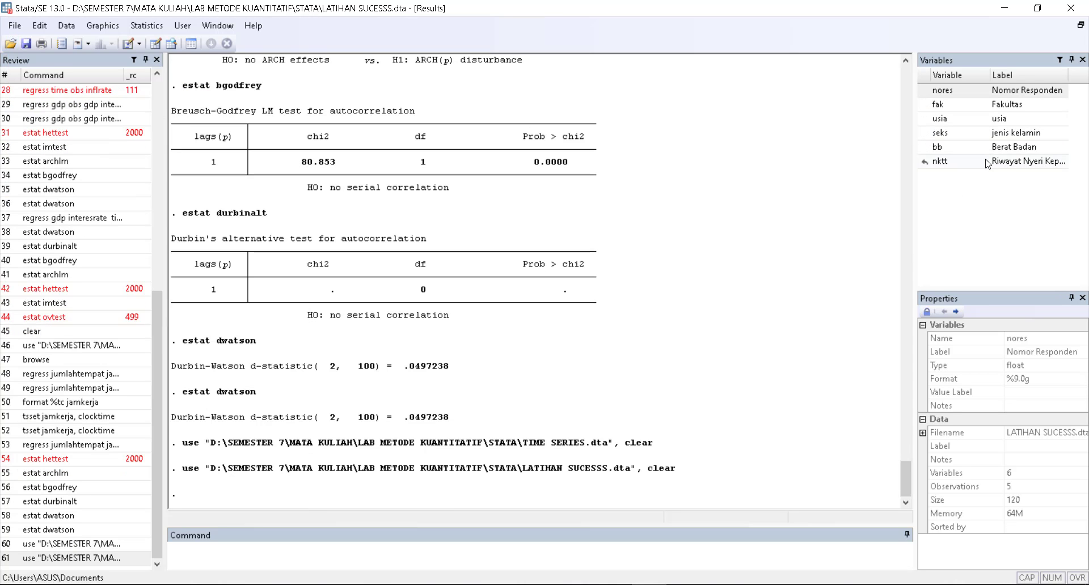
Open the UJI3.dta dataset in place of the current data
{"action": "left_click", "coordinate": [44, 28]}
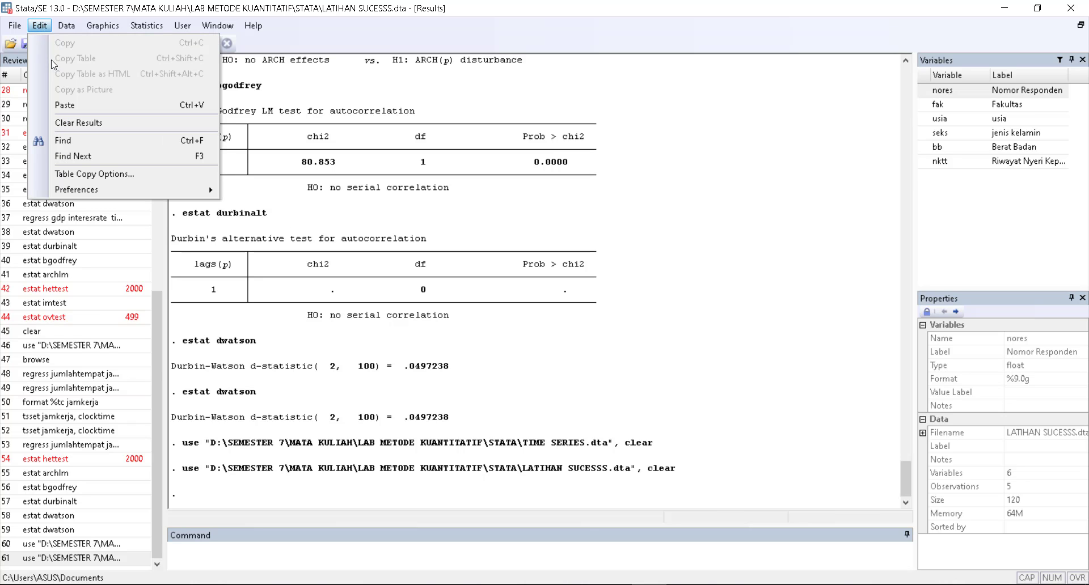
{"action": "left_click", "coordinate": [14, 46]}
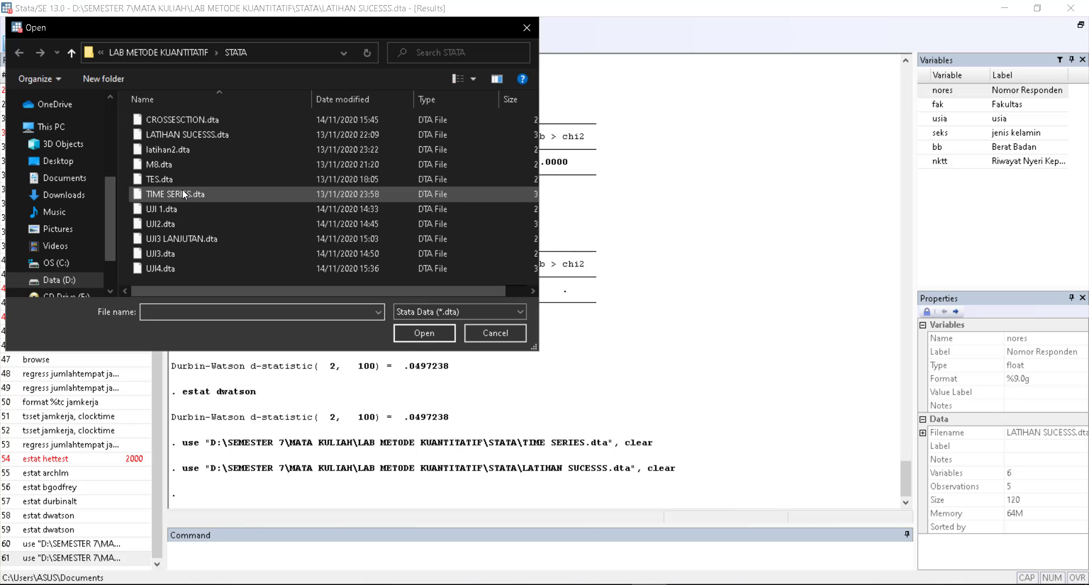
{"action": "left_click", "coordinate": [181, 224]}
{"action": "left_click", "coordinate": [224, 253]}
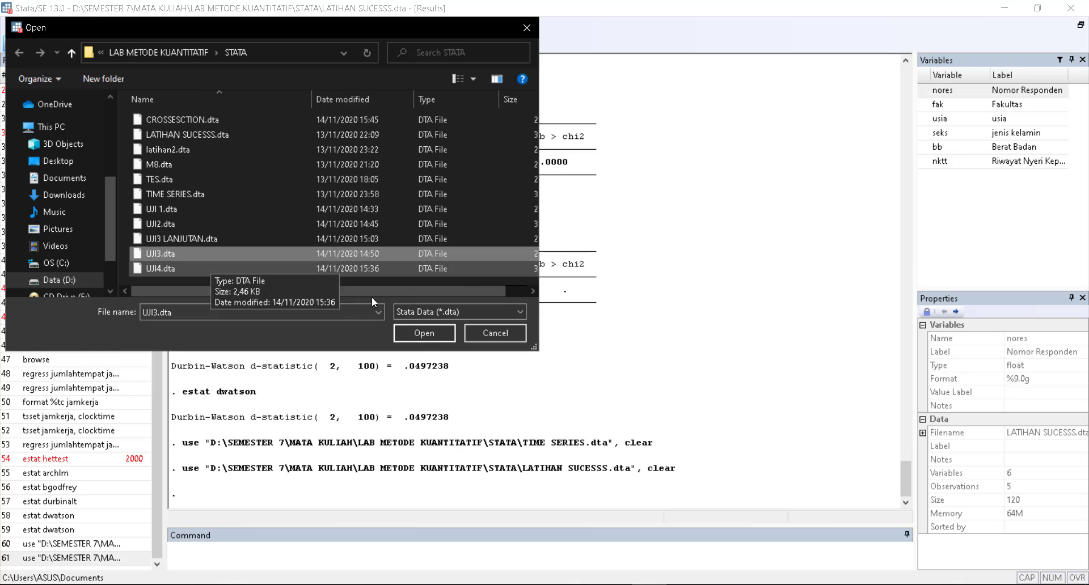
{"action": "left_click", "coordinate": [425, 333]}
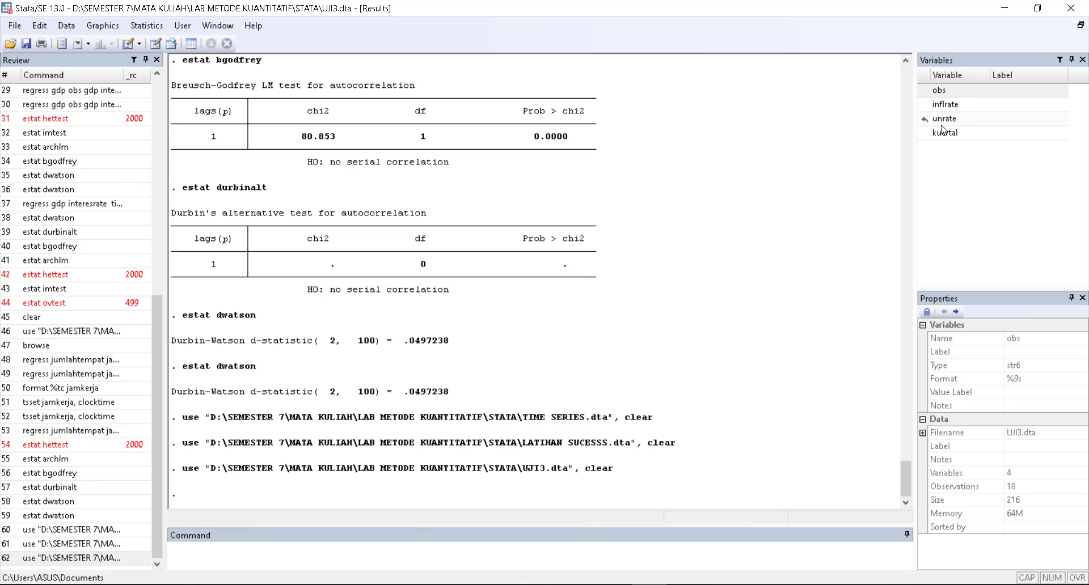
Examine the properties of the inflrate, kuartal and obs variables in the dataset
{"action": "mouse_move", "coordinate": [962, 140]}
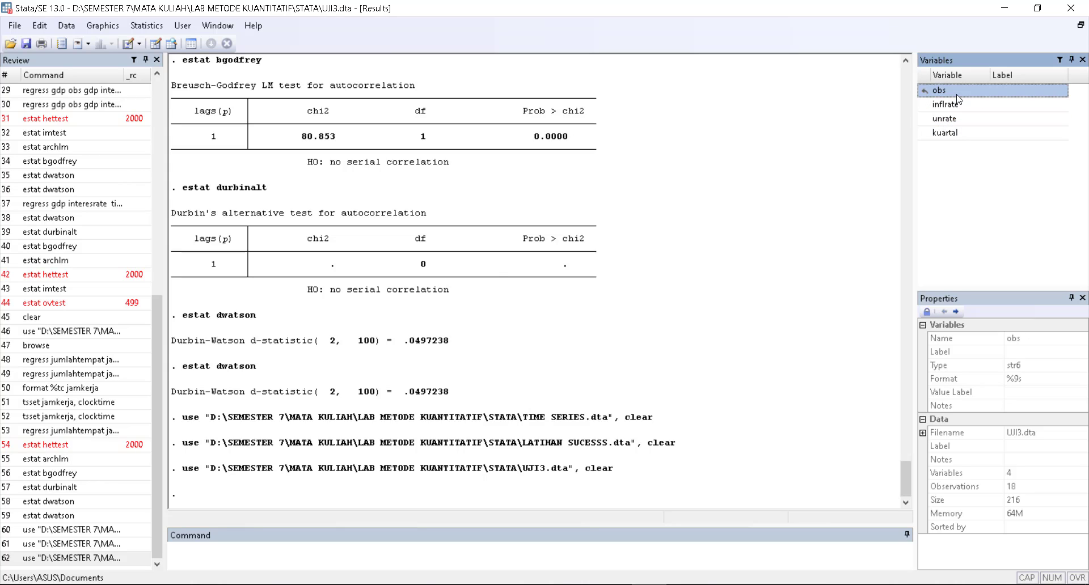
{"action": "left_click", "coordinate": [959, 105]}
{"action": "left_click", "coordinate": [968, 129]}
{"action": "left_click", "coordinate": [959, 94]}
Run the browse command to view the UJI3.dta records in the Data Editor
{"action": "left_click", "coordinate": [67, 26]}
{"action": "left_click", "coordinate": [391, 544]}
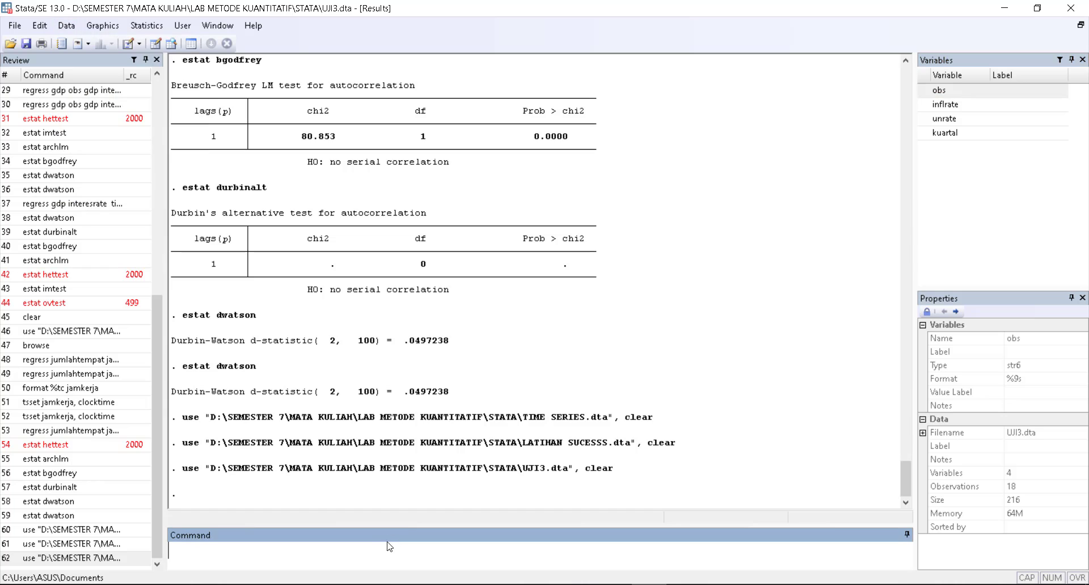
{"action": "type", "text": "browse"}
{"action": "key", "text": "Return"}
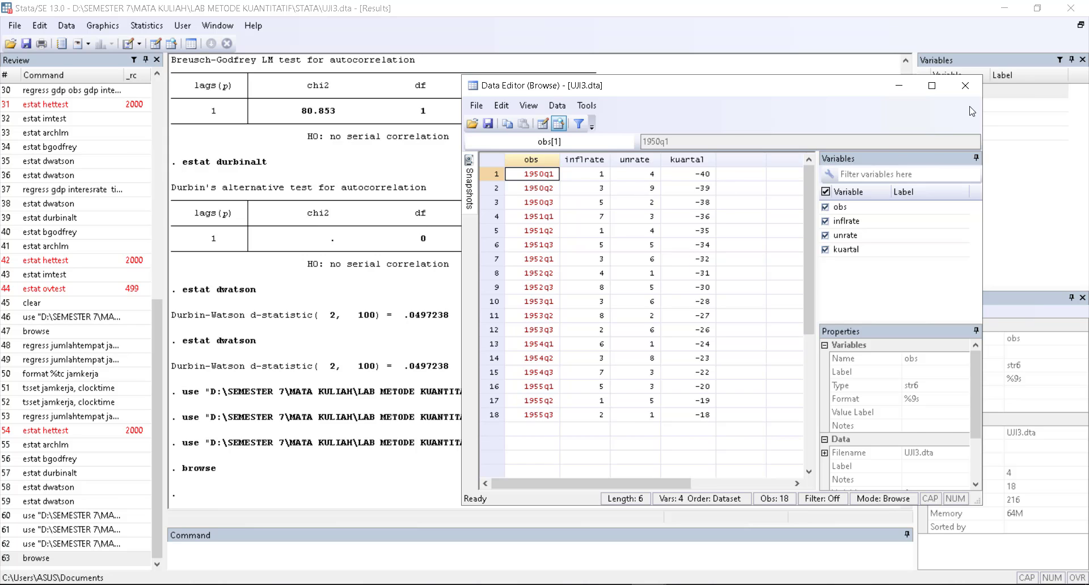
Close the data browser, clear the dataset from memory and set the number of observations to 30
{"action": "left_click", "coordinate": [964, 85]}
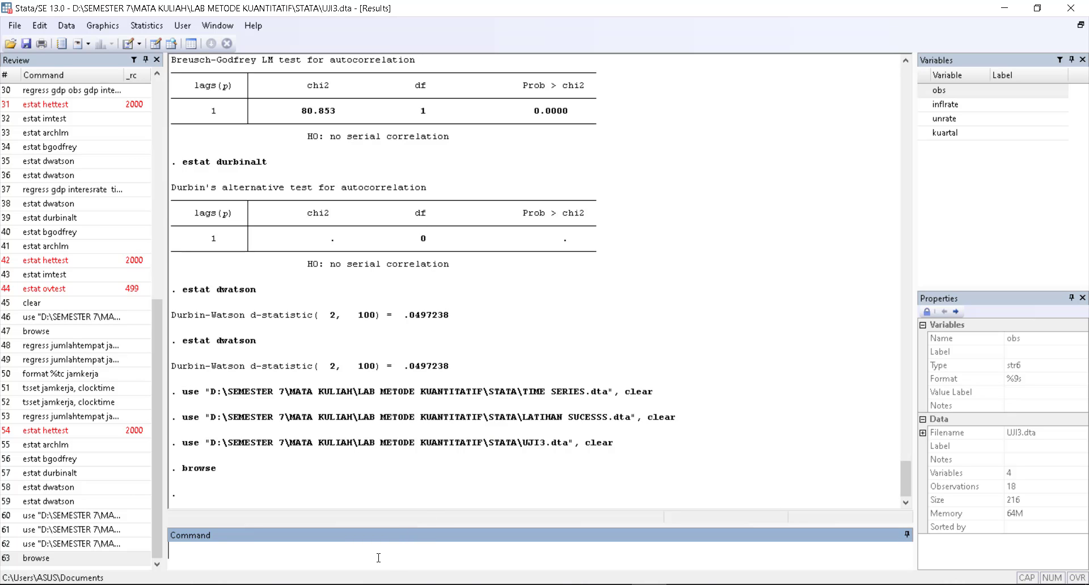
{"action": "type", "text": "clear"}
{"action": "key", "text": "Return"}
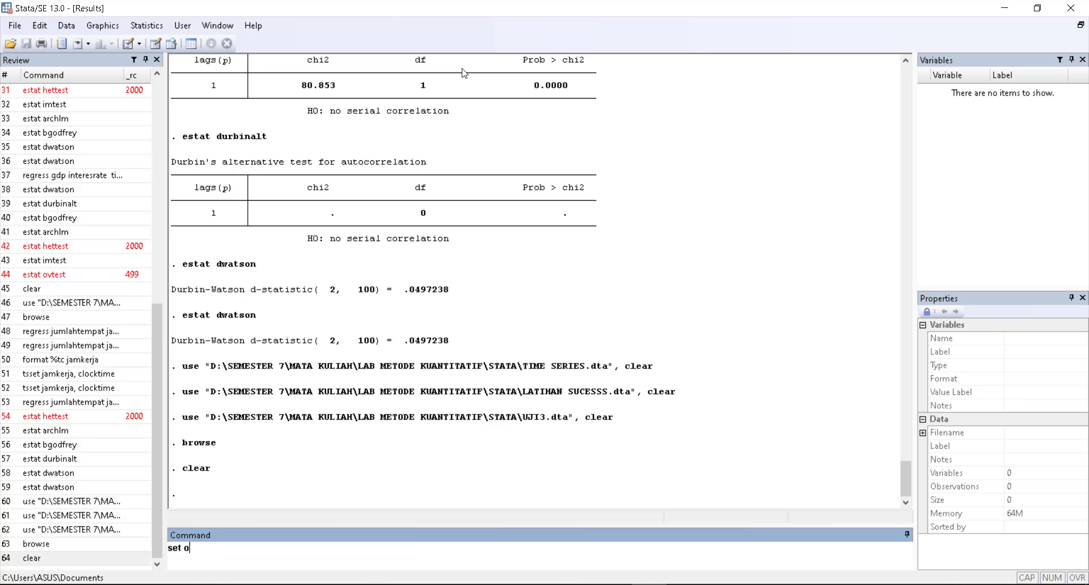
{"action": "type", "text": "set obs 30"}
{"action": "key", "text": "Return"}
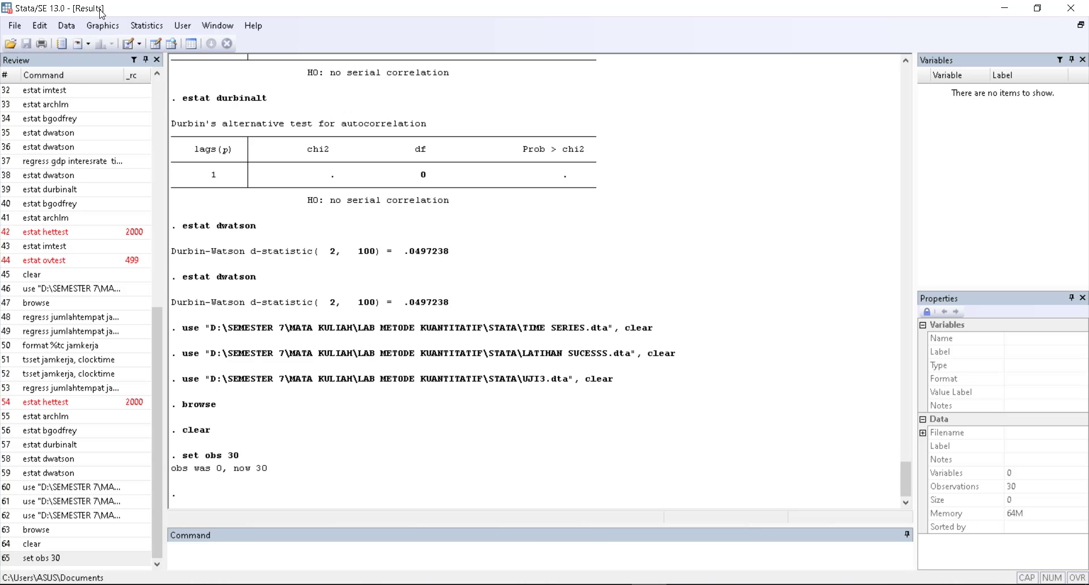
Open UJI3.do in the Do-file Editor, consult its commands and minimize the editor
{"action": "left_click", "coordinate": [100, 26]}
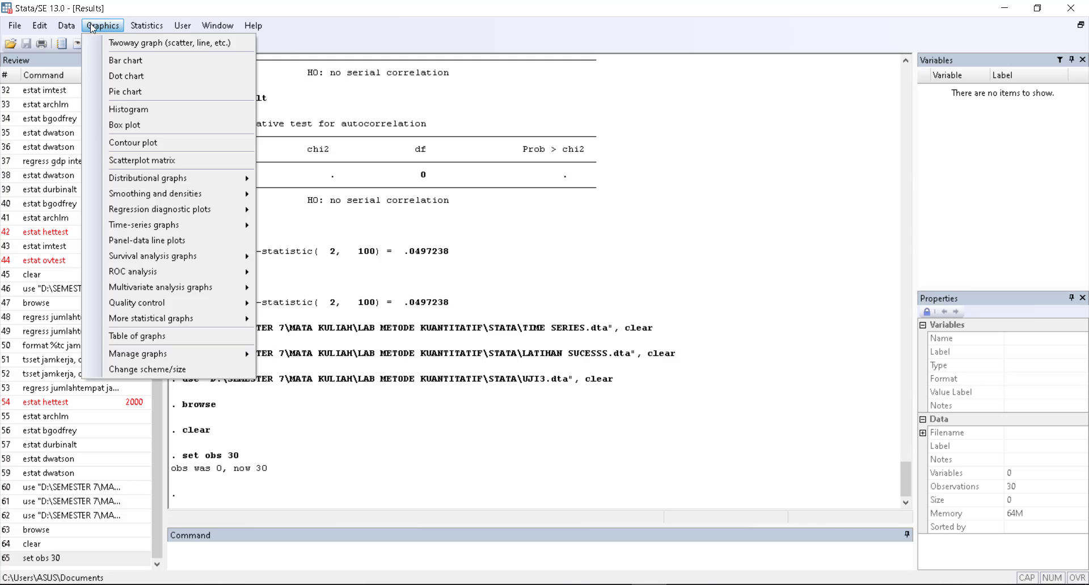
{"action": "left_click", "coordinate": [93, 27]}
{"action": "left_click", "coordinate": [61, 29]}
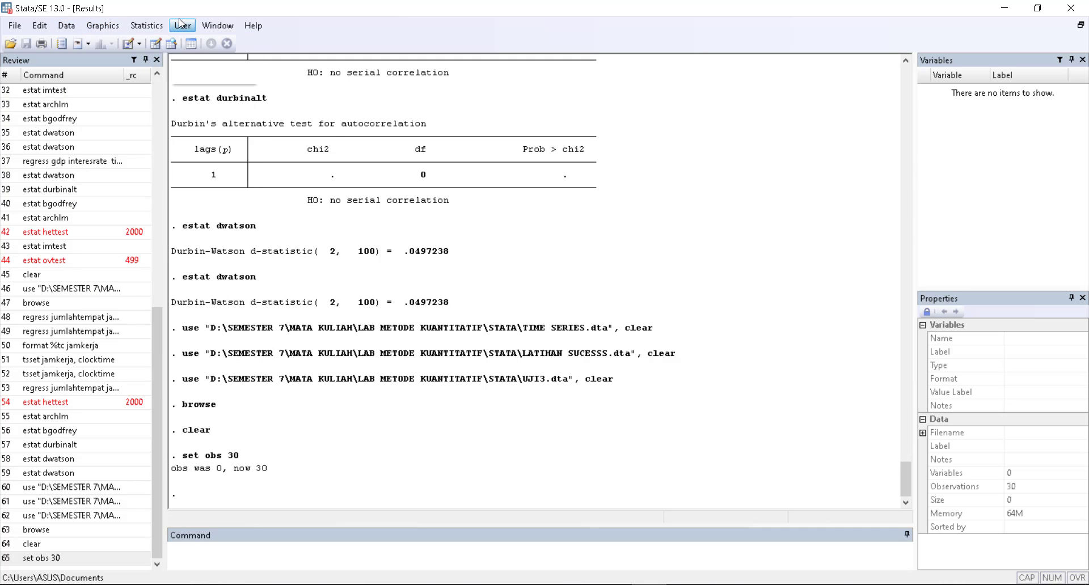
{"action": "left_click", "coordinate": [212, 24]}
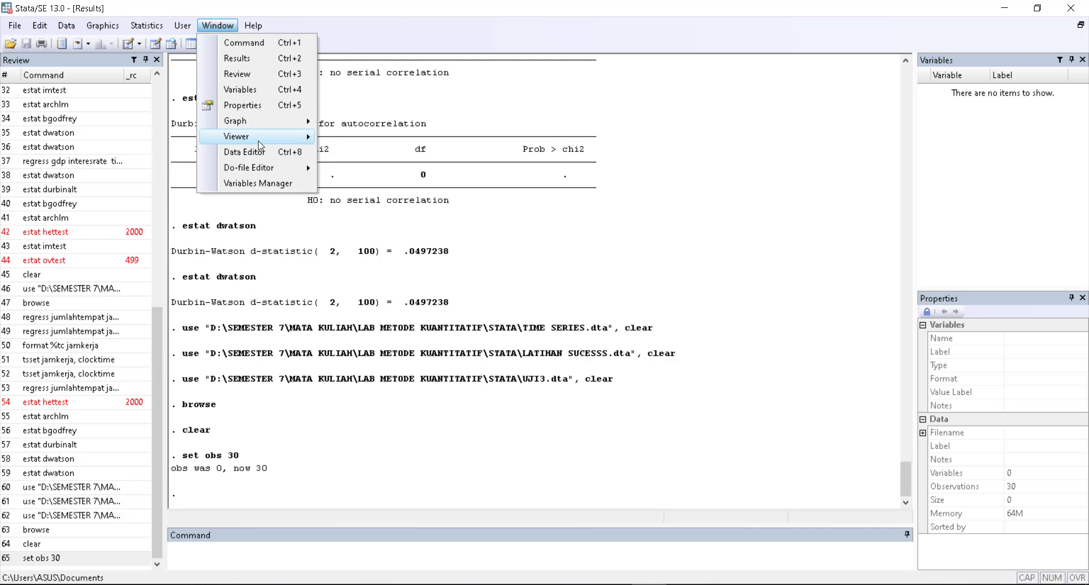
{"action": "left_click", "coordinate": [351, 170]}
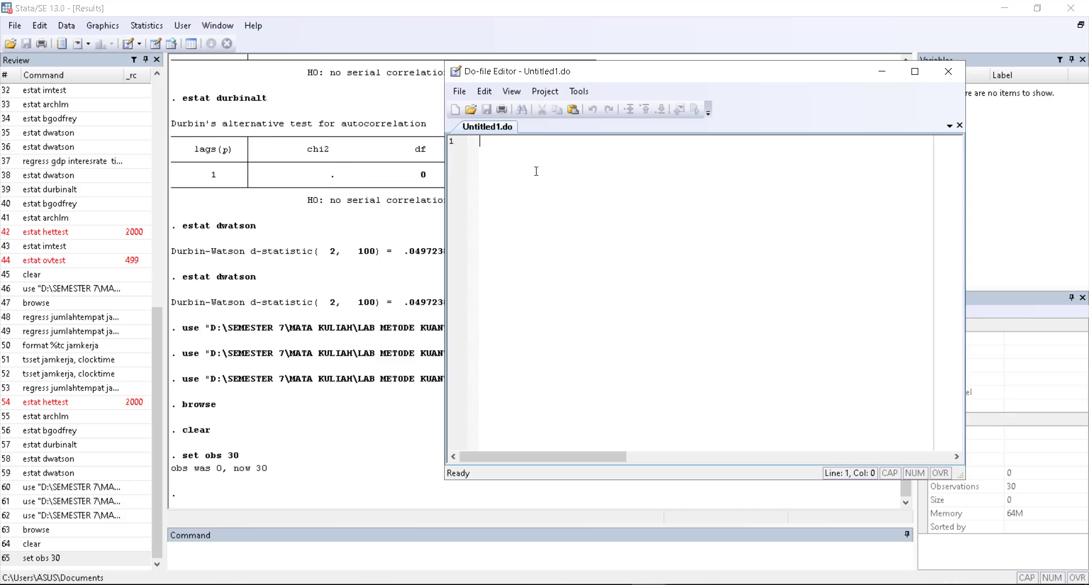
{"action": "left_click", "coordinate": [473, 107]}
{"action": "left_click", "coordinate": [616, 220]}
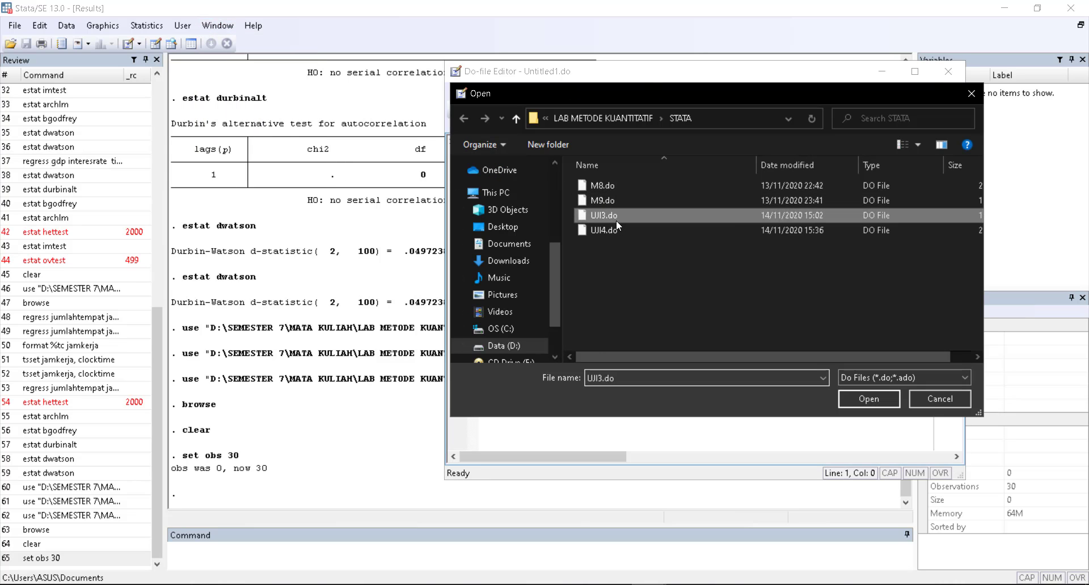
{"action": "left_click", "coordinate": [880, 397]}
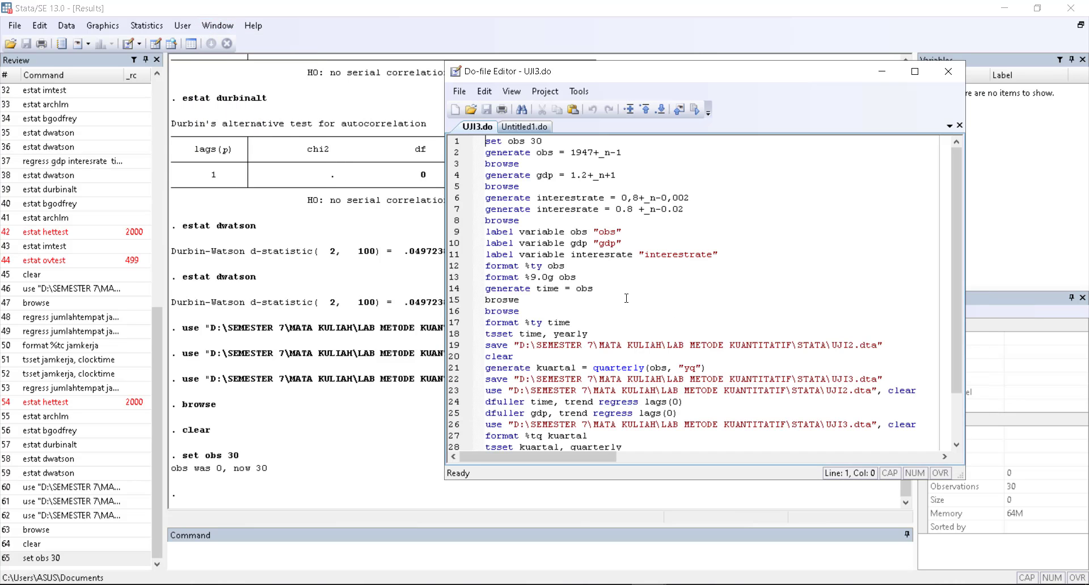
{"action": "left_click", "coordinate": [883, 72]}
Generate the variables X and Y, each with the value 30
{"action": "type", "text": "gene"}
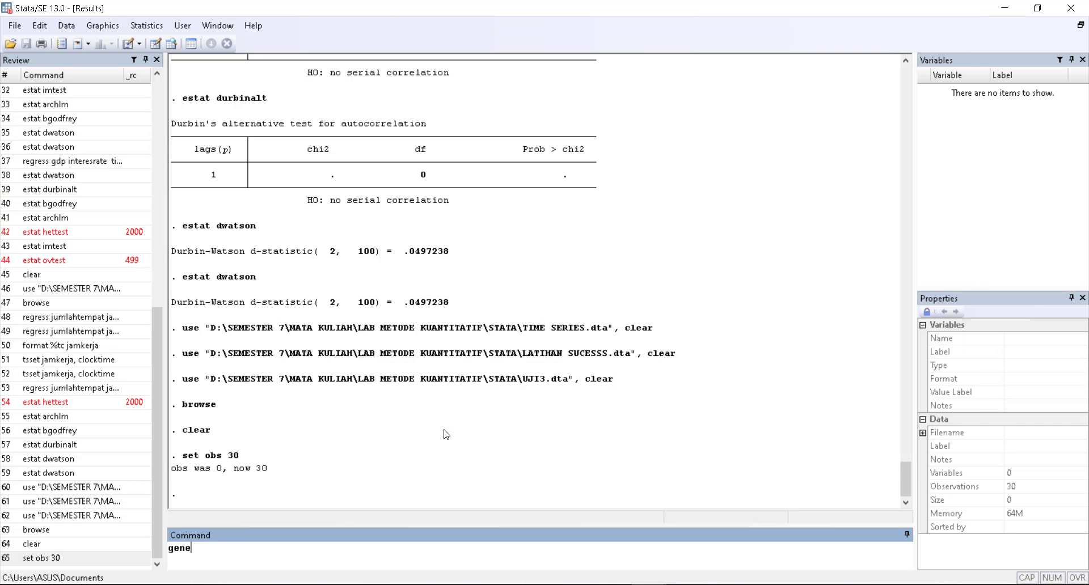
{"action": "type", "text": "te"}
{"action": "key", "text": "BackSpace"}
{"action": "key", "text": "BackSpace"}
{"action": "type", "text": "rate X = 30"}
{"action": "key", "text": "Return"}
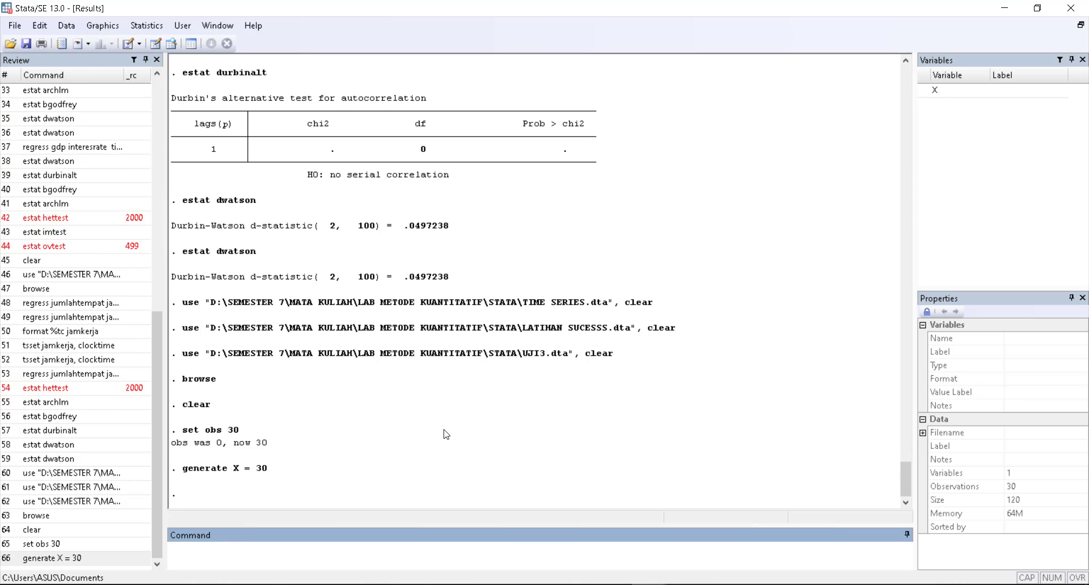
{"action": "type", "text": "generate Y = "}
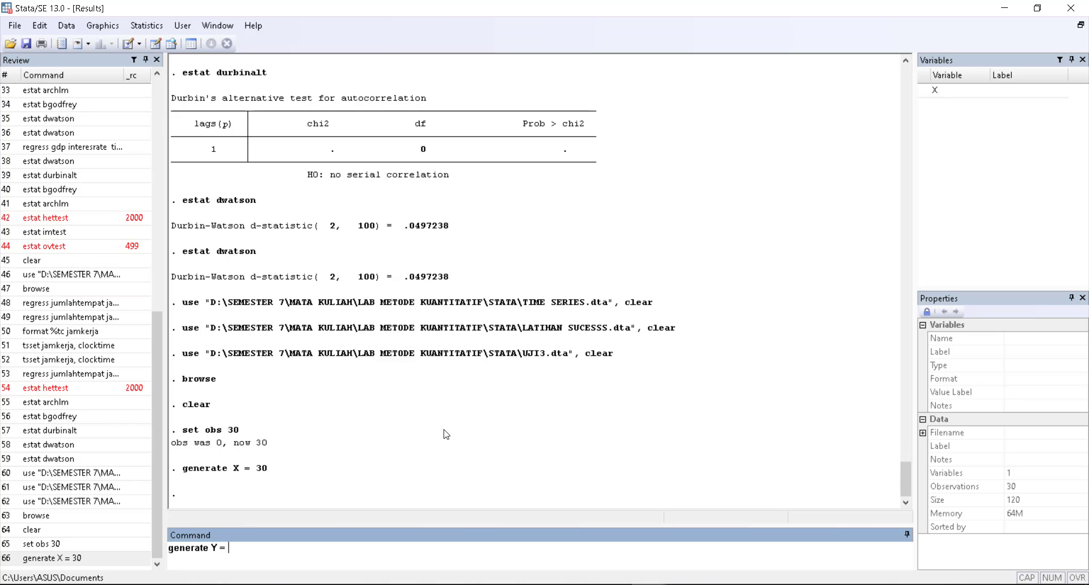
{"action": "type", "text": "30"}
{"action": "key", "text": "Return"}
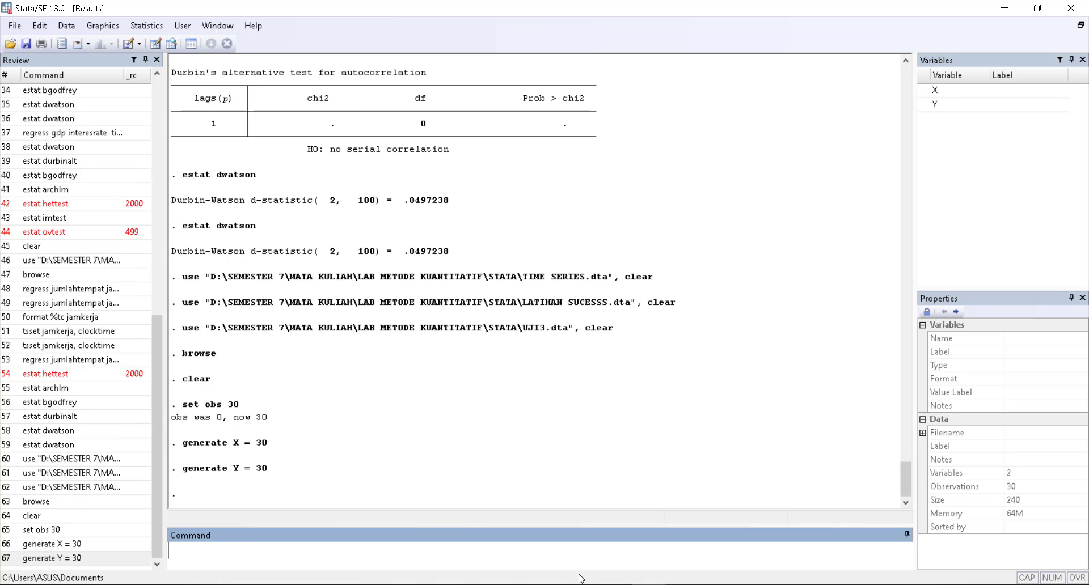
Display the dataset with the browse command
{"action": "type", "text": "broswe"}
{"action": "key", "text": "Return"}
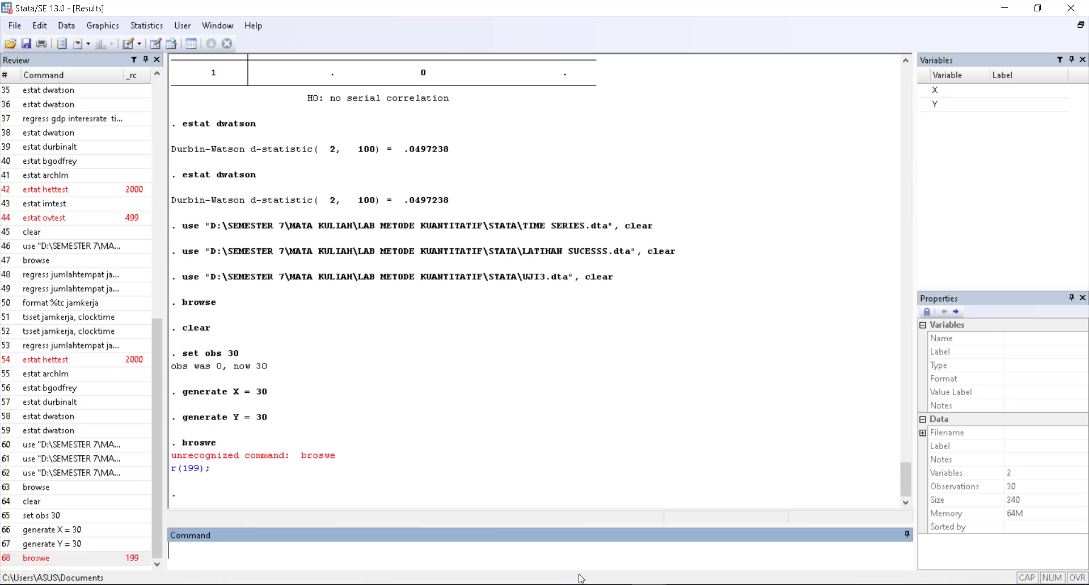
{"action": "type", "text": "broswe"}
{"action": "key", "text": "Return"}
{"action": "type", "text": "brp"}
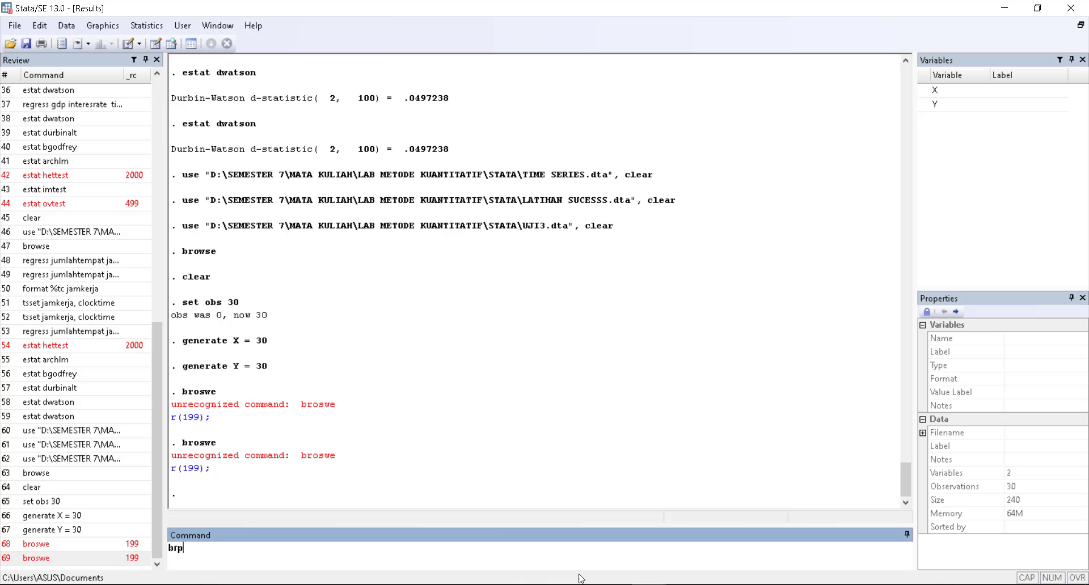
{"action": "key", "text": "BackSpace"}
{"action": "type", "text": "owse"}
{"action": "key", "text": "Return"}
Examine the X and Y values across all observations and close the data browser
{"action": "scroll", "coordinate": [618, 397], "scroll_direction": "down", "scroll_amount": 3}
{"action": "scroll", "coordinate": [590, 192], "scroll_direction": "up", "scroll_amount": 3}
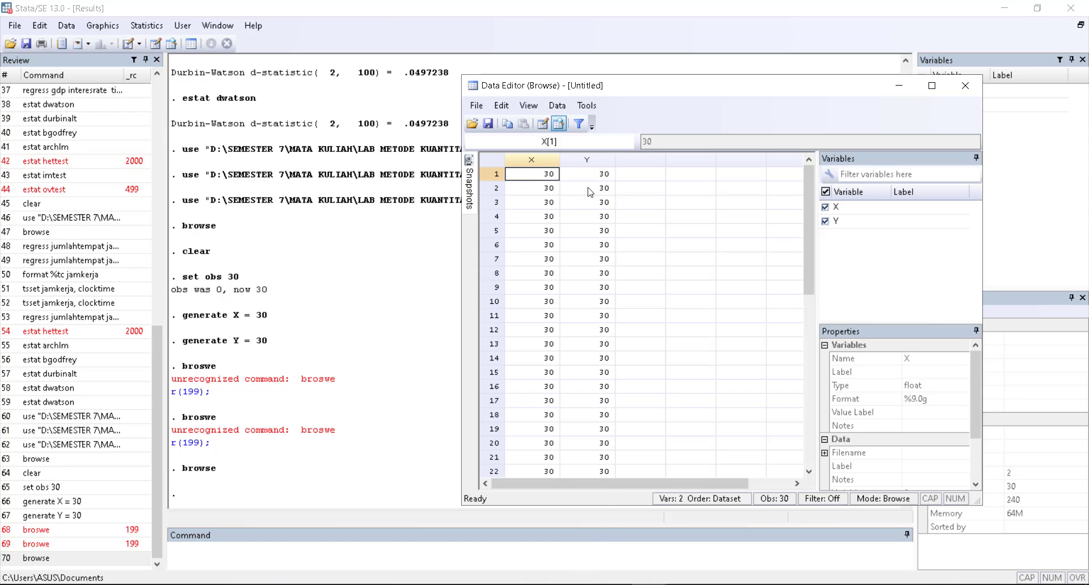
{"action": "scroll", "coordinate": [590, 192], "scroll_direction": "down", "scroll_amount": 4}
{"action": "scroll", "coordinate": [584, 178], "scroll_direction": "up", "scroll_amount": 4}
{"action": "scroll", "coordinate": [689, 183], "scroll_direction": "down", "scroll_amount": 3}
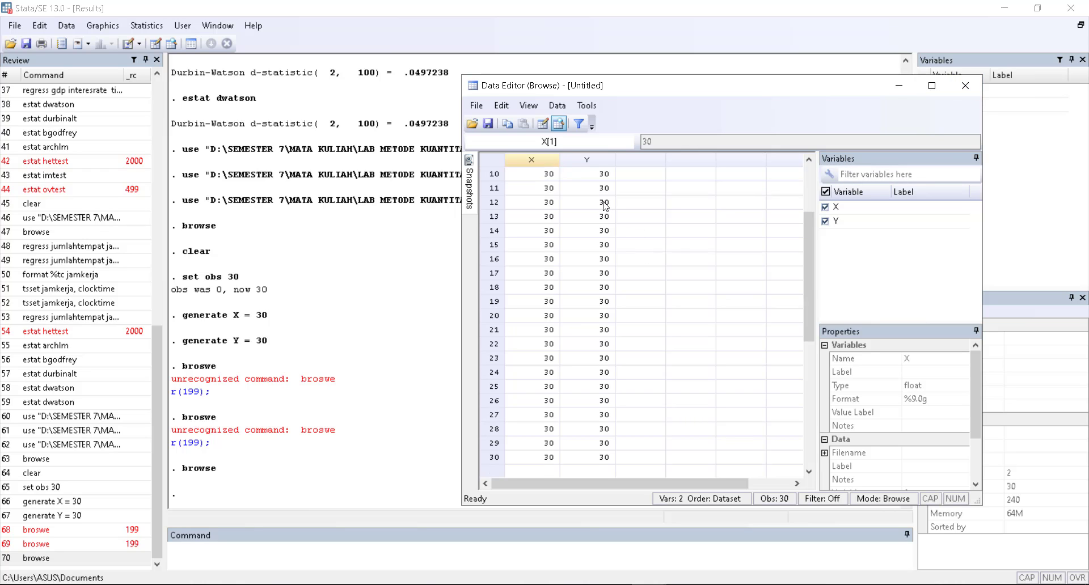
{"action": "scroll", "coordinate": [632, 187], "scroll_direction": "up", "scroll_amount": 3}
{"action": "scroll", "coordinate": [590, 221], "scroll_direction": "down", "scroll_amount": 3}
{"action": "scroll", "coordinate": [590, 209], "scroll_direction": "up", "scroll_amount": 3}
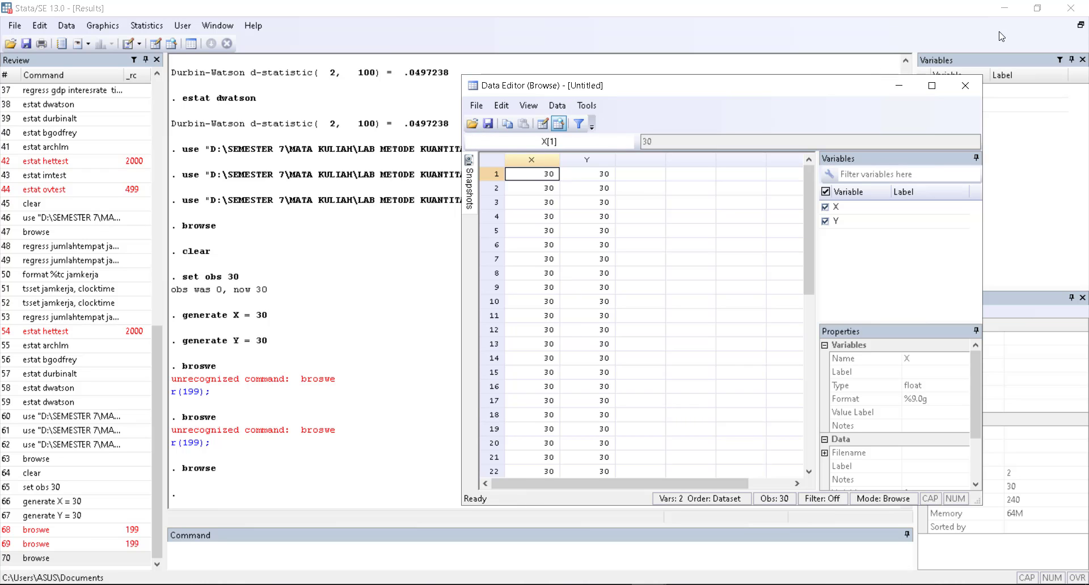
{"action": "left_click", "coordinate": [964, 86]}
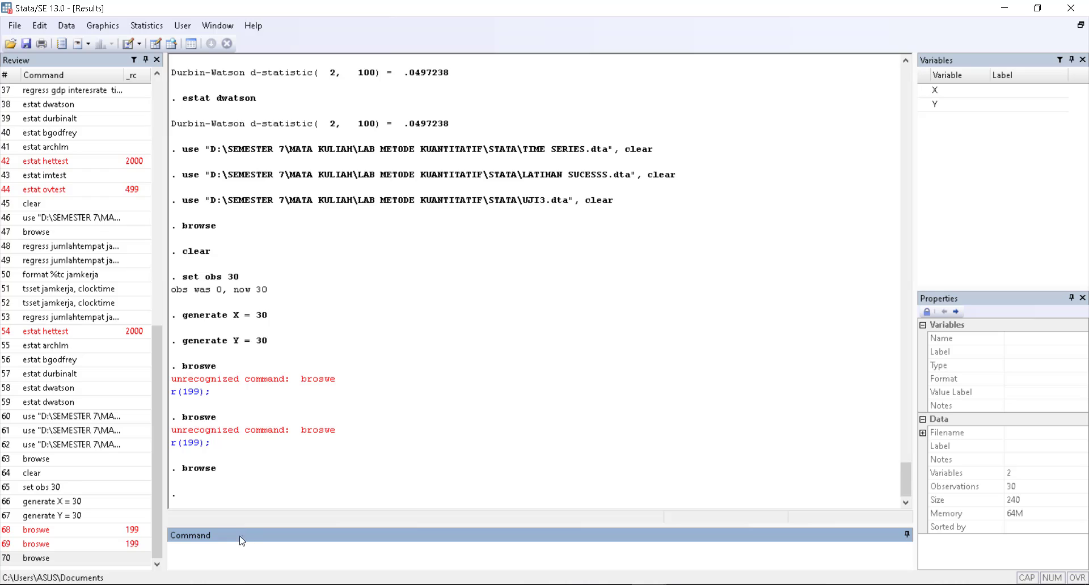
Try to remove variable X with the command "delete X"
{"action": "type", "text": "deelete X"}
{"action": "key", "text": "Return"}
{"action": "key", "text": "Caps_Lock"}
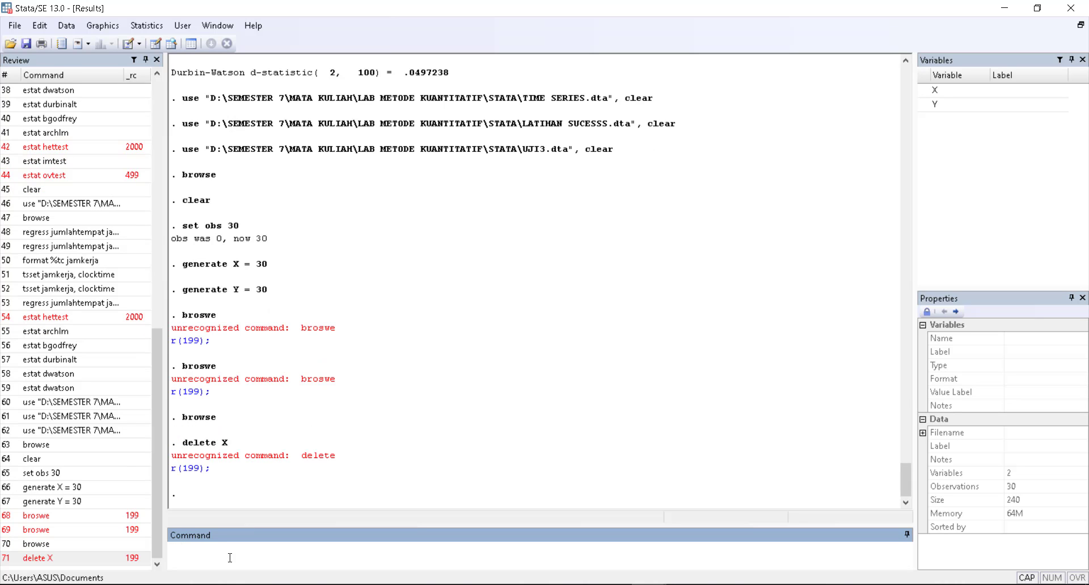
{"action": "key", "text": "Caps_Lock"}
Open the dataset in edit mode, clear the X value of observation 1 and apply the change
{"action": "left_click", "coordinate": [66, 26]}
{"action": "mouse_move", "coordinate": [96, 29]}
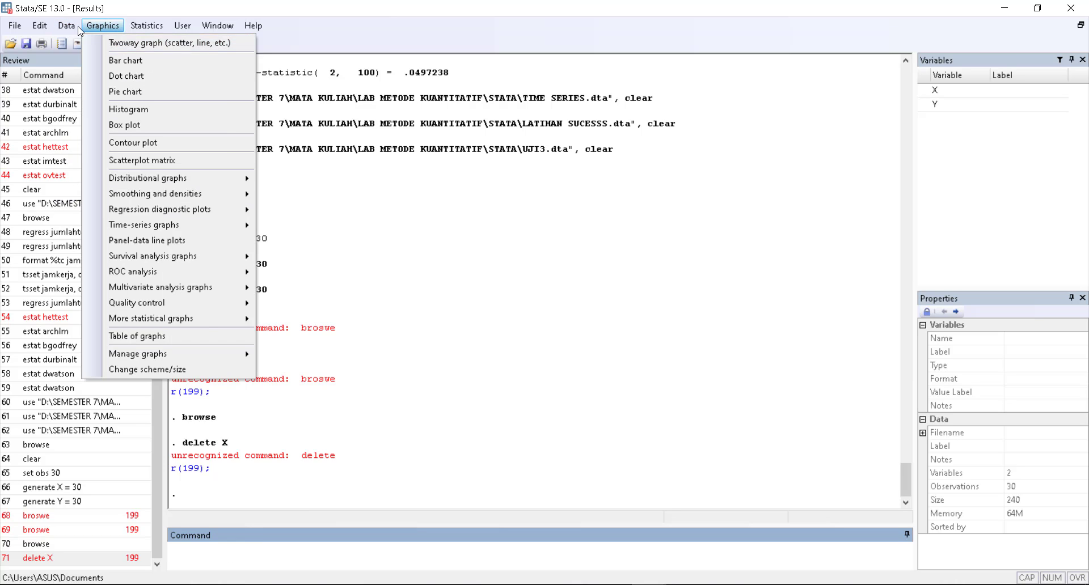
{"action": "mouse_move", "coordinate": [113, 52]}
{"action": "left_click", "coordinate": [250, 56]}
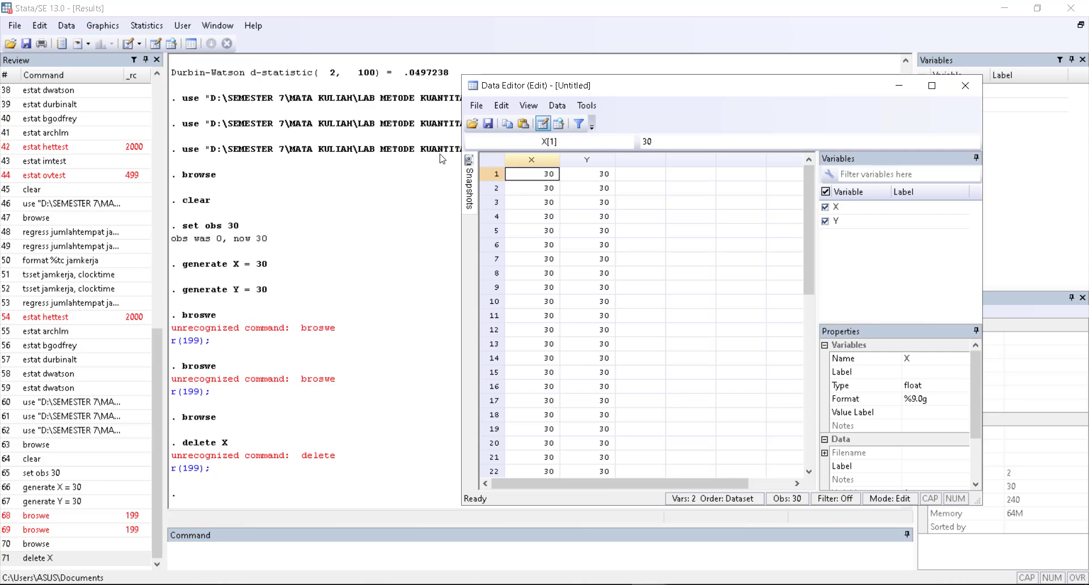
{"action": "left_click", "coordinate": [538, 169]}
{"action": "key", "text": "BackSpace"}
{"action": "left_click", "coordinate": [546, 188]}
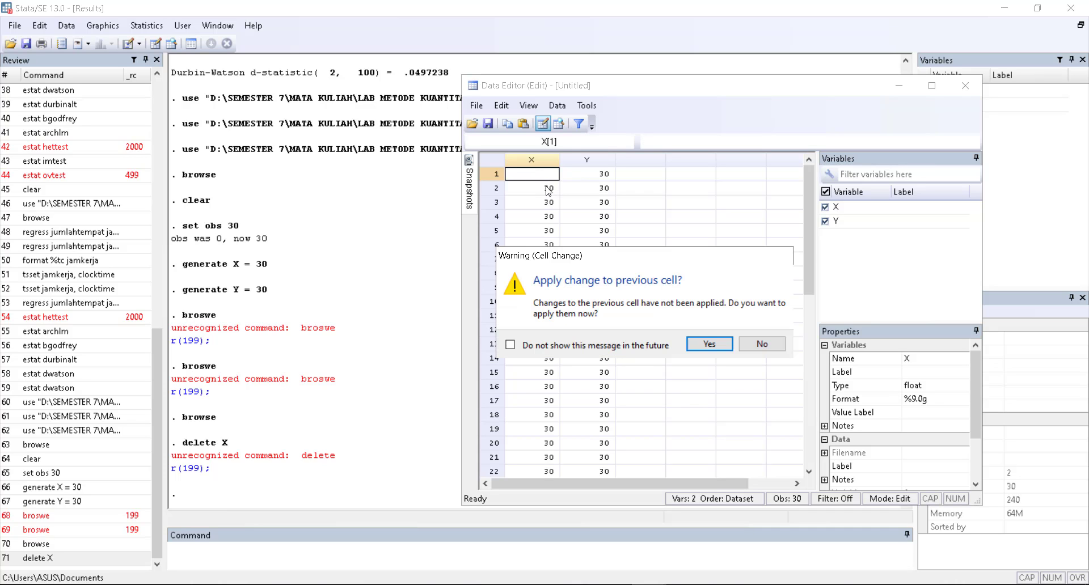
{"action": "left_click", "coordinate": [708, 343]}
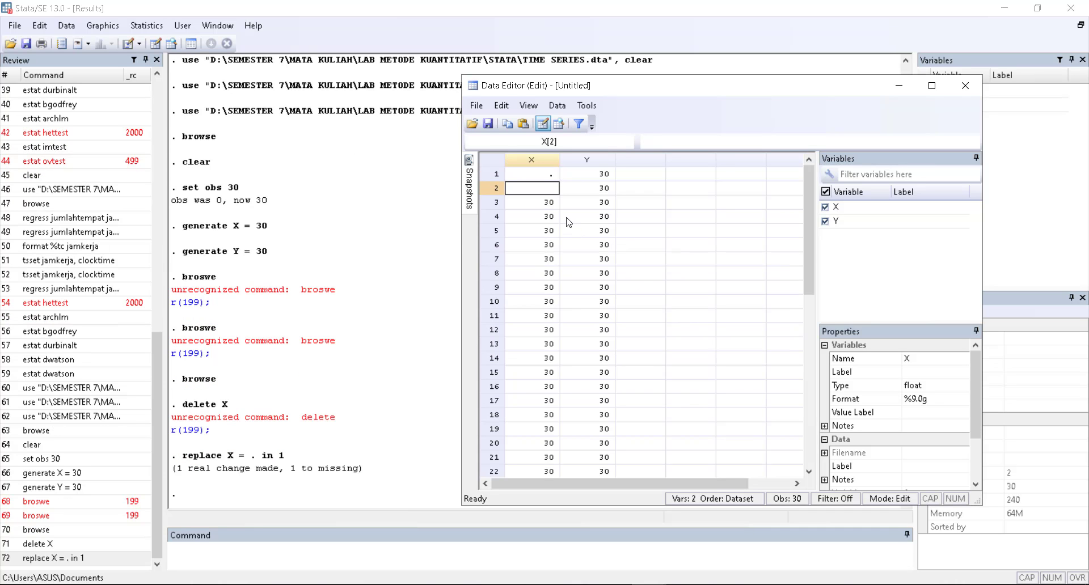
Clear the X values in observations 2–5, 7–13, 15, 17–20, 22 and 24–30
{"action": "key", "text": "Return"}
{"action": "key", "text": "BackSpace"}
{"action": "key", "text": "Return"}
{"action": "key", "text": "BackSpace"}
{"action": "key", "text": "Return"}
{"action": "key", "text": "BackSpace"}
{"action": "key", "text": "Return"}
{"action": "key", "text": "Return"}
{"action": "key", "text": "BackSpace"}
{"action": "key", "text": "Return"}
{"action": "key", "text": "BackSpace"}
{"action": "key", "text": "Return"}
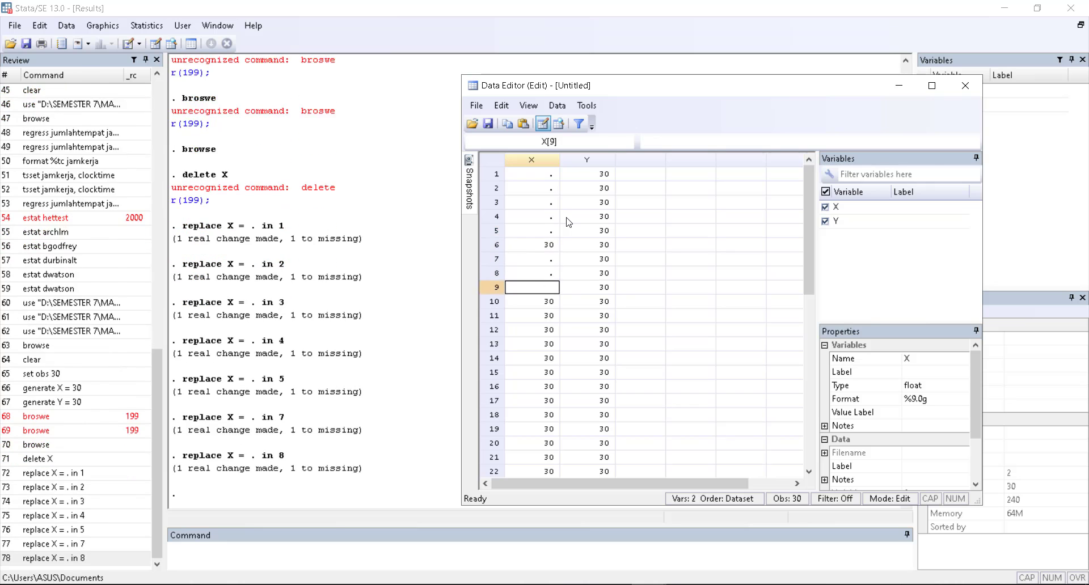
{"action": "key", "text": "BackSpace"}
{"action": "key", "text": "Return"}
{"action": "key", "text": "BackSpace"}
{"action": "key", "text": "Return"}
{"action": "key", "text": "BackSpace"}
{"action": "key", "text": "Return"}
{"action": "key", "text": "BackSpace"}
{"action": "key", "text": "Return"}
{"action": "key", "text": "BackSpace"}
{"action": "key", "text": "Return"}
{"action": "key", "text": "Return"}
{"action": "key", "text": "BackSpace"}
{"action": "key", "text": "Return"}
{"action": "key", "text": "Return"}
{"action": "key", "text": "BackSpace"}
{"action": "key", "text": "Return"}
{"action": "key", "text": "BackSpace"}
{"action": "key", "text": "Return"}
{"action": "key", "text": "BackSpace"}
{"action": "key", "text": "Return"}
{"action": "key", "text": "BackSpace"}
{"action": "key", "text": "Return"}
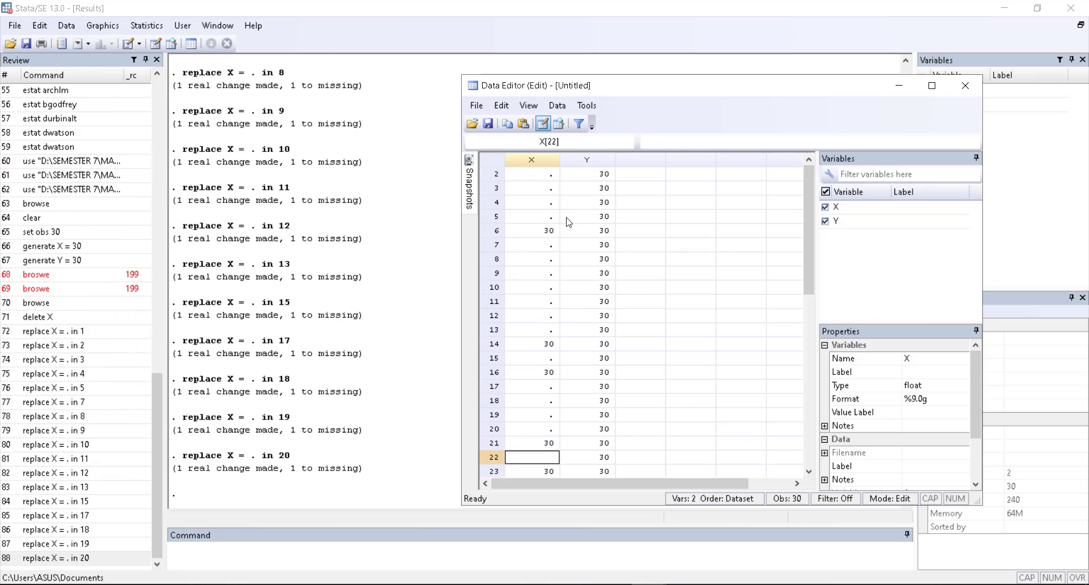
{"action": "key", "text": "Return"}
{"action": "key", "text": "BackSpace"}
{"action": "key", "text": "Return"}
{"action": "key", "text": "Return"}
{"action": "key", "text": "BackSpace"}
{"action": "key", "text": "Return"}
{"action": "key", "text": "BackSpace"}
{"action": "key", "text": "Return"}
{"action": "key", "text": "BackSpace"}
{"action": "key", "text": "Return"}
{"action": "key", "text": "BackSpace"}
{"action": "key", "text": "Return"}
{"action": "key", "text": "BackSpace"}
{"action": "key", "text": "Return"}
{"action": "key", "text": "BackSpace"}
{"action": "key", "text": "Return"}
{"action": "key", "text": "BackSpace"}
{"action": "key", "text": "Return"}
{"action": "key", "text": "Return"}
{"action": "key", "text": "Return"}
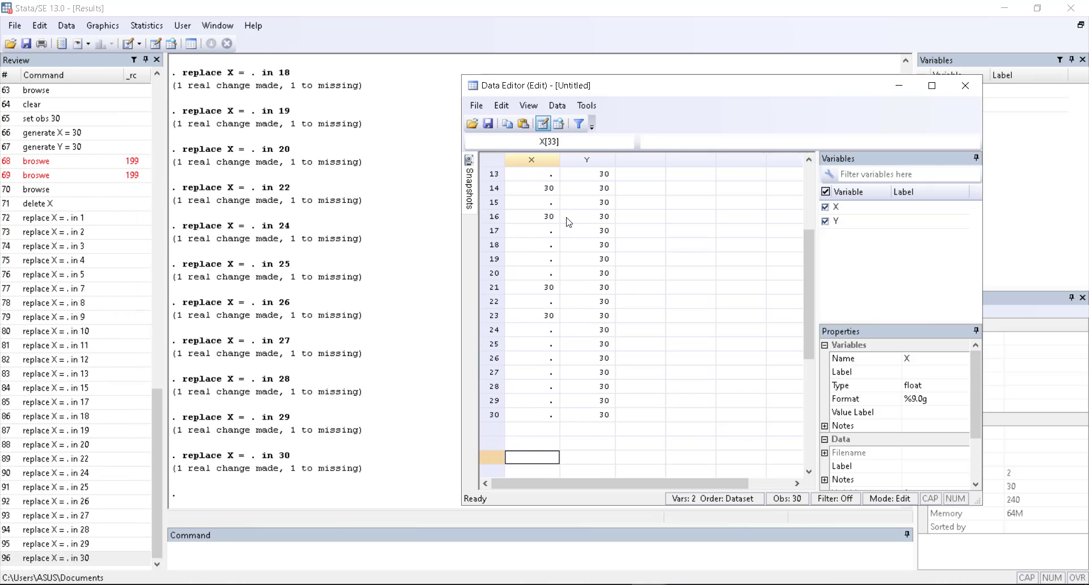
Clear the remaining X values in observations 23, 21, 16, 14 and 6
{"action": "key", "text": "Up"}
{"action": "key", "text": "Up"}
{"action": "key", "text": "Up"}
{"action": "key", "text": "Up"}
{"action": "key", "text": "Up"}
{"action": "key", "text": "Up"}
{"action": "key", "text": "Up"}
{"action": "key", "text": "Up"}
{"action": "key", "text": "Up"}
{"action": "key", "text": "Up"}
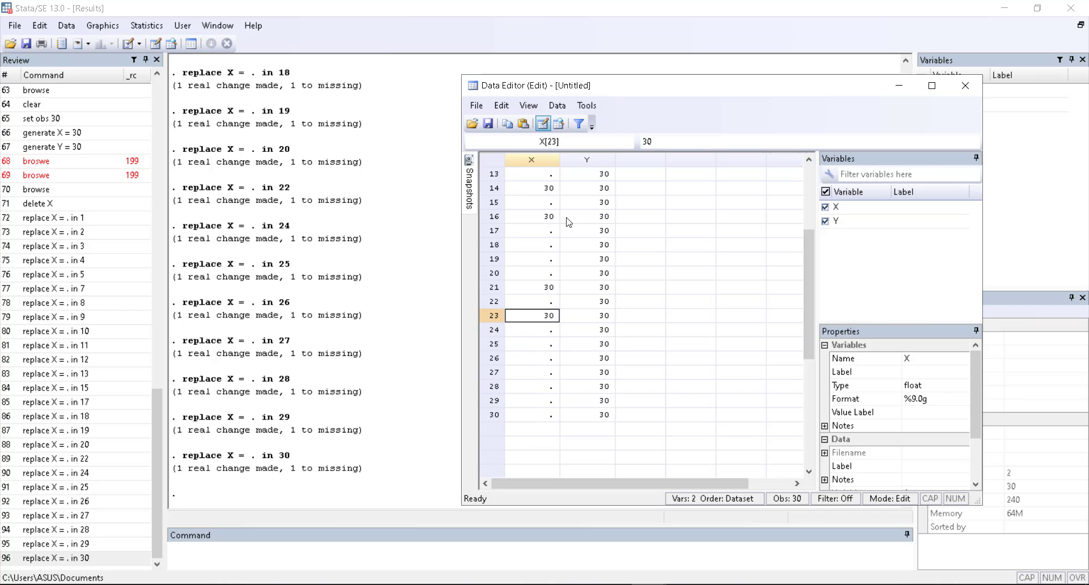
{"action": "key", "text": "Up"}
{"action": "key", "text": "Up"}
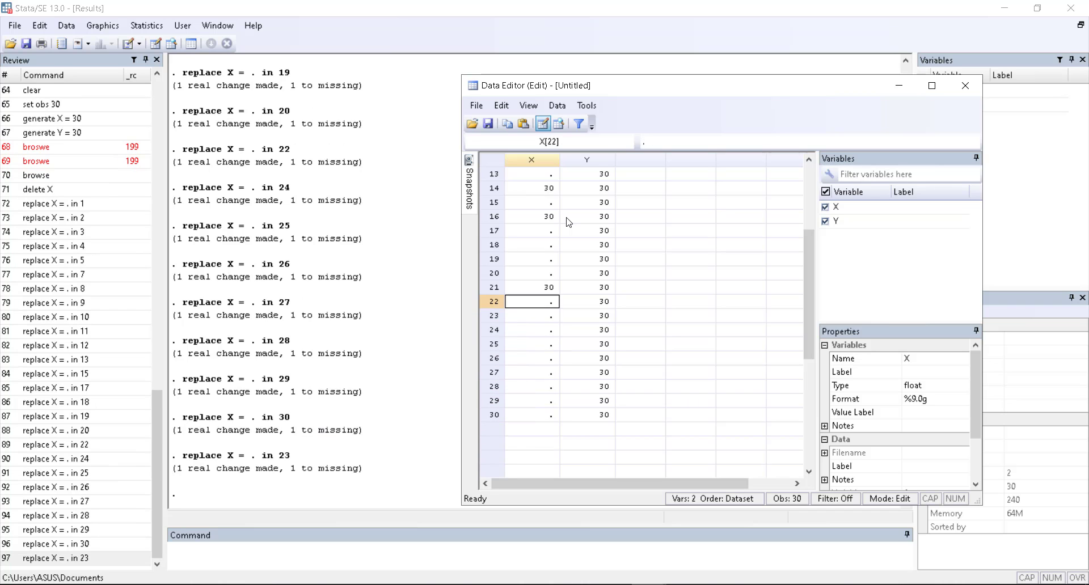
{"action": "key", "text": "BackSpace"}
{"action": "key", "text": "Up"}
{"action": "key", "text": "Up"}
{"action": "key", "text": "Up"}
{"action": "key", "text": "Up"}
{"action": "key", "text": "BackSpace"}
{"action": "key", "text": "Up"}
{"action": "key", "text": "Up"}
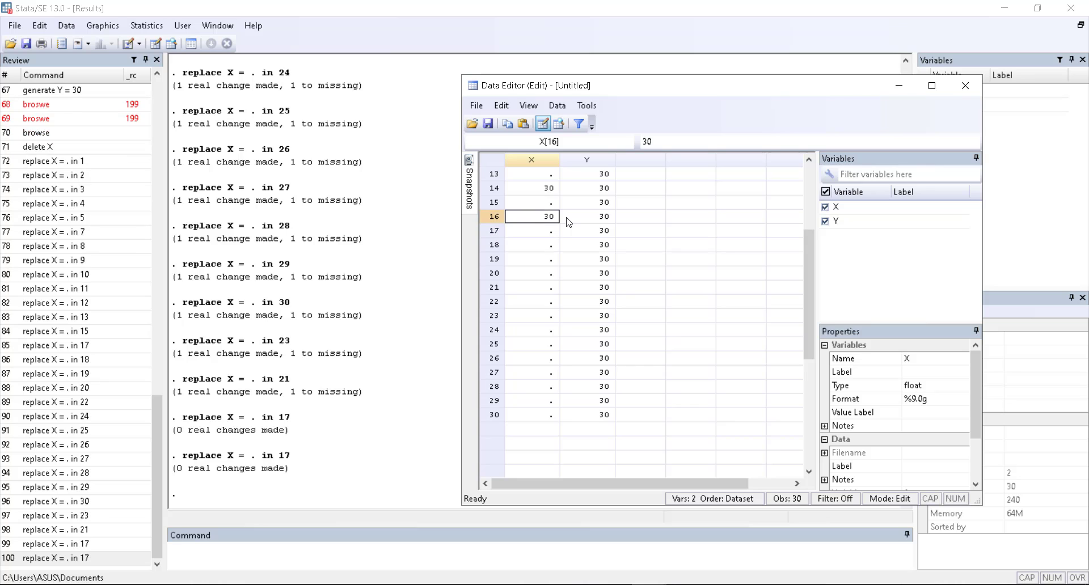
{"action": "key", "text": "BackSpace"}
{"action": "key", "text": "Up"}
{"action": "key", "text": "Up"}
{"action": "key", "text": "Up"}
{"action": "key", "text": "Up"}
{"action": "key", "text": "Down"}
{"action": "key", "text": "Down"}
{"action": "key", "text": "BackSpace"}
{"action": "key", "text": "Up"}
{"action": "key", "text": "Up"}
{"action": "key", "text": "Up"}
{"action": "key", "text": "Up"}
{"action": "key", "text": "Up"}
{"action": "key", "text": "Up"}
{"action": "key", "text": "Up"}
{"action": "key", "text": "Up"}
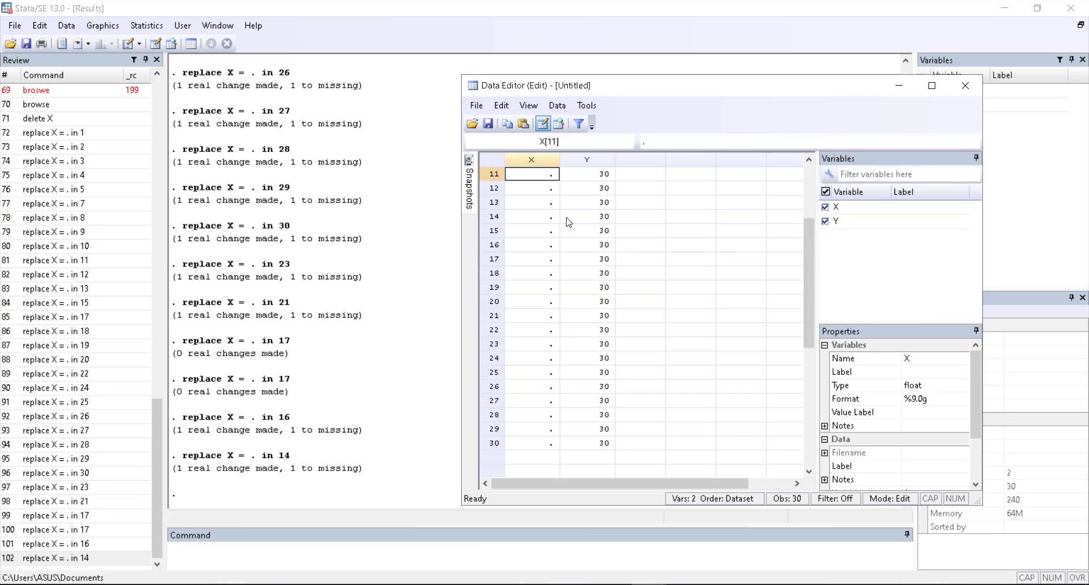
{"action": "key", "text": "BackSpace"}
{"action": "key", "text": "Up"}
{"action": "key", "text": "Up"}
{"action": "key", "text": "Up"}
{"action": "key", "text": "Up"}
{"action": "key", "text": "Up"}
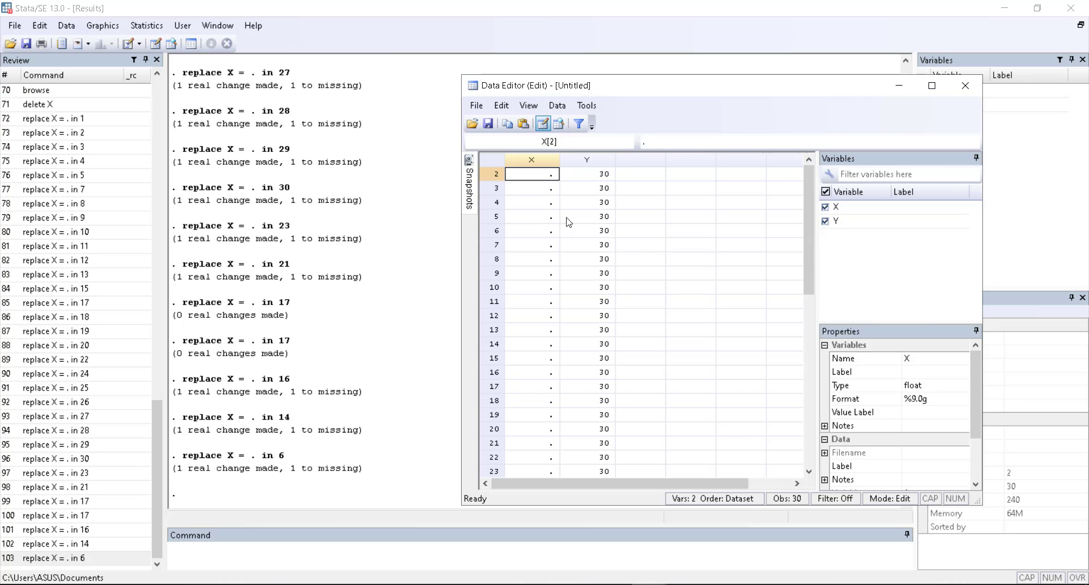
Clear the Y values in observations 1–30 and close the Data Editor
{"action": "key", "text": "Right"}
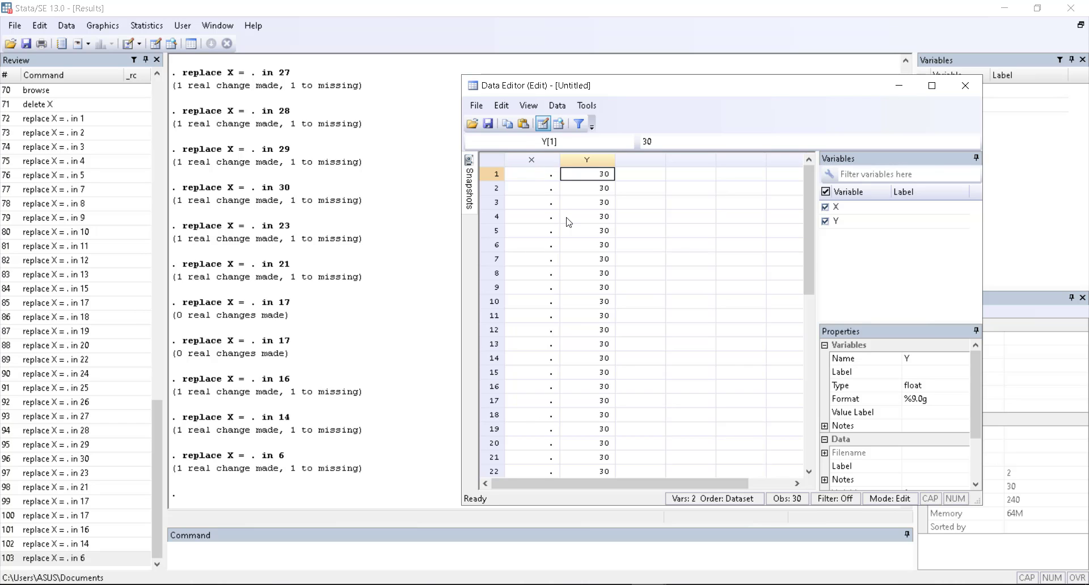
{"action": "key", "text": "BackSpace"}
{"action": "key", "text": "Down"}
{"action": "key", "text": "BackSpace"}
{"action": "key", "text": "Down"}
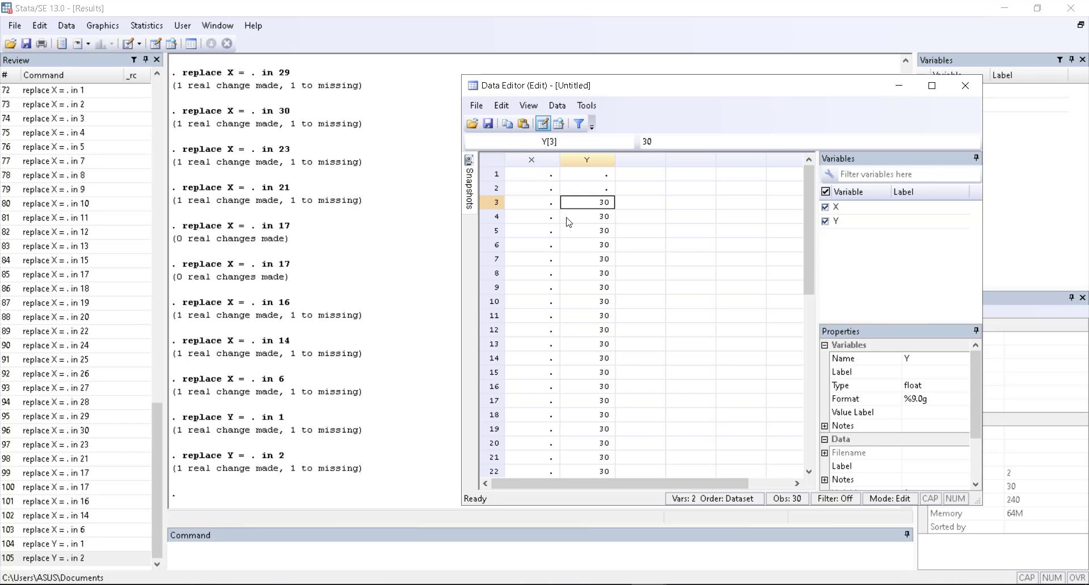
{"action": "key", "text": "Down"}
{"action": "key", "text": "BackSpace"}
{"action": "key", "text": "Up"}
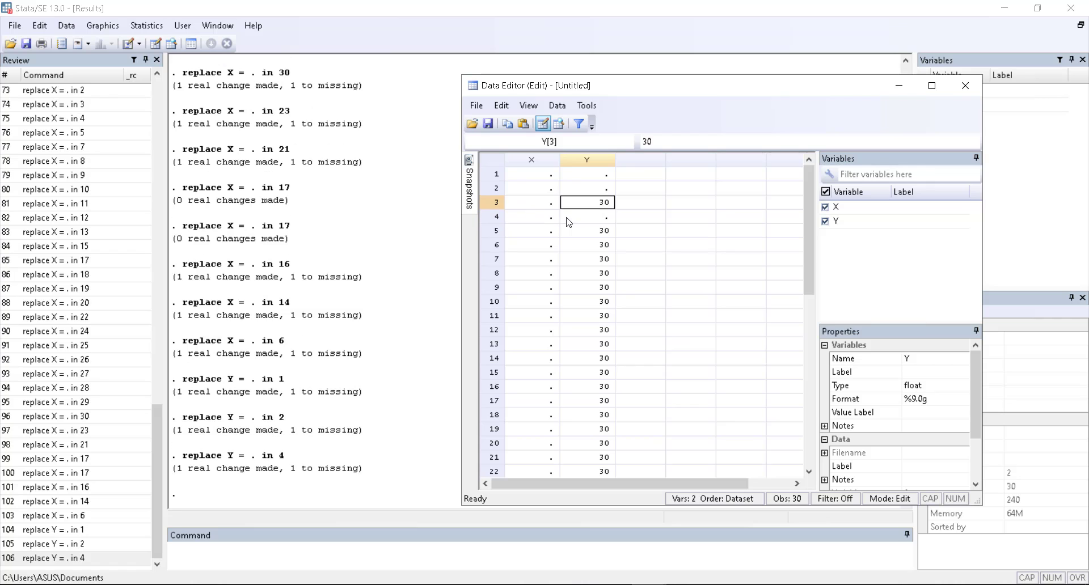
{"action": "key", "text": "BackSpace"}
{"action": "key", "text": "Down"}
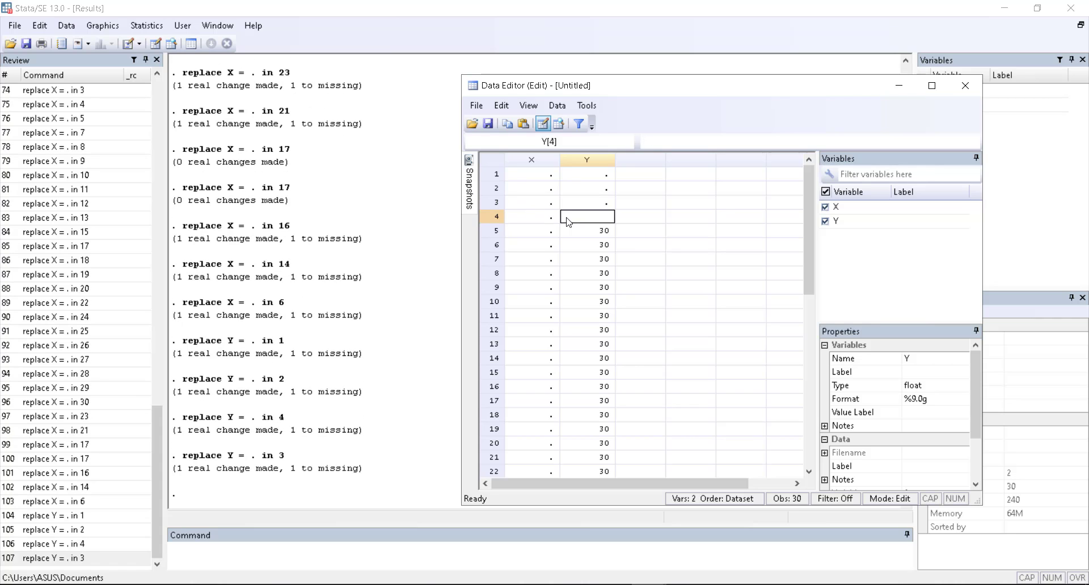
{"action": "key", "text": "Delete"}
{"action": "key", "text": "Delete"}
{"action": "key", "text": "Delete"}
{"action": "key", "text": "Down"}
{"action": "key", "text": "BackSpace"}
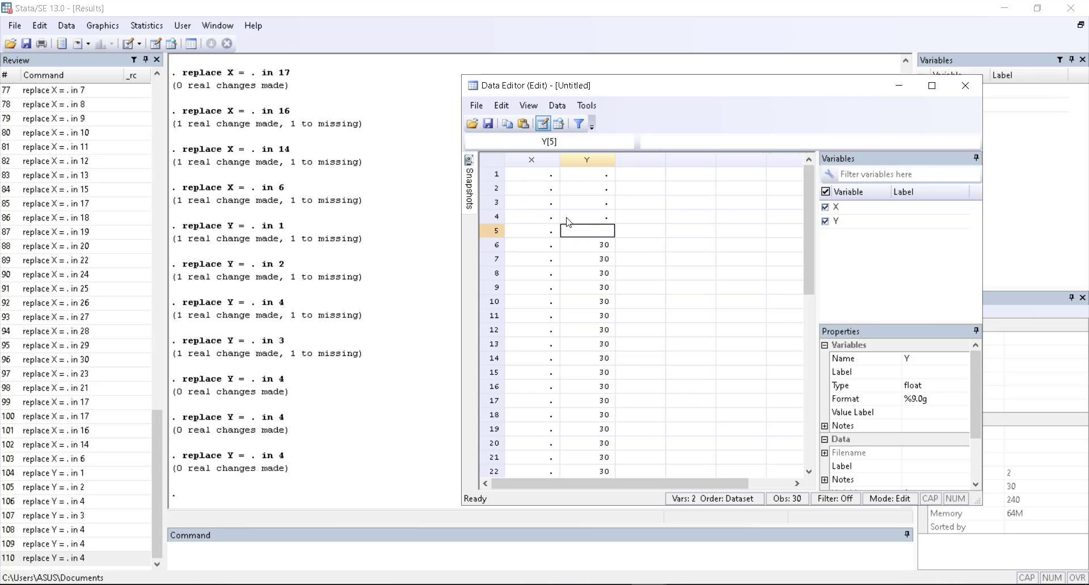
{"action": "key", "text": "Down"}
{"action": "key", "text": "Down"}
{"action": "key", "text": "Down"}
{"action": "key", "text": "Down"}
{"action": "key", "text": "BackSpace"}
{"action": "key", "text": "Up"}
{"action": "key", "text": "Up"}
{"action": "key", "text": "Up"}
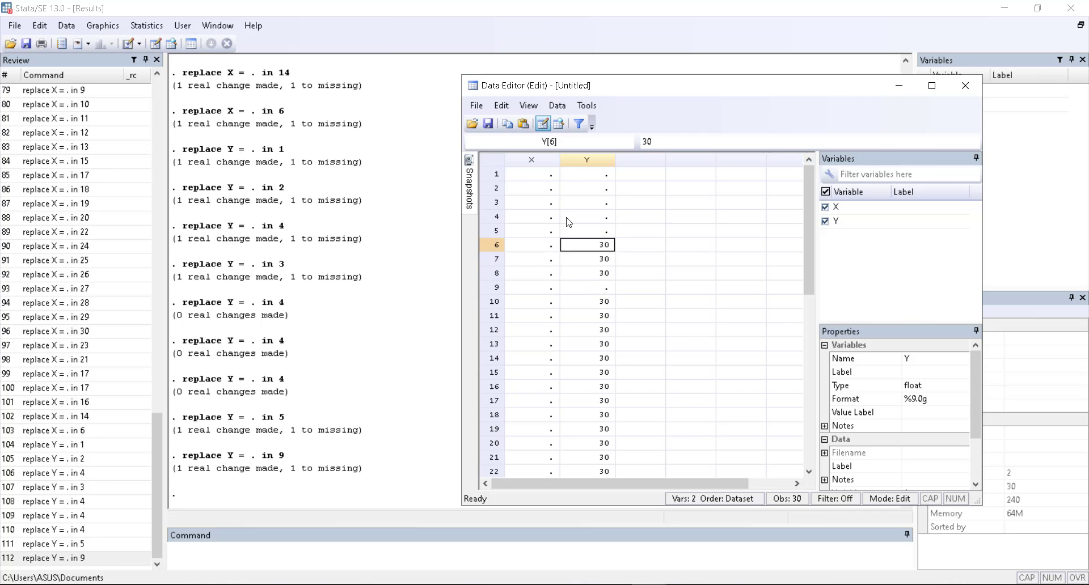
{"action": "key", "text": "BackSpace"}
{"action": "key", "text": "Down"}
{"action": "key", "text": "BackSpace"}
{"action": "key", "text": "Down"}
{"action": "key", "text": "BackSpace"}
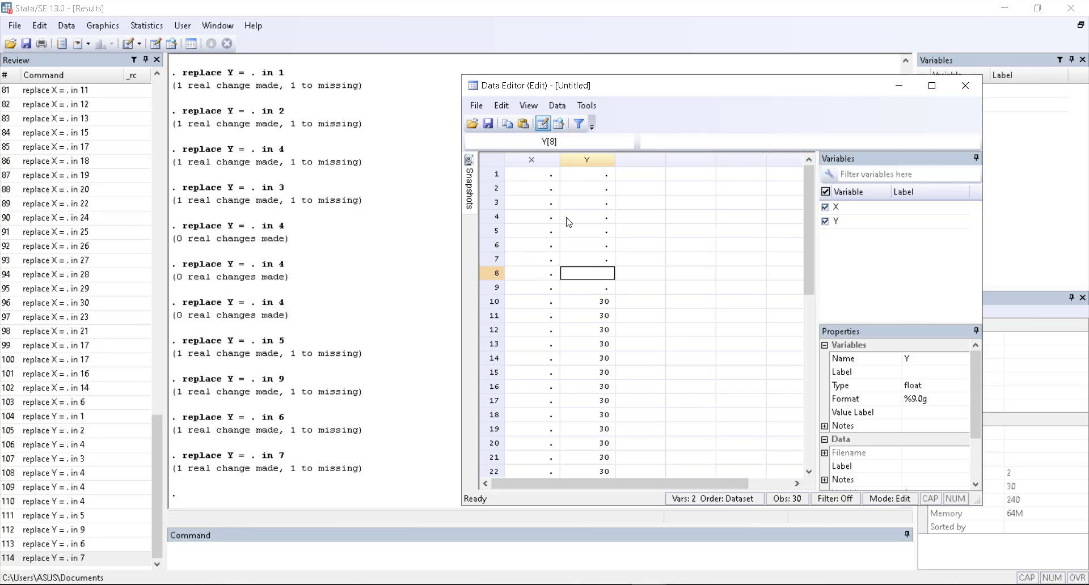
{"action": "key", "text": "Down"}
{"action": "key", "text": "Down"}
{"action": "key", "text": "BackSpace"}
{"action": "key", "text": "Down"}
{"action": "key", "text": "BackSpace"}
{"action": "key", "text": "Down"}
{"action": "key", "text": "BackSpace"}
{"action": "key", "text": "Down"}
{"action": "key", "text": "BackSpace"}
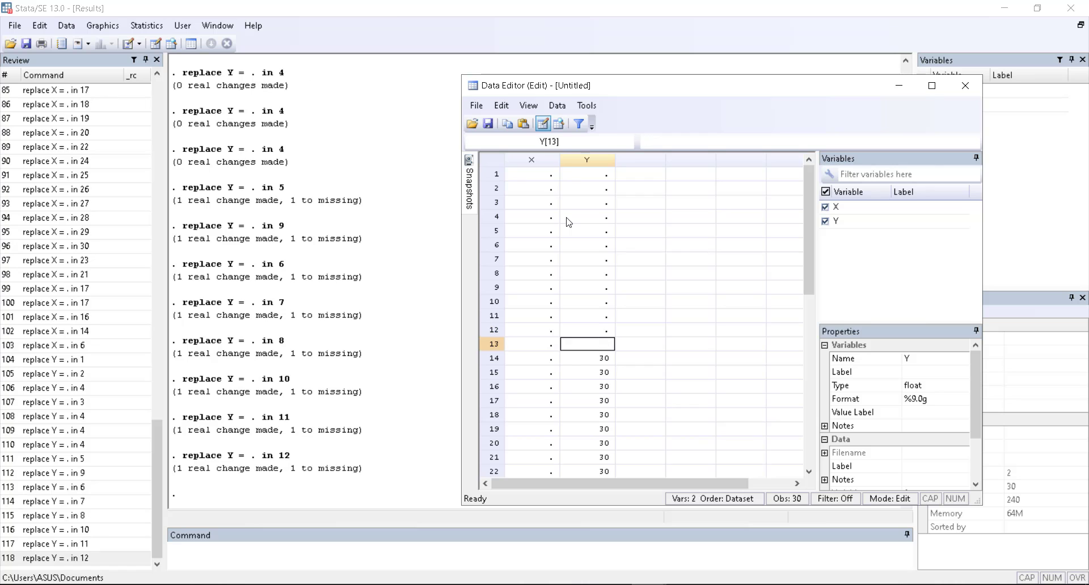
{"action": "key", "text": "Down"}
{"action": "key", "text": "BackSpace"}
{"action": "key", "text": "Down"}
{"action": "key", "text": "BackSpace"}
{"action": "key", "text": "Down"}
{"action": "key", "text": "BackSpace"}
{"action": "key", "text": "Down"}
{"action": "key", "text": "BackSpace"}
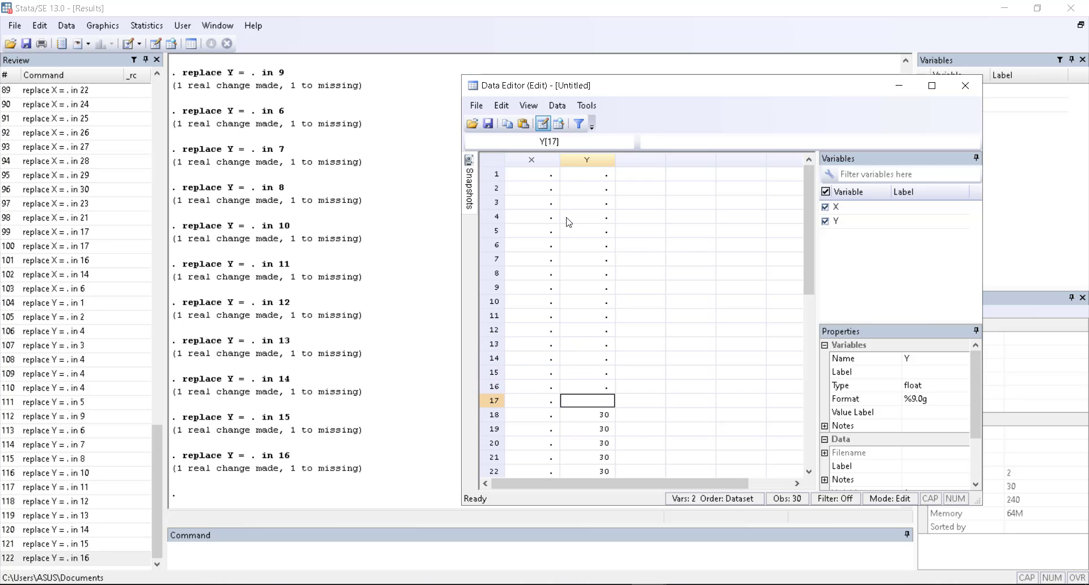
{"action": "key", "text": "Down"}
{"action": "key", "text": "BackSpace"}
{"action": "key", "text": "Down"}
{"action": "key", "text": "BackSpace"}
{"action": "key", "text": "Down"}
{"action": "key", "text": "BackSpace"}
{"action": "key", "text": "Down"}
{"action": "key", "text": "BackSpace"}
{"action": "key", "text": "Down"}
{"action": "key", "text": "BackSpace"}
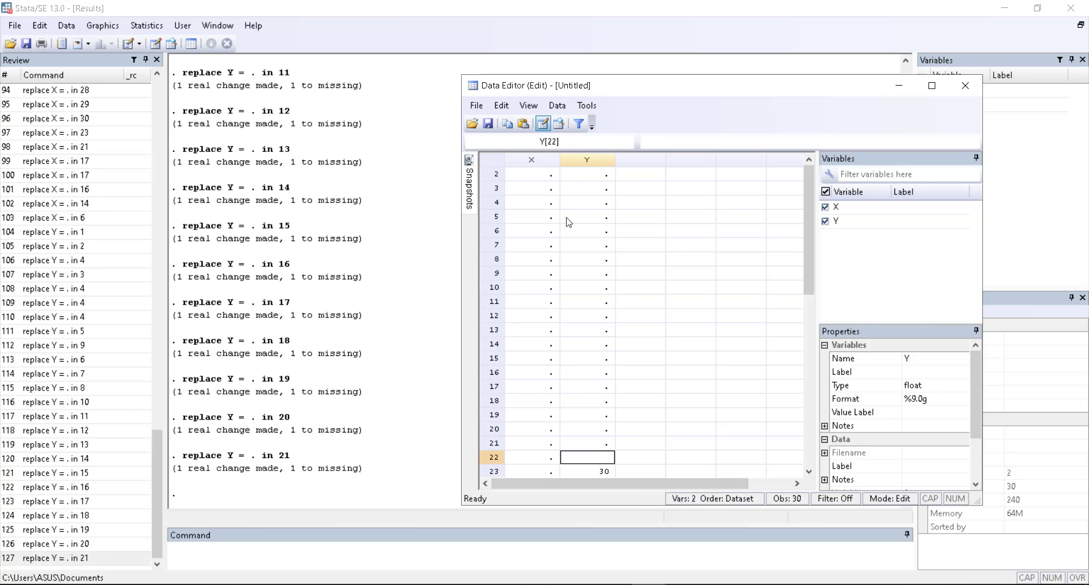
{"action": "key", "text": "Down"}
{"action": "key", "text": "BackSpace"}
{"action": "key", "text": "Down"}
{"action": "key", "text": "BackSpace"}
{"action": "key", "text": "Down"}
{"action": "key", "text": "BackSpace"}
{"action": "key", "text": "Down"}
{"action": "key", "text": "BackSpace"}
{"action": "key", "text": "Down"}
{"action": "key", "text": "BackSpace"}
{"action": "key", "text": "Down"}
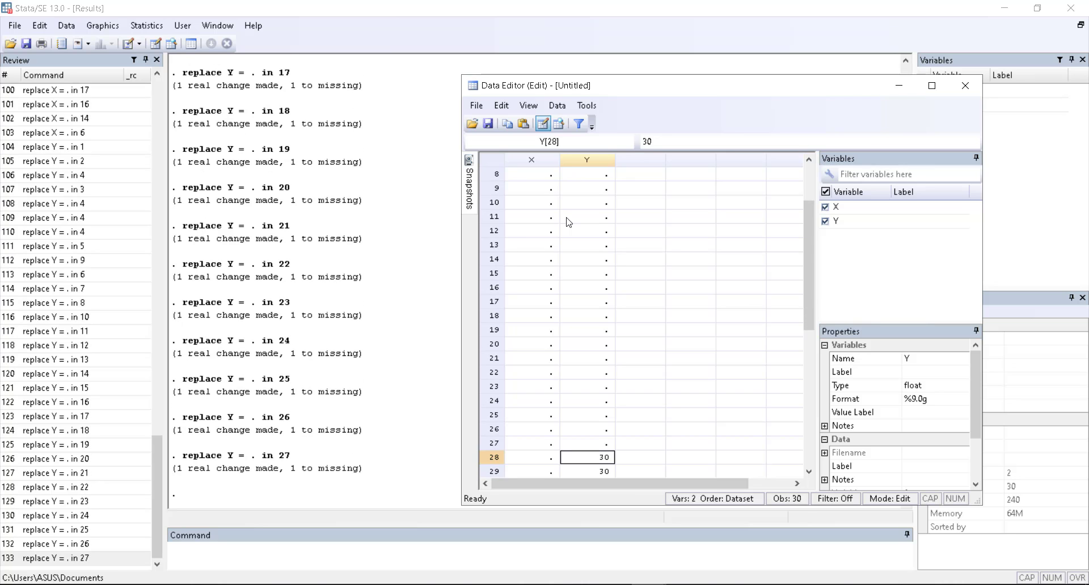
{"action": "key", "text": "BackSpace"}
{"action": "key", "text": "Down"}
{"action": "key", "text": "BackSpace"}
{"action": "key", "text": "Down"}
{"action": "key", "text": "BackSpace"}
{"action": "key", "text": "Down"}
{"action": "key", "text": "Down"}
{"action": "key", "text": "Down"}
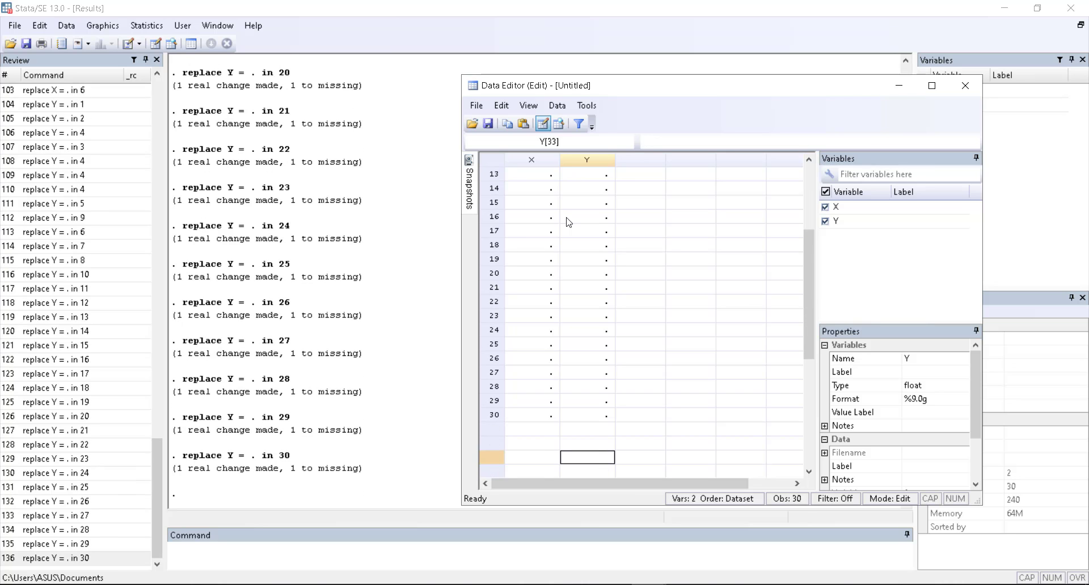
{"action": "key", "text": "Down"}
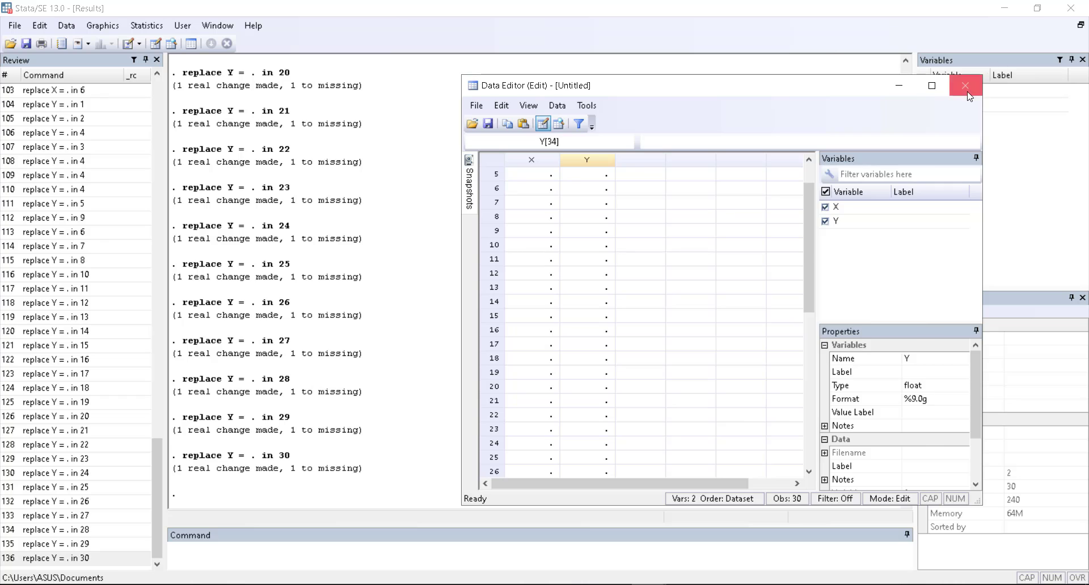
{"action": "left_click", "coordinate": [965, 85]}
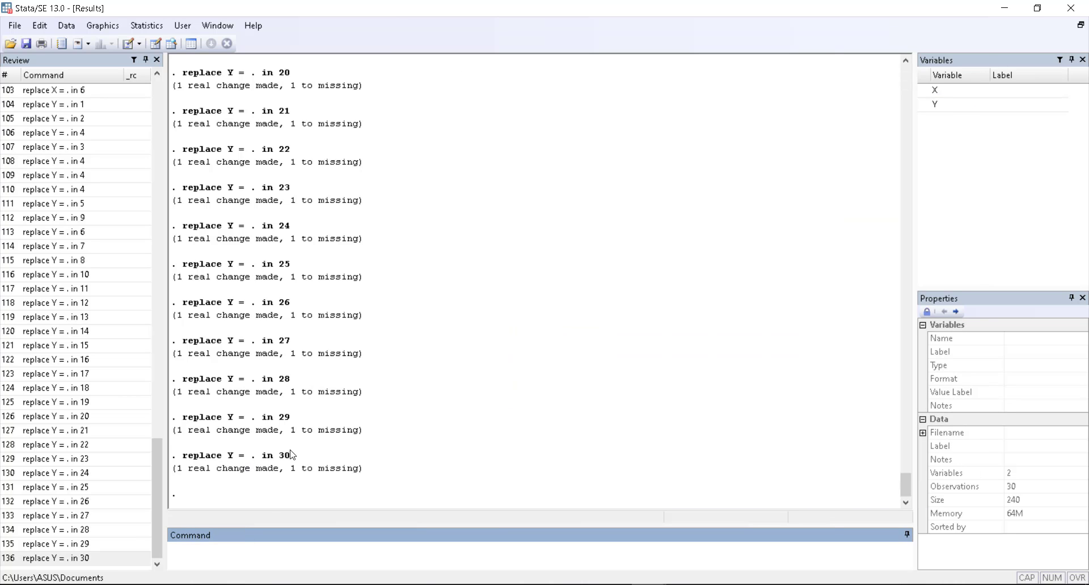
Try to fill X with the commands "generate X = n+1" and "replace X = n+1"
{"action": "type", "text": "generate X = n+1"}
{"action": "key", "text": "Return"}
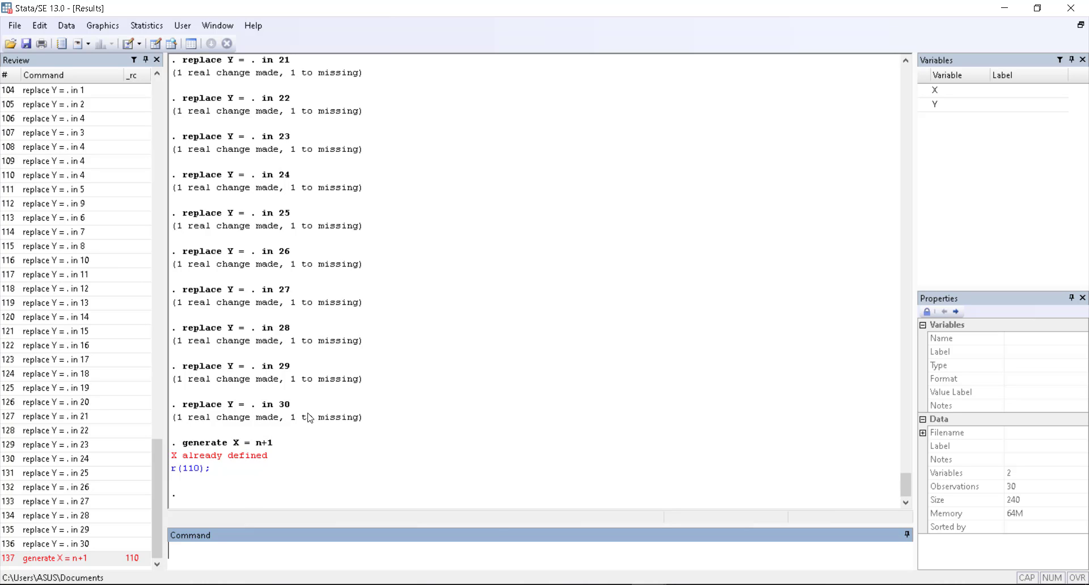
{"action": "type", "text": "replace X ="}
{"action": "key", "text": "BackSpace"}
{"action": "type", "text": "n+1"}
{"action": "key", "text": "Return"}
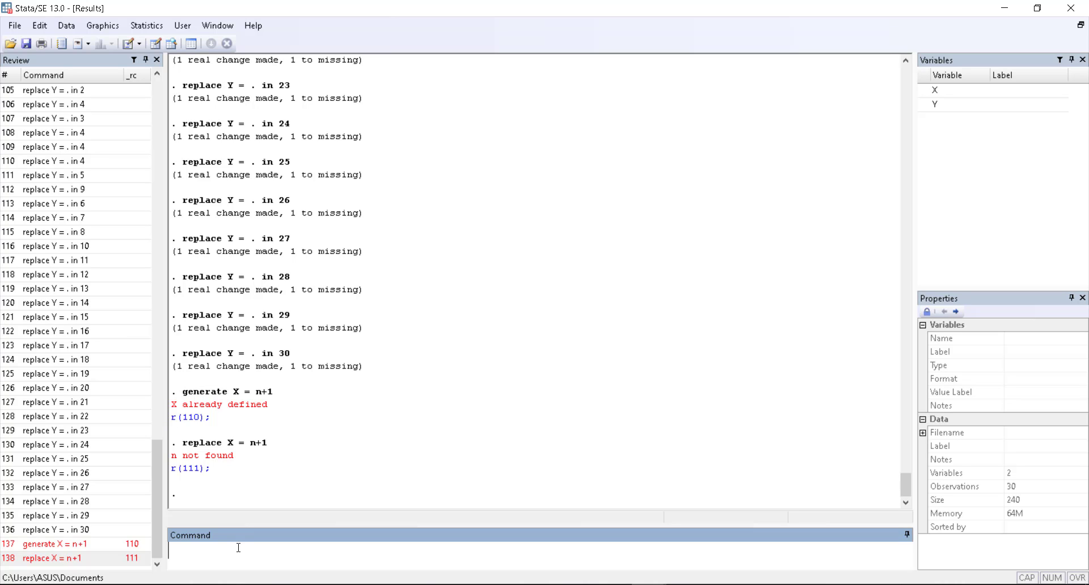
{"action": "left_click", "coordinate": [684, 584]}
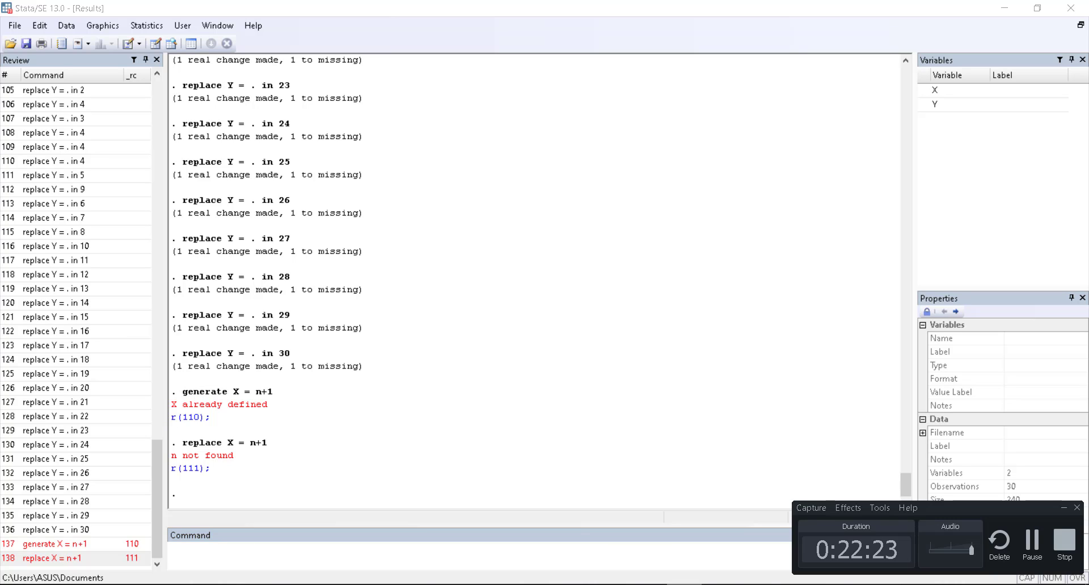
{"action": "left_click", "coordinate": [1036, 539]}
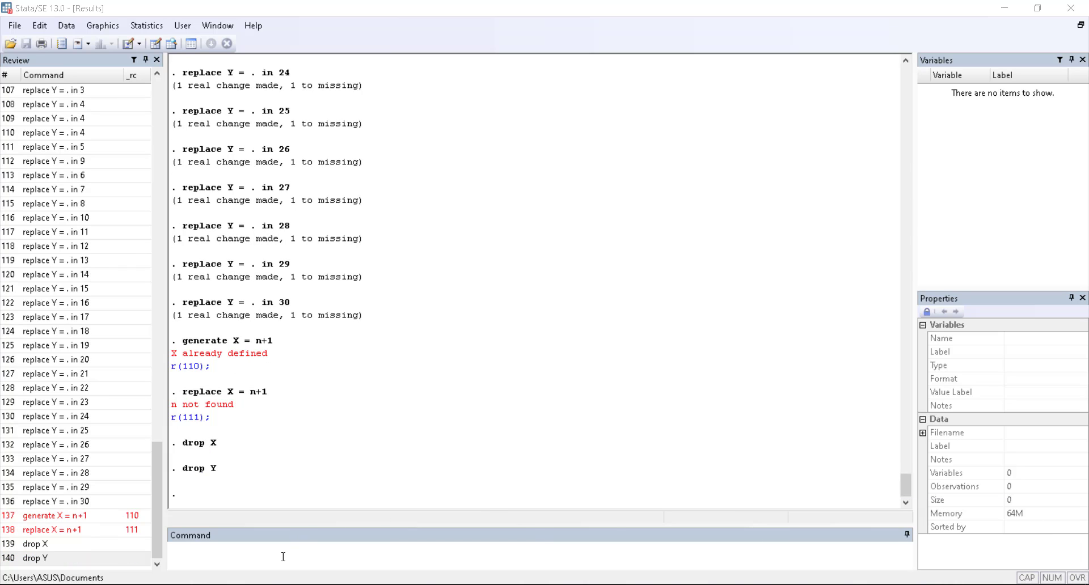
Try to create variable X with the command "generate X = 120 + n-1"
{"action": "left_click", "coordinate": [317, 532]}
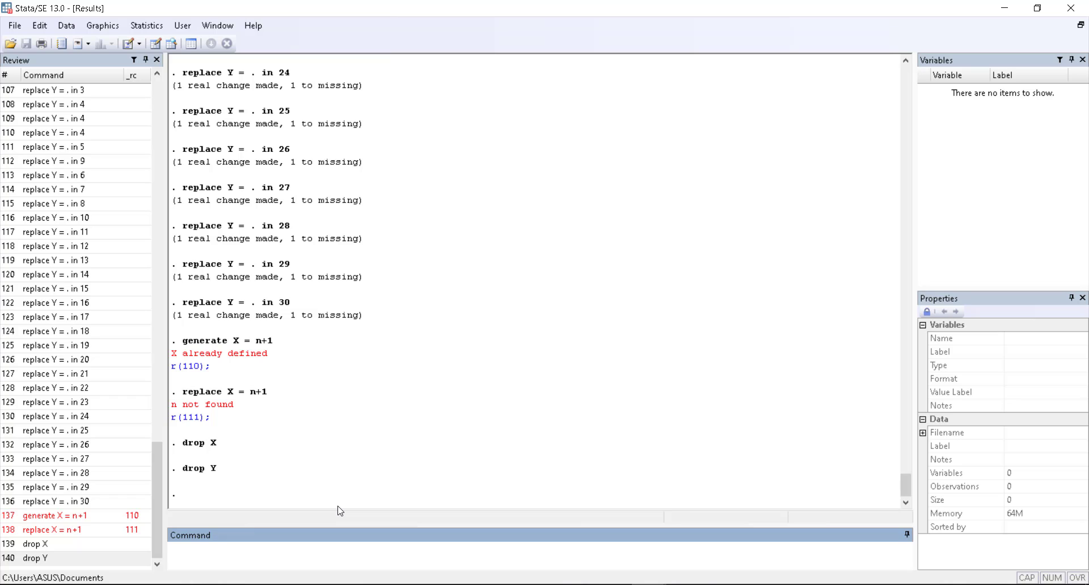
{"action": "type", "text": "generate"}
{"action": "key", "text": "Caps_Lock"}
{"action": "type", "text": "X"}
{"action": "key", "text": "Caps_Lock"}
{"action": "type", "text": "= 120"}
{"action": "key", "text": "BackSpace"}
{"action": "type", "text": "-1"}
{"action": "key", "text": "Return"}
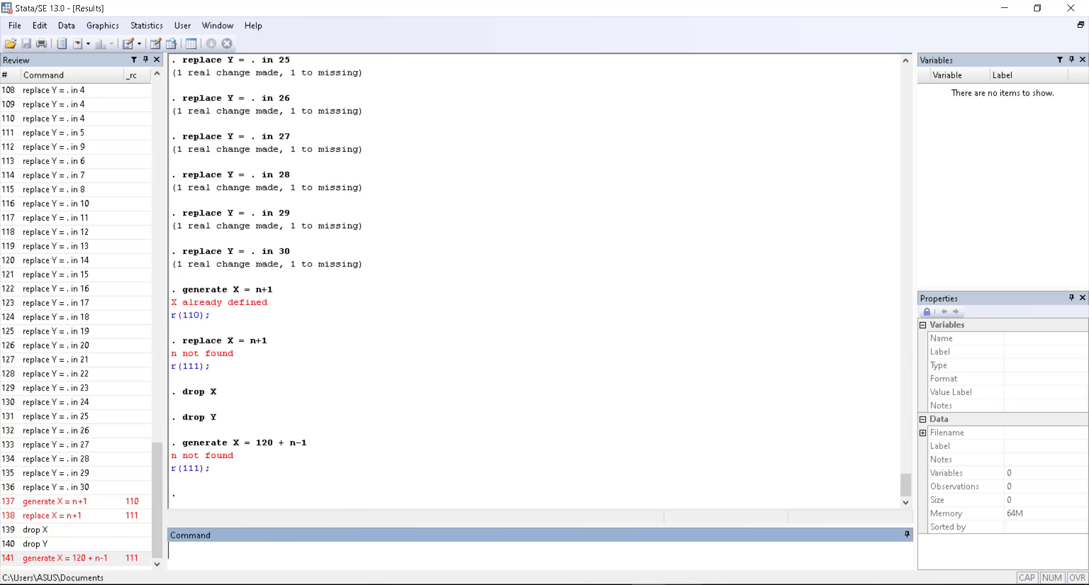
{"action": "left_click", "coordinate": [684, 584]}
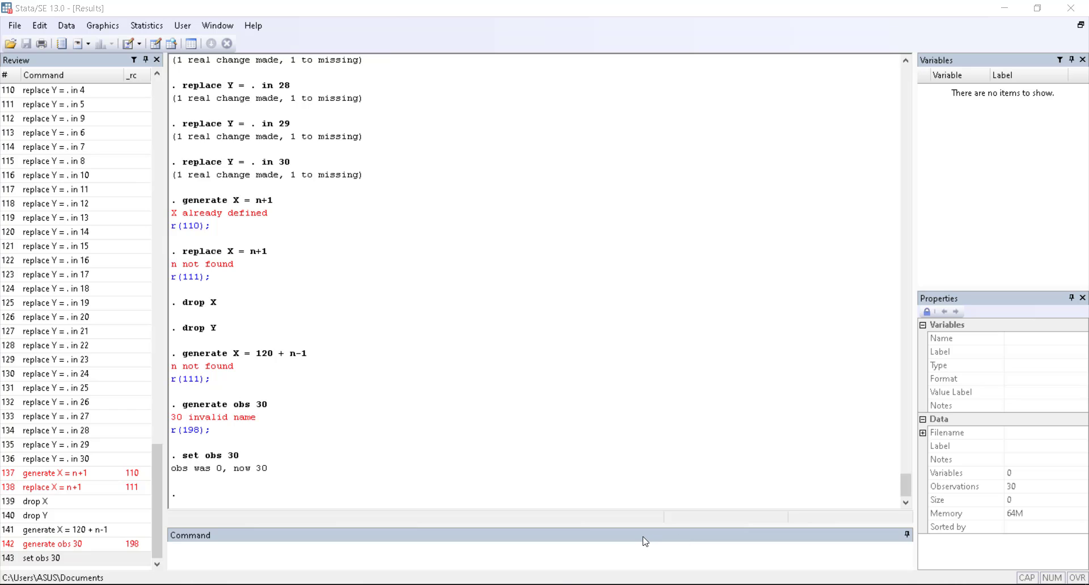
Enter the beginning of a new command, "generate obs =", without running it
{"action": "left_click", "coordinate": [626, 553]}
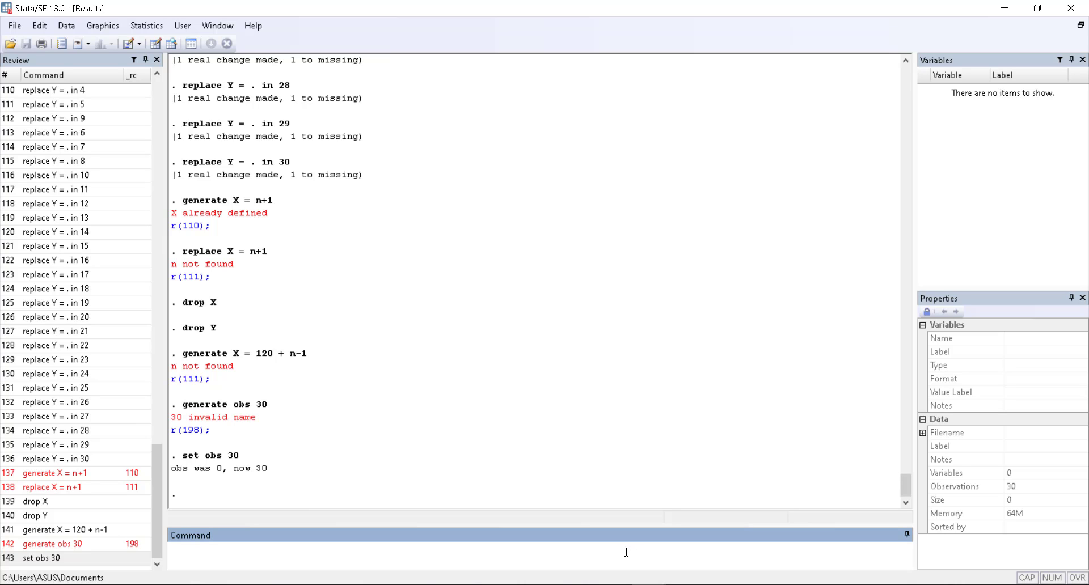
{"action": "type", "text": "genrarte"}
{"action": "key", "text": "BackSpace"}
{"action": "key", "text": "BackSpace"}
{"action": "key", "text": "BackSpace"}
{"action": "key", "text": "BackSpace"}
{"action": "type", "text": "ra"}
{"action": "key", "text": "BackSpace"}
{"action": "key", "text": "BackSpace"}
{"action": "key", "text": "BackSpace"}
{"action": "key", "text": "BackSpace"}
{"action": "key", "text": "BackSpace"}
{"action": "key", "text": "BackSpace"}
{"action": "key", "text": "BackSpace"}
{"action": "type", "text": "generate obs ="}
Bring up the do-file UJI3.do, check how its generate commands are written, and minimise it
{"action": "left_click", "coordinate": [650, 584]}
{"action": "left_click", "coordinate": [697, 557]}
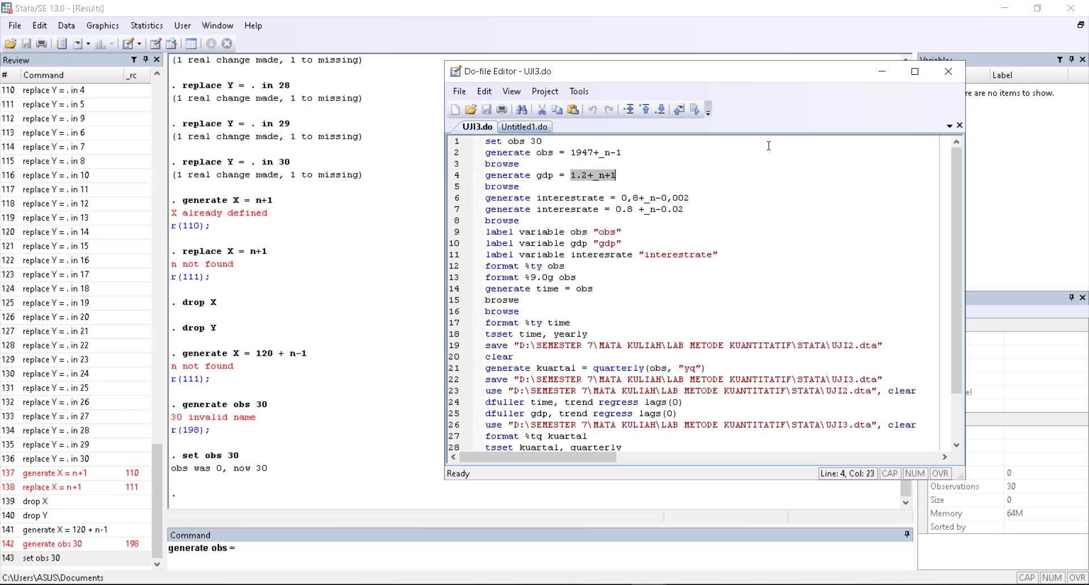
{"action": "left_click", "coordinate": [884, 72]}
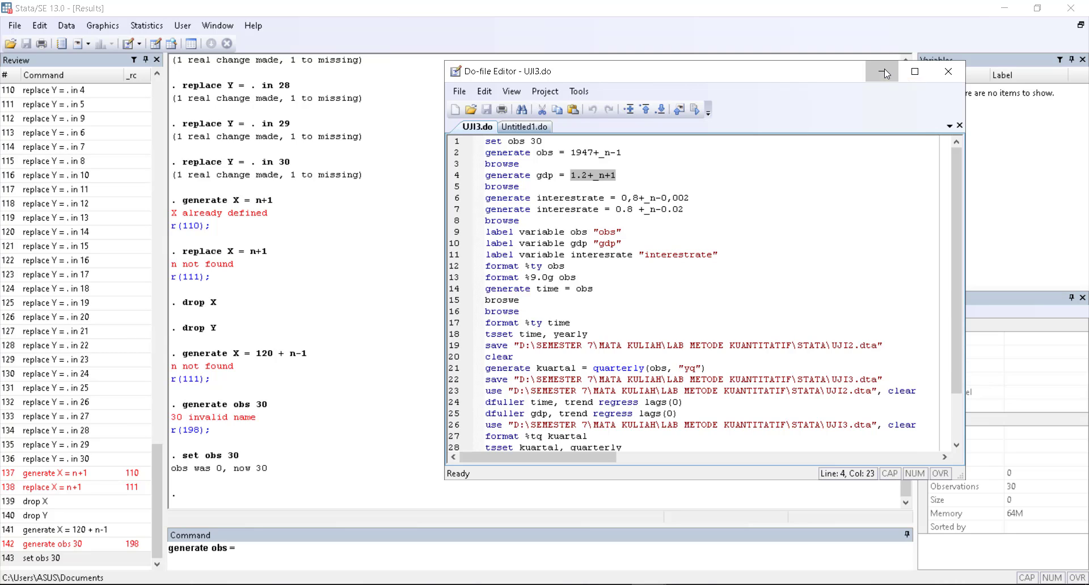
Change obs to X in the unfinished command, complete it as "generate X = 12+_n-1" and run it
{"action": "left_click_drag", "start_coordinate": [226, 548], "coordinate": [213, 549]}
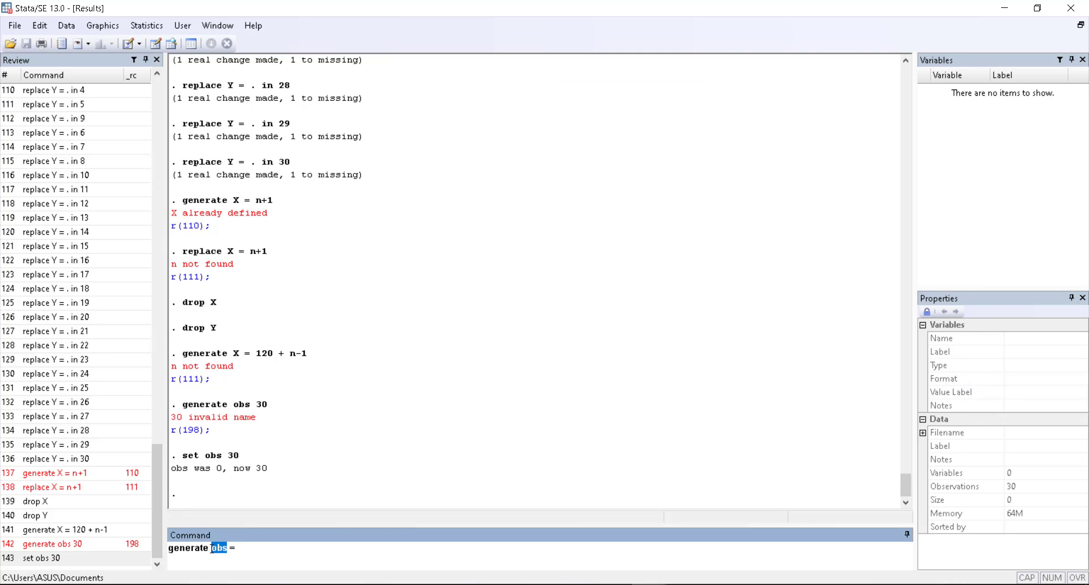
{"action": "key", "text": "BackSpace"}
{"action": "key", "text": "Caps_Lock"}
{"action": "type", "text": "X"}
{"action": "left_click", "coordinate": [236, 551]}
{"action": "key", "text": "Caps_Lock"}
{"action": "type", "text": "12+_n-1"}
{"action": "key", "text": "Return"}
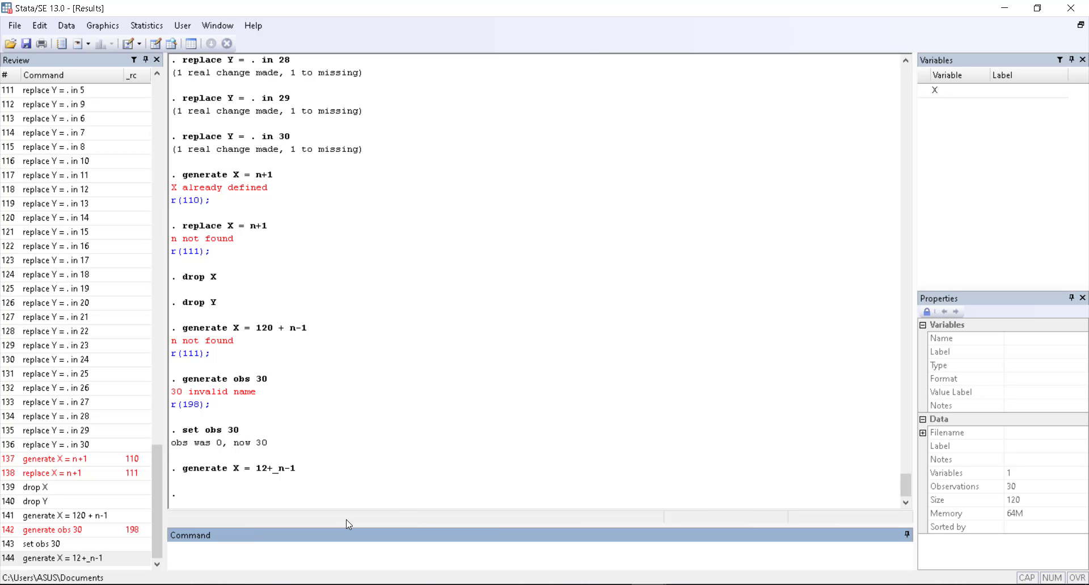
Create variable Y with the command "generate Y = 10+_n-0.05", declining to turn on Sticky Keys
{"action": "type", "text": "genrat"}
{"action": "key", "text": "BackSpace"}
{"action": "key", "text": "BackSpace"}
{"action": "type", "text": "rate"}
{"action": "key", "text": "Caps_Lock"}
{"action": "type", "text": "Y"}
{"action": "type", "text": "10+n"}
{"action": "key", "text": "BackSpace"}
{"action": "key", "text": "shift"}
{"action": "key", "text": "shift"}
{"action": "key", "text": "shift"}
{"action": "key", "text": "shift"}
{"action": "key", "text": "shift"}
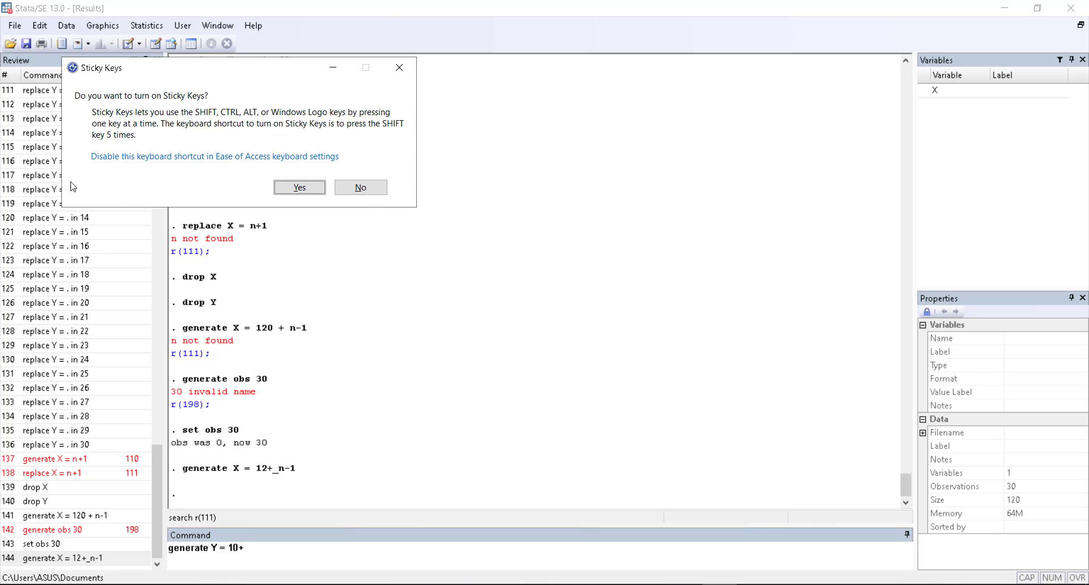
{"action": "left_click", "coordinate": [363, 192]}
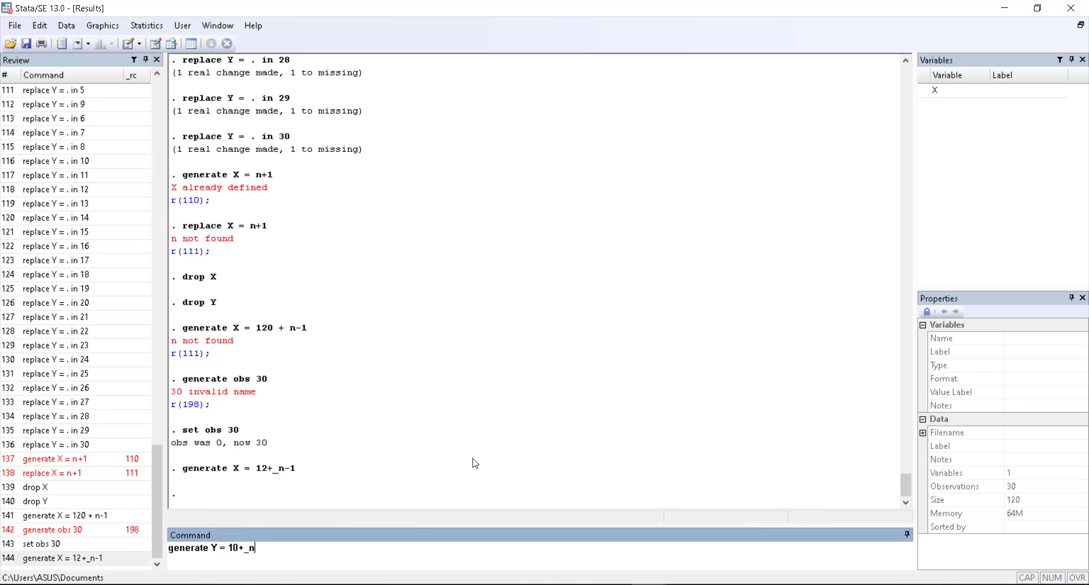
{"action": "type", "text": "0.05"}
{"action": "key", "text": "Return"}
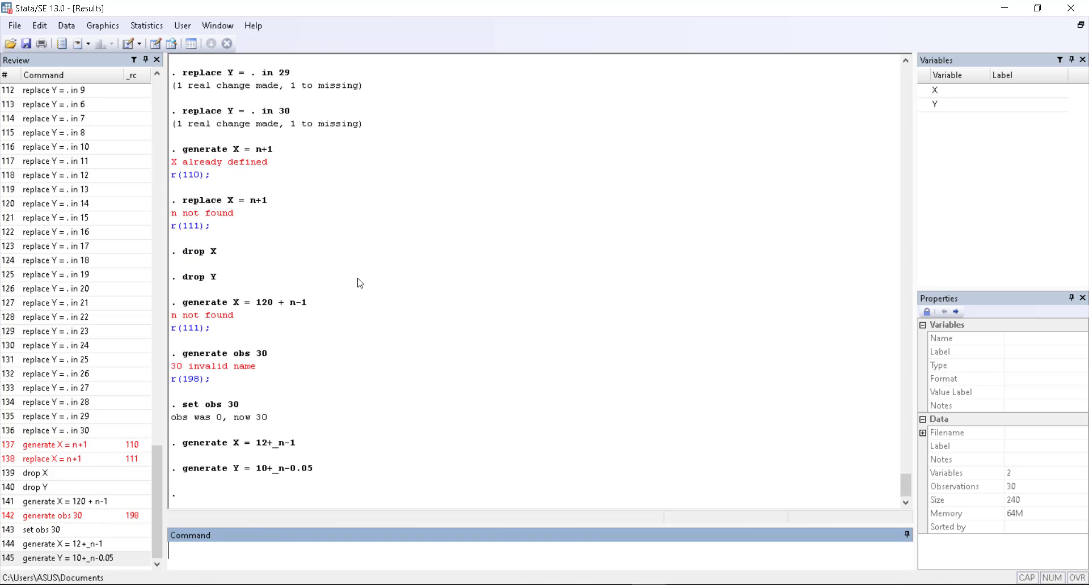
Browse the dataset, examine the X and Y values of all observations, and close the Data Editor
{"action": "type", "text": "browse"}
{"action": "key", "text": "Return"}
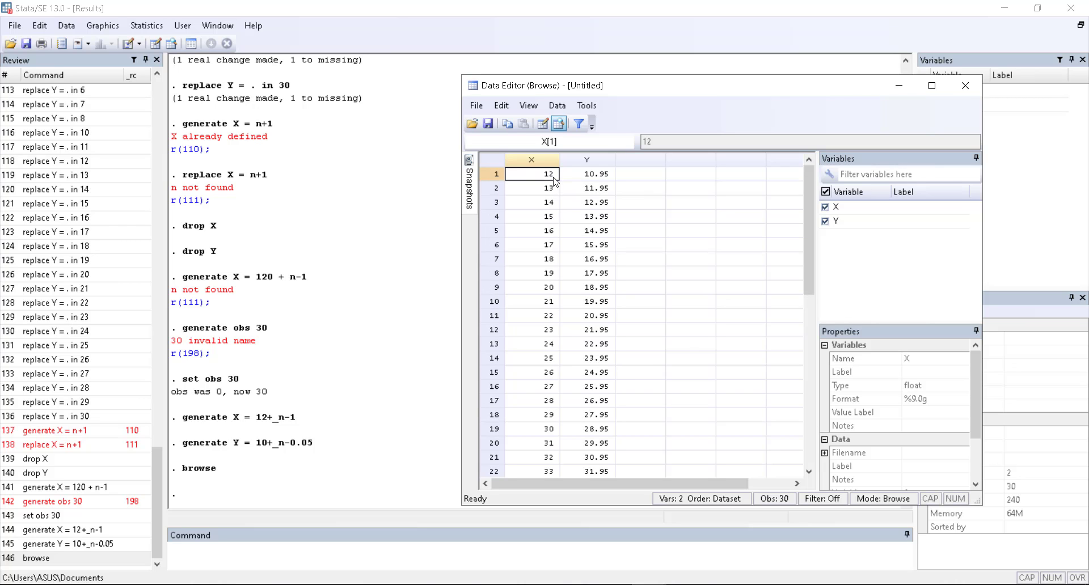
{"action": "scroll", "coordinate": [549, 210], "scroll_direction": "down", "scroll_amount": 5}
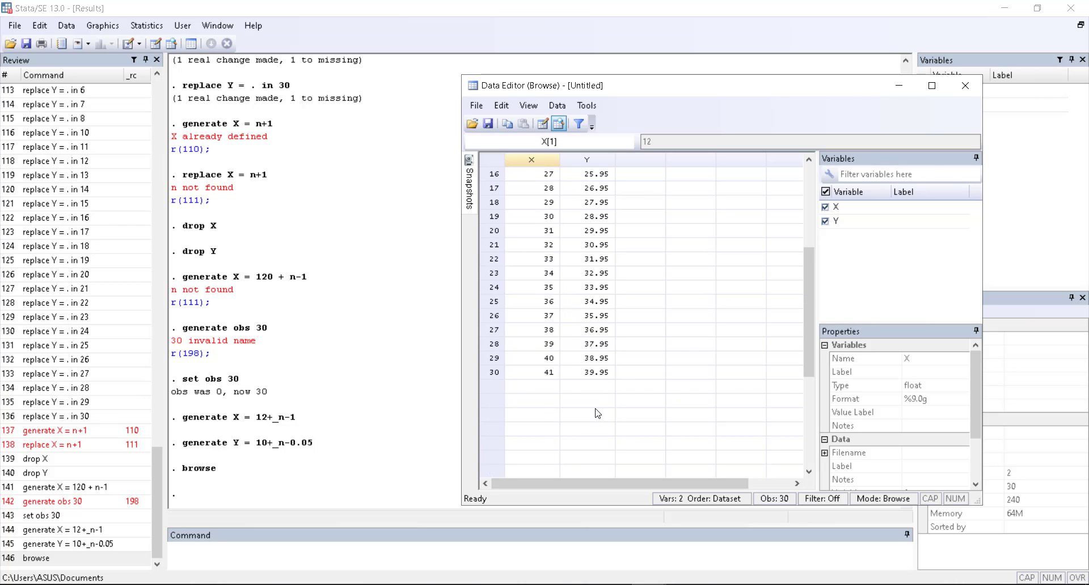
{"action": "scroll", "coordinate": [589, 369], "scroll_direction": "up", "scroll_amount": 5}
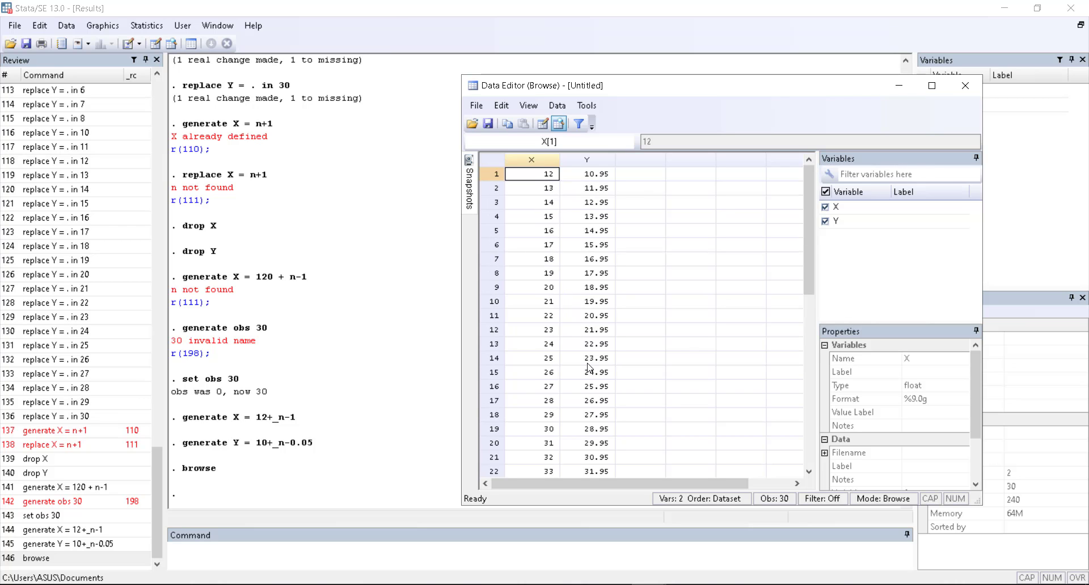
{"action": "left_click", "coordinate": [965, 85]}
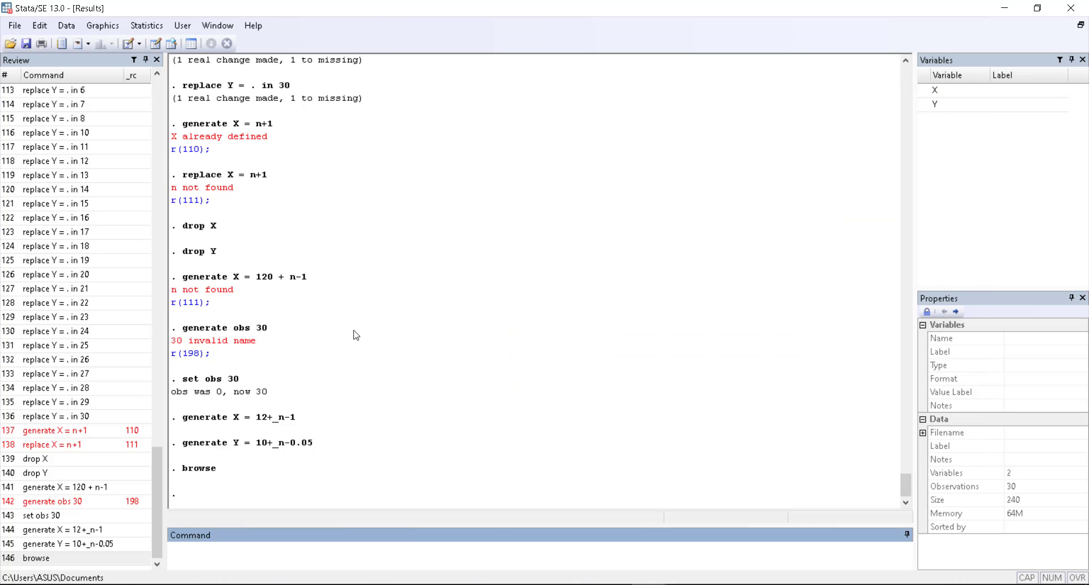
{"action": "left_click", "coordinate": [688, 584]}
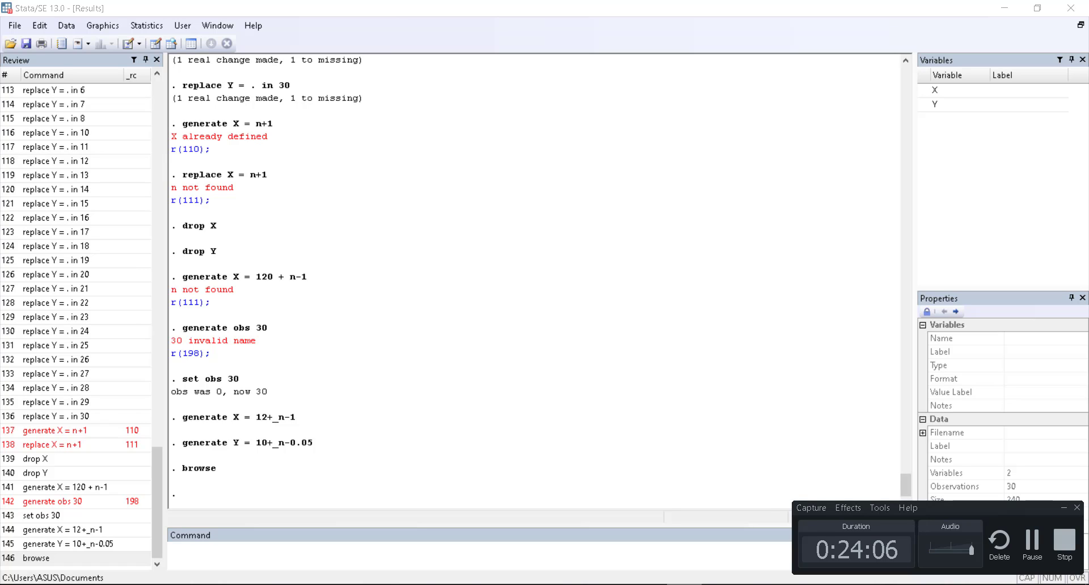
{"action": "left_click", "coordinate": [688, 584]}
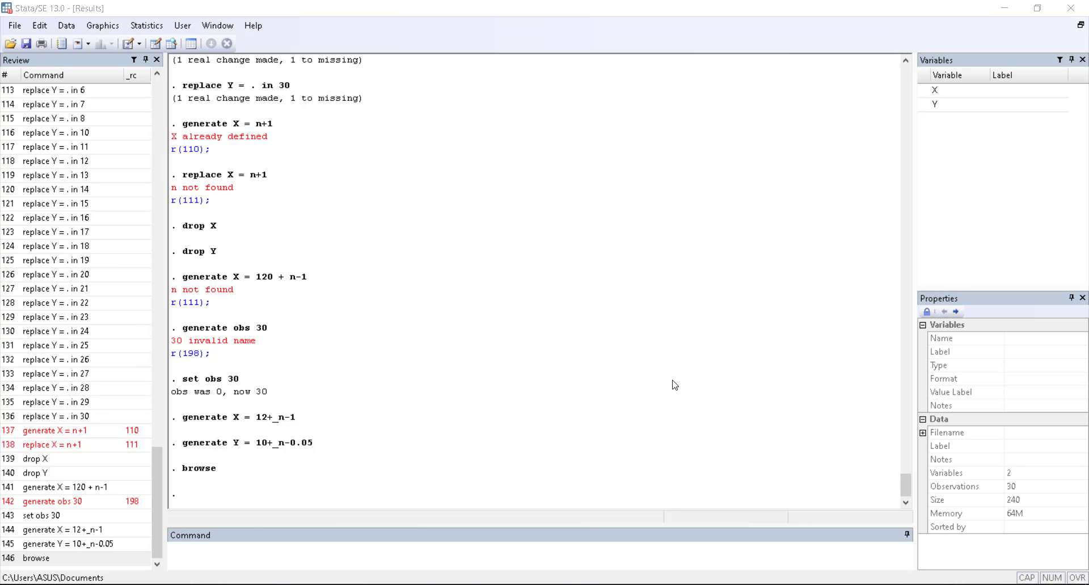
Clear the dataset from memory with the clear command and close the Do-file Editor holding UJI3.do
{"action": "left_click", "coordinate": [493, 556]}
{"action": "type", "text": "cr"}
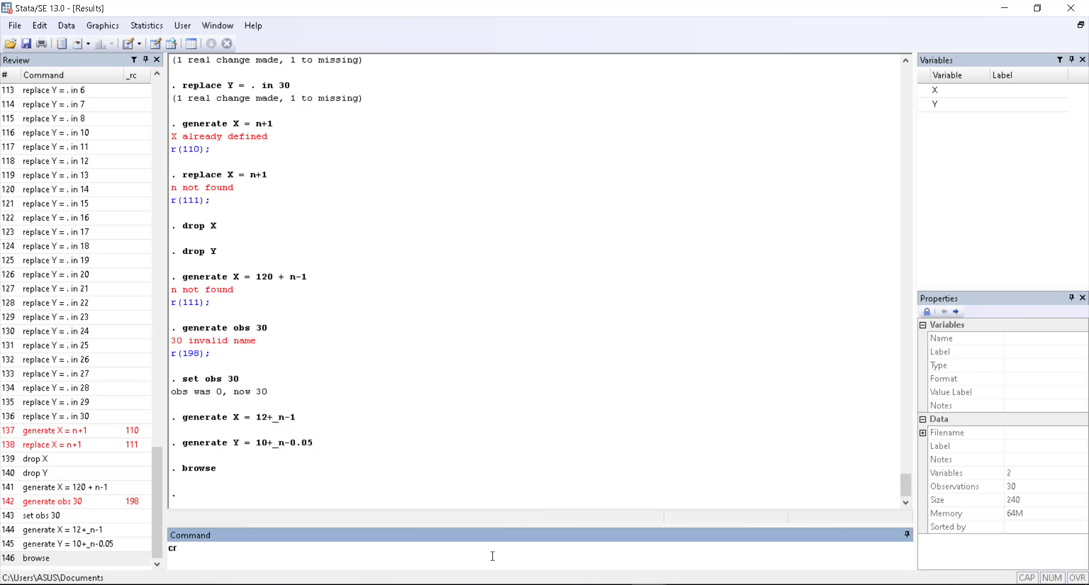
{"action": "type", "text": "lear"}
{"action": "key", "text": "Return"}
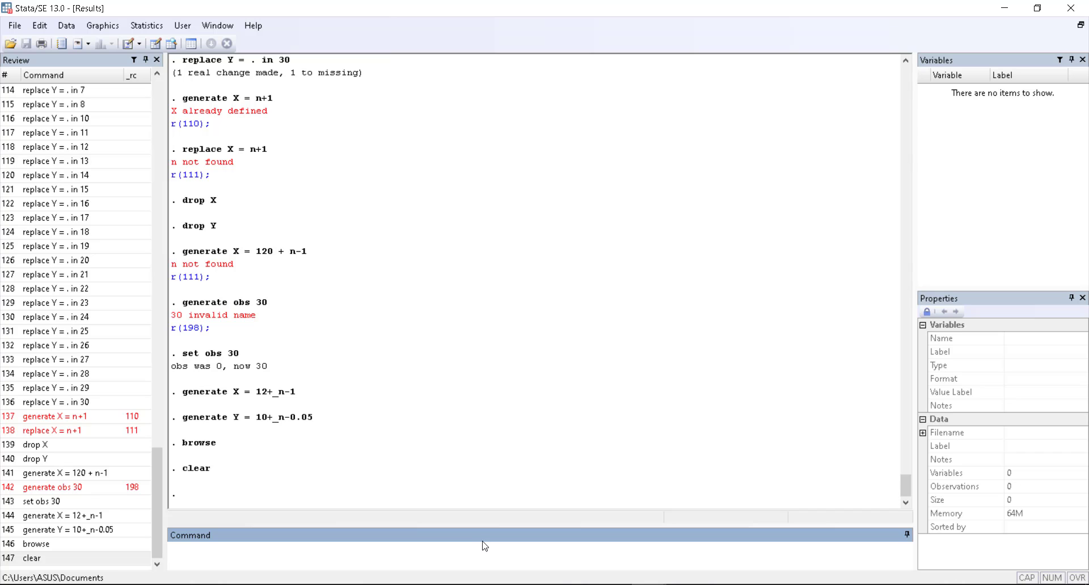
{"action": "left_click", "coordinate": [720, 528]}
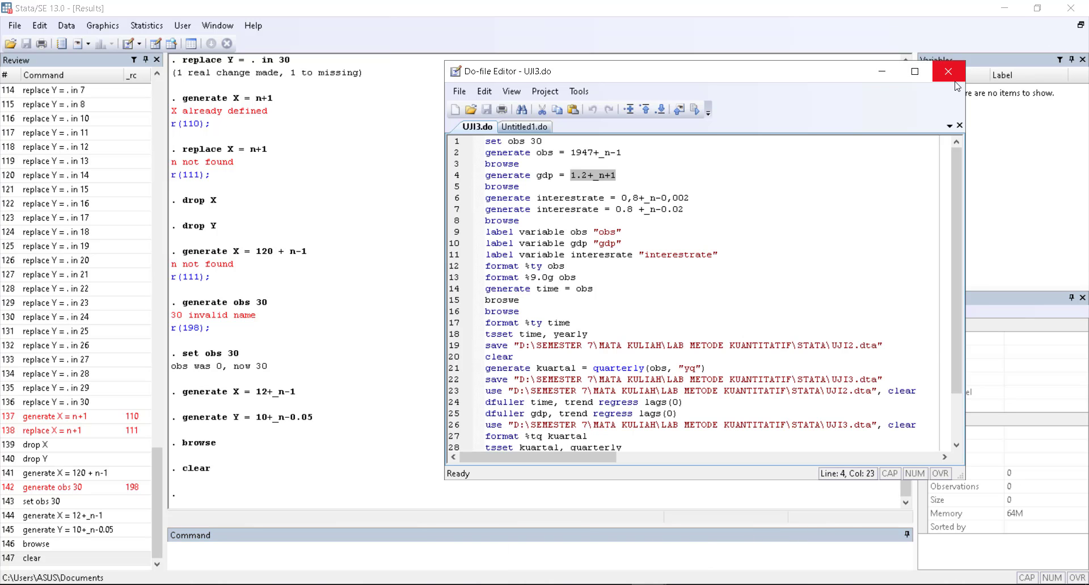
{"action": "left_click", "coordinate": [954, 67]}
Open the do-file UJI4.do in a new Do-file Editor, look through its commands, and minimise it
{"action": "left_click", "coordinate": [66, 26]}
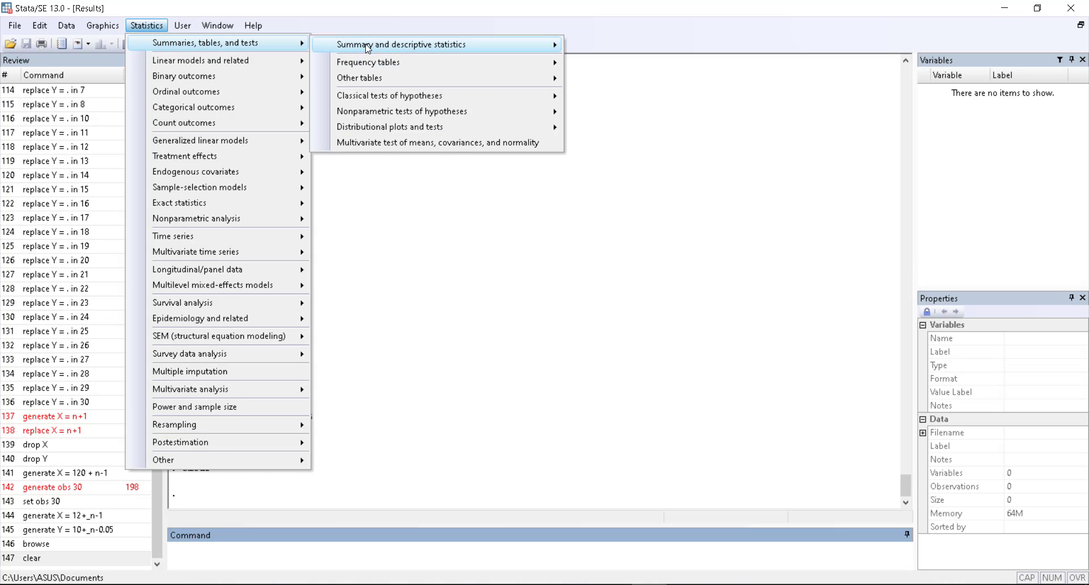
{"action": "mouse_move", "coordinate": [217, 25]}
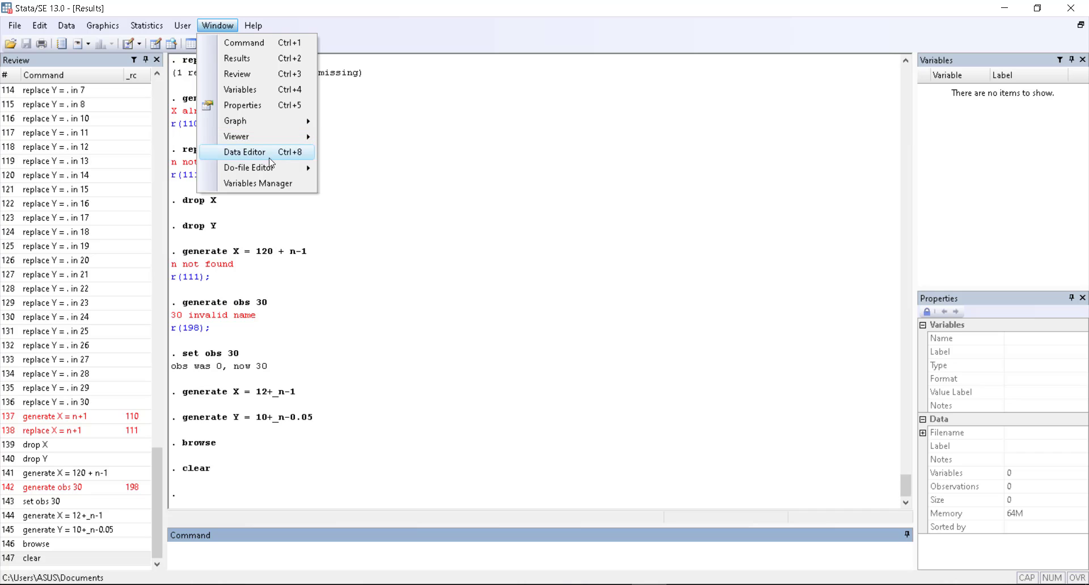
{"action": "mouse_move", "coordinate": [281, 168]}
{"action": "left_click", "coordinate": [375, 169]}
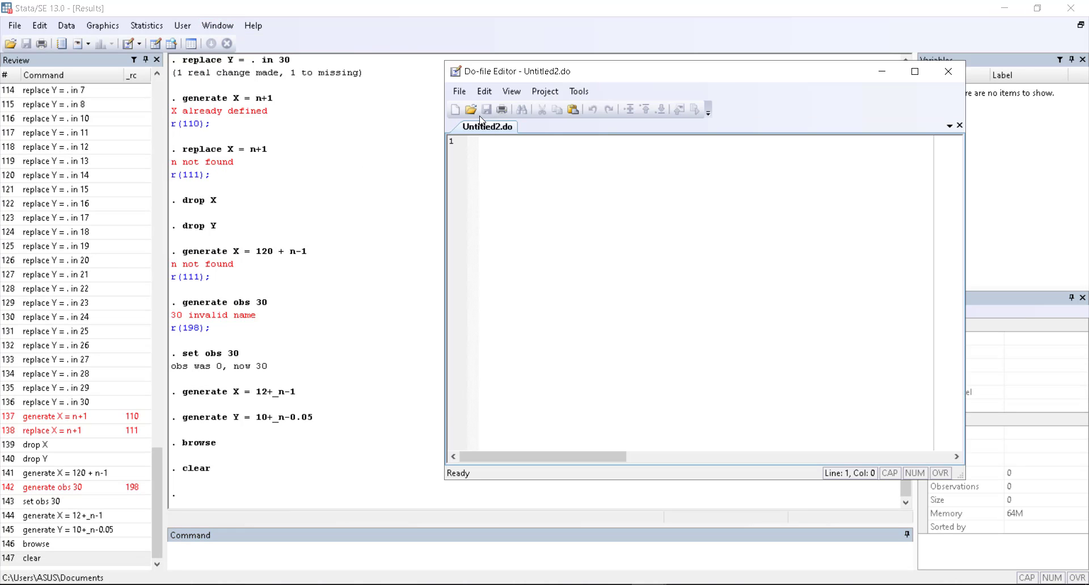
{"action": "left_click", "coordinate": [466, 107]}
{"action": "left_click", "coordinate": [608, 229]}
{"action": "left_click", "coordinate": [868, 399]}
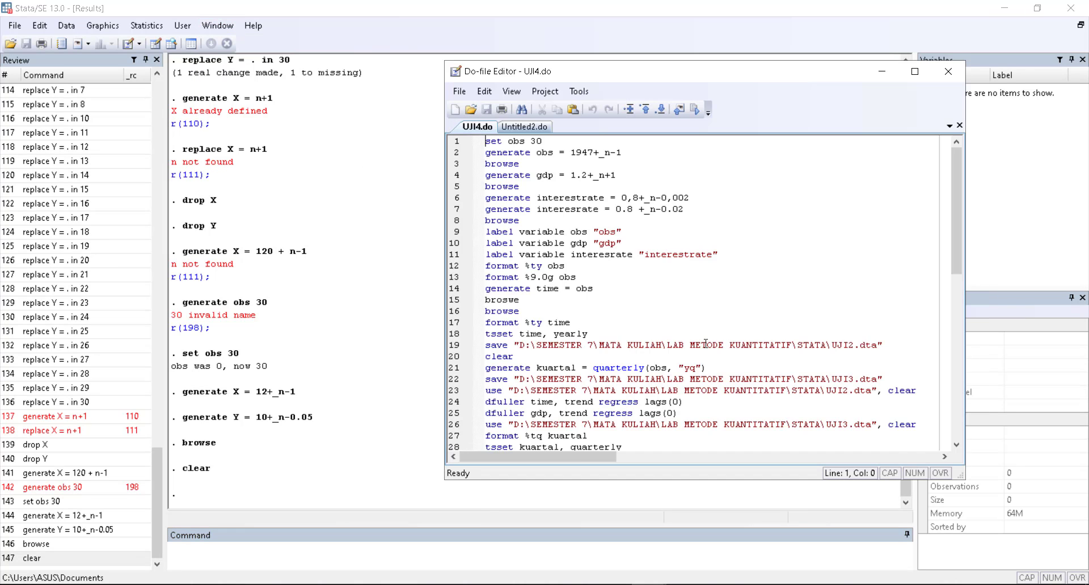
{"action": "scroll", "coordinate": [711, 190], "scroll_direction": "down", "scroll_amount": 10}
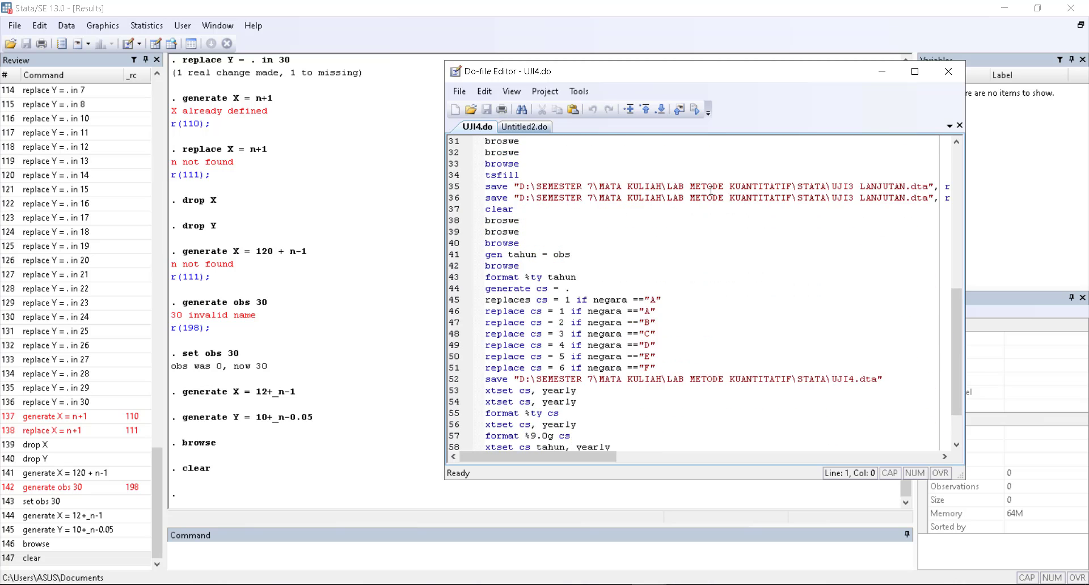
{"action": "scroll", "coordinate": [711, 190], "scroll_direction": "up", "scroll_amount": 10}
{"action": "left_click", "coordinate": [870, 70]}
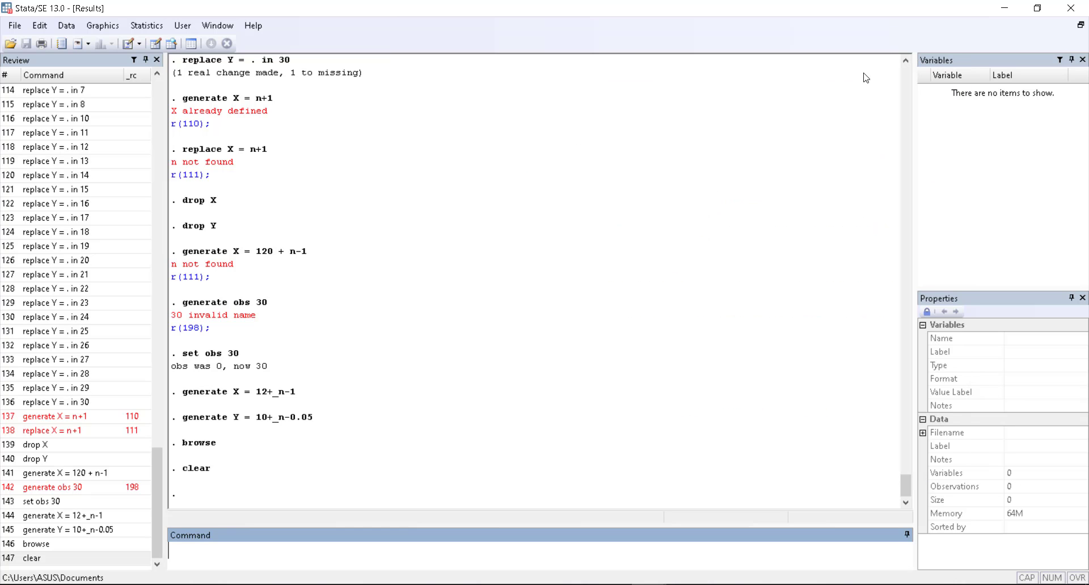
{"action": "left_click", "coordinate": [684, 584]}
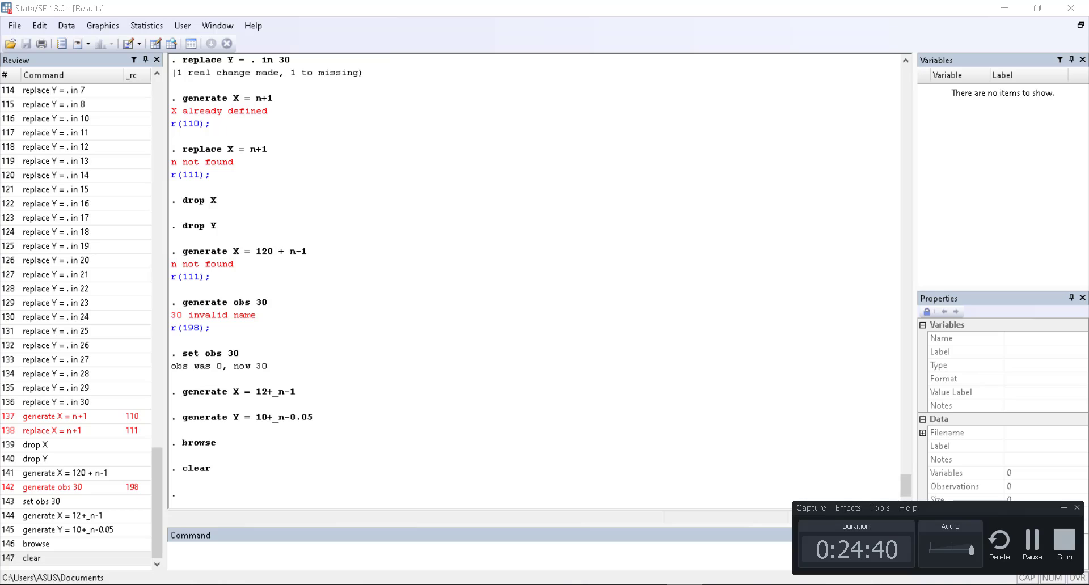
{"action": "left_click", "coordinate": [685, 584]}
{"action": "left_click", "coordinate": [240, 549]}
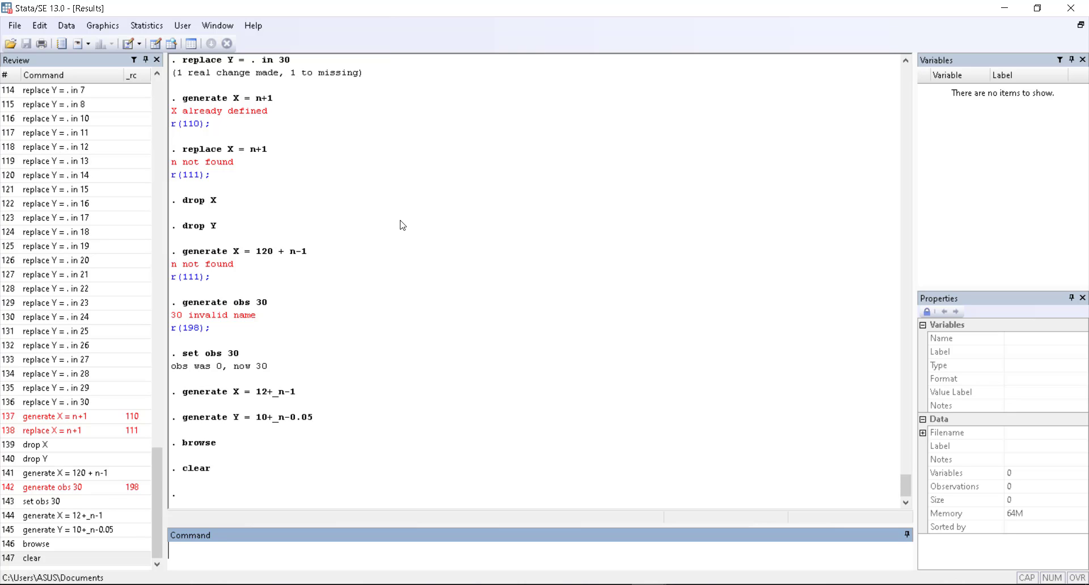
Copy the command "set obs 30" from UJI4.do and run it in the main Stata window
{"action": "left_click", "coordinate": [650, 584]}
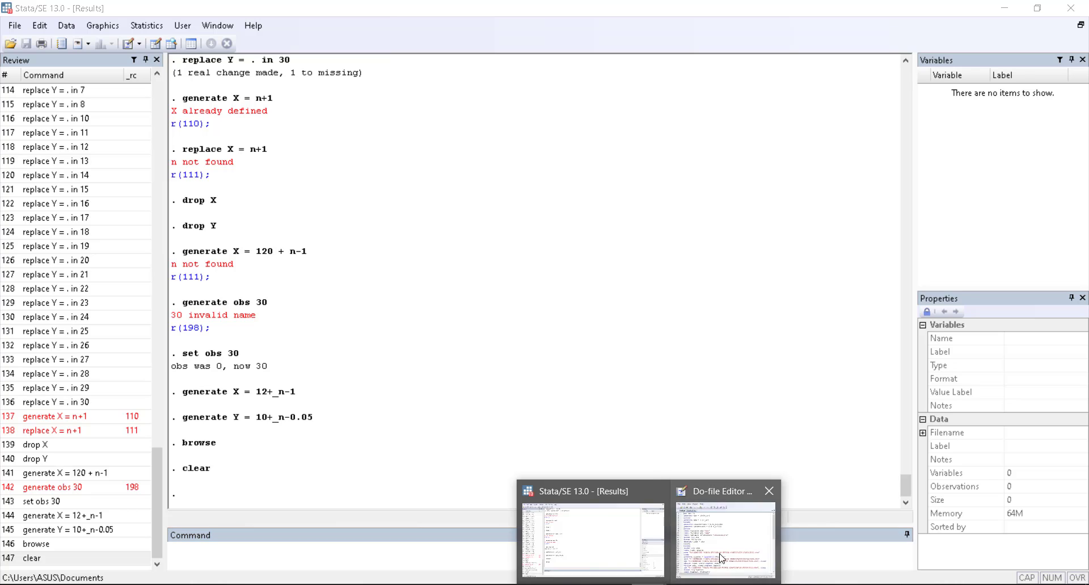
{"action": "left_click", "coordinate": [722, 557]}
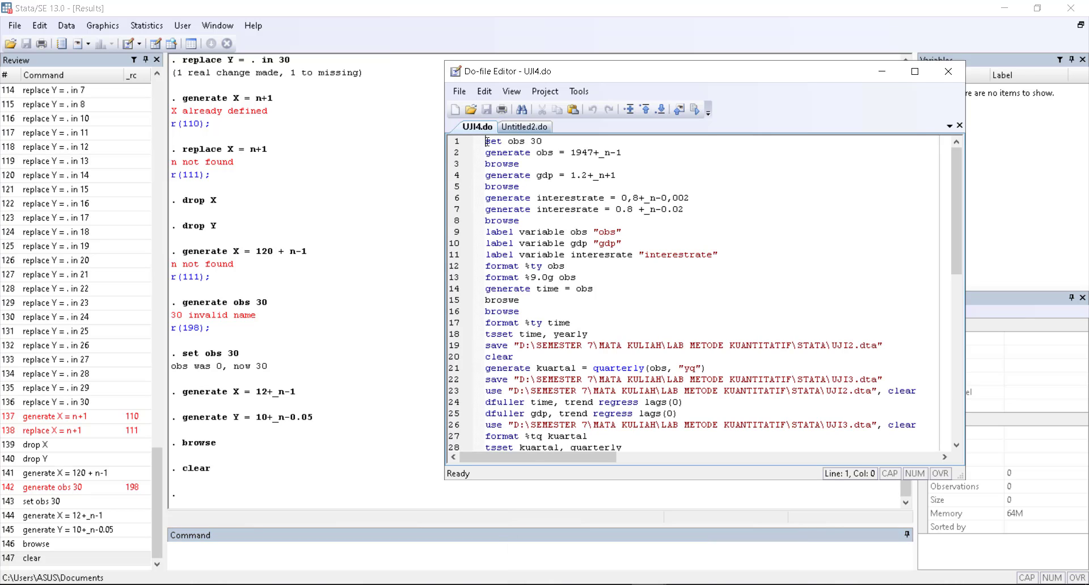
{"action": "left_click_drag", "start_coordinate": [486, 141], "coordinate": [568, 138]}
{"action": "right_click", "coordinate": [519, 149]}
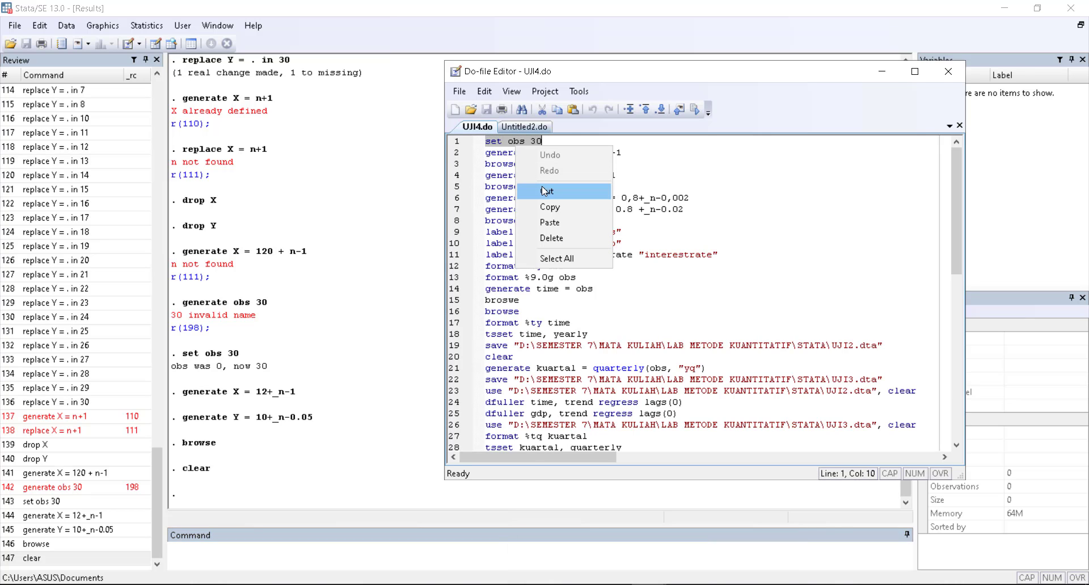
{"action": "left_click", "coordinate": [528, 207]}
{"action": "left_click", "coordinate": [214, 561]}
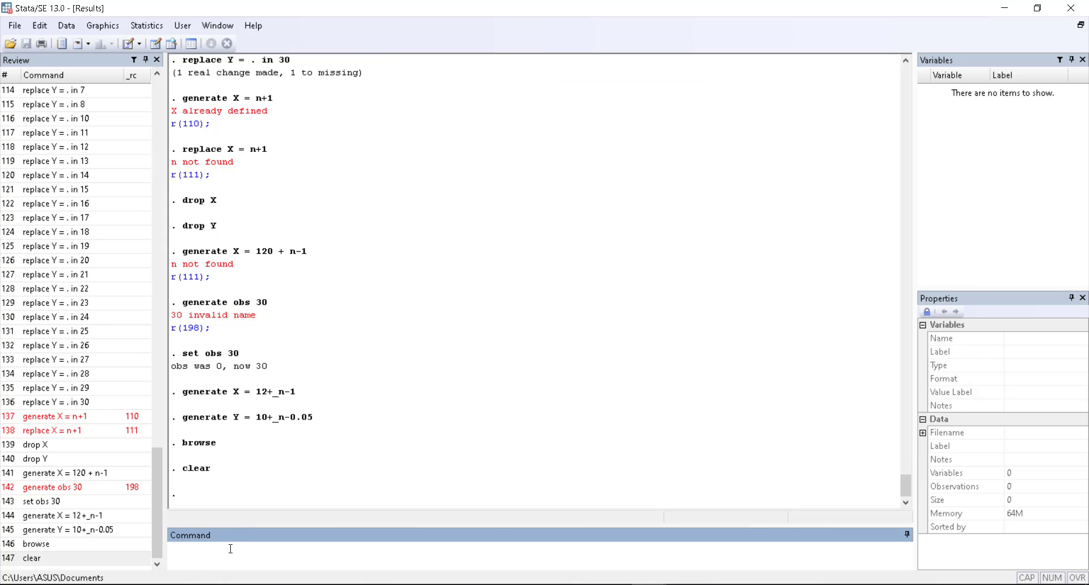
{"action": "key", "text": "ctrl+v"}
{"action": "key", "text": "Return"}
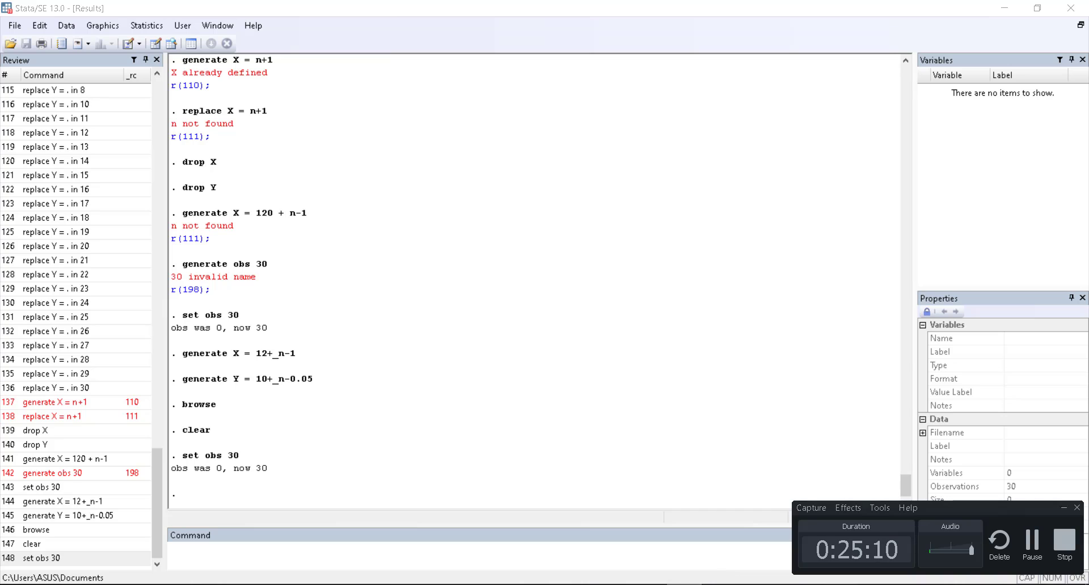
Create variable obs by copying "generate obs = 1947+_n-1" from UJI4.do and running it
{"action": "left_click", "coordinate": [688, 562]}
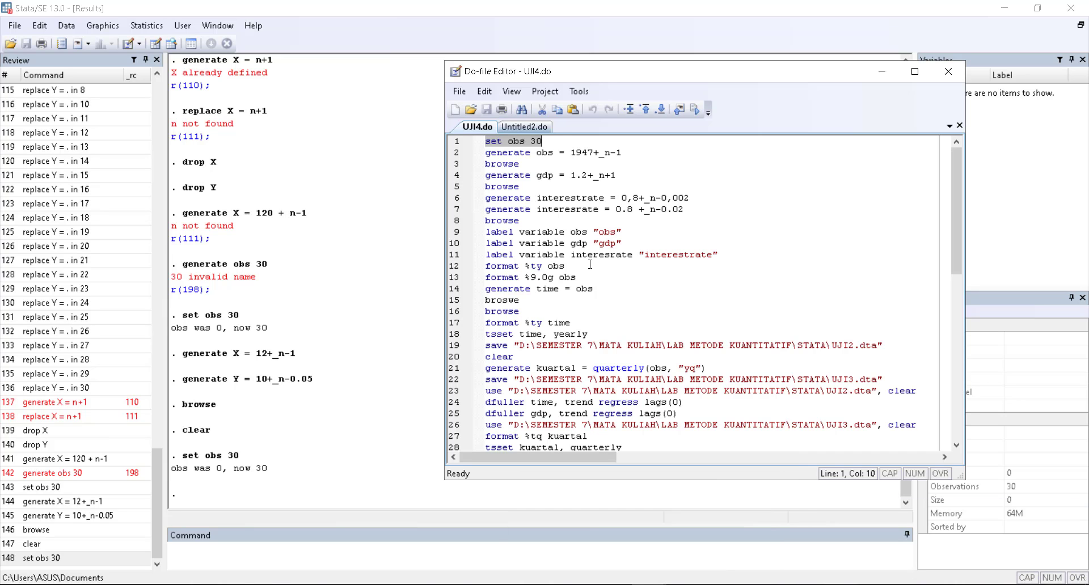
{"action": "left_click", "coordinate": [495, 151]}
{"action": "left_click_drag", "start_coordinate": [487, 150], "coordinate": [652, 157]}
{"action": "right_click", "coordinate": [604, 154]}
{"action": "left_click", "coordinate": [633, 211]}
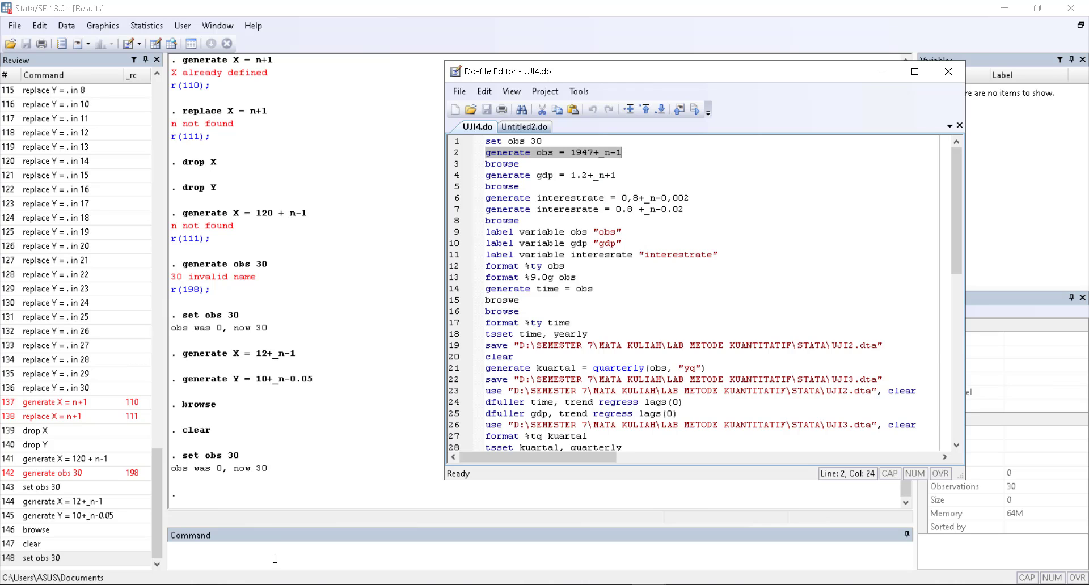
{"action": "left_click", "coordinate": [276, 558]}
{"action": "key", "text": "ctrl+v"}
{"action": "key", "text": "Return"}
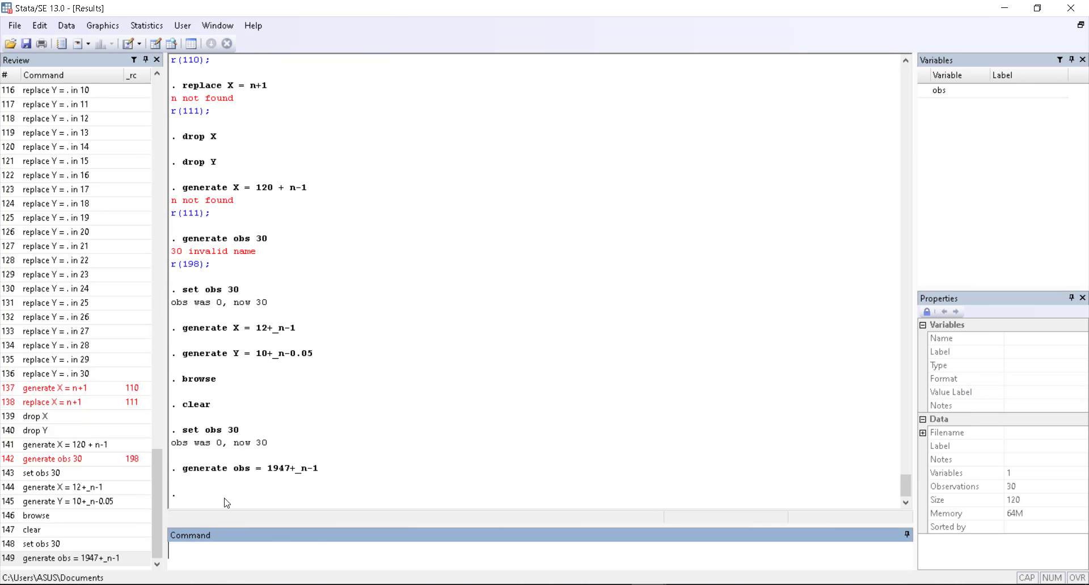
Create variable gdp by copying "generate gdp = 1.2+_n+1" from UJI4.do and running it
{"action": "mouse_move", "coordinate": [685, 582]}
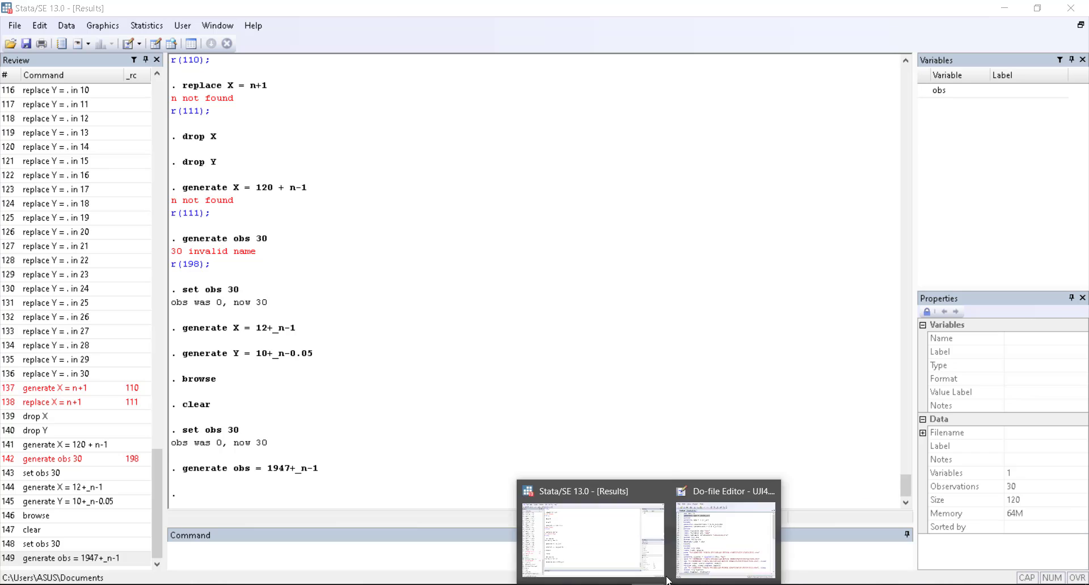
{"action": "left_click", "coordinate": [718, 539]}
{"action": "left_click_drag", "start_coordinate": [487, 174], "coordinate": [619, 176]}
{"action": "right_click", "coordinate": [608, 175]}
{"action": "left_click", "coordinate": [634, 234]}
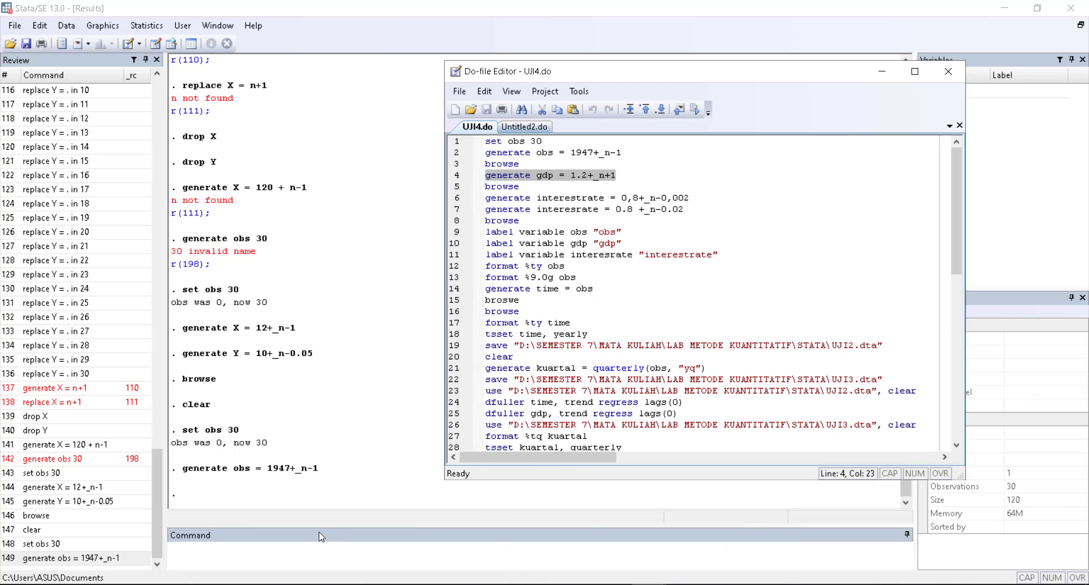
{"action": "left_click", "coordinate": [282, 548]}
{"action": "key", "text": "ctrl+v"}
{"action": "key", "text": "Return"}
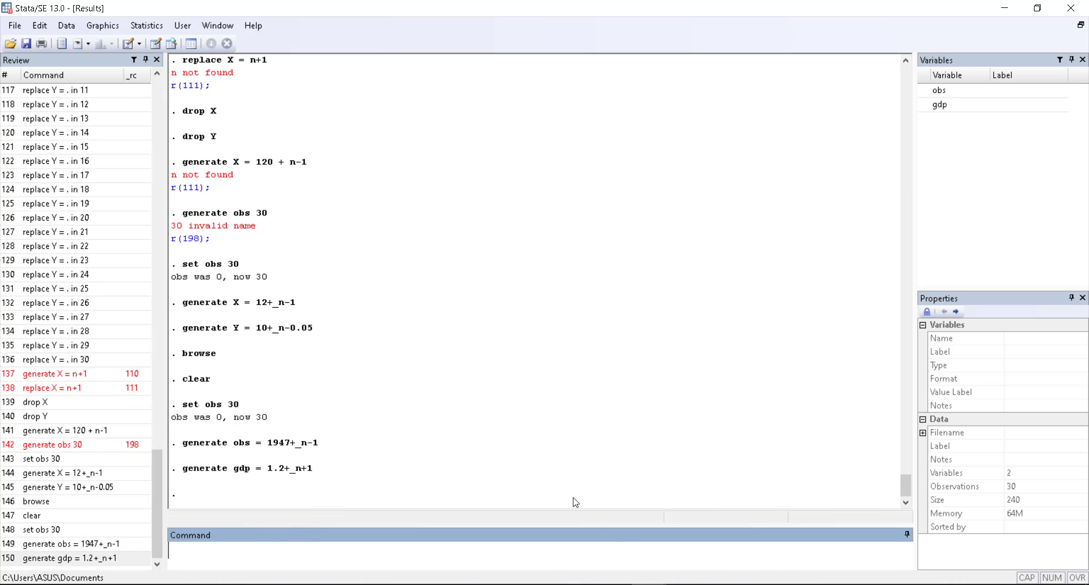
Create variable interesrate by copying "generate interesrate = 0.8 +_n-0.02" from UJI4.do and running it
{"action": "mouse_move", "coordinate": [647, 583]}
{"action": "left_click", "coordinate": [726, 539]}
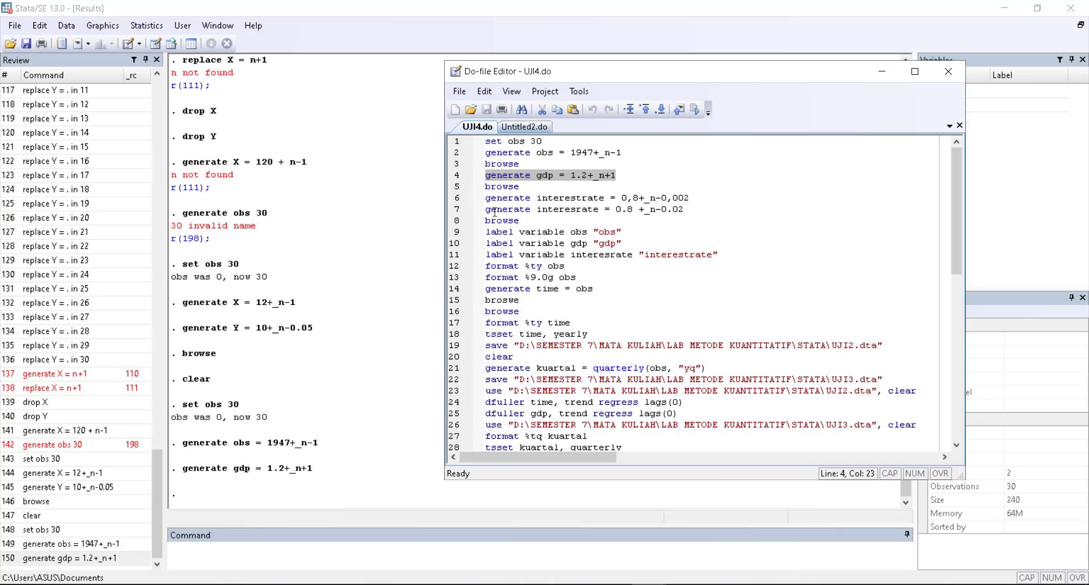
{"action": "left_click_drag", "start_coordinate": [487, 198], "coordinate": [690, 198]}
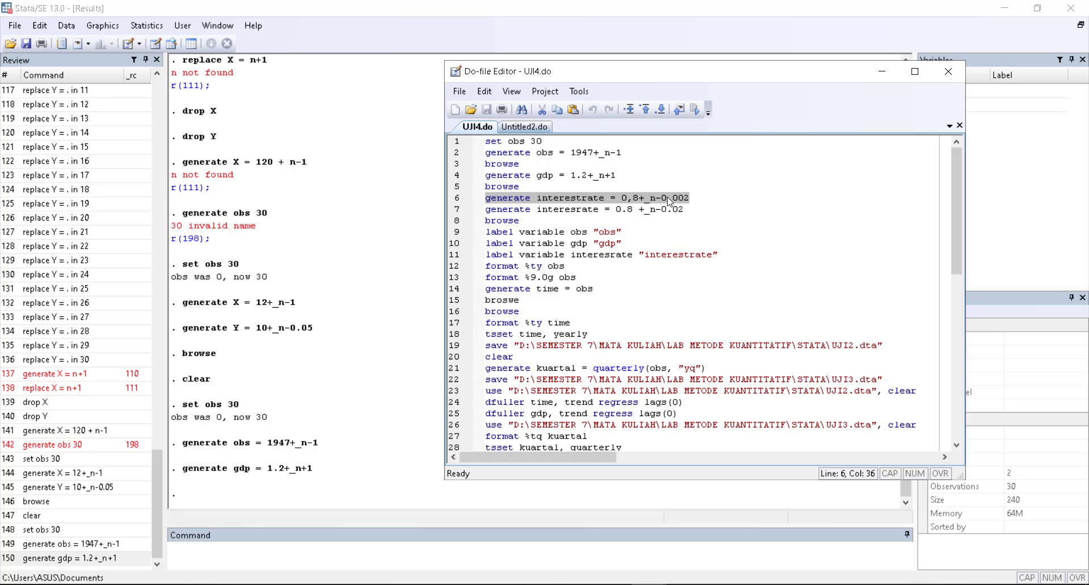
{"action": "left_click_drag", "start_coordinate": [486, 210], "coordinate": [685, 211]}
{"action": "right_click", "coordinate": [686, 209]}
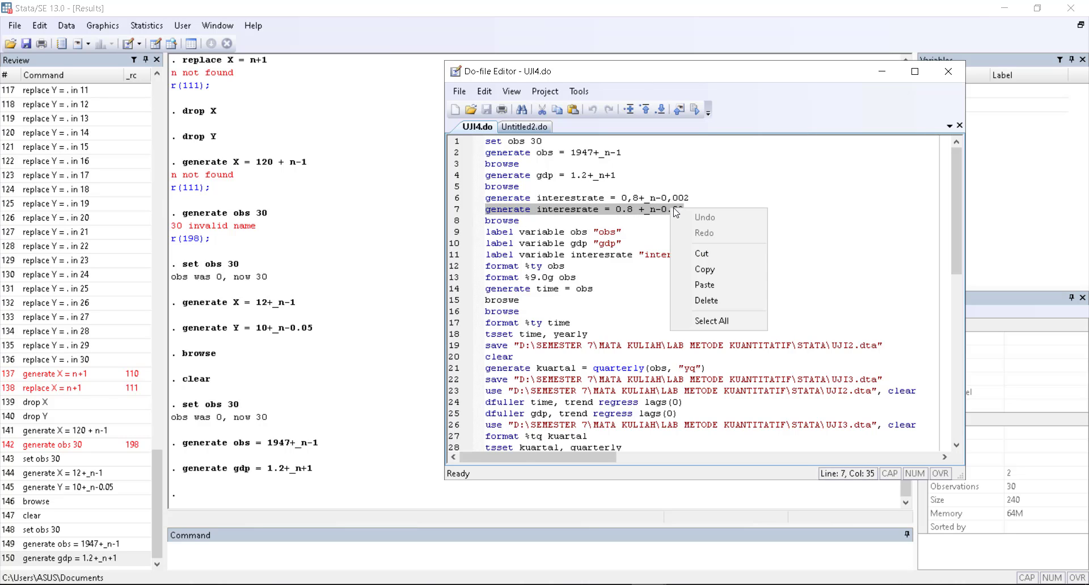
{"action": "left_click", "coordinate": [688, 267]}
{"action": "left_click", "coordinate": [289, 555]}
{"action": "key", "text": "ctrl+v"}
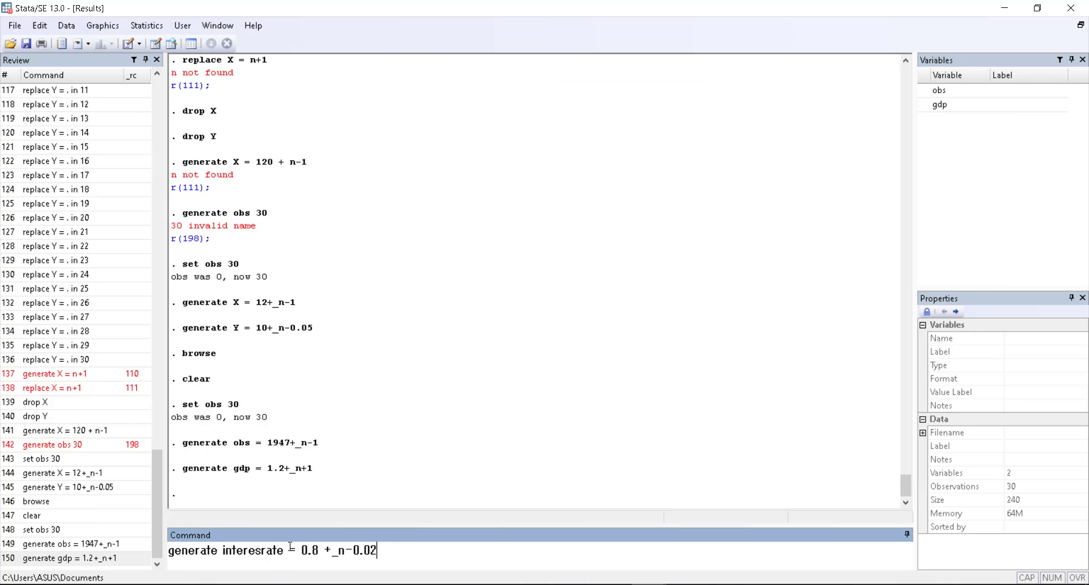
{"action": "key", "text": "Return"}
Label obs as "obs", gdp as "gdp" and interesrate as "interestrate" by running the three label variable lines copied from UJI4.do
{"action": "mouse_move", "coordinate": [684, 584]}
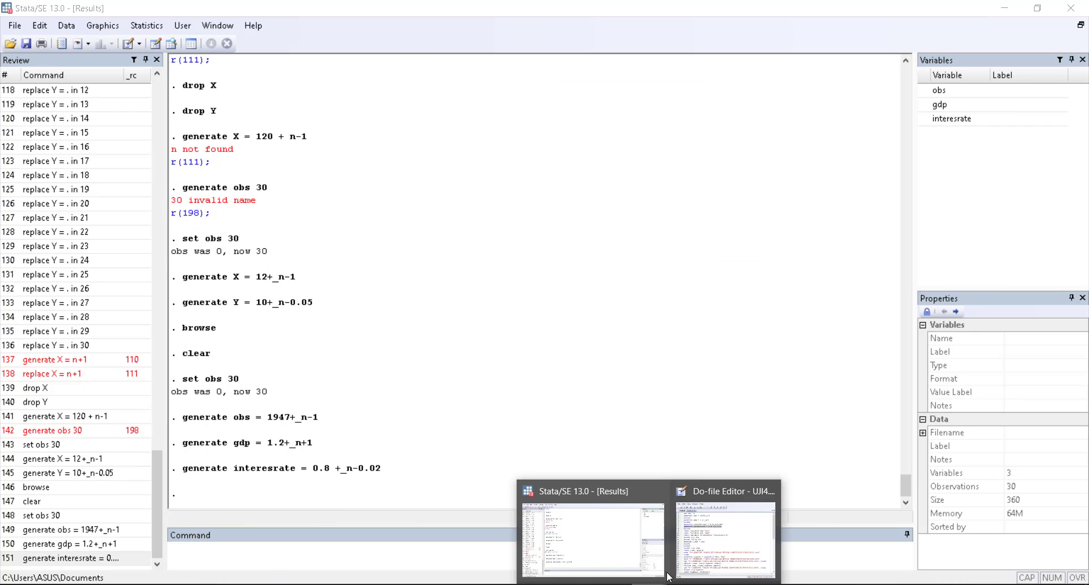
{"action": "left_click", "coordinate": [729, 532]}
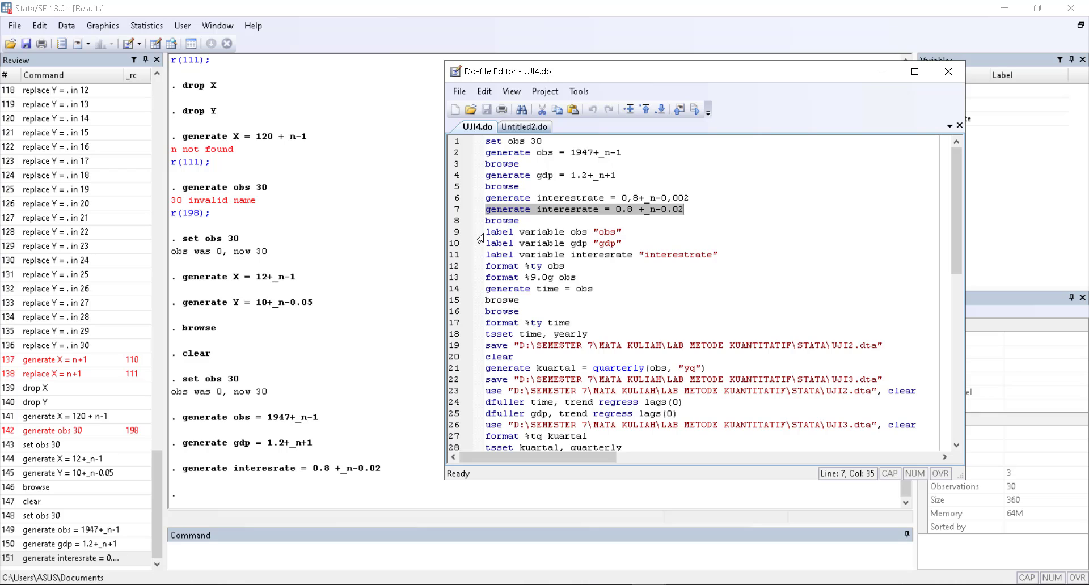
{"action": "left_click_drag", "start_coordinate": [485, 232], "coordinate": [719, 255]}
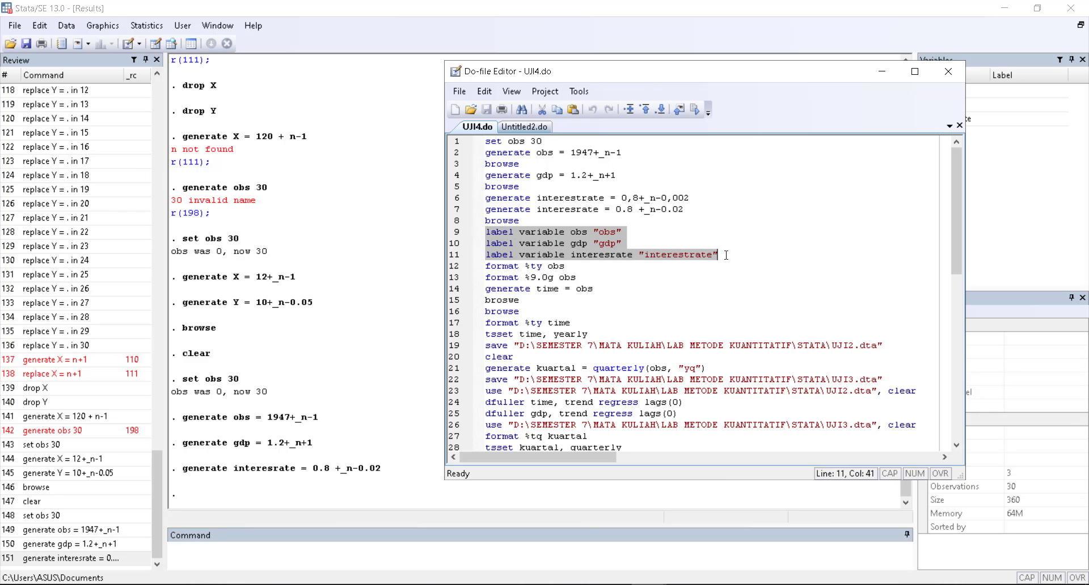
{"action": "right_click", "coordinate": [512, 238]}
{"action": "left_click", "coordinate": [557, 294]}
{"action": "left_click", "coordinate": [292, 545]}
{"action": "key", "text": "ctrl+v"}
{"action": "key", "text": "Return"}
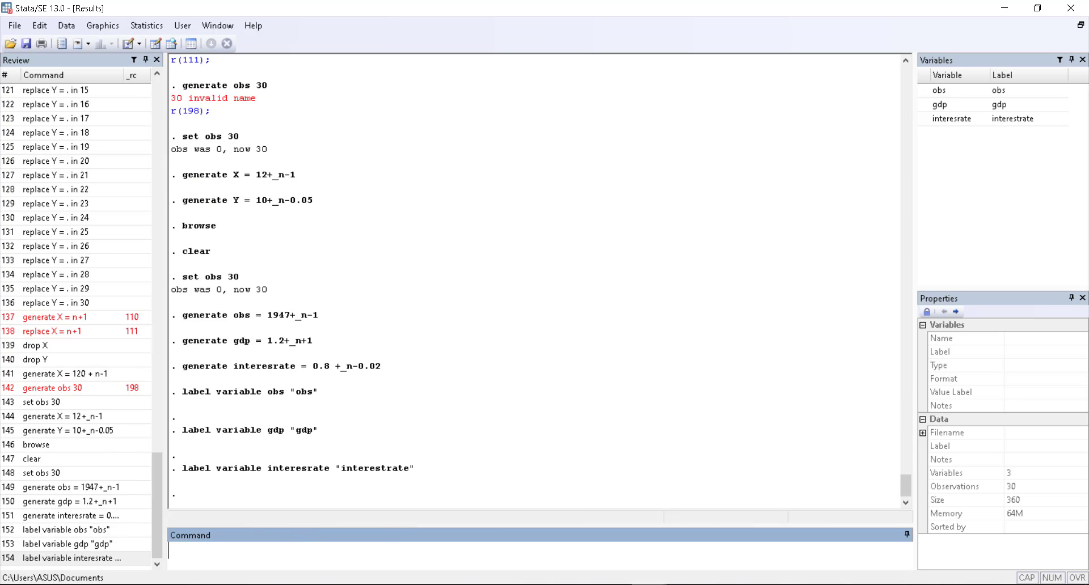
Create variable time by copying "generate time = obs" from UJI4.do and running it
{"action": "left_click", "coordinate": [684, 584]}
{"action": "left_click", "coordinate": [698, 528]}
{"action": "scroll", "coordinate": [503, 273], "scroll_direction": "down", "scroll_amount": 1}
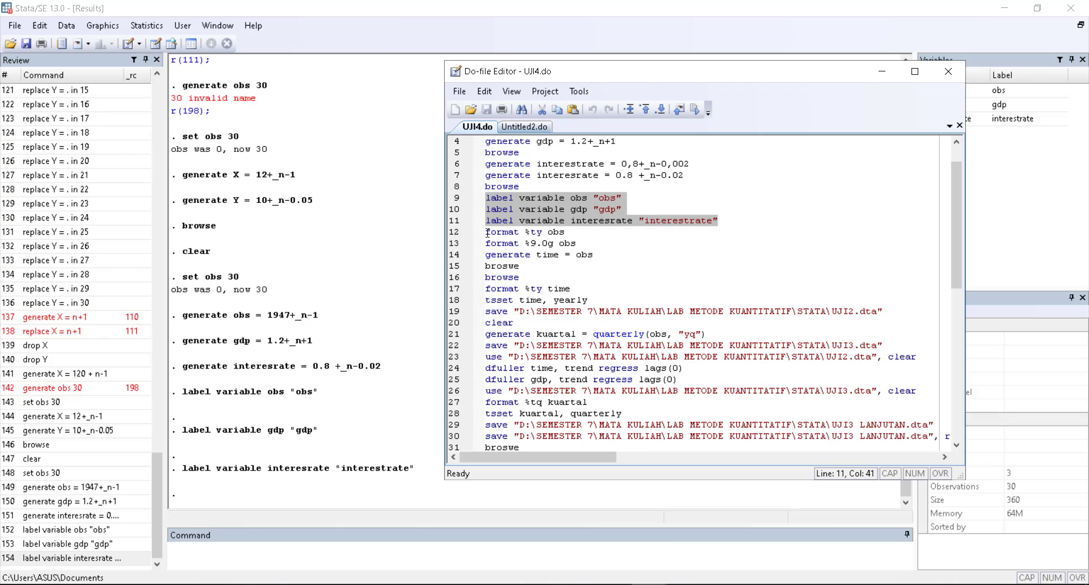
{"action": "left_click_drag", "start_coordinate": [486, 255], "coordinate": [592, 255]}
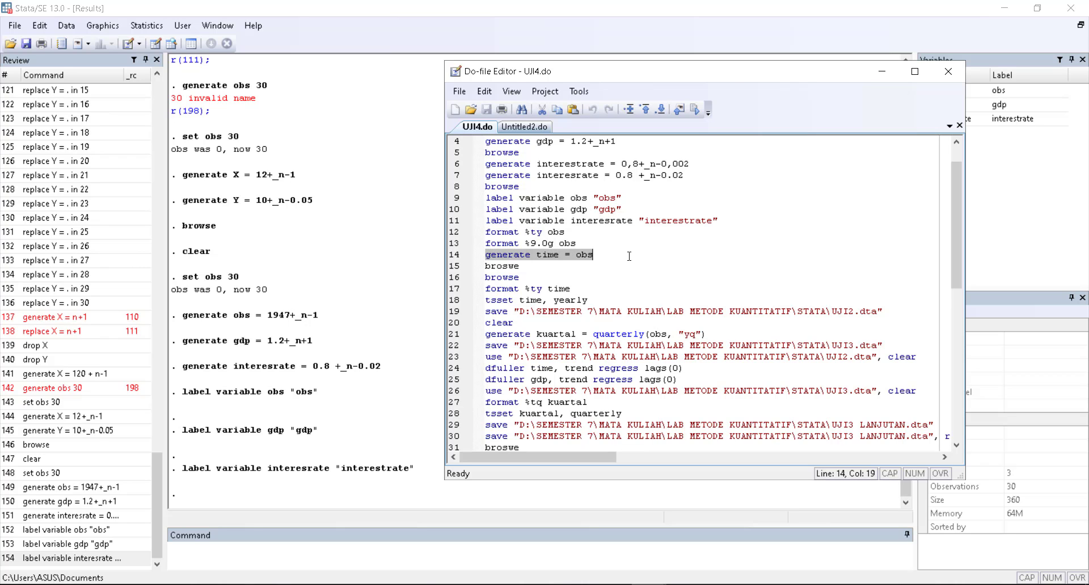
{"action": "right_click", "coordinate": [586, 258]}
{"action": "left_click", "coordinate": [617, 317]}
{"action": "left_click", "coordinate": [335, 553]}
{"action": "key", "text": "ctrl+v"}
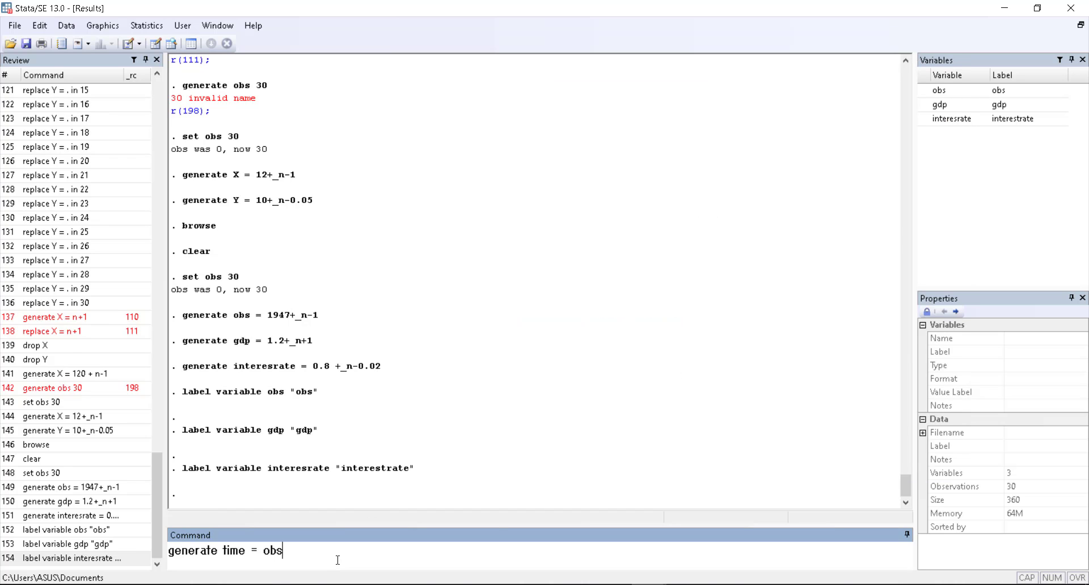
{"action": "key", "text": "Return"}
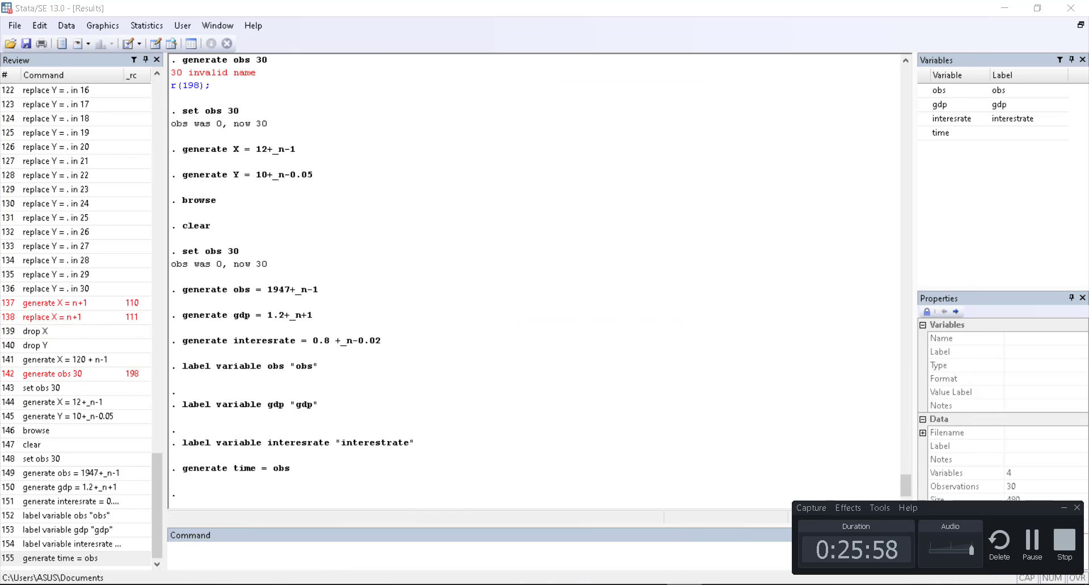
Apply the yearly display format to time by copying "format %ty time" from UJI4.do and running it
{"action": "mouse_move", "coordinate": [654, 581]}
{"action": "left_click", "coordinate": [725, 539]}
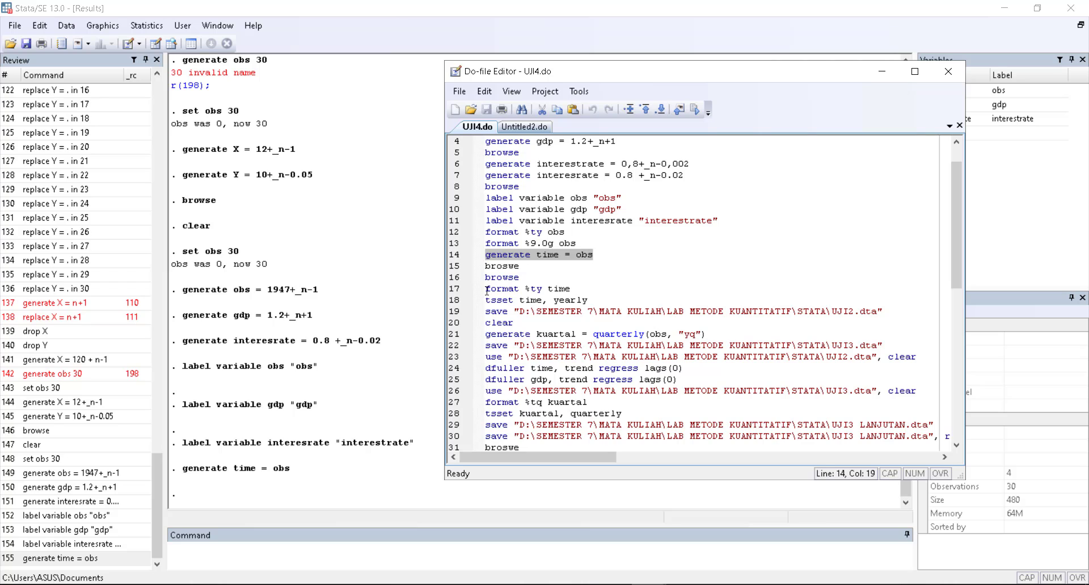
{"action": "left_click_drag", "start_coordinate": [486, 291], "coordinate": [593, 291]}
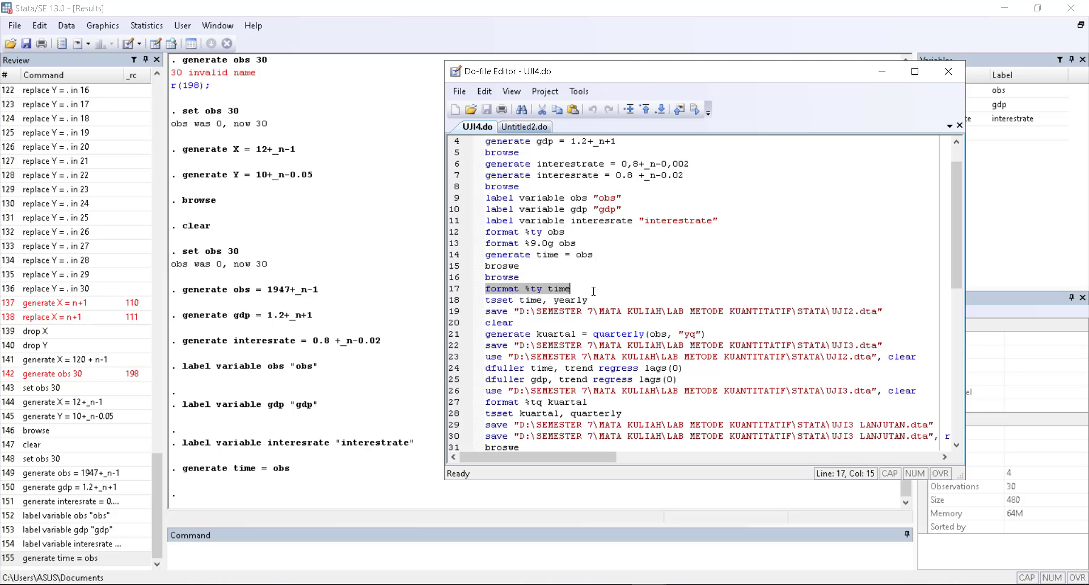
{"action": "right_click", "coordinate": [553, 293]}
{"action": "left_click", "coordinate": [573, 355]}
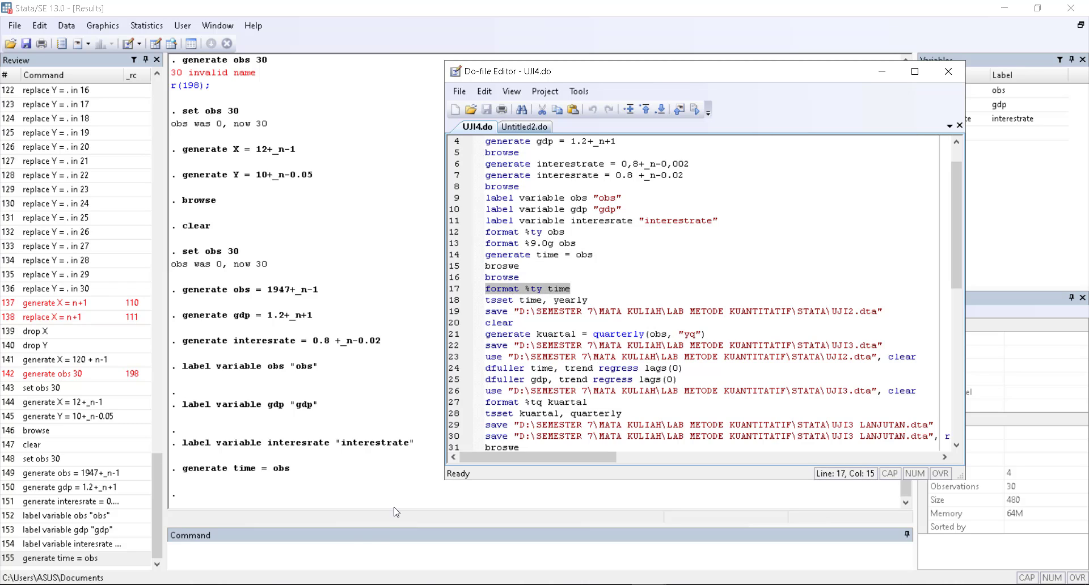
{"action": "left_click", "coordinate": [348, 546]}
{"action": "key", "text": "ctrl+v"}
{"action": "key", "text": "Return"}
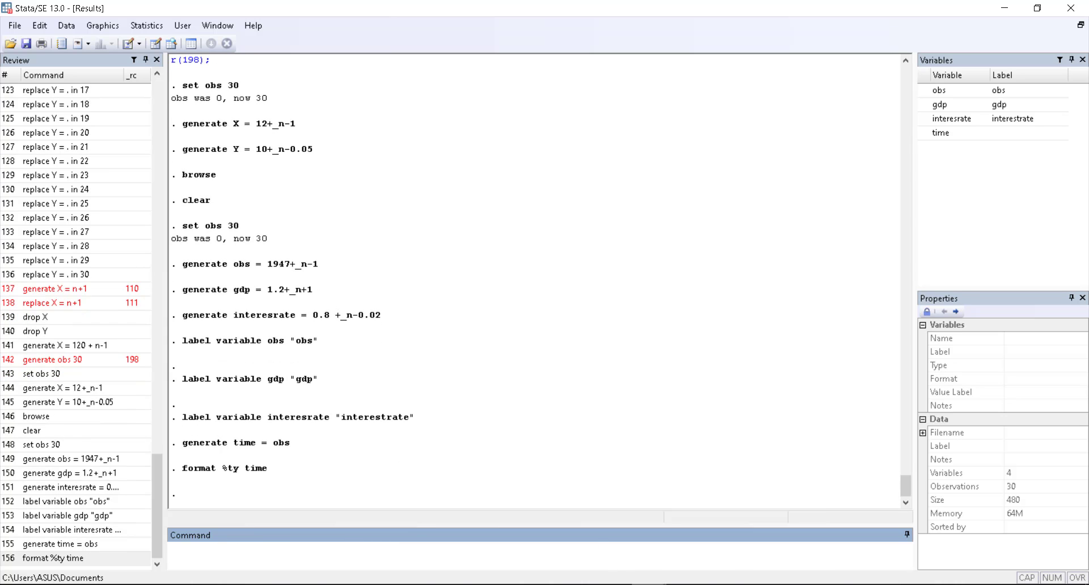
Declare the dataset as a yearly time series by copying "tsset time, yearly" from UJI4.do and running it
{"action": "left_click", "coordinate": [723, 533]}
{"action": "left_click_drag", "start_coordinate": [486, 300], "coordinate": [589, 300]}
{"action": "right_click", "coordinate": [566, 304]}
{"action": "left_click", "coordinate": [573, 366]}
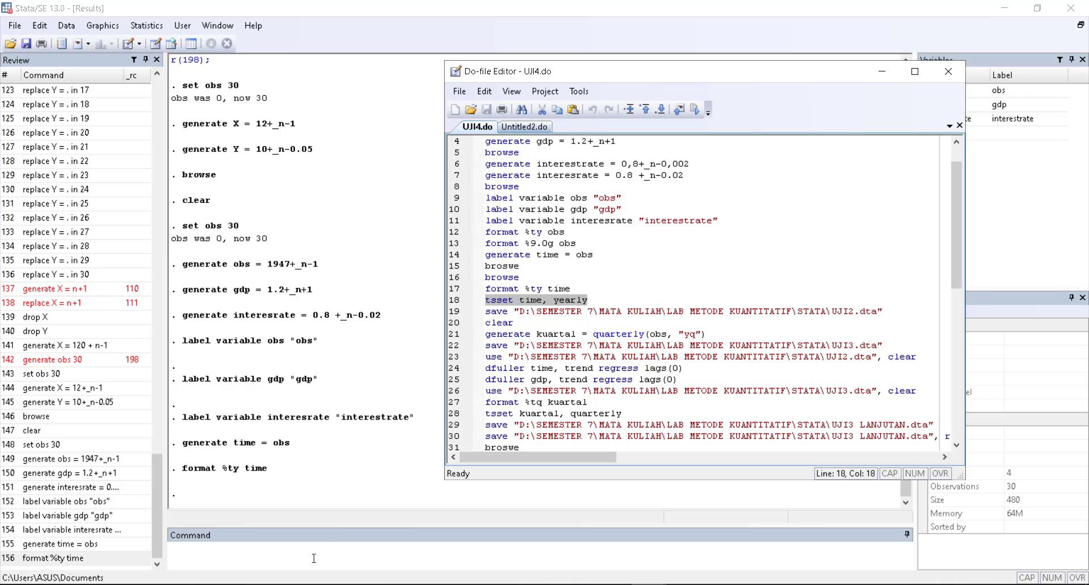
{"action": "left_click", "coordinate": [314, 559]}
{"action": "key", "text": "ctrl+v"}
{"action": "key", "text": "Return"}
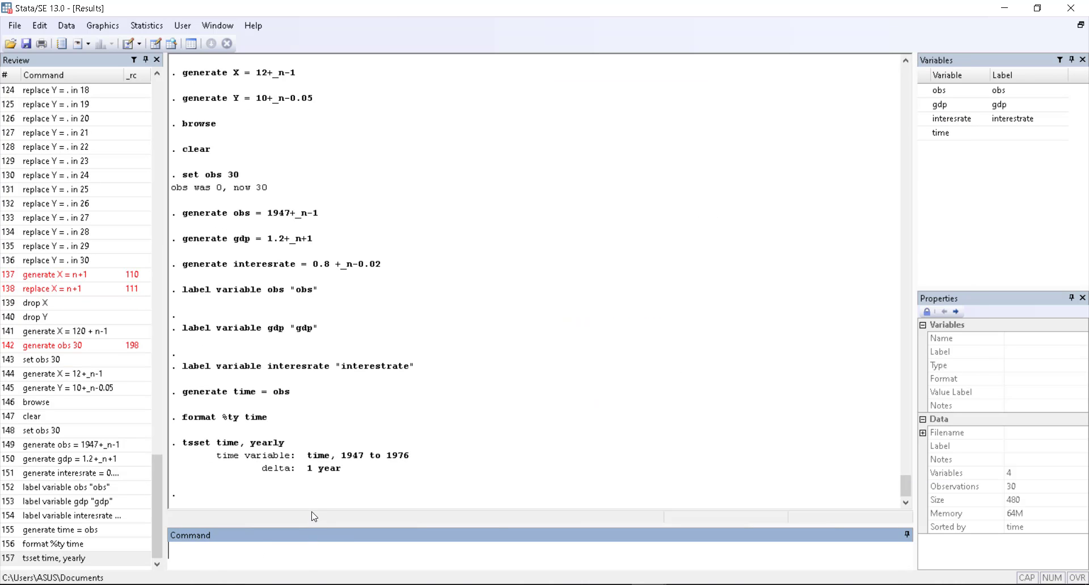
Try to create variable kuartal by copying "generate kuartal = quarterly(obs, "yq")" from UJI4.do and running it
{"action": "left_click", "coordinate": [702, 532]}
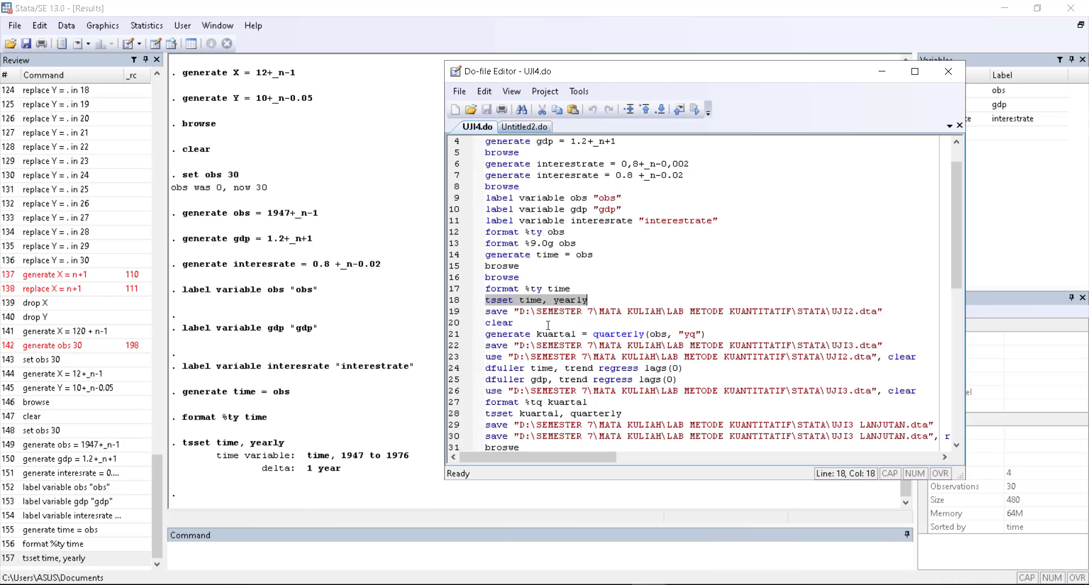
{"action": "scroll", "coordinate": [547, 325], "scroll_direction": "down", "scroll_amount": 1}
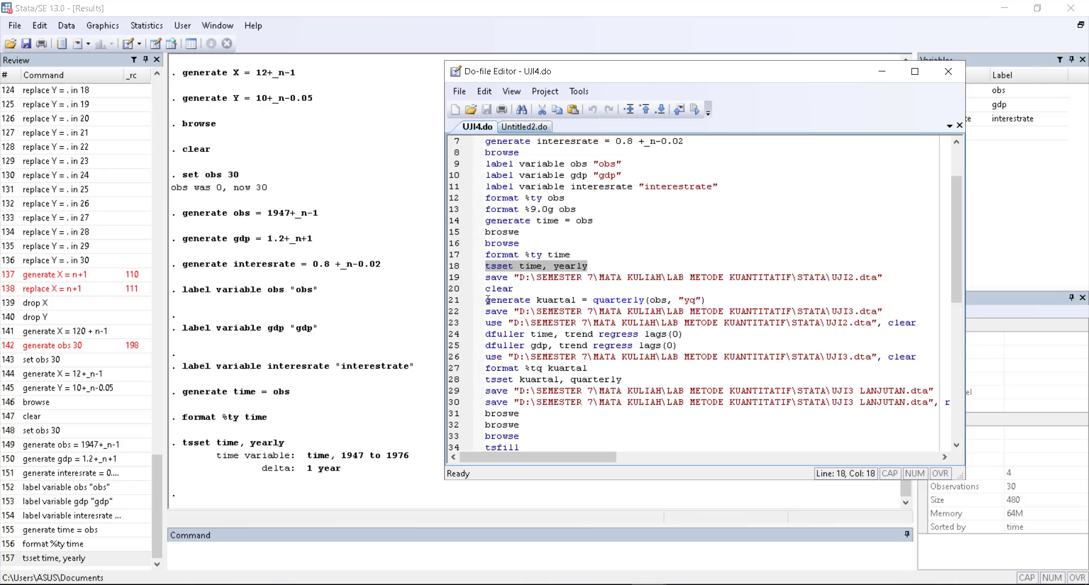
{"action": "left_click_drag", "start_coordinate": [486, 300], "coordinate": [707, 300]}
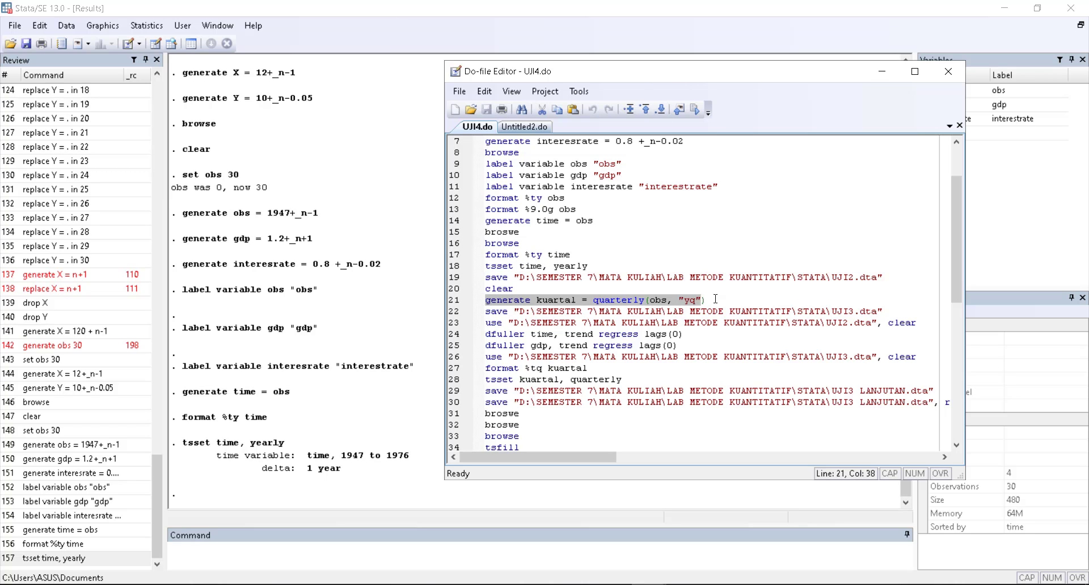
{"action": "right_click", "coordinate": [644, 305]}
{"action": "left_click", "coordinate": [675, 362]}
{"action": "left_click", "coordinate": [356, 540]}
{"action": "key", "text": "ctrl+v"}
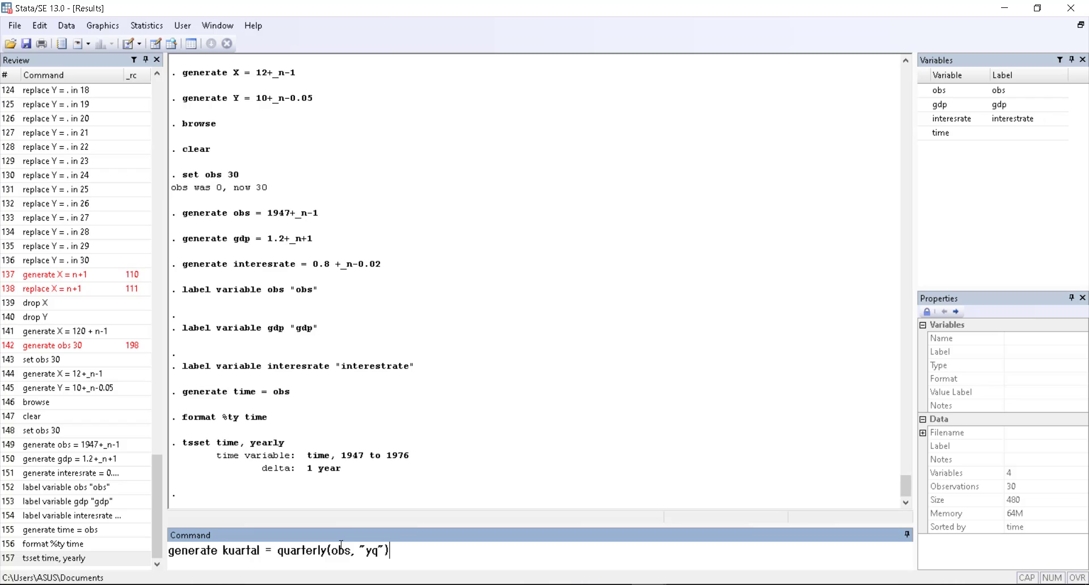
{"action": "key", "text": "Return"}
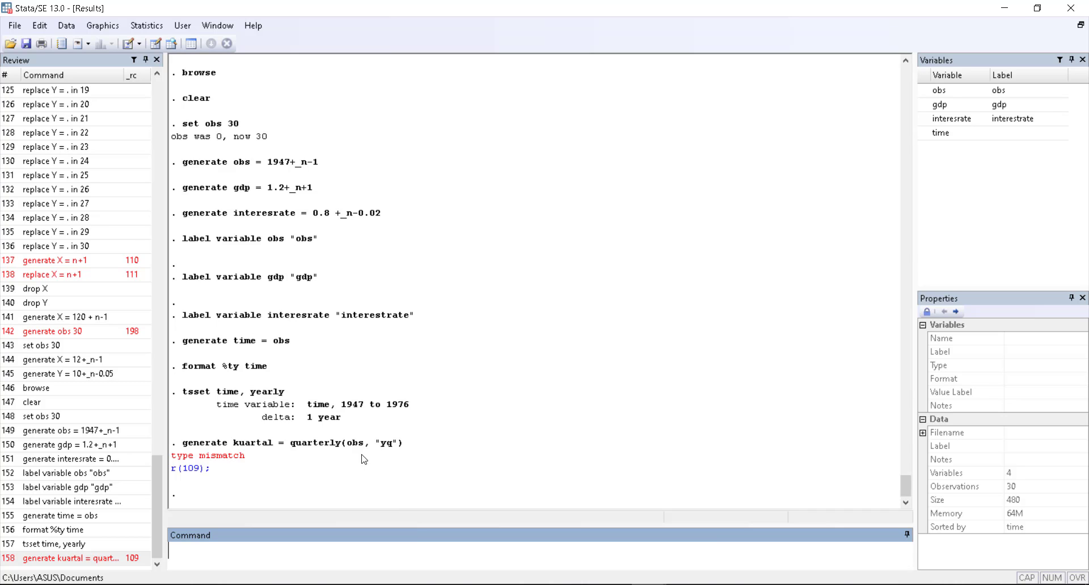
Look through the remaining commands in UJI4.do below the generate kuartal line
{"action": "mouse_move", "coordinate": [683, 579]}
{"action": "left_click", "coordinate": [754, 522]}
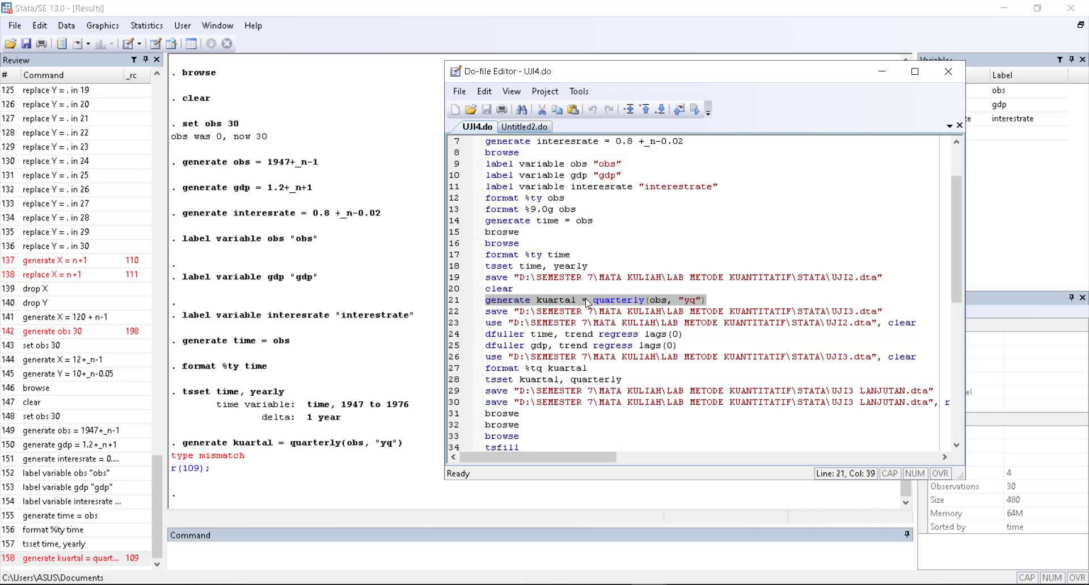
{"action": "scroll", "coordinate": [587, 303], "scroll_direction": "down", "scroll_amount": 2}
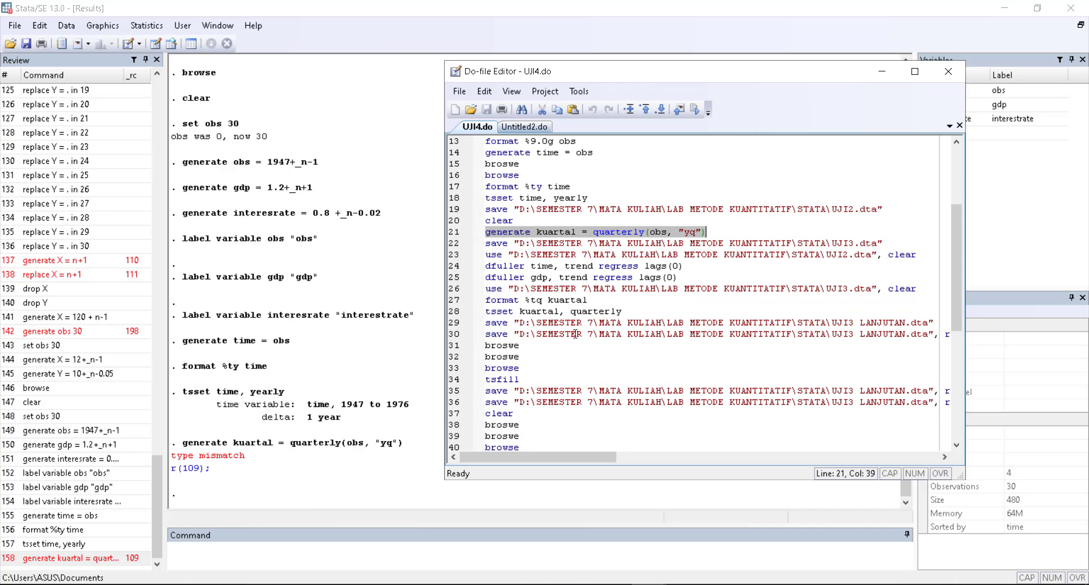
{"action": "scroll", "coordinate": [575, 333], "scroll_direction": "down", "scroll_amount": 4}
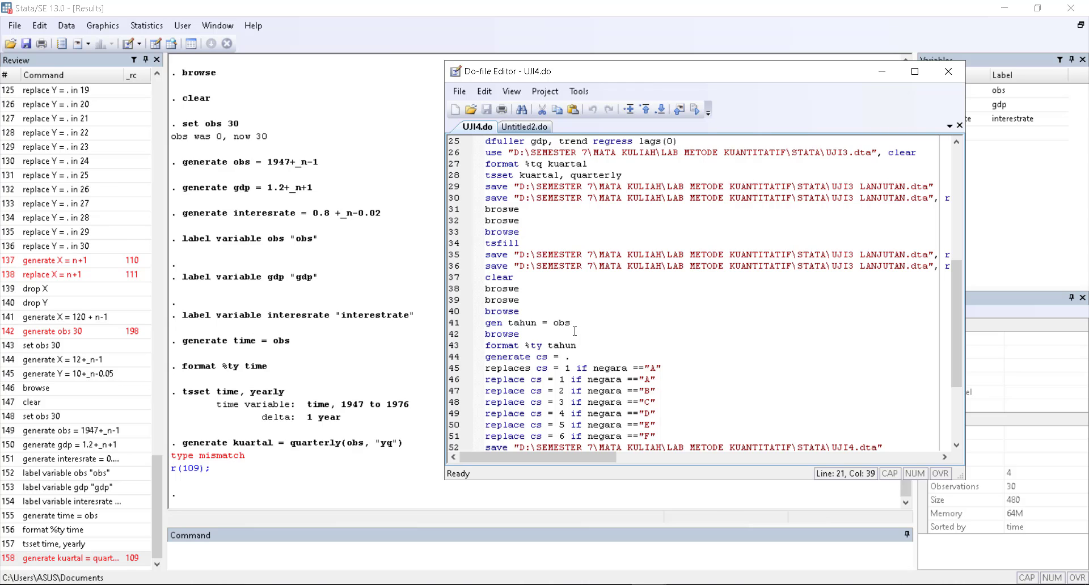
{"action": "scroll", "coordinate": [574, 331], "scroll_direction": "up", "scroll_amount": 1}
{"action": "scroll", "coordinate": [575, 331], "scroll_direction": "down", "scroll_amount": 5}
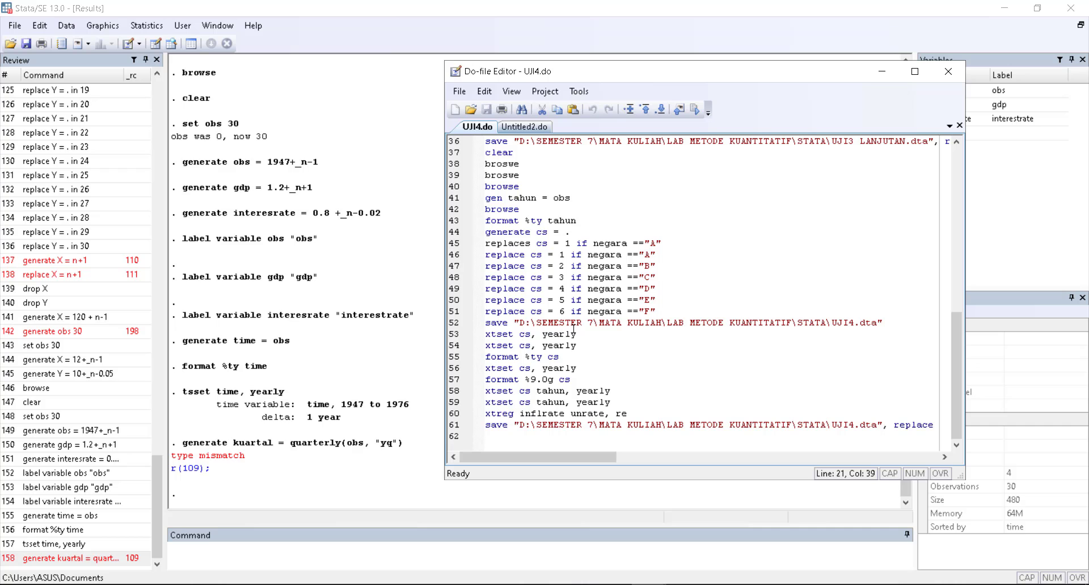
{"action": "scroll", "coordinate": [573, 329], "scroll_direction": "up", "scroll_amount": 7}
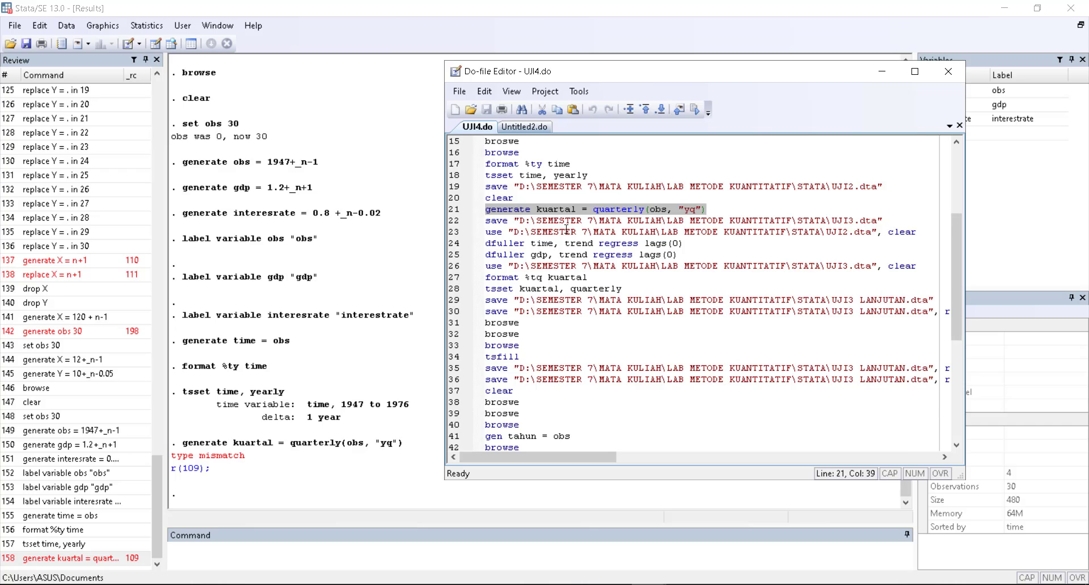
{"action": "left_click", "coordinate": [343, 292]}
{"action": "left_click", "coordinate": [91, 27]}
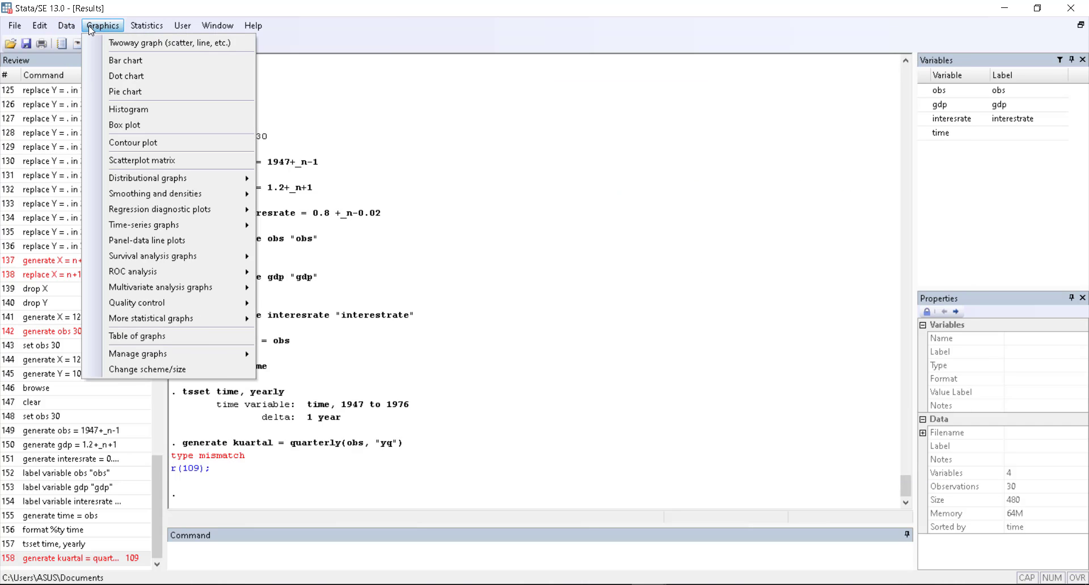
{"action": "mouse_move", "coordinate": [140, 27]}
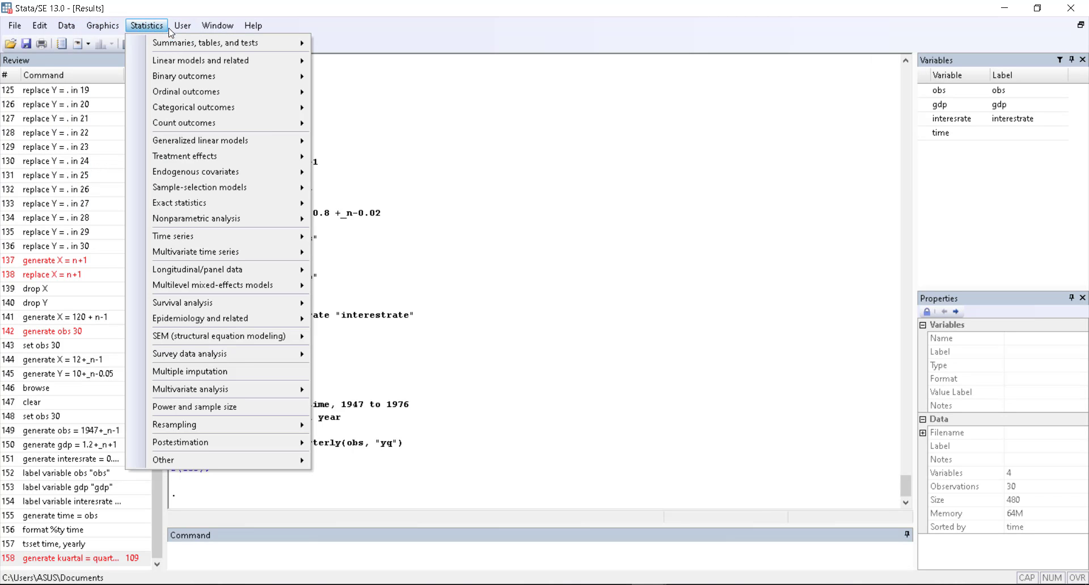
{"action": "left_click", "coordinate": [684, 584]}
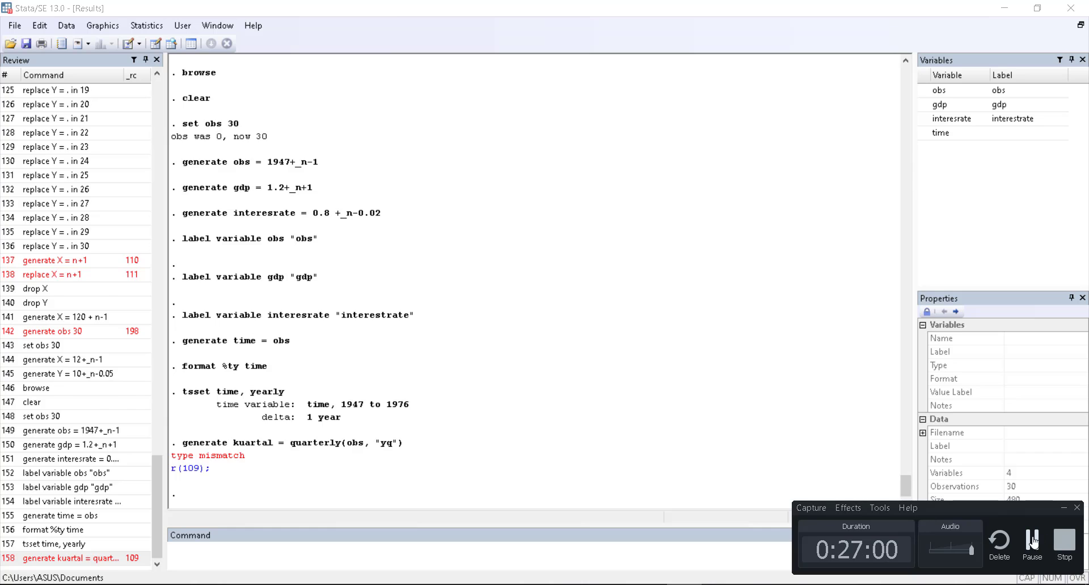
{"action": "left_click", "coordinate": [1032, 539]}
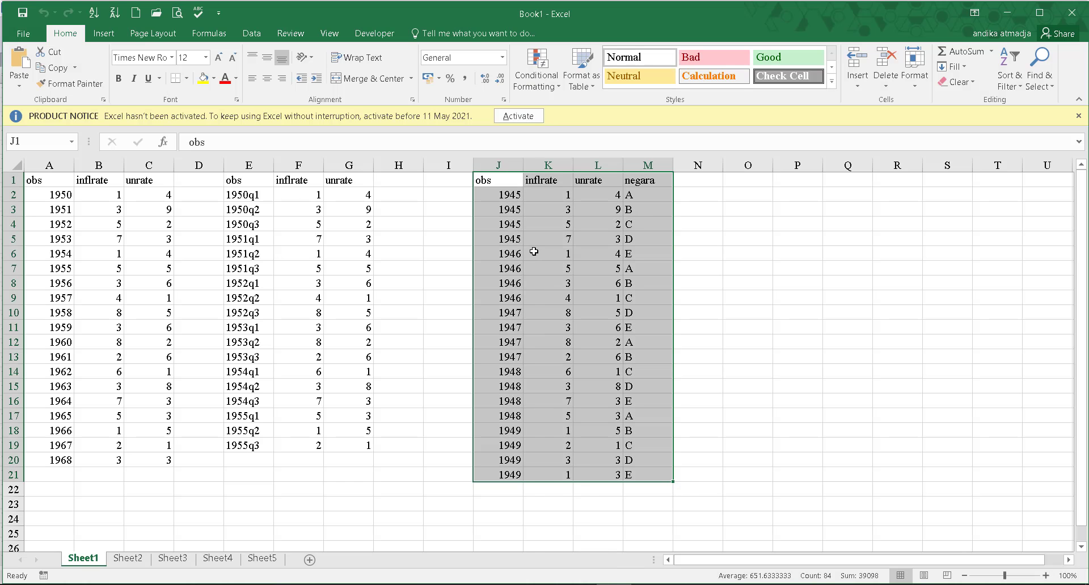
Copy the selected range J1:M21 in Excel and paste it into Stata's Data Editor in edit mode, using the first row as variable names
{"action": "right_click", "coordinate": [532, 250]}
{"action": "left_click", "coordinate": [565, 281]}
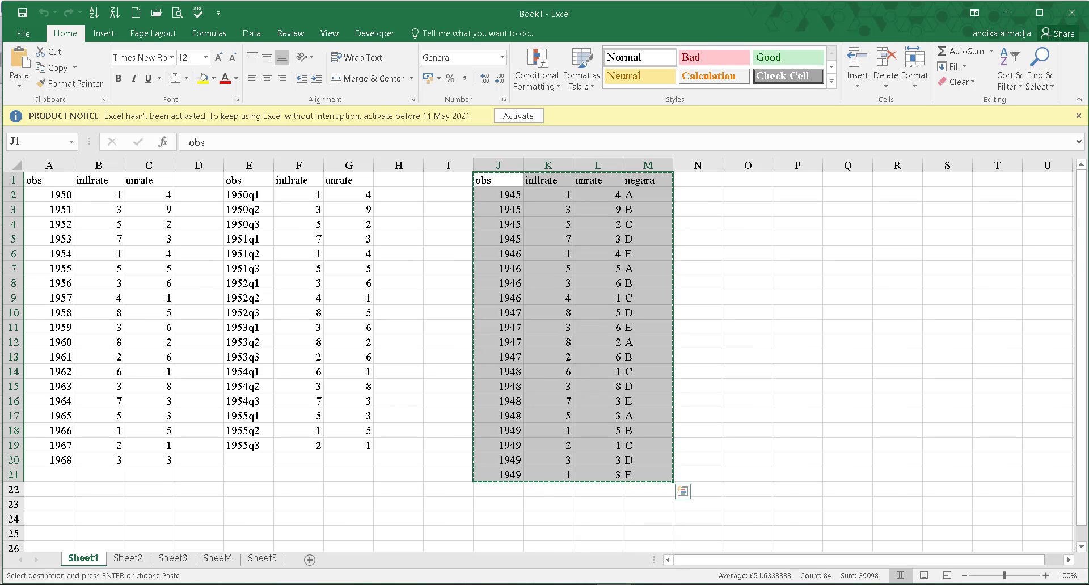
{"action": "mouse_move", "coordinate": [646, 584]}
{"action": "left_click", "coordinate": [584, 519]}
{"action": "left_click", "coordinate": [66, 25]}
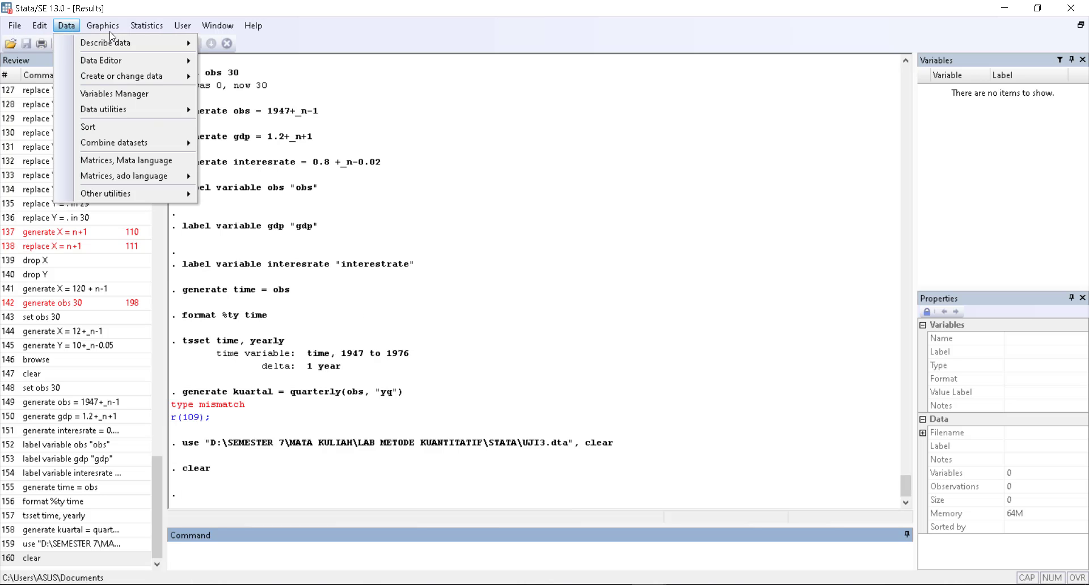
{"action": "mouse_move", "coordinate": [152, 62]}
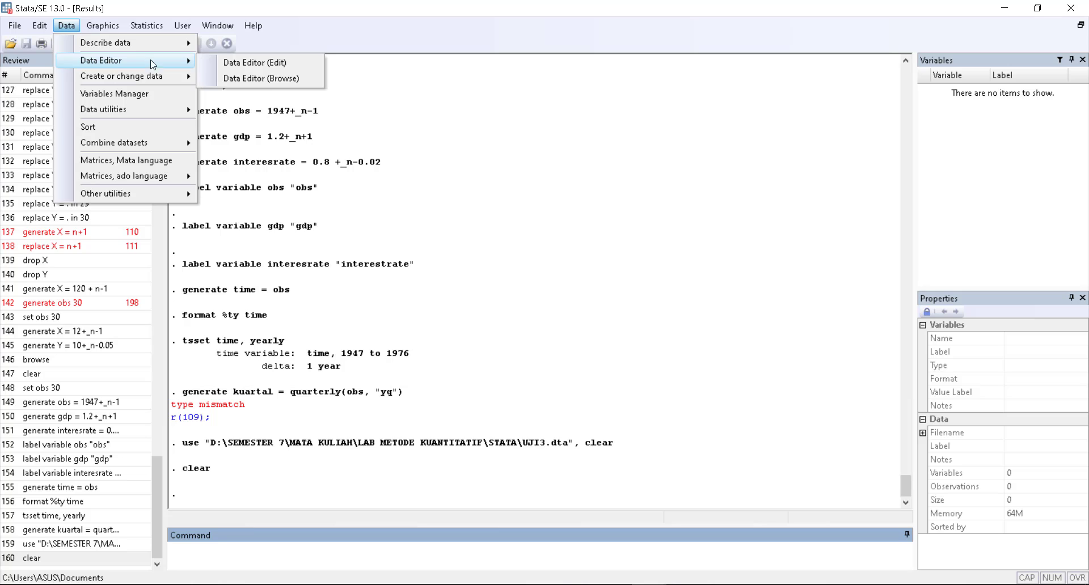
{"action": "left_click", "coordinate": [254, 63]}
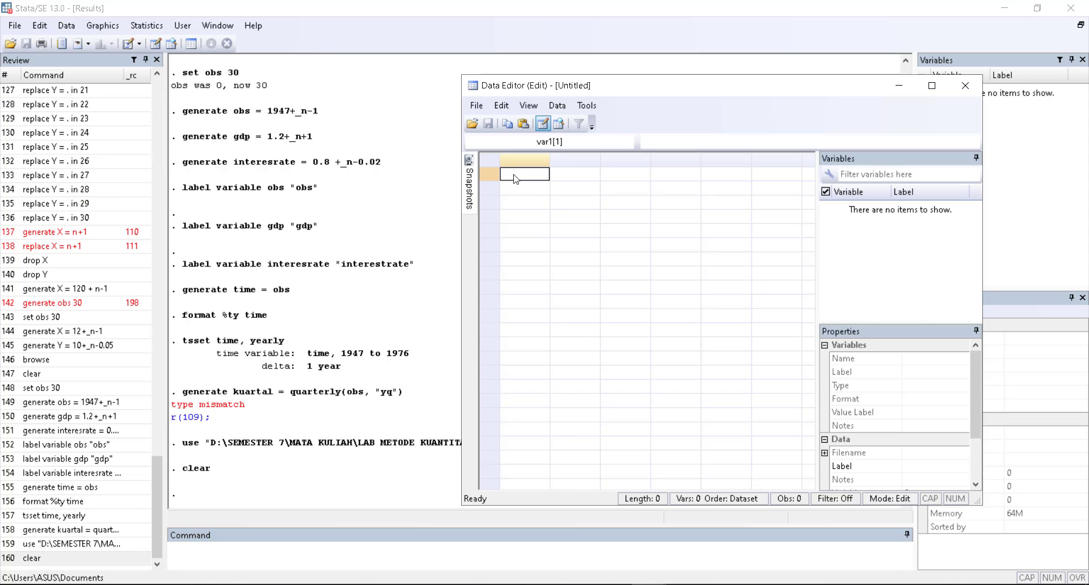
{"action": "key", "text": "ctrl+v"}
{"action": "left_click", "coordinate": [620, 337]}
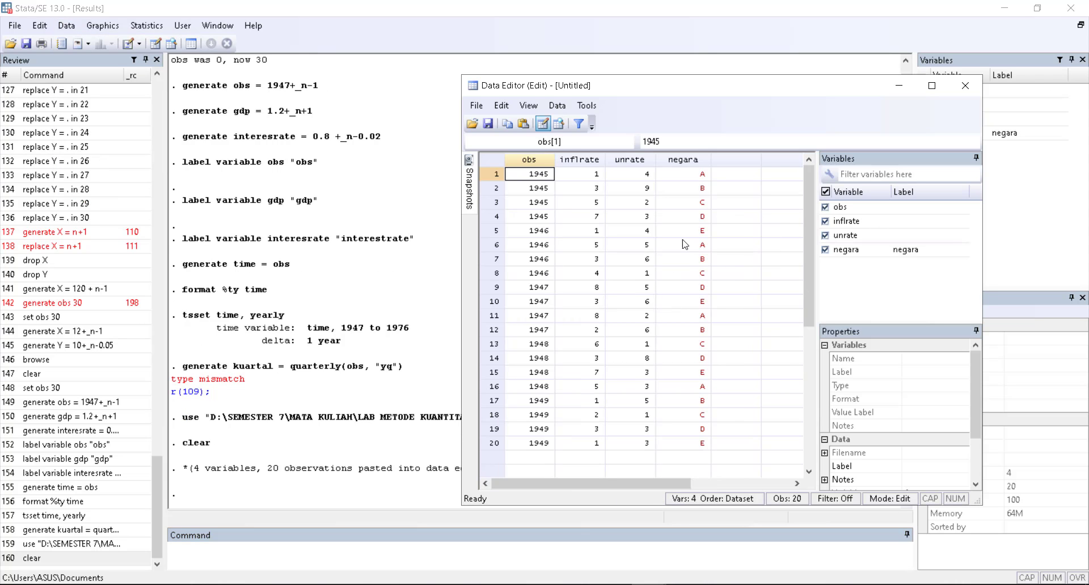
Inspect the country codes in the negara column of the pasted data, and minimize the Data Editor
{"action": "left_click", "coordinate": [687, 189]}
{"action": "left_click", "coordinate": [683, 202]}
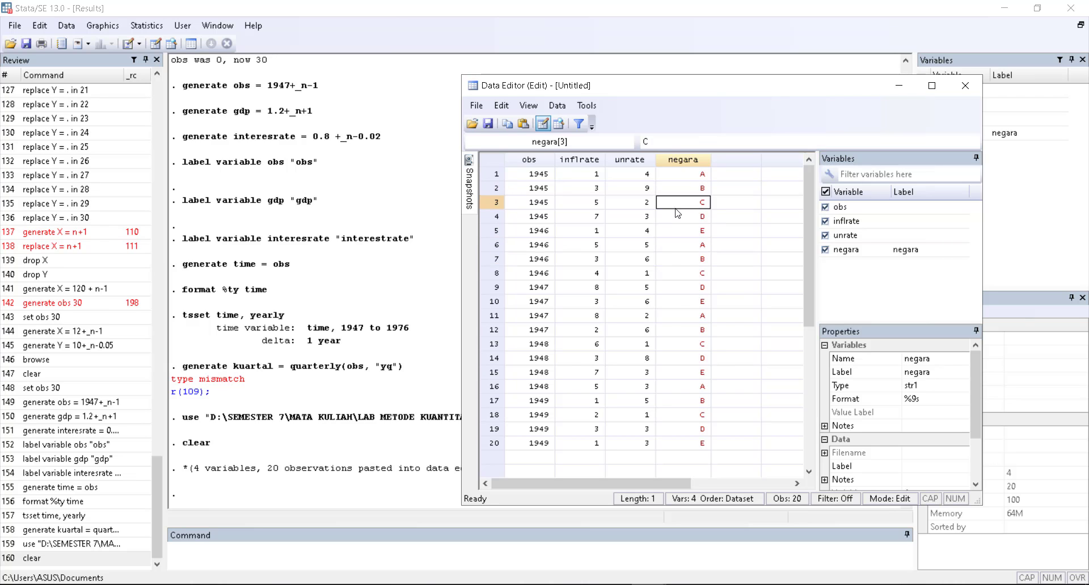
{"action": "left_click", "coordinate": [668, 316]}
{"action": "left_click", "coordinate": [669, 232]}
{"action": "left_click", "coordinate": [678, 217]}
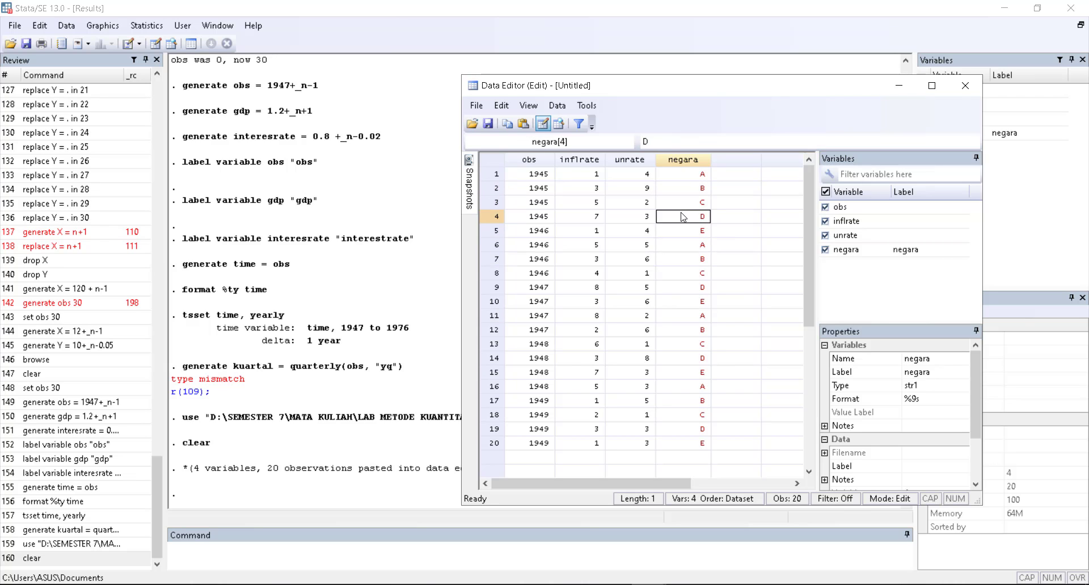
{"action": "left_click", "coordinate": [687, 203]}
{"action": "left_click", "coordinate": [690, 192]}
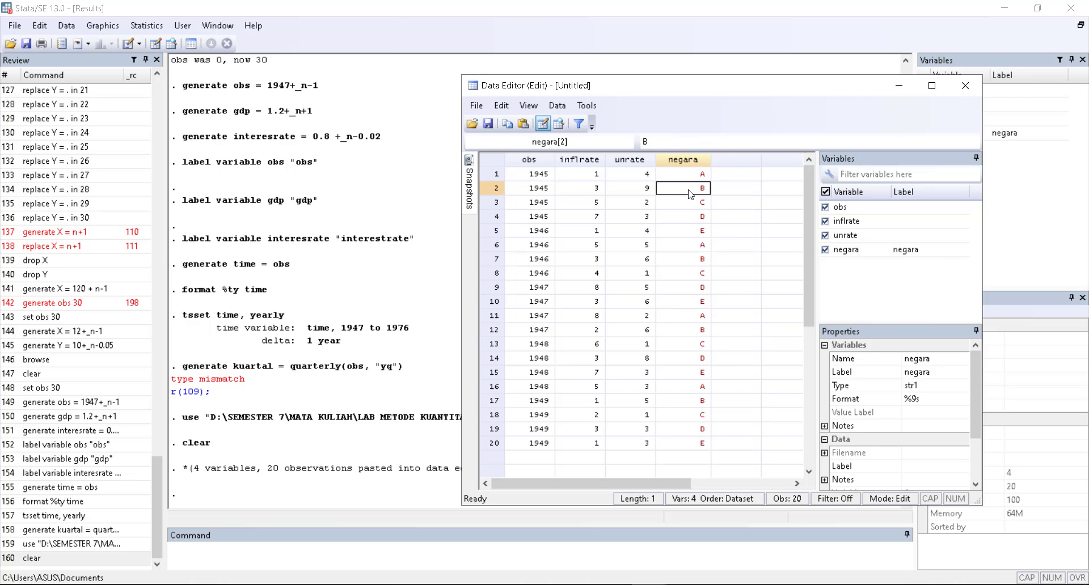
{"action": "left_click", "coordinate": [898, 85]}
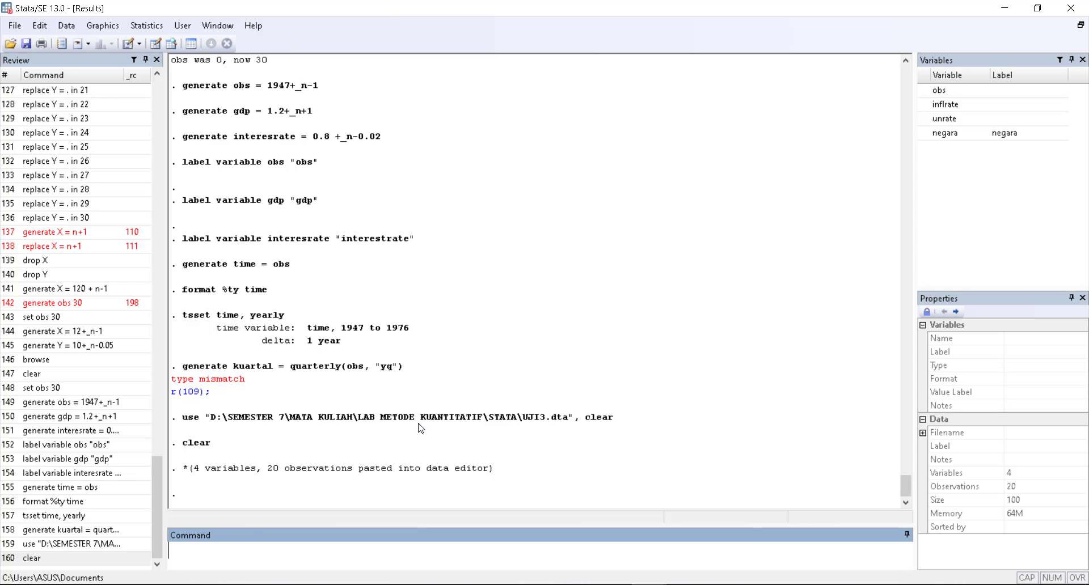
{"action": "left_click", "coordinate": [367, 584]}
{"action": "left_click", "coordinate": [368, 584]}
{"action": "left_click", "coordinate": [684, 584]}
{"action": "left_click", "coordinate": [1032, 541]}
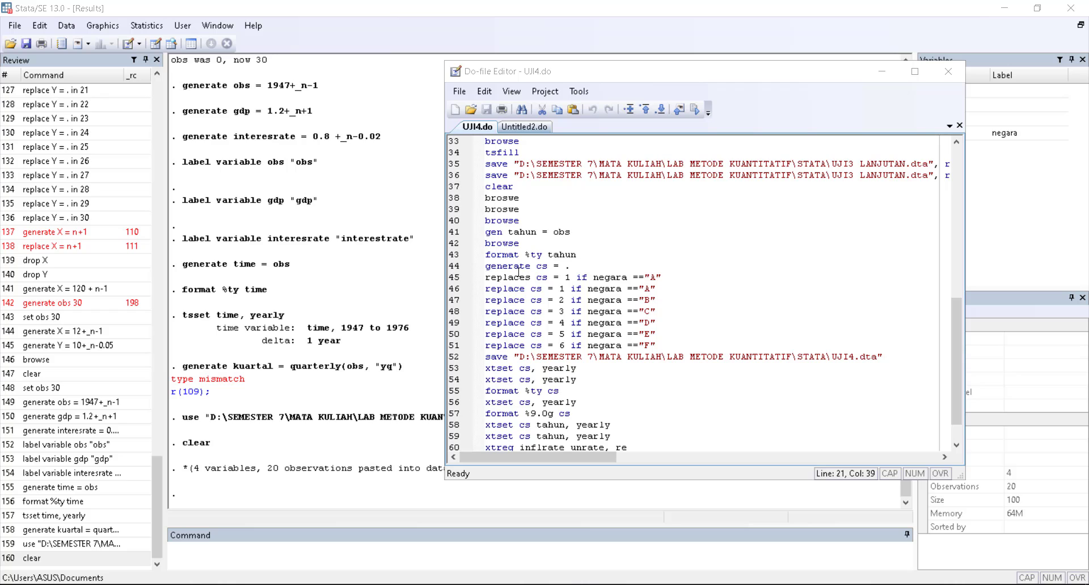
Try to apply the yearly display format to tahun by copying "format %ty tahun" from UJI4.do and running it
{"action": "left_click", "coordinate": [486, 255]}
{"action": "left_click_drag", "start_coordinate": [487, 255], "coordinate": [581, 254]}
{"action": "key", "text": "ctrl+c"}
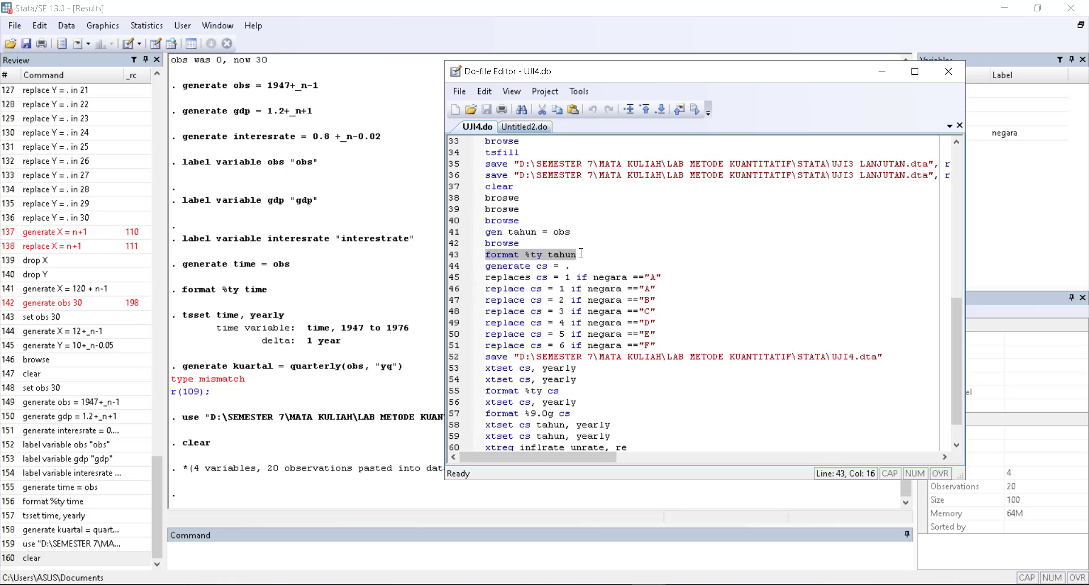
{"action": "right_click", "coordinate": [556, 261]}
{"action": "left_click", "coordinate": [573, 309]}
{"action": "left_click", "coordinate": [228, 566]}
{"action": "key", "text": "ctrl+v"}
{"action": "key", "text": "Return"}
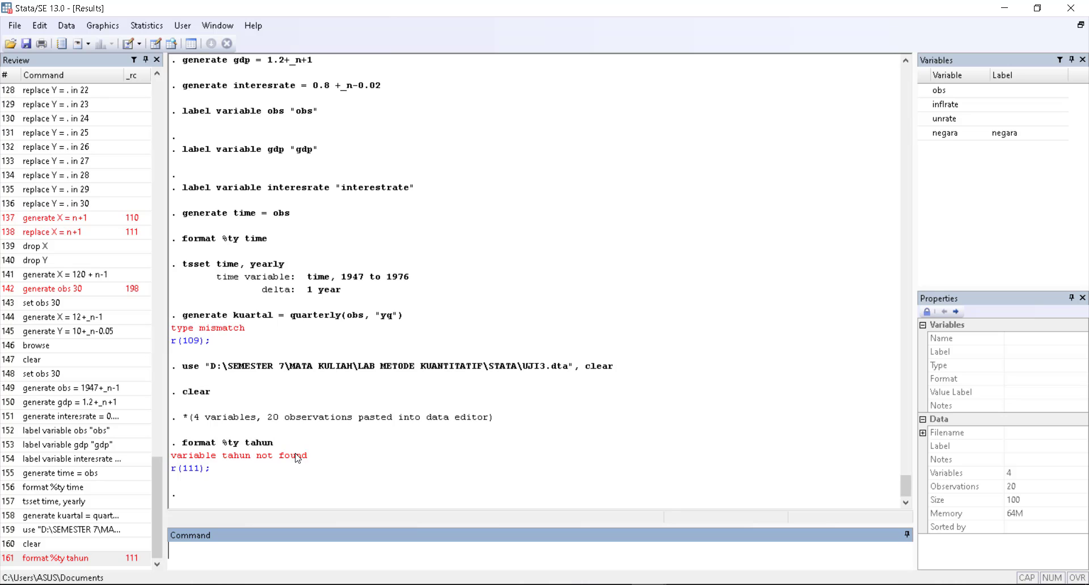
Create the tahun variable by copying "gen tahun = obs" from UJI4.do and running it, and close the Data Editor
{"action": "mouse_move", "coordinate": [648, 584]}
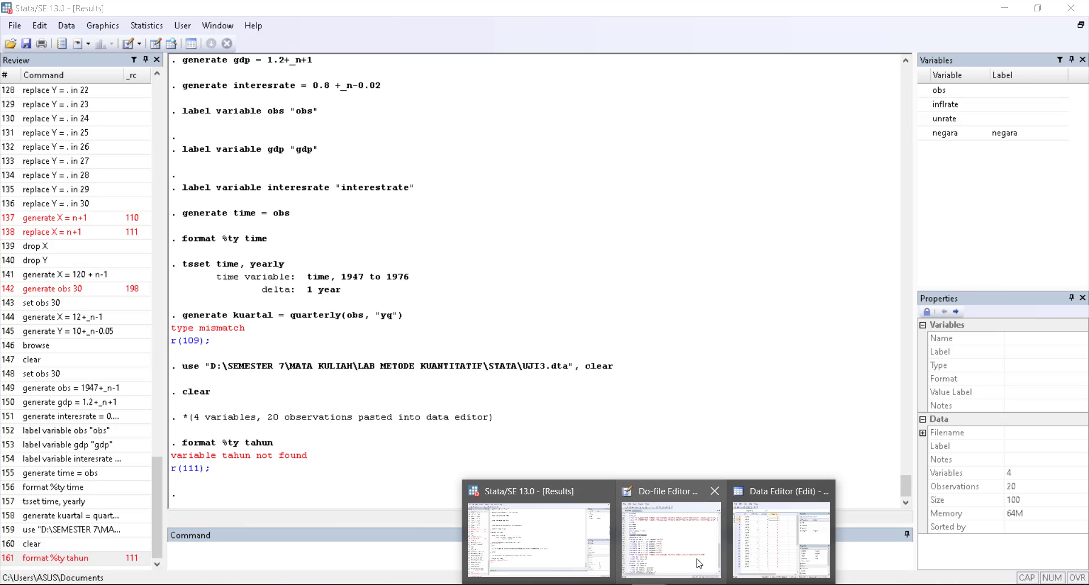
{"action": "left_click", "coordinate": [634, 495]}
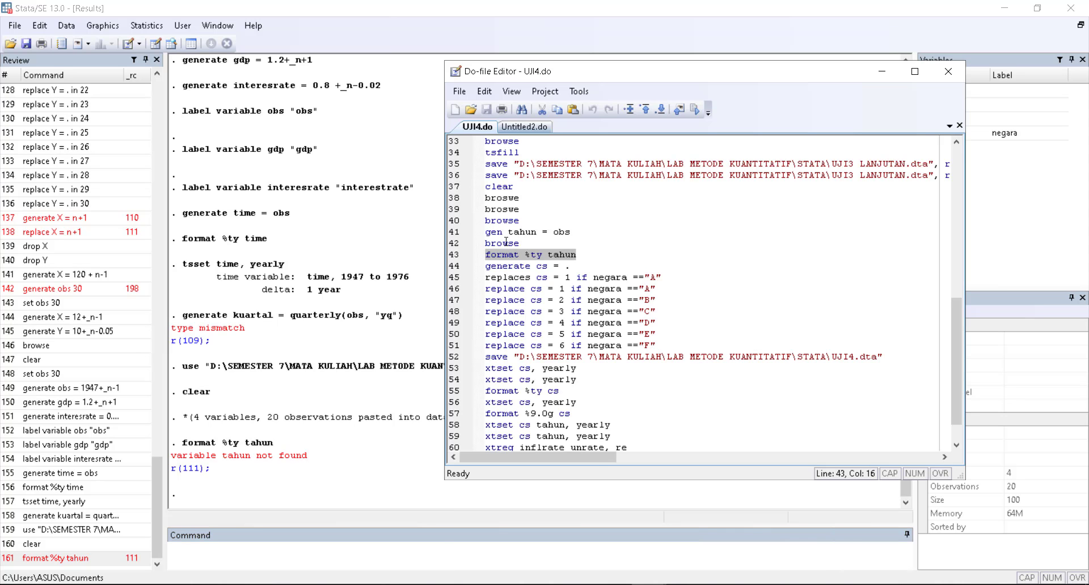
{"action": "left_click_drag", "start_coordinate": [487, 233], "coordinate": [570, 233]}
{"action": "right_click", "coordinate": [546, 234]}
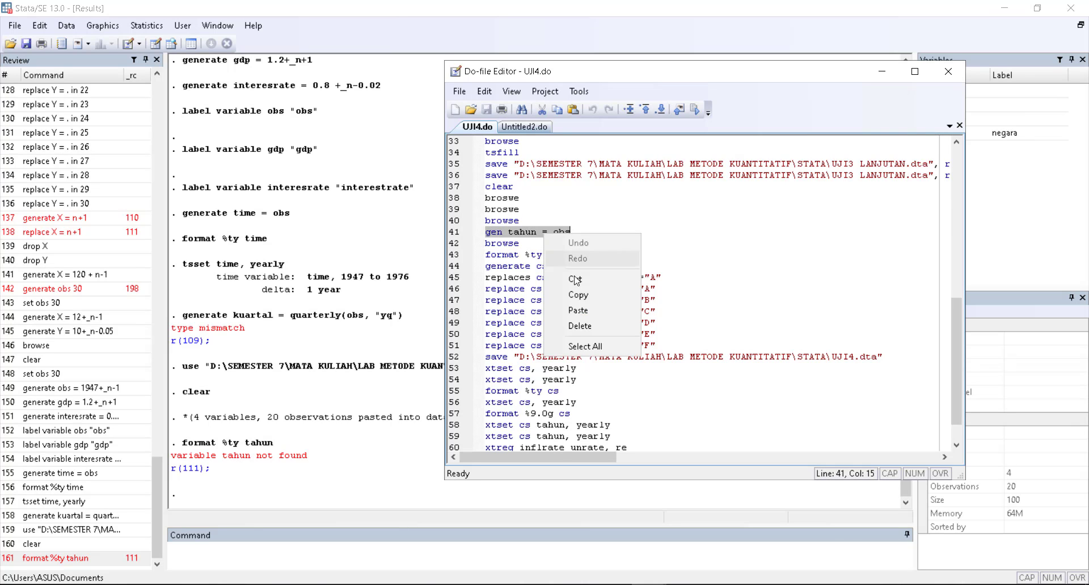
{"action": "left_click", "coordinate": [577, 305]}
{"action": "left_click", "coordinate": [266, 551]}
{"action": "key", "text": "ctrl+v"}
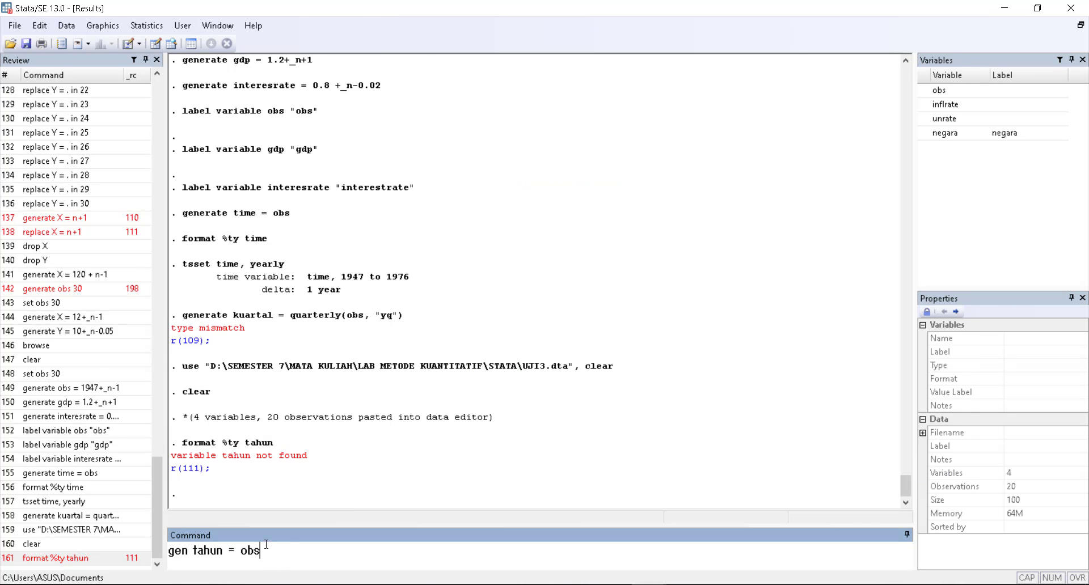
{"action": "key", "text": "Return"}
{"action": "left_click", "coordinate": [651, 584]}
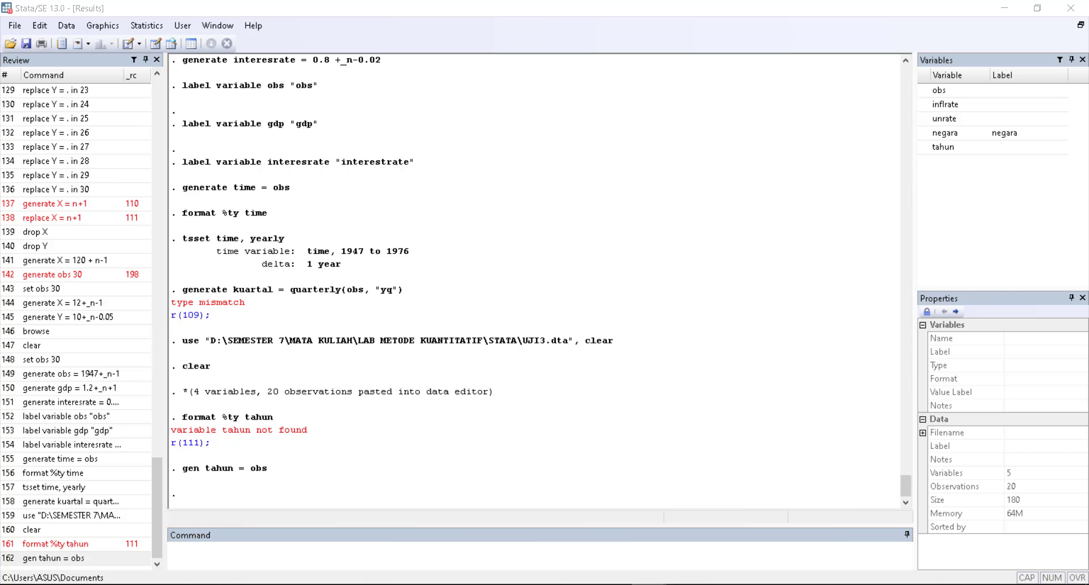
{"action": "left_click", "coordinate": [661, 514]}
{"action": "left_click", "coordinate": [965, 85]}
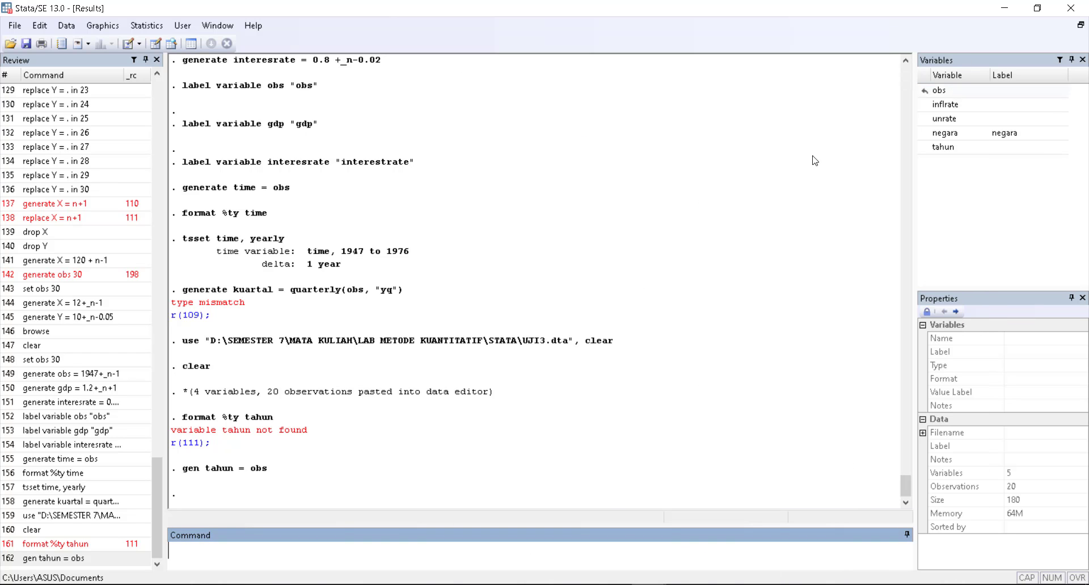
Apply the yearly display format to tahun by copying "format %ty tahun" from UJI4.do and running it
{"action": "left_click", "coordinate": [652, 584]}
{"action": "left_click", "coordinate": [726, 530]}
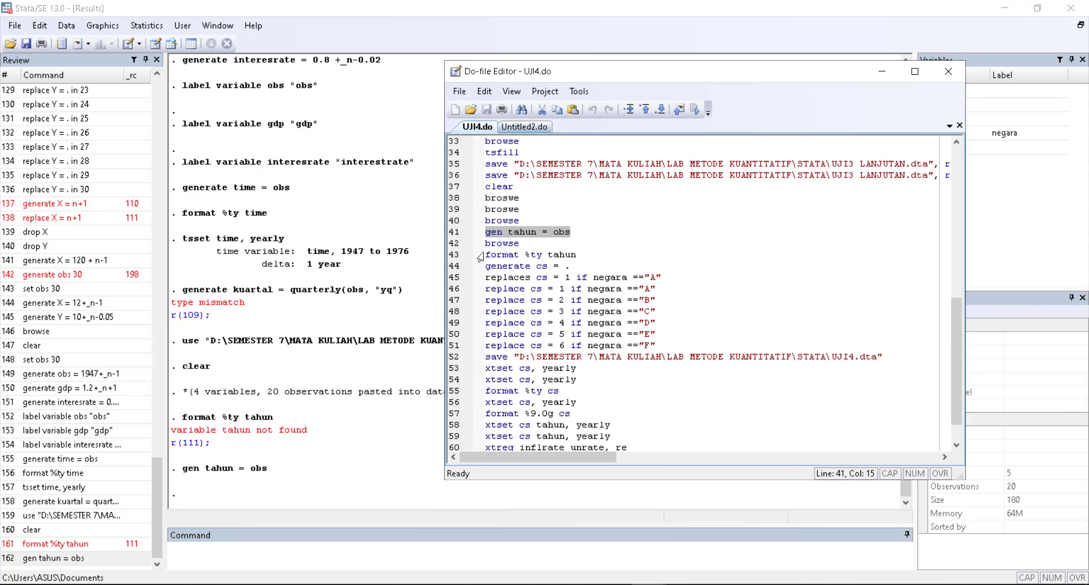
{"action": "left_click_drag", "start_coordinate": [486, 255], "coordinate": [607, 250]}
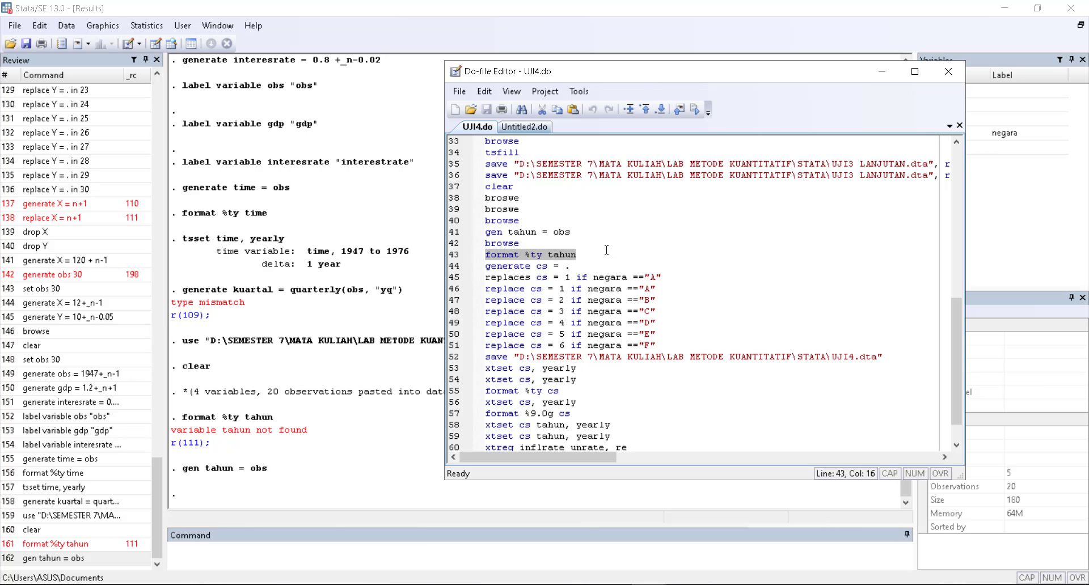
{"action": "right_click", "coordinate": [553, 256]}
{"action": "left_click", "coordinate": [586, 311]}
{"action": "left_click", "coordinate": [255, 544]}
{"action": "key", "text": "ctrl+v"}
{"action": "key", "text": "Return"}
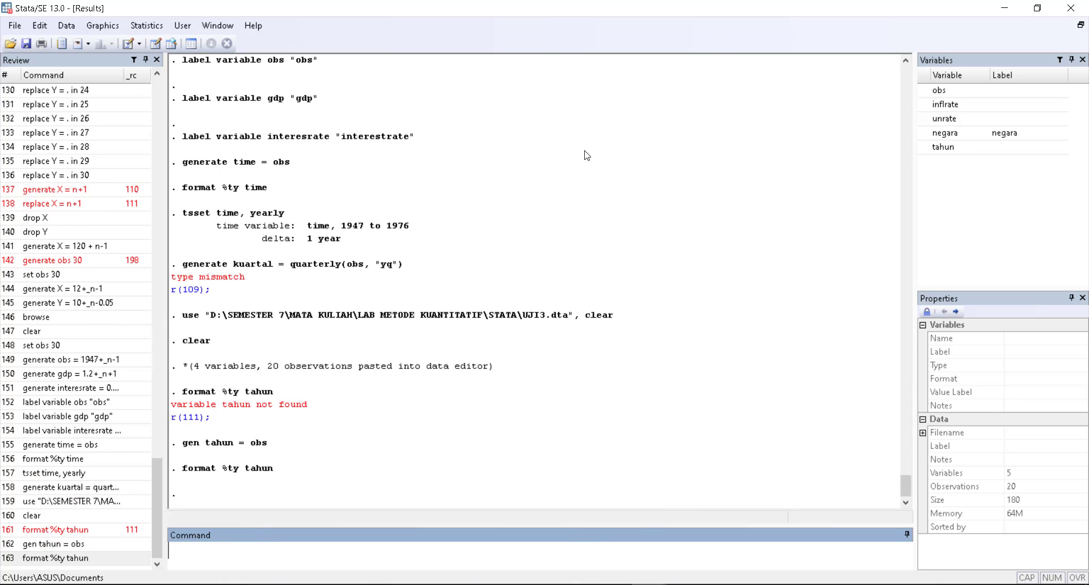
Create an empty cs variable by copying "generate cs = ." from UJI4.do and running it
{"action": "mouse_move", "coordinate": [630, 584]}
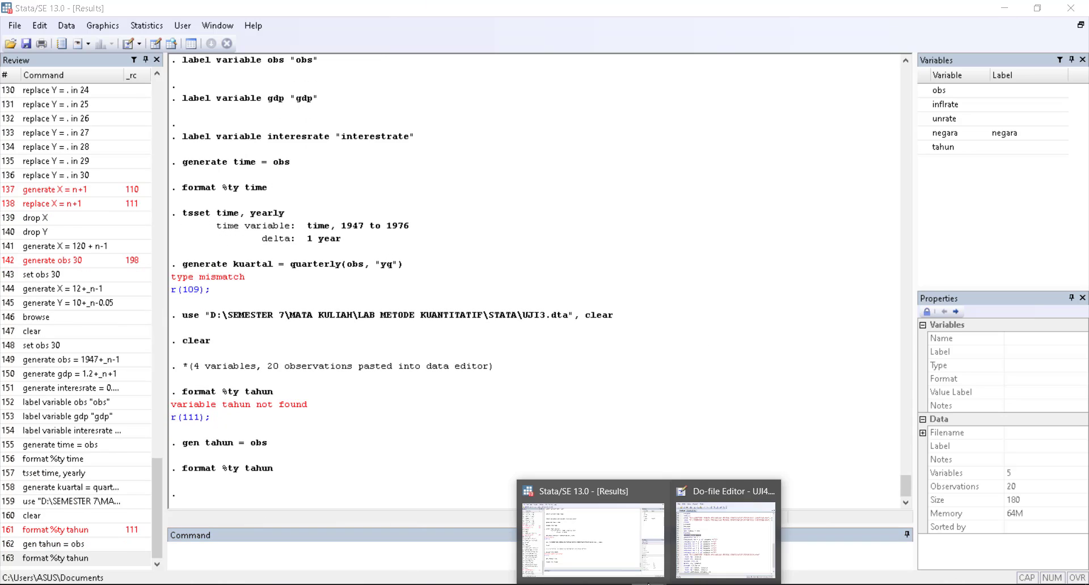
{"action": "left_click", "coordinate": [717, 518]}
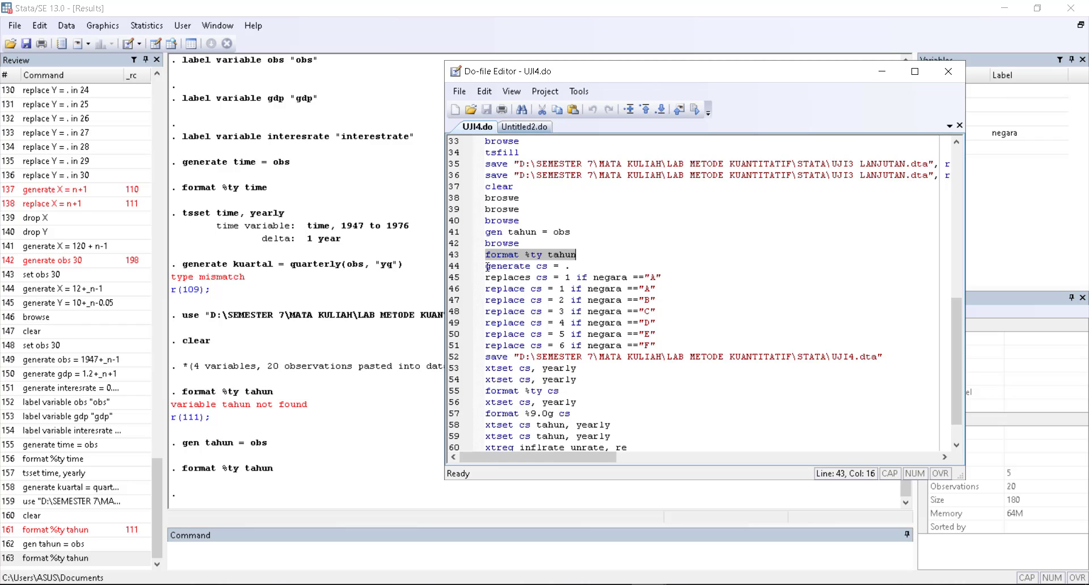
{"action": "left_click_drag", "start_coordinate": [487, 267], "coordinate": [570, 267]}
{"action": "right_click", "coordinate": [532, 265]}
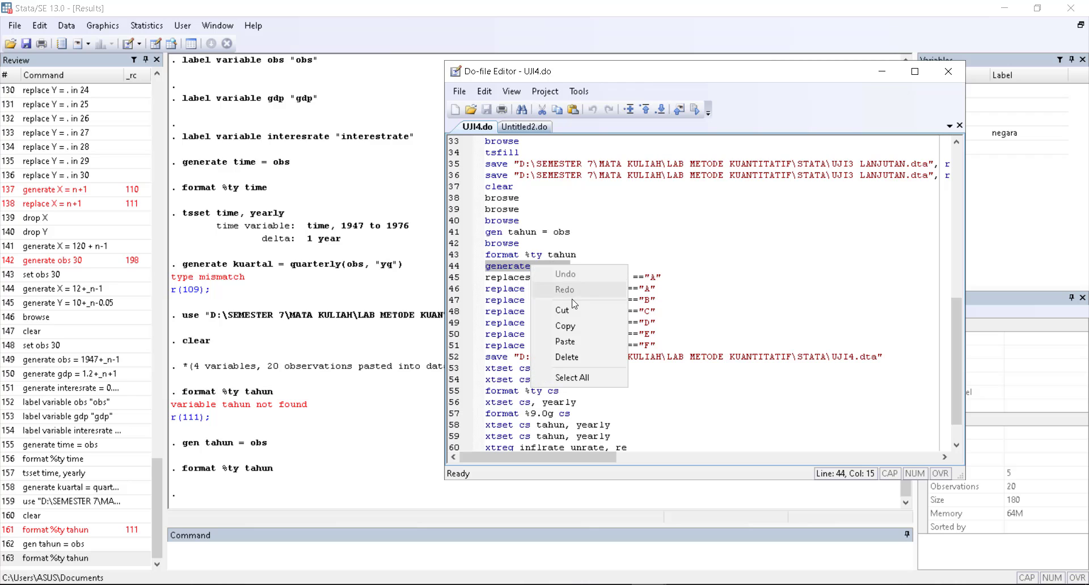
{"action": "left_click", "coordinate": [567, 327]}
{"action": "left_click", "coordinate": [284, 548]}
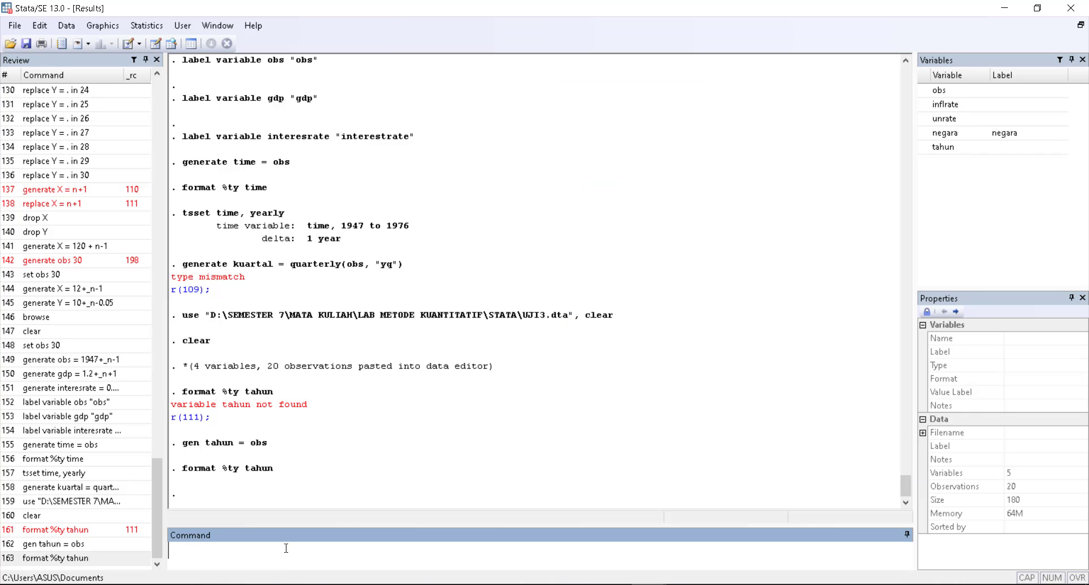
{"action": "key", "text": "ctrl+v"}
{"action": "key", "text": "Return"}
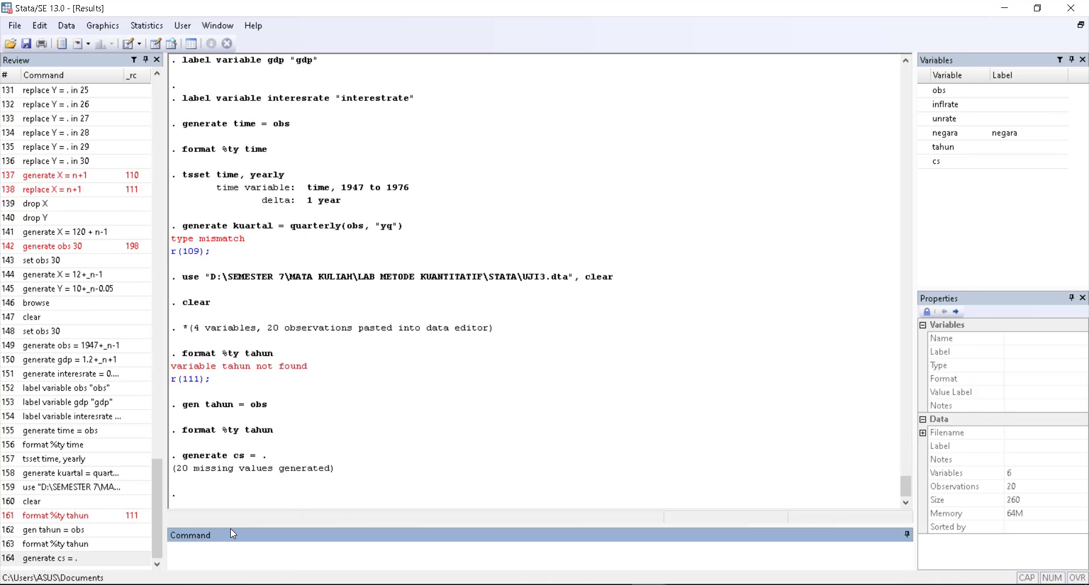
Browse the dataset to inspect the values in the new cs column, and close the Data Editor
{"action": "left_click", "coordinate": [961, 163]}
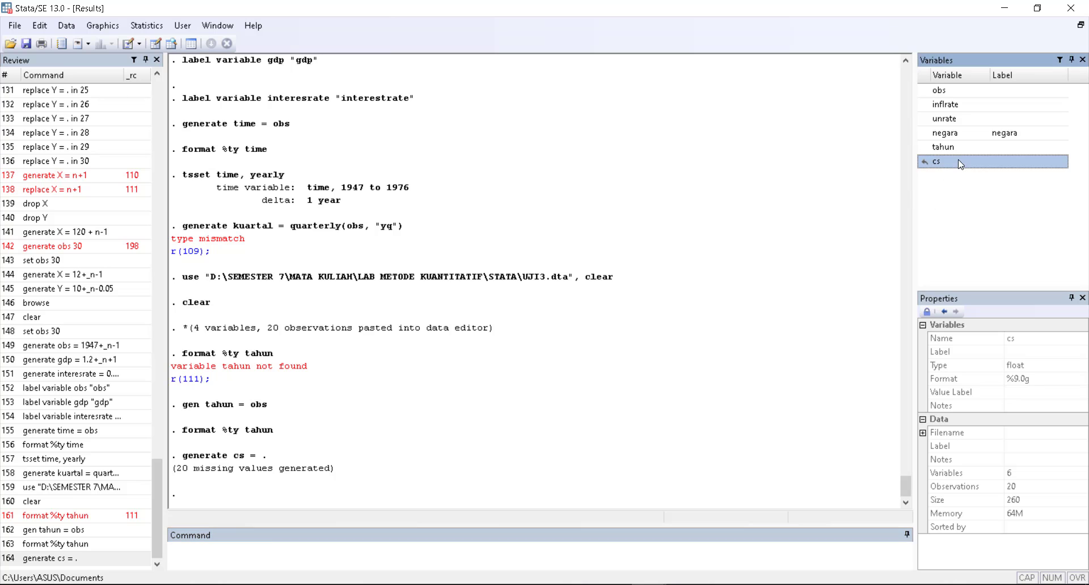
{"action": "double_click", "coordinate": [306, 552]}
{"action": "type", "text": "brow"}
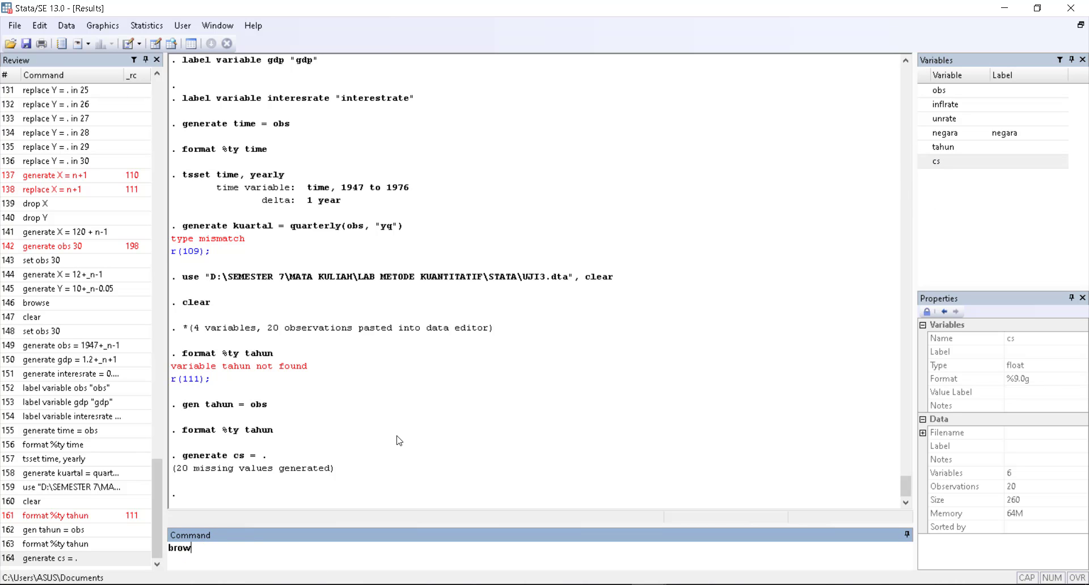
{"action": "type", "text": "sw"}
{"action": "key", "text": "Return"}
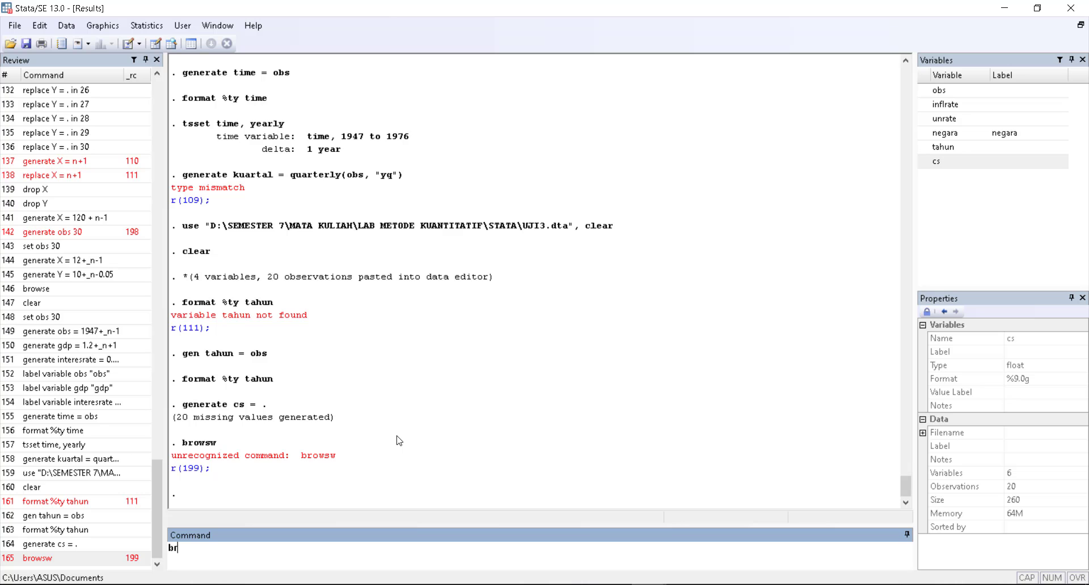
{"action": "type", "text": "browse"}
{"action": "key", "text": "Return"}
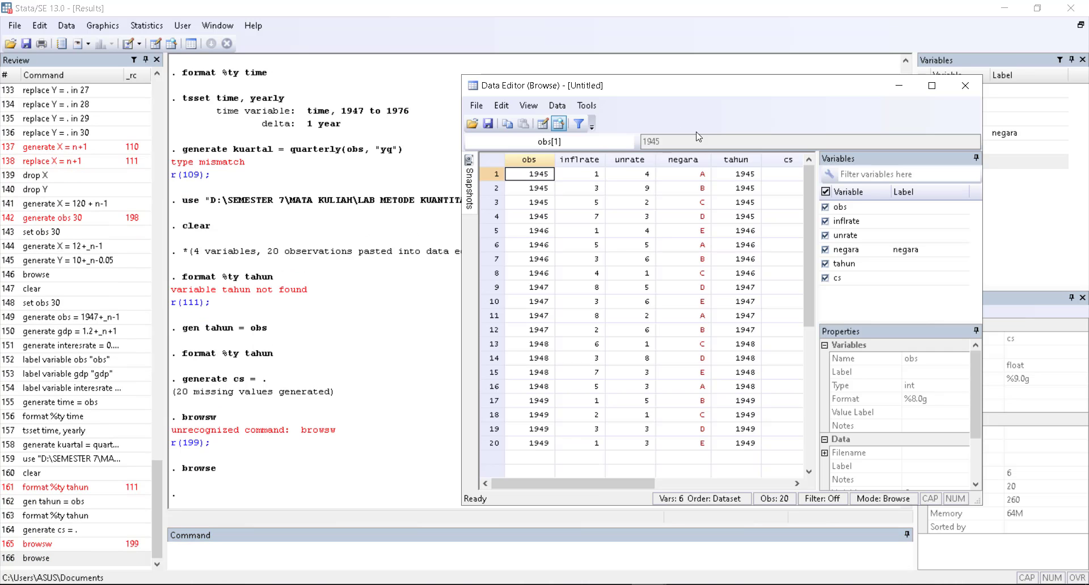
{"action": "left_click_drag", "start_coordinate": [650, 484], "coordinate": [731, 484]}
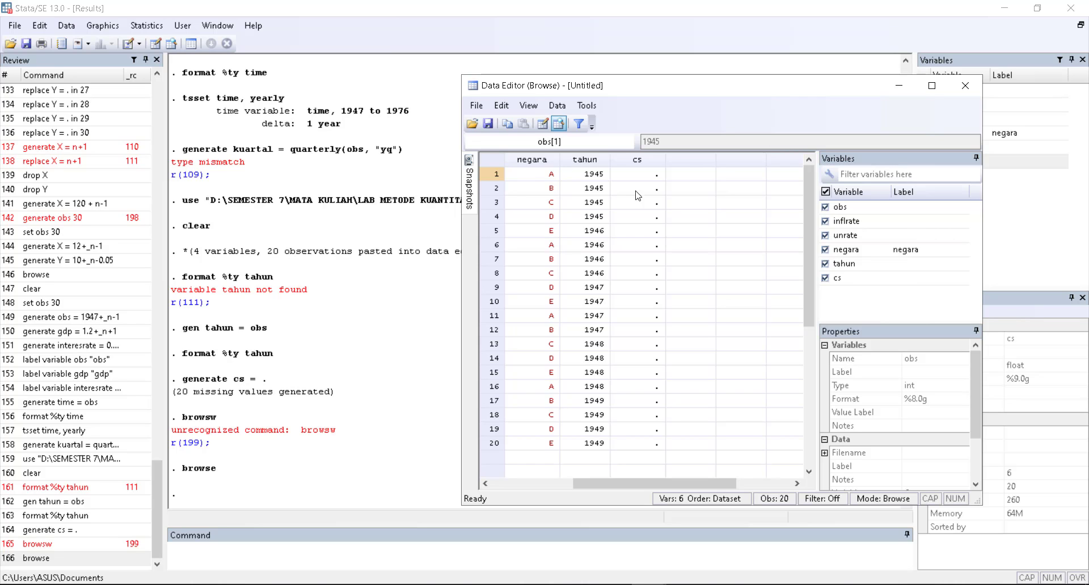
{"action": "left_click", "coordinate": [966, 87]}
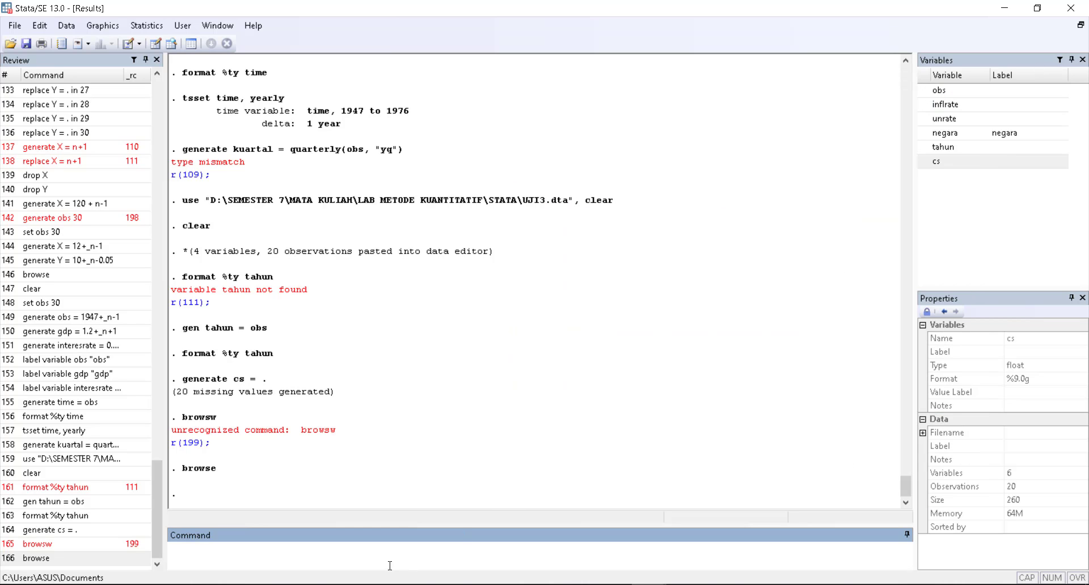
Code cs as 1 to 6 for negara "A" to "F" by copying the replace commands in lines 45 to 51 of UJI4.do and running them
{"action": "mouse_move", "coordinate": [648, 584]}
{"action": "left_click", "coordinate": [703, 522]}
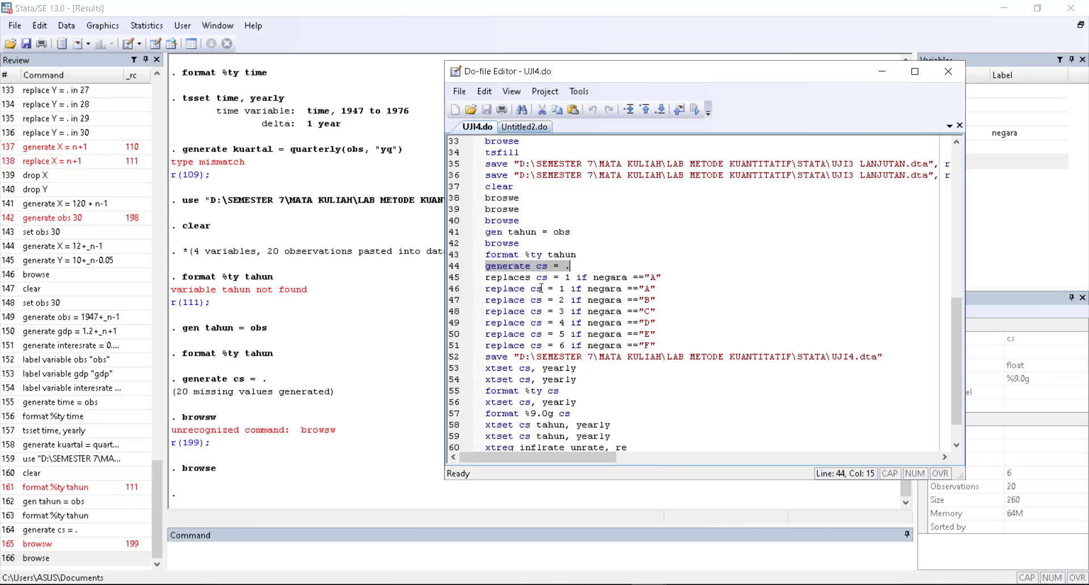
{"action": "left_click", "coordinate": [486, 277]}
{"action": "key", "text": "shift+Down"}
{"action": "key", "text": "shift+Down"}
{"action": "key", "text": "shift+Down"}
{"action": "key", "text": "shift+Down"}
{"action": "key", "text": "shift+Down"}
{"action": "key", "text": "shift+Down"}
{"action": "key", "text": "shift+Down"}
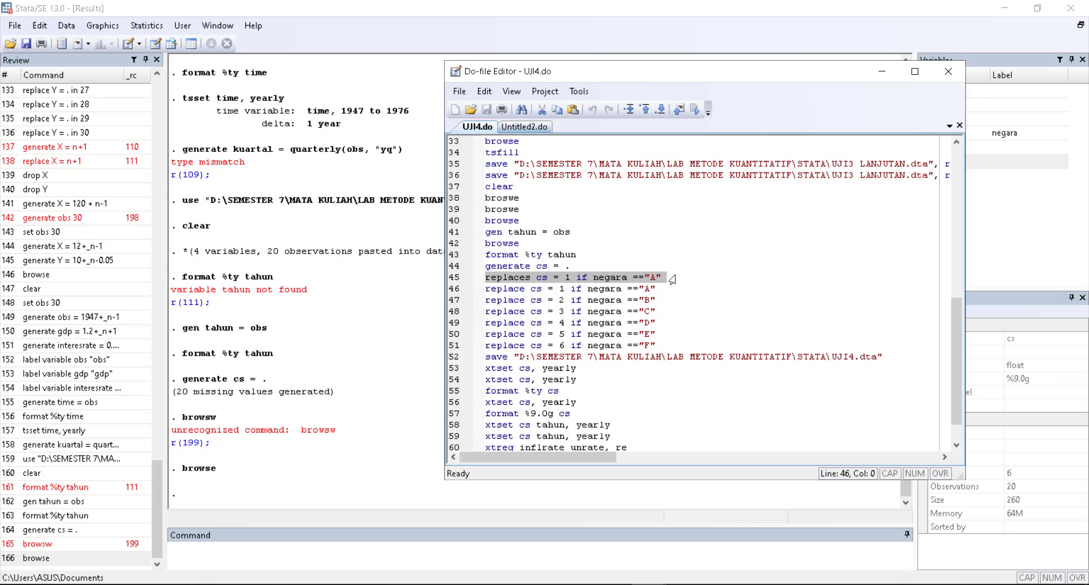
{"action": "right_click", "coordinate": [552, 297]}
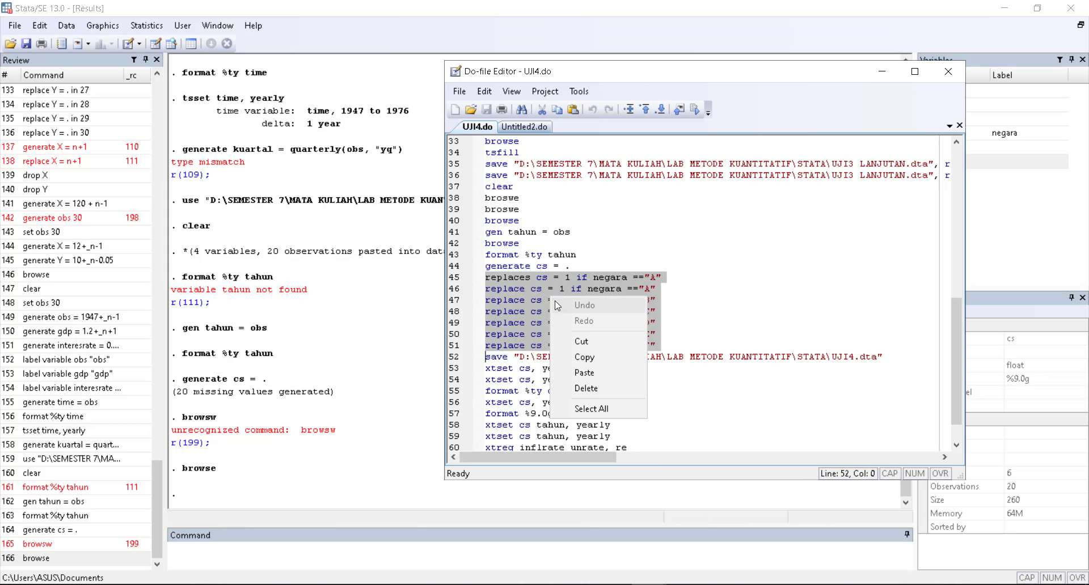
{"action": "left_click", "coordinate": [583, 358]}
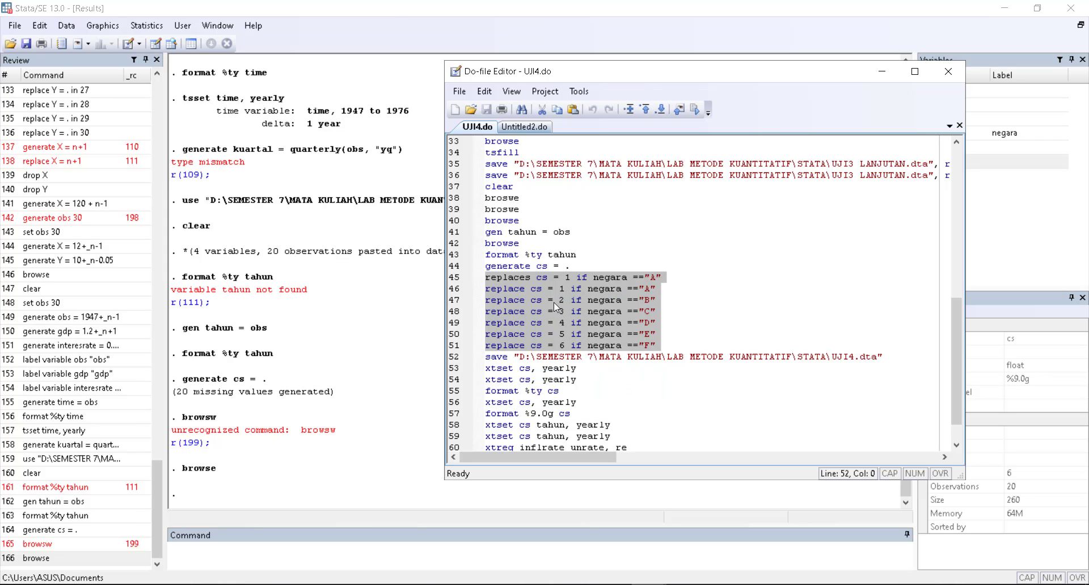
{"action": "scroll", "coordinate": [554, 302], "scroll_direction": "down", "scroll_amount": 1}
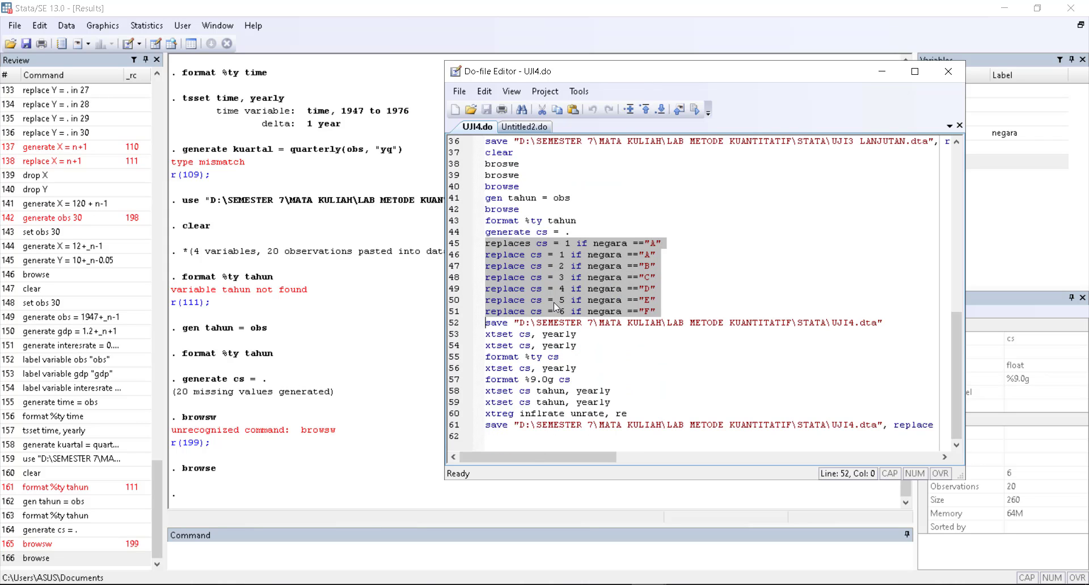
{"action": "left_click", "coordinate": [897, 67]}
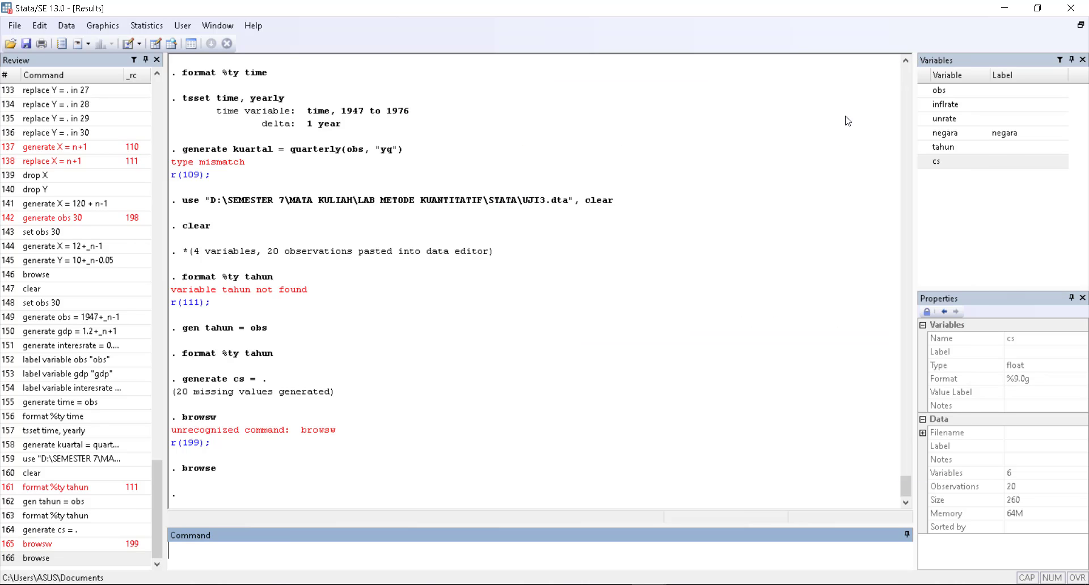
{"action": "right_click", "coordinate": [271, 546]}
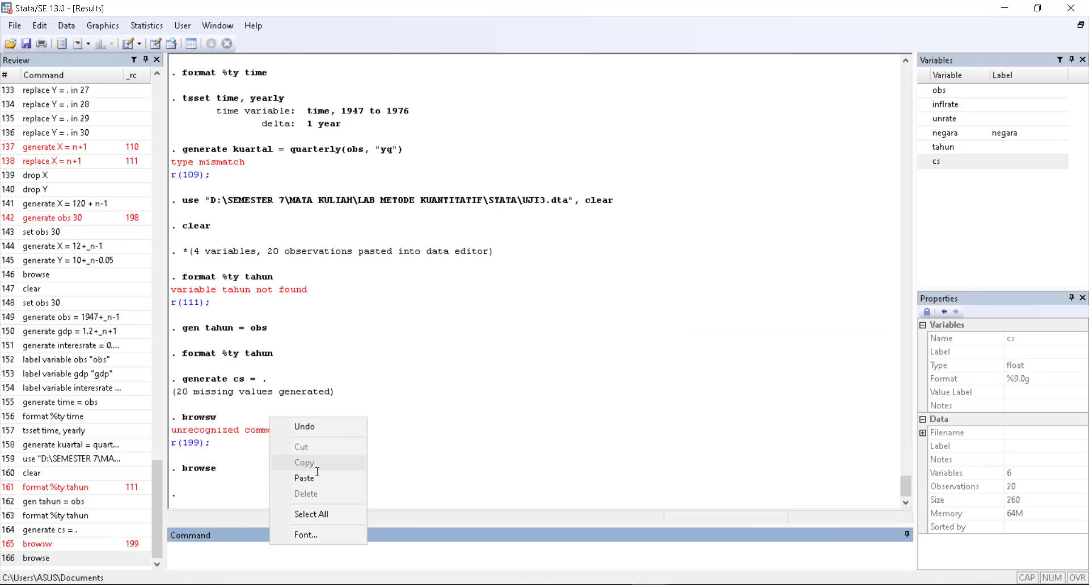
{"action": "left_click", "coordinate": [325, 480]}
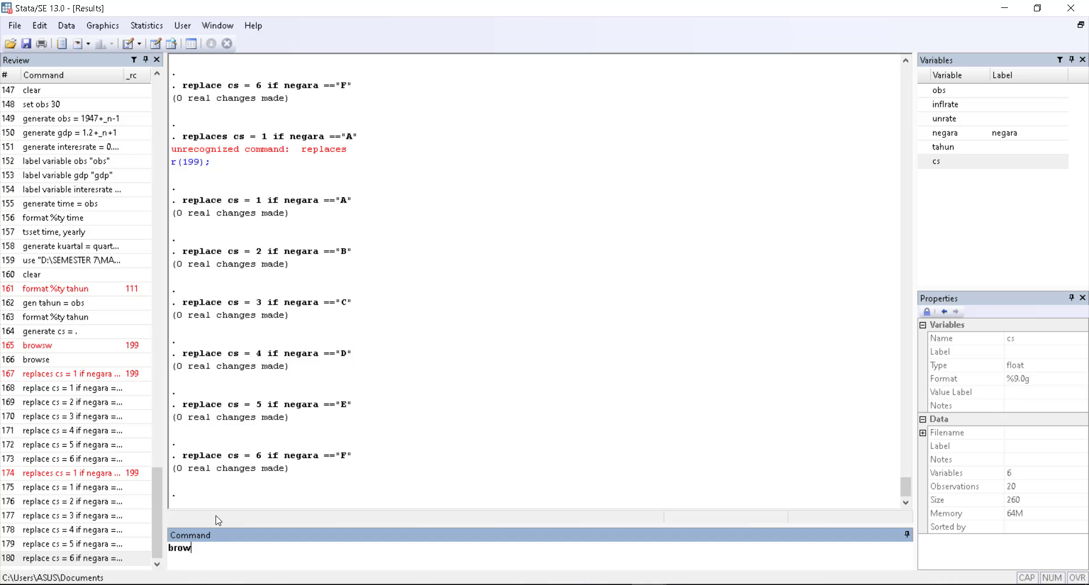
Browse the dataset to check the cs codes against the negara column, and close the Data Editor
{"action": "key", "text": "Return"}
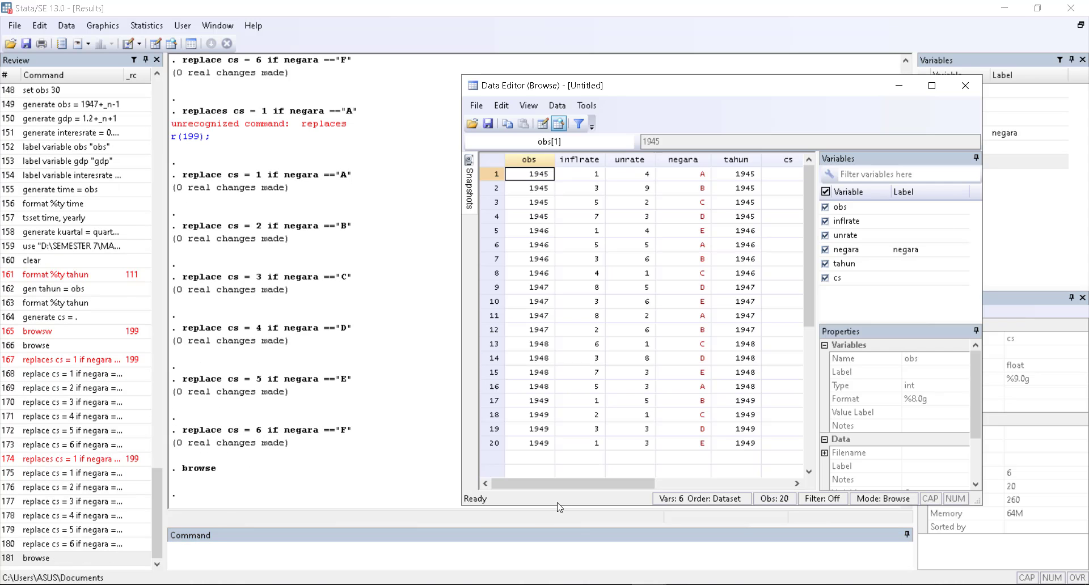
{"action": "left_click_drag", "start_coordinate": [577, 486], "coordinate": [633, 485]}
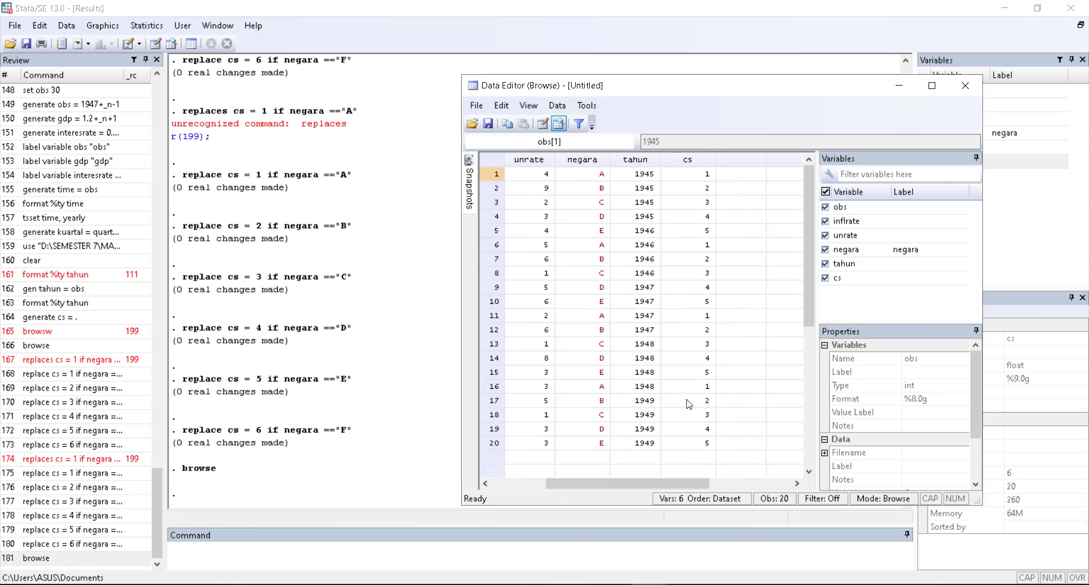
{"action": "left_click", "coordinate": [978, 94]}
Inspect the properties of the dataset's variables, including the type and format of tahun and cs
{"action": "left_click", "coordinate": [957, 89]}
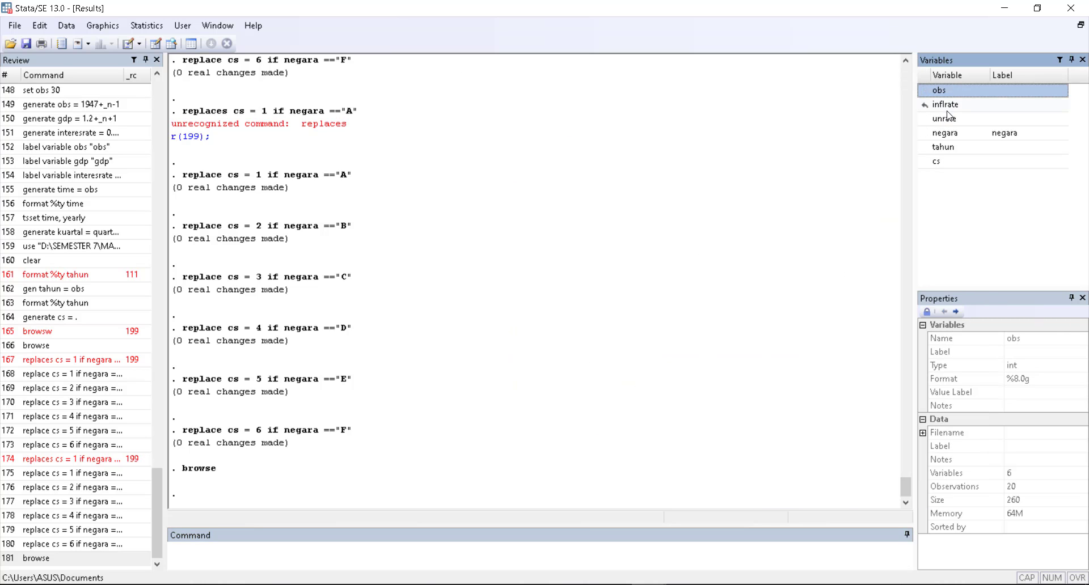
{"action": "left_click", "coordinate": [947, 110]}
{"action": "left_click", "coordinate": [972, 131]}
{"action": "left_click", "coordinate": [969, 148]}
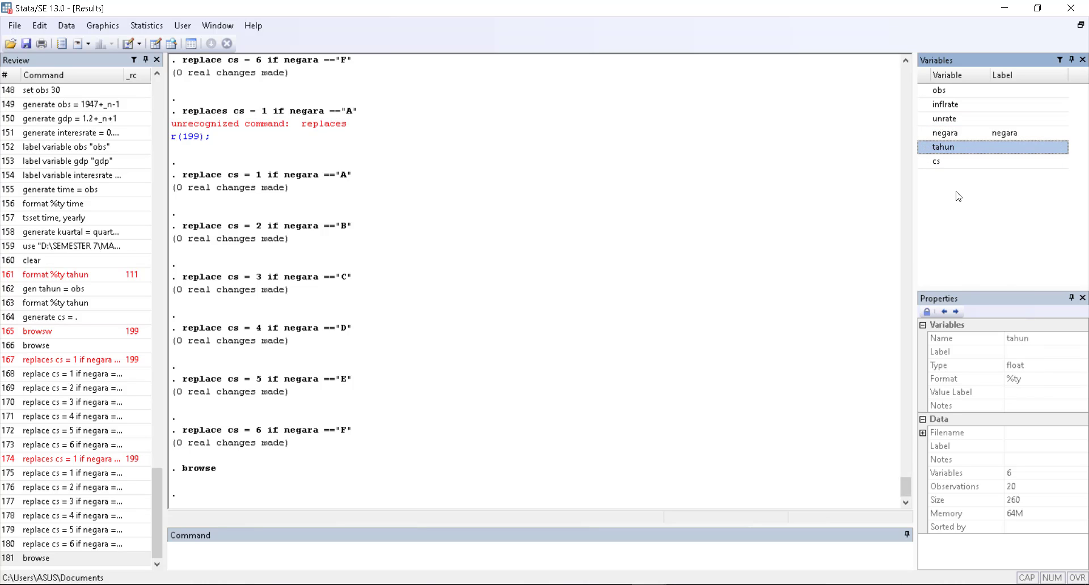
{"action": "left_click", "coordinate": [968, 163]}
{"action": "left_click", "coordinate": [968, 150]}
{"action": "left_click", "coordinate": [576, 379]}
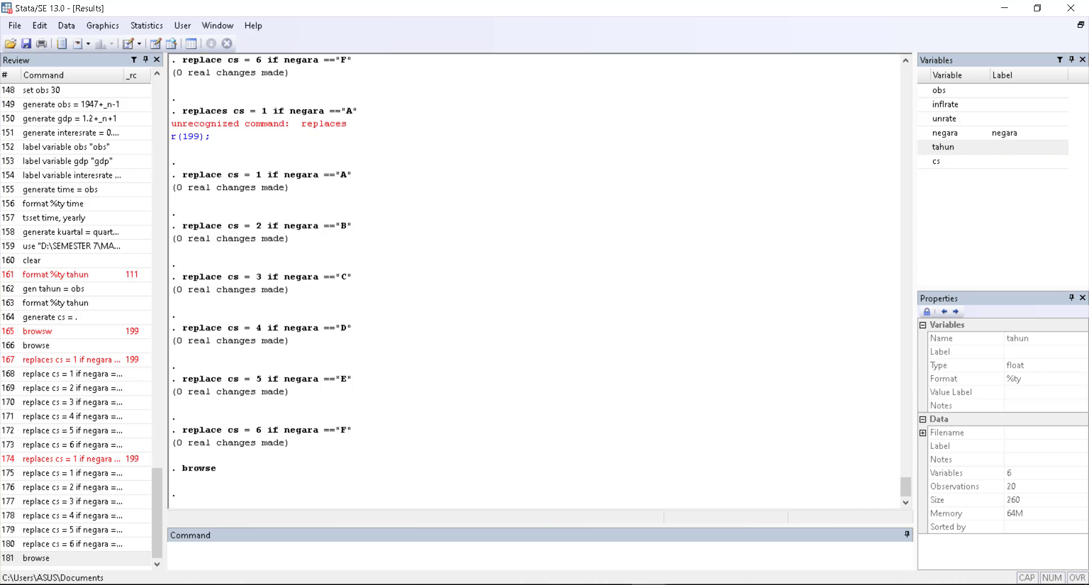
Try to declare the panel by copying xtset cs, yearly from line 53 of UJI4.do and running it
{"action": "left_click", "coordinate": [696, 537]}
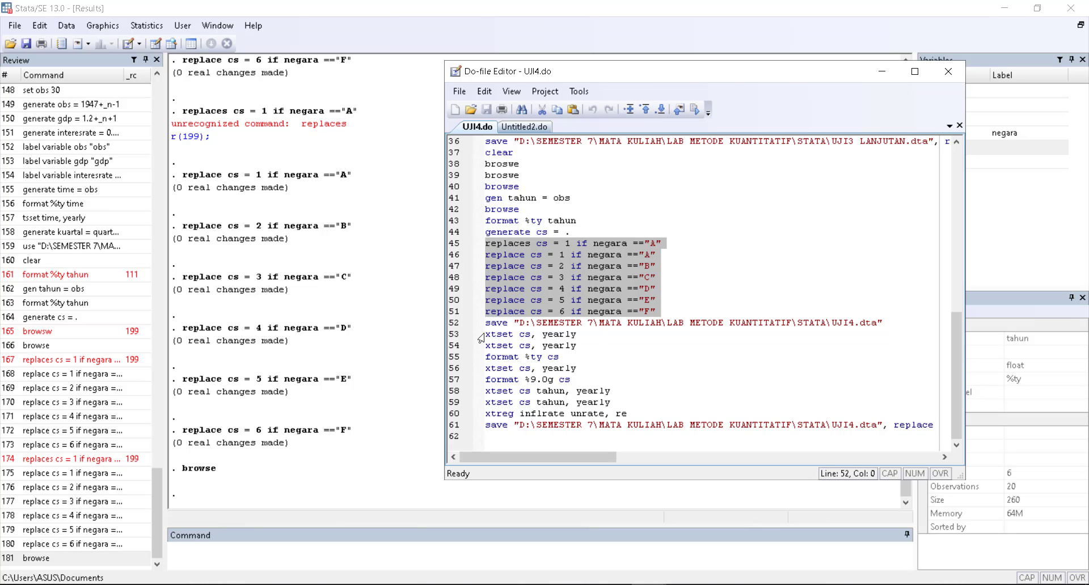
{"action": "left_click_drag", "start_coordinate": [486, 334], "coordinate": [576, 335]}
{"action": "key", "text": "ctrl+c"}
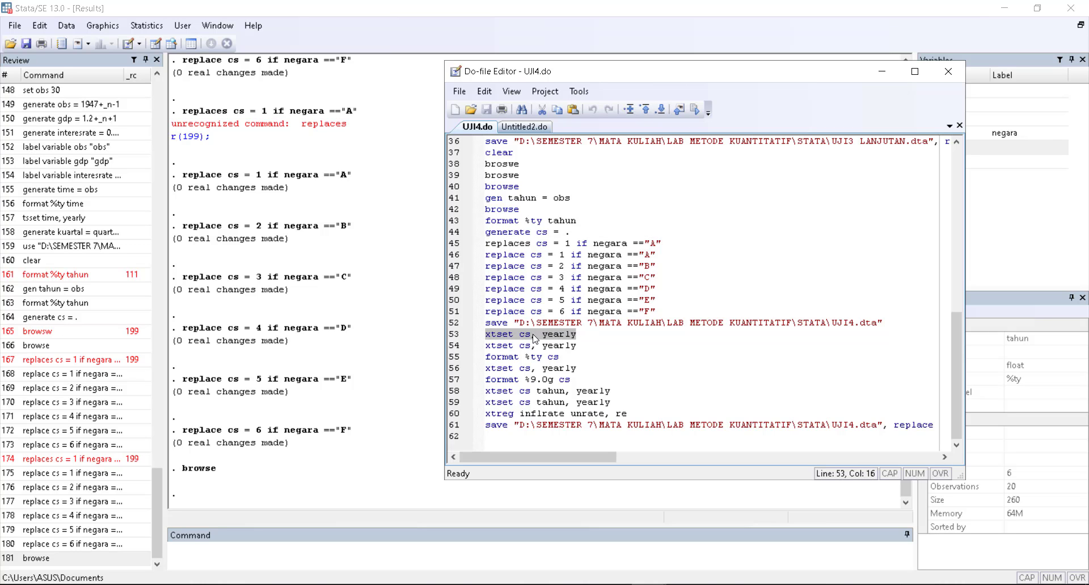
{"action": "right_click", "coordinate": [534, 339]}
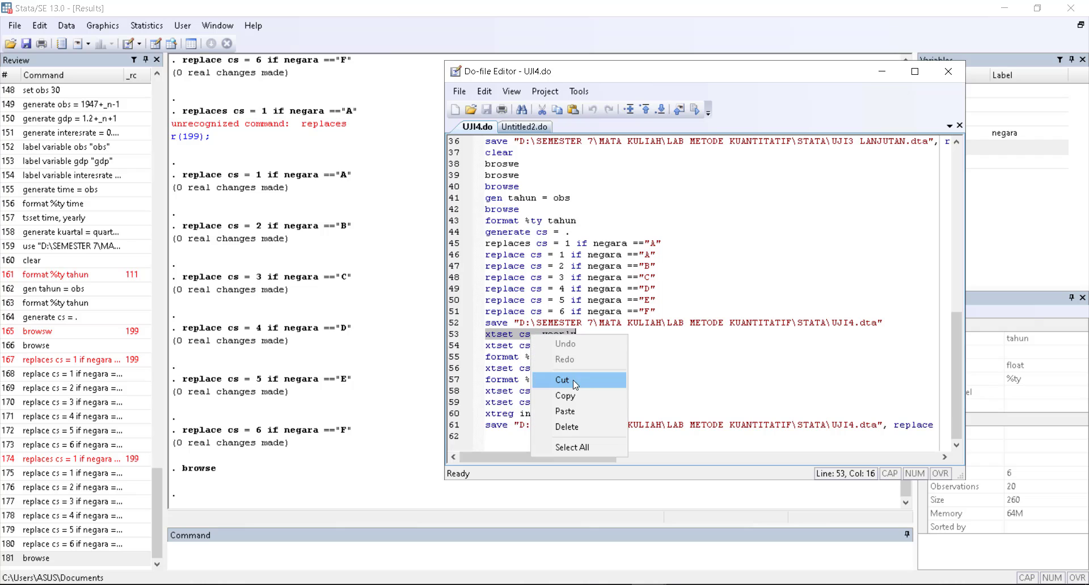
{"action": "left_click", "coordinate": [570, 391]}
{"action": "left_click", "coordinate": [345, 553]}
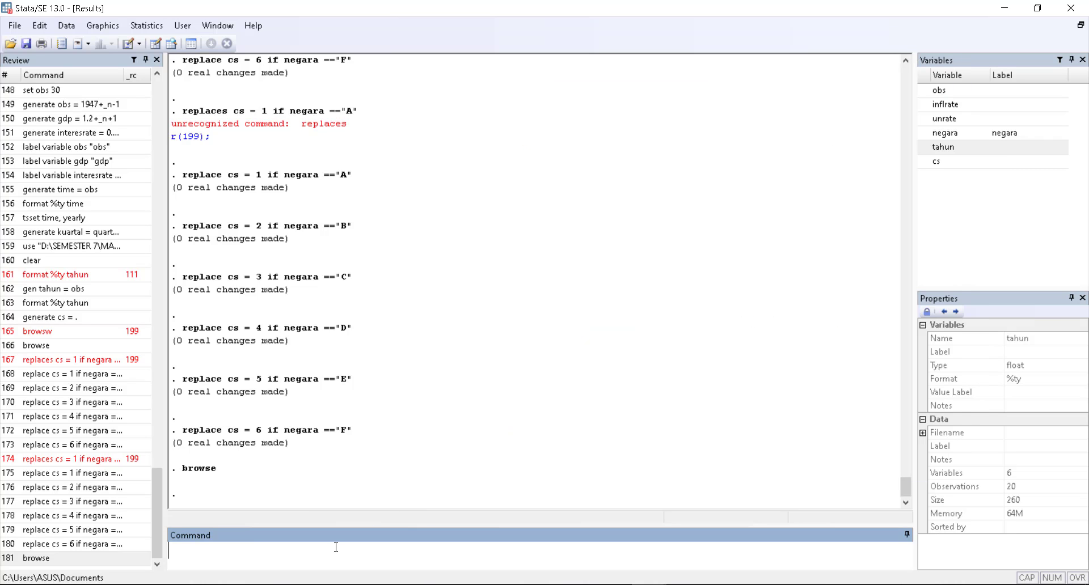
{"action": "key", "text": "ctrl+v"}
{"action": "key", "text": "Return"}
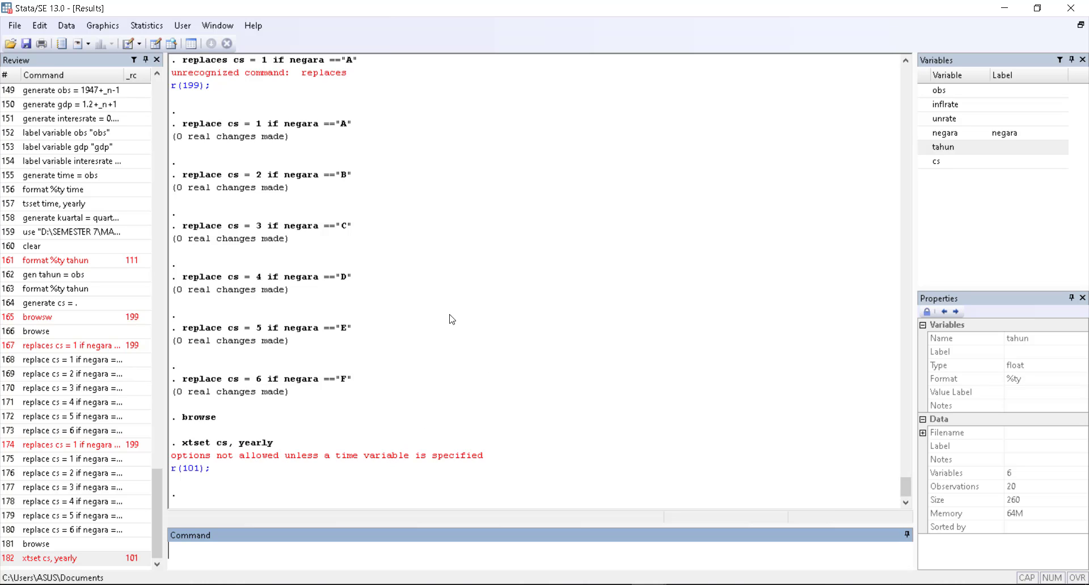
Declare the dataset as panel data with cs as panel ID, tahun as time variable and a yearly time unit
{"action": "left_click", "coordinate": [147, 26]}
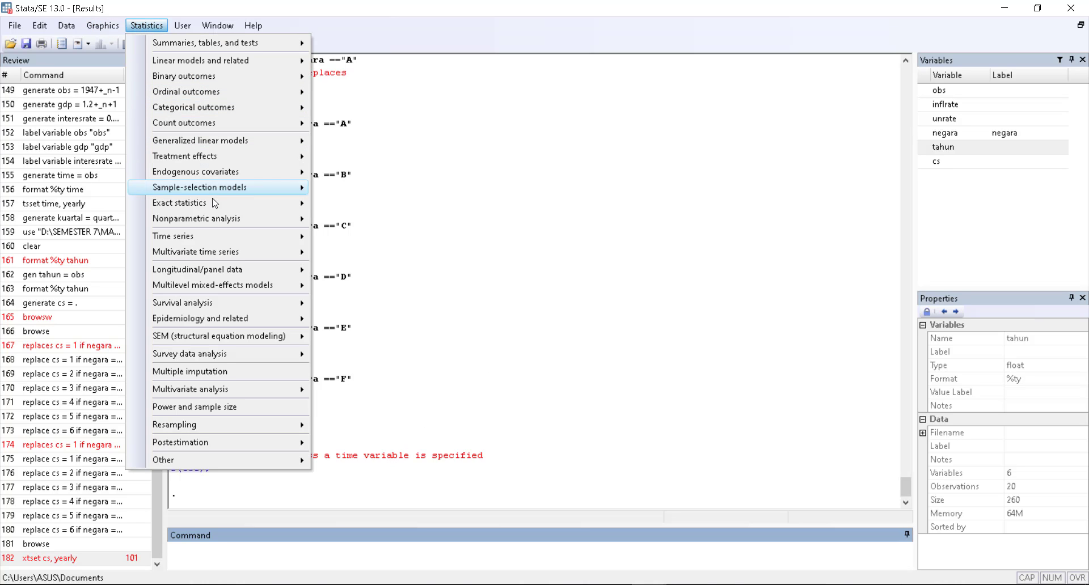
{"action": "mouse_move", "coordinate": [227, 269]}
{"action": "mouse_move", "coordinate": [342, 275]}
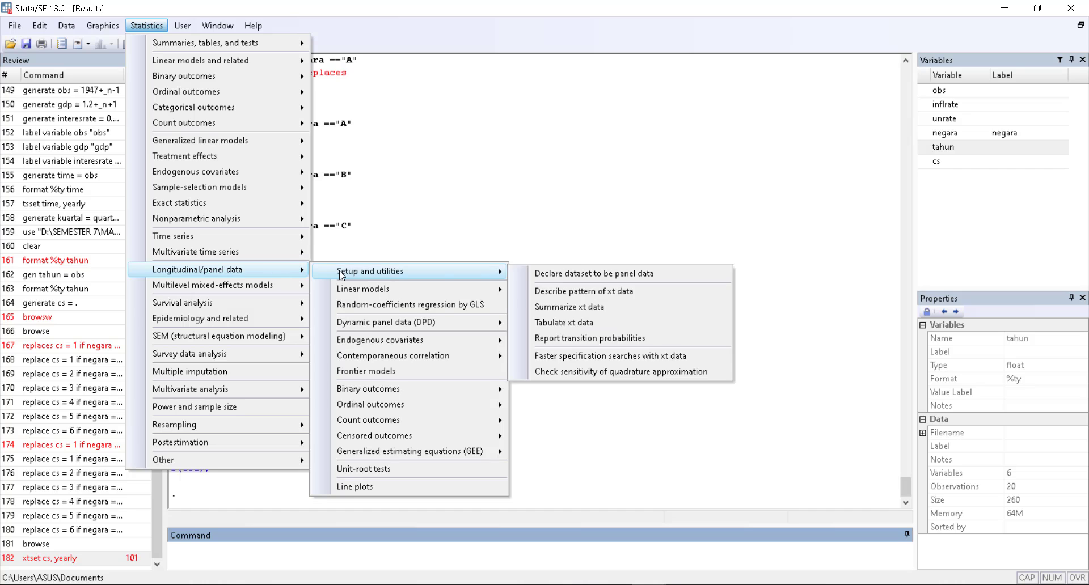
{"action": "left_click", "coordinate": [572, 274]}
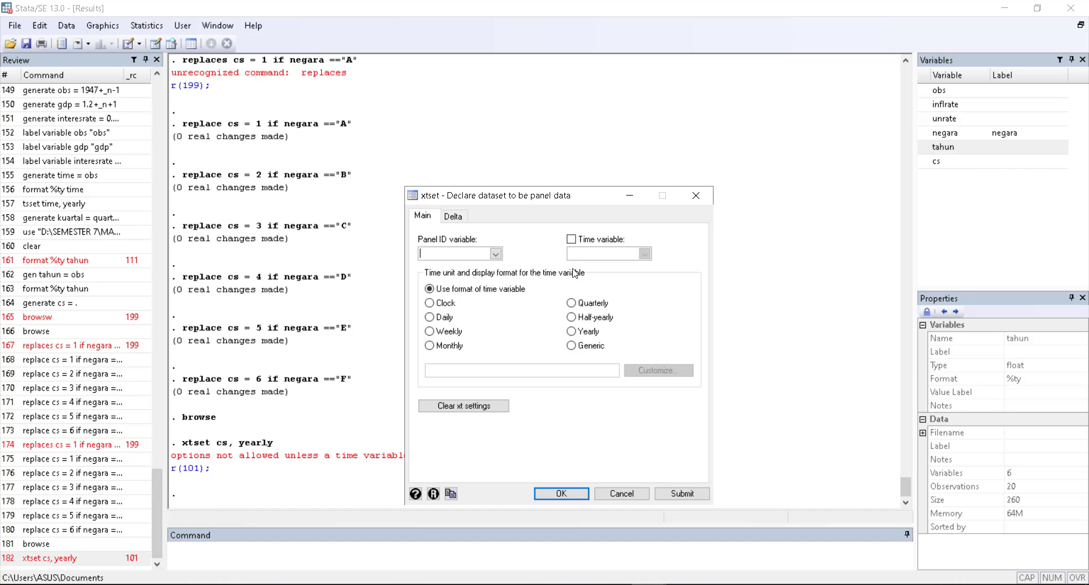
{"action": "left_click", "coordinate": [497, 255]}
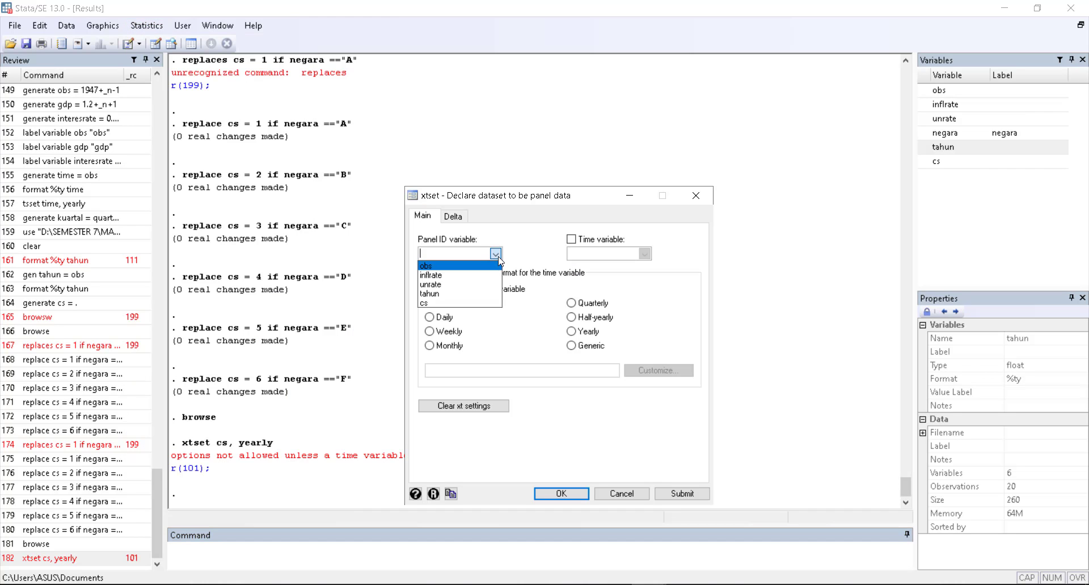
{"action": "left_click", "coordinate": [452, 303]}
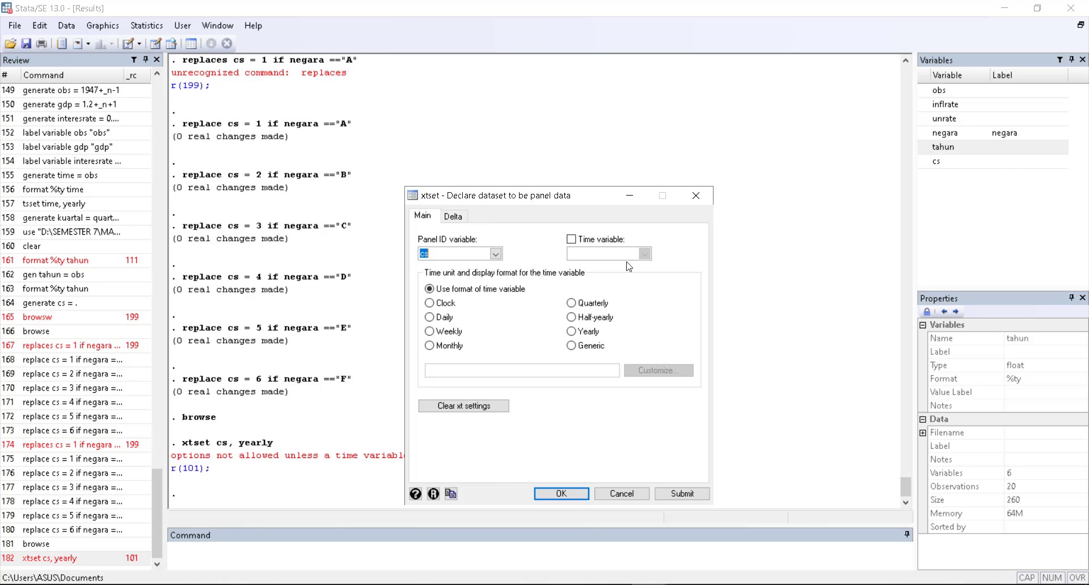
{"action": "left_click", "coordinate": [584, 244]}
{"action": "left_click", "coordinate": [644, 254]}
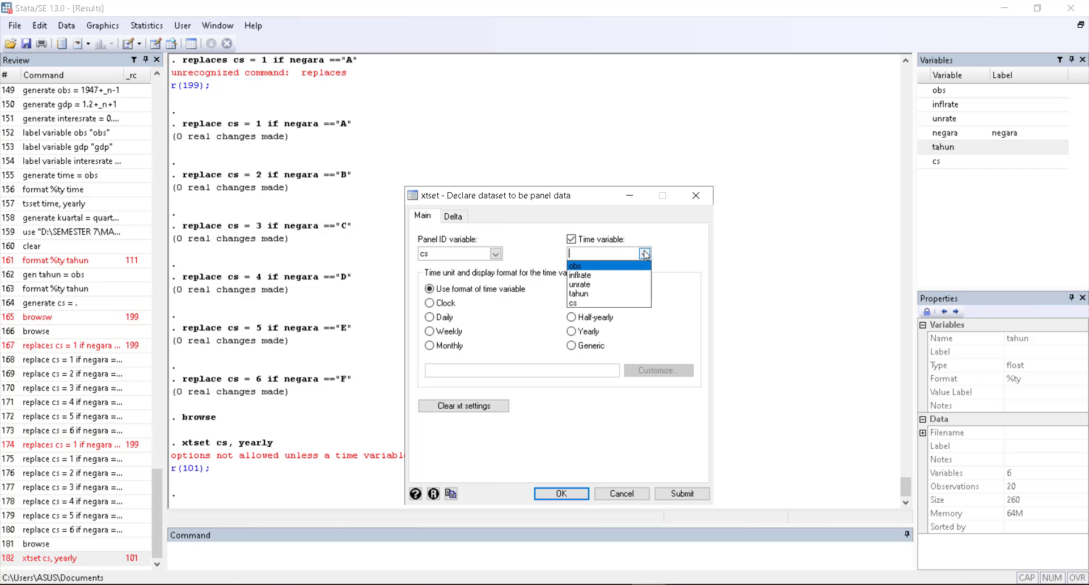
{"action": "left_click", "coordinate": [602, 294]}
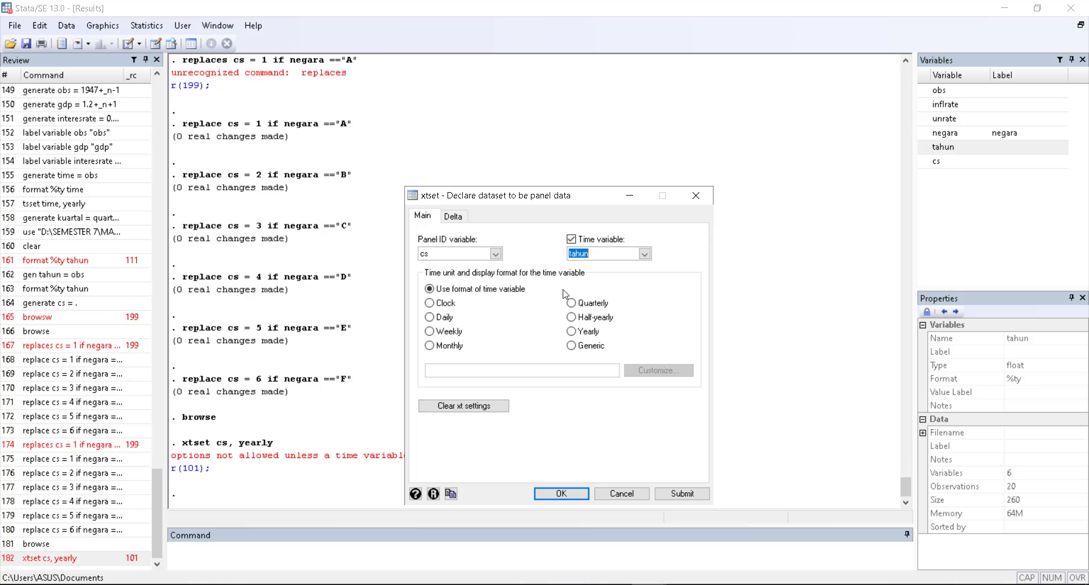
{"action": "left_click", "coordinate": [572, 332]}
{"action": "left_click", "coordinate": [681, 493]}
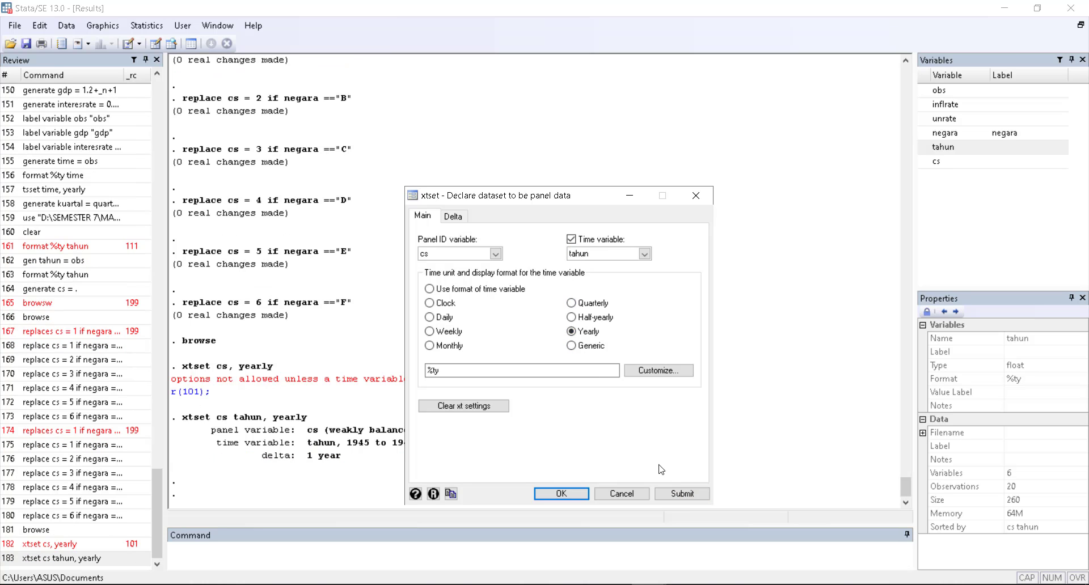
{"action": "left_click", "coordinate": [561, 493]}
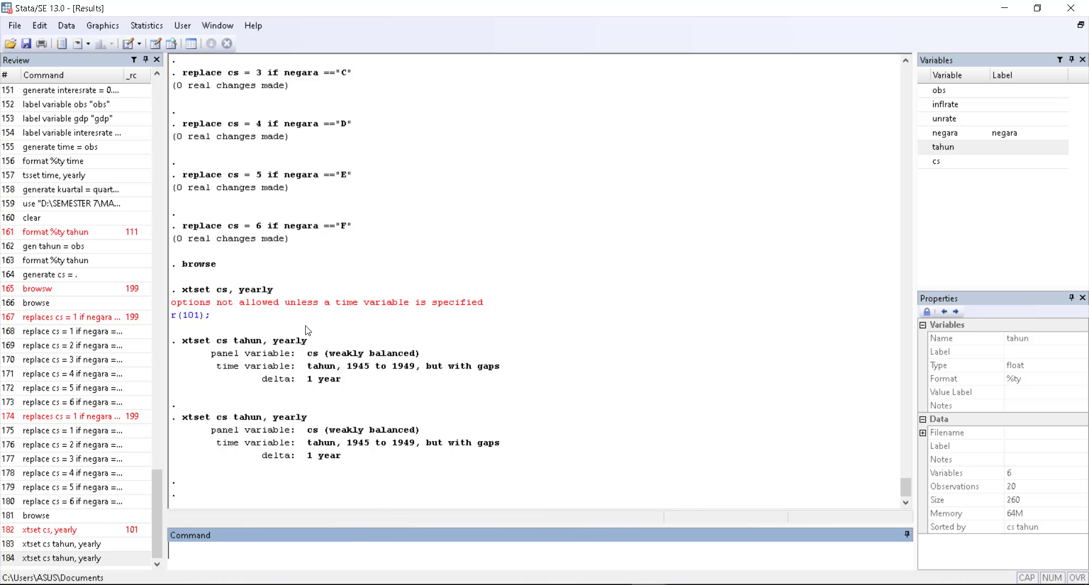
Try running xtset cs, yearly from UJI4.do again, and check the properties of the tahun variable
{"action": "mouse_move", "coordinate": [657, 579]}
{"action": "left_click", "coordinate": [713, 524]}
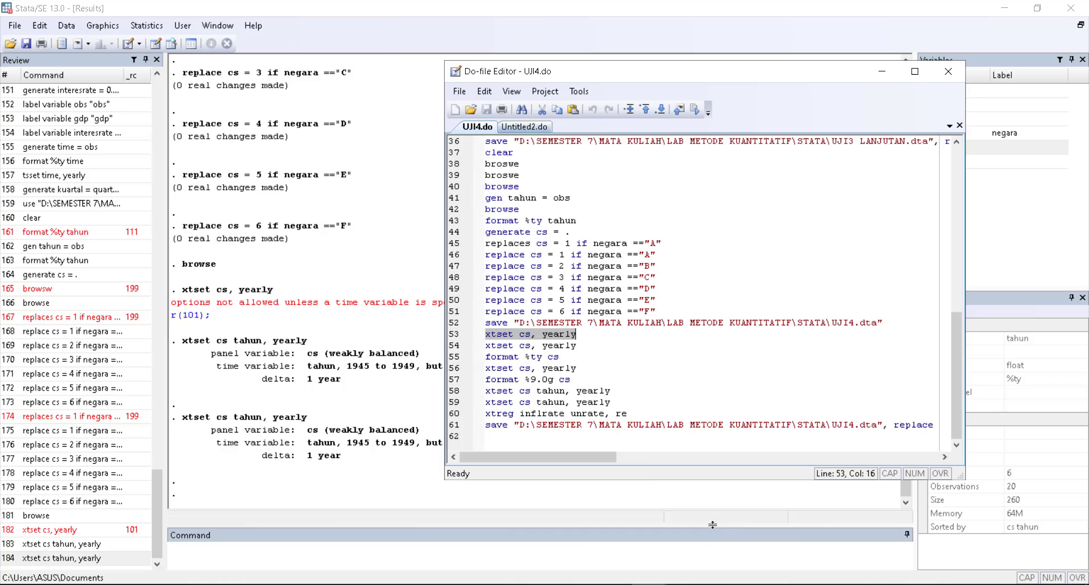
{"action": "right_click", "coordinate": [528, 328]}
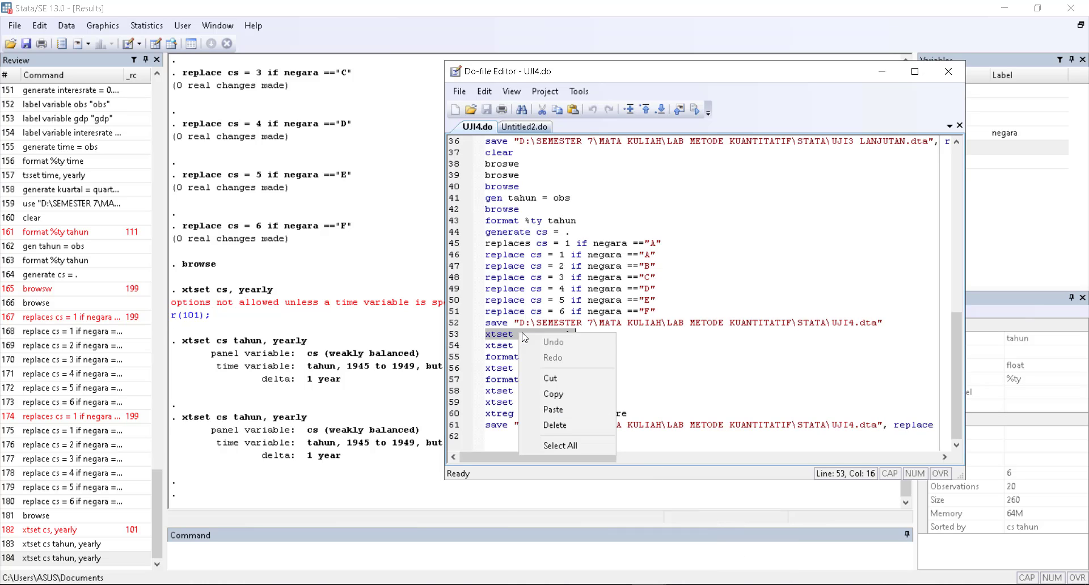
{"action": "left_click", "coordinate": [553, 391]}
{"action": "left_click", "coordinate": [265, 541]}
{"action": "key", "text": "ctrl+v"}
{"action": "key", "text": "Return"}
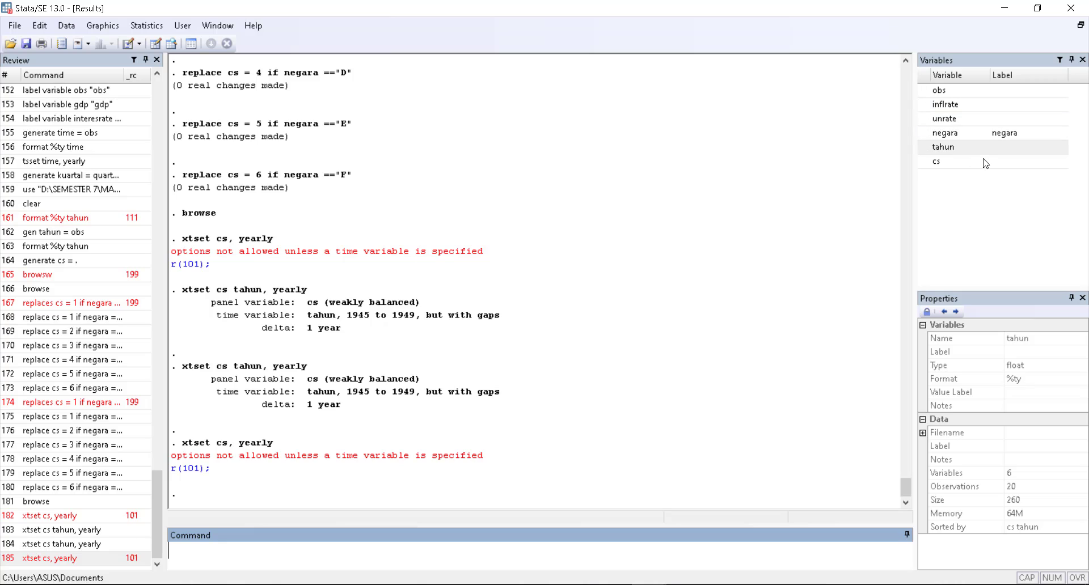
{"action": "left_click", "coordinate": [992, 143]}
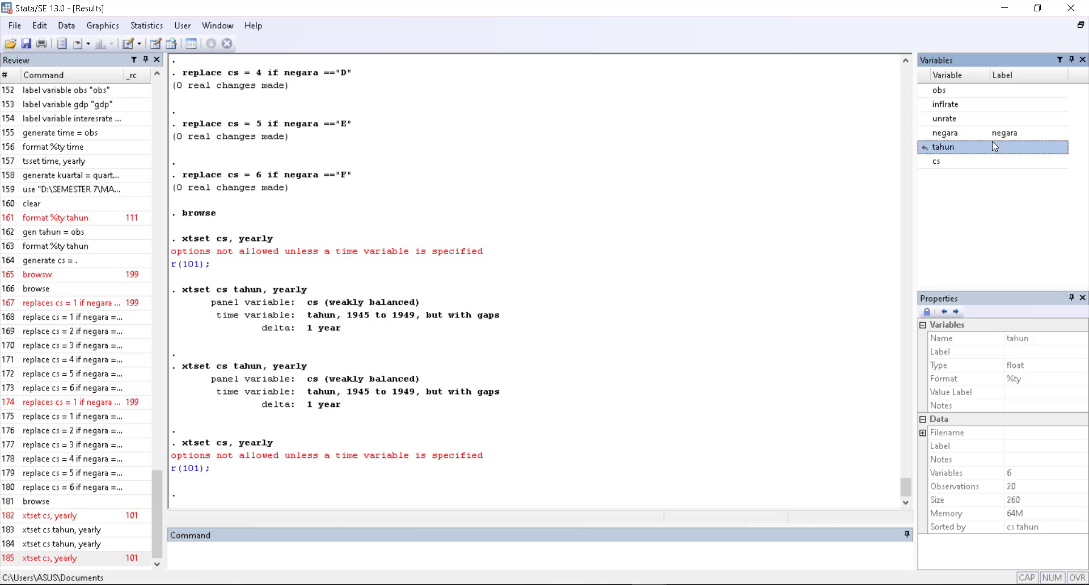
{"action": "left_click", "coordinate": [1013, 355]}
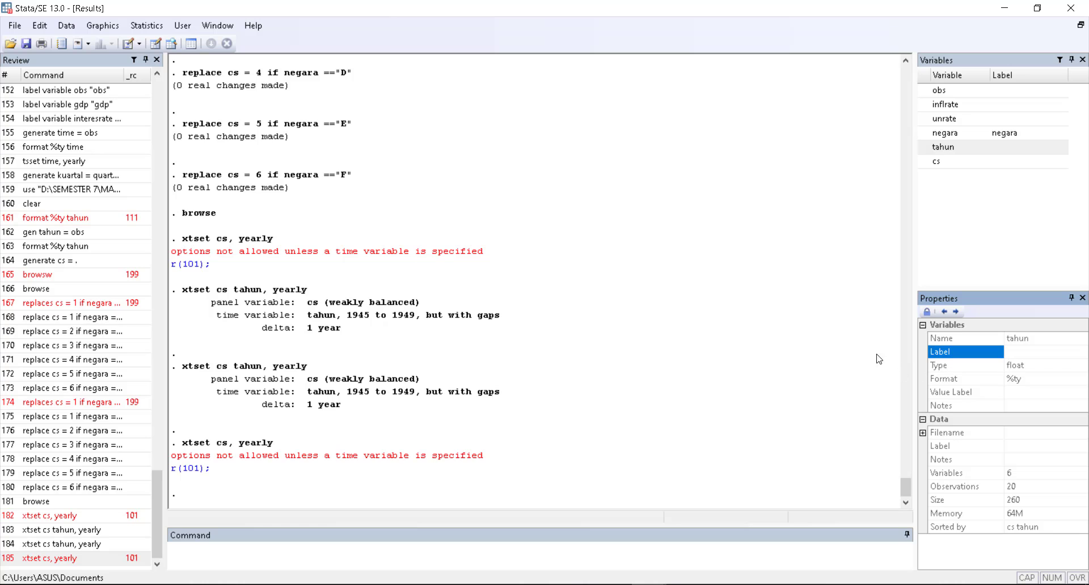
Declare the dataset as time-series data with tahun as time variable, cs as panel ID and a yearly time unit
{"action": "left_click", "coordinate": [107, 27]}
{"action": "mouse_move", "coordinate": [131, 33]}
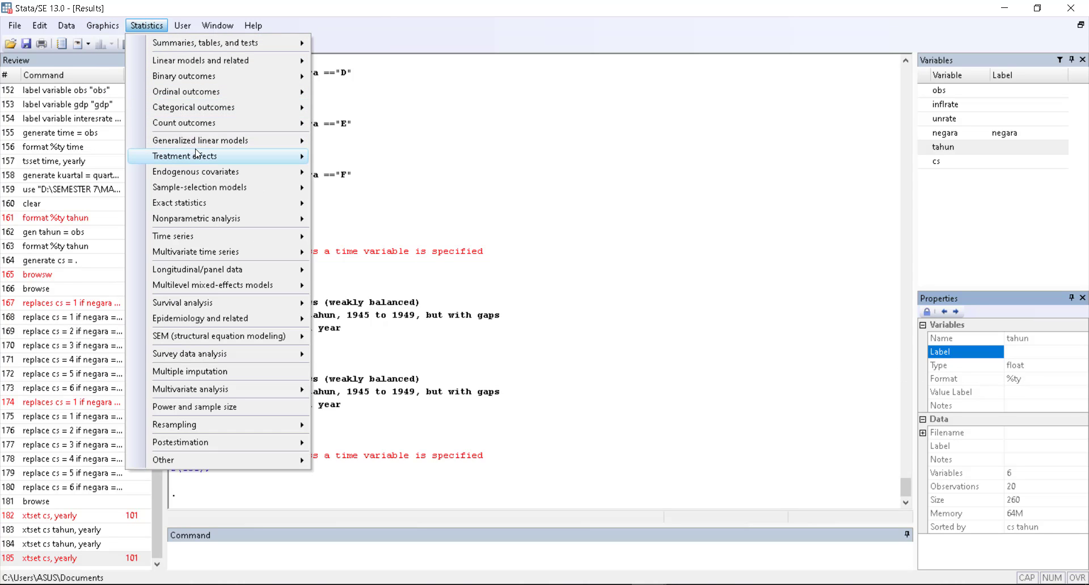
{"action": "mouse_move", "coordinate": [301, 235]}
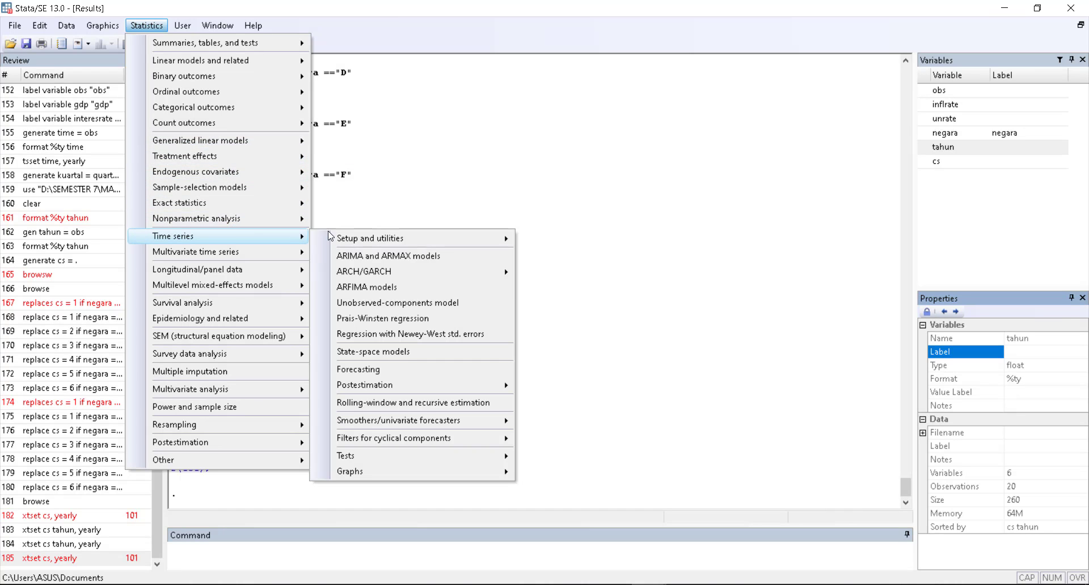
{"action": "mouse_move", "coordinate": [390, 238]}
{"action": "left_click", "coordinate": [545, 240]}
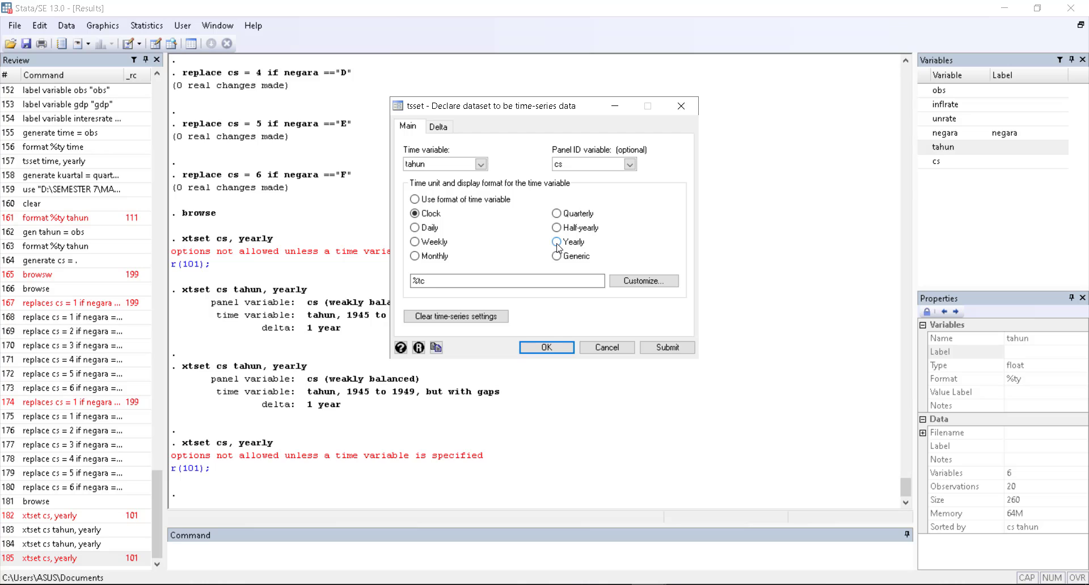
{"action": "left_click", "coordinate": [667, 348]}
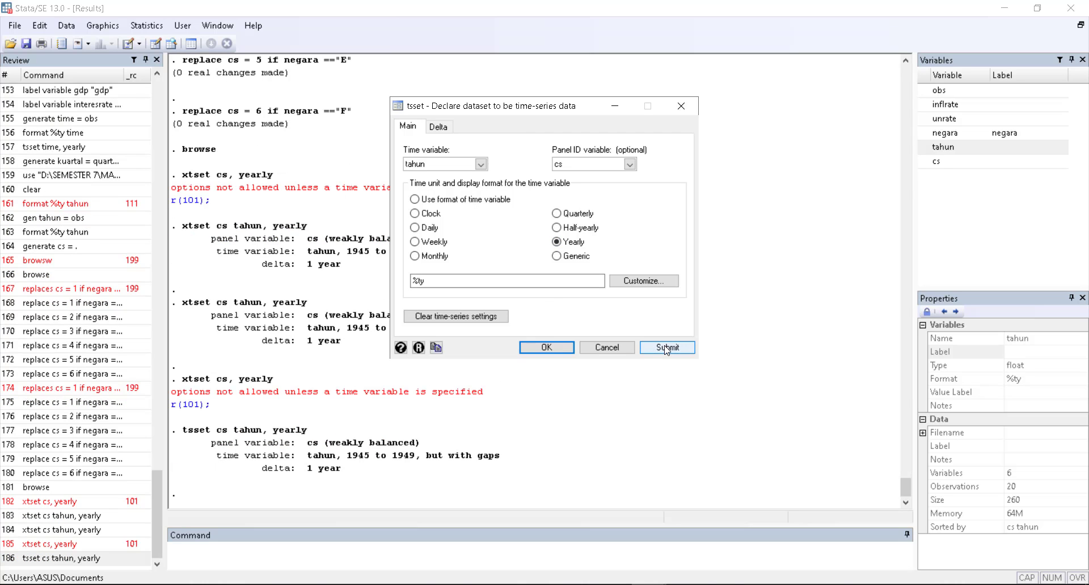
{"action": "left_click", "coordinate": [543, 347]}
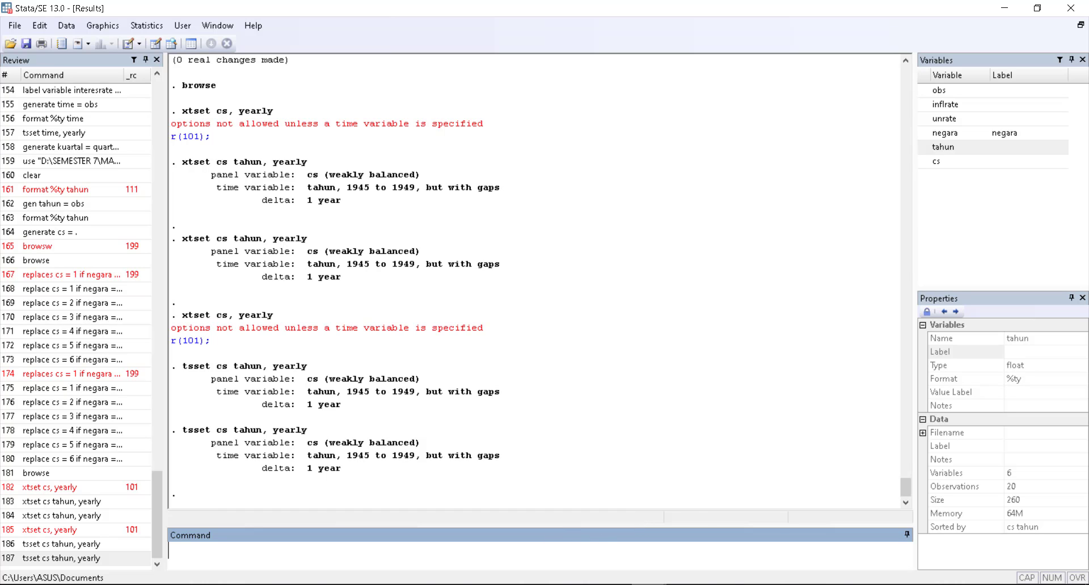
Copy xtset cs, yearly from line 53 of UJI4.do, replace cs with tahun, and try running xtset tahun, yearly
{"action": "left_click", "coordinate": [707, 534]}
{"action": "left_click", "coordinate": [560, 357]}
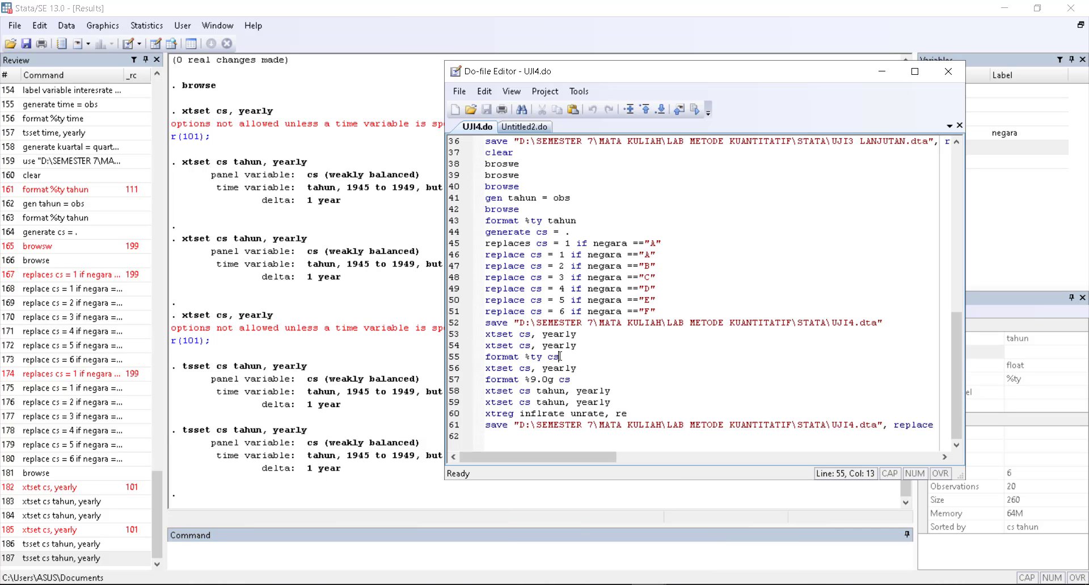
{"action": "left_click_drag", "start_coordinate": [488, 336], "coordinate": [594, 339]}
{"action": "right_click", "coordinate": [558, 339]}
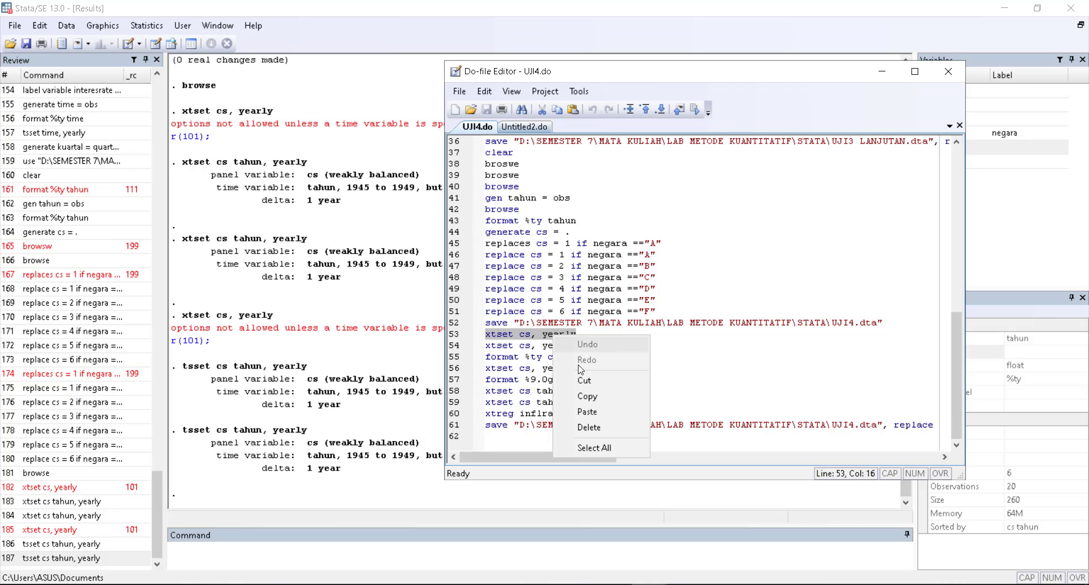
{"action": "left_click", "coordinate": [635, 395]}
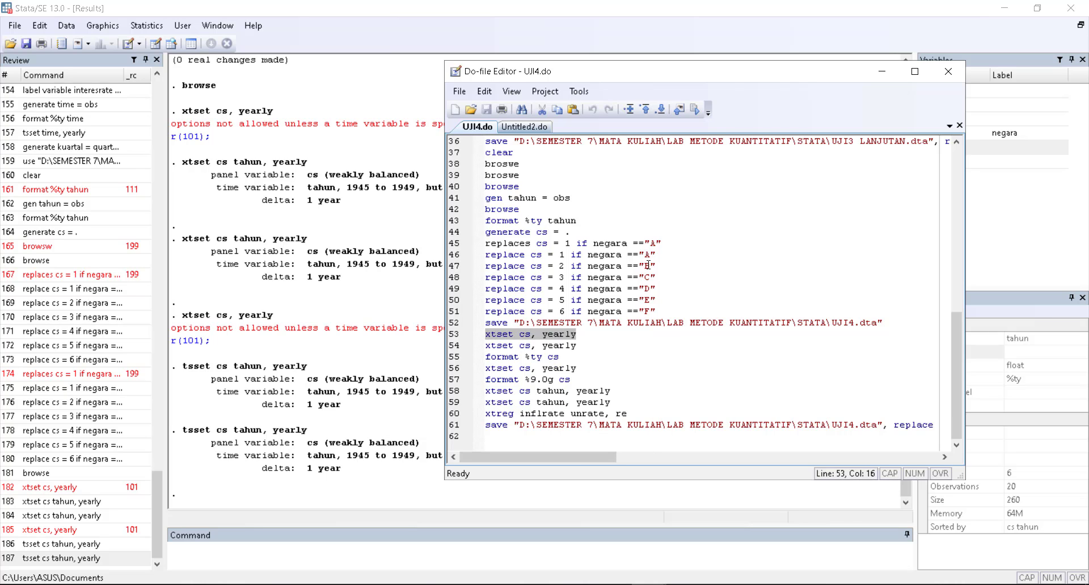
{"action": "left_click", "coordinate": [888, 71]}
{"action": "key", "text": "ctrl+v"}
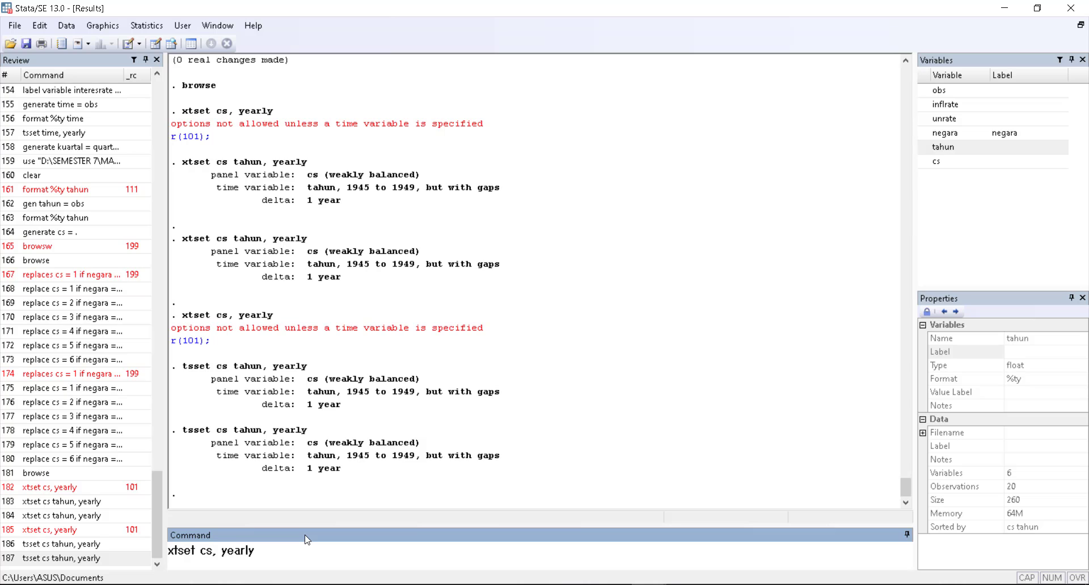
{"action": "key", "text": "BackSpace"}
{"action": "key", "text": "BackSpace"}
{"action": "type", "text": "tahun"}
{"action": "key", "text": "Return"}
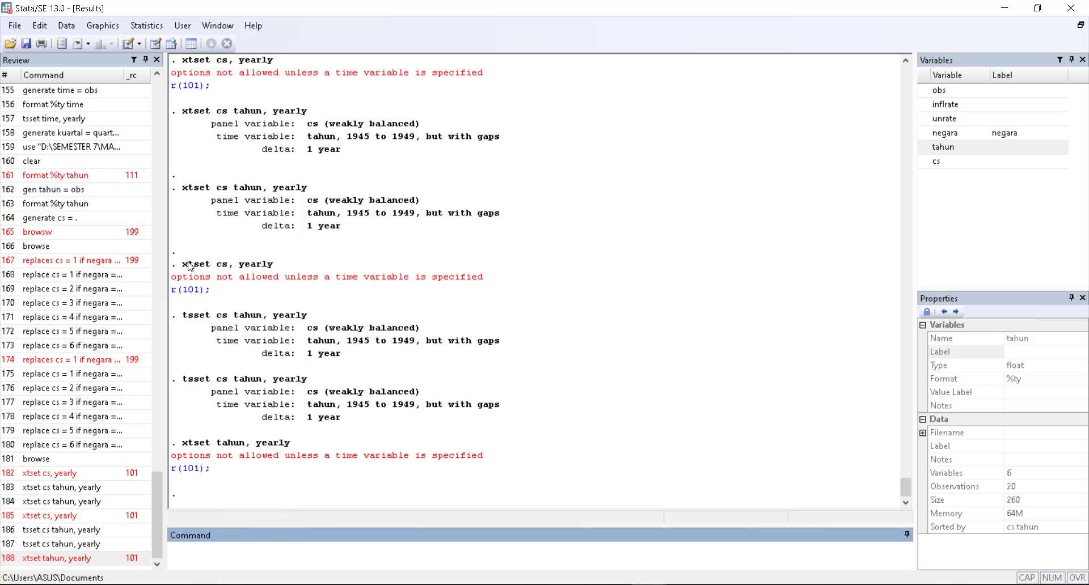
Copy the earlier xtset cs, yearly command from the results output and try running it once more
{"action": "left_click_drag", "start_coordinate": [178, 265], "coordinate": [297, 270]}
{"action": "right_click", "coordinate": [282, 266]}
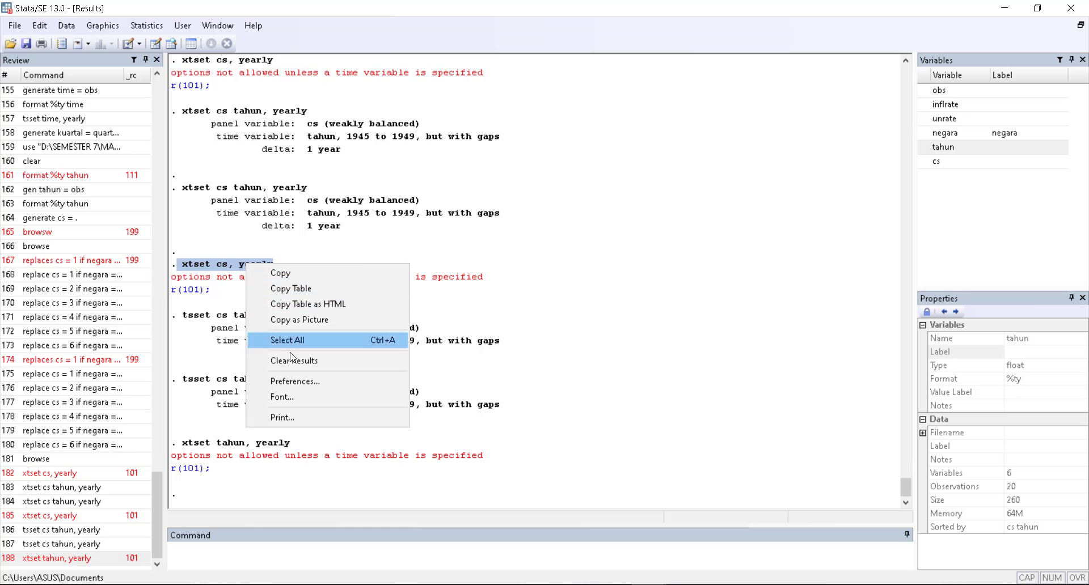
{"action": "left_click", "coordinate": [280, 273]}
{"action": "left_click", "coordinate": [274, 556]}
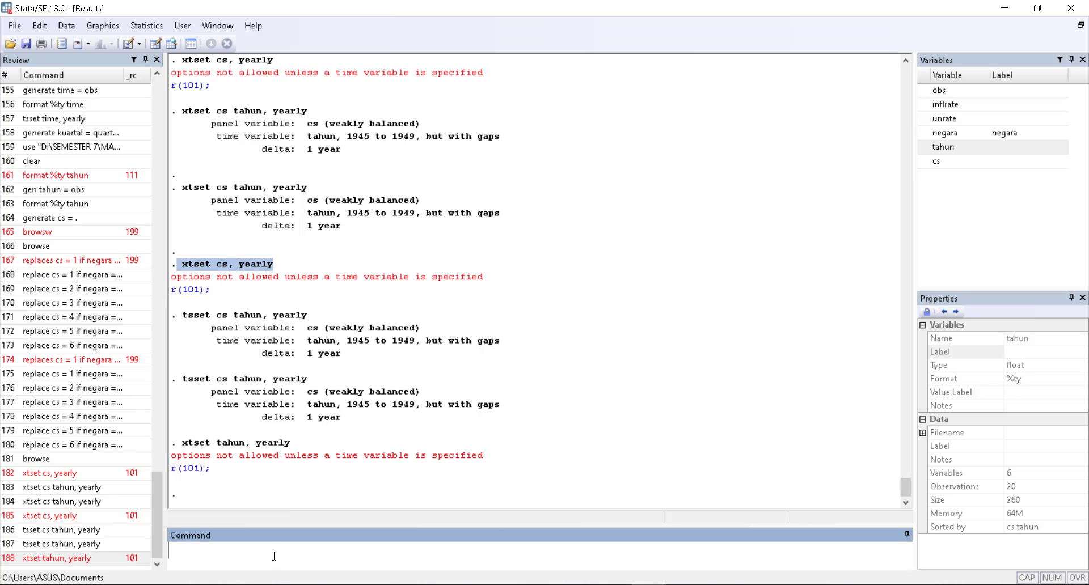
{"action": "key", "text": "ctrl+v"}
{"action": "key", "text": "Return"}
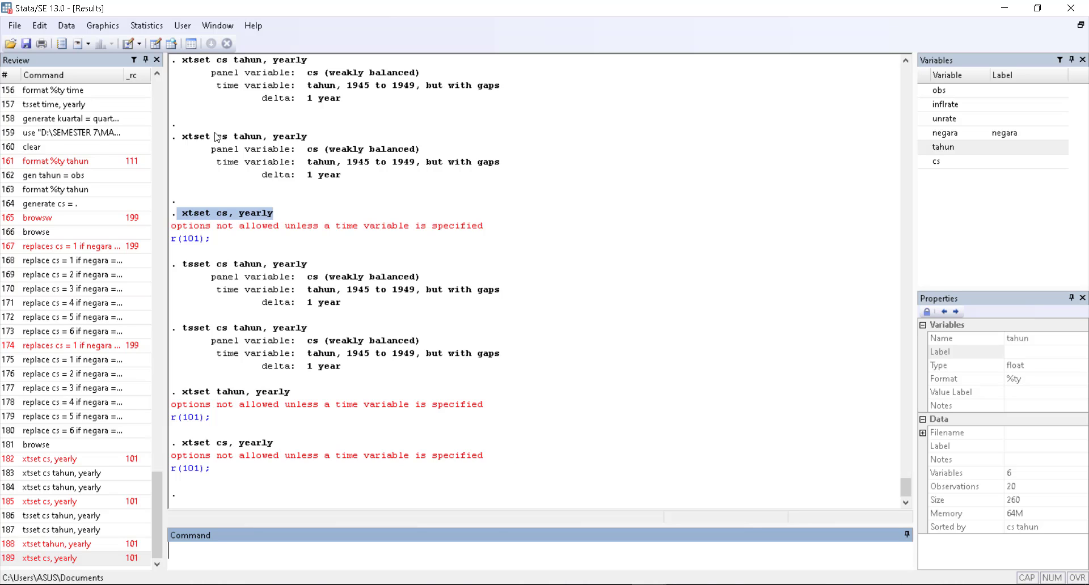
Review the outputs of the xtset and tsset commands in the results log
{"action": "left_click", "coordinate": [684, 584]}
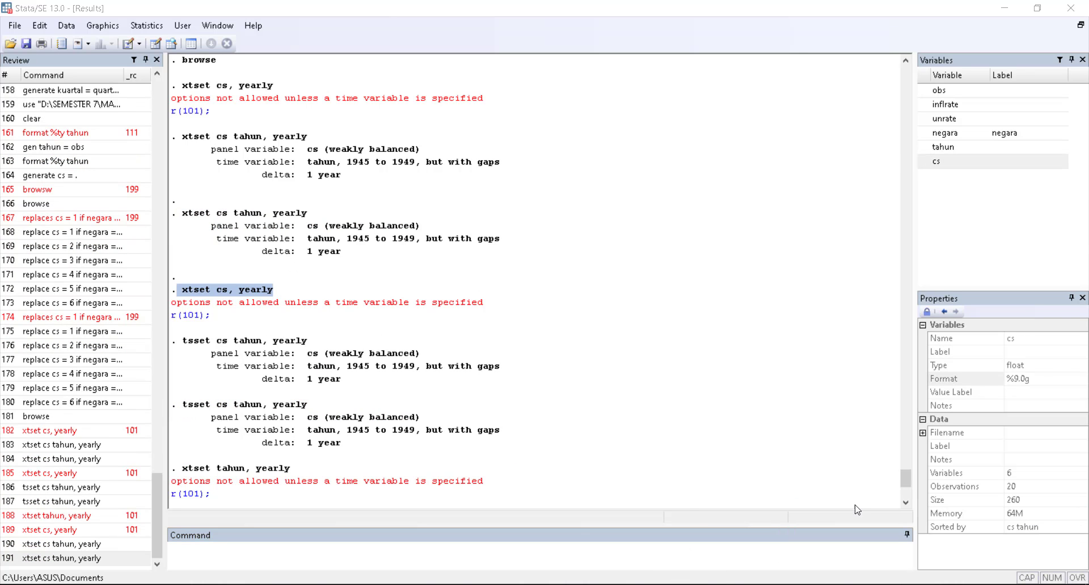
{"action": "scroll", "coordinate": [420, 345], "scroll_direction": "up", "scroll_amount": 3}
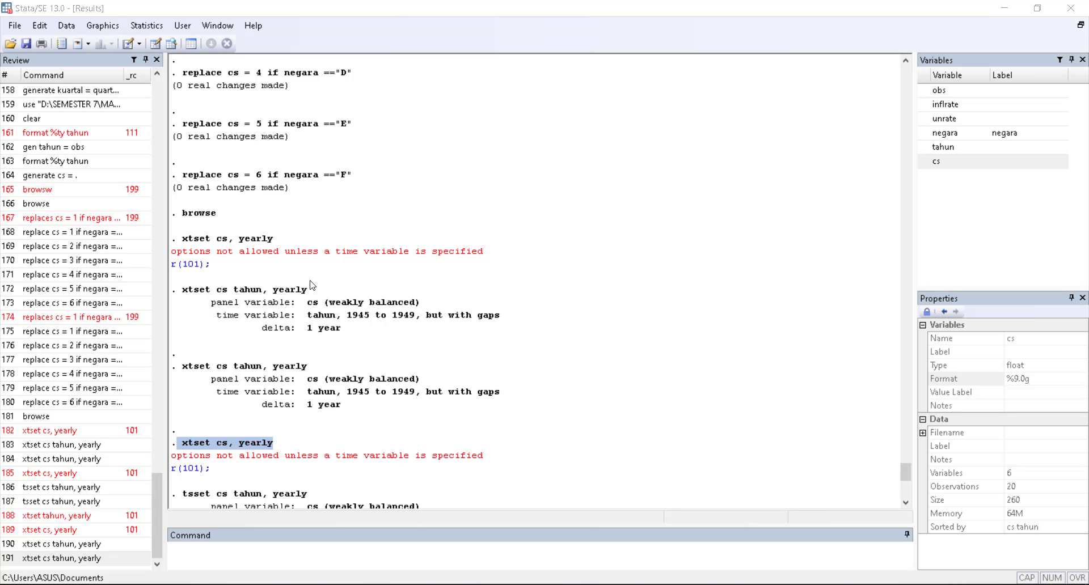
{"action": "scroll", "coordinate": [328, 293], "scroll_direction": "down", "scroll_amount": 1}
{"action": "scroll", "coordinate": [327, 295], "scroll_direction": "down", "scroll_amount": 9}
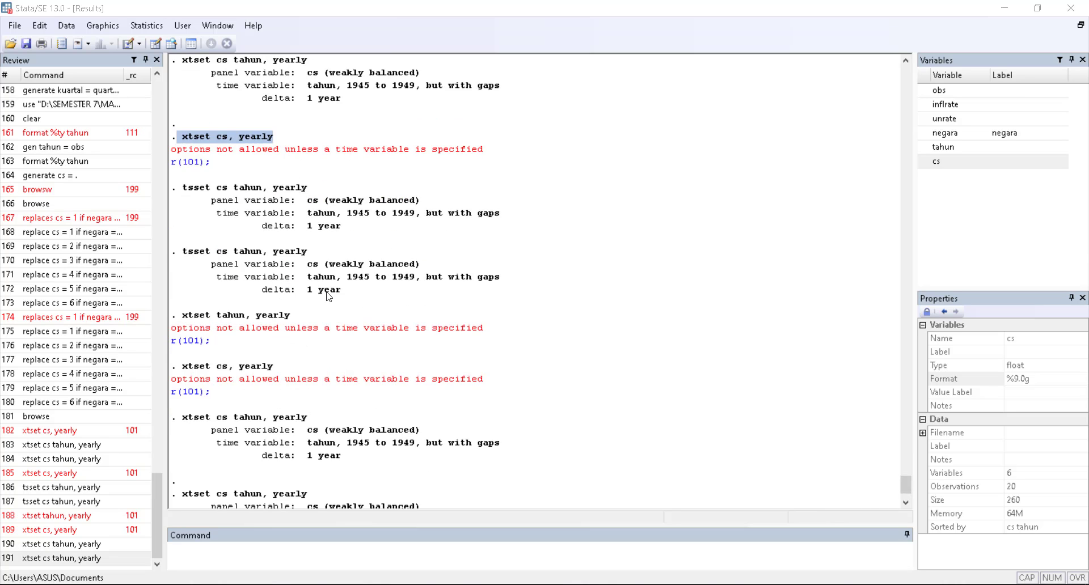
Declare the dataset as panel data with cs as panel ID, tahun as time variable and a yearly time unit
{"action": "left_click", "coordinate": [135, 26]}
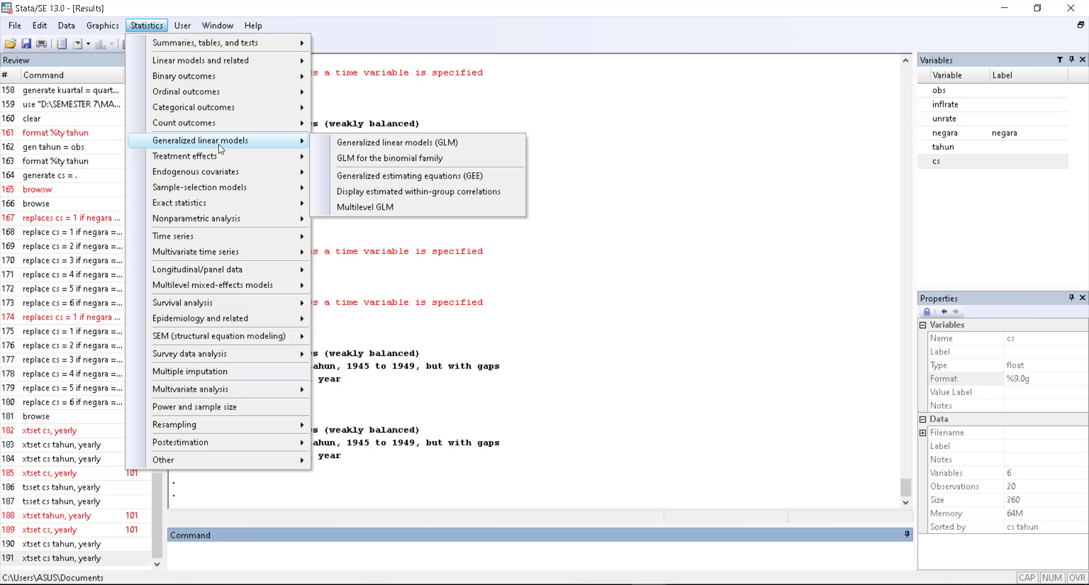
{"action": "mouse_move", "coordinate": [231, 209]}
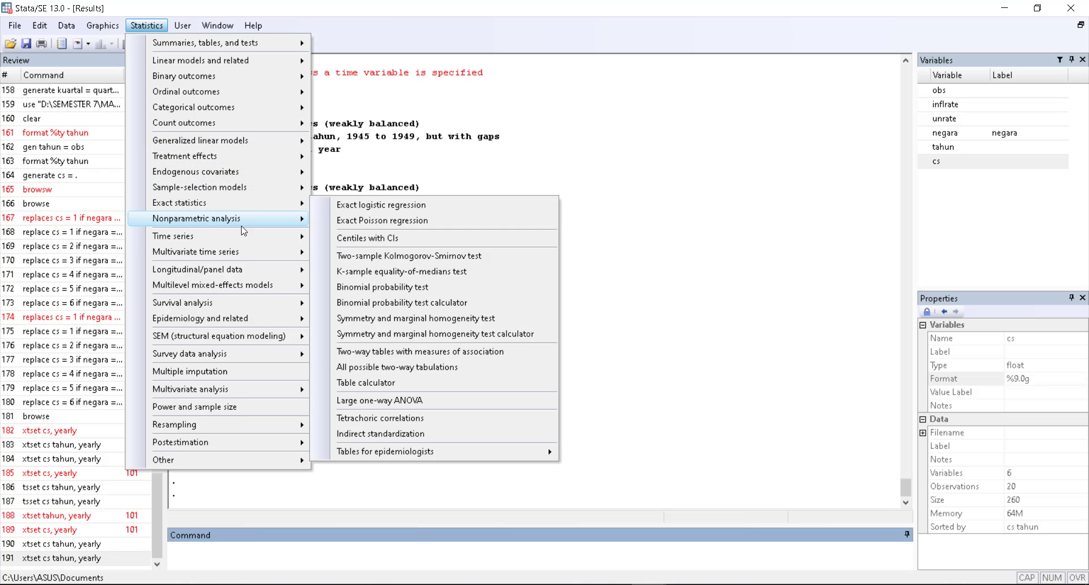
{"action": "mouse_move", "coordinate": [241, 237]}
{"action": "mouse_move", "coordinate": [363, 244]}
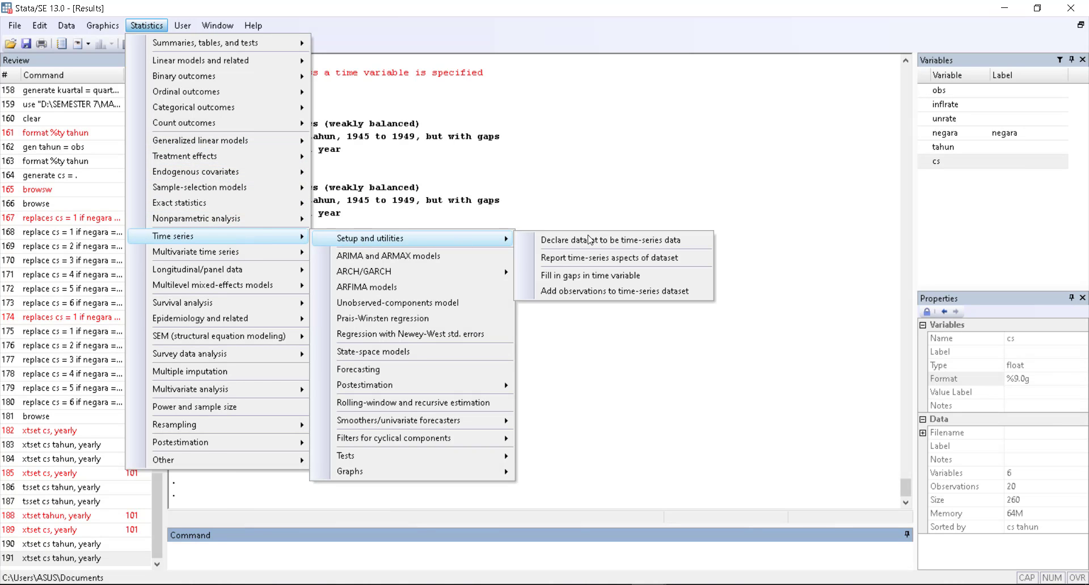
{"action": "mouse_move", "coordinate": [244, 270]}
{"action": "mouse_move", "coordinate": [489, 278]}
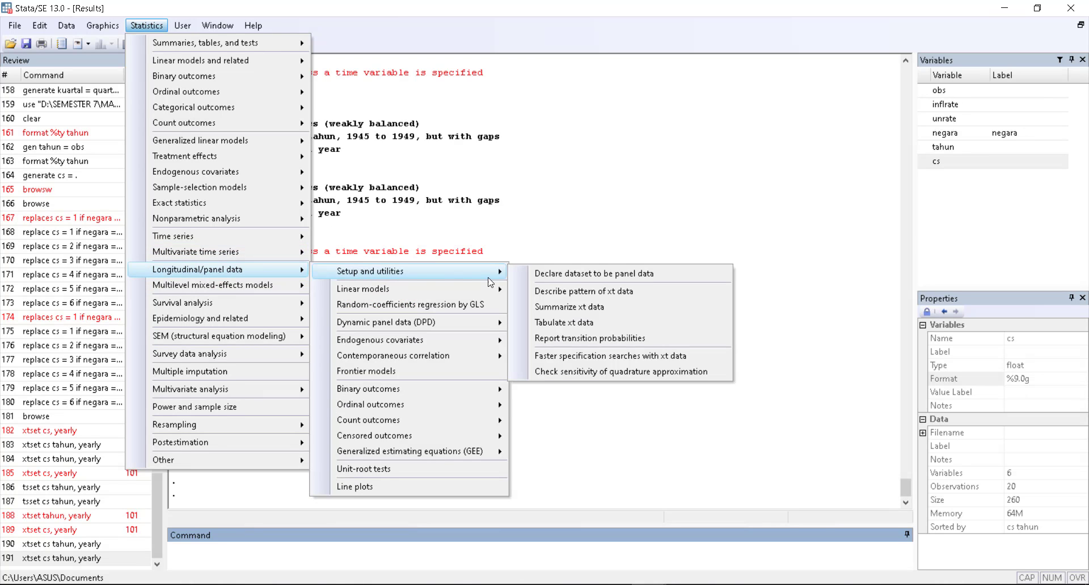
{"action": "left_click", "coordinate": [578, 273]}
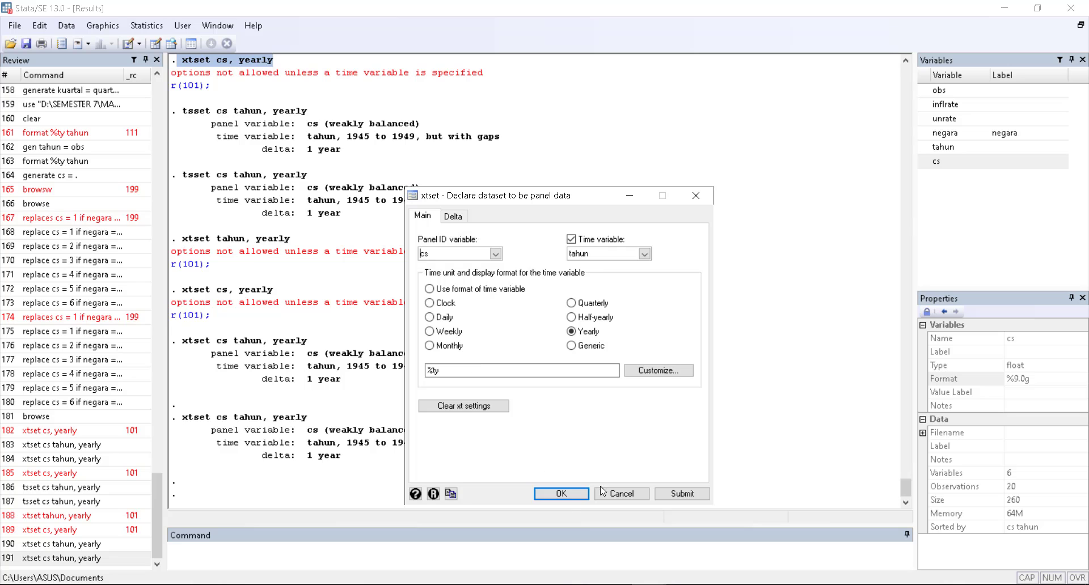
{"action": "left_click", "coordinate": [672, 493]}
{"action": "left_click", "coordinate": [560, 493]}
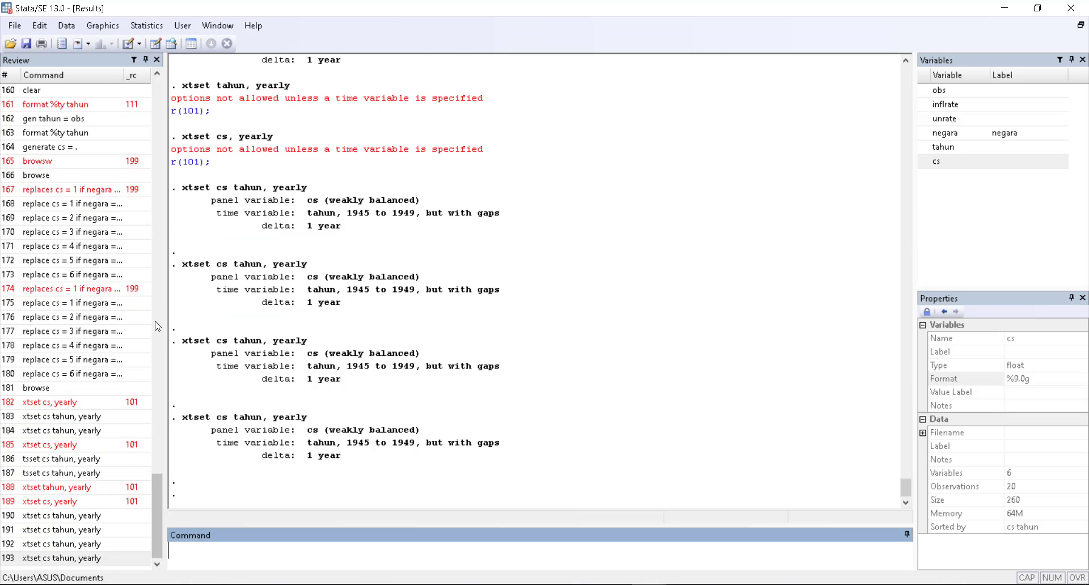
Copy the xtreg inflrate unrate, re command from line 60 of UJI4.do and run it
{"action": "left_click", "coordinate": [754, 525]}
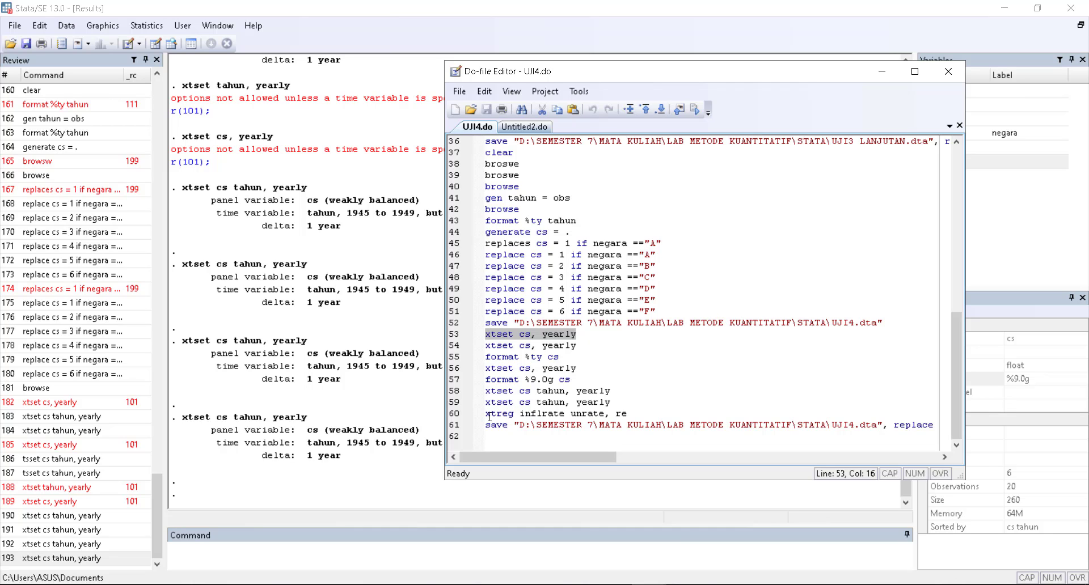
{"action": "left_click_drag", "start_coordinate": [486, 416], "coordinate": [648, 411]}
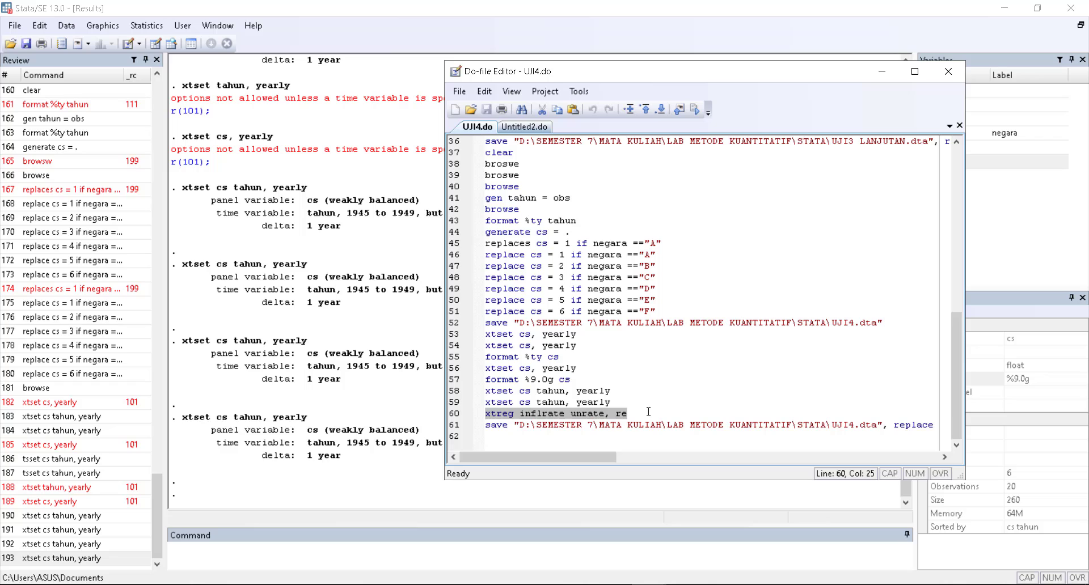
{"action": "right_click", "coordinate": [574, 419]}
{"action": "left_click", "coordinate": [490, 418]}
{"action": "left_click_drag", "start_coordinate": [486, 417], "coordinate": [627, 414]}
{"action": "right_click", "coordinate": [601, 419]}
{"action": "left_click", "coordinate": [614, 481]}
{"action": "left_click", "coordinate": [343, 564]}
{"action": "key", "text": "ctrl+v"}
{"action": "key", "text": "Return"}
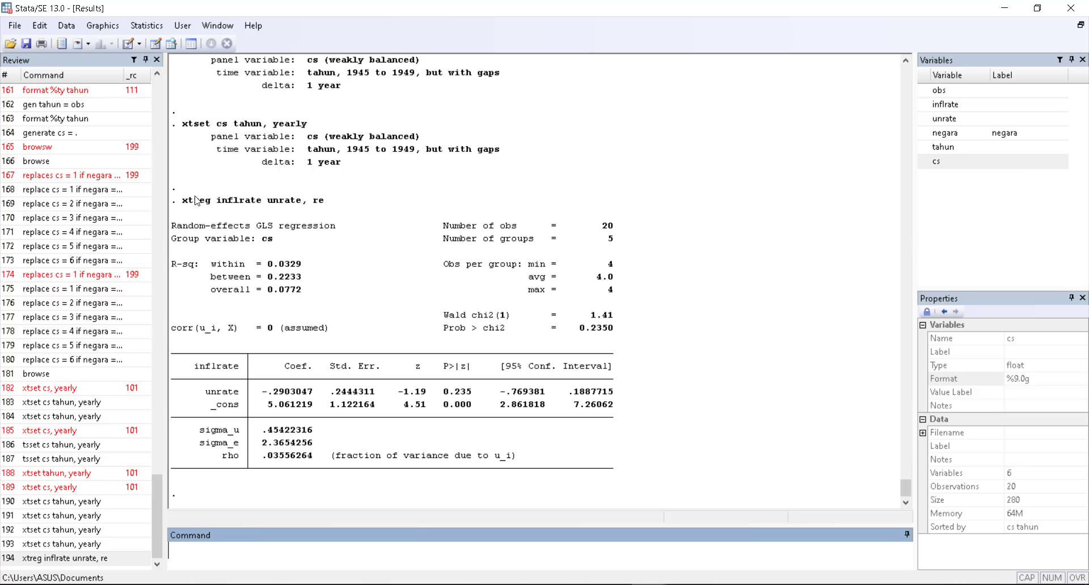
Try a GLS random-effects panel regression with unrate as dependent variable and inflrate, tahun and cs as independent variables
{"action": "left_click", "coordinate": [93, 25]}
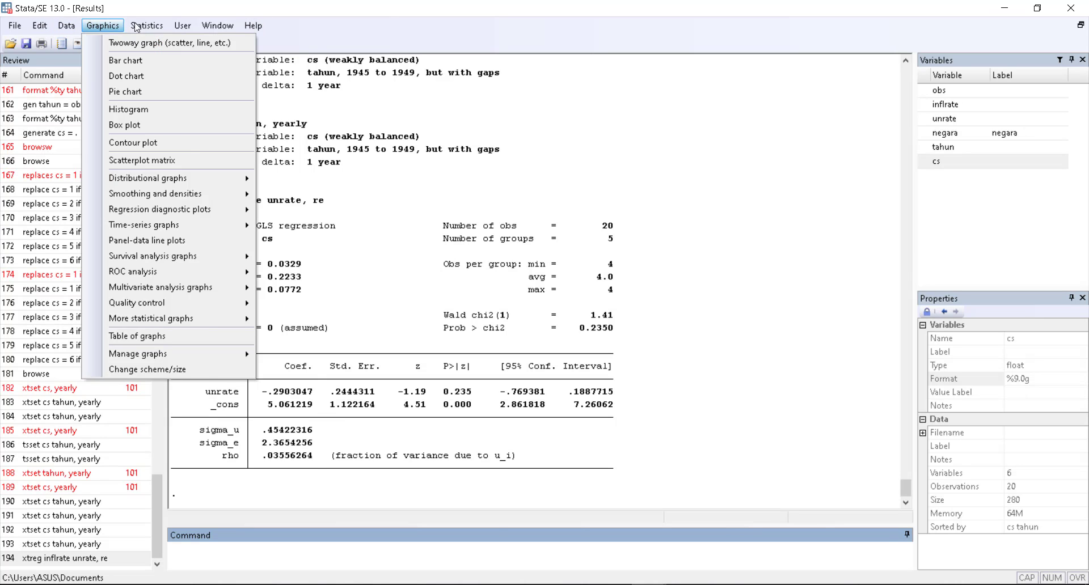
{"action": "mouse_move", "coordinate": [145, 26]}
{"action": "mouse_move", "coordinate": [249, 269]}
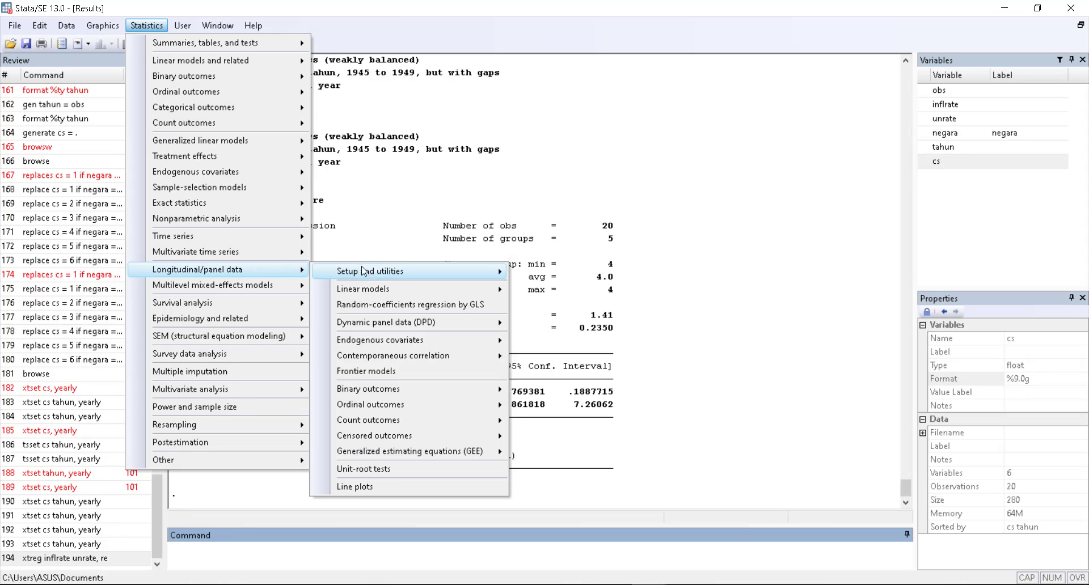
{"action": "mouse_move", "coordinate": [384, 291]}
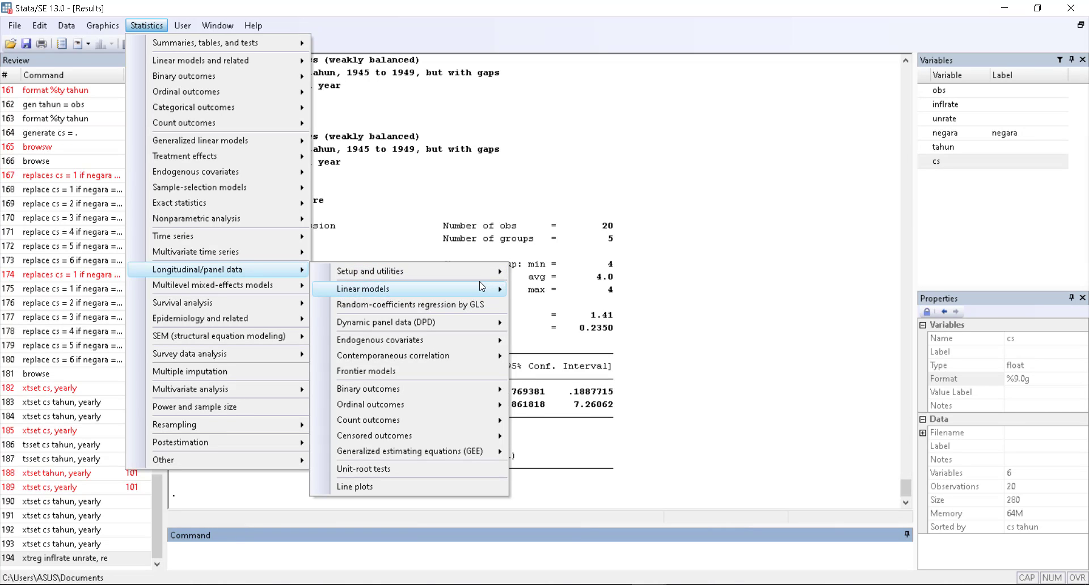
{"action": "mouse_move", "coordinate": [482, 288]}
{"action": "left_click", "coordinate": [567, 292]}
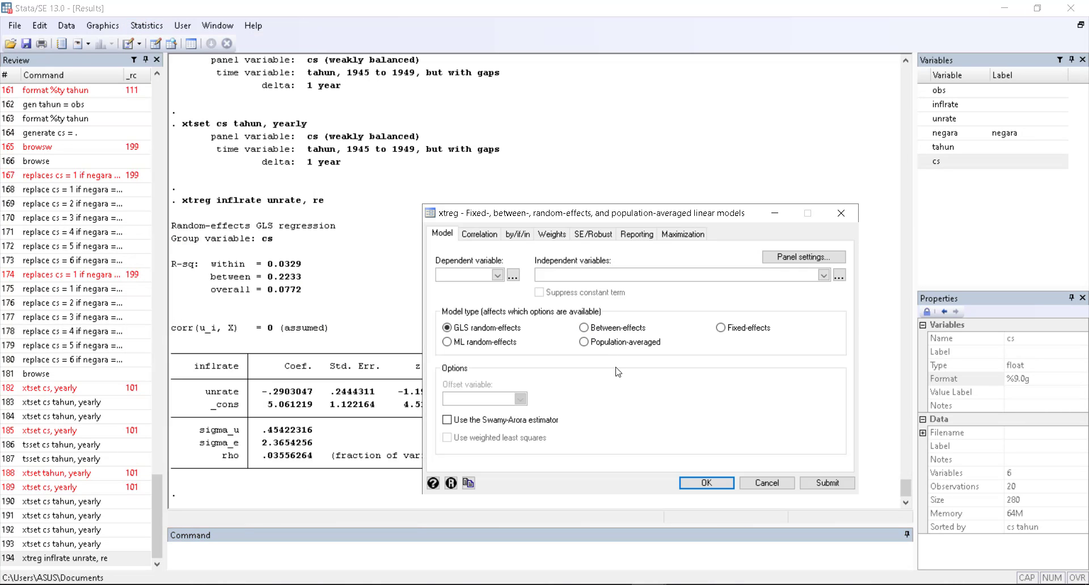
{"action": "left_click", "coordinate": [497, 275]}
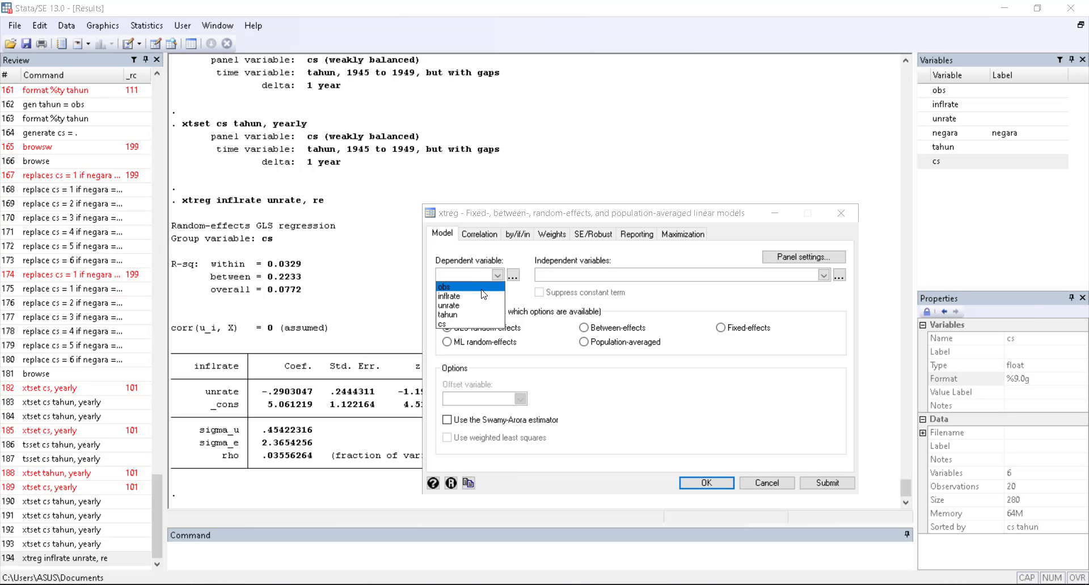
{"action": "left_click", "coordinate": [470, 306]}
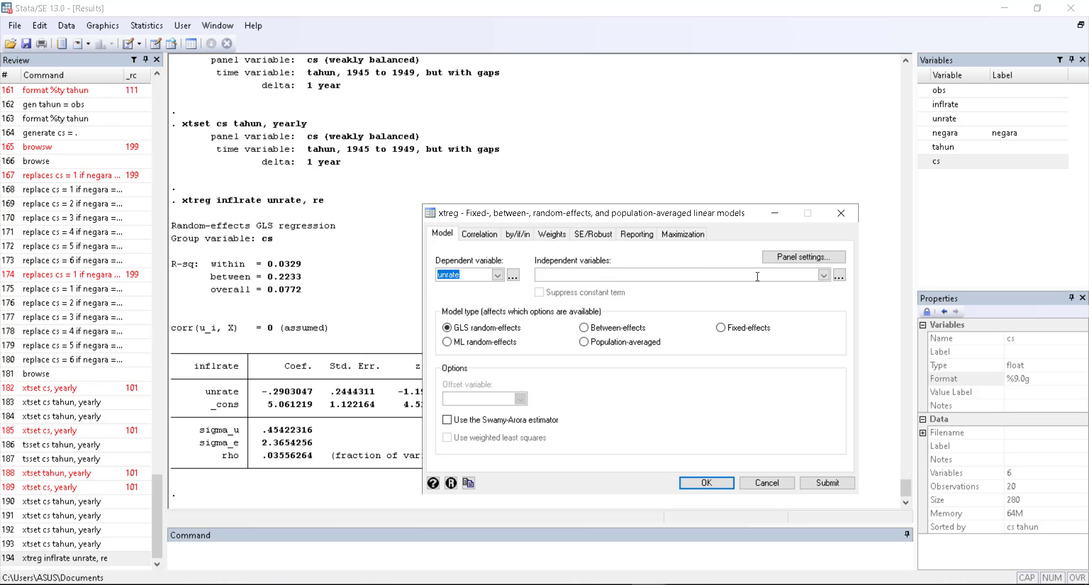
{"action": "left_click", "coordinate": [823, 275]}
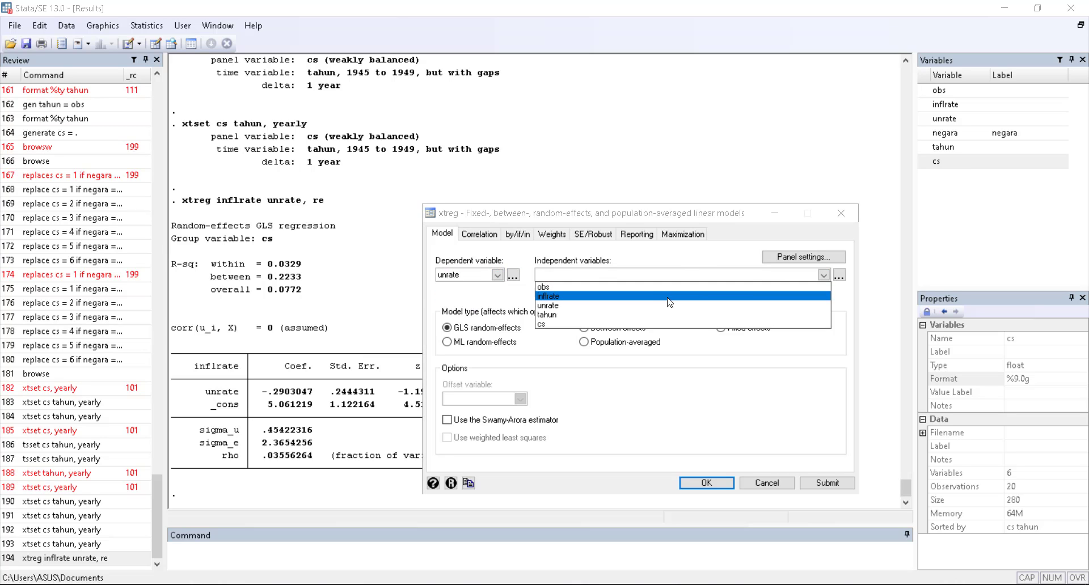
{"action": "left_click", "coordinate": [603, 299]}
{"action": "left_click", "coordinate": [628, 315]}
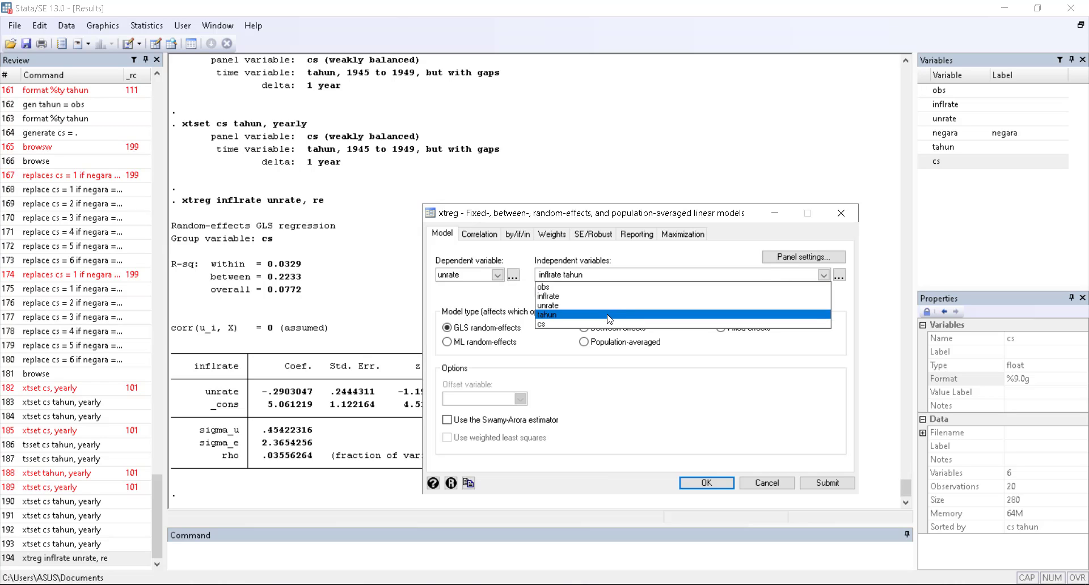
{"action": "left_click", "coordinate": [602, 325]}
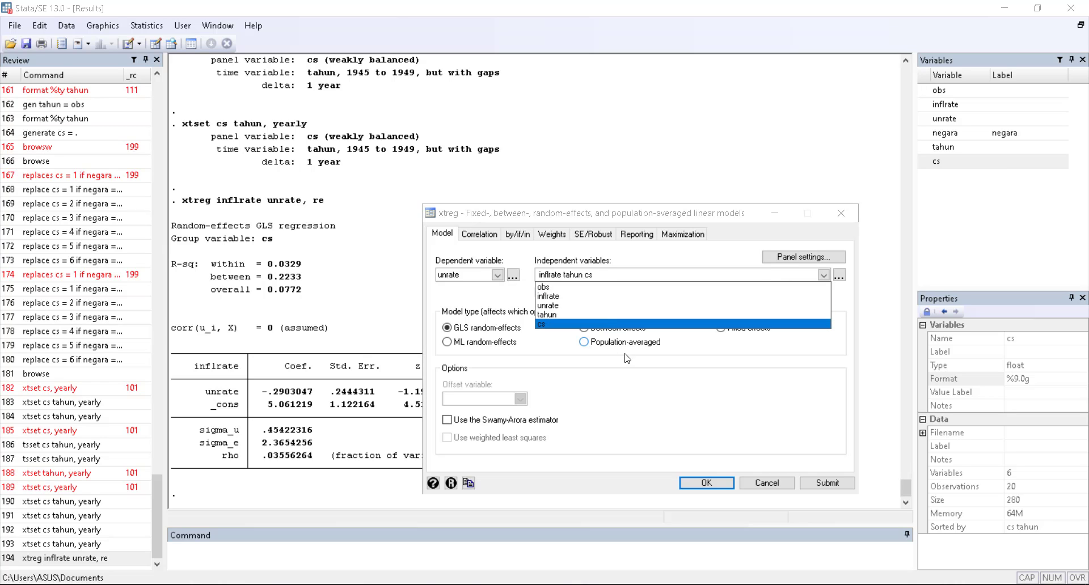
{"action": "left_click", "coordinate": [818, 484]}
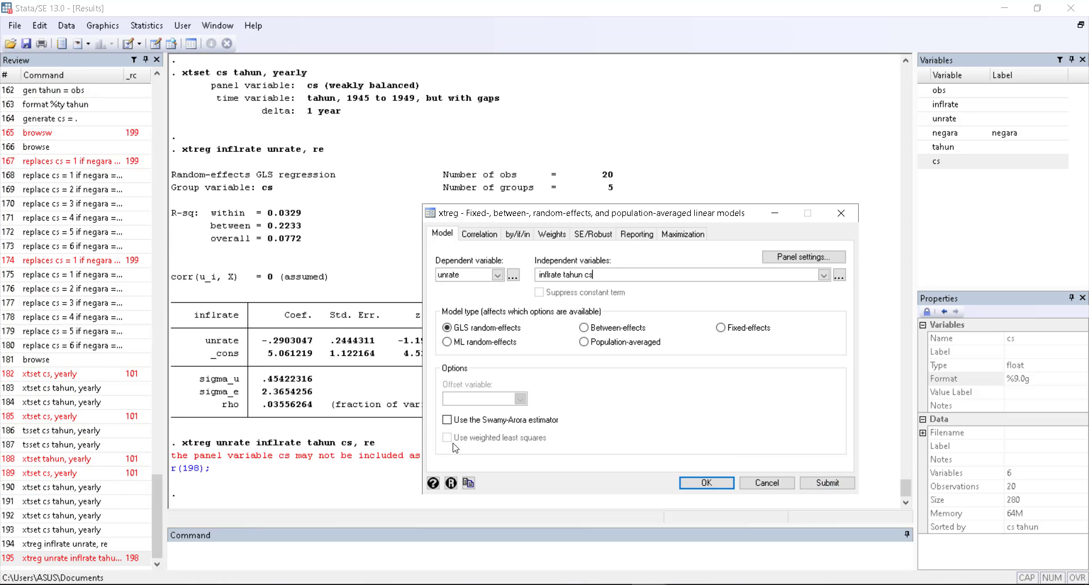
Try the random-effects regression with cs as dependent variable and inflrate, unrate and tahun as independent variables
{"action": "left_click_drag", "start_coordinate": [564, 215], "coordinate": [539, 171]}
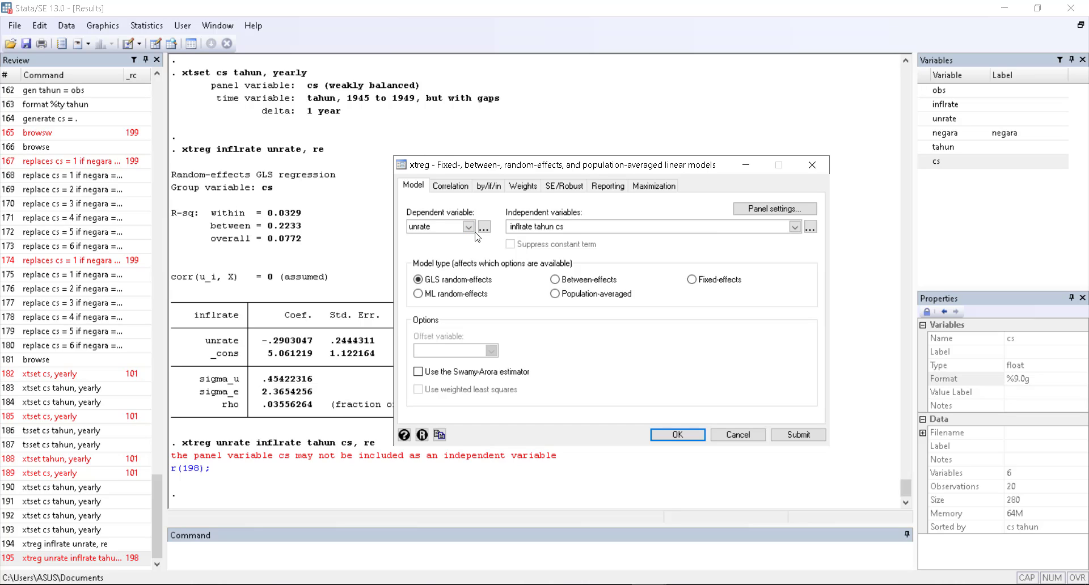
{"action": "left_click", "coordinate": [468, 226]}
{"action": "left_click", "coordinate": [431, 281]}
{"action": "key", "text": "ctrl+a"}
{"action": "key", "text": "BackSpace"}
{"action": "left_click", "coordinate": [795, 227]}
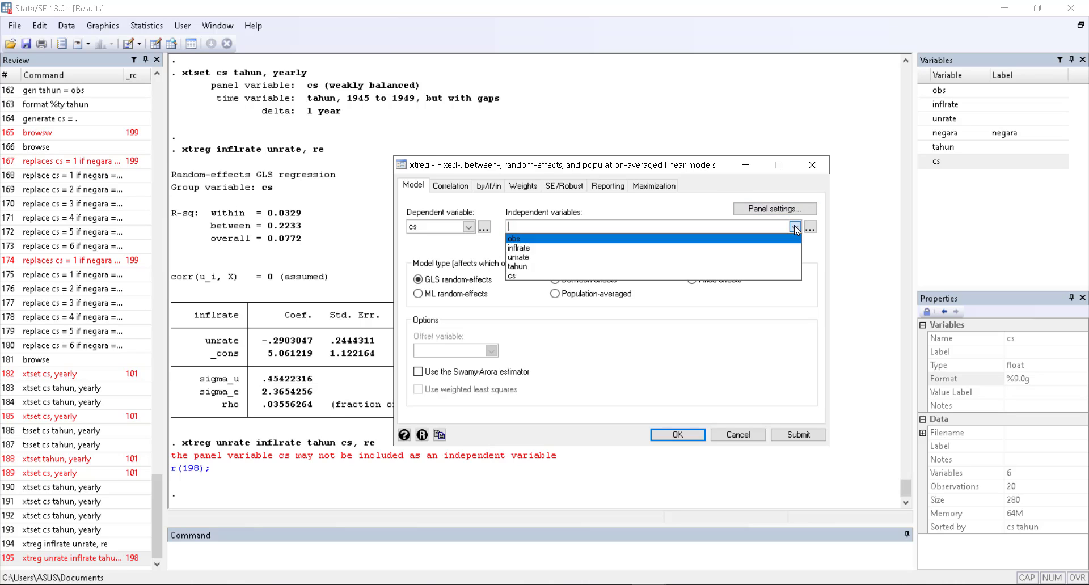
{"action": "left_click", "coordinate": [597, 249]}
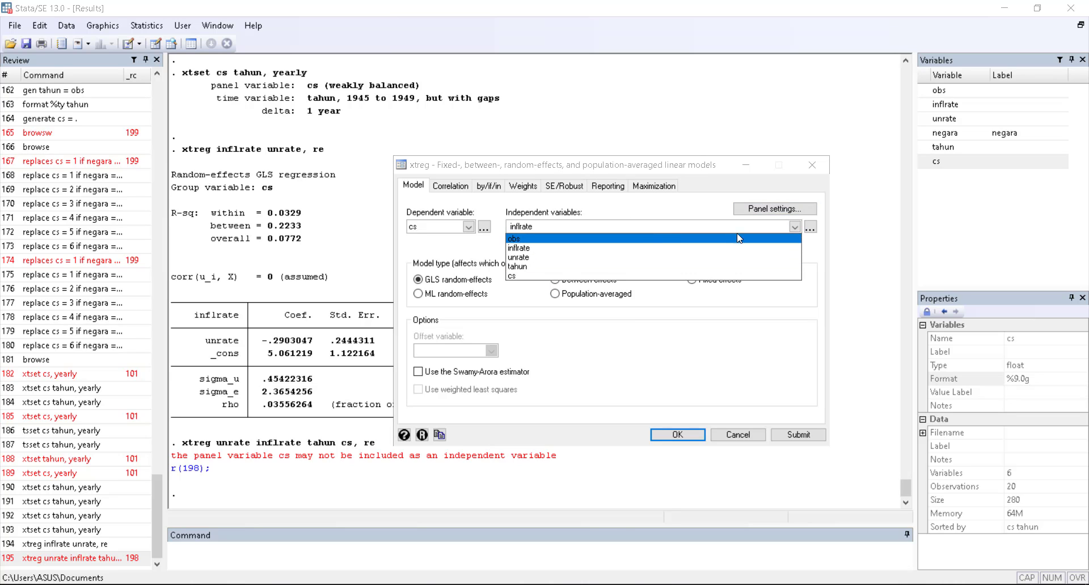
{"action": "left_click", "coordinate": [573, 258]}
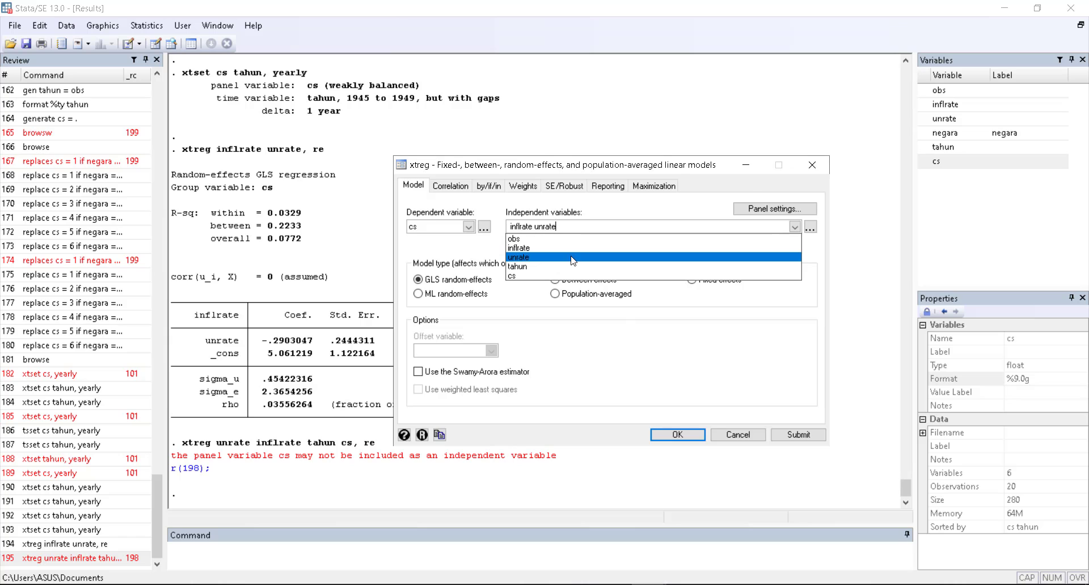
{"action": "left_click", "coordinate": [562, 267]}
{"action": "left_click", "coordinate": [793, 438]}
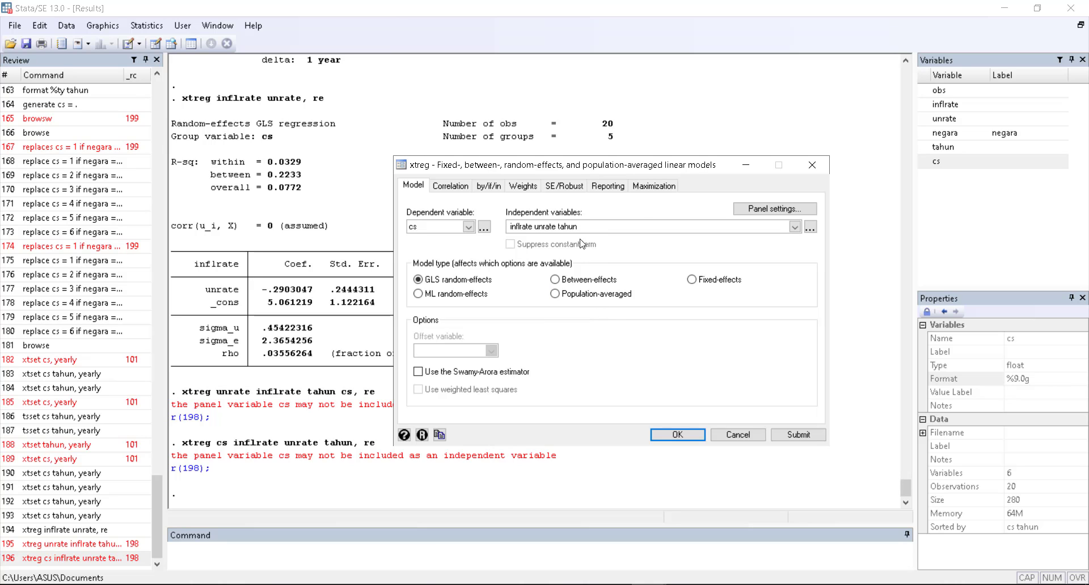
Try the regression of cs on inflrate, unrate and tahun with the fixed-effects model type
{"action": "left_click", "coordinate": [692, 279]}
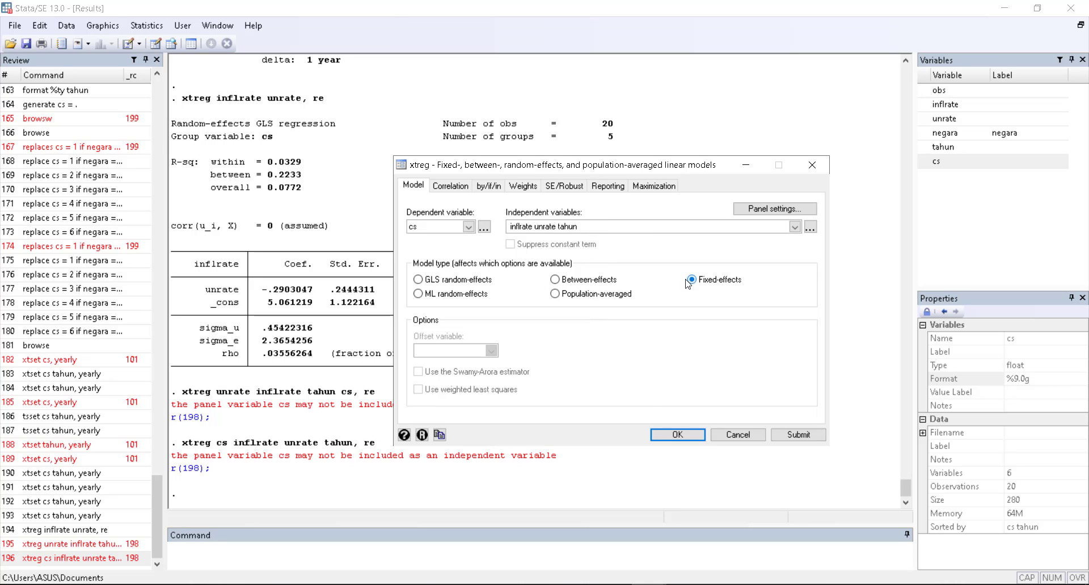
{"action": "left_click", "coordinate": [798, 435]}
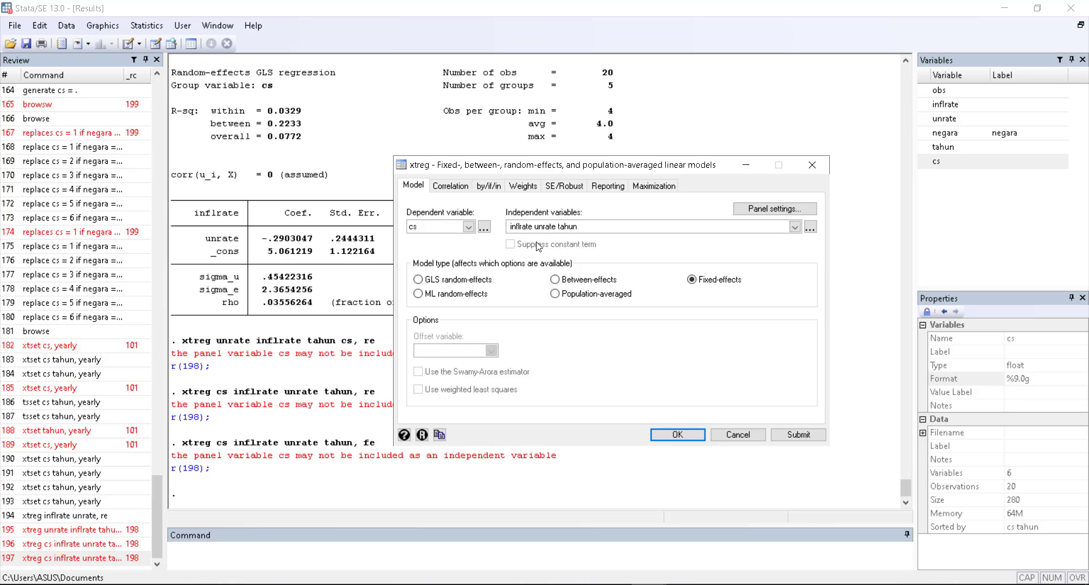
{"action": "left_click", "coordinate": [469, 226]}
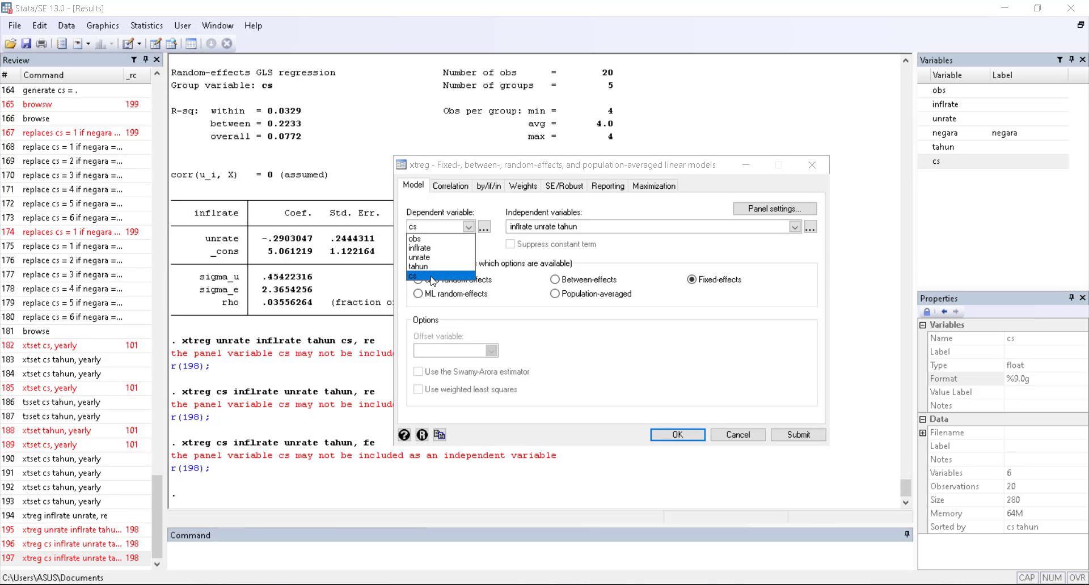
{"action": "left_click", "coordinate": [796, 227]}
{"action": "left_click", "coordinate": [795, 227]}
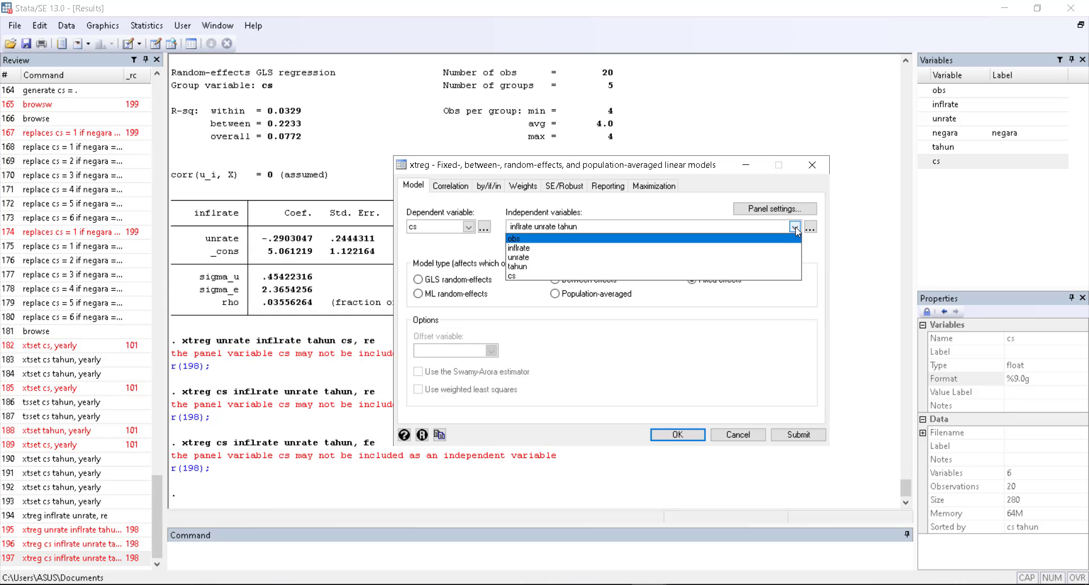
{"action": "left_click", "coordinate": [795, 227]}
{"action": "left_click", "coordinate": [795, 227]}
{"action": "left_click", "coordinate": [795, 227]}
{"action": "left_click", "coordinate": [695, 584]}
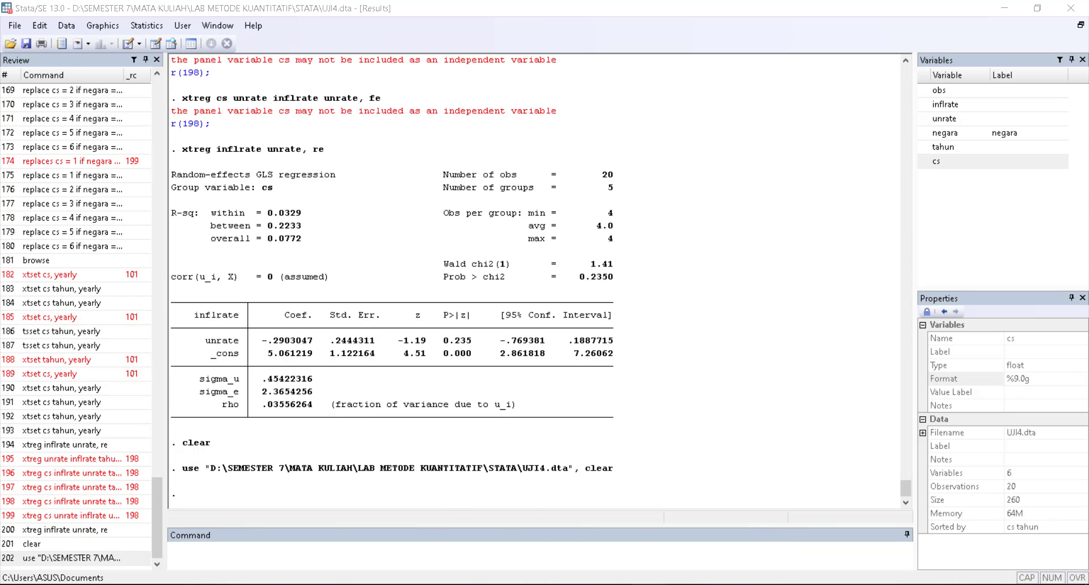
Copy the xtset cs tahun, yearly command from line 58 of UJI4.do and run it
{"action": "left_click", "coordinate": [691, 561]}
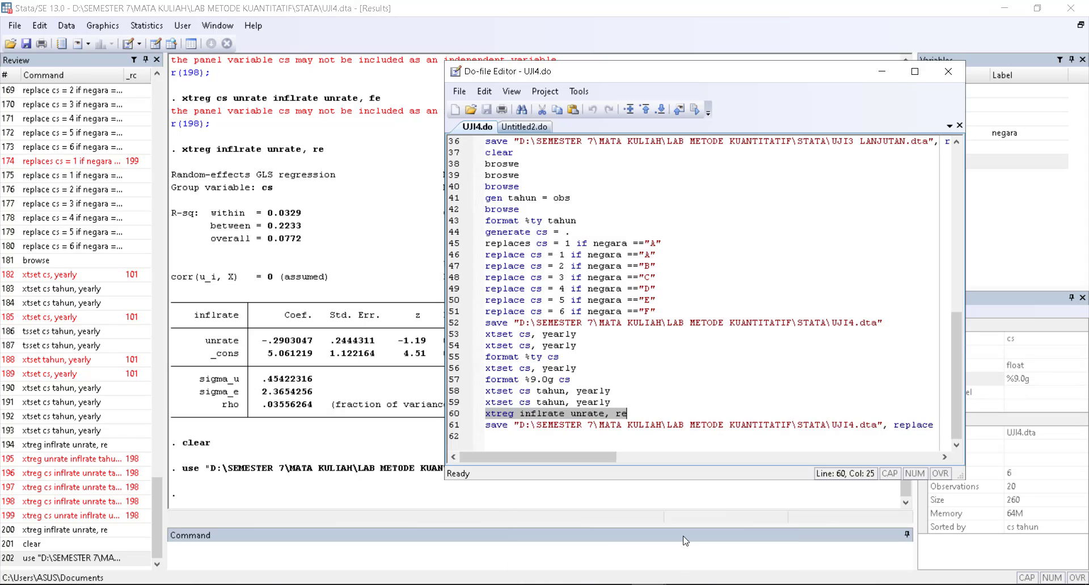
{"action": "left_click", "coordinate": [657, 582]}
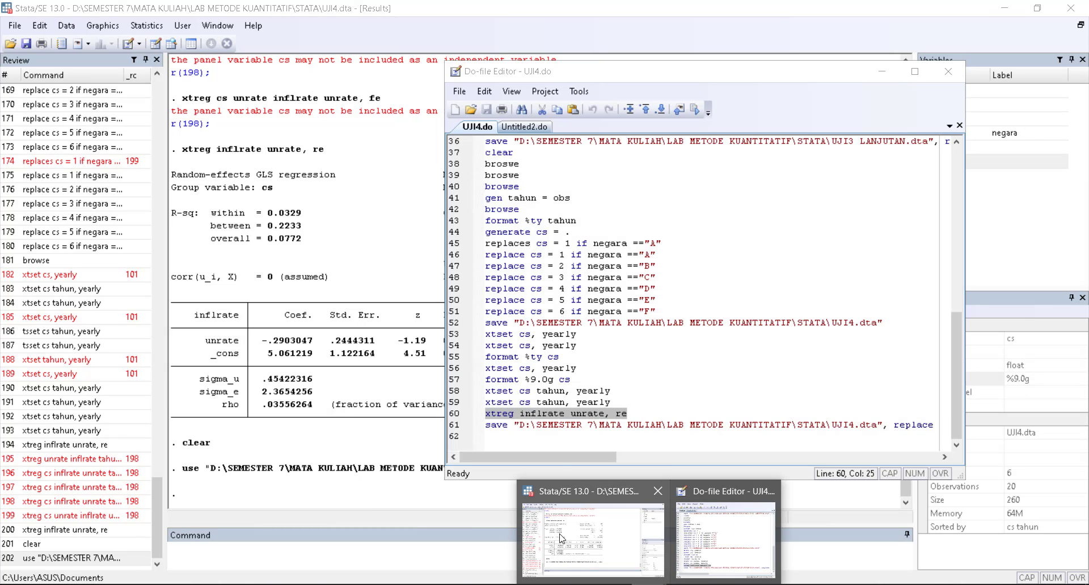
{"action": "left_click", "coordinate": [541, 401]}
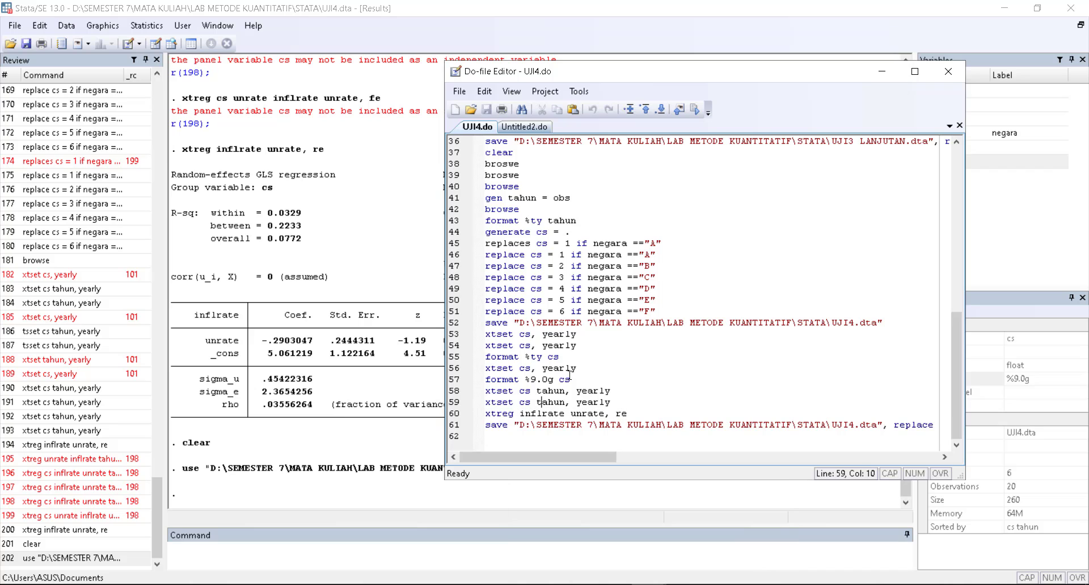
{"action": "left_click_drag", "start_coordinate": [486, 393], "coordinate": [636, 395]}
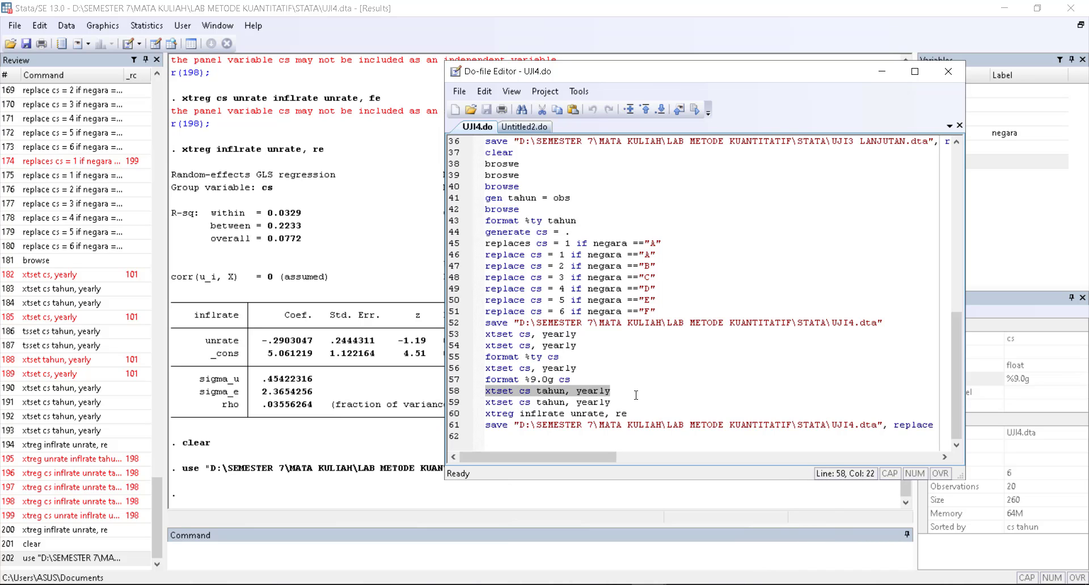
{"action": "right_click", "coordinate": [594, 391]}
{"action": "left_click", "coordinate": [615, 450]}
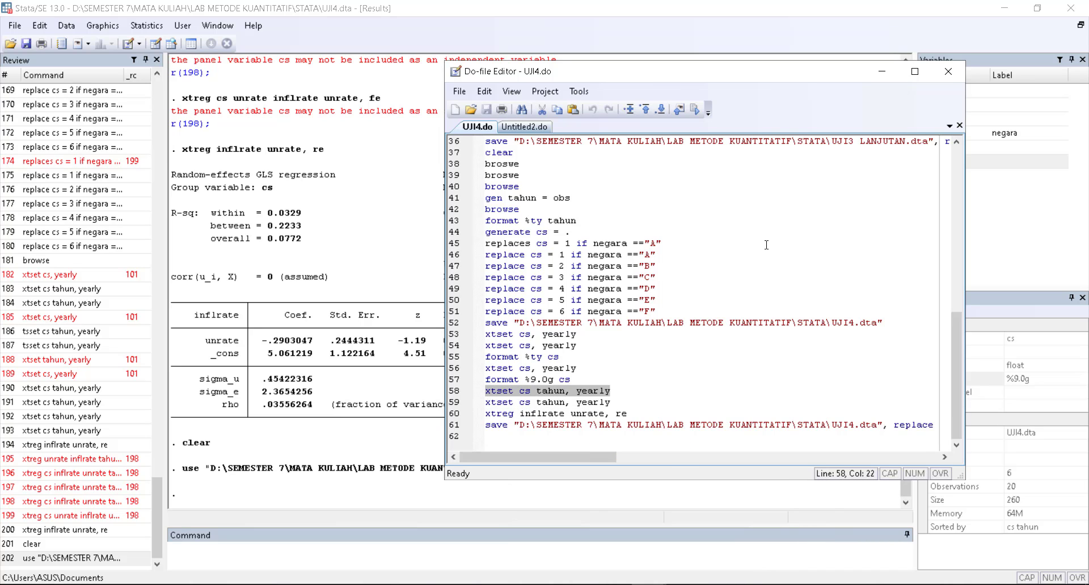
{"action": "left_click", "coordinate": [882, 73]}
{"action": "key", "text": "ctrl+v"}
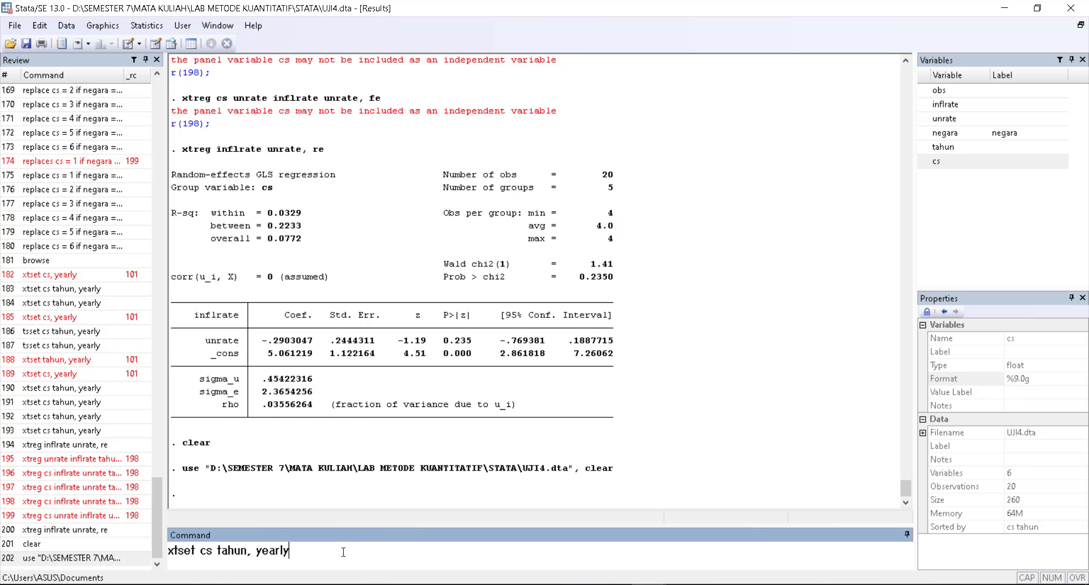
{"action": "key", "text": "Return"}
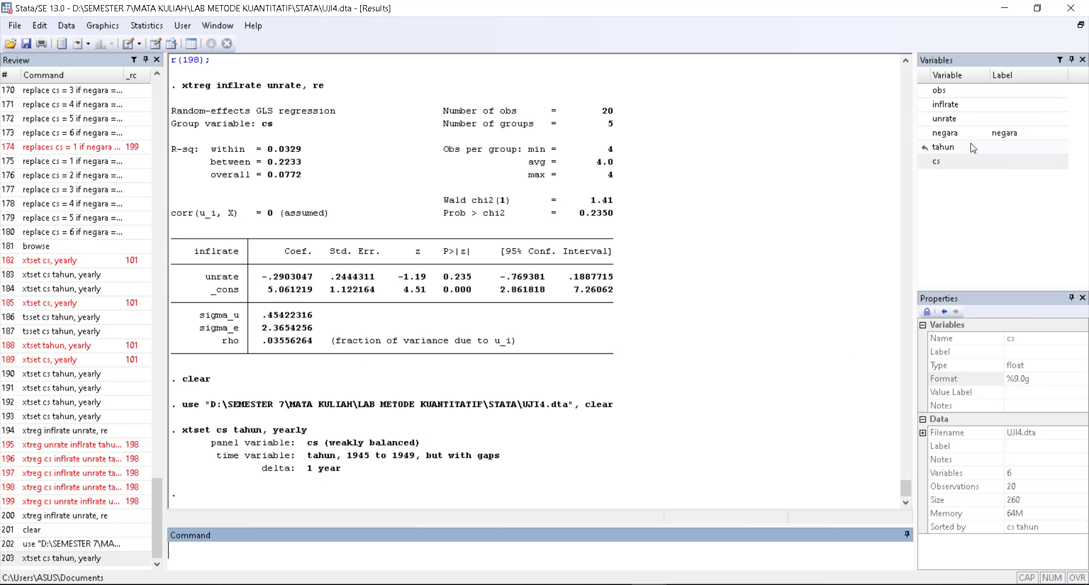
Examine the tahun and cs columns of UJI4.dta in the Data Editor and close it
{"action": "left_click", "coordinate": [963, 163]}
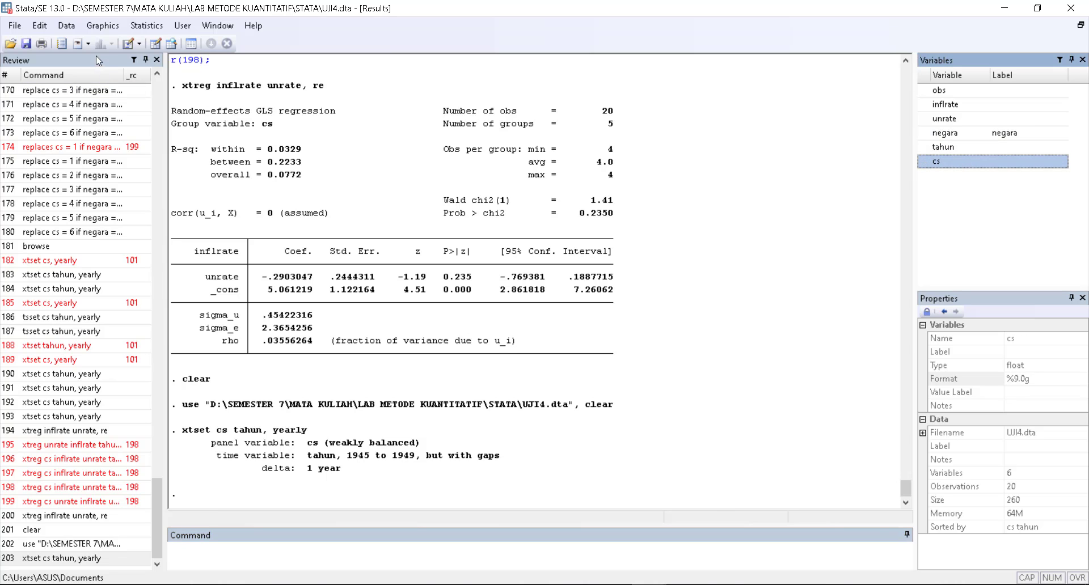
{"action": "left_click", "coordinate": [76, 28]}
{"action": "mouse_move", "coordinate": [132, 64]}
{"action": "left_click", "coordinate": [233, 63]}
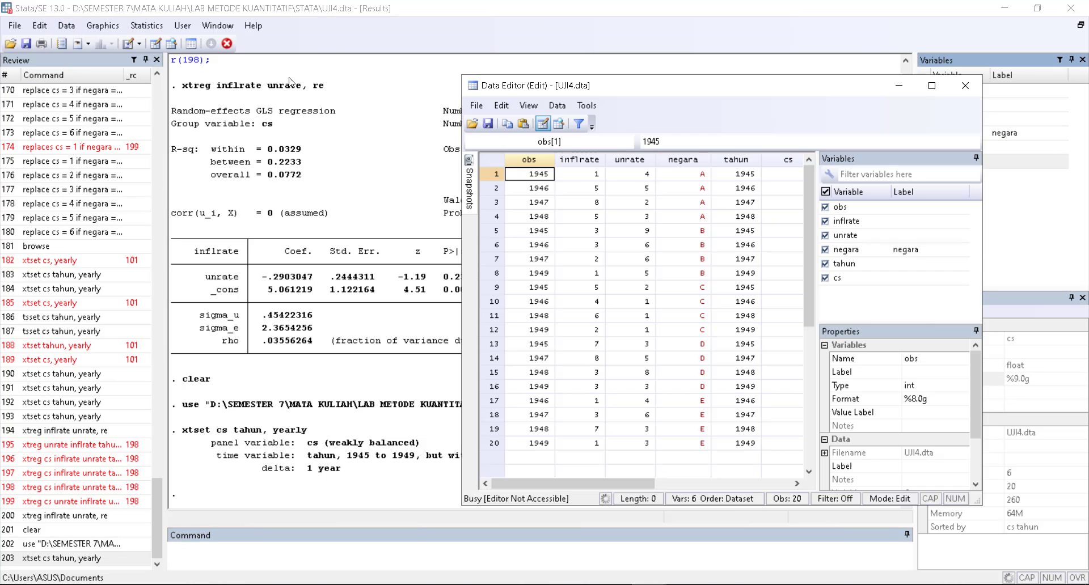
{"action": "left_click_drag", "start_coordinate": [604, 487], "coordinate": [658, 487]}
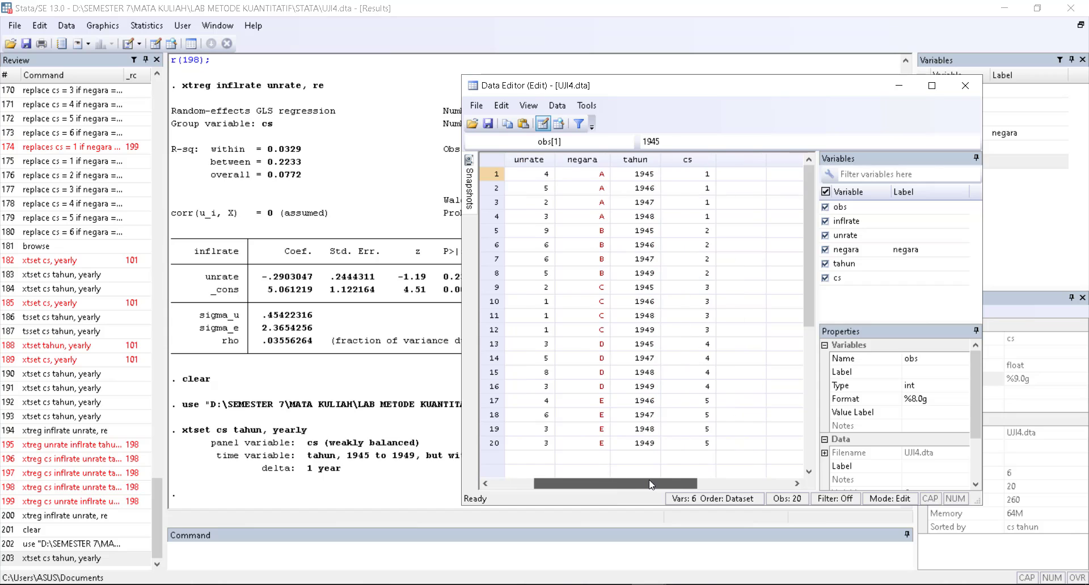
{"action": "left_click", "coordinate": [966, 84]}
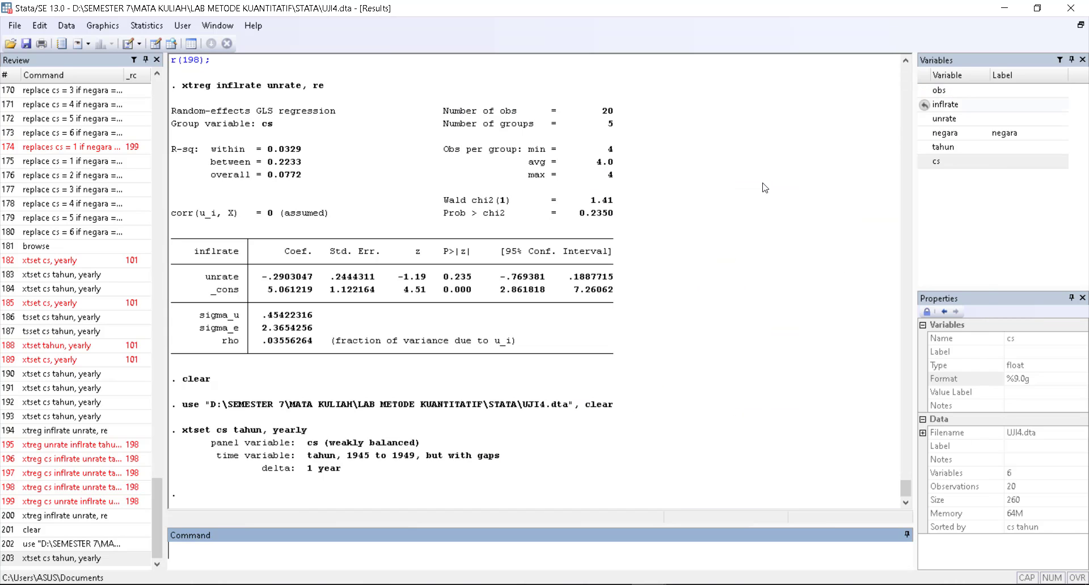
Try the fixed-effects panel regression with cs as dependent variable and unrate inflrate unrate as independent variables
{"action": "left_click", "coordinate": [102, 26]}
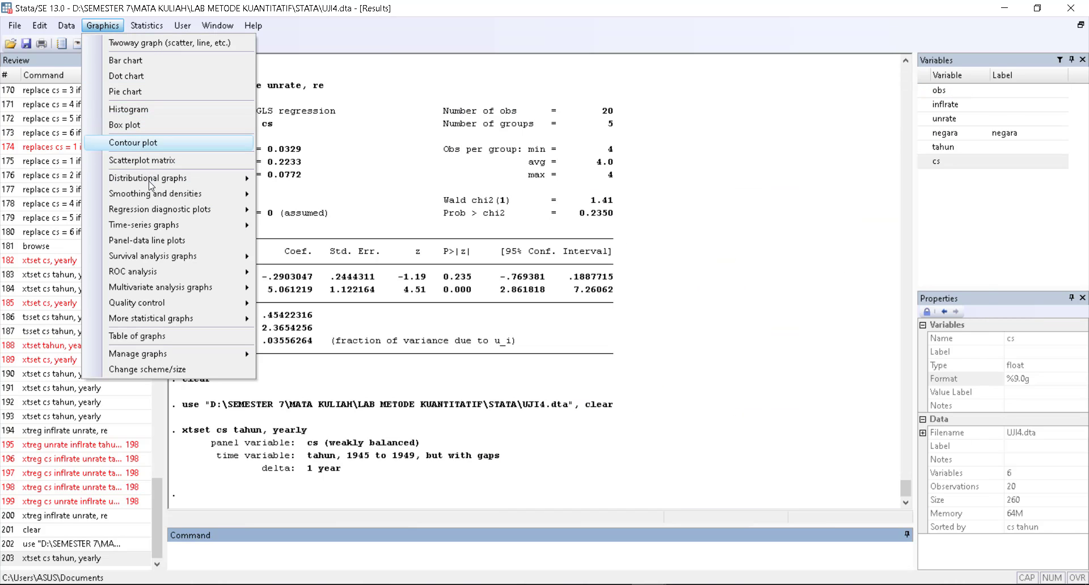
{"action": "mouse_move", "coordinate": [146, 26]}
{"action": "mouse_move", "coordinate": [253, 273]}
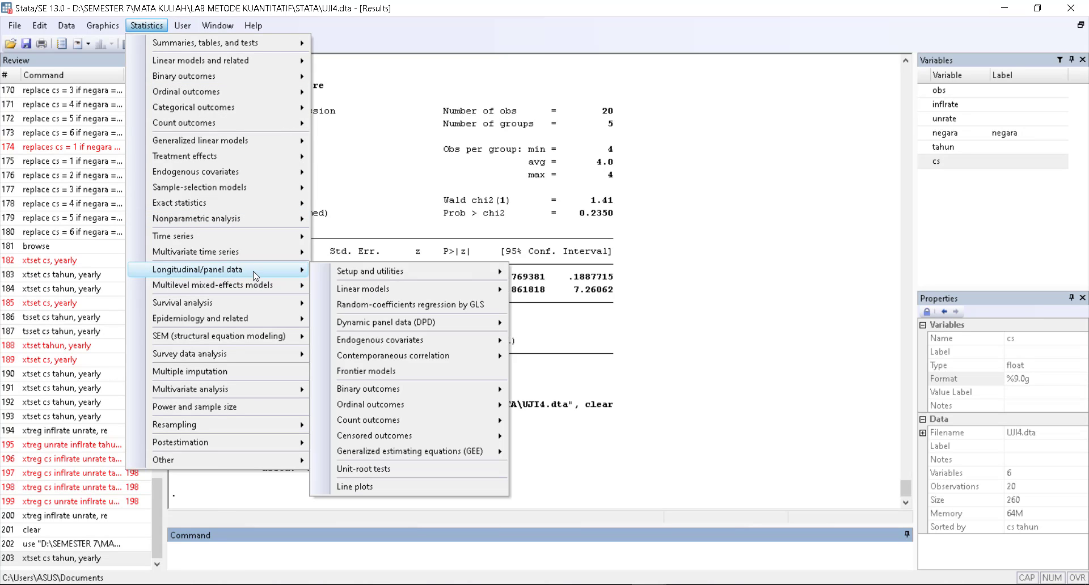
{"action": "mouse_move", "coordinate": [396, 291]}
{"action": "left_click", "coordinate": [559, 290]}
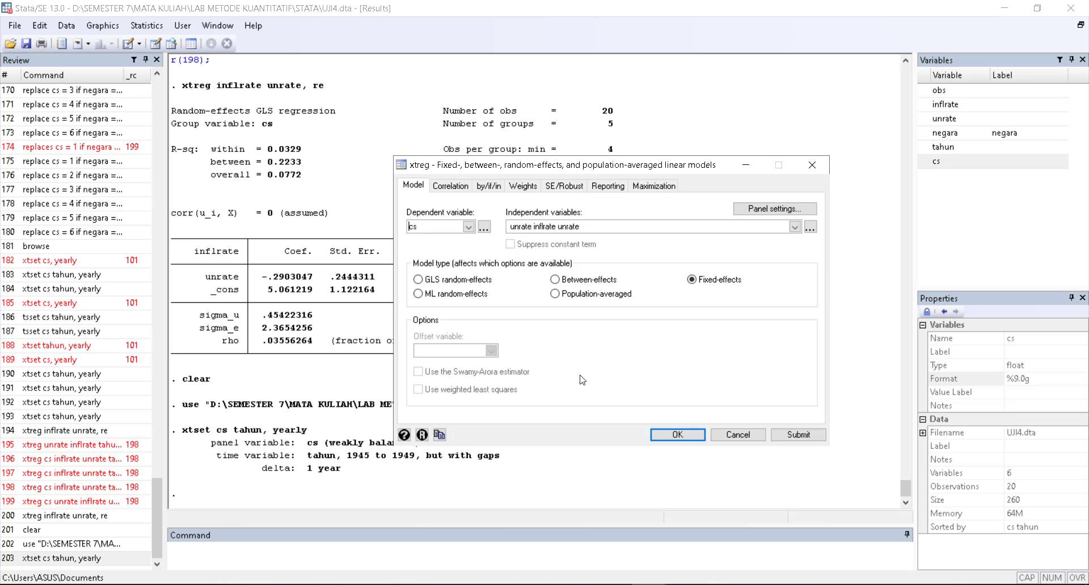
{"action": "left_click", "coordinate": [794, 228]}
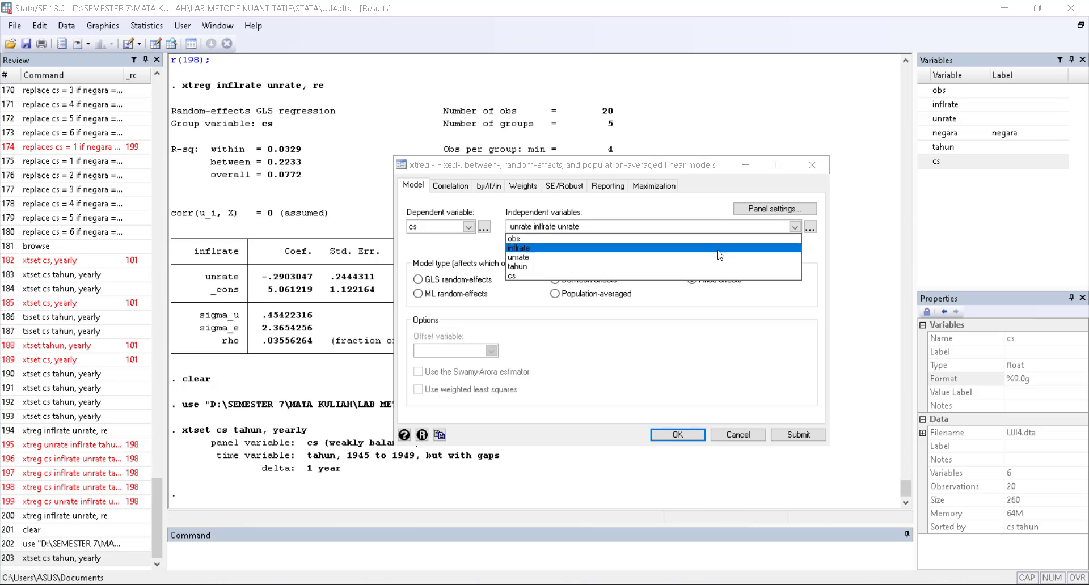
{"action": "left_click", "coordinate": [782, 435]}
{"action": "left_click", "coordinate": [786, 435]}
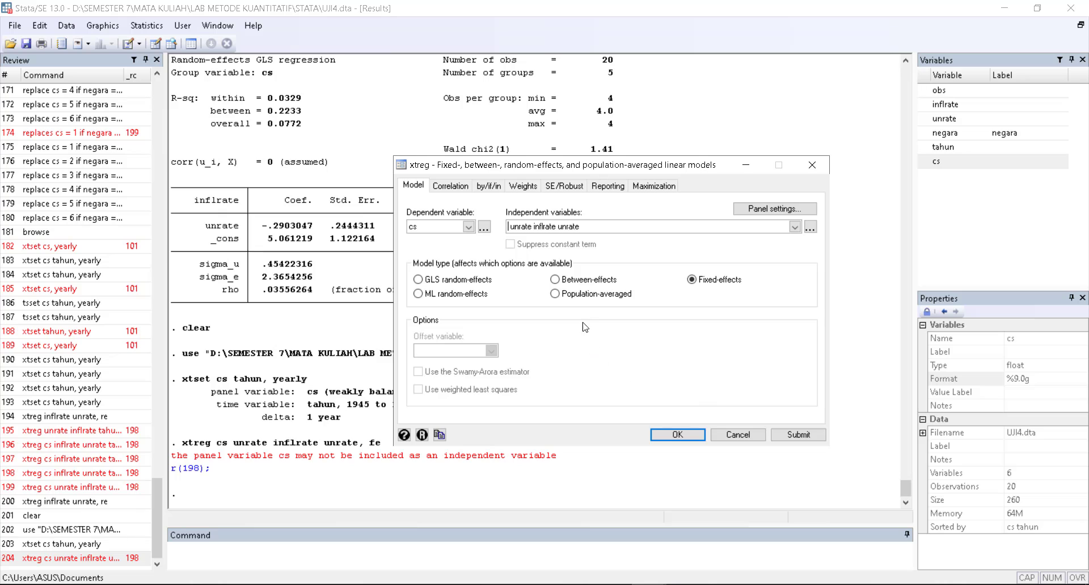
Clear the regression's independent variables and apply the panel settings with cs as panel ID and tahun as time variable
{"action": "left_click_drag", "start_coordinate": [595, 222], "coordinate": [408, 253]}
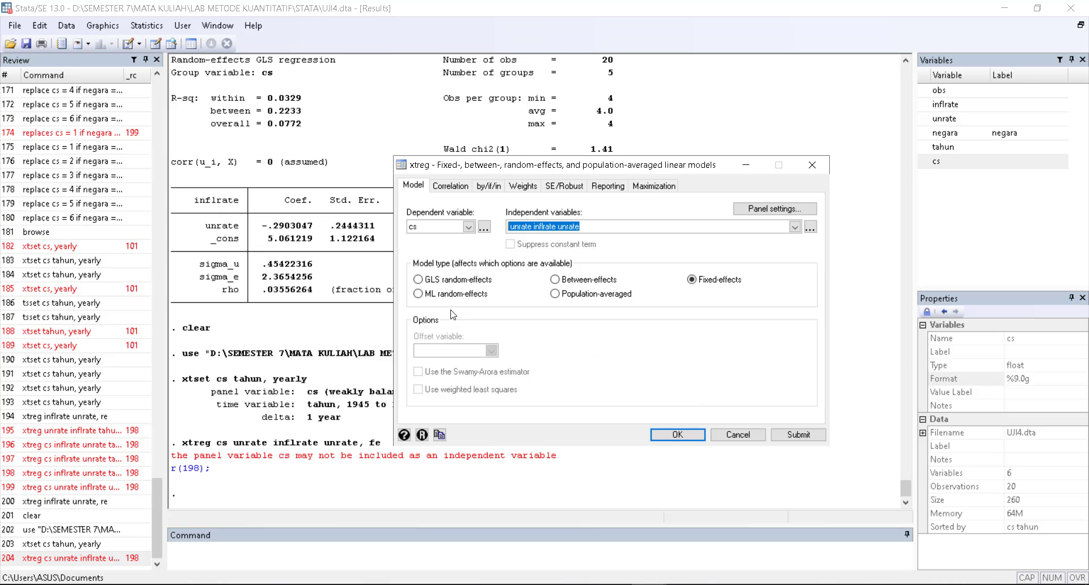
{"action": "key", "text": "BackSpace"}
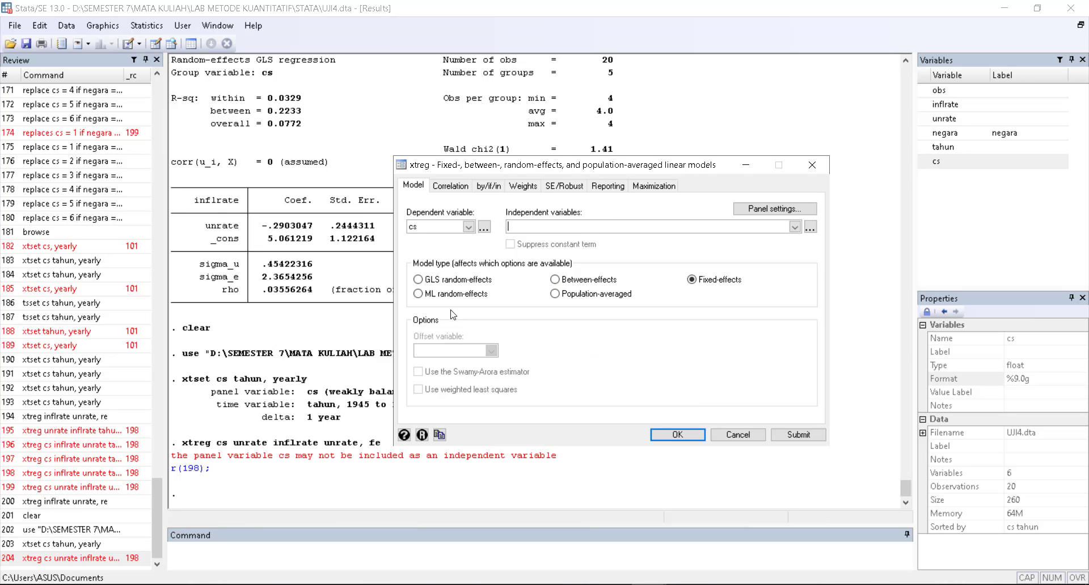
{"action": "left_click", "coordinate": [468, 226]}
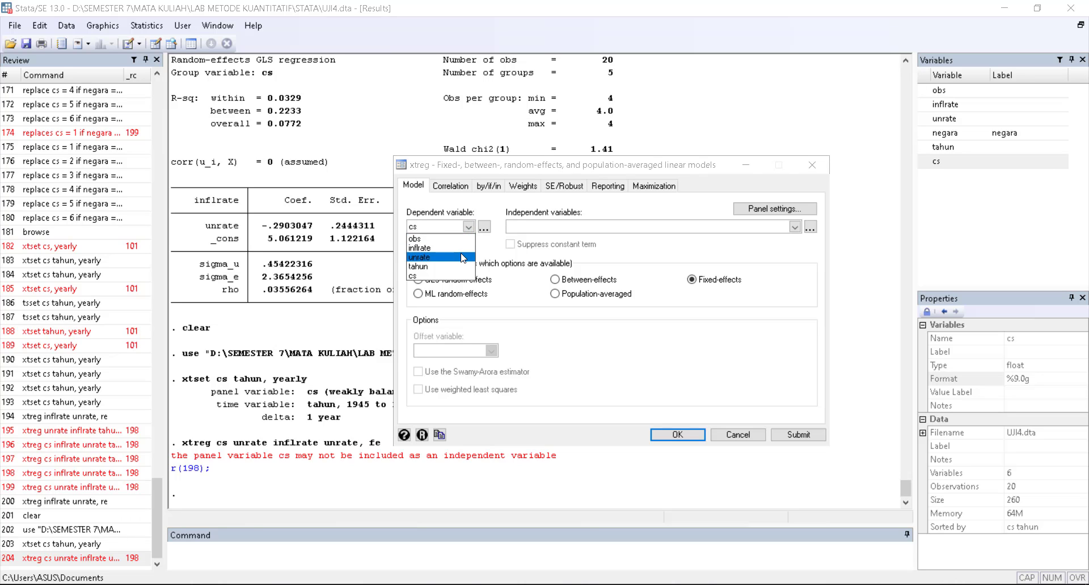
{"action": "left_click", "coordinate": [430, 275]}
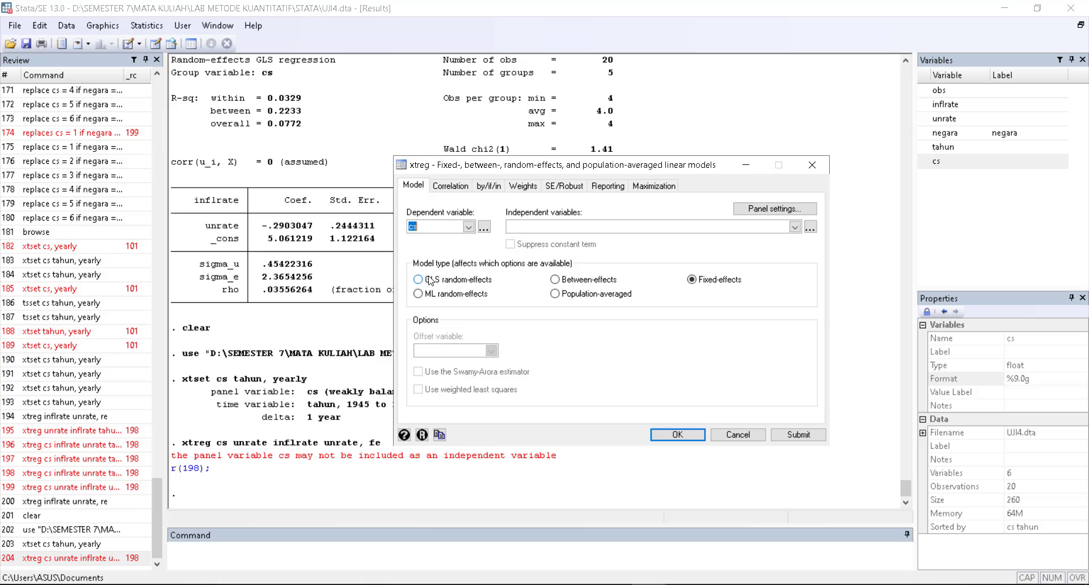
{"action": "left_click", "coordinate": [781, 210]}
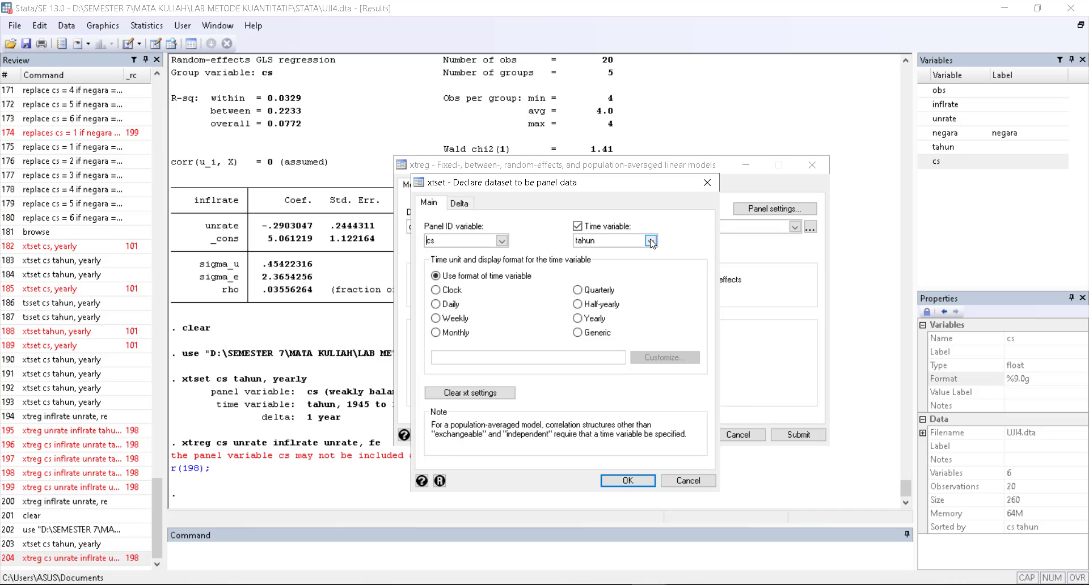
{"action": "left_click", "coordinate": [626, 481]}
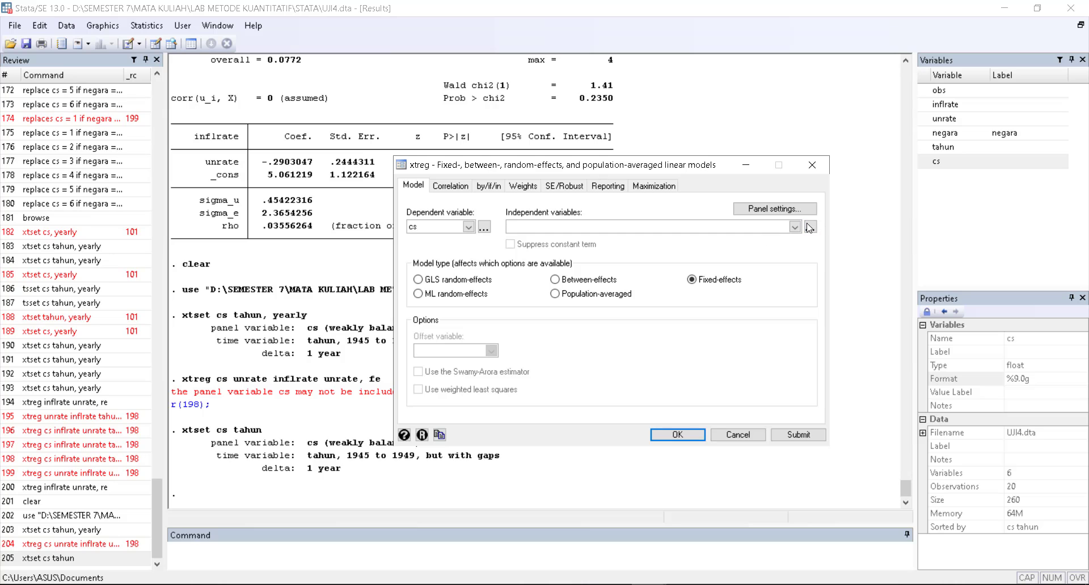
{"action": "left_click", "coordinate": [685, 584]}
{"action": "left_click", "coordinate": [1033, 553]}
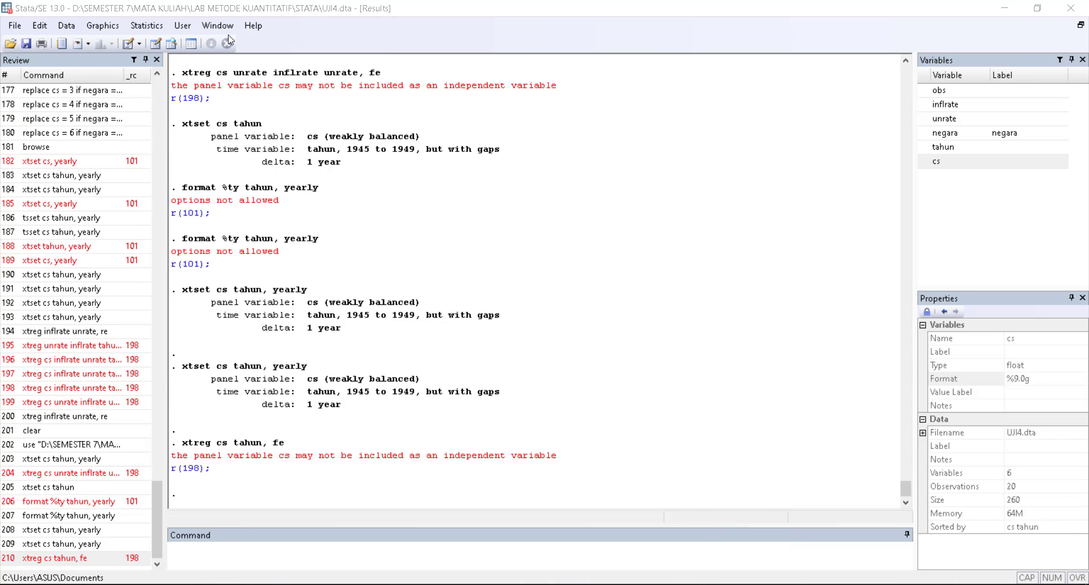
Run a fixed-effects panel linear regression with inflrate as dependent variable and unrate and tahun as independent variables
{"action": "left_click", "coordinate": [147, 25]}
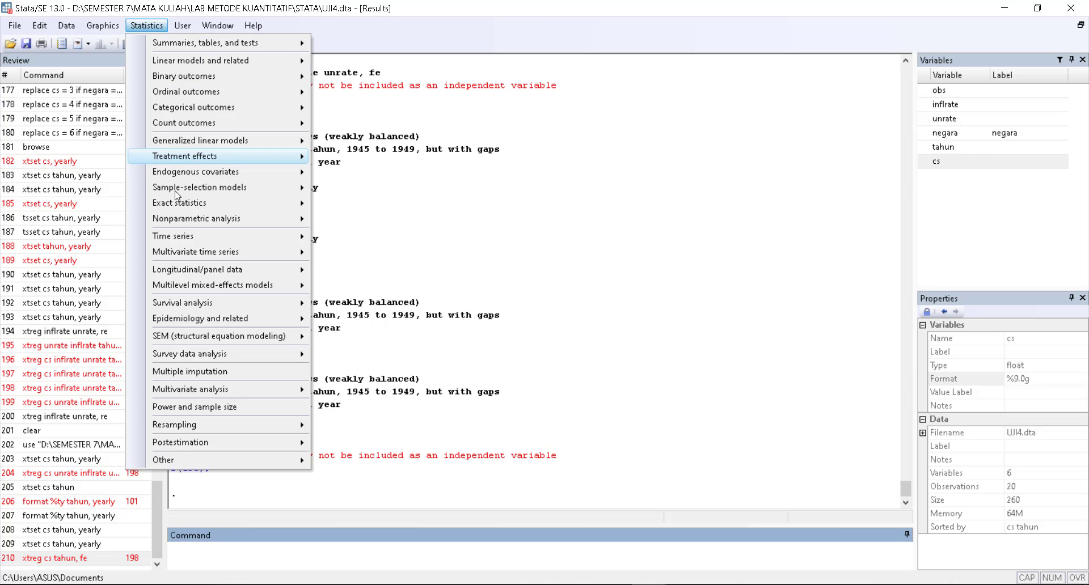
{"action": "mouse_move", "coordinate": [238, 270]}
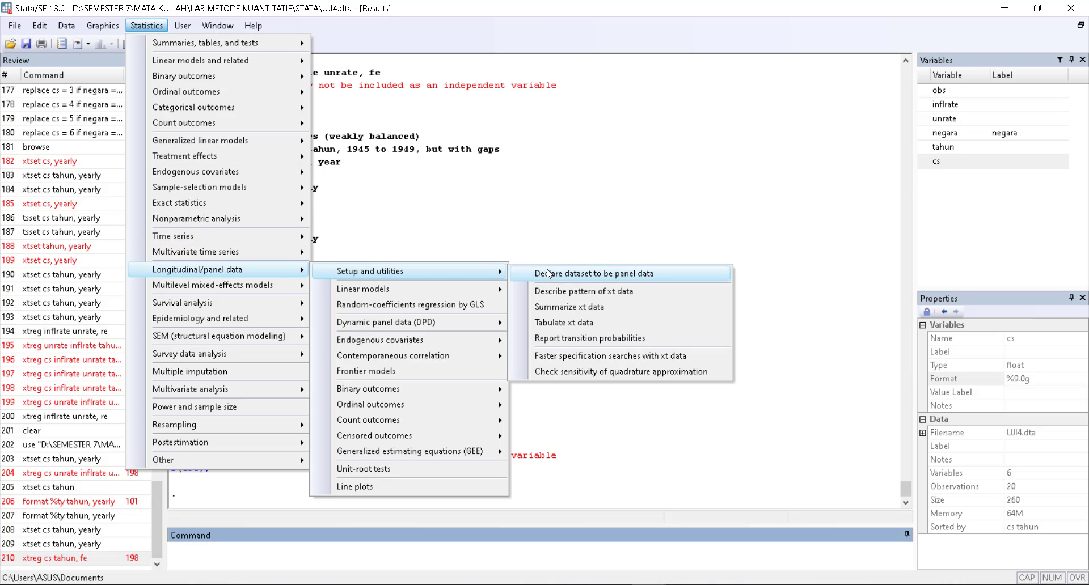
{"action": "mouse_move", "coordinate": [489, 289]}
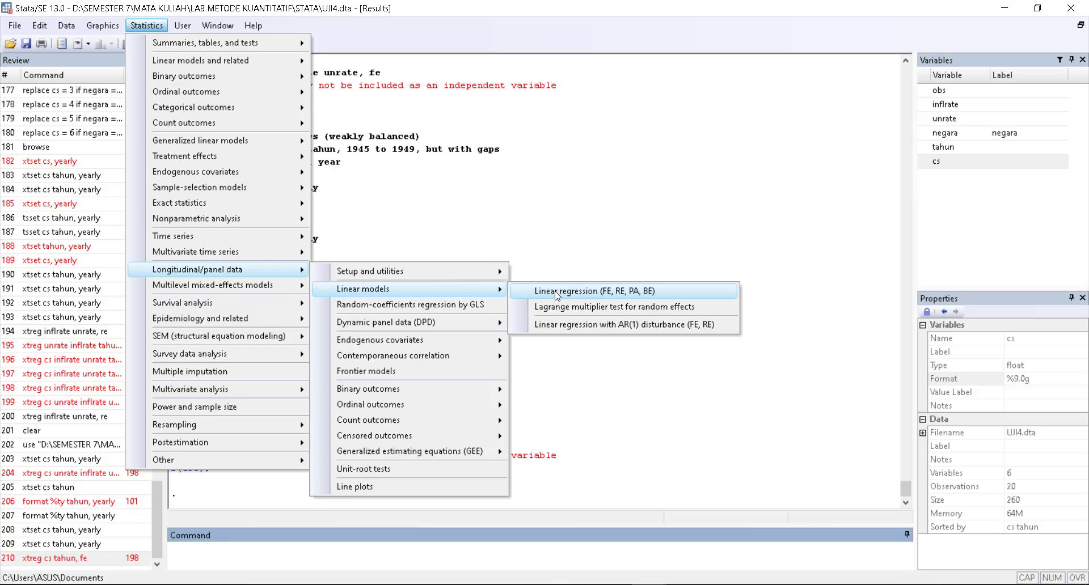
{"action": "left_click", "coordinate": [575, 291]}
{"action": "left_click", "coordinate": [468, 228]}
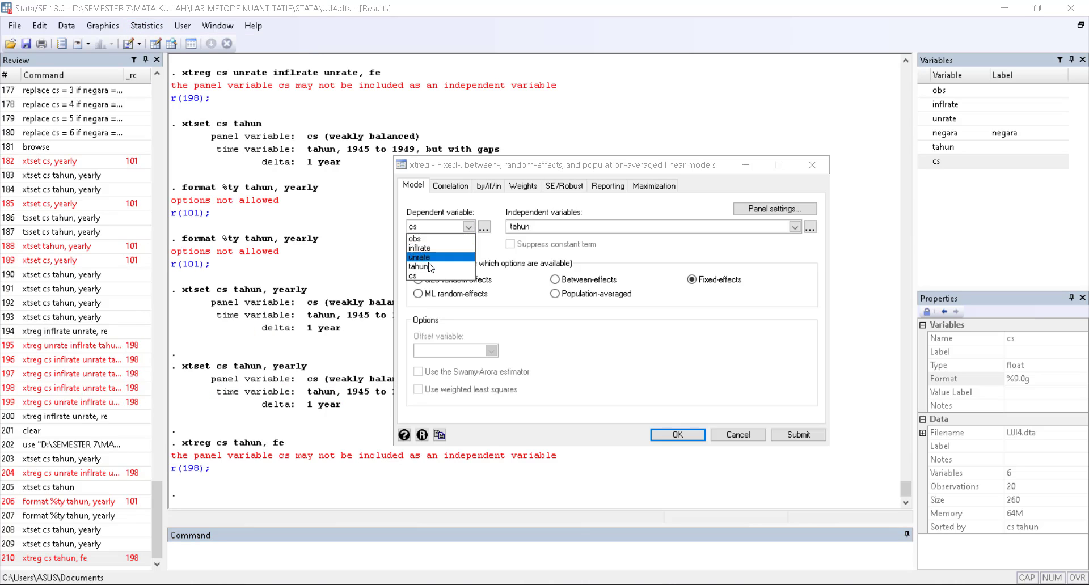
{"action": "left_click", "coordinate": [437, 249]}
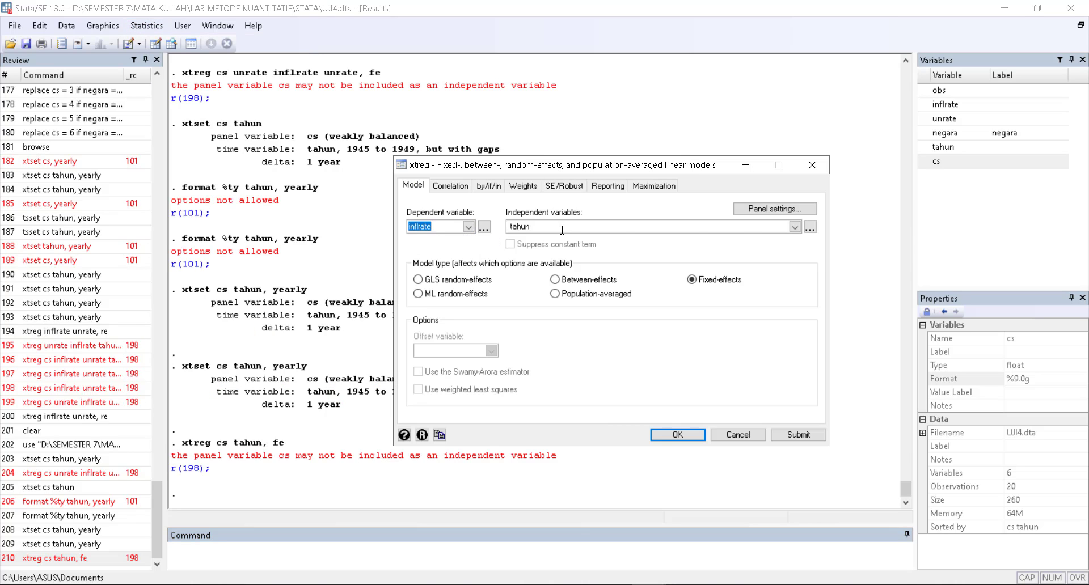
{"action": "left_click", "coordinate": [795, 226]}
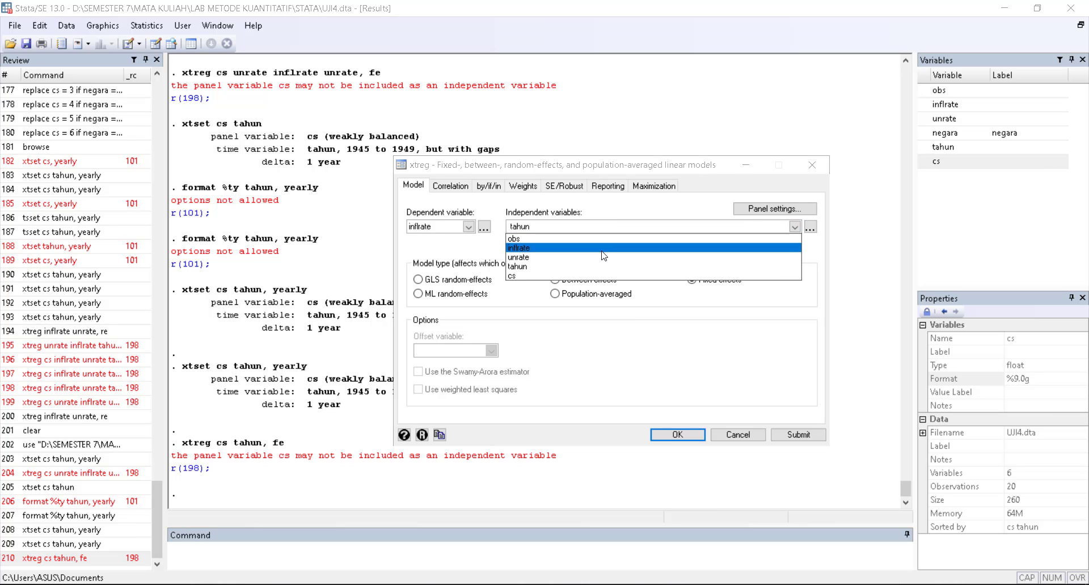
{"action": "left_click", "coordinate": [586, 260]}
{"action": "left_click", "coordinate": [587, 266]}
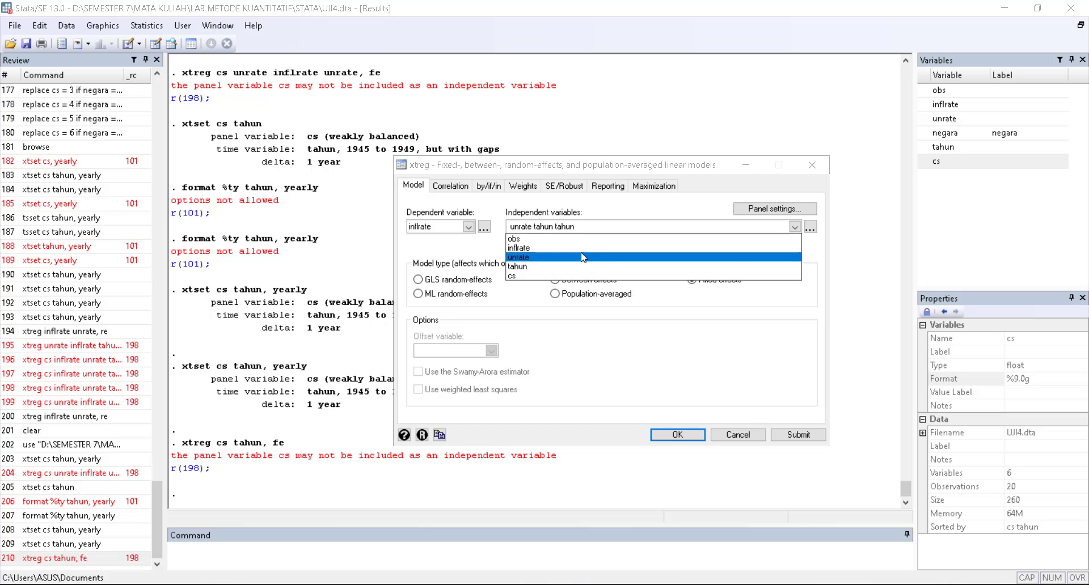
{"action": "left_click", "coordinate": [585, 230]}
{"action": "left_click_drag", "start_coordinate": [574, 227], "coordinate": [556, 229]}
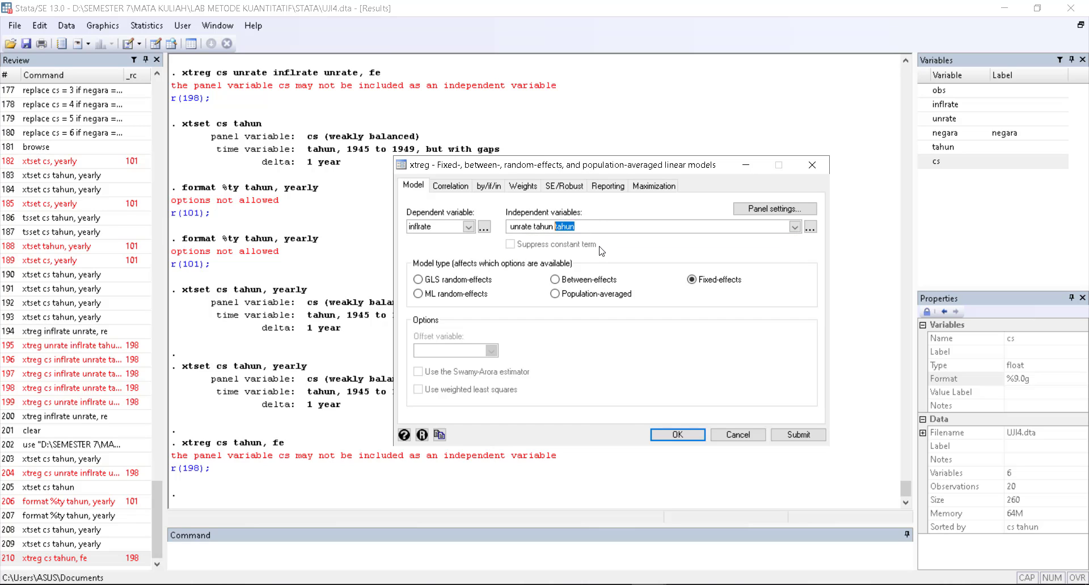
{"action": "key", "text": "BackSpace"}
{"action": "left_click", "coordinate": [798, 431]}
{"action": "left_click", "coordinate": [678, 435]}
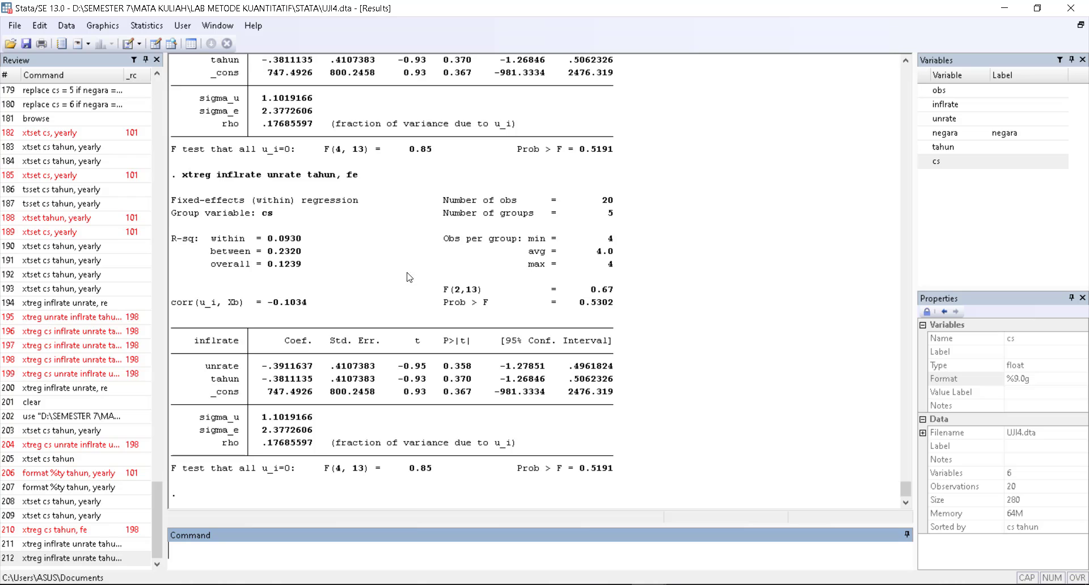
{"action": "left_click", "coordinate": [684, 584]}
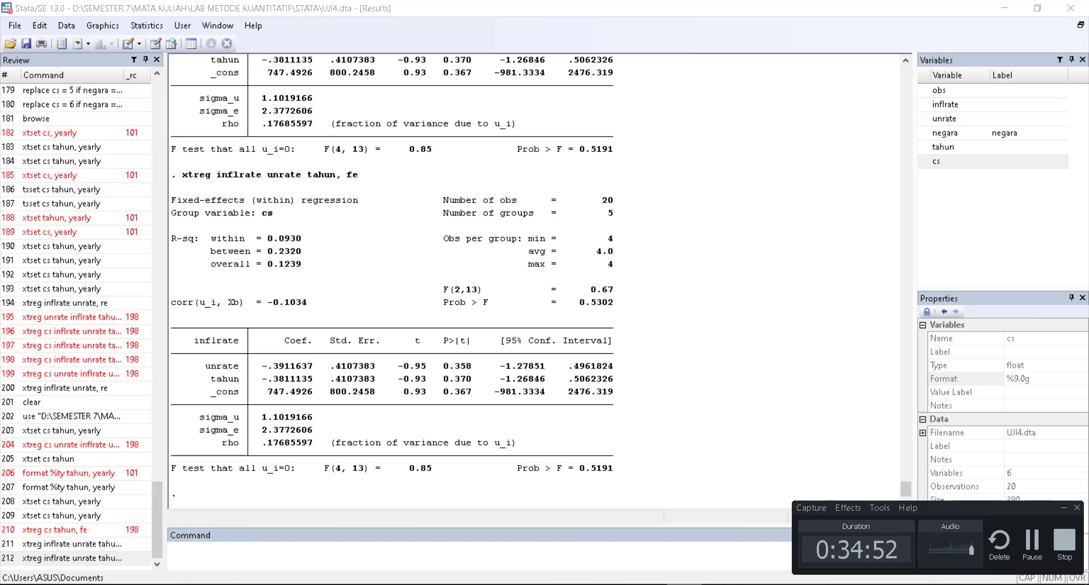
{"action": "left_click", "coordinate": [684, 584]}
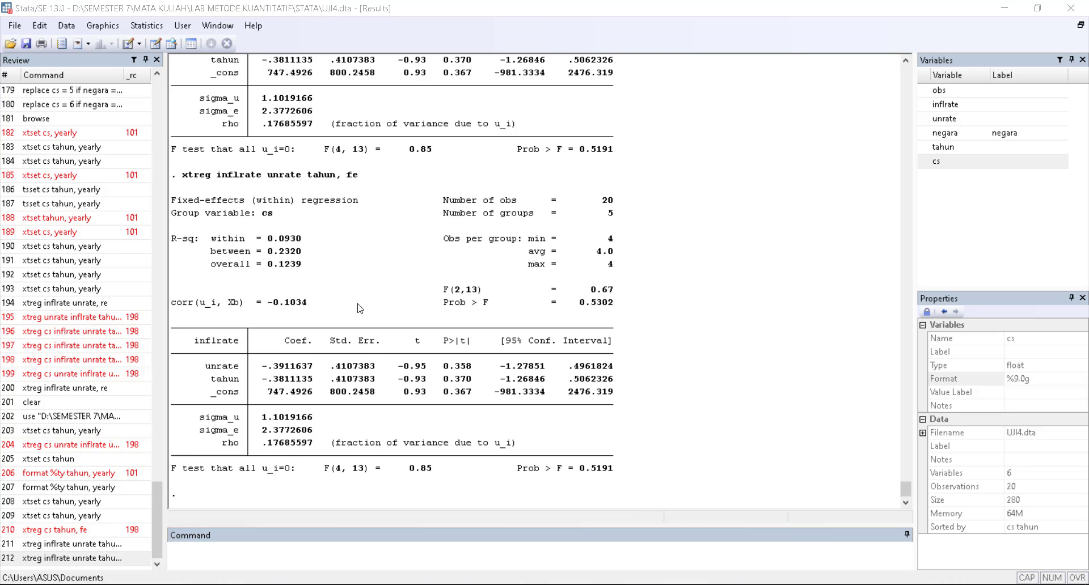
Declare the dataset as yearly panel data again, with cs as panel ID variable and tahun as time variable
{"action": "left_click", "coordinate": [417, 551]}
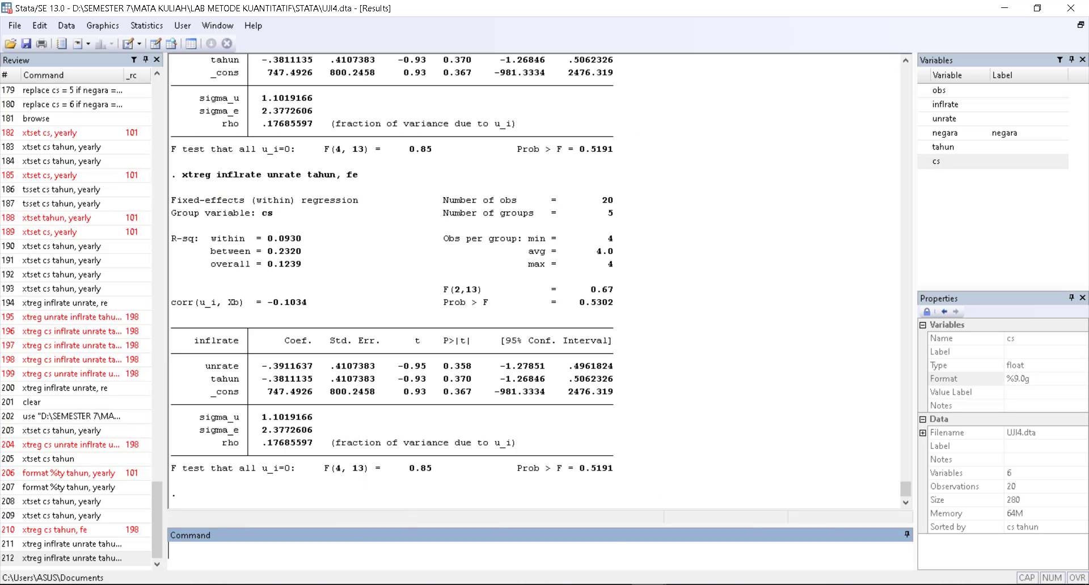
{"action": "left_click", "coordinate": [148, 26]}
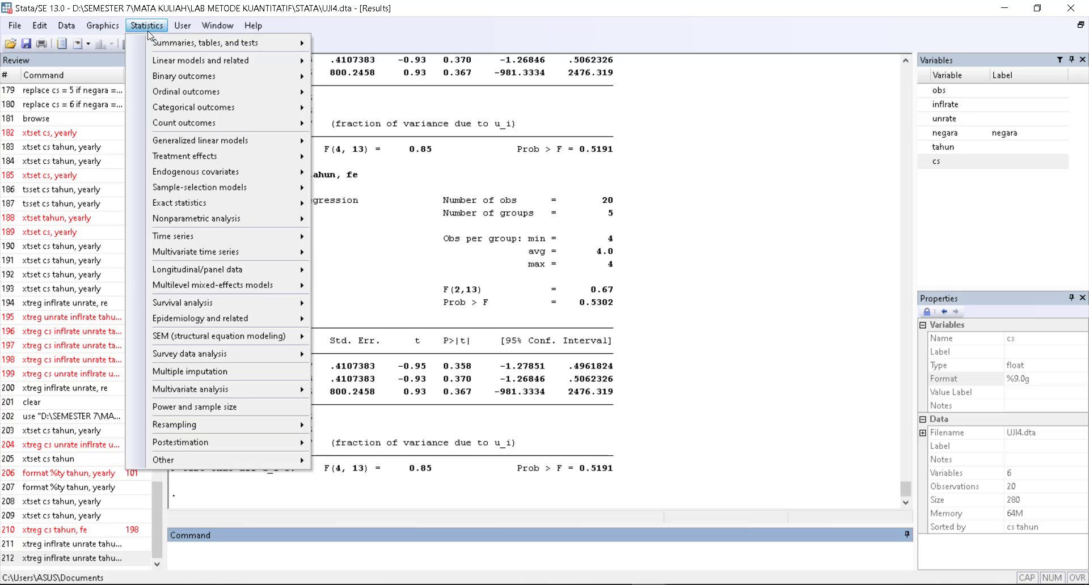
{"action": "mouse_move", "coordinate": [121, 31]}
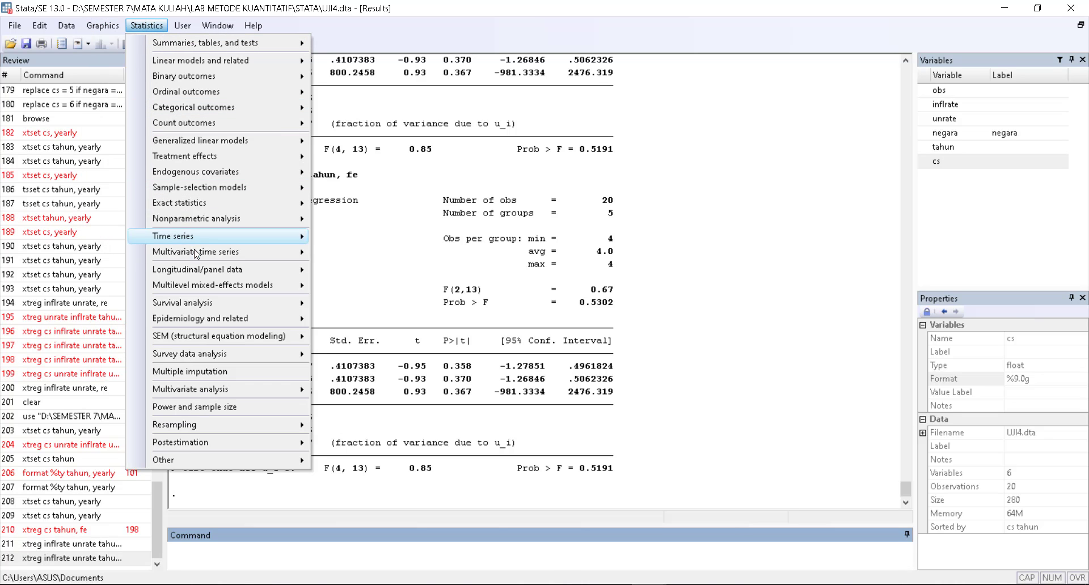
{"action": "mouse_move", "coordinate": [215, 272]}
{"action": "mouse_move", "coordinate": [361, 271]}
{"action": "left_click", "coordinate": [590, 273]}
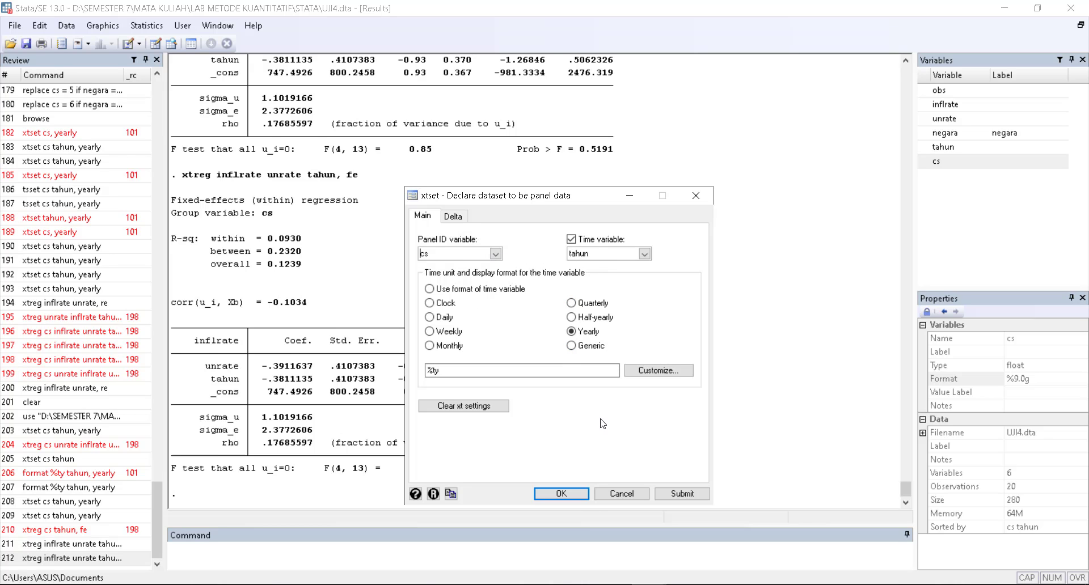
{"action": "left_click", "coordinate": [536, 495]}
{"action": "left_click", "coordinate": [561, 492]}
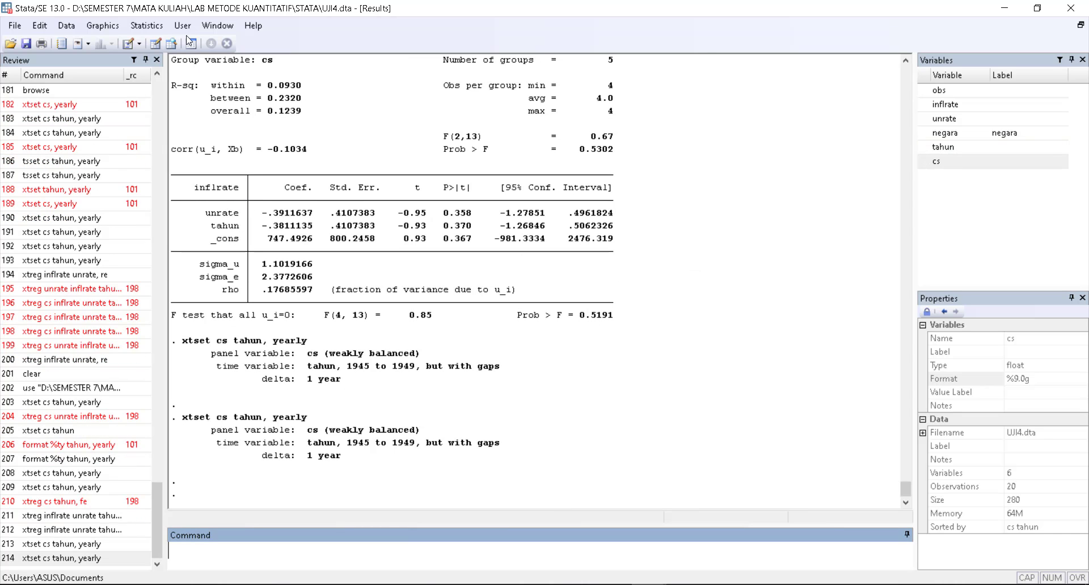
{"action": "left_click", "coordinate": [155, 25]}
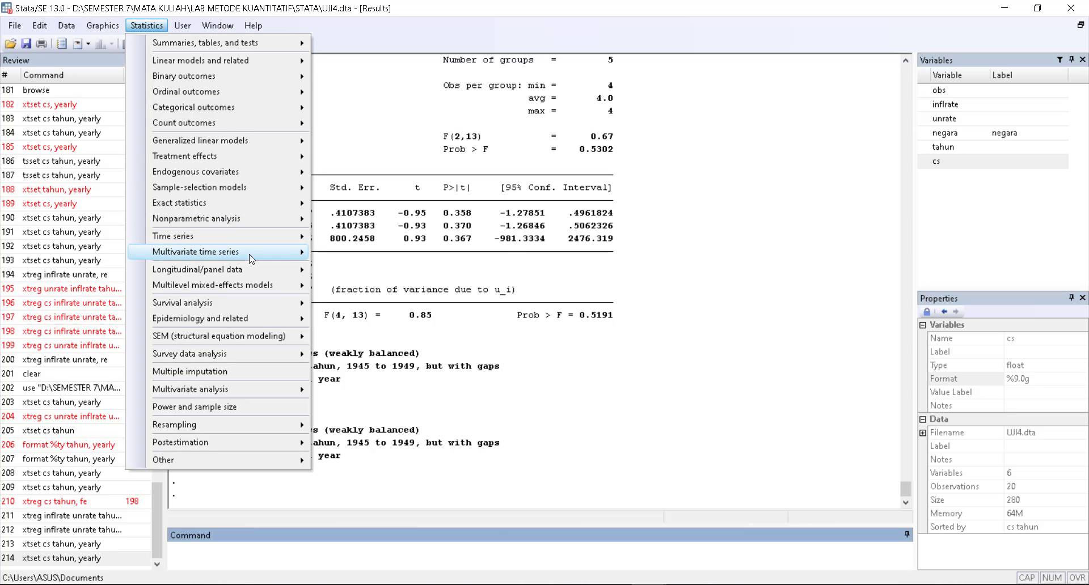
{"action": "mouse_move", "coordinate": [282, 272]}
{"action": "mouse_move", "coordinate": [383, 295]}
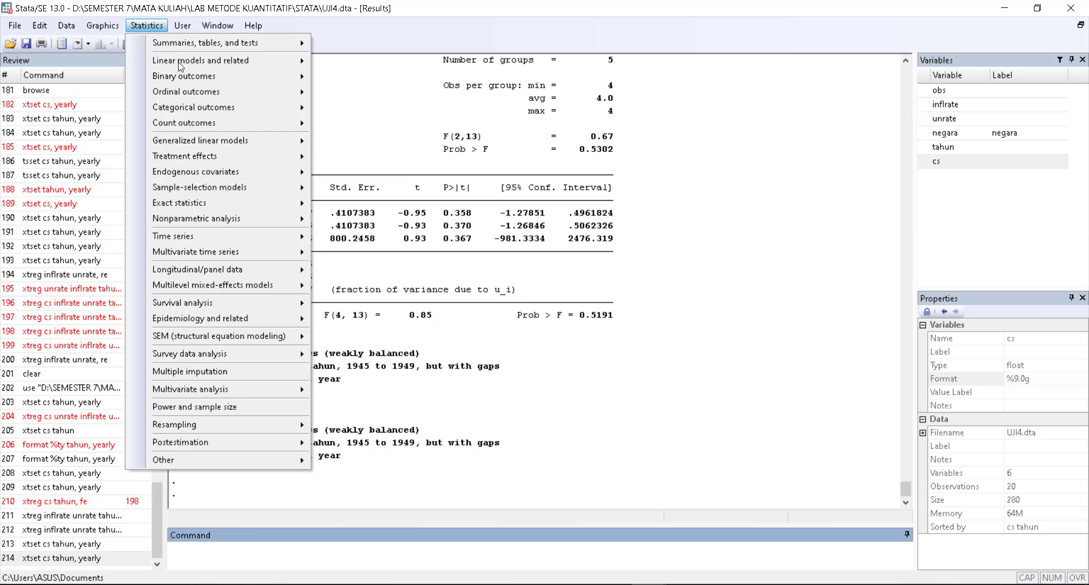
{"action": "mouse_move", "coordinate": [232, 64]}
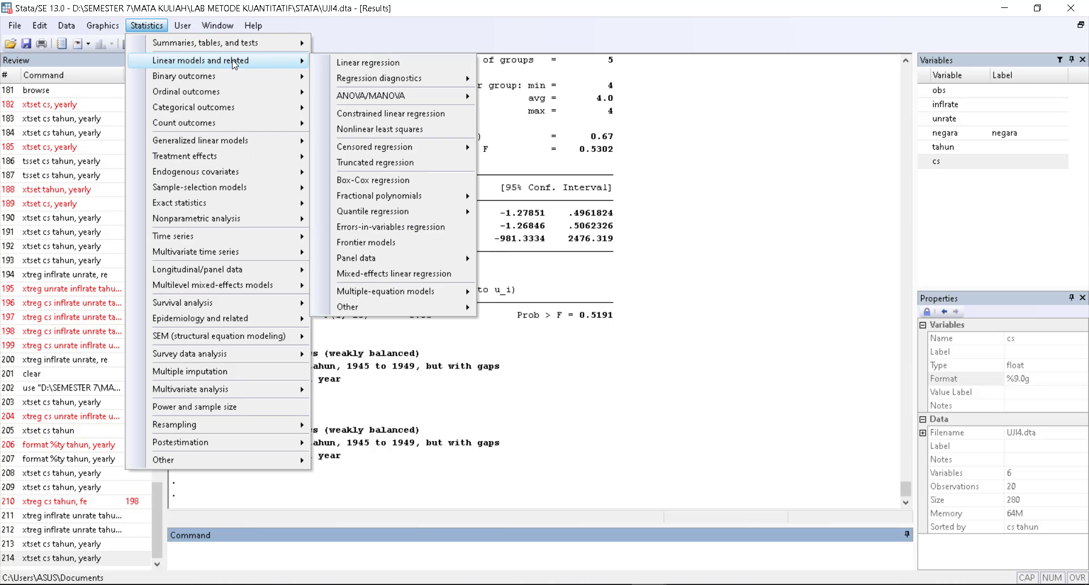
{"action": "left_click", "coordinate": [397, 63]}
{"action": "left_click", "coordinate": [661, 433]}
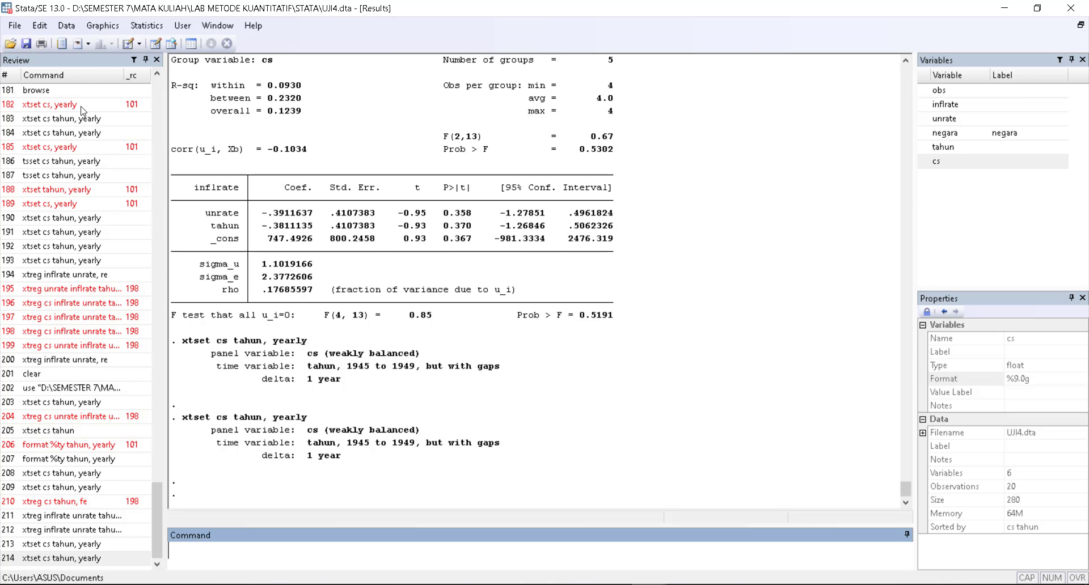
Try to compute the Durbin-Watson d statistic (dwatson) from the regression postestimation tests
{"action": "left_click", "coordinate": [104, 27]}
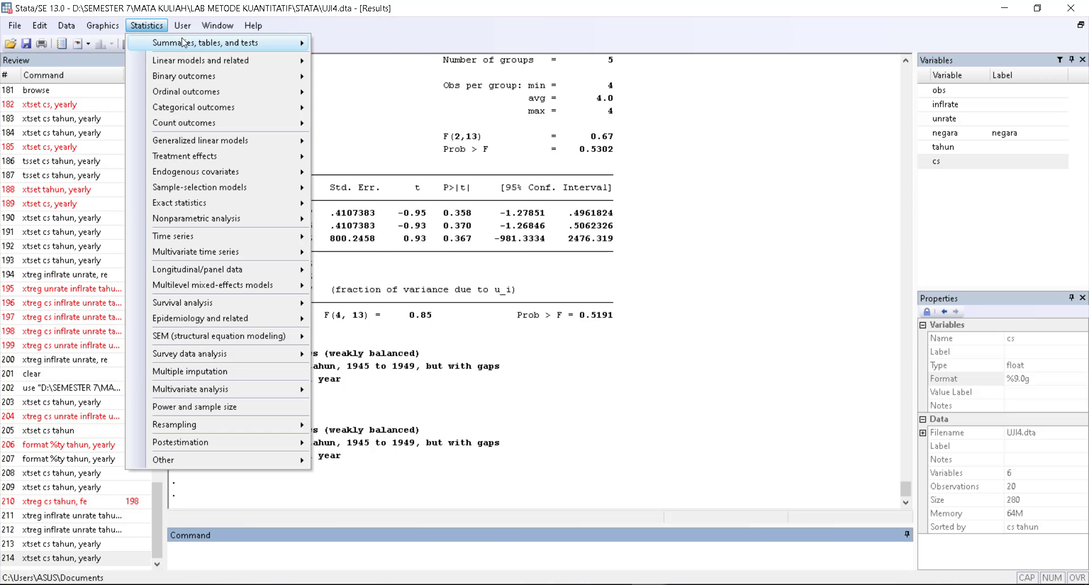
{"action": "mouse_move", "coordinate": [226, 60]}
{"action": "mouse_move", "coordinate": [374, 79]}
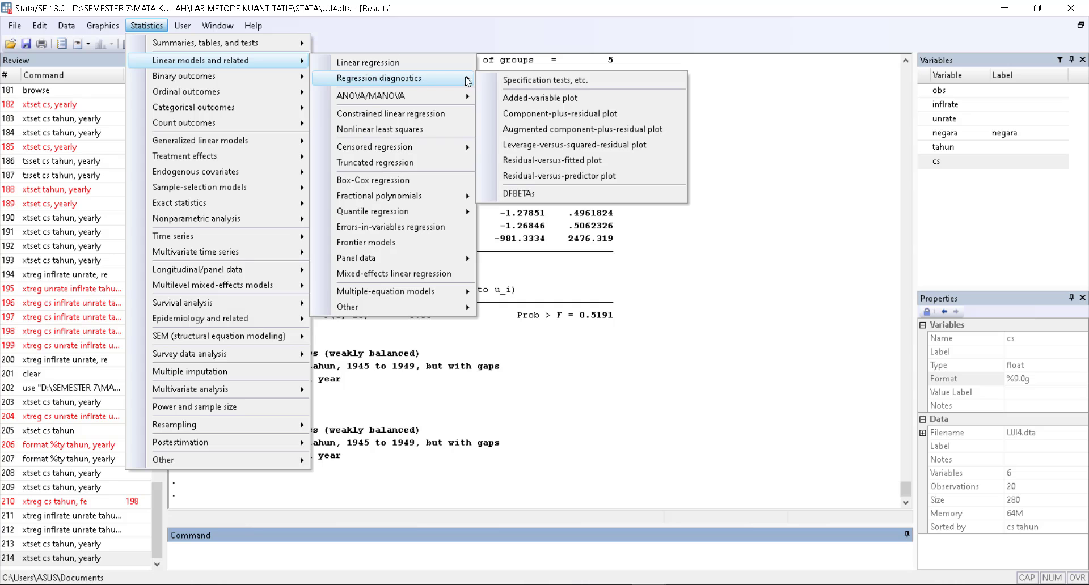
{"action": "left_click", "coordinate": [513, 80]}
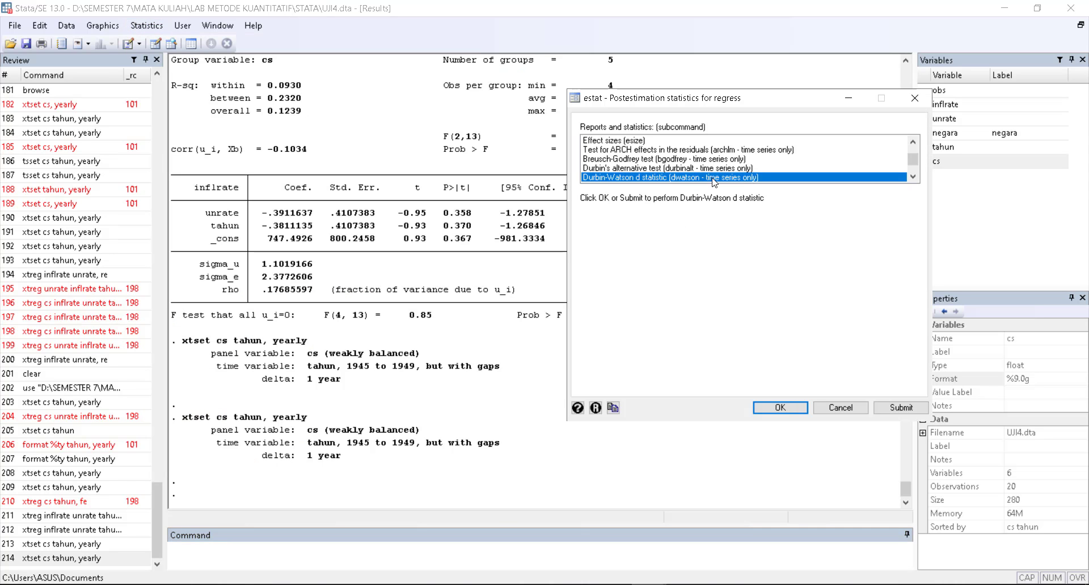
{"action": "left_click", "coordinate": [780, 407]}
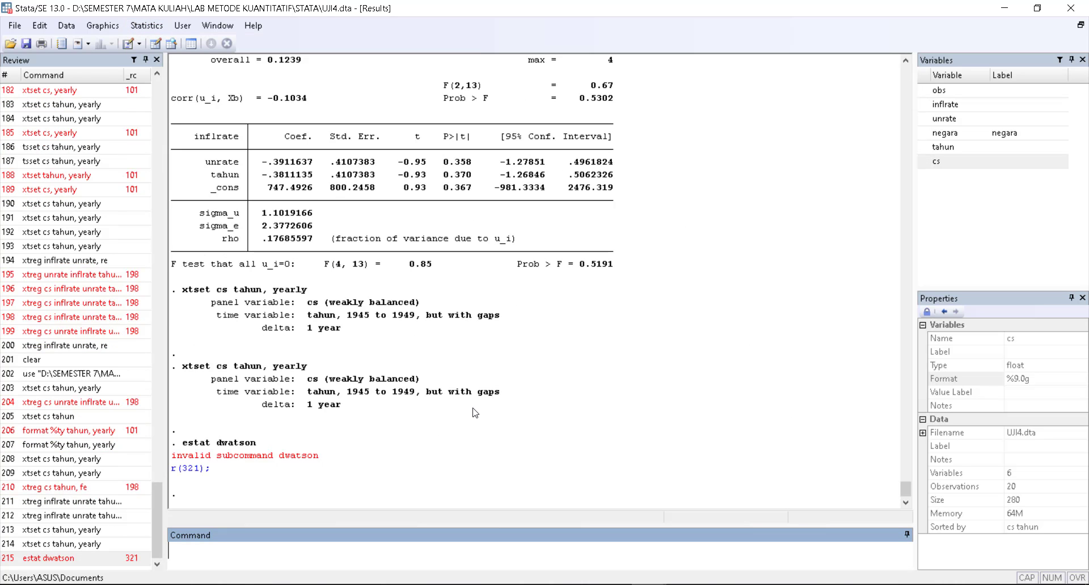
{"action": "left_click", "coordinate": [100, 25]}
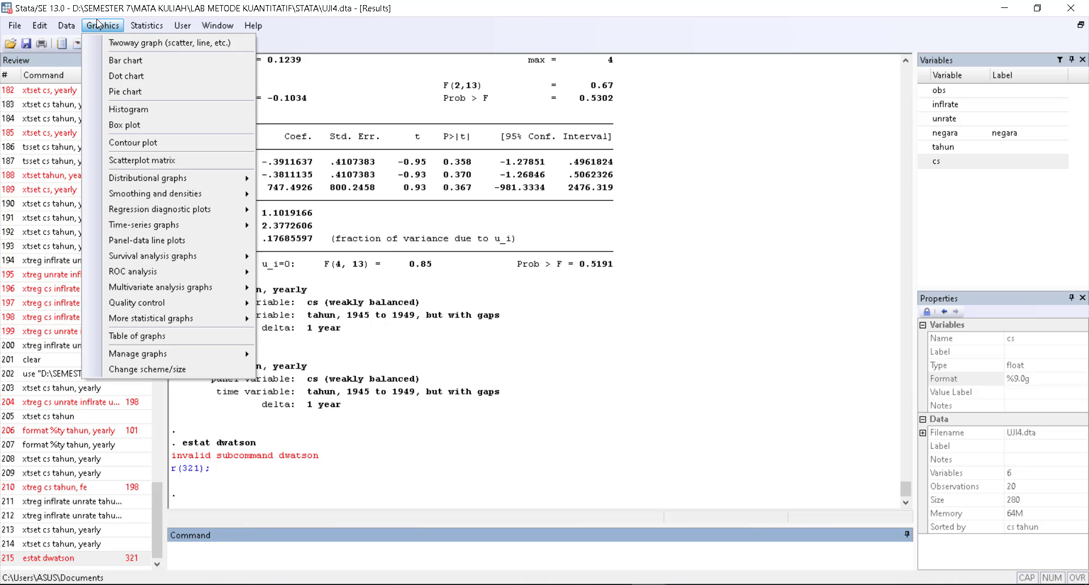
{"action": "left_click", "coordinate": [151, 44]}
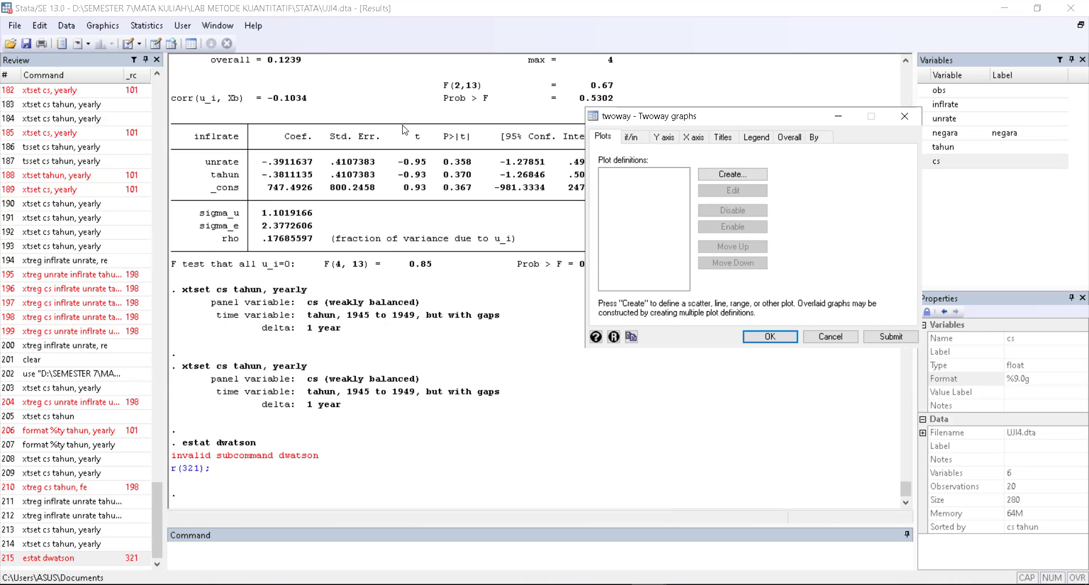
{"action": "left_click", "coordinate": [834, 339]}
Reopen the regression specification tests and try the Breusch-Pagan/Cook-Weisberg heteroskedasticity test (hettest) on the fitted values
{"action": "left_click", "coordinate": [103, 26]}
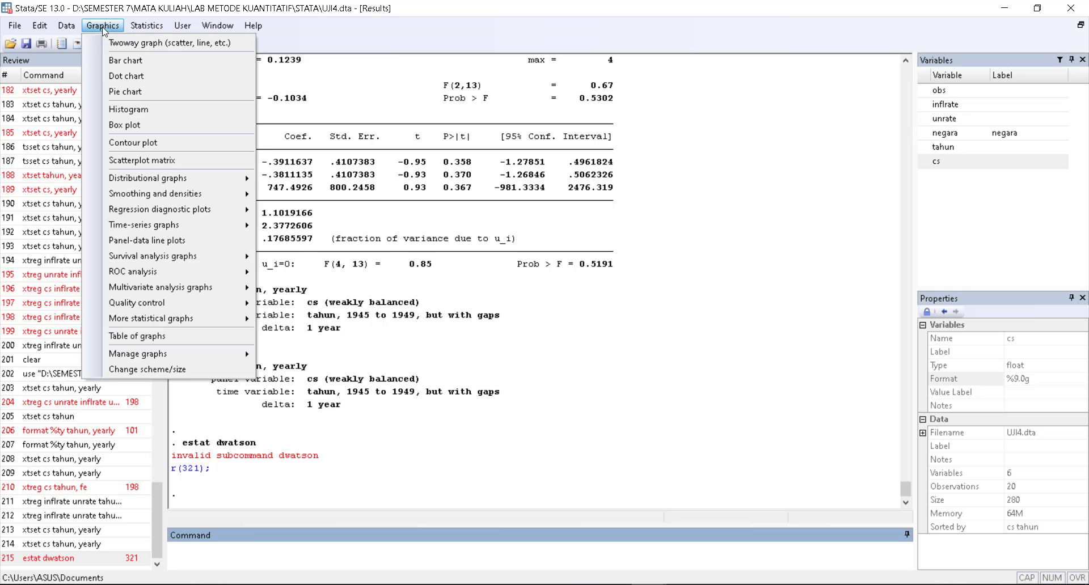
{"action": "mouse_move", "coordinate": [155, 27]}
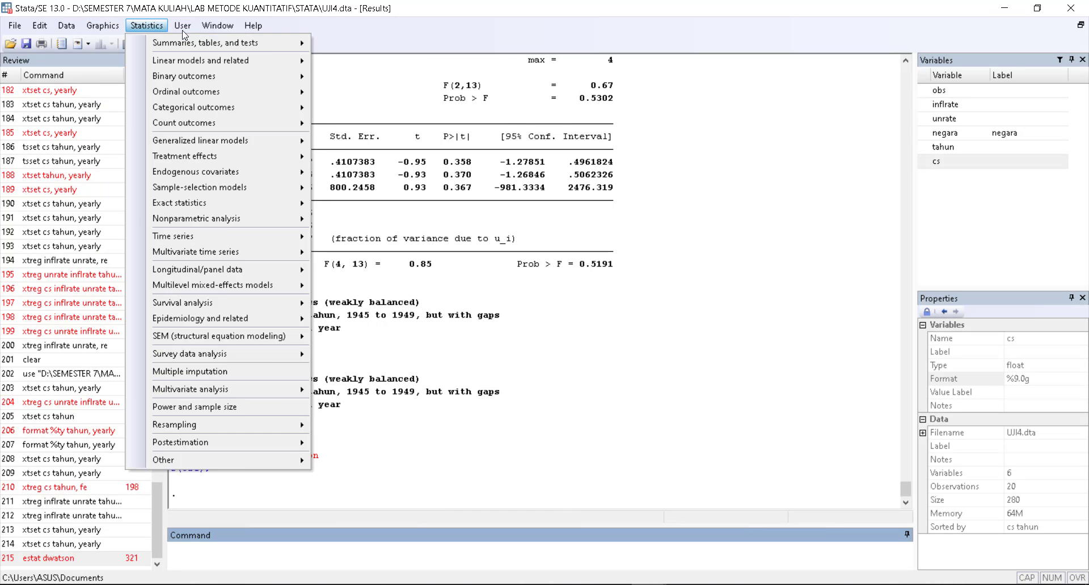
{"action": "mouse_move", "coordinate": [184, 61]}
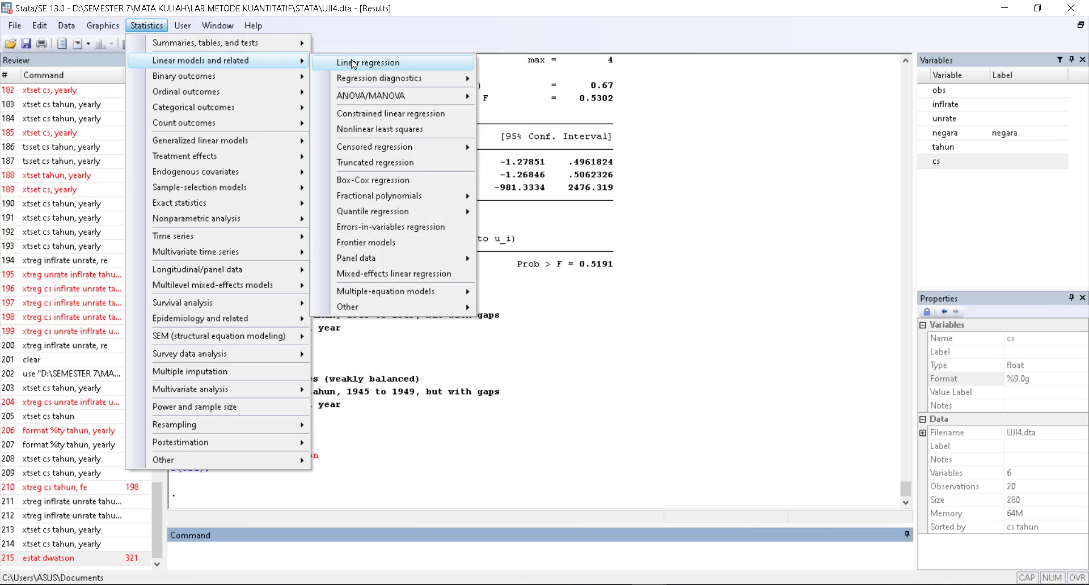
{"action": "mouse_move", "coordinate": [414, 79]}
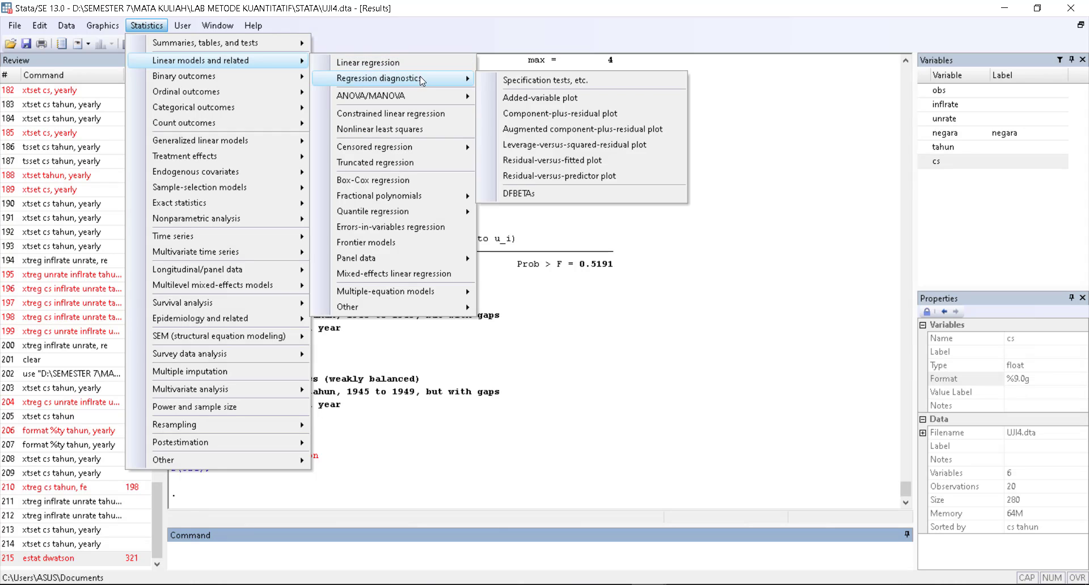
{"action": "left_click", "coordinate": [541, 81]}
{"action": "scroll", "coordinate": [689, 181], "scroll_direction": "up", "scroll_amount": 1}
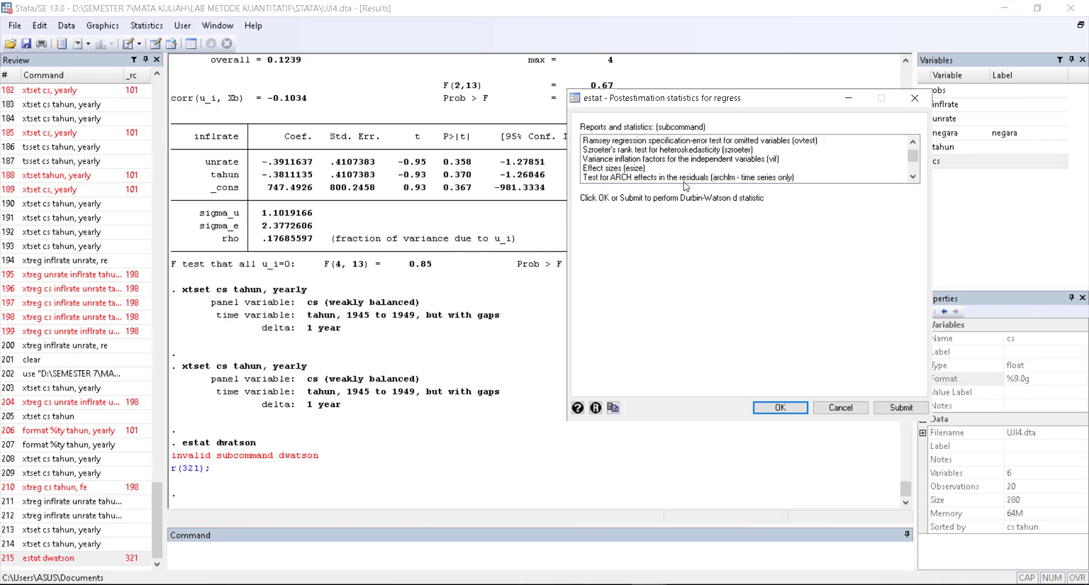
{"action": "scroll", "coordinate": [678, 181], "scroll_direction": "up", "scroll_amount": 1}
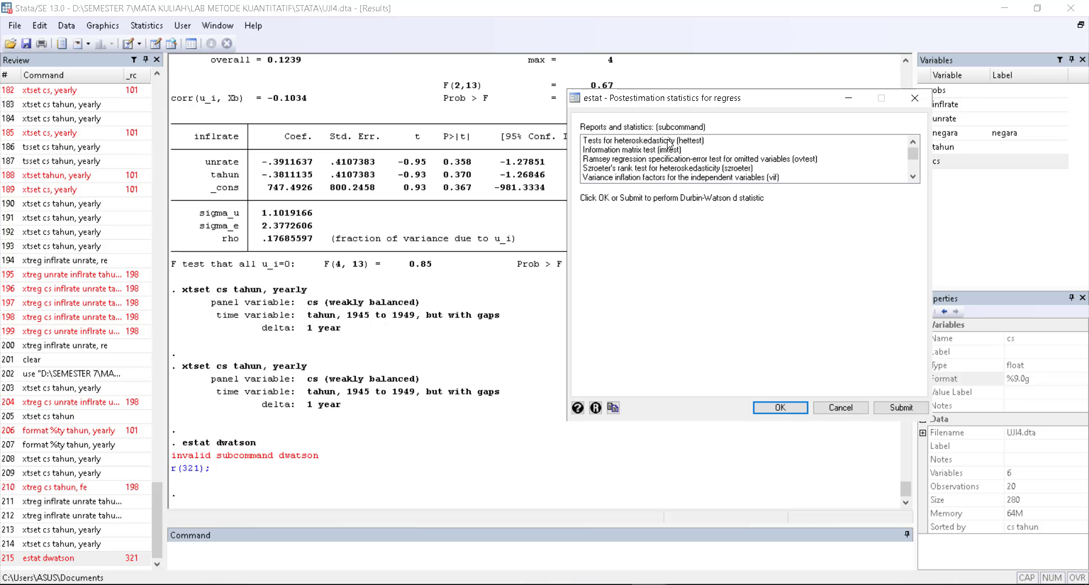
{"action": "left_click", "coordinate": [671, 141]}
{"action": "left_click", "coordinate": [898, 416]}
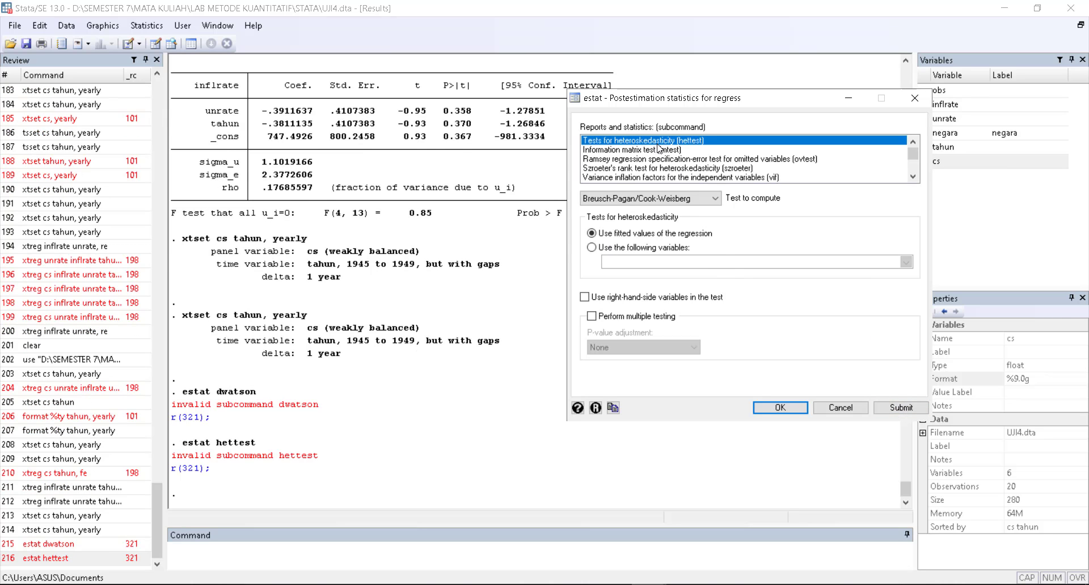
Try the information matrix test (imtest) and the Ramsey specification-error test for omitted variables (ovtest)
{"action": "left_click", "coordinate": [658, 150]}
{"action": "left_click", "coordinate": [897, 408]}
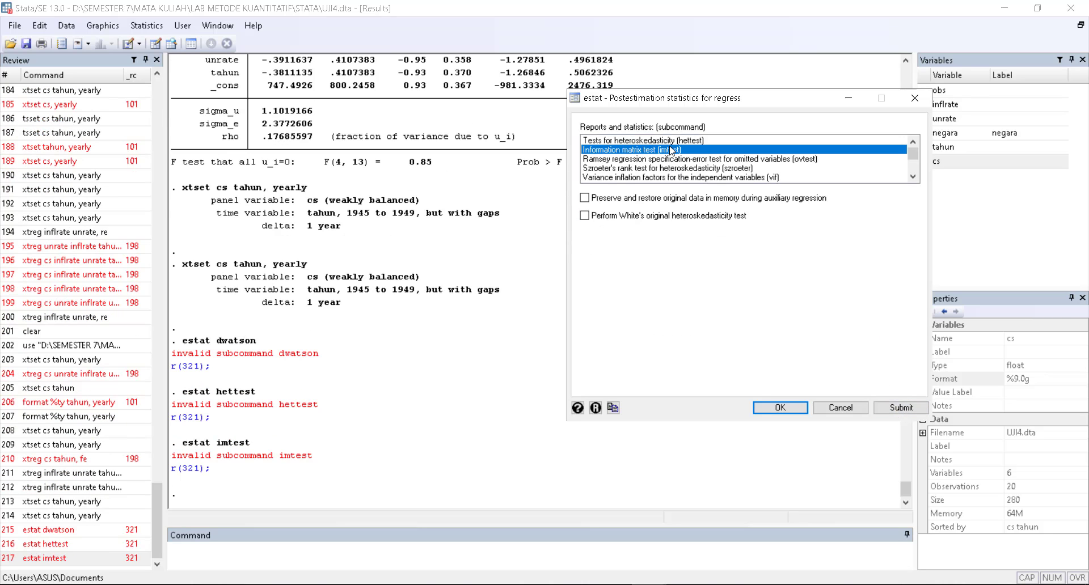
{"action": "left_click", "coordinate": [705, 160]}
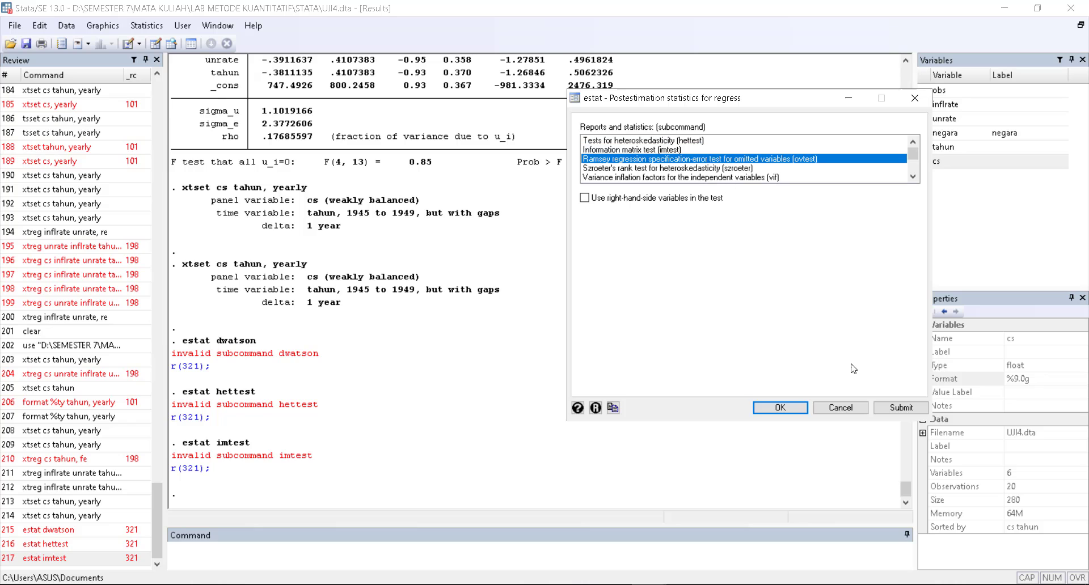
{"action": "left_click", "coordinate": [890, 404]}
Try the test for ARCH effects in the residuals (archlm) and the Breusch-Godfrey test (bgodfrey) with default options
{"action": "scroll", "coordinate": [653, 156], "scroll_direction": "down", "scroll_amount": 1}
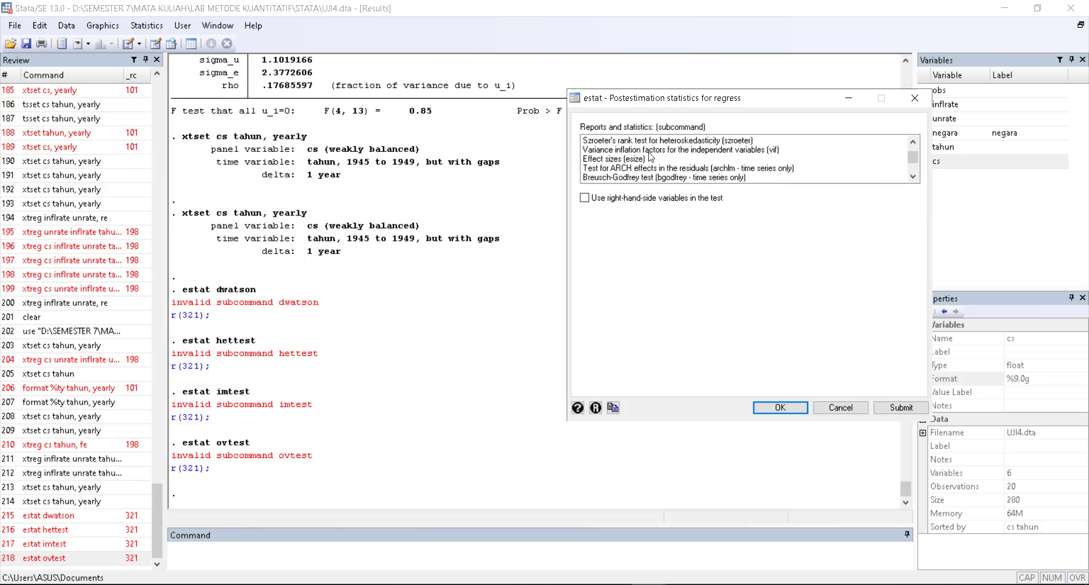
{"action": "left_click", "coordinate": [714, 169]}
{"action": "left_click", "coordinate": [901, 407]}
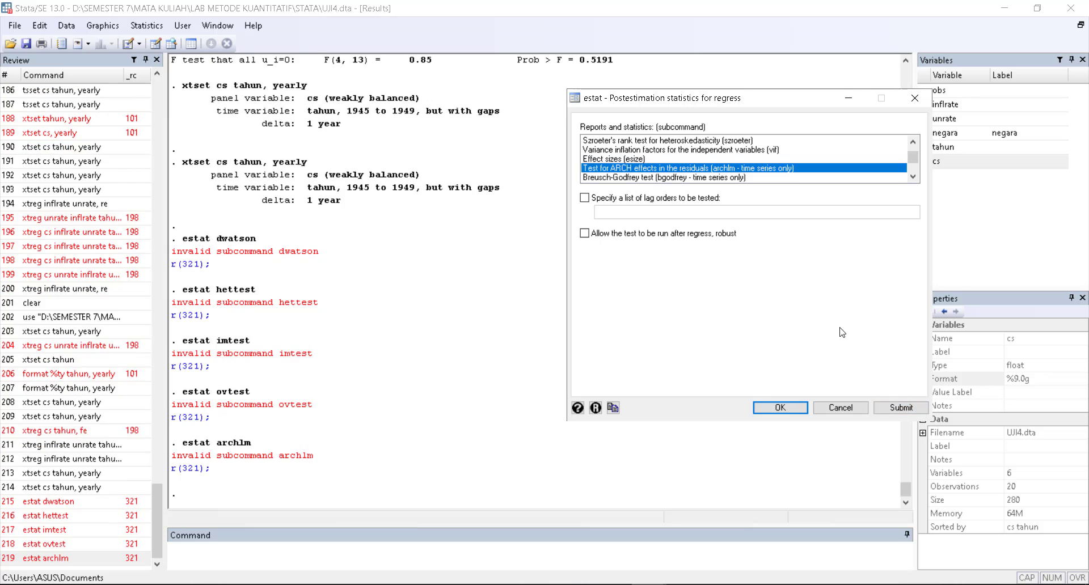
{"action": "left_click", "coordinate": [649, 177]}
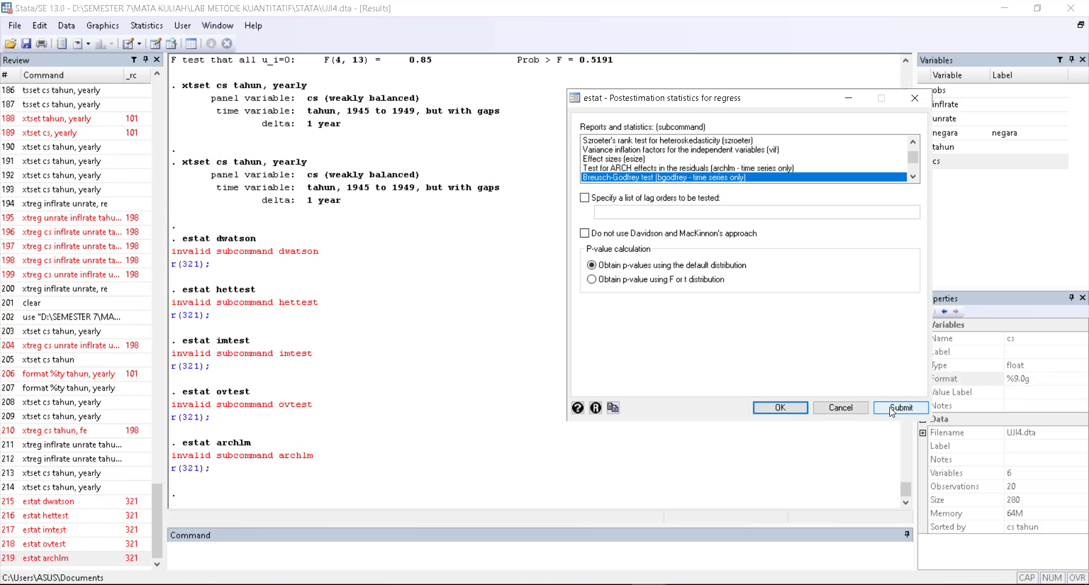
{"action": "left_click", "coordinate": [900, 407]}
Retry the Durbin-Watson d statistic (dwatson) without leaving the postestimation statistics dialog
{"action": "scroll", "coordinate": [714, 154], "scroll_direction": "down", "scroll_amount": 1}
{"action": "left_click", "coordinate": [663, 168]}
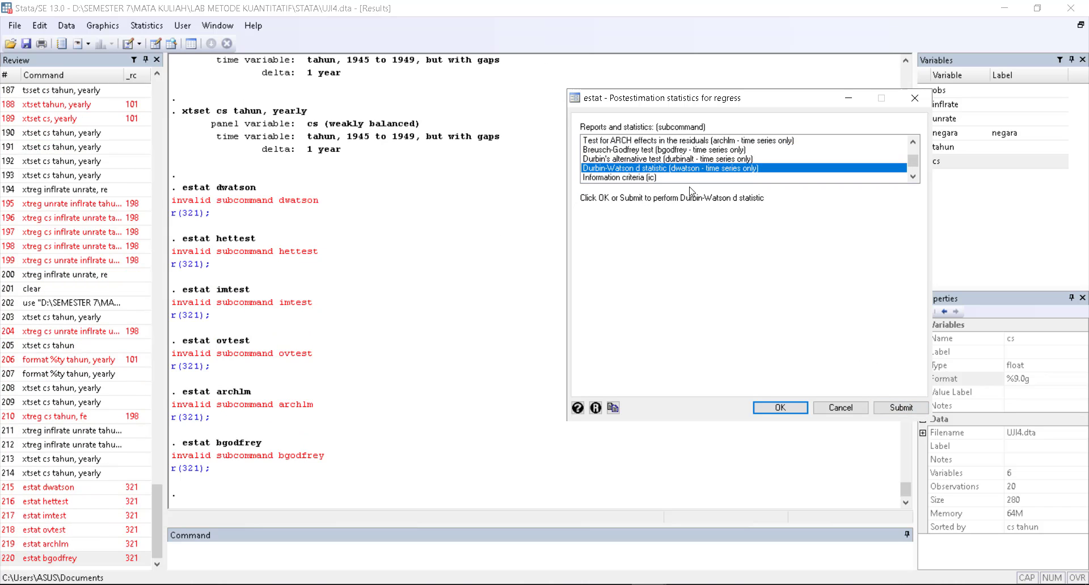
{"action": "left_click", "coordinate": [901, 407]}
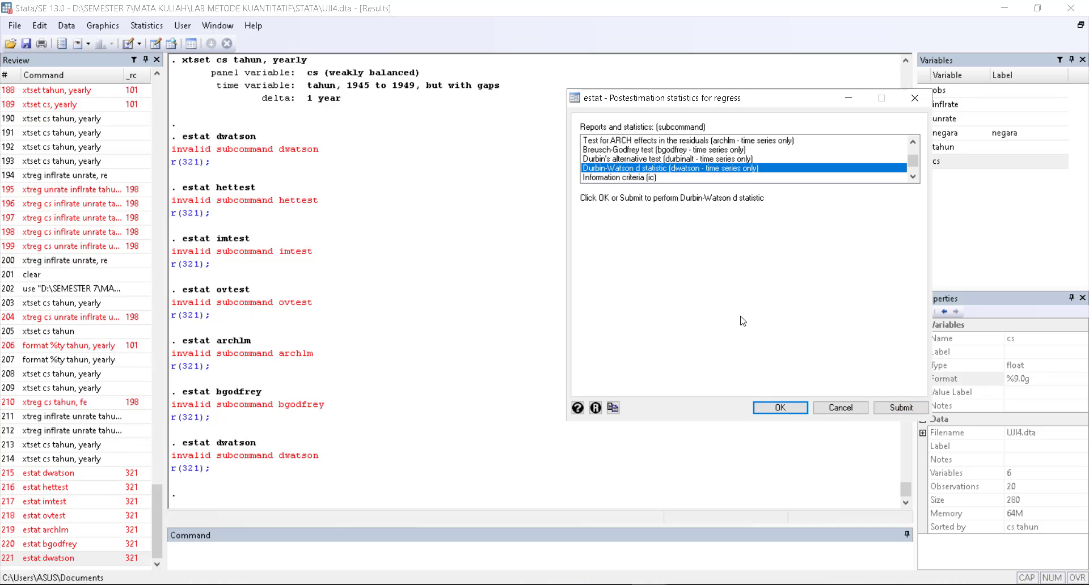
Compute the information criteria (ic) for the fixed-effects model and close the postestimation statistics dialog
{"action": "left_click", "coordinate": [620, 177]}
{"action": "left_click", "coordinate": [901, 407]}
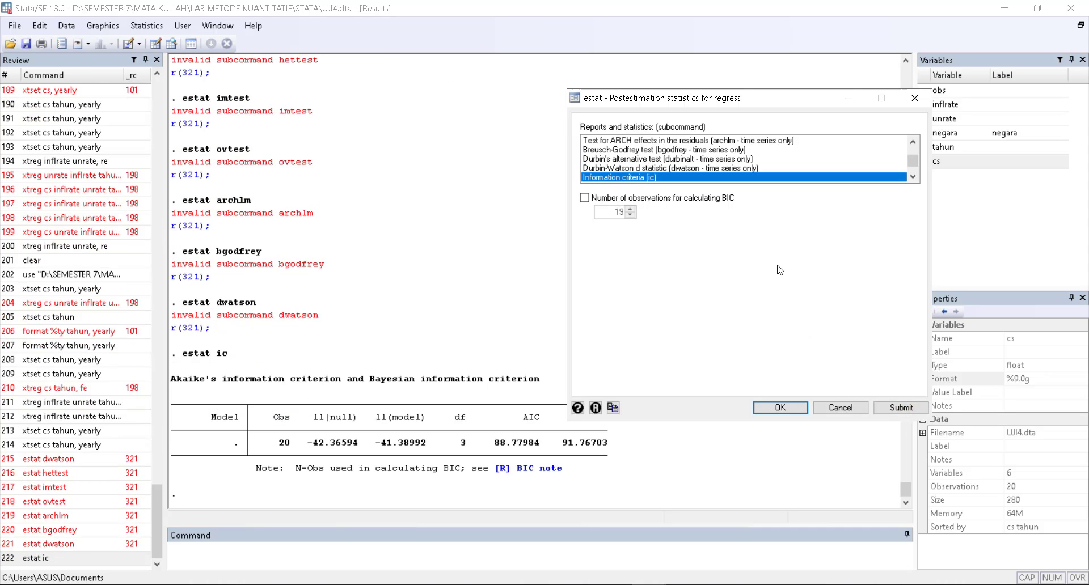
{"action": "scroll", "coordinate": [642, 221], "scroll_direction": "down", "scroll_amount": 1}
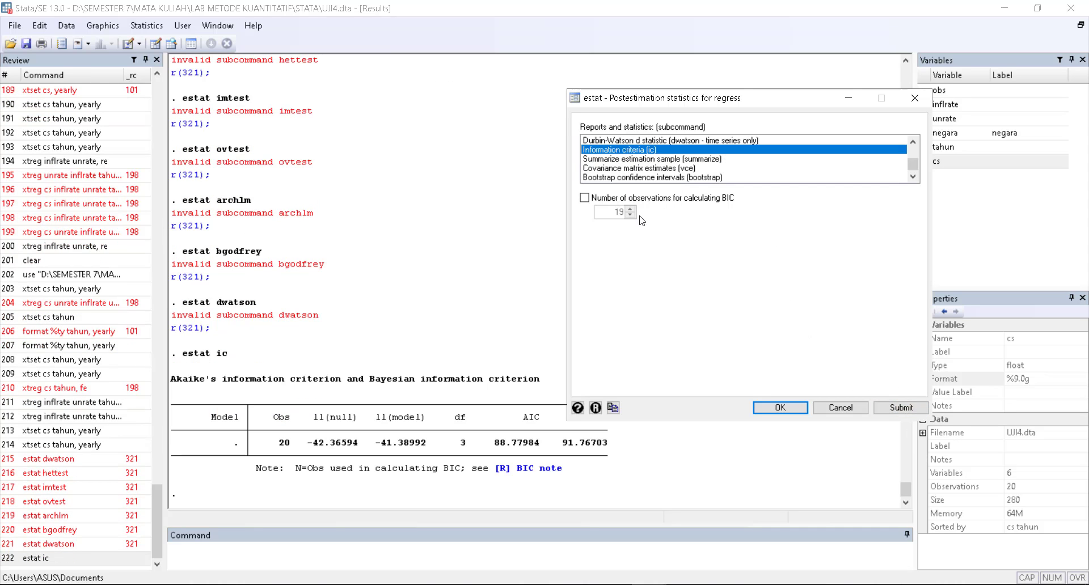
{"action": "left_click", "coordinate": [840, 407]}
Review the fixed-effects regression and estat output, and check the Minggu 11: Tugas UAS assignment brief in Potongan & Sketsa
{"action": "scroll", "coordinate": [507, 303], "scroll_direction": "up", "scroll_amount": 15}
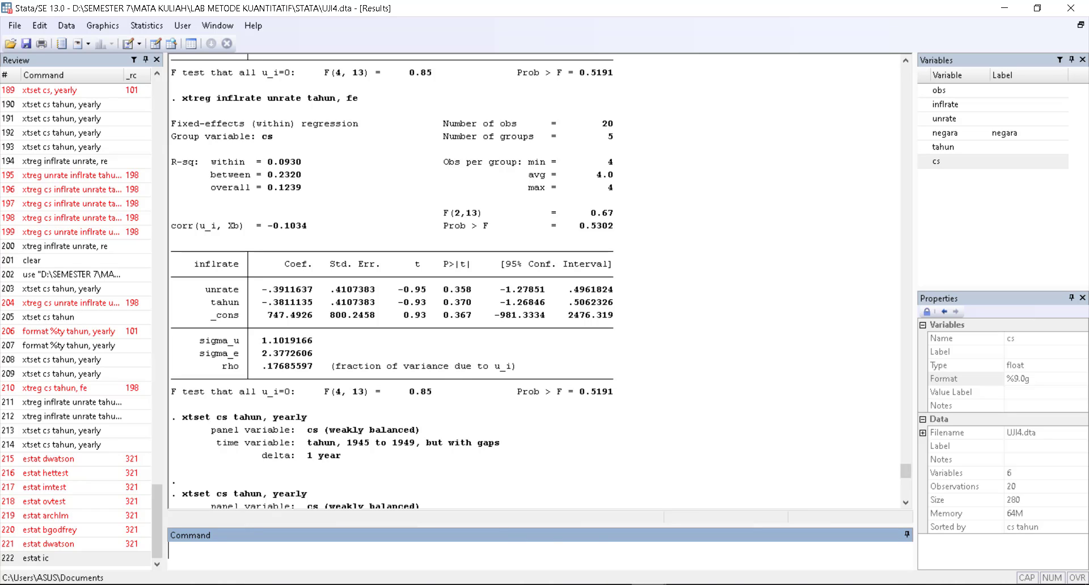
{"action": "left_click", "coordinate": [684, 584]}
{"action": "left_click", "coordinate": [1063, 544]}
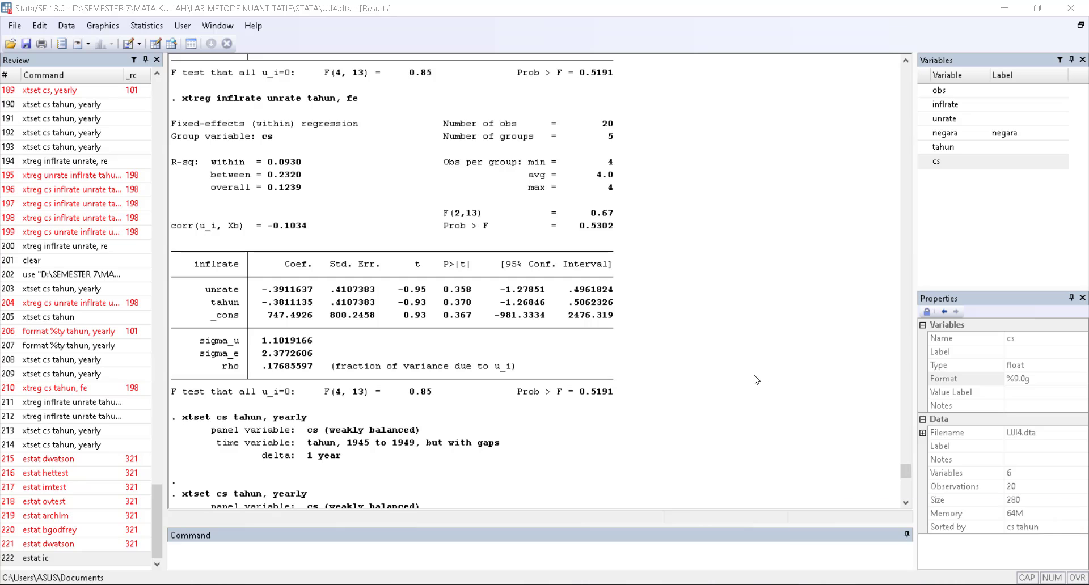
{"action": "scroll", "coordinate": [648, 217], "scroll_direction": "down", "scroll_amount": 10}
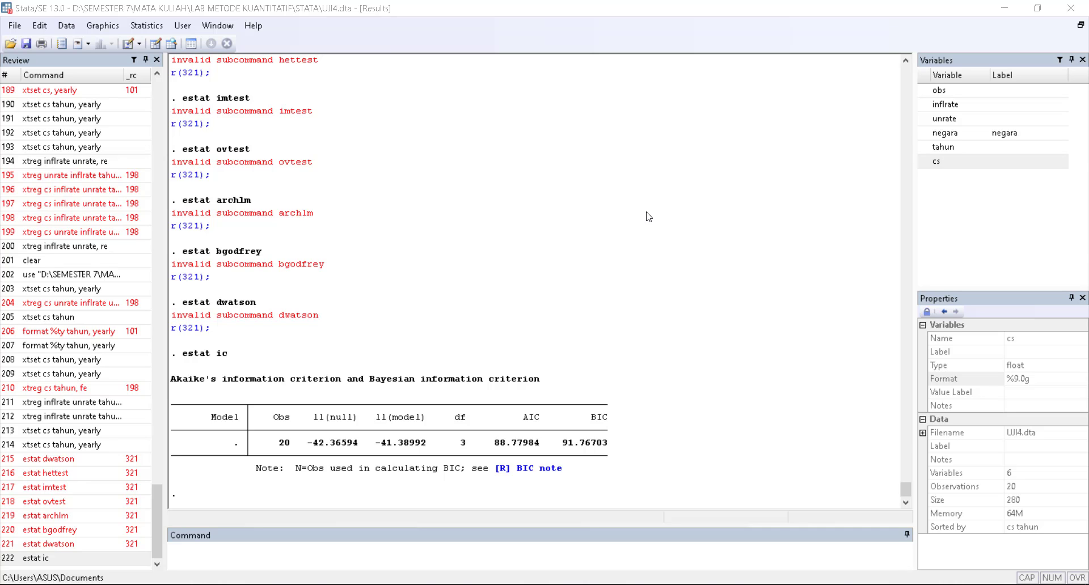
{"action": "scroll", "coordinate": [469, 267], "scroll_direction": "up", "scroll_amount": 6}
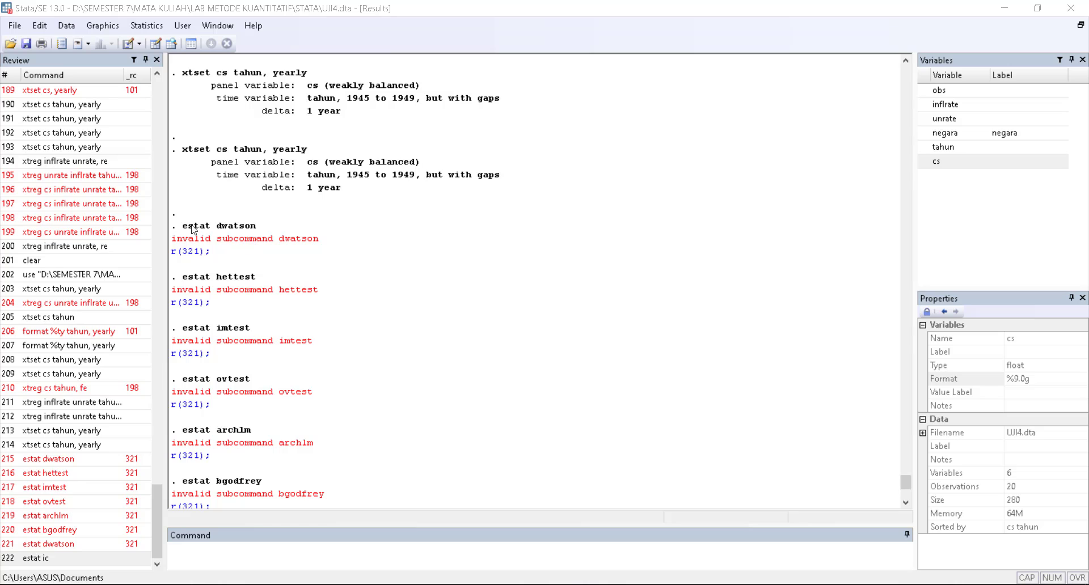
{"action": "scroll", "coordinate": [274, 221], "scroll_direction": "down", "scroll_amount": 4}
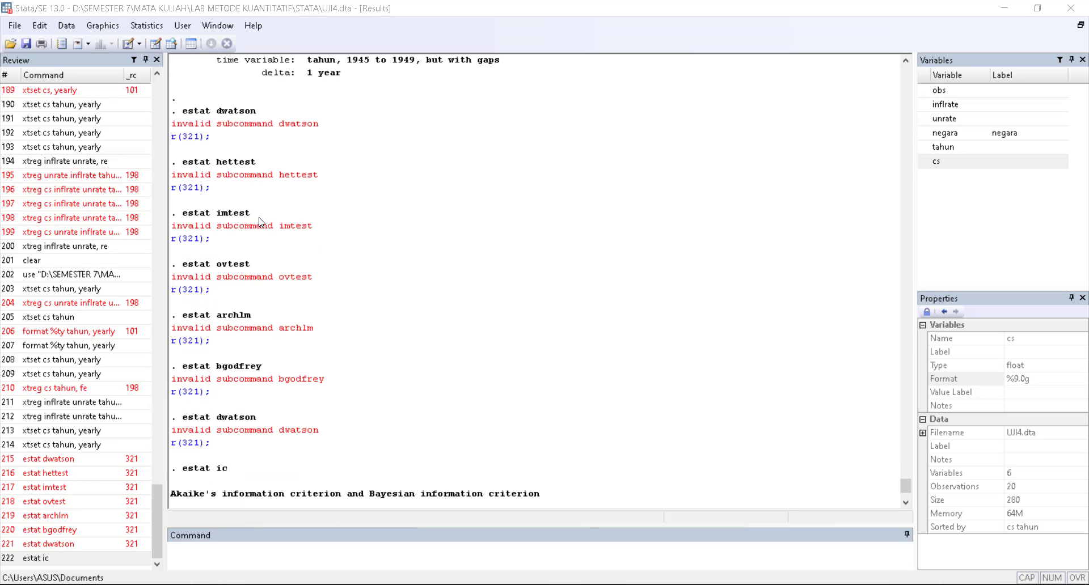
{"action": "scroll", "coordinate": [533, 187], "scroll_direction": "up", "scroll_amount": 3}
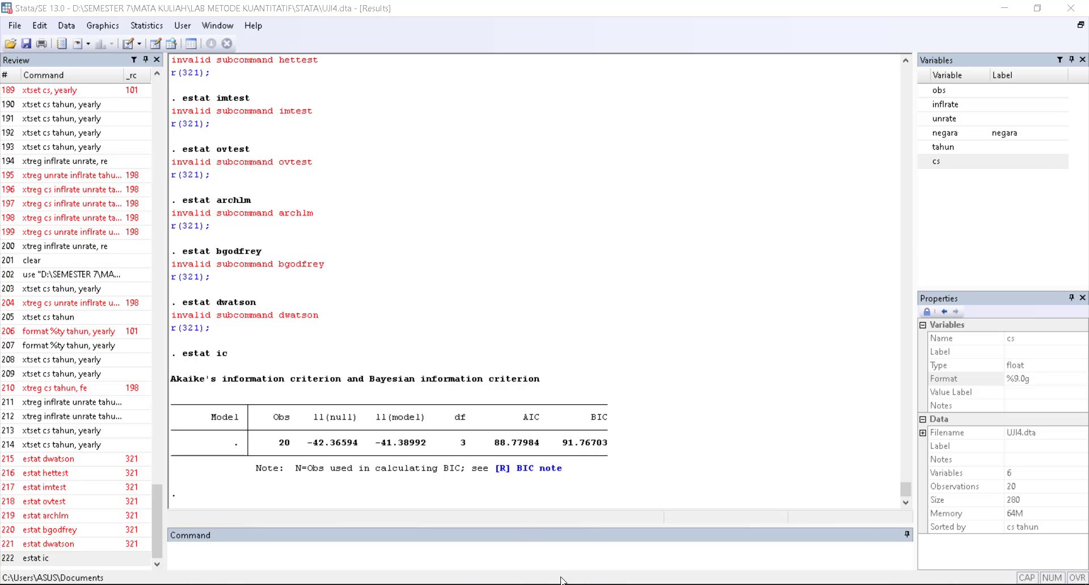
{"action": "left_click", "coordinate": [578, 584]}
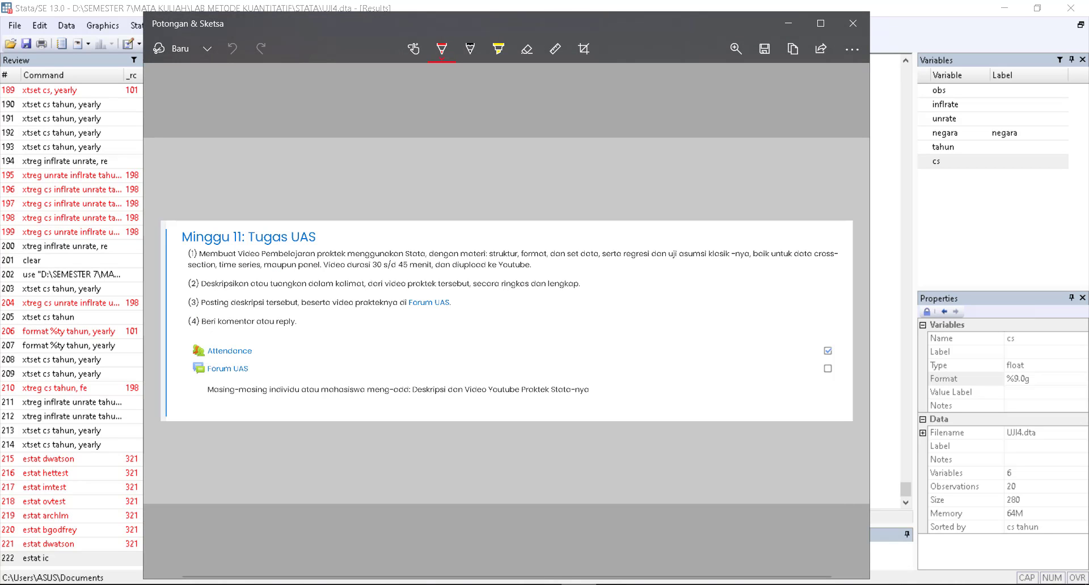
{"action": "left_click", "coordinate": [568, 581]}
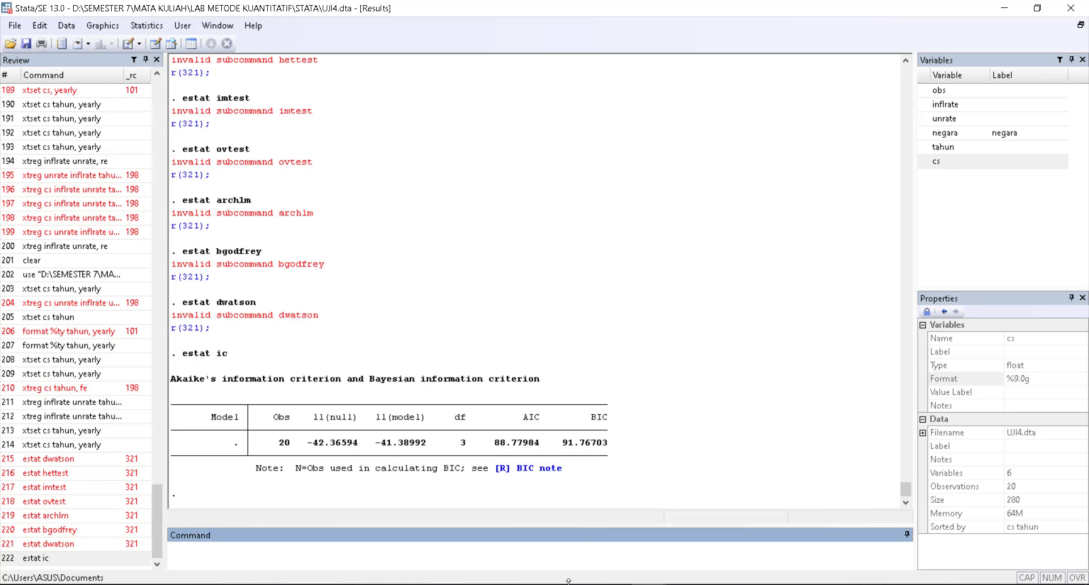